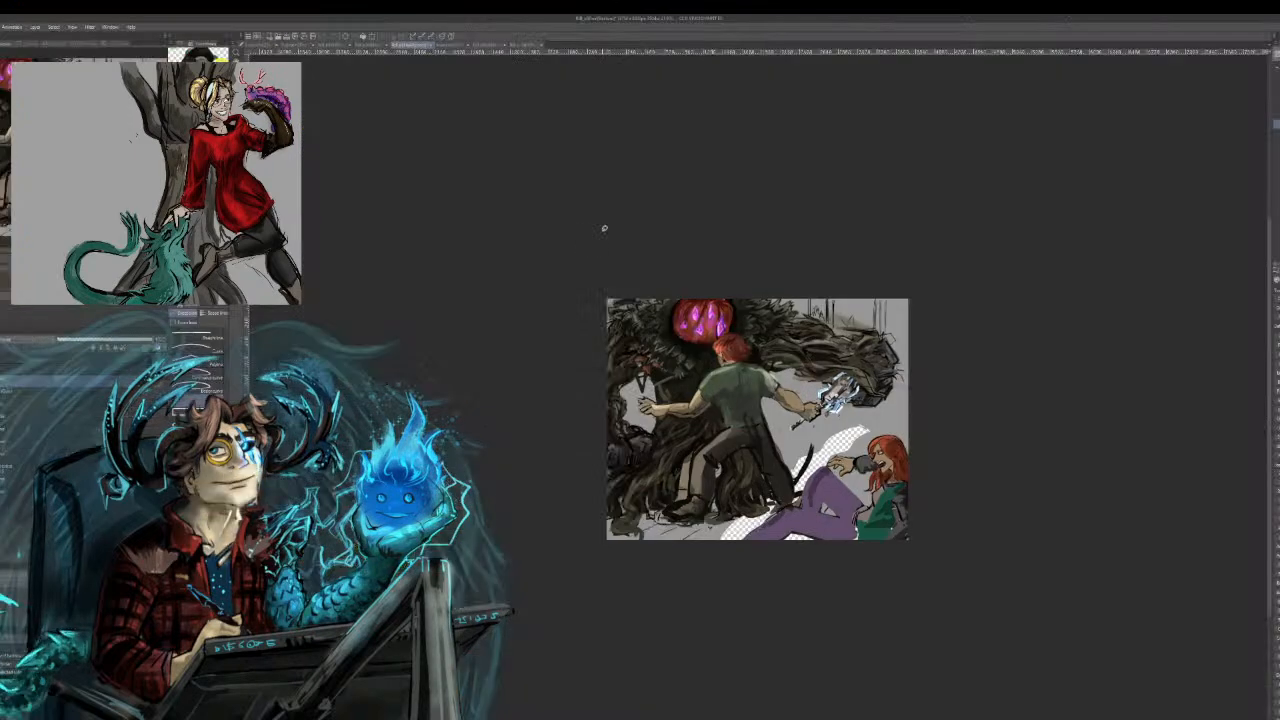
# Examine the red-haired man and the glowing pumpkin-headed tree creature in the forest painting up close.
pyautogui.hotkey('ctrl', '+')
pyautogui.hotkey('ctrl', '+')
pyautogui.hotkey('ctrl', '+')
pyautogui.hotkey('ctrl', '+')
pyautogui.hotkey('ctrl', '+')
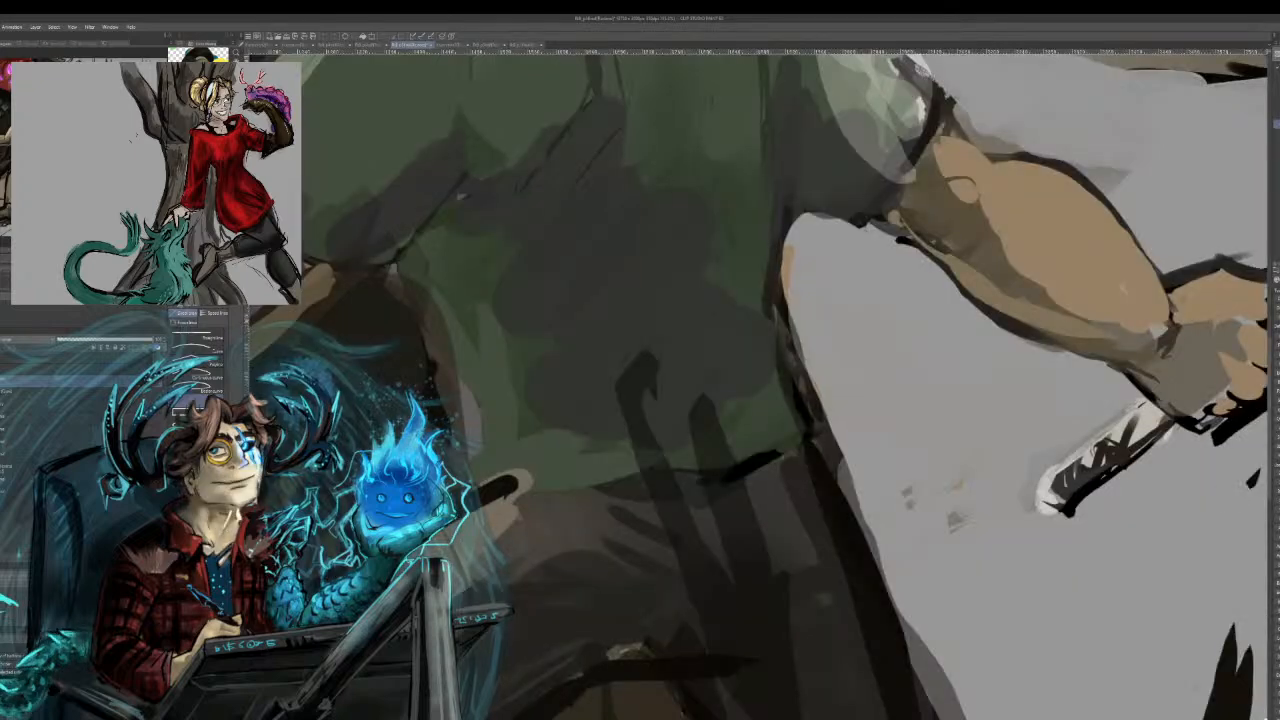
pyautogui.hotkey('ctrl', '-')
pyautogui.hotkey('ctrl', '-')
pyautogui.moveTo(700, 200); pyautogui.dragTo(783, 552)
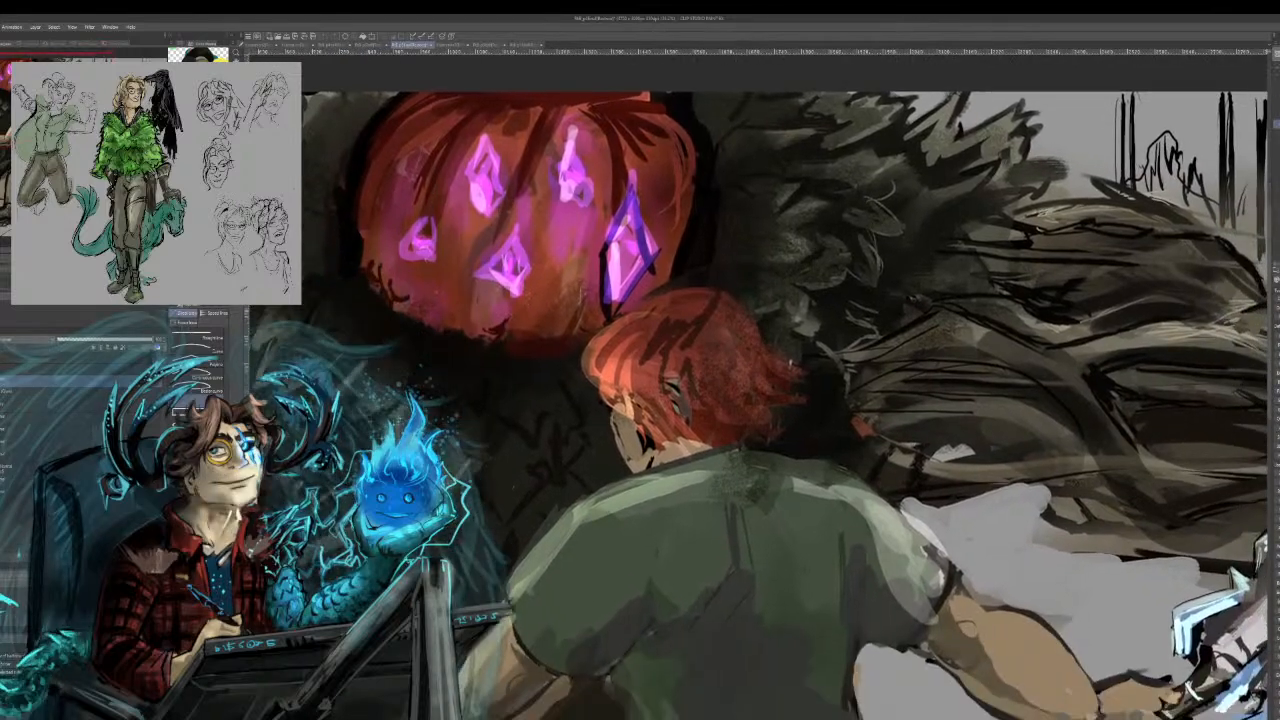
pyautogui.moveTo(789, 362); pyautogui.dragTo(768, 226)
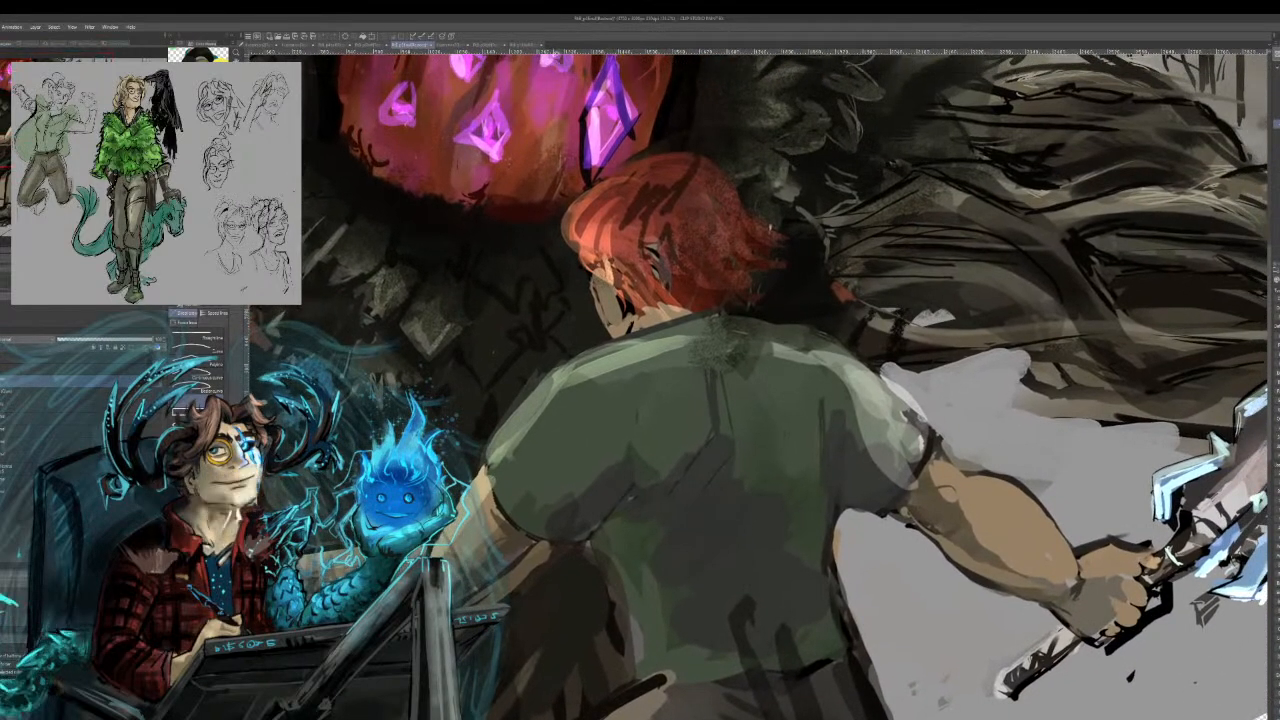
# Look through the open comic pages and the horned creature sketch, and bring up the character design sheet.
pyautogui.click(525, 45)
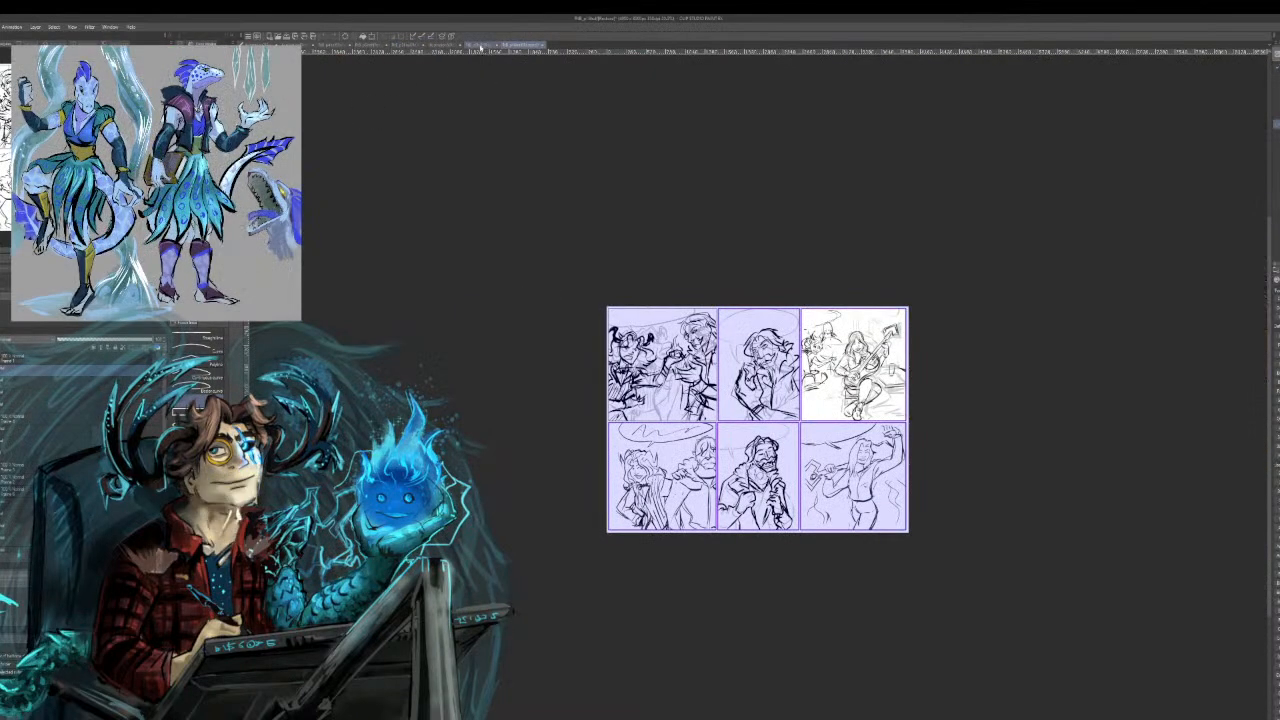
pyautogui.click(480, 46)
pyautogui.click(443, 47)
pyautogui.click(412, 48)
pyautogui.click(362, 48)
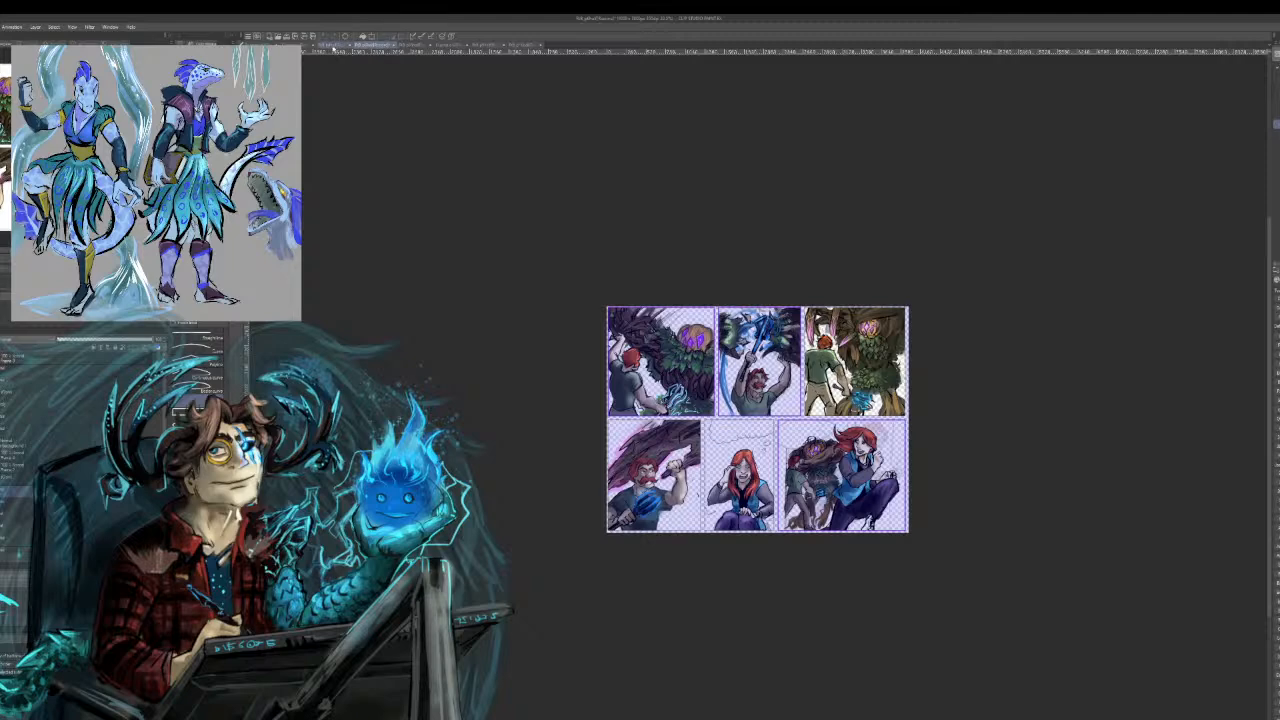
pyautogui.click(338, 47)
pyautogui.click(318, 46)
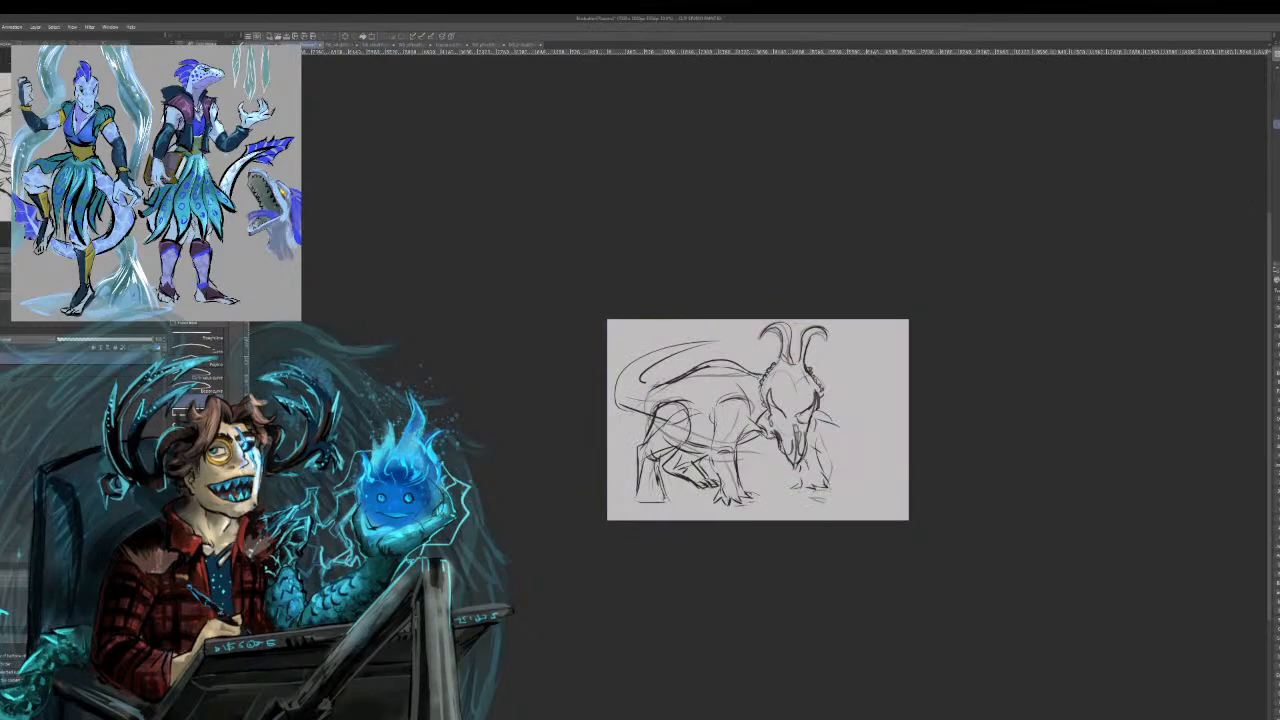
pyautogui.click(264, 45)
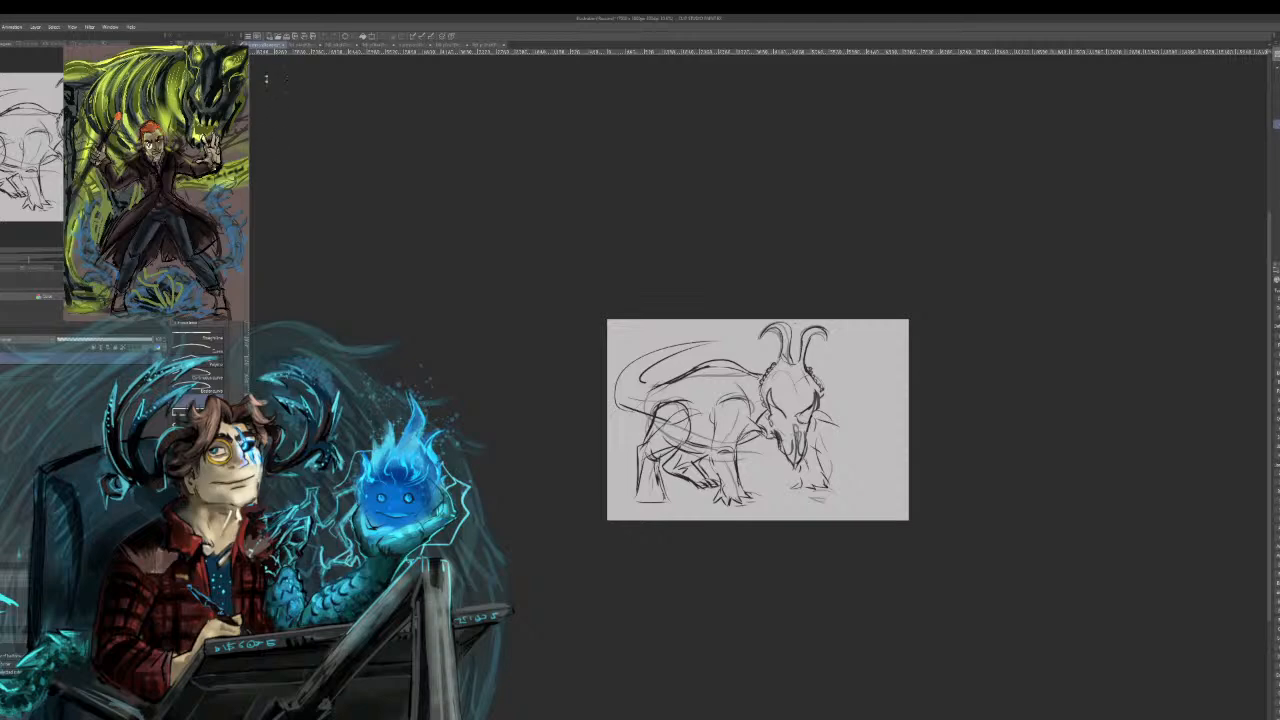
pyautogui.click(302, 45)
pyautogui.click(330, 46)
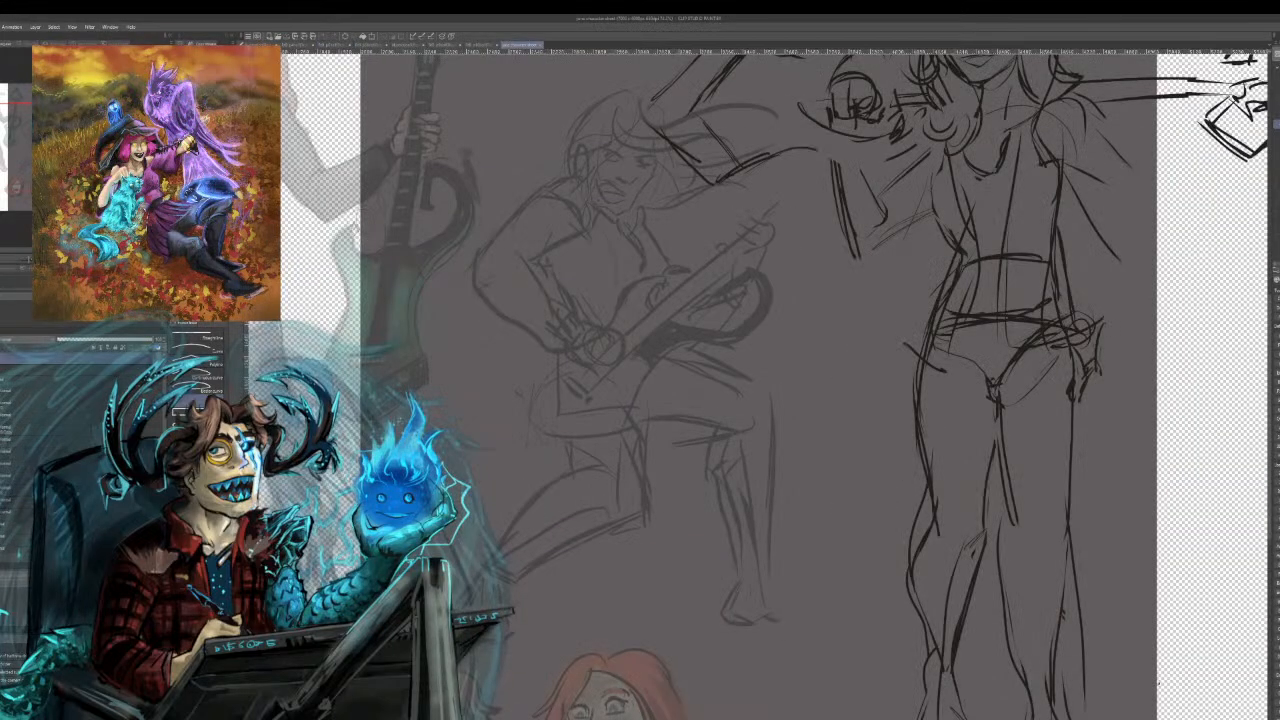
# Erase the belt and hip lines from the standing woman's sketch and undo the trial waistline stroke.
pyautogui.moveTo(860, 360); pyautogui.dragTo(1046, 443)
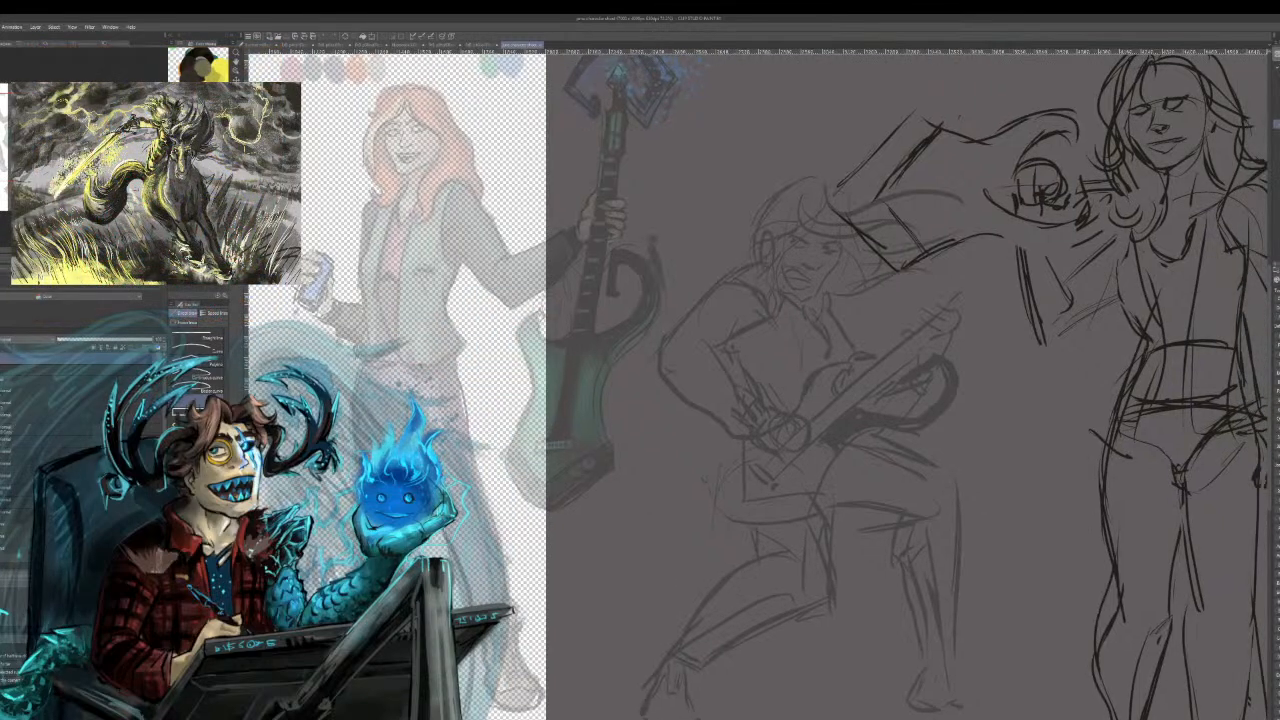
pyautogui.moveTo(1265, 414); pyautogui.dragTo(977, 426)
pyautogui.hotkey('ctrl', '-')
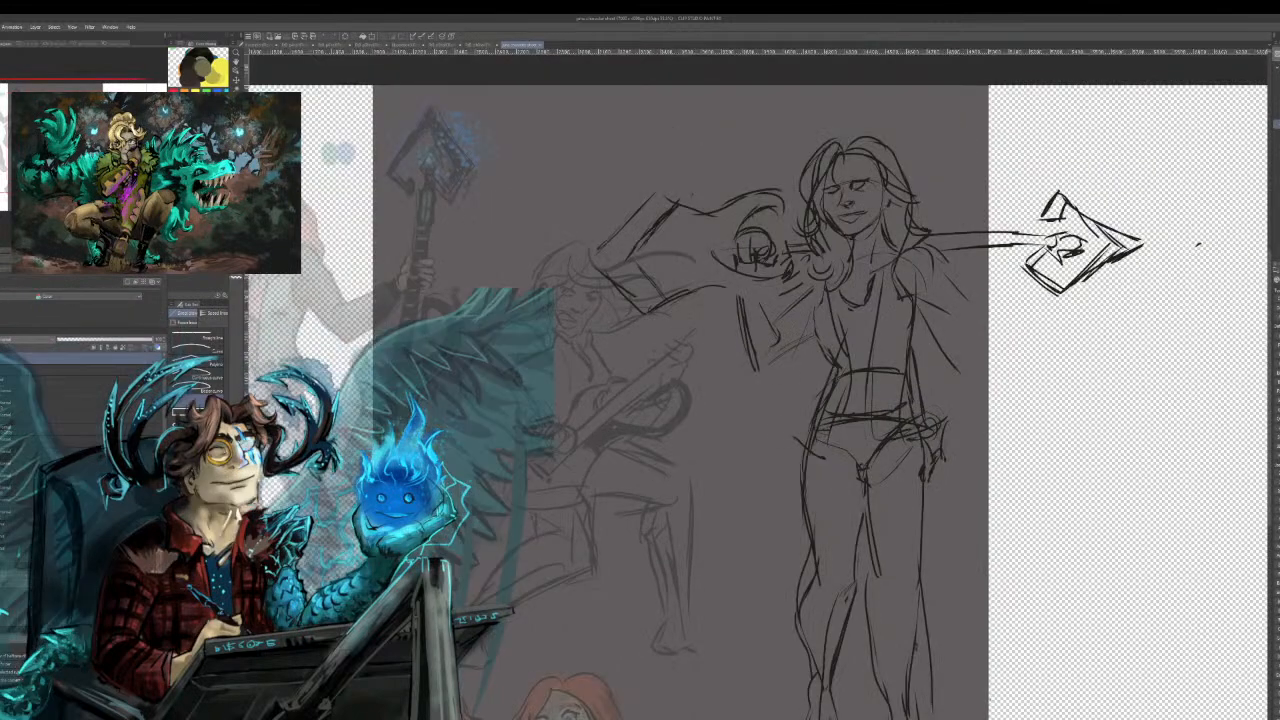
pyautogui.moveTo(1198, 244); pyautogui.dragTo(1043, 174)
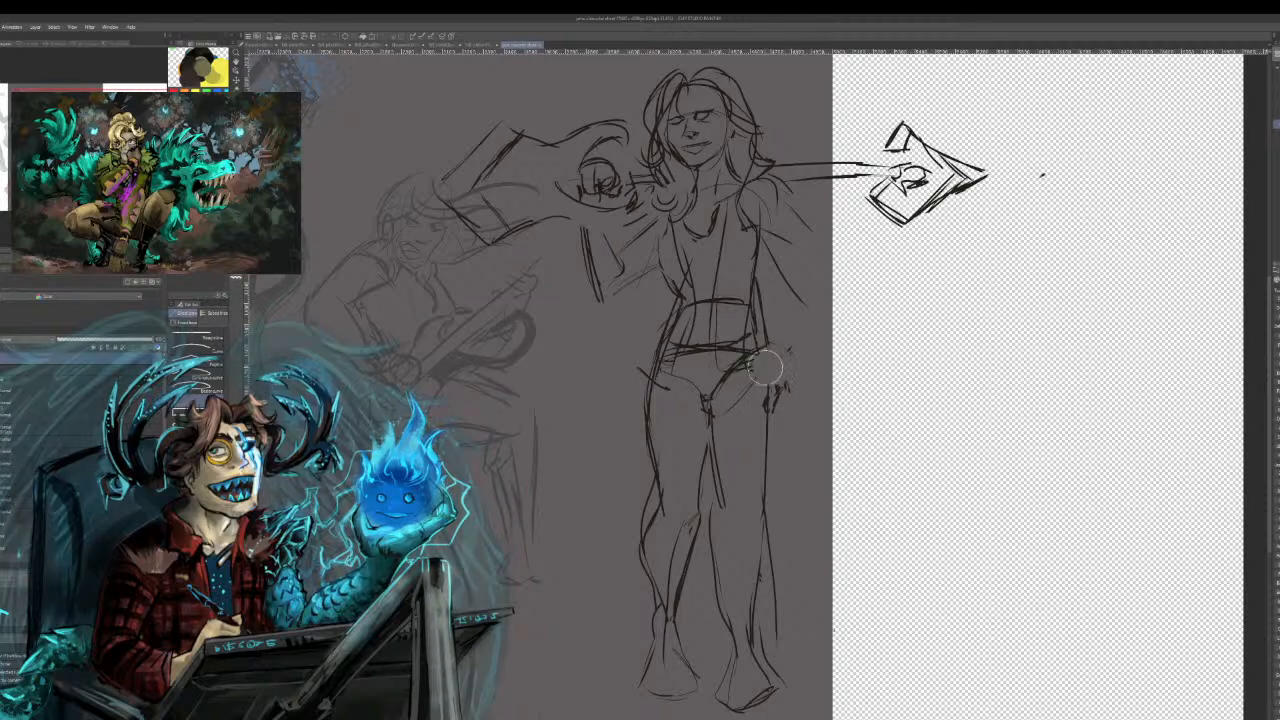
pyautogui.moveTo(747, 377)
pyautogui.mouseDown()
pyautogui.moveTo(687, 356)
pyautogui.moveTo(703, 315)
pyautogui.moveTo(702, 345)
pyautogui.moveTo(714, 316)
pyautogui.moveTo(738, 351)
pyautogui.moveTo(726, 405)
pyautogui.moveTo(732, 337)
pyautogui.mouseUp()
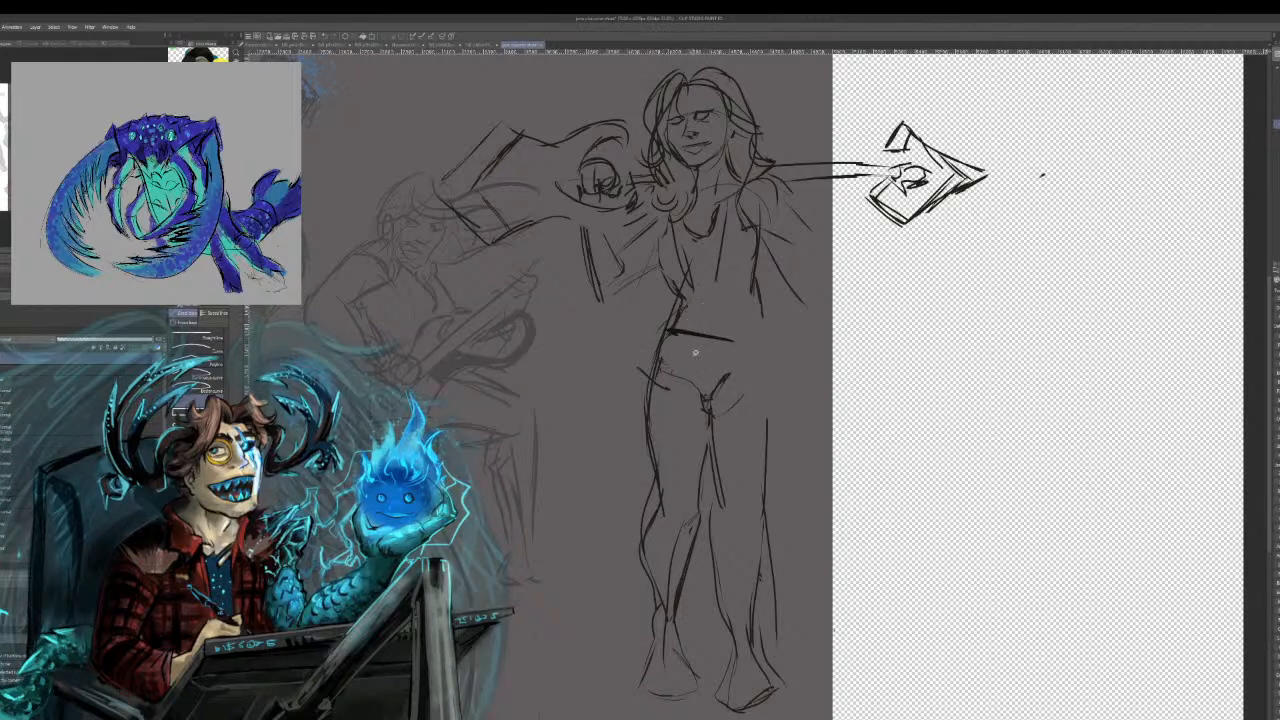
pyautogui.hotkey('ctrl', 'z')
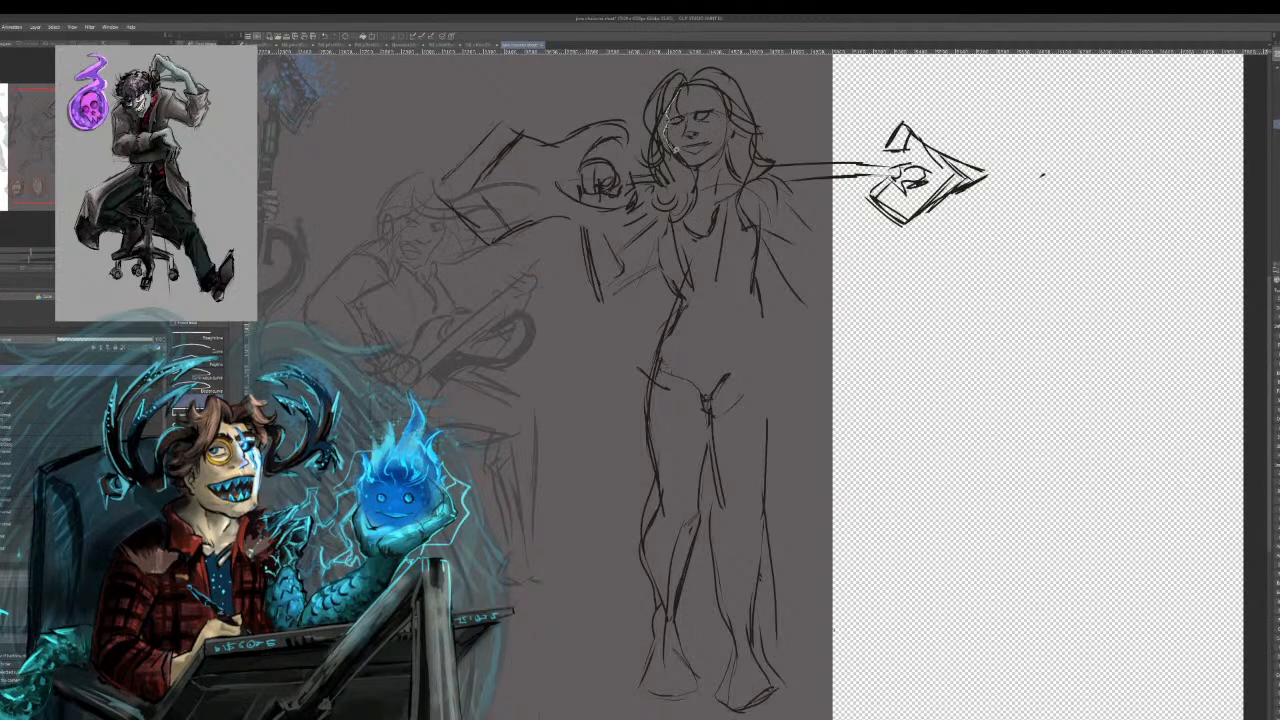
# Fill the standing woman's face, neck and open neckline with a lighter grey tone.
pyautogui.moveTo(706, 156)
pyautogui.mouseDown()
pyautogui.moveTo(722, 142)
pyautogui.moveTo(719, 92)
pyautogui.moveTo(680, 86)
pyautogui.mouseUp()
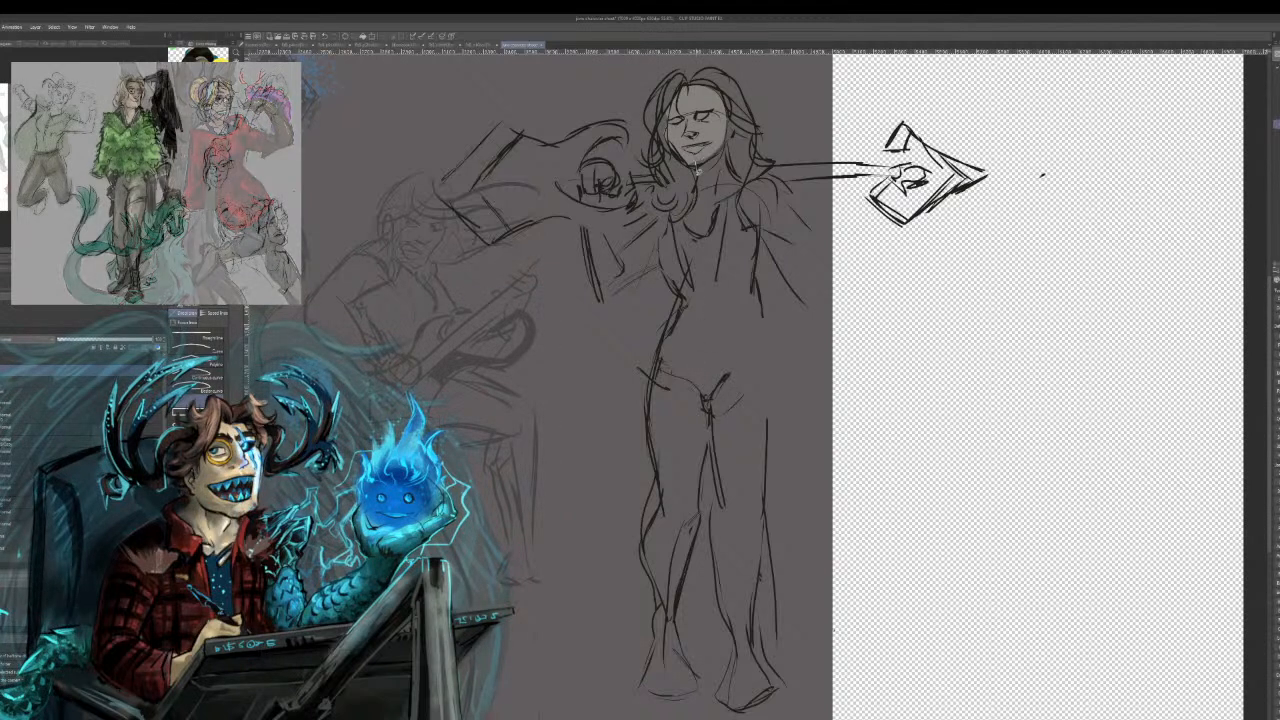
pyautogui.moveTo(686, 196); pyautogui.dragTo(715, 218)
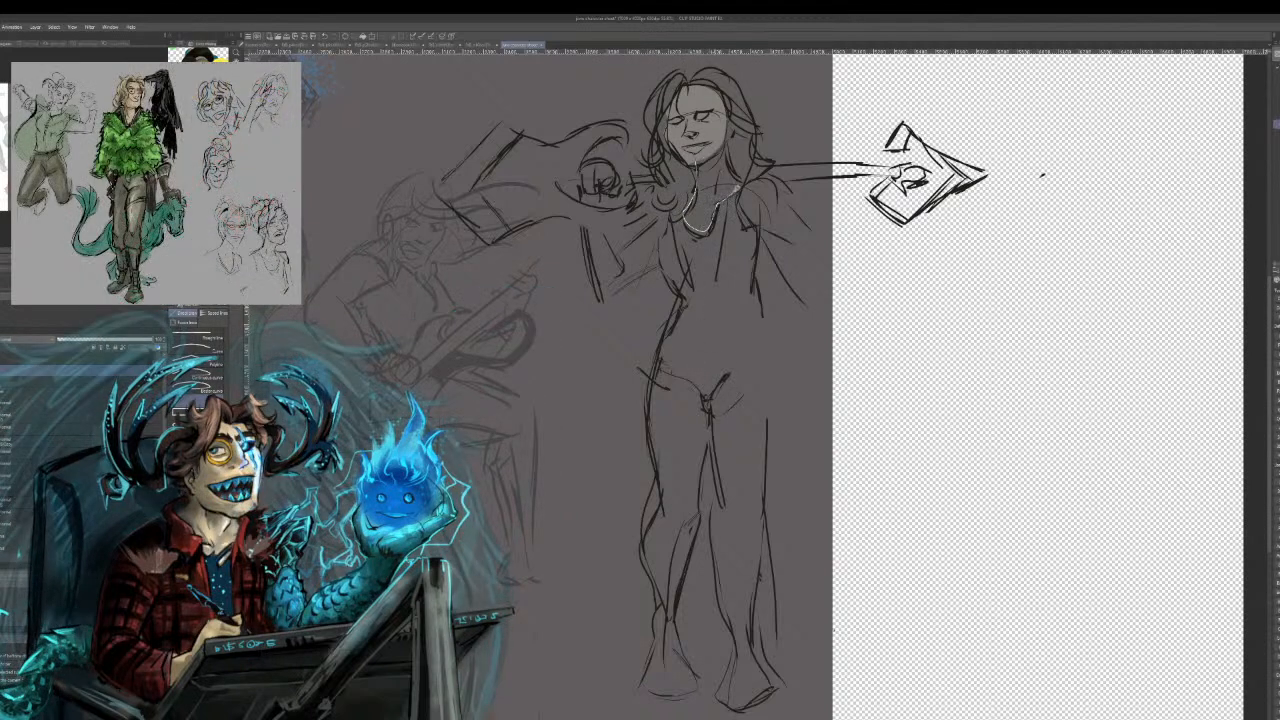
pyautogui.moveTo(733, 170)
pyautogui.mouseDown()
pyautogui.moveTo(719, 149)
pyautogui.moveTo(704, 154)
pyautogui.mouseUp()
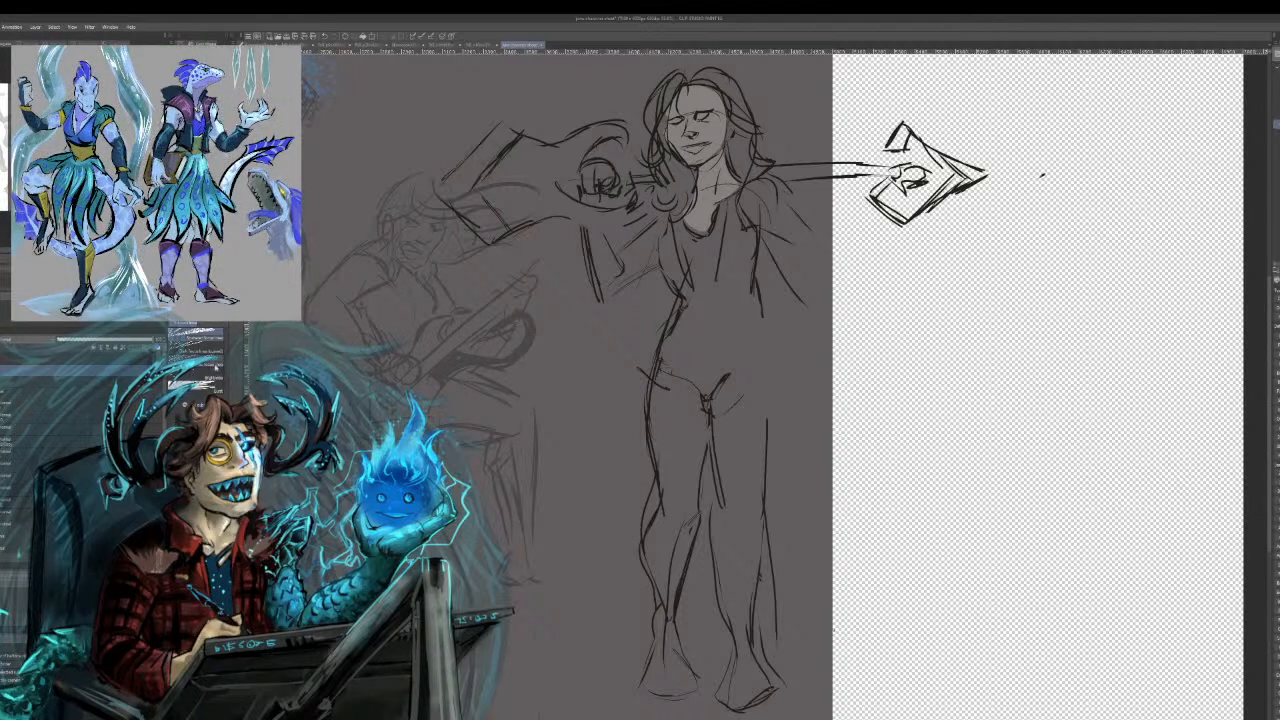
pyautogui.hotkey('ctrl', 'z')
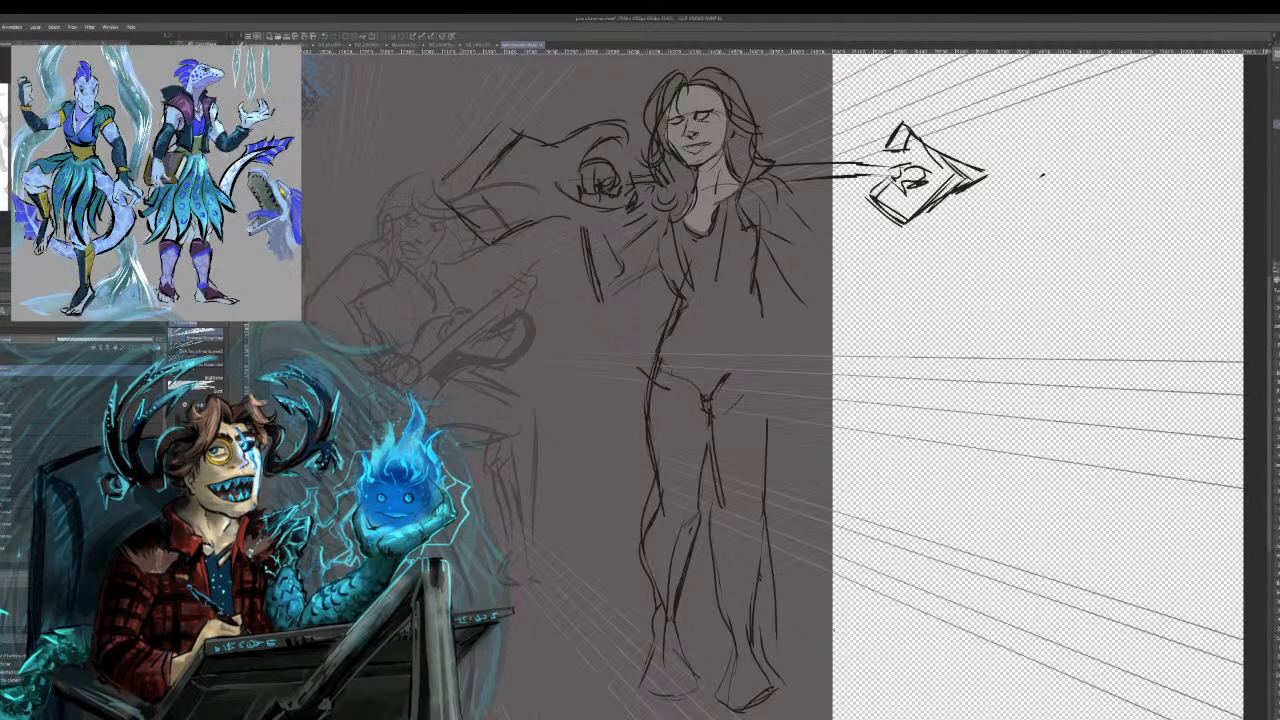
pyautogui.hotkey('ctrl', 'z')
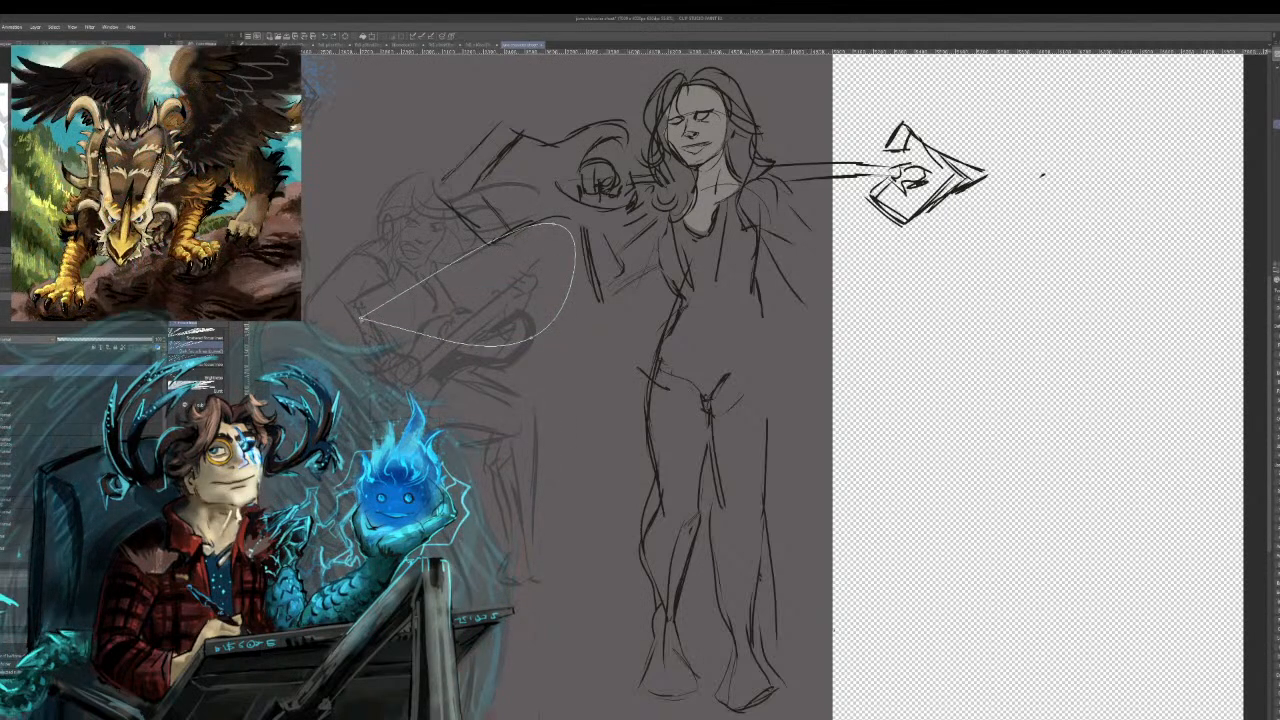
pyautogui.click(361, 318)
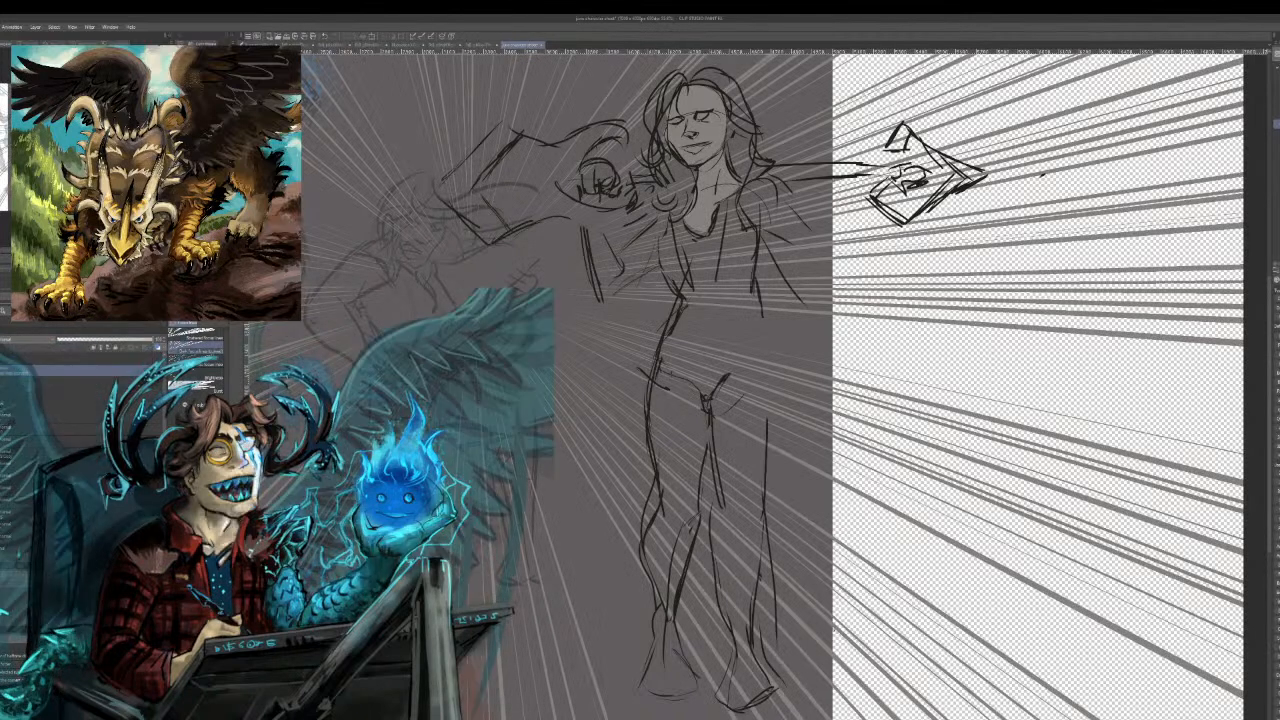
pyautogui.hotkey('ctrl', 'z')
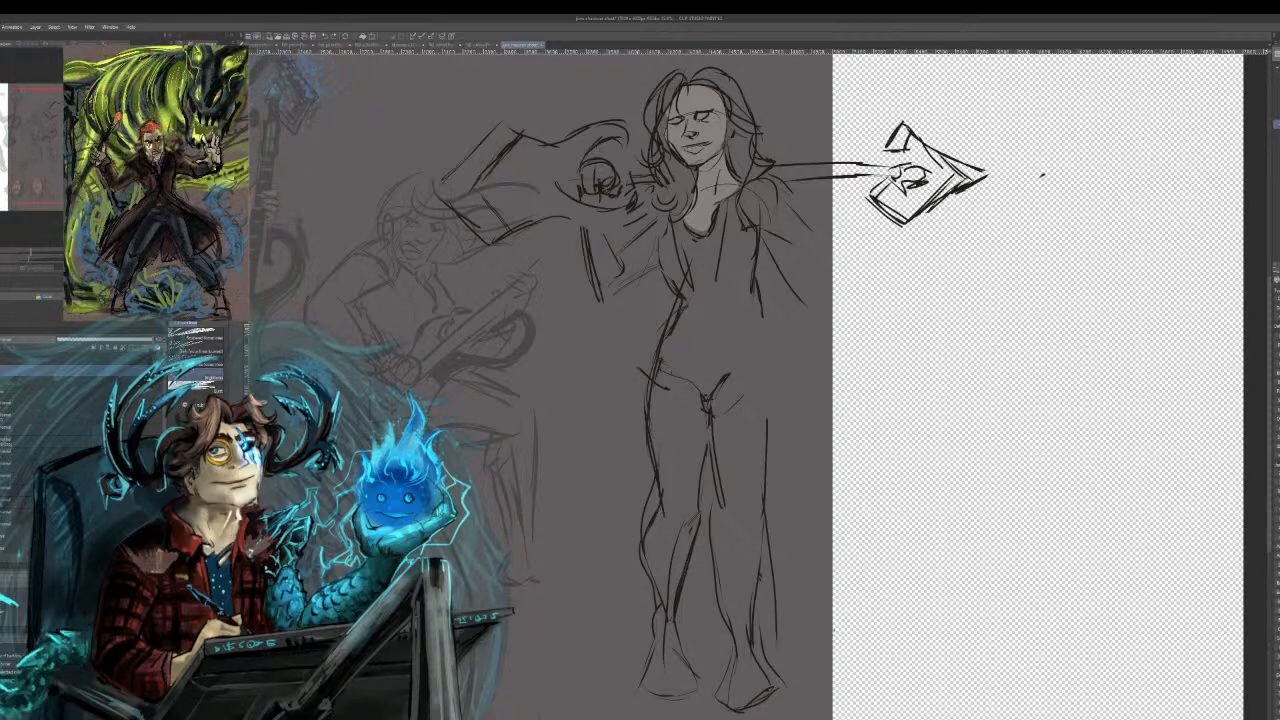
pyautogui.press('p')
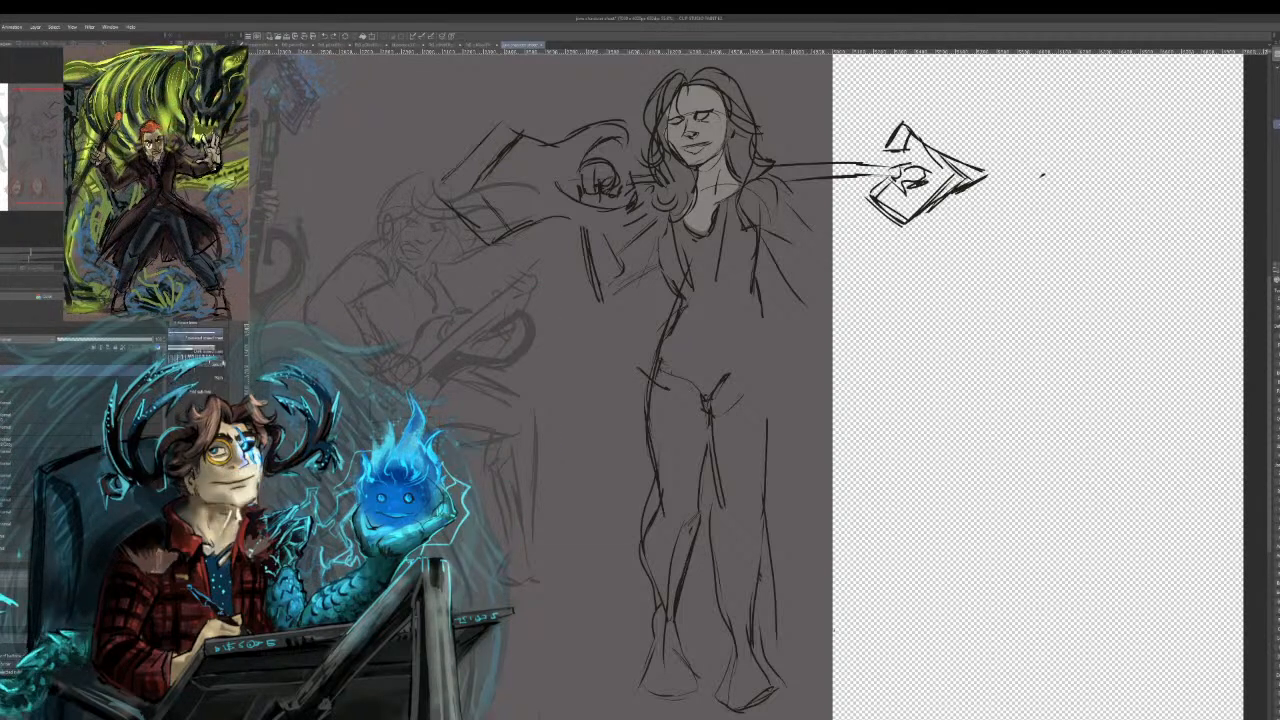
pyautogui.moveTo(327, 316); pyautogui.dragTo(487, 266)
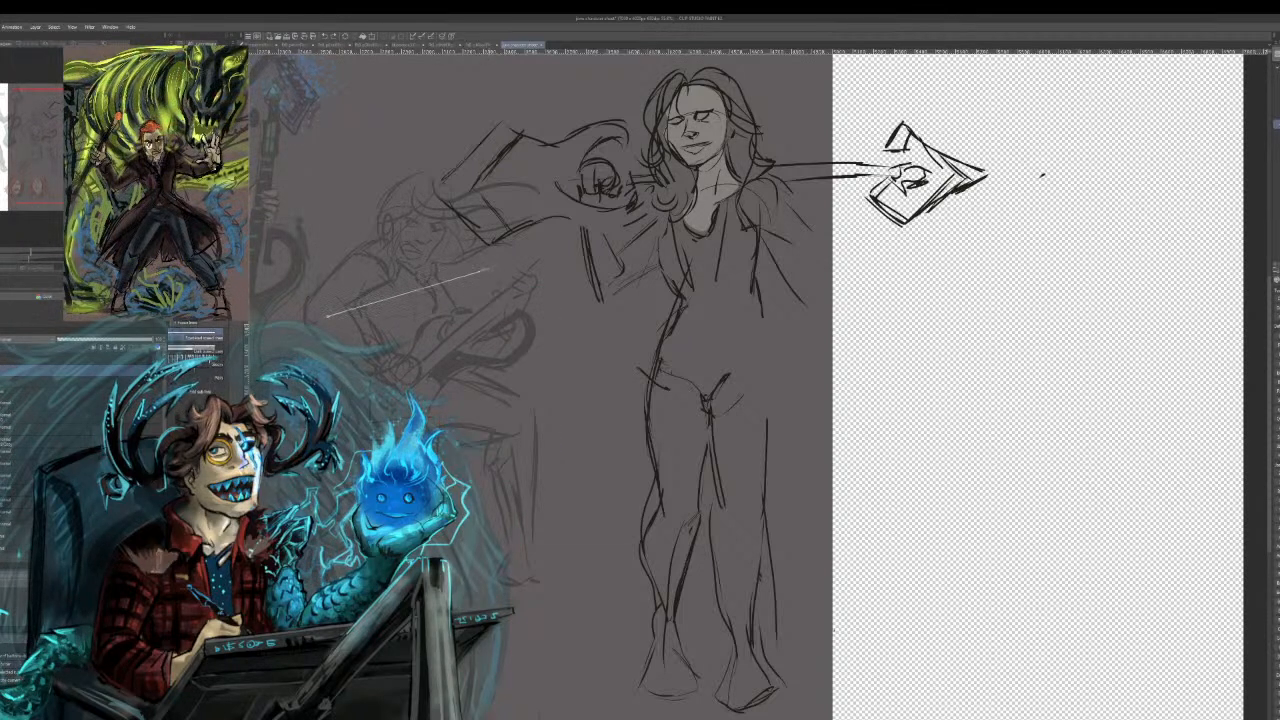
pyautogui.press('Escape')
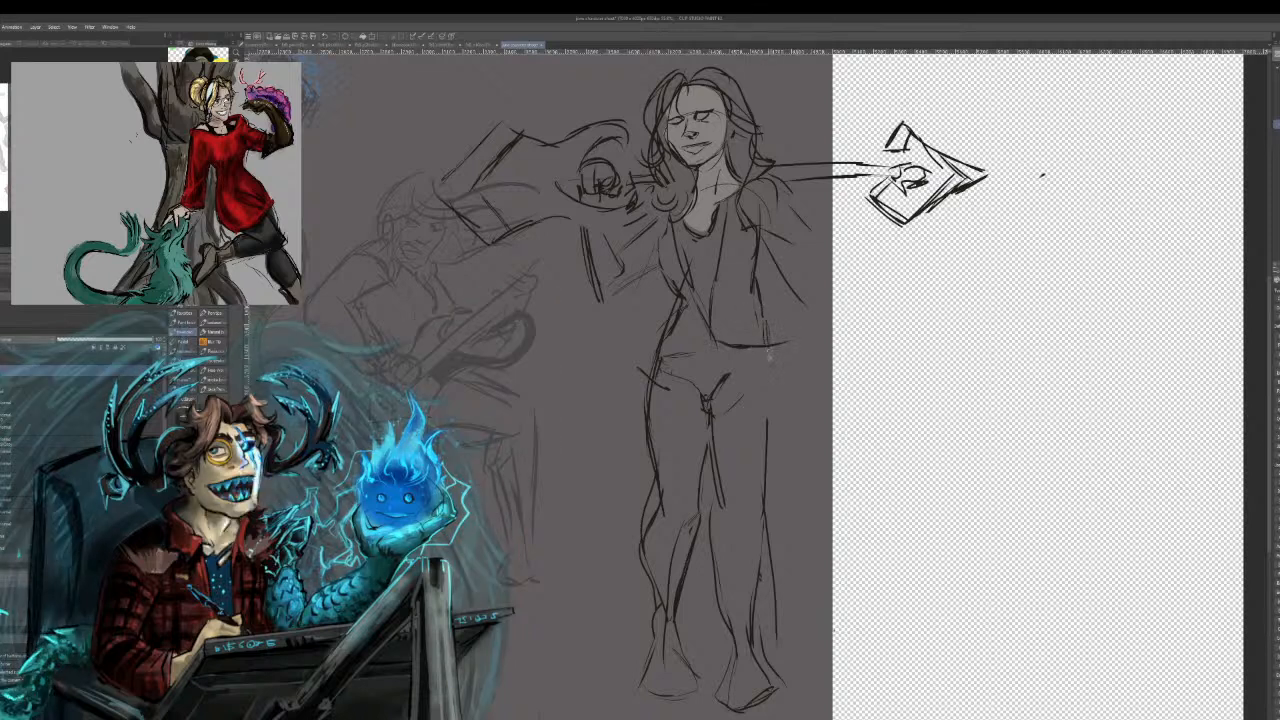
# Sketch the standing woman's open-front top with a pointed hem, and join the outer hip line to the trouser leg.
pyautogui.moveTo(763, 354); pyautogui.dragTo(766, 413)
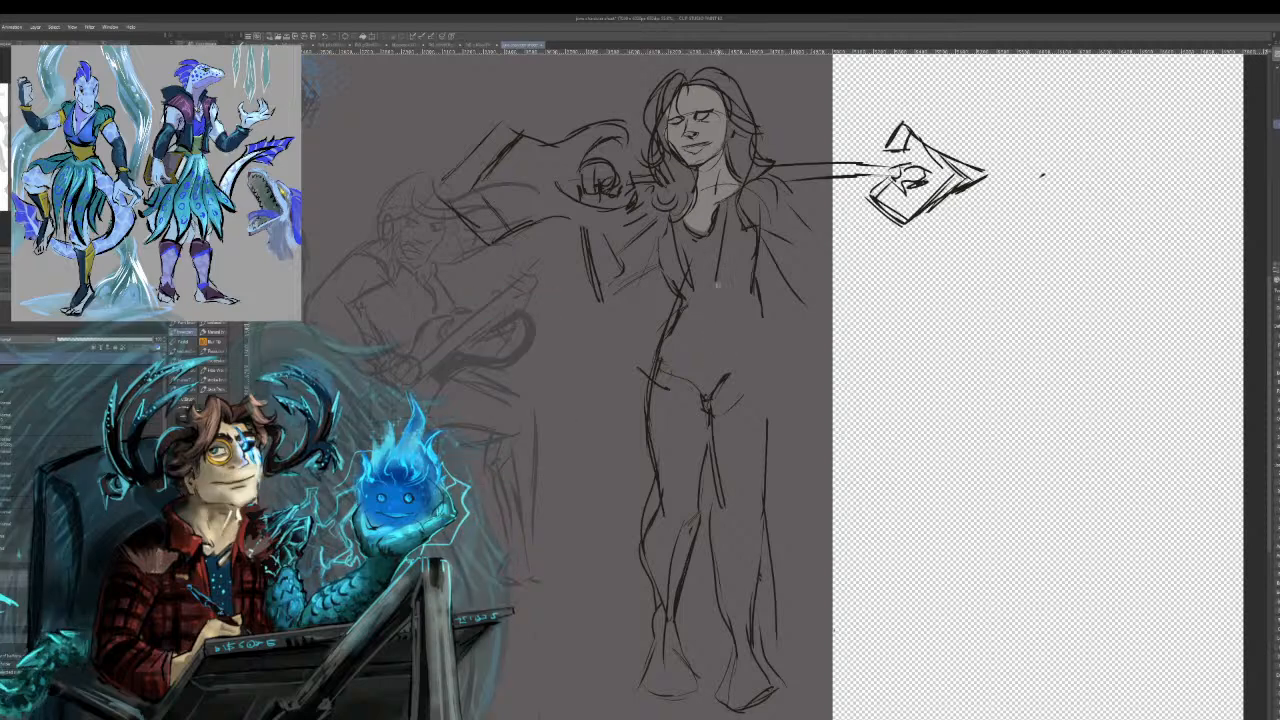
pyautogui.moveTo(692, 292); pyautogui.dragTo(705, 374)
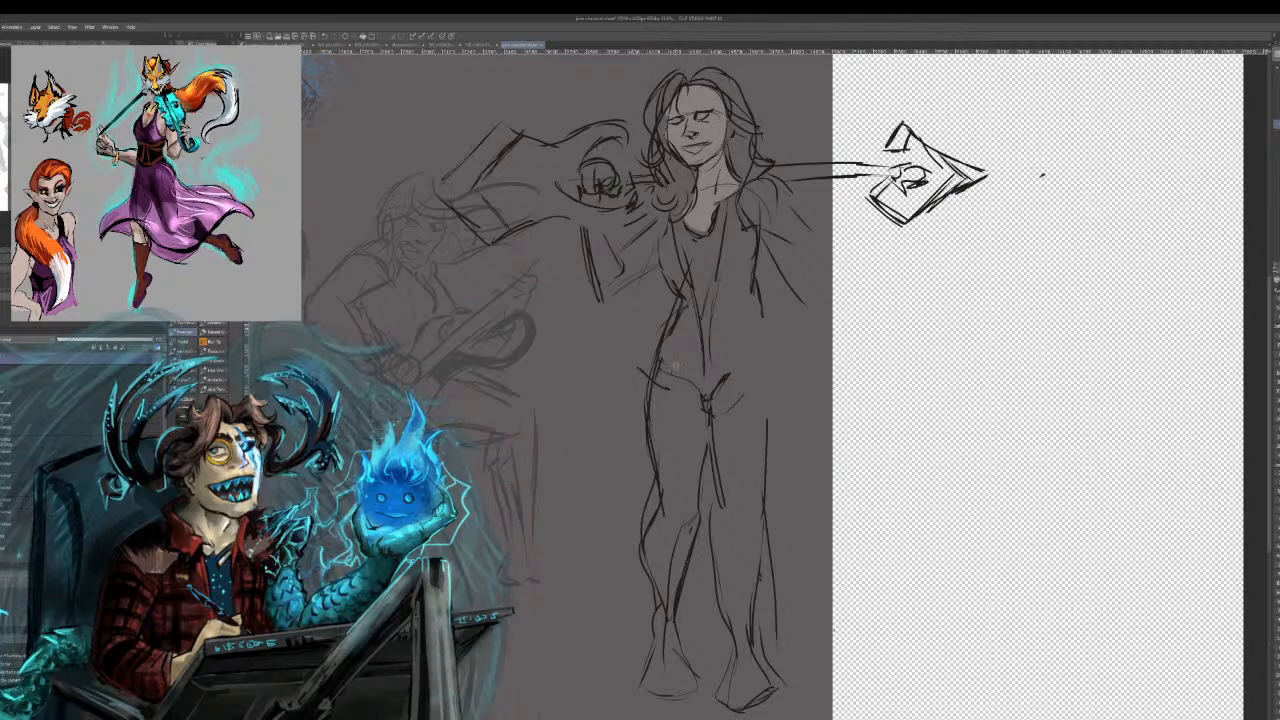
pyautogui.moveTo(672, 364); pyautogui.dragTo(716, 368)
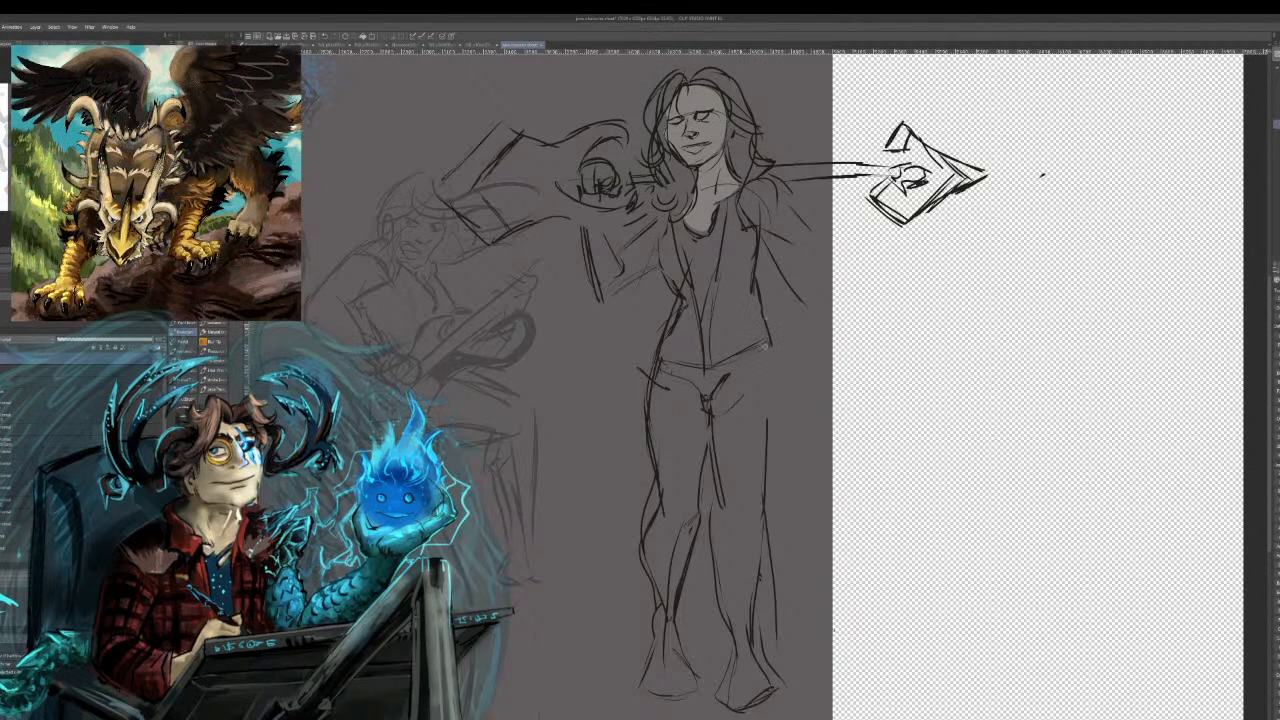
pyautogui.moveTo(766, 352); pyautogui.dragTo(770, 430)
pyautogui.moveTo(768, 384)
pyautogui.mouseDown()
pyautogui.moveTo(764, 452)
pyautogui.moveTo(768, 392)
pyautogui.mouseUp()
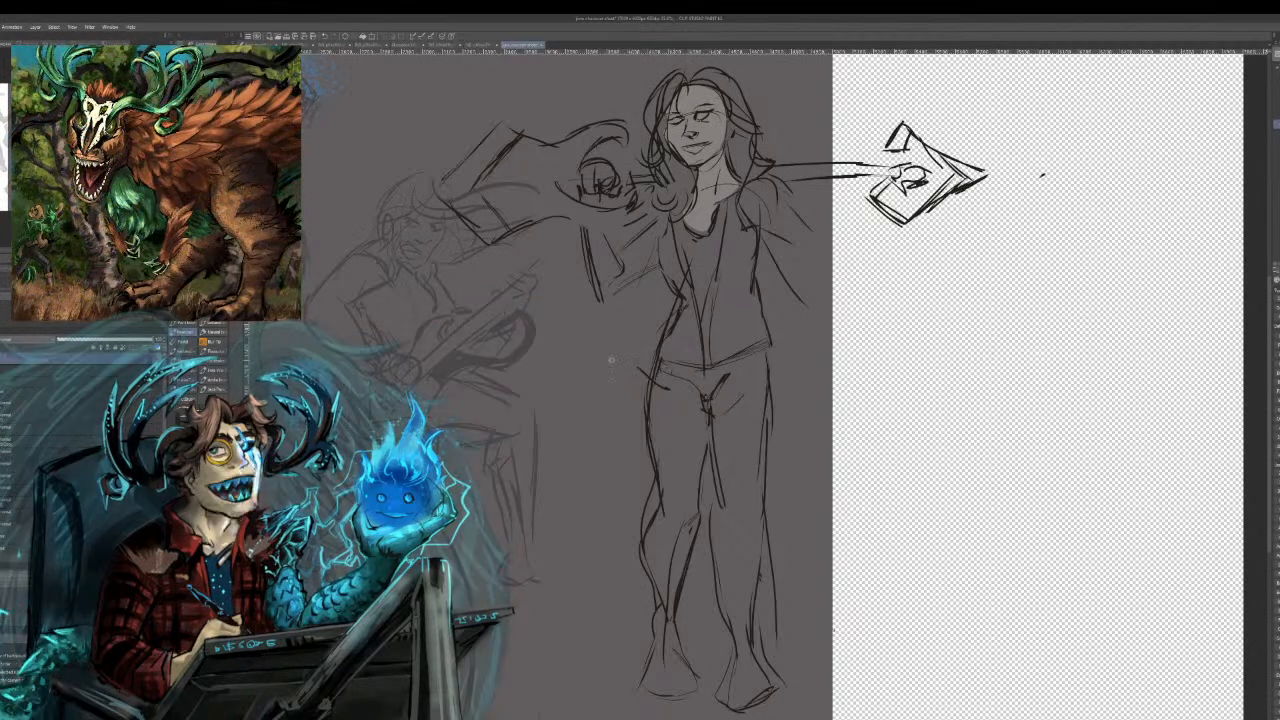
# Rework the woman's hand holding the weapon beside the guitarist sketch, then select both, rotate them counterclockwise and lower them beside her torso.
pyautogui.moveTo(566, 212); pyautogui.dragTo(636, 222)
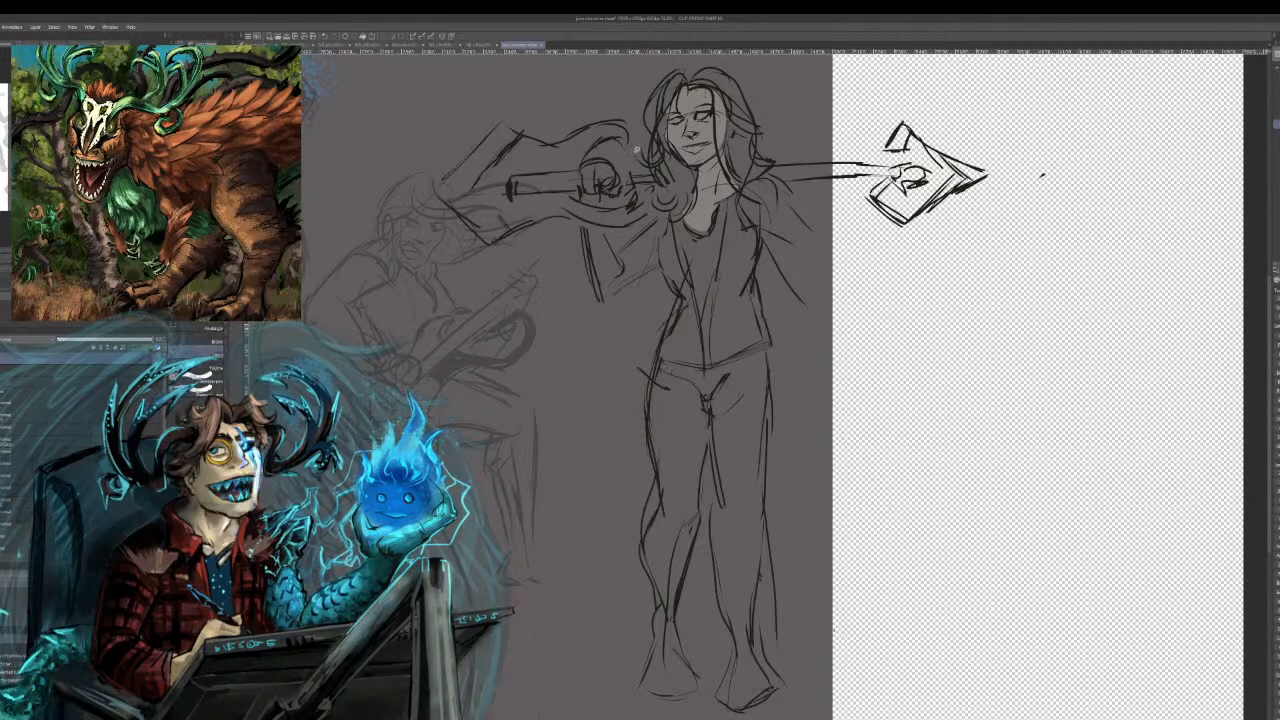
pyautogui.moveTo(632, 163)
pyautogui.mouseDown()
pyautogui.moveTo(644, 222)
pyautogui.moveTo(584, 235)
pyautogui.moveTo(562, 268)
pyautogui.moveTo(488, 271)
pyautogui.moveTo(421, 162)
pyautogui.moveTo(626, 104)
pyautogui.mouseUp()
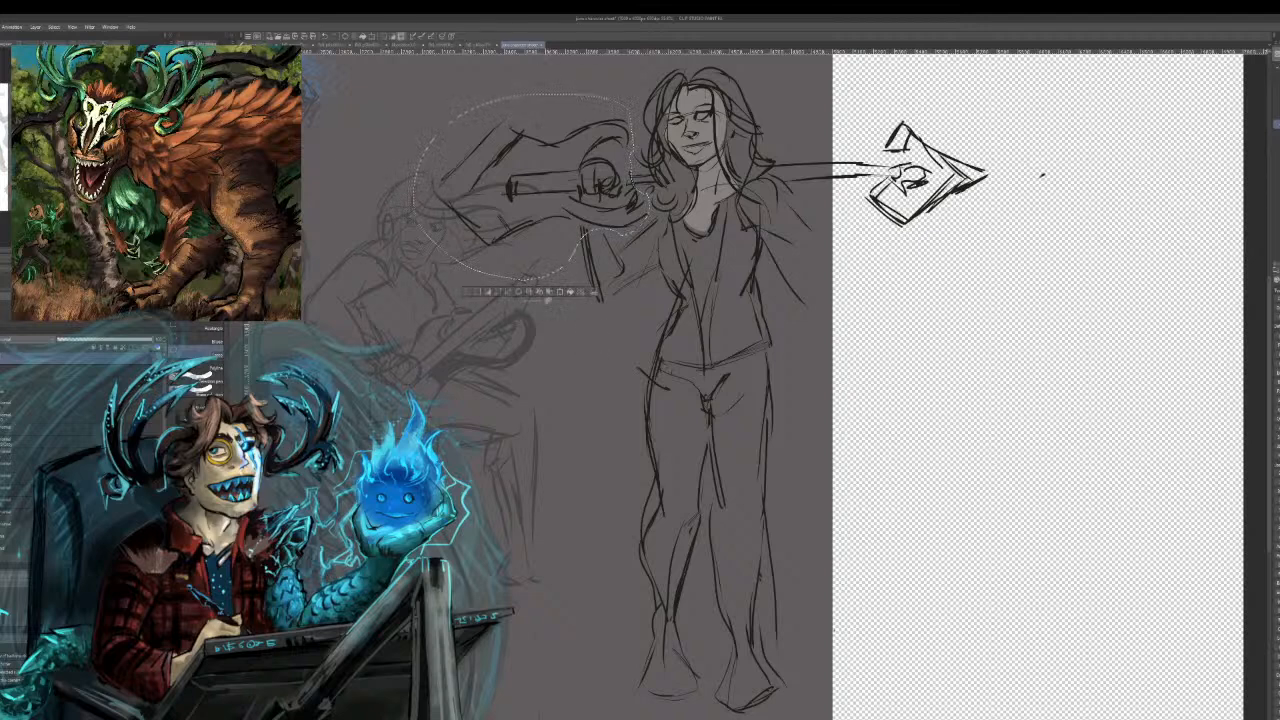
pyautogui.click(562, 291)
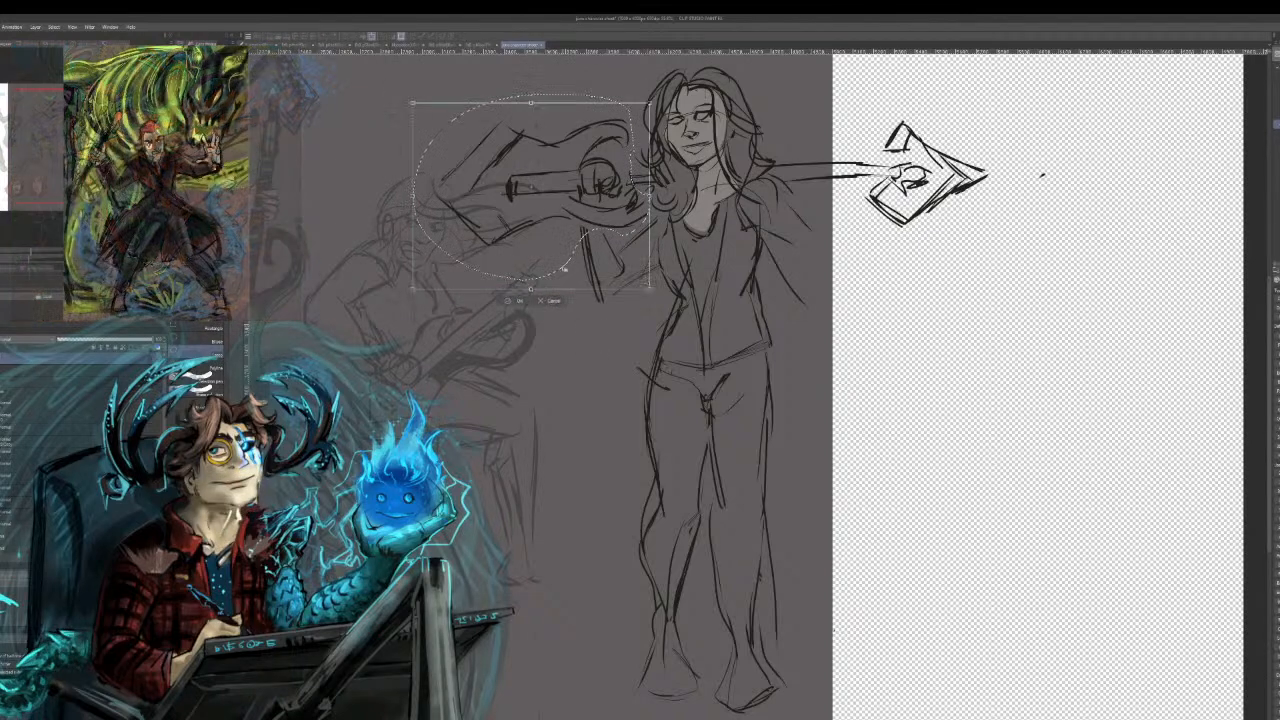
pyautogui.moveTo(562, 262); pyautogui.dragTo(571, 329)
pyautogui.moveTo(668, 356)
pyautogui.mouseDown()
pyautogui.moveTo(701, 278)
pyautogui.moveTo(670, 248)
pyautogui.mouseUp()
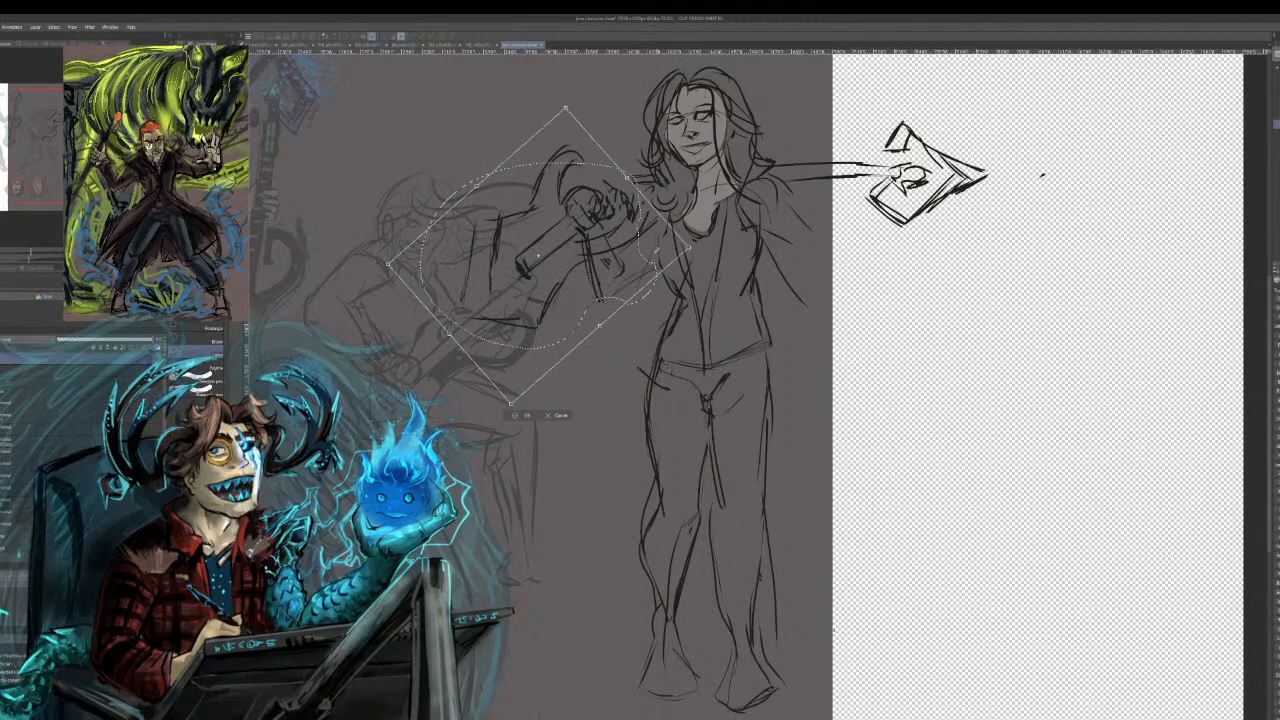
pyautogui.moveTo(588, 295)
pyautogui.mouseDown()
pyautogui.moveTo(655, 309)
pyautogui.moveTo(597, 297)
pyautogui.mouseUp()
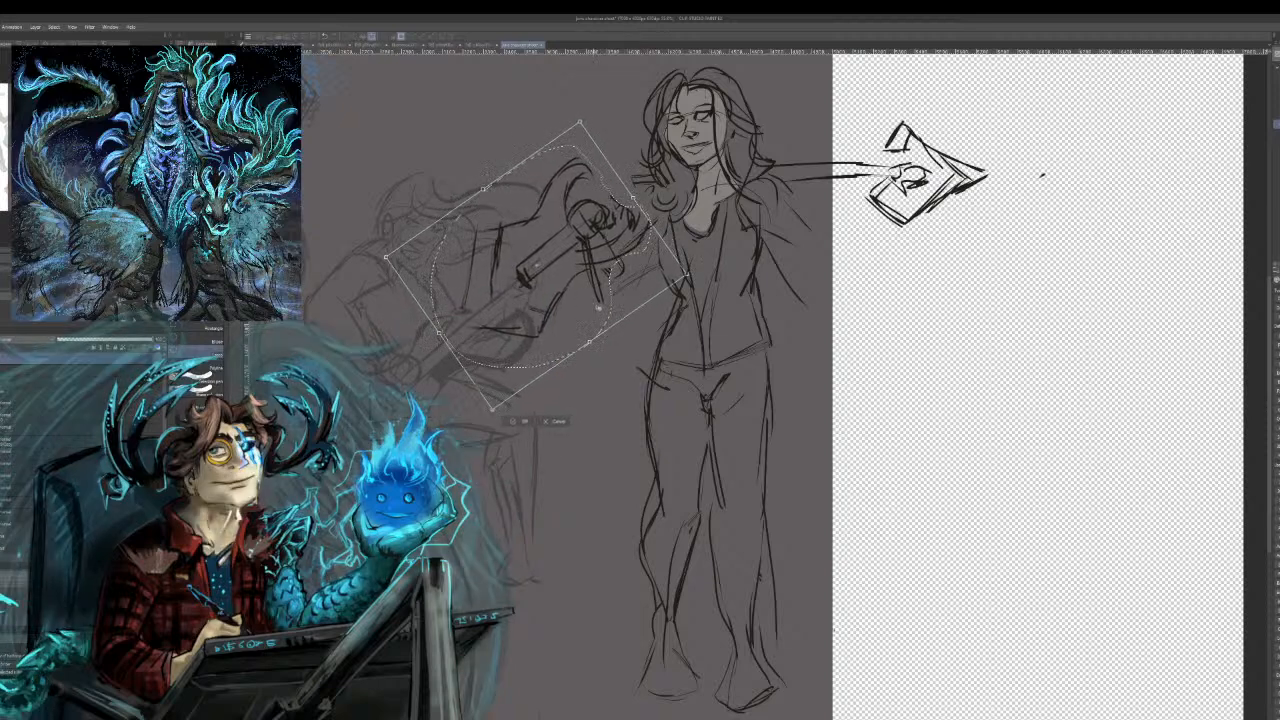
pyautogui.moveTo(611, 309); pyautogui.dragTo(613, 314)
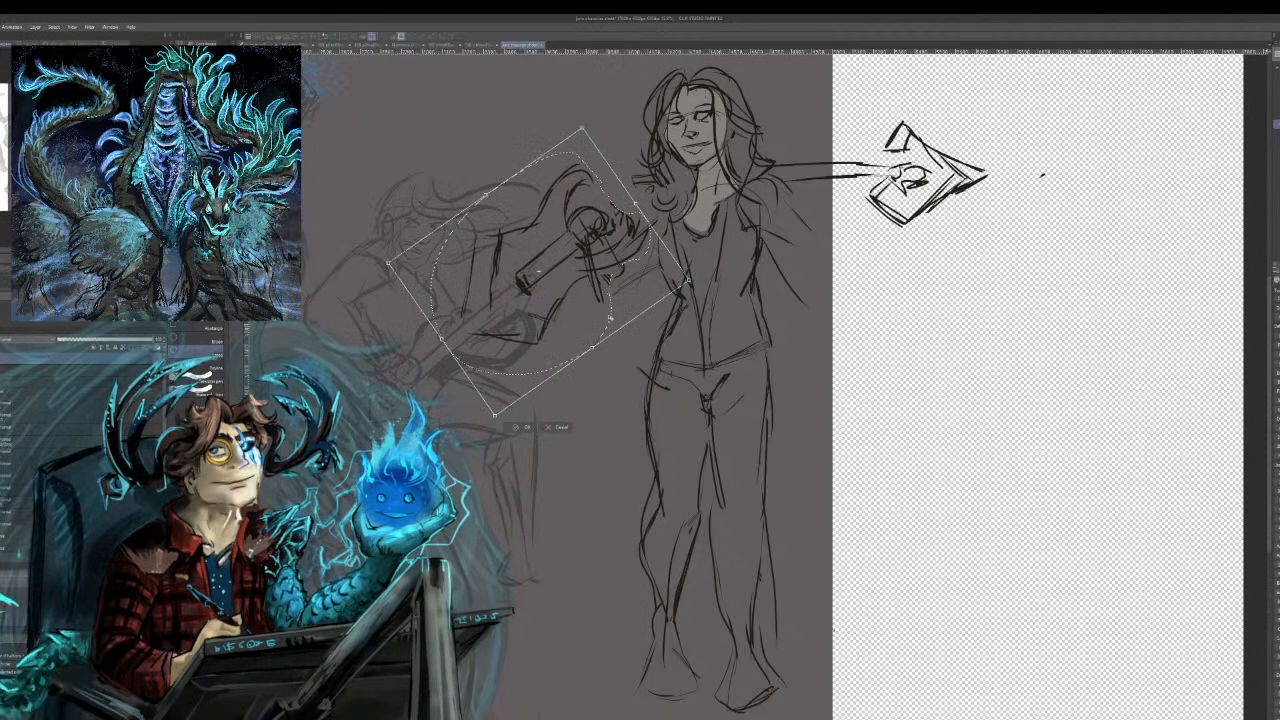
pyautogui.moveTo(659, 305); pyautogui.dragTo(597, 333)
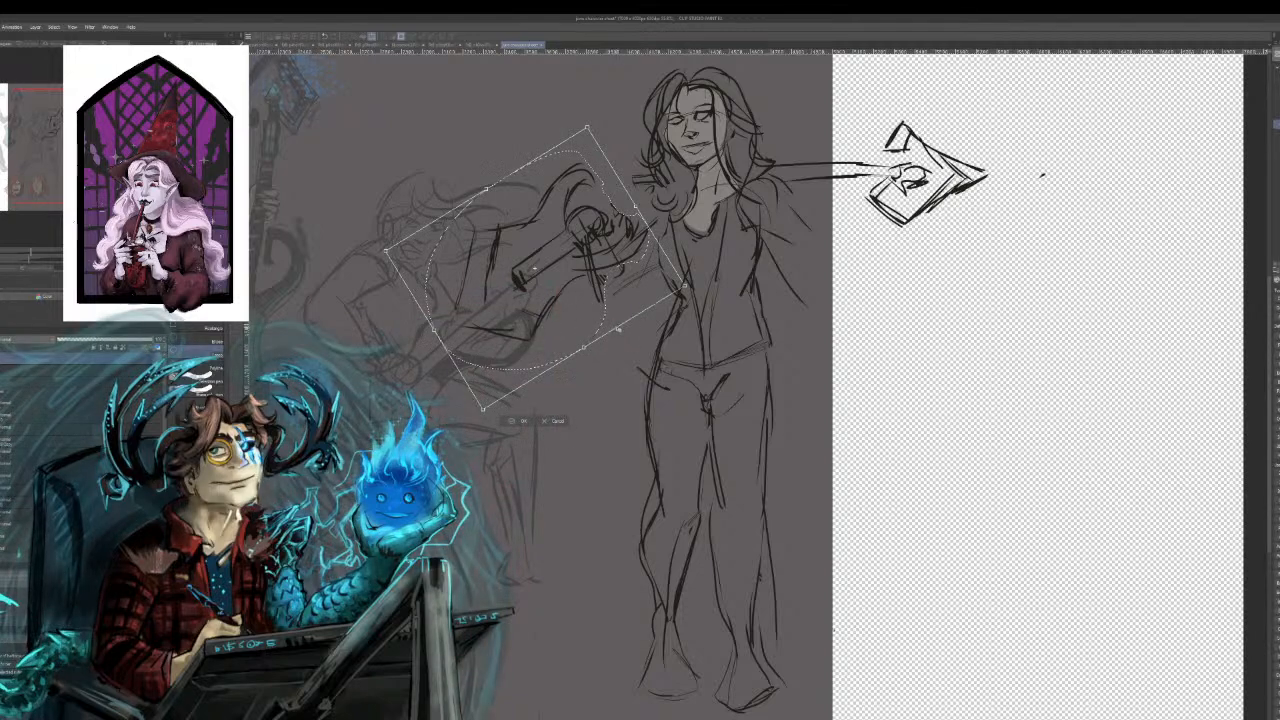
pyautogui.click(521, 420)
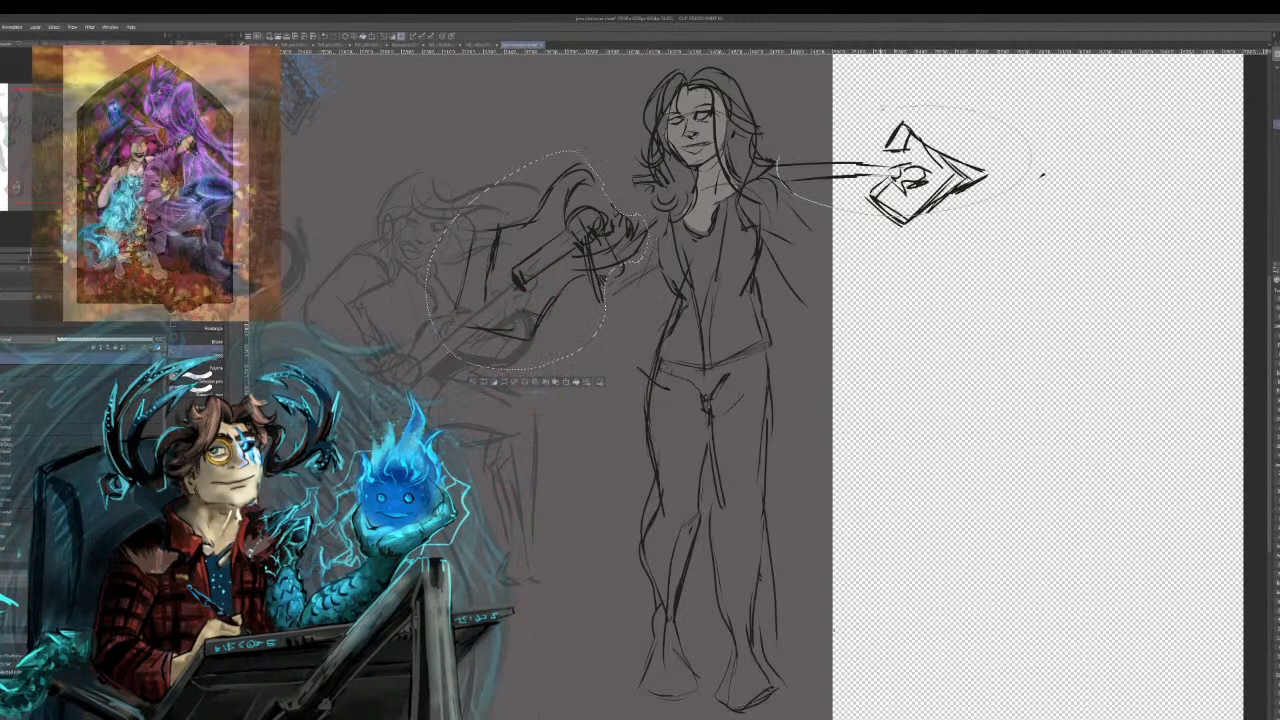
# Select the guitar's headstock and neck, rotate them counterclockwise and move them up behind the standing woman's shoulder.
pyautogui.moveTo(913, 104); pyautogui.dragTo(764, 163)
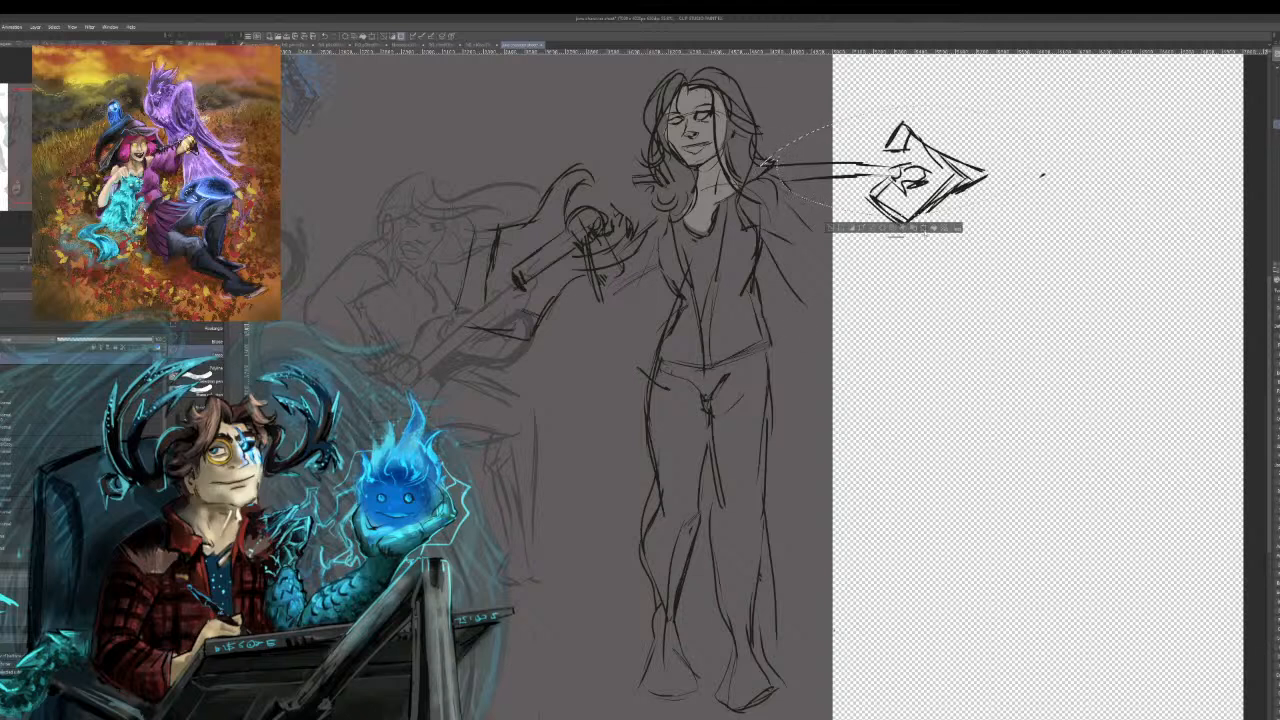
pyautogui.click(924, 229)
pyautogui.moveTo(1015, 218); pyautogui.dragTo(1027, 146)
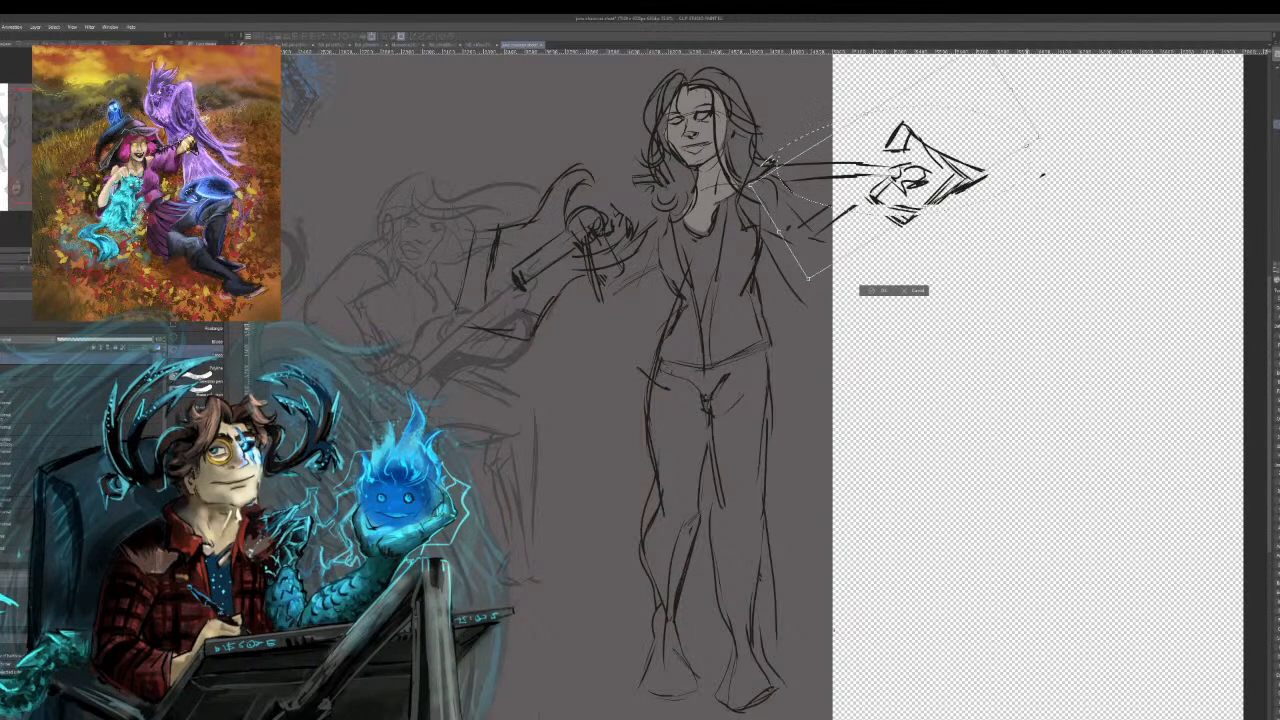
pyautogui.moveTo(913, 203); pyautogui.dragTo(857, 115)
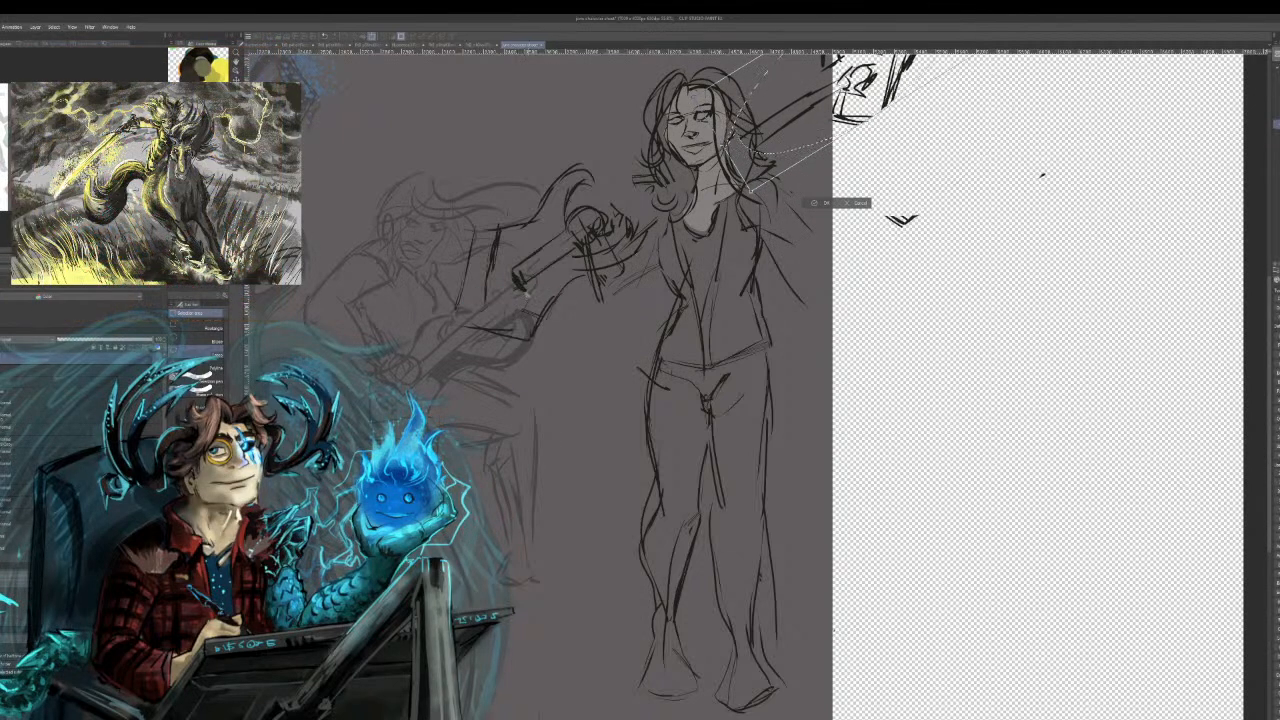
pyautogui.moveTo(857, 115); pyautogui.dragTo(858, 117)
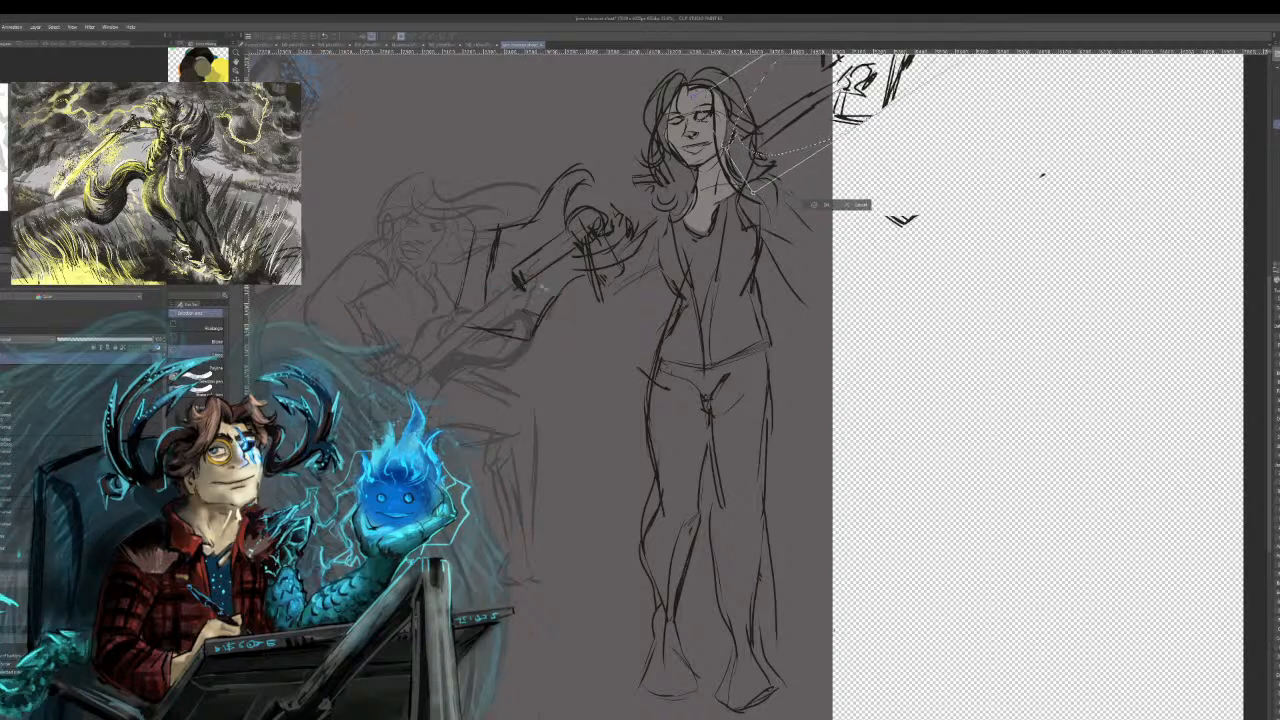
pyautogui.click(822, 205)
# Select the guitar body with the hand, shift it slightly to line up with the raised neck, and clear the selection.
pyautogui.moveTo(642, 194)
pyautogui.mouseDown()
pyautogui.moveTo(620, 296)
pyautogui.moveTo(440, 190)
pyautogui.moveTo(645, 155)
pyautogui.mouseUp()
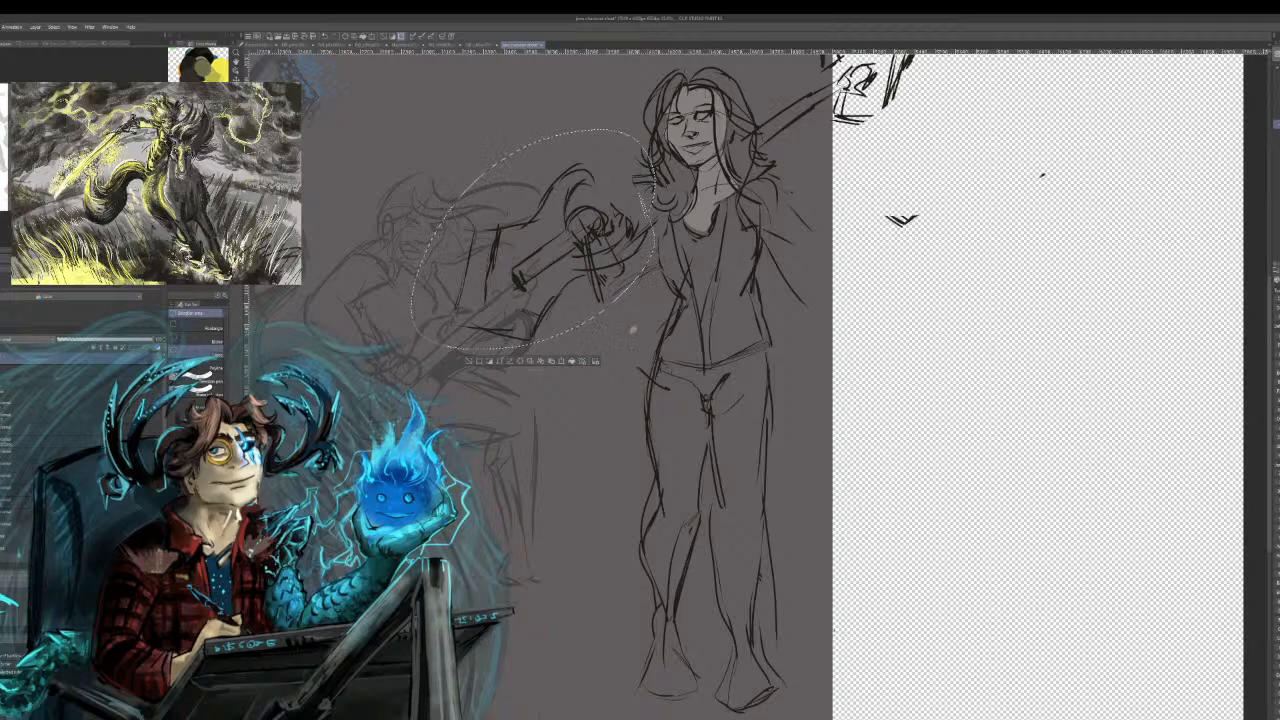
pyautogui.hotkey('ctrl', 't')
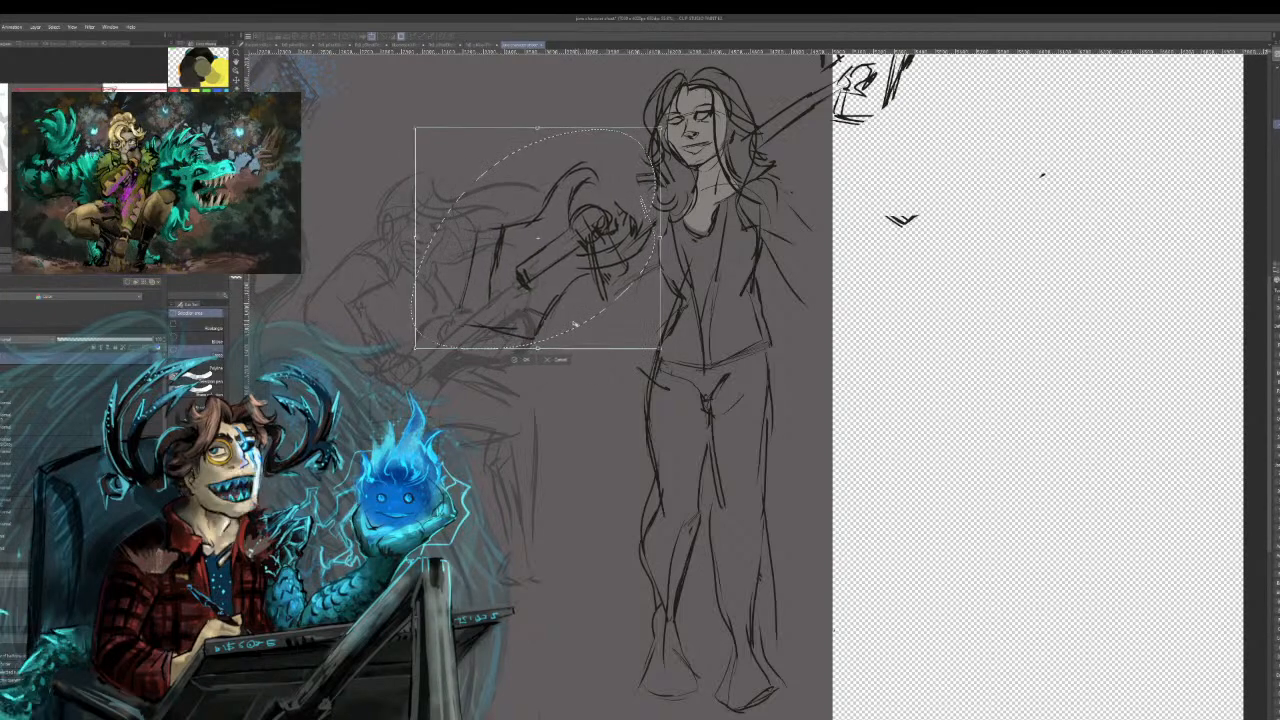
pyautogui.moveTo(584, 319); pyautogui.dragTo(587, 301)
pyautogui.click(530, 358)
pyautogui.click(484, 357)
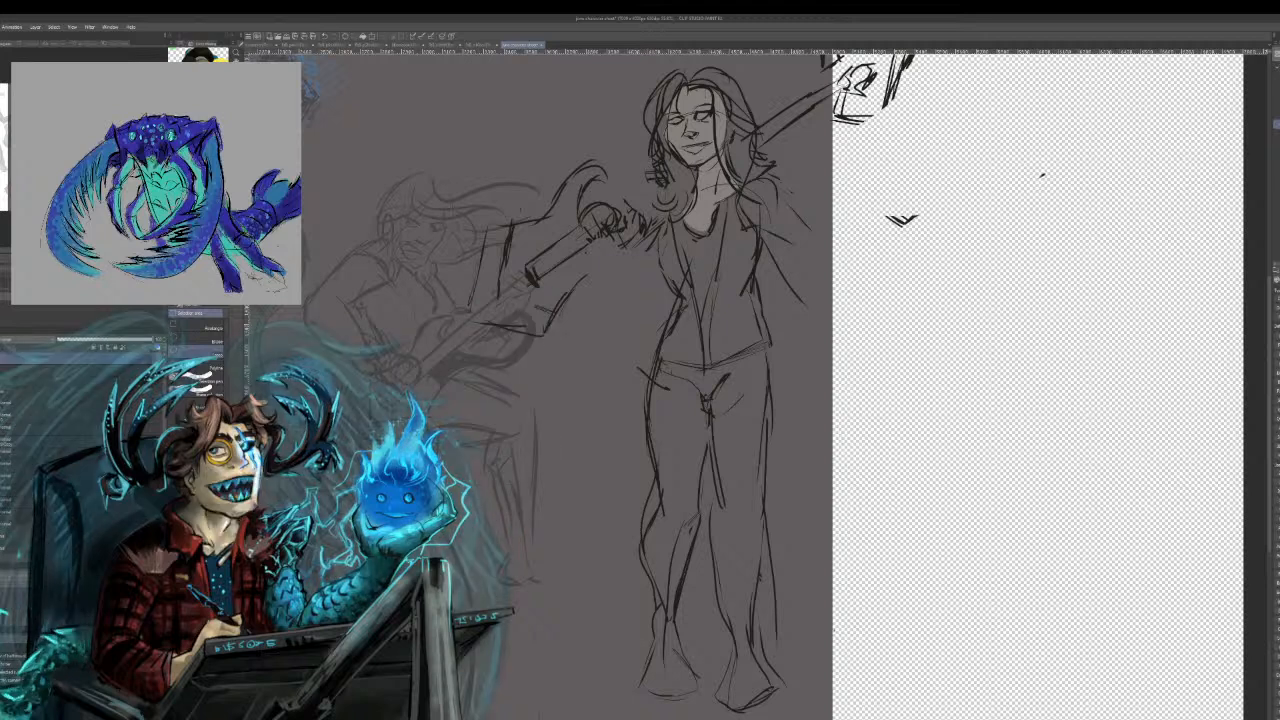
# Sketch the woman's bent arm under the guitar and rework the adjoining side line of her torso.
pyautogui.press('p')
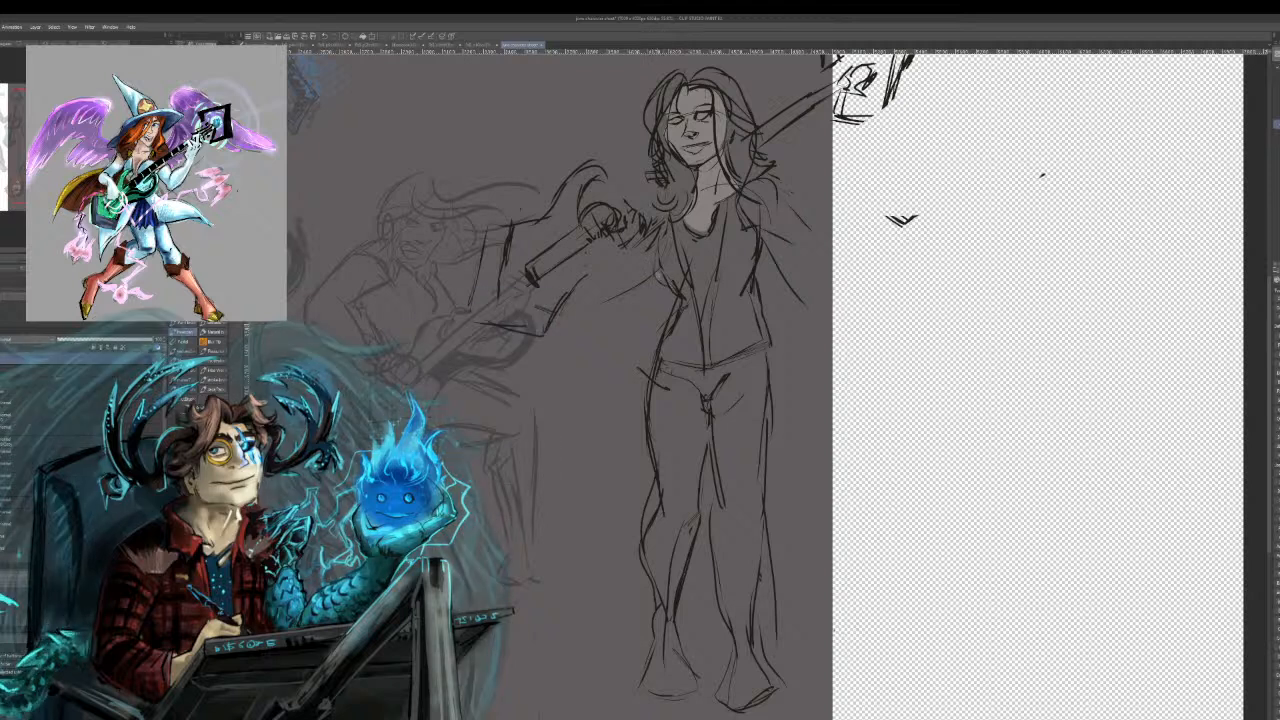
pyautogui.moveTo(655, 267); pyautogui.dragTo(667, 316)
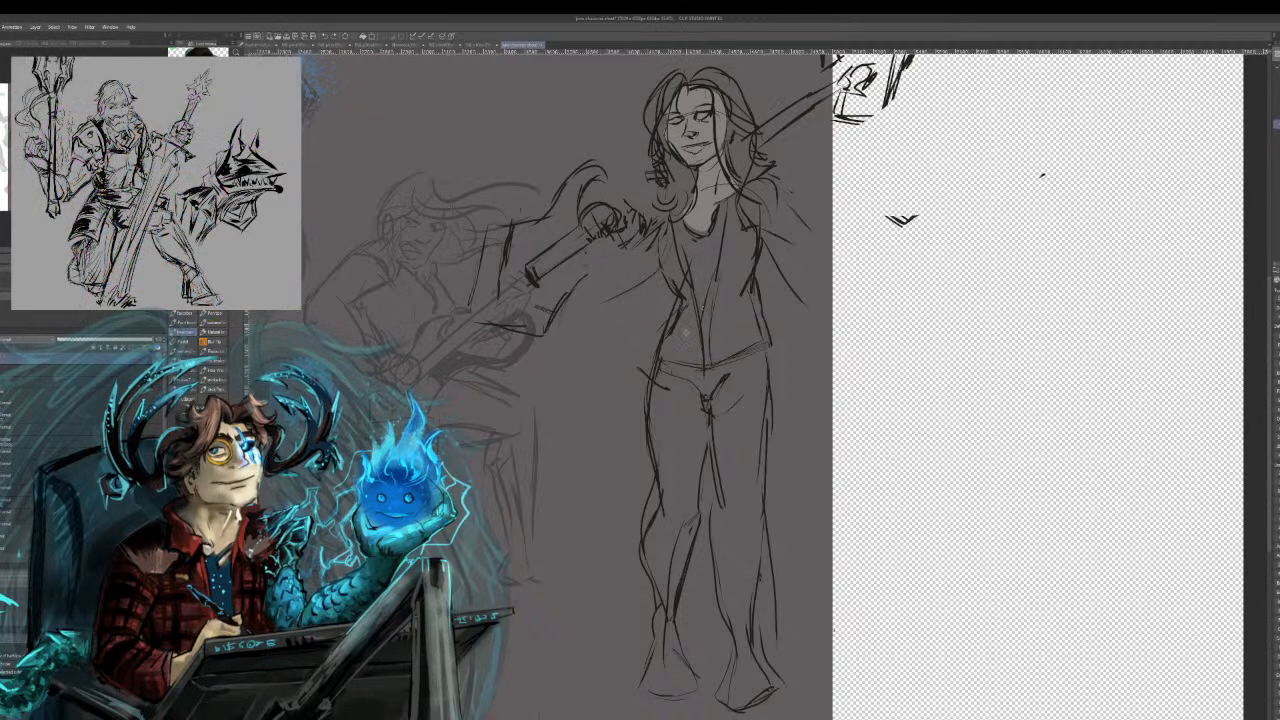
pyautogui.moveTo(675, 286); pyautogui.dragTo(647, 414)
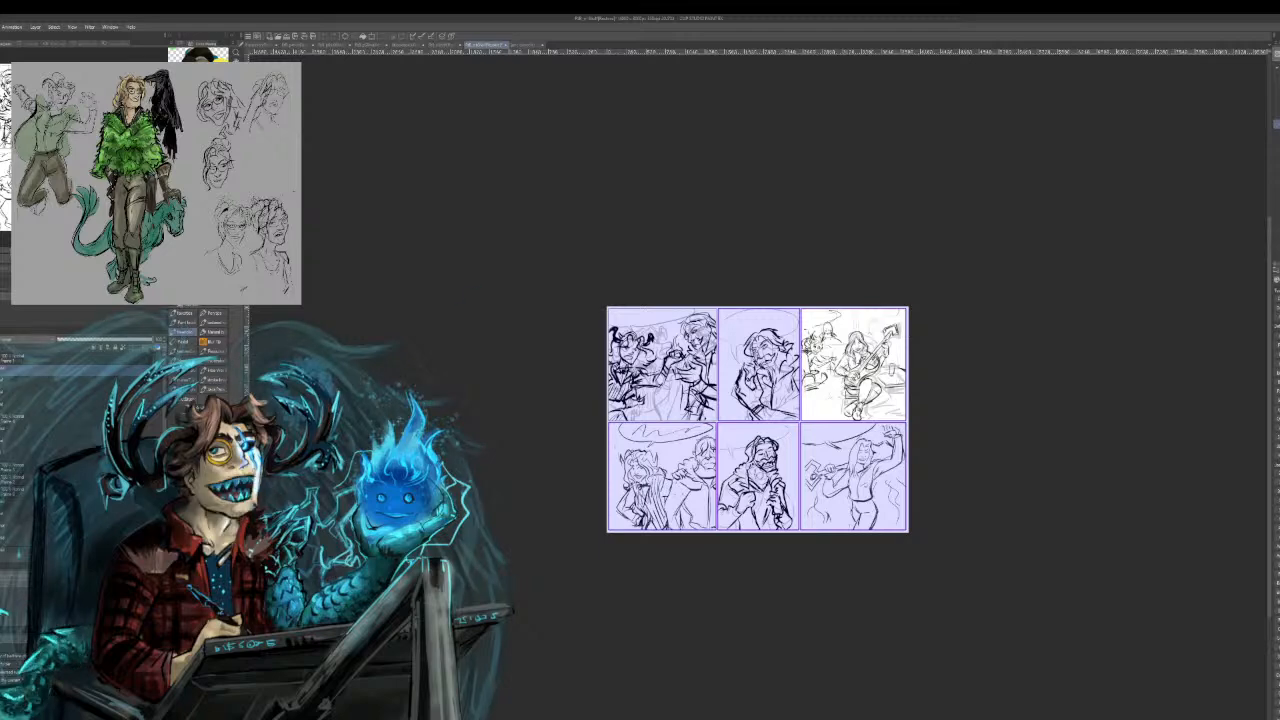
# Examine the guitarist panels on the six-panel comic page as pose reference, and return to the character sheet.
pyautogui.hotkey('ctrl', '+')
pyautogui.hotkey('ctrl', '+')
pyautogui.hotkey('ctrl', '+')
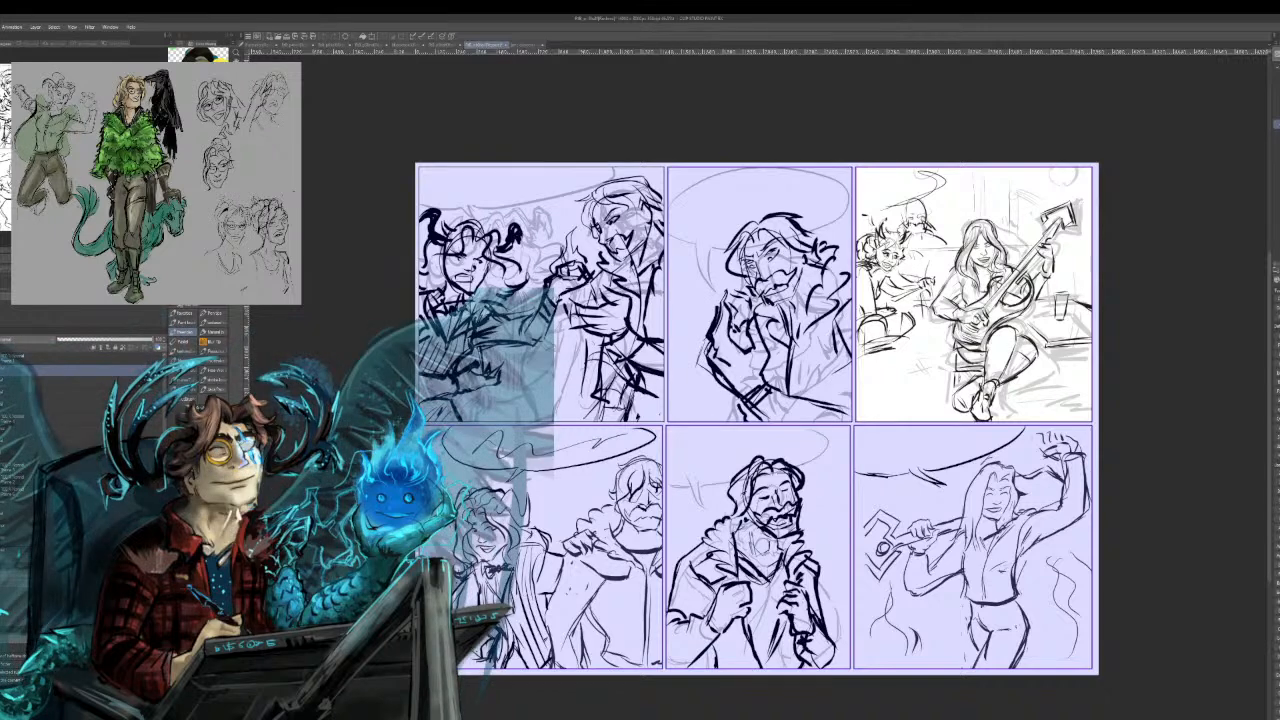
pyautogui.hotkey('ctrl', '+')
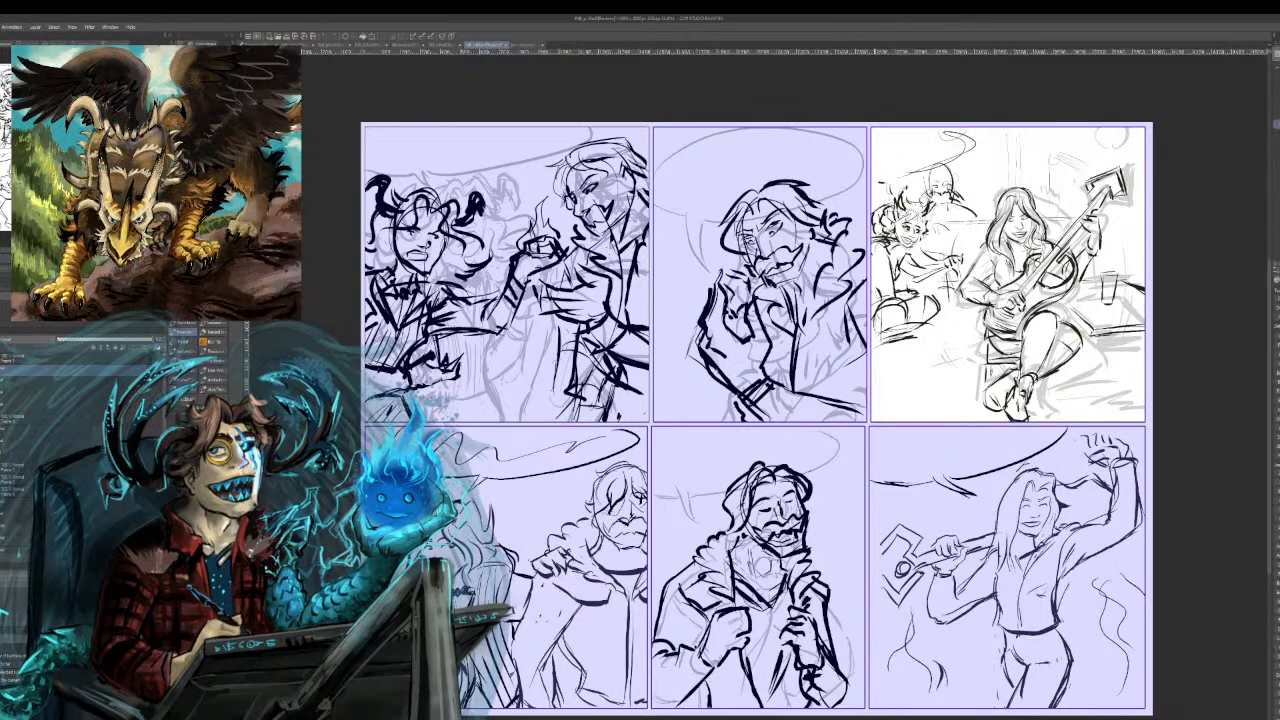
pyautogui.moveTo(757, 418); pyautogui.dragTo(728, 440)
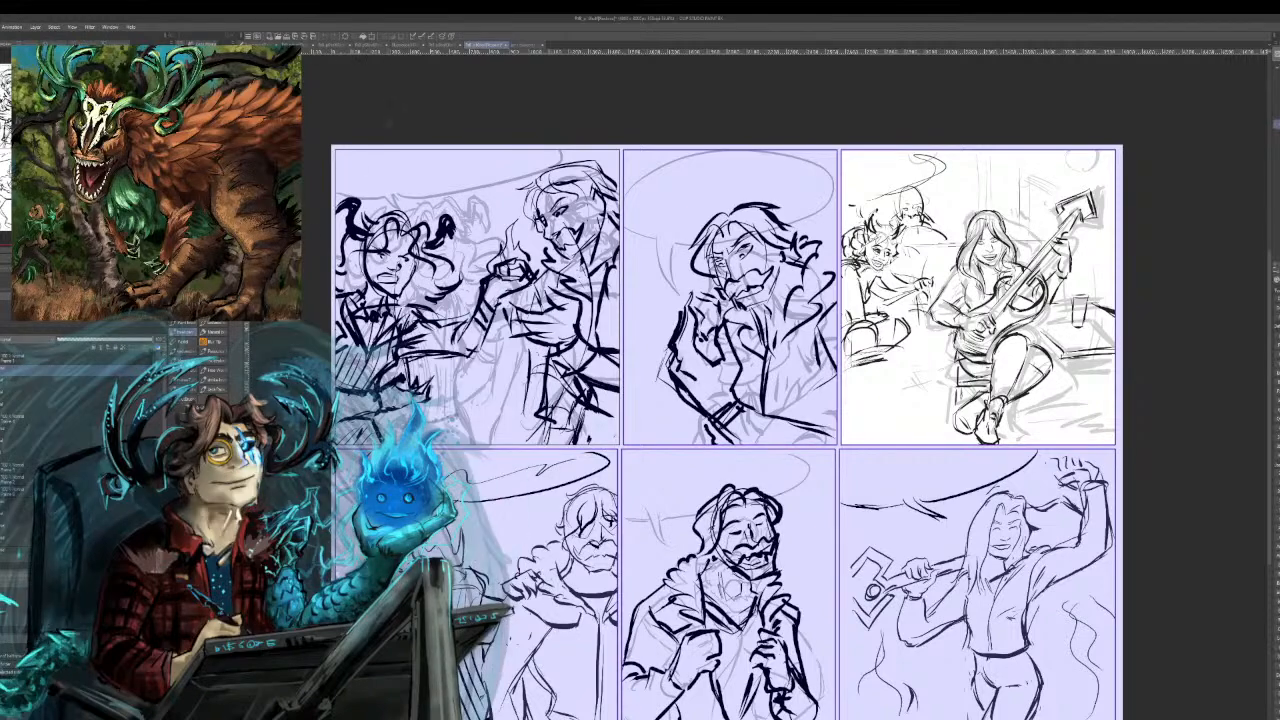
pyautogui.click(521, 46)
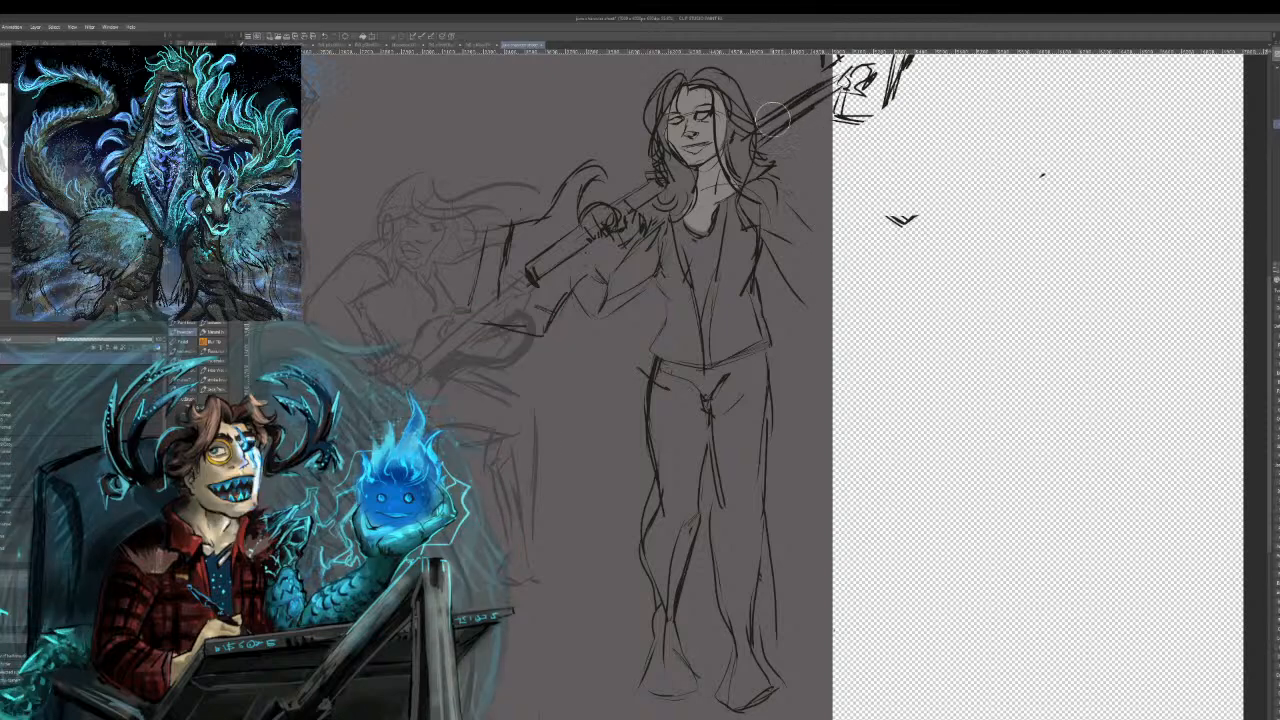
# Erase the guitar neck line behind the woman's shoulder and try a rougher, thicker neck in its place.
pyautogui.moveTo(813, 88)
pyautogui.mouseDown()
pyautogui.moveTo(818, 108)
pyautogui.moveTo(784, 124)
pyautogui.mouseUp()
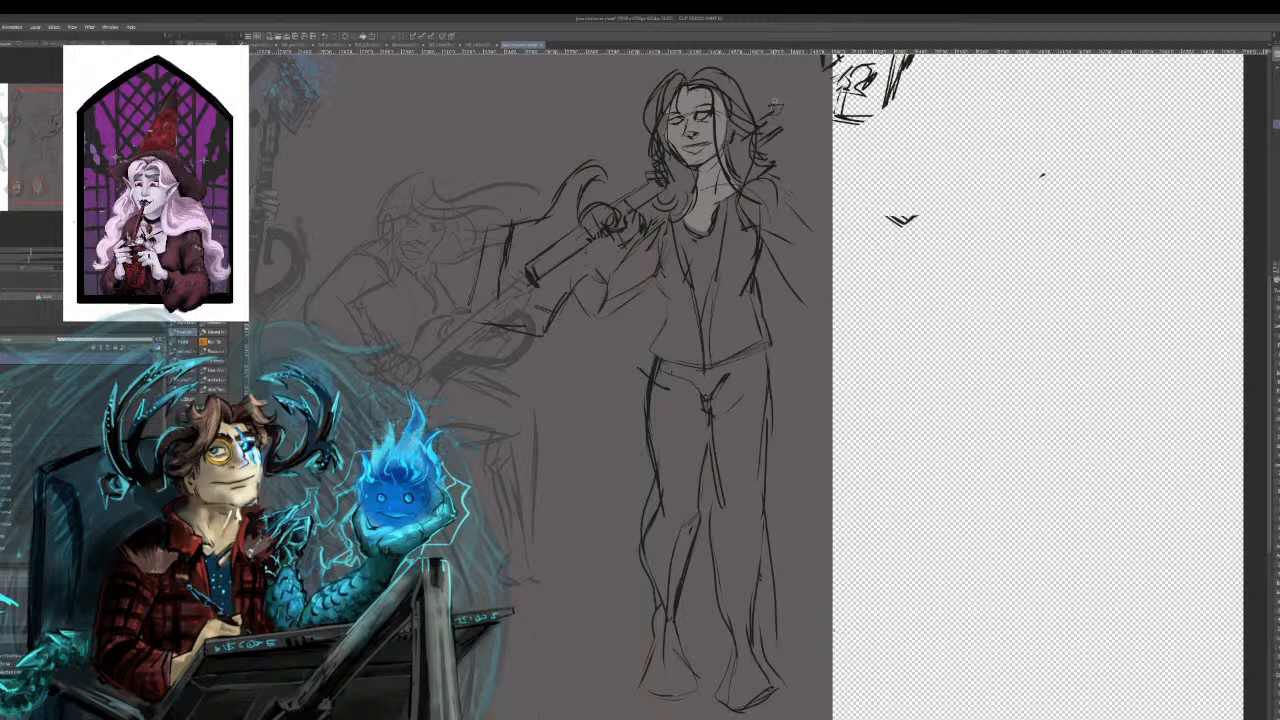
pyautogui.moveTo(775, 104); pyautogui.dragTo(830, 78)
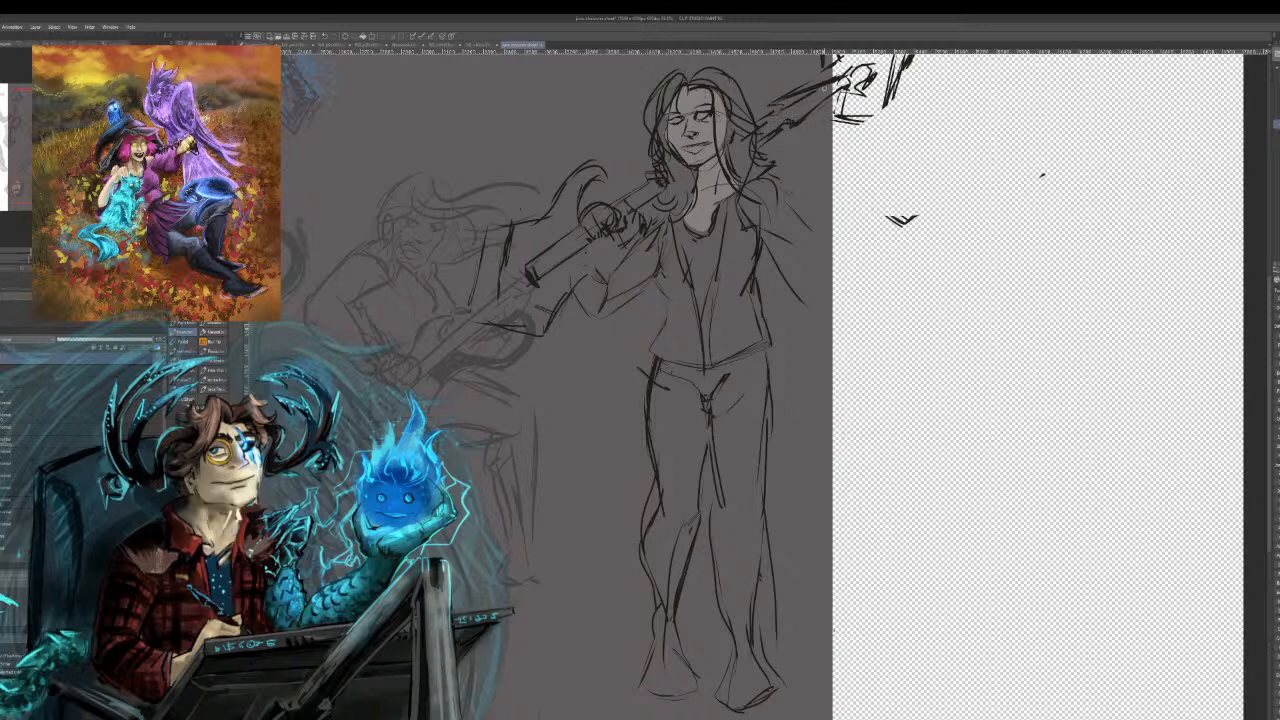
pyautogui.moveTo(796, 110); pyautogui.dragTo(824, 97)
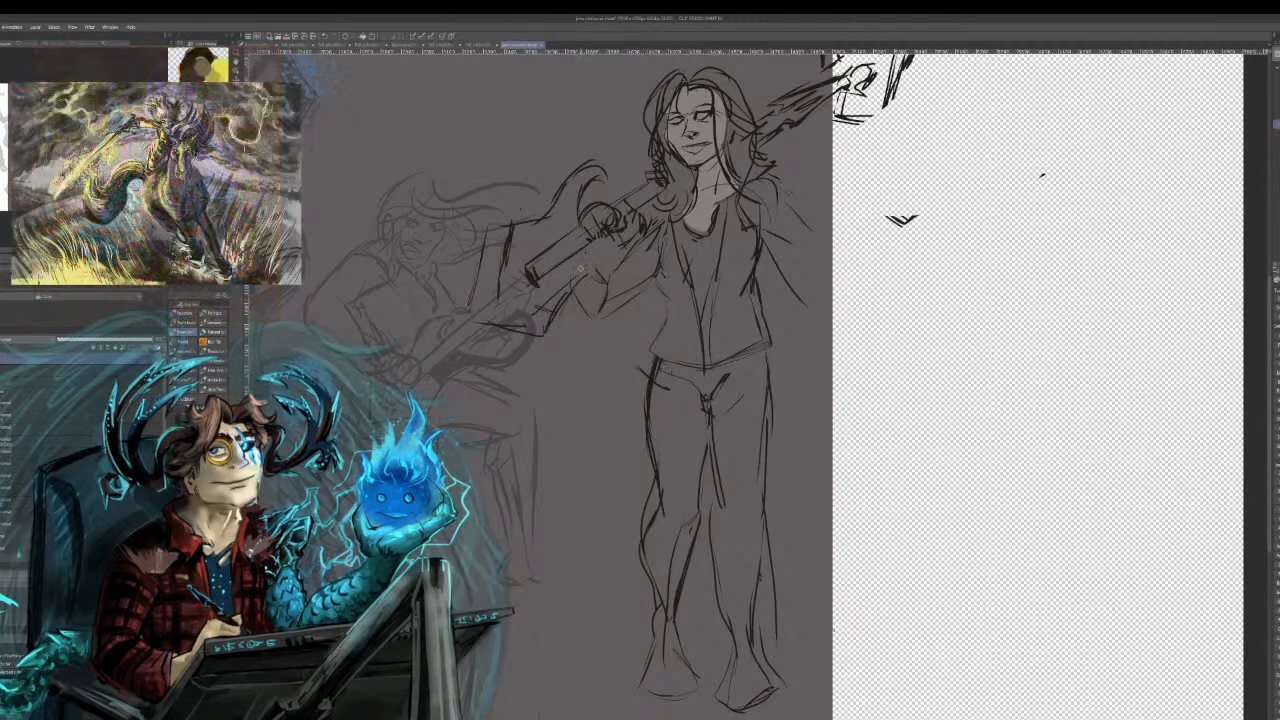
# Redraw the guitar body's angular outer end and its curved lower edge running beneath the woman's hand to her shoulder.
pyautogui.moveTo(480, 319); pyautogui.dragTo(534, 321)
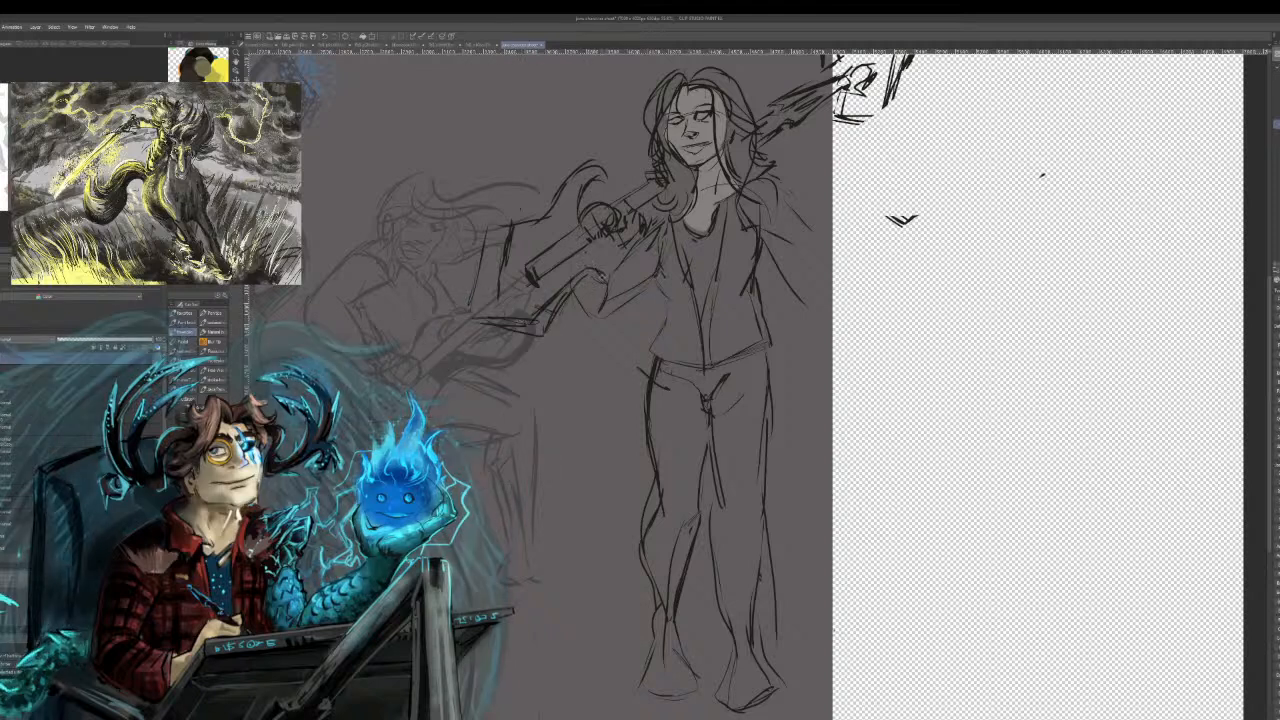
pyautogui.moveTo(596, 294)
pyautogui.mouseDown()
pyautogui.moveTo(542, 337)
pyautogui.moveTo(521, 340)
pyautogui.moveTo(470, 305)
pyautogui.moveTo(523, 350)
pyautogui.moveTo(480, 281)
pyautogui.moveTo(538, 329)
pyautogui.moveTo(514, 301)
pyautogui.moveTo(570, 291)
pyautogui.moveTo(522, 320)
pyautogui.mouseUp()
pyautogui.moveTo(478, 236); pyautogui.dragTo(490, 320)
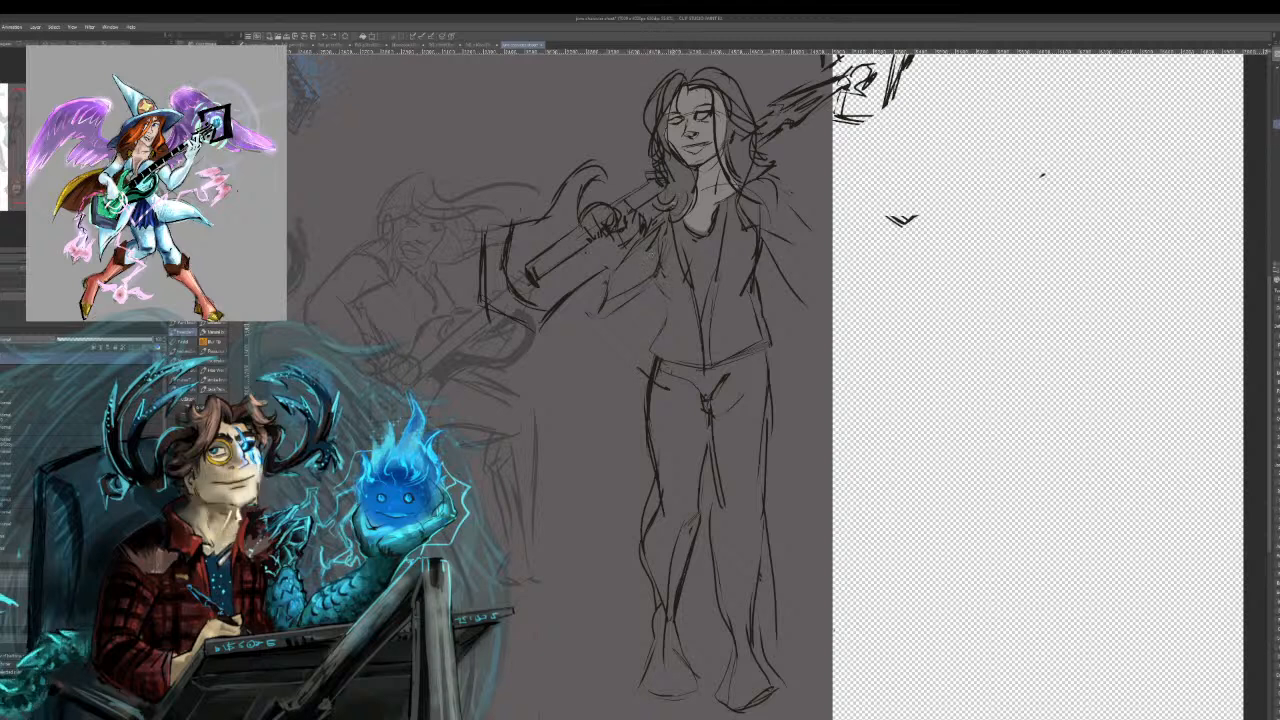
pyautogui.moveTo(657, 258); pyautogui.dragTo(625, 263)
pyautogui.moveTo(670, 227)
pyautogui.mouseDown()
pyautogui.moveTo(643, 268)
pyautogui.moveTo(590, 276)
pyautogui.mouseUp()
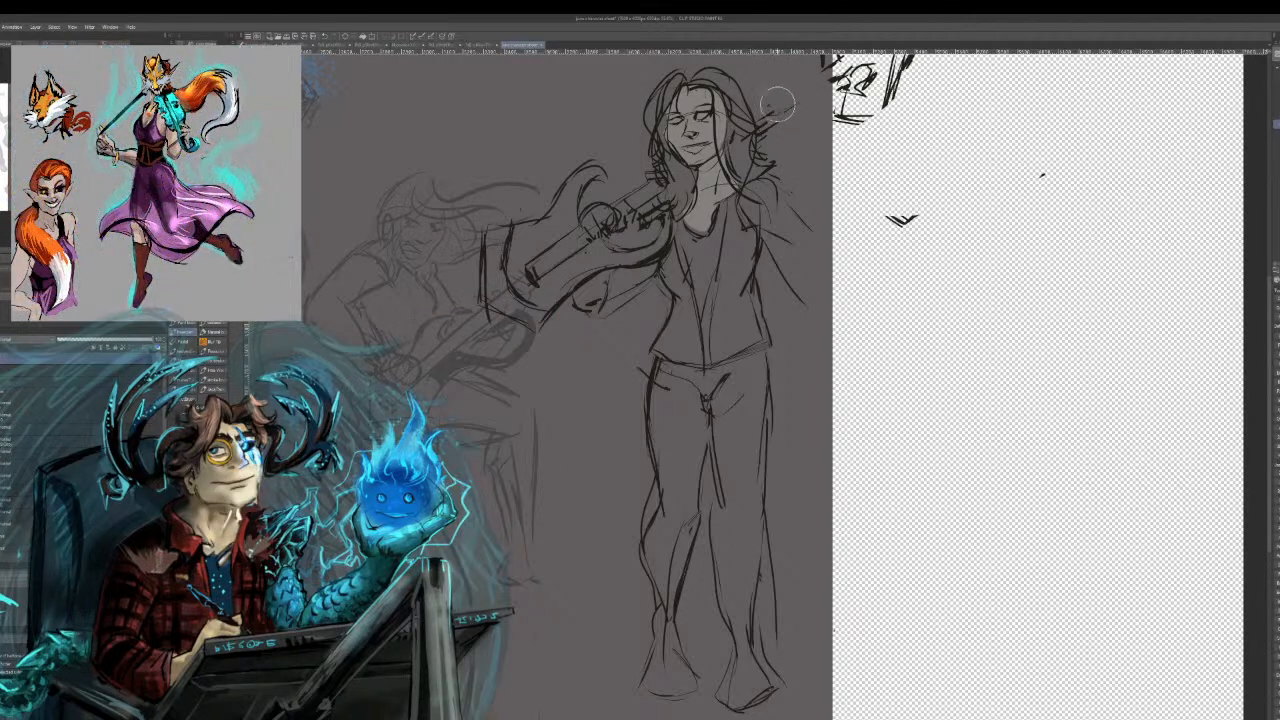
# Erase the rough guitar neck behind the shoulder and redraw it with straight parallel edges and small tuning pegs.
pyautogui.moveTo(766, 124)
pyautogui.mouseDown()
pyautogui.moveTo(814, 88)
pyautogui.moveTo(774, 105)
pyautogui.moveTo(842, 63)
pyautogui.mouseUp()
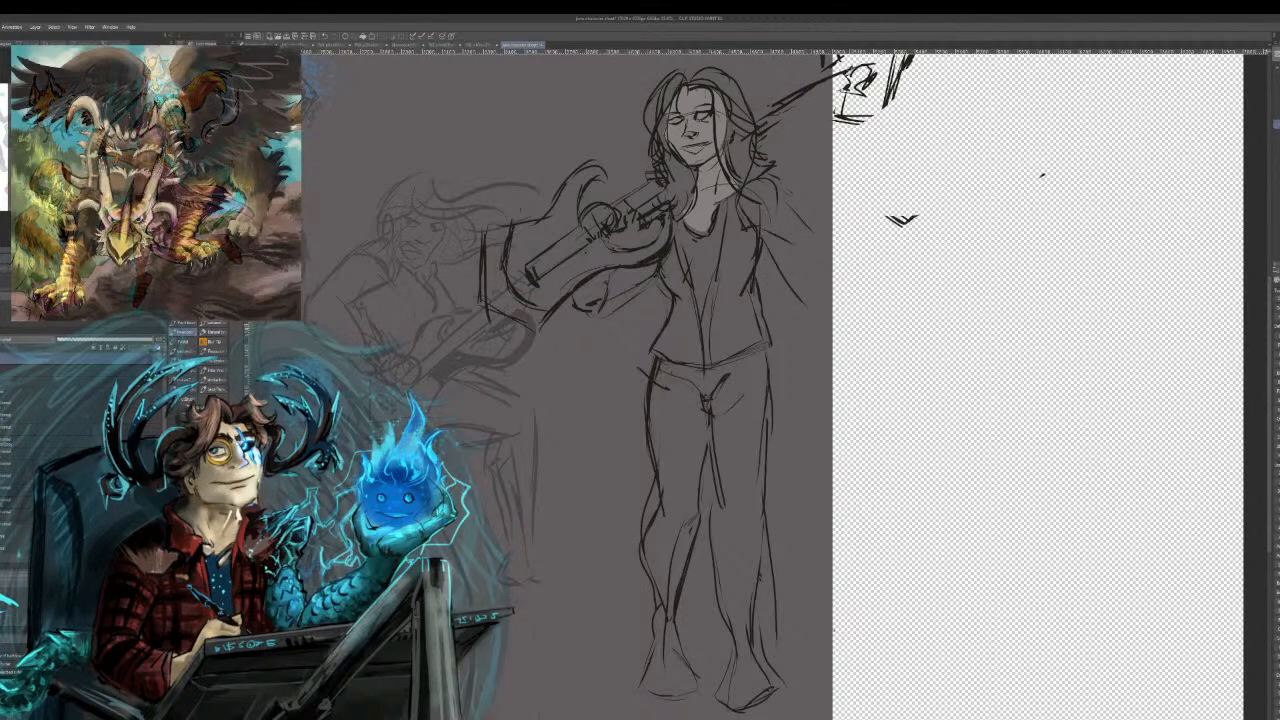
pyautogui.moveTo(786, 122); pyautogui.dragTo(850, 82)
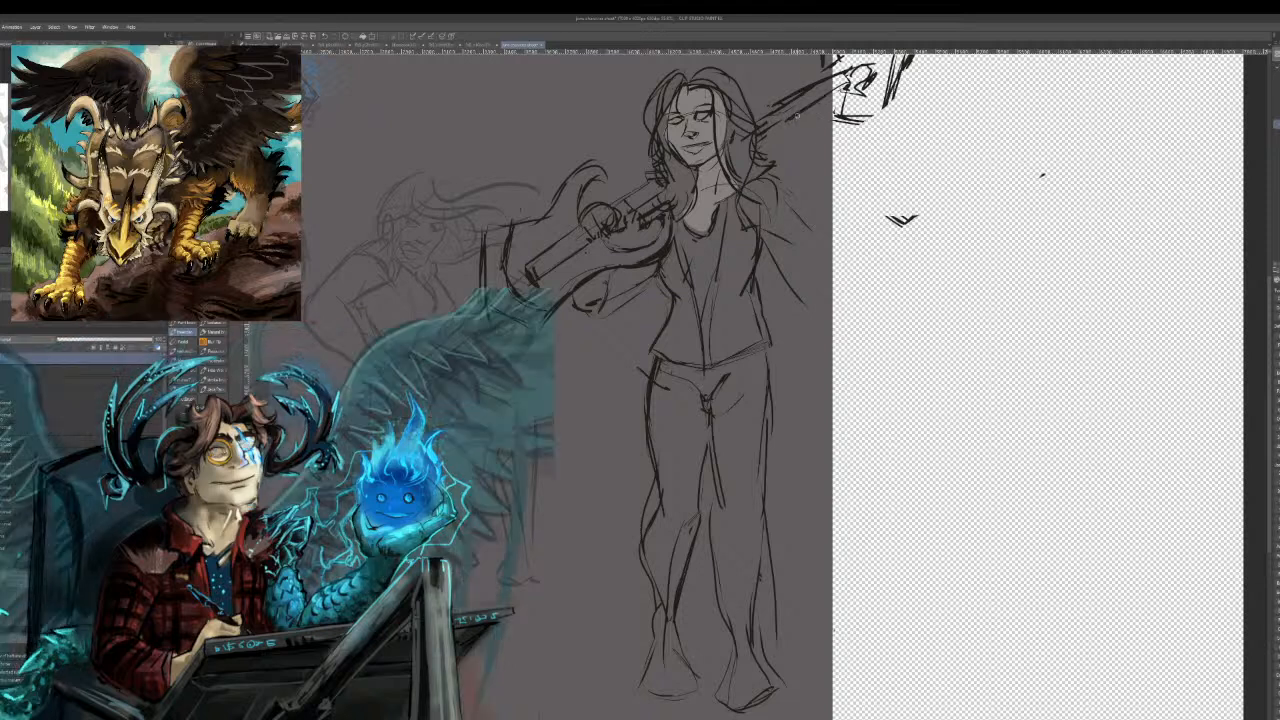
pyautogui.moveTo(792, 114); pyautogui.dragTo(830, 90)
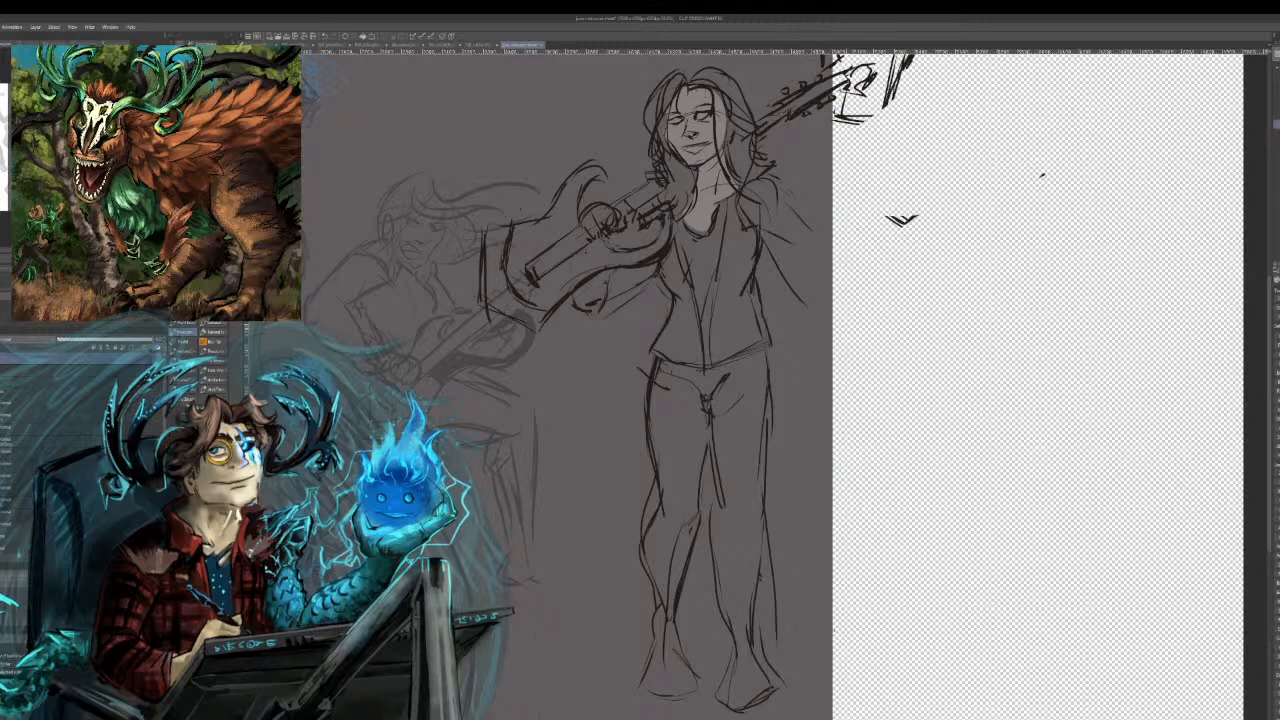
# Close the guitar headstock's square frame with a lower edge and thicken its outer edge with repeated strokes.
pyautogui.moveTo(834, 118); pyautogui.dragTo(890, 126)
pyautogui.moveTo(898, 78); pyautogui.dragTo(887, 126)
pyautogui.moveTo(899, 82); pyautogui.dragTo(890, 124)
pyautogui.moveTo(906, 56); pyautogui.dragTo(894, 108)
pyautogui.moveTo(904, 70); pyautogui.dragTo(888, 114)
pyautogui.moveTo(891, 98); pyautogui.dragTo(879, 120)
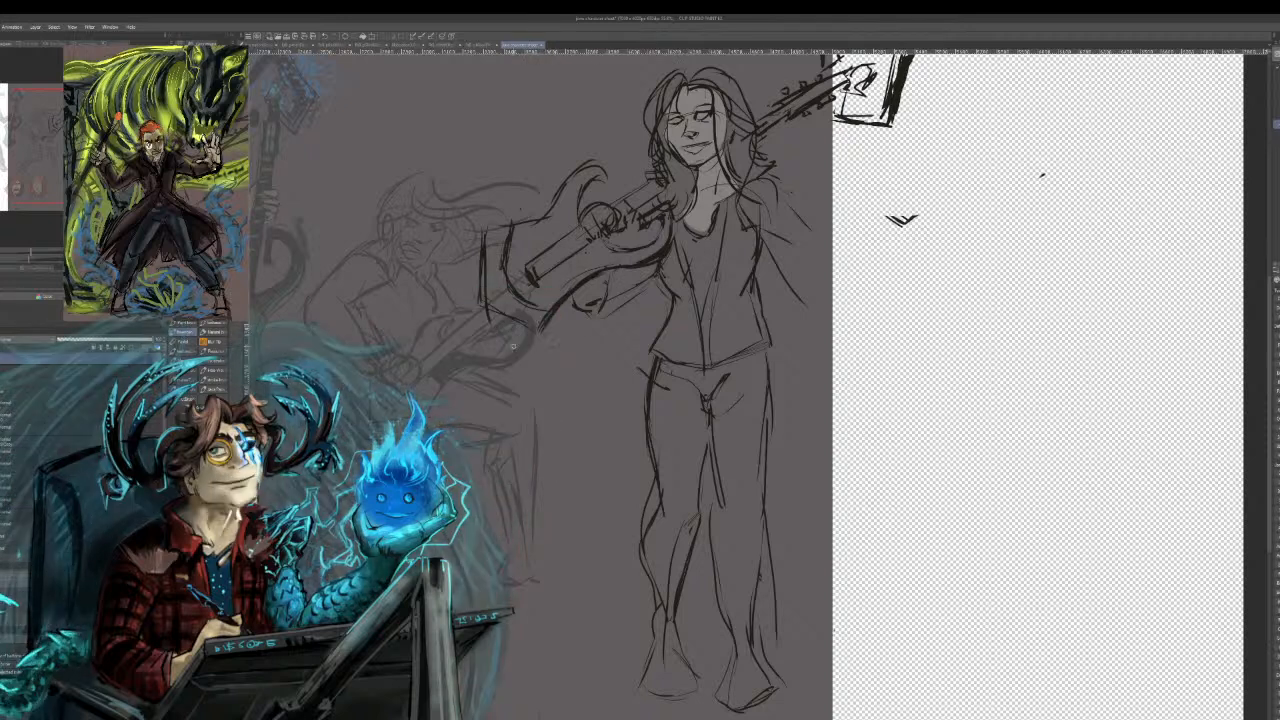
# Try a raised forearm for the woman's free arm, erase its lines, and remove the stray V-shaped mark beside her.
pyautogui.moveTo(534, 319)
pyautogui.mouseDown()
pyautogui.moveTo(930, 372)
pyautogui.moveTo(886, 308)
pyautogui.moveTo(860, 340)
pyautogui.moveTo(642, 338)
pyautogui.moveTo(479, 302)
pyautogui.mouseUp()
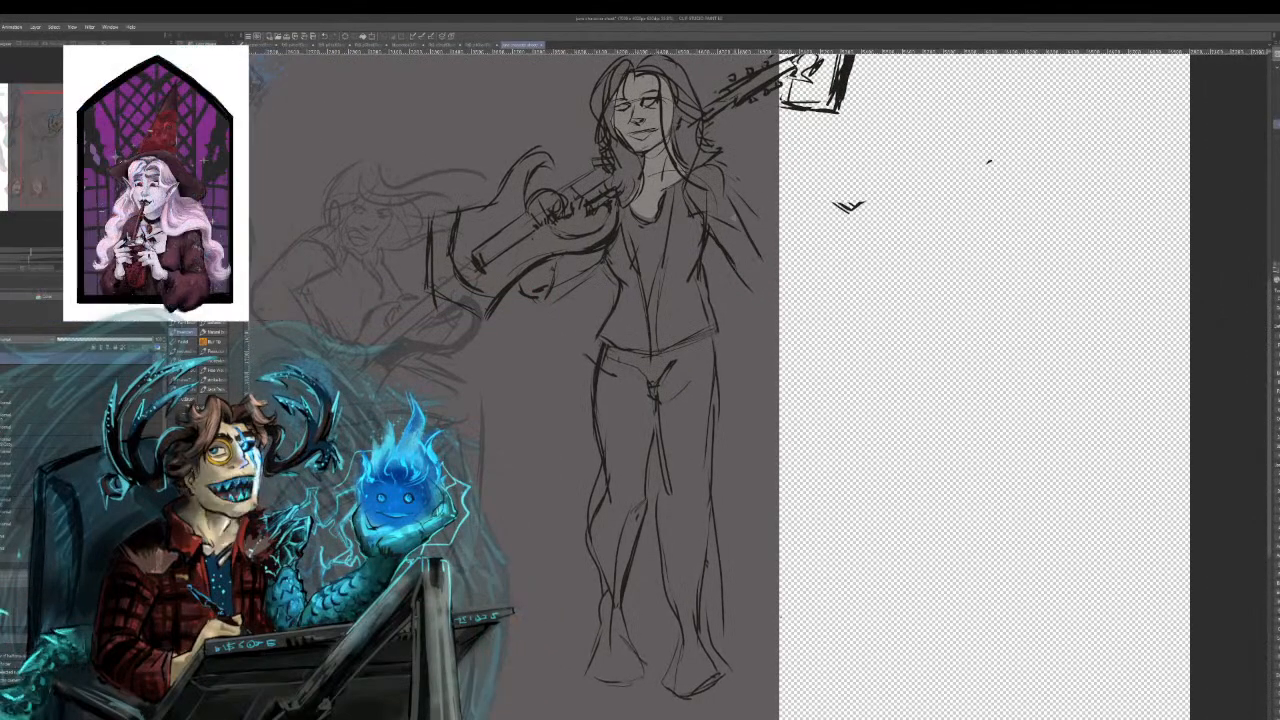
pyautogui.moveTo(758, 264); pyautogui.dragTo(775, 229)
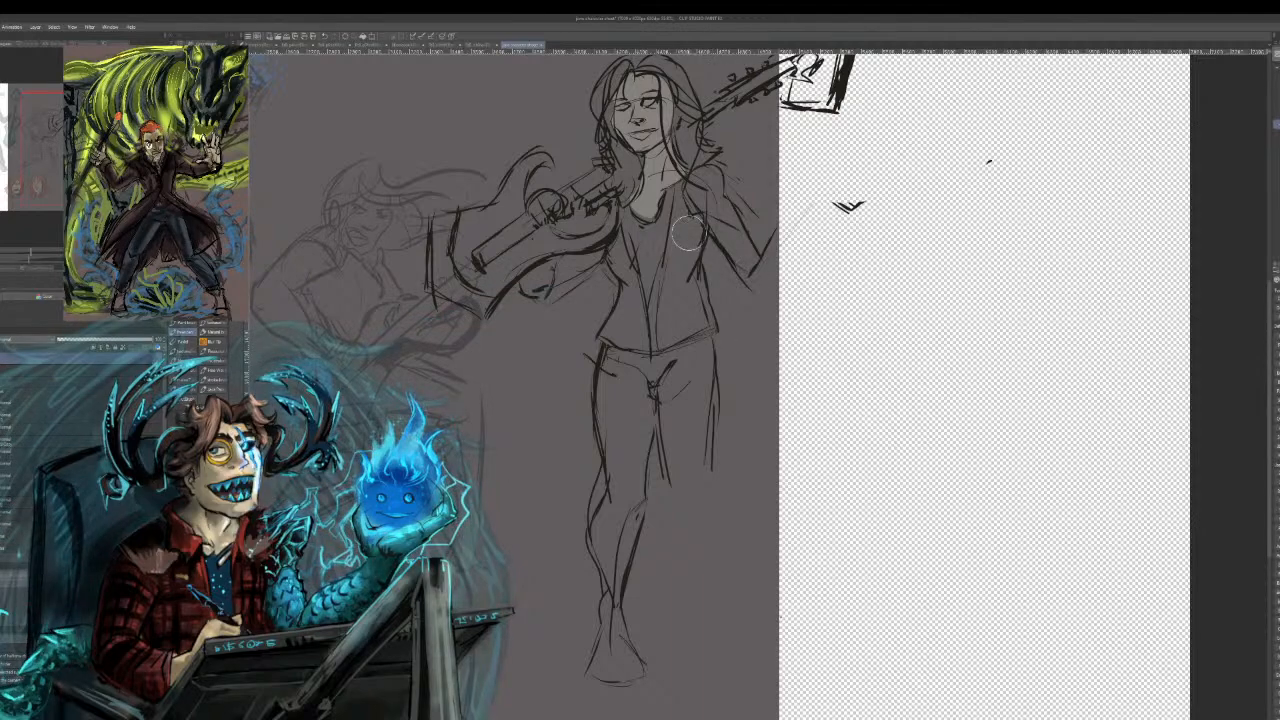
pyautogui.moveTo(836, 204)
pyautogui.mouseDown()
pyautogui.moveTo(803, 240)
pyautogui.moveTo(860, 205)
pyautogui.mouseUp()
pyautogui.moveTo(756, 280)
pyautogui.mouseDown()
pyautogui.moveTo(820, 212)
pyautogui.moveTo(804, 200)
pyautogui.mouseUp()
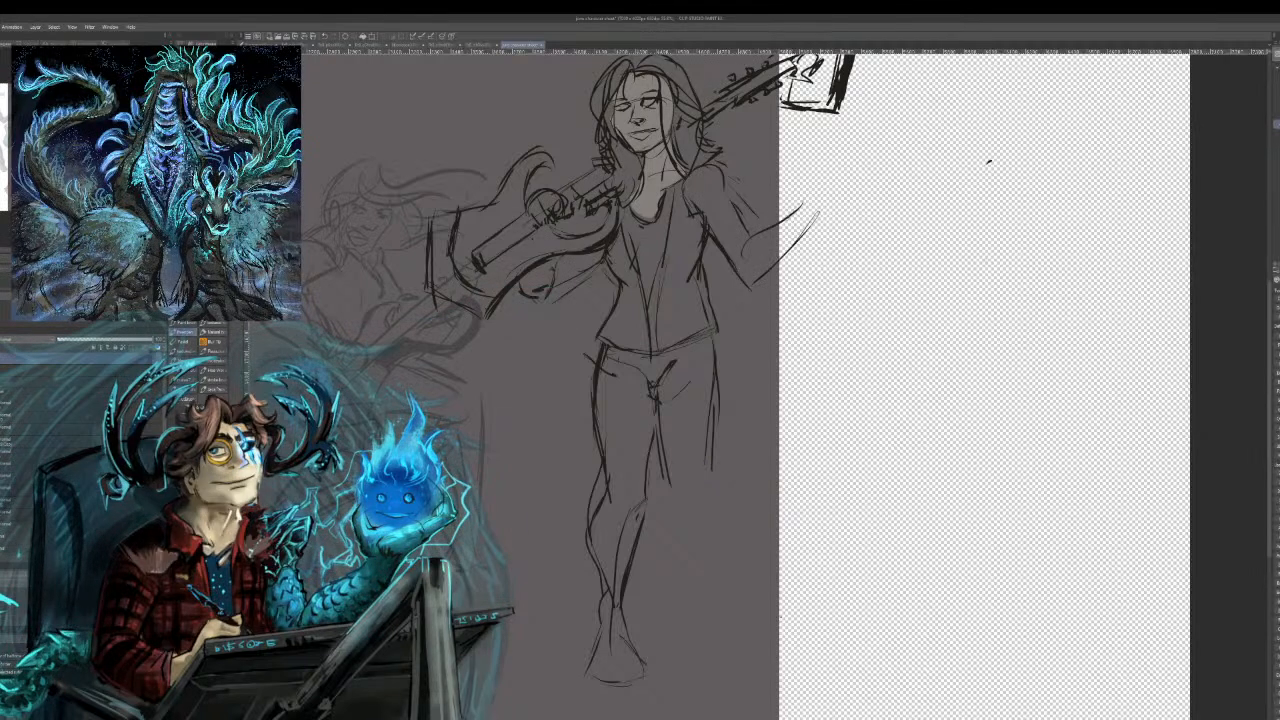
pyautogui.hotkey('ctrl', 'z')
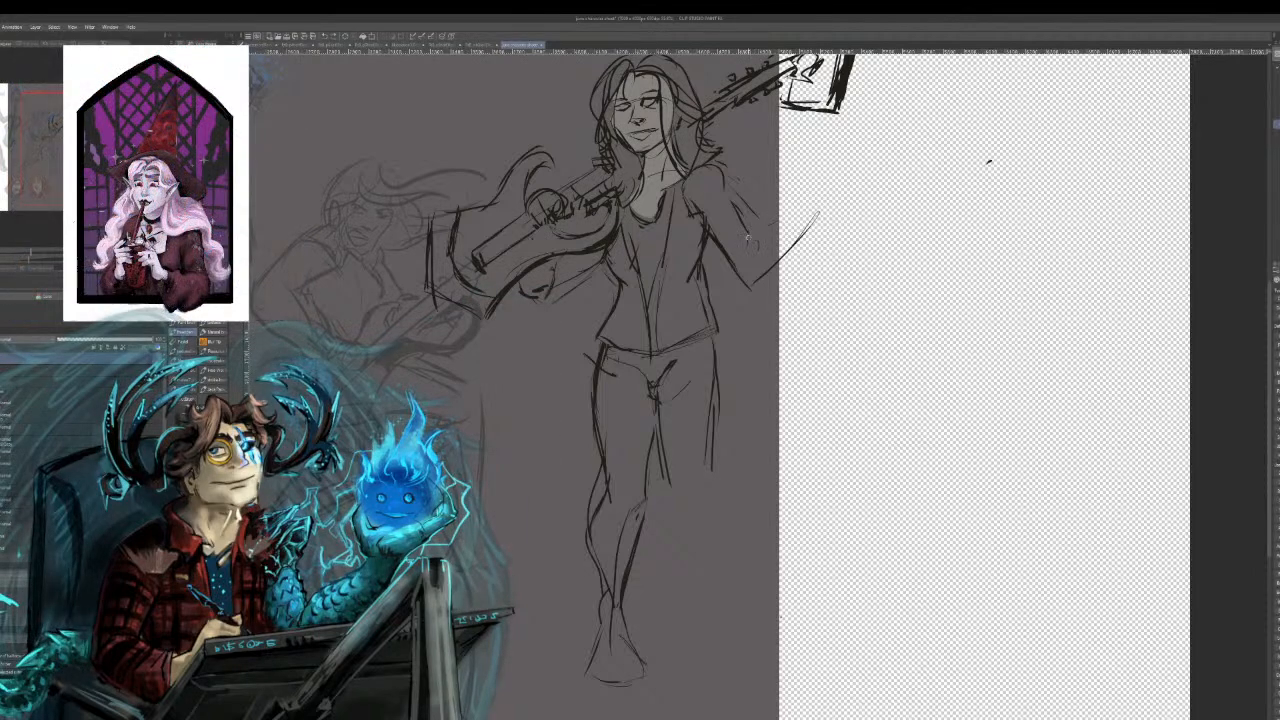
pyautogui.moveTo(757, 236); pyautogui.dragTo(806, 206)
pyautogui.moveTo(796, 200)
pyautogui.mouseDown()
pyautogui.moveTo(848, 193)
pyautogui.moveTo(824, 216)
pyautogui.mouseUp()
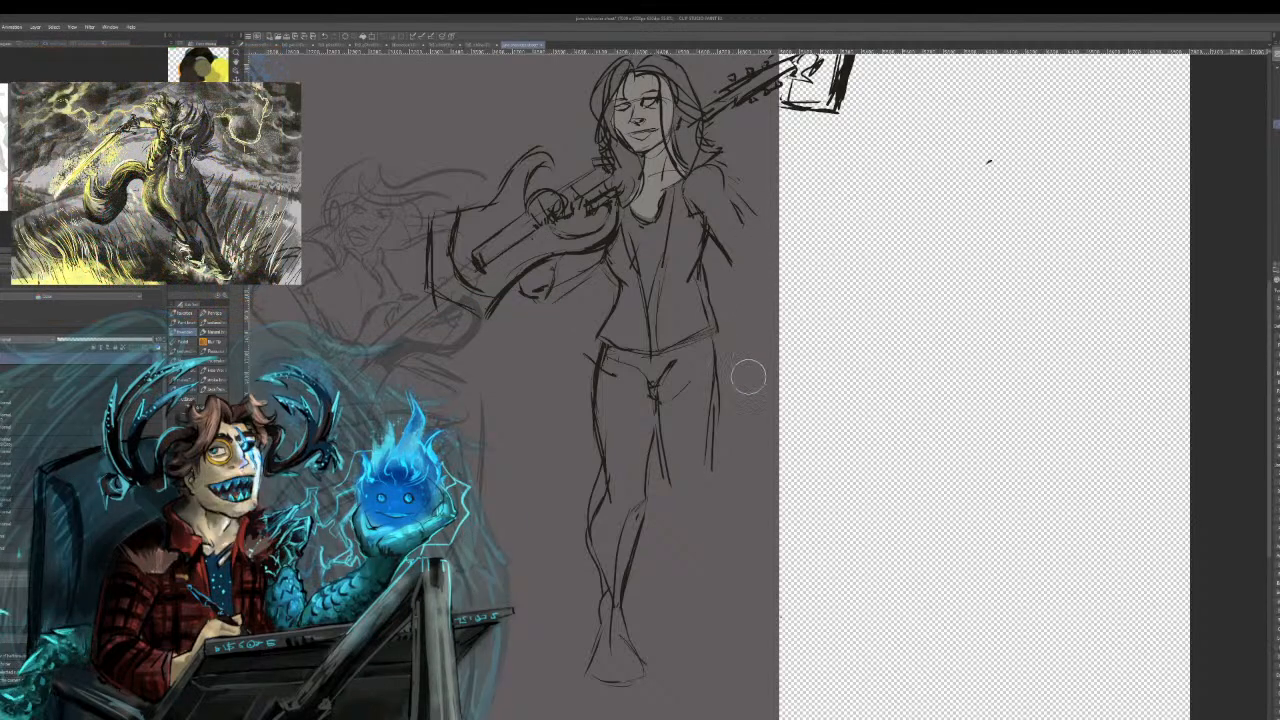
# Sketch the woman's free arm hanging down beside her hip, drawing the forearm and both edges of the upper arm.
pyautogui.moveTo(771, 286); pyautogui.dragTo(753, 393)
pyautogui.moveTo(742, 266); pyautogui.dragTo(738, 326)
pyautogui.moveTo(753, 228); pyautogui.dragTo(781, 344)
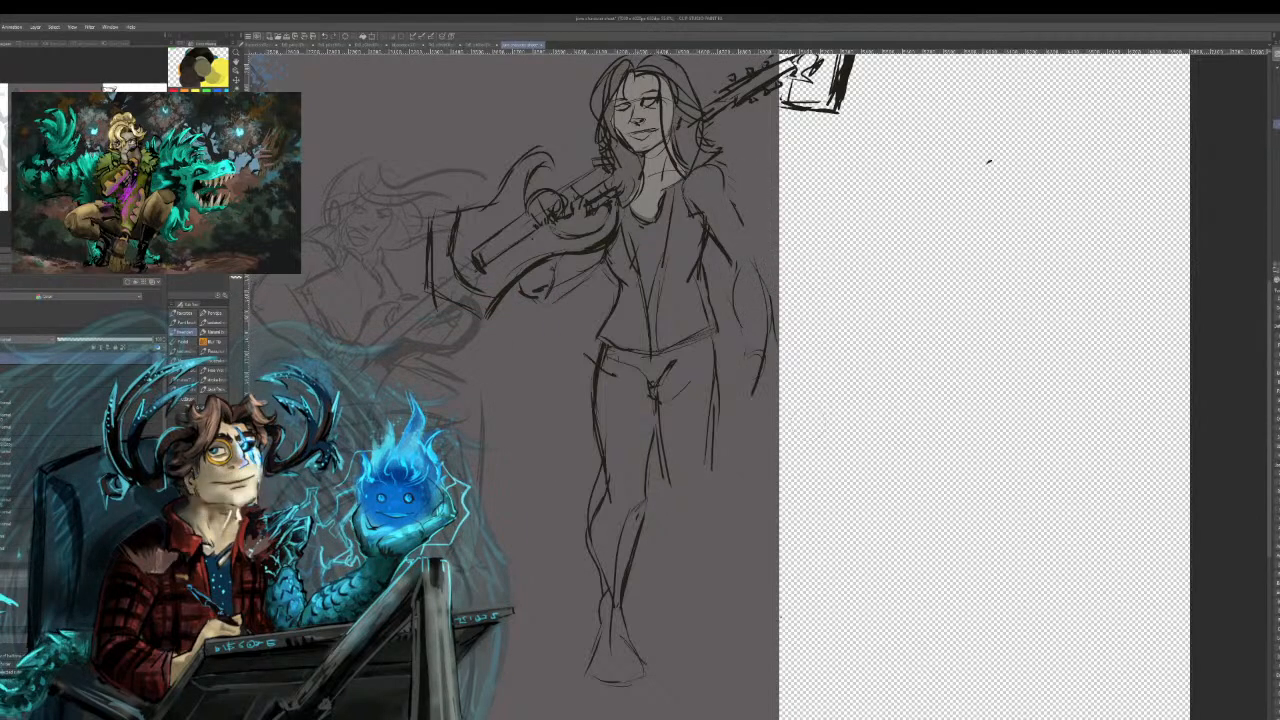
pyautogui.moveTo(724, 260)
pyautogui.mouseDown()
pyautogui.moveTo(746, 349)
pyautogui.moveTo(725, 293)
pyautogui.moveTo(729, 250)
pyautogui.moveTo(726, 268)
pyautogui.moveTo(695, 212)
pyautogui.mouseUp()
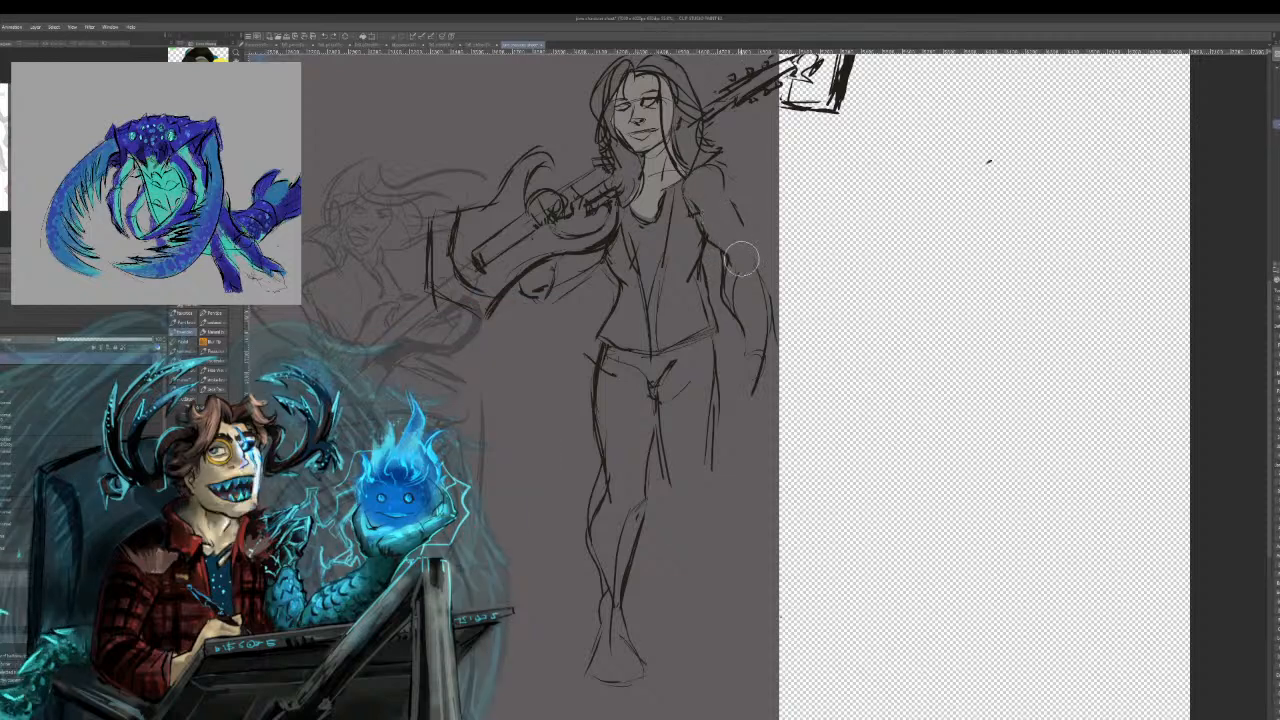
pyautogui.moveTo(726, 193); pyautogui.dragTo(748, 252)
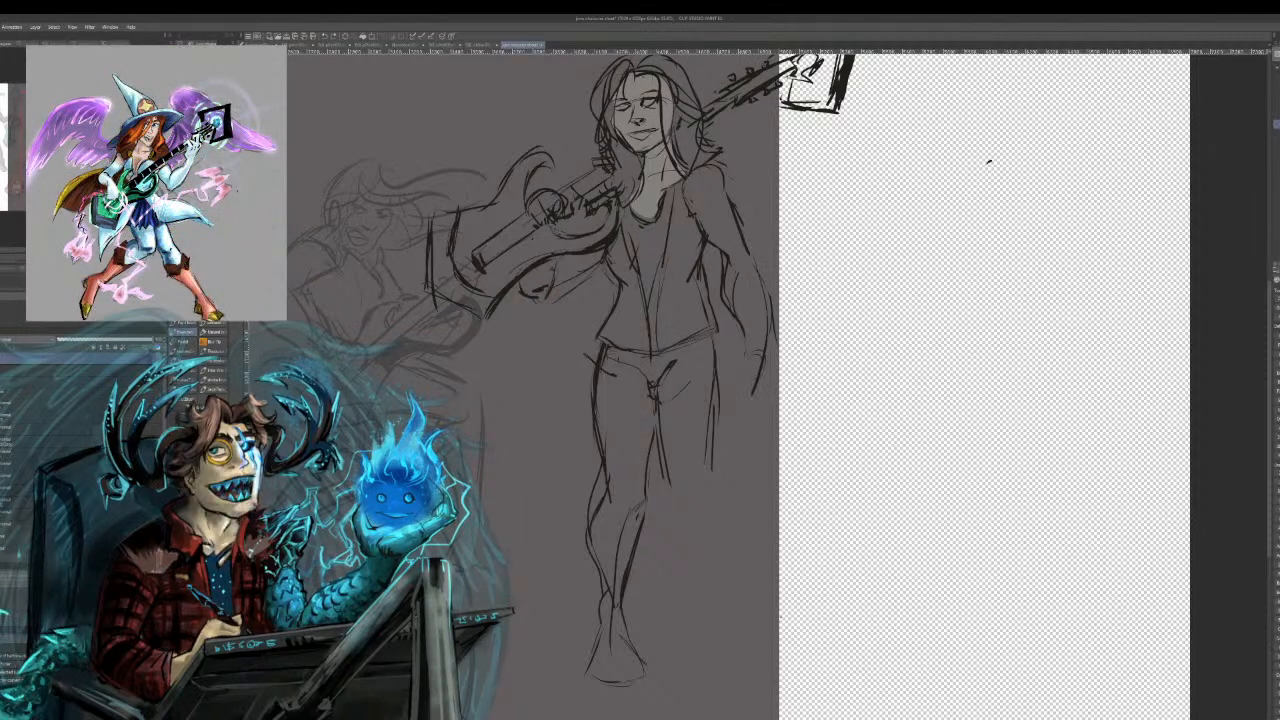
# Sketch the wrist line and the start of the hand at the end of the woman's lowered arm.
pyautogui.hotkey('ctrl', '+')
pyautogui.hotkey('ctrl', '-')
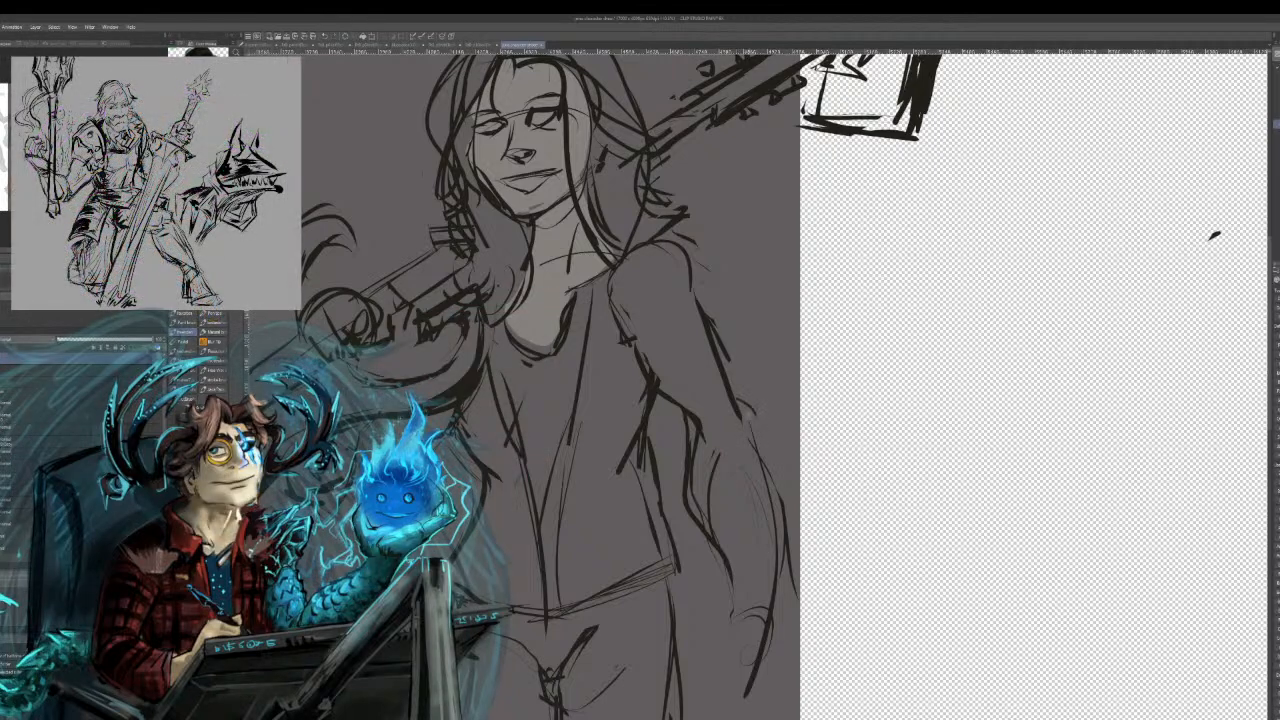
pyautogui.moveTo(760, 605)
pyautogui.mouseDown()
pyautogui.moveTo(742, 614)
pyautogui.moveTo(726, 602)
pyautogui.moveTo(786, 596)
pyautogui.moveTo(746, 617)
pyautogui.mouseUp()
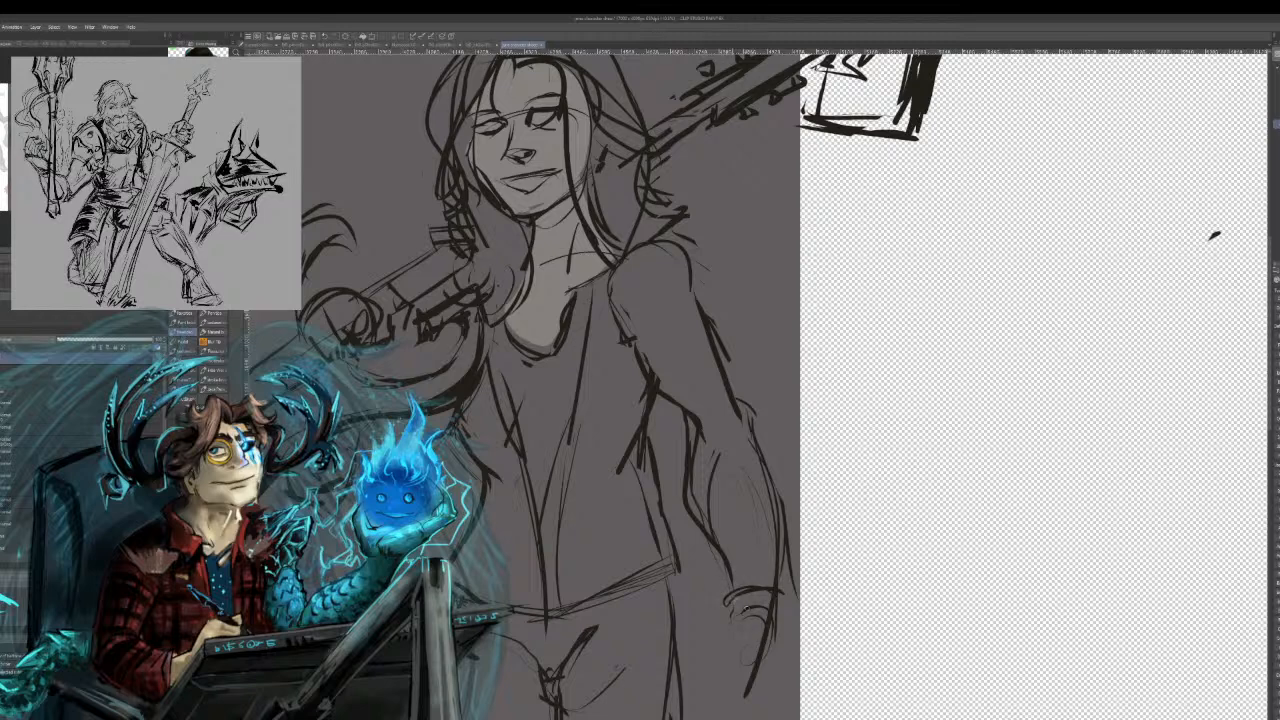
pyautogui.moveTo(683, 499); pyautogui.dragTo(682, 440)
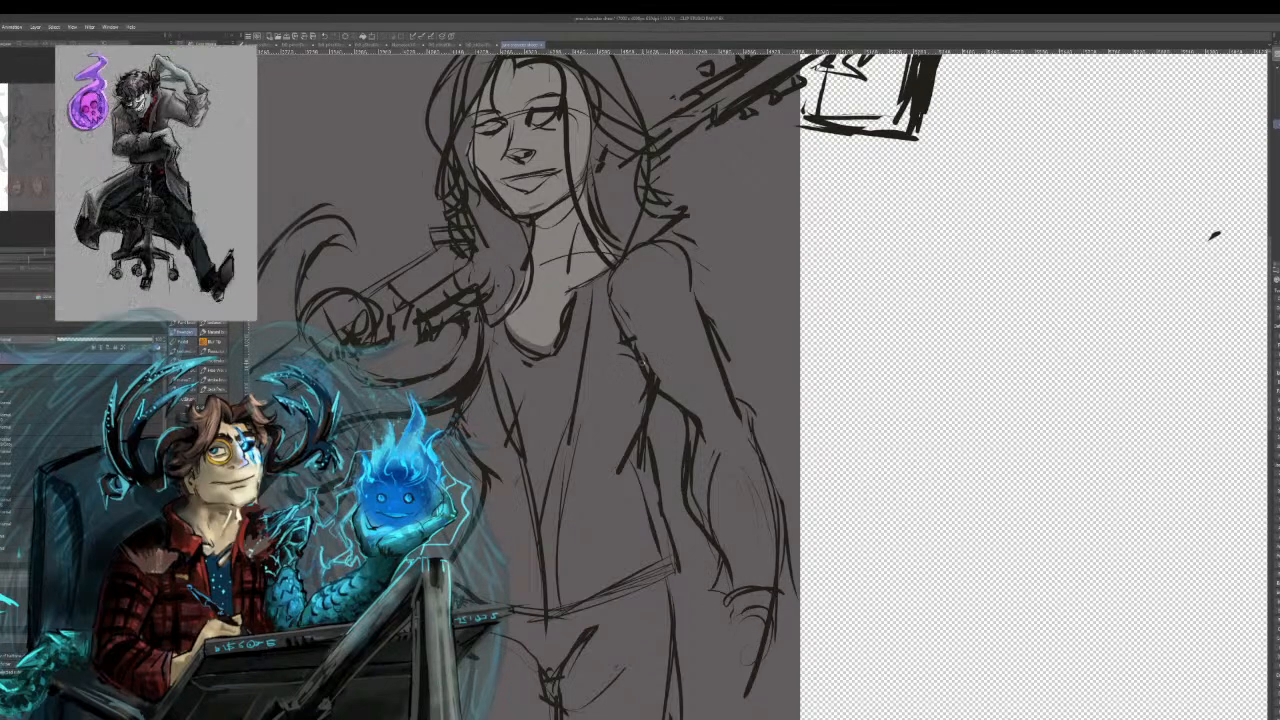
# Erase the V-shaped jacket front lines running from the woman's neckline to her waist.
pyautogui.moveTo(590, 254); pyautogui.dragTo(572, 291)
pyautogui.moveTo(568, 341); pyautogui.dragTo(544, 496)
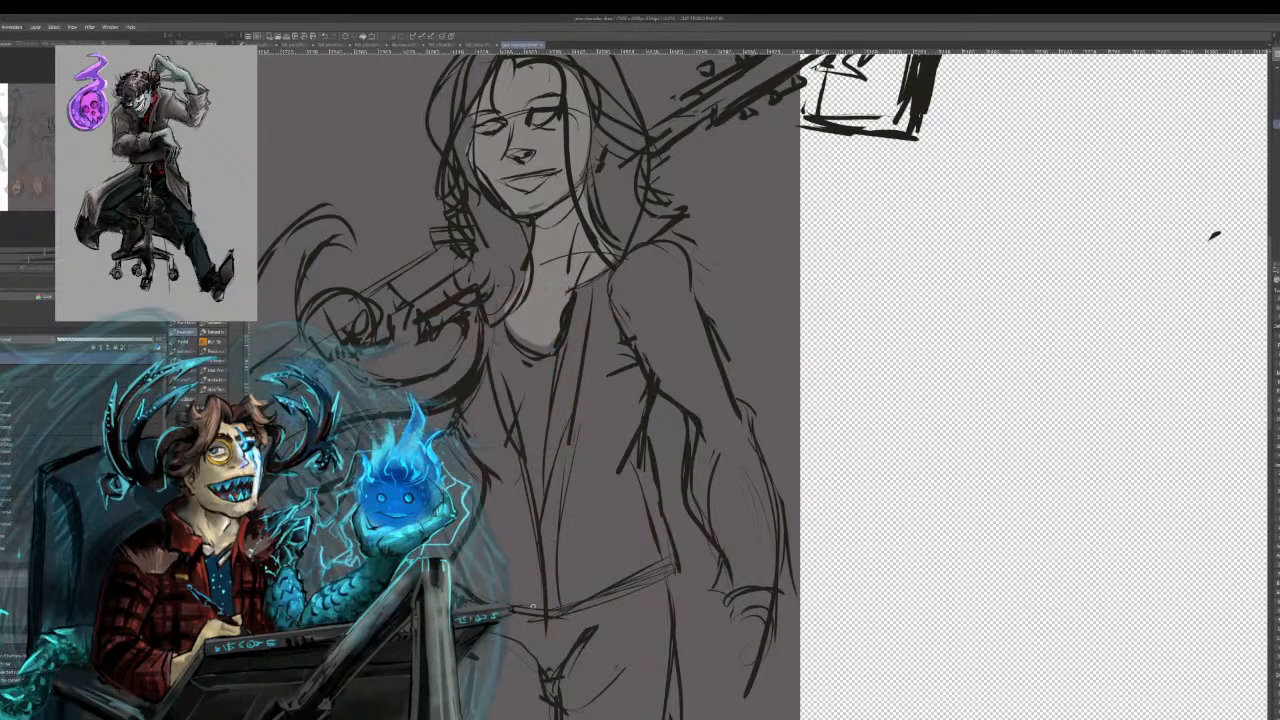
pyautogui.press('e')
pyautogui.moveTo(598, 290)
pyautogui.mouseDown()
pyautogui.moveTo(577, 340)
pyautogui.moveTo(582, 320)
pyautogui.moveTo(560, 481)
pyautogui.mouseUp()
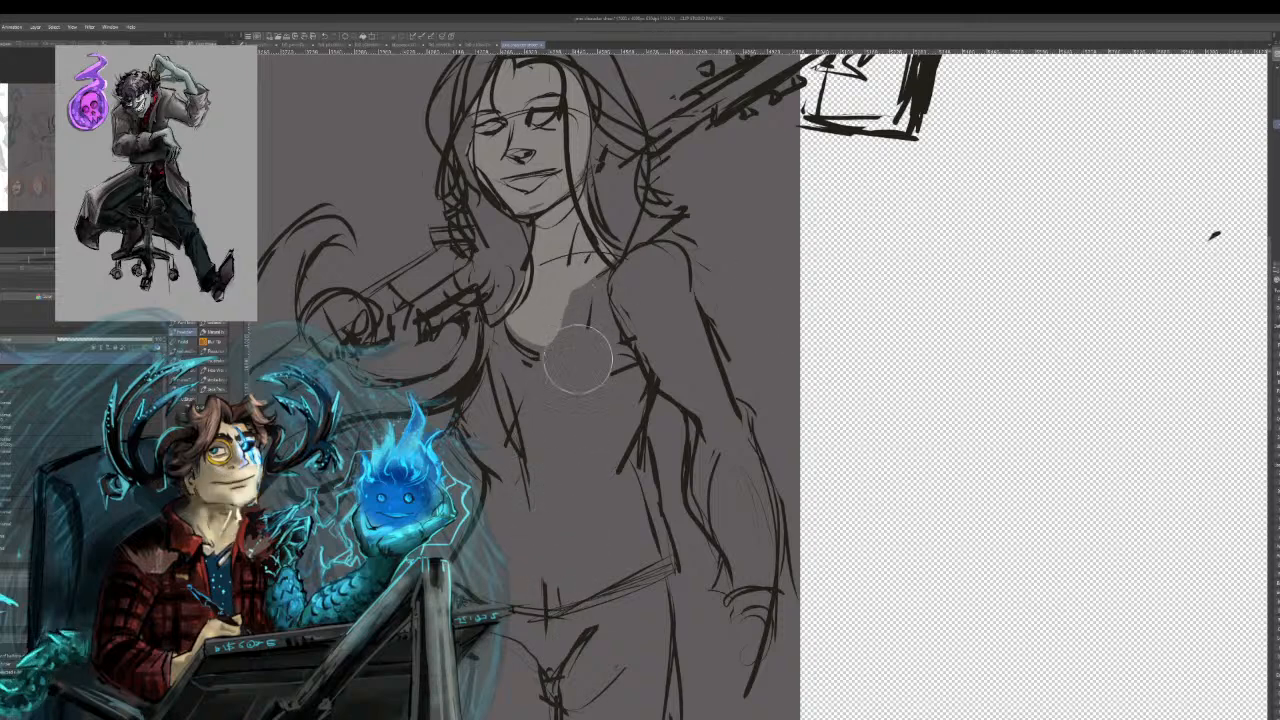
pyautogui.moveTo(606, 258)
pyautogui.mouseDown()
pyautogui.moveTo(568, 318)
pyautogui.moveTo(530, 480)
pyautogui.mouseUp()
# Redraw the open vest's two front edges as long curved lines ending in pointed tips at the hips.
pyautogui.moveTo(546, 370)
pyautogui.mouseDown()
pyautogui.moveTo(549, 554)
pyautogui.moveTo(576, 610)
pyautogui.mouseUp()
pyautogui.hotkey('ctrl', 'z')
pyautogui.hotkey('ctrl', 'z')
pyautogui.hotkey('ctrl', 'z')
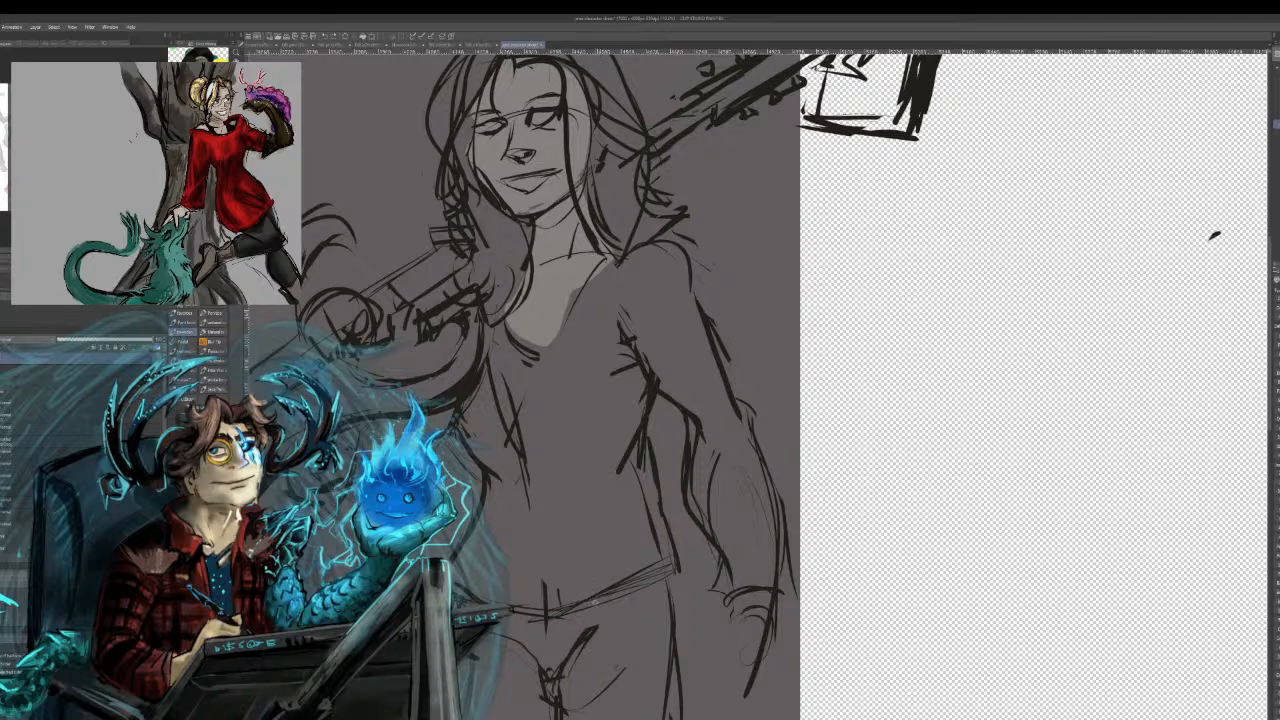
pyautogui.moveTo(566, 290)
pyautogui.mouseDown()
pyautogui.moveTo(603, 660)
pyautogui.moveTo(672, 577)
pyautogui.mouseUp()
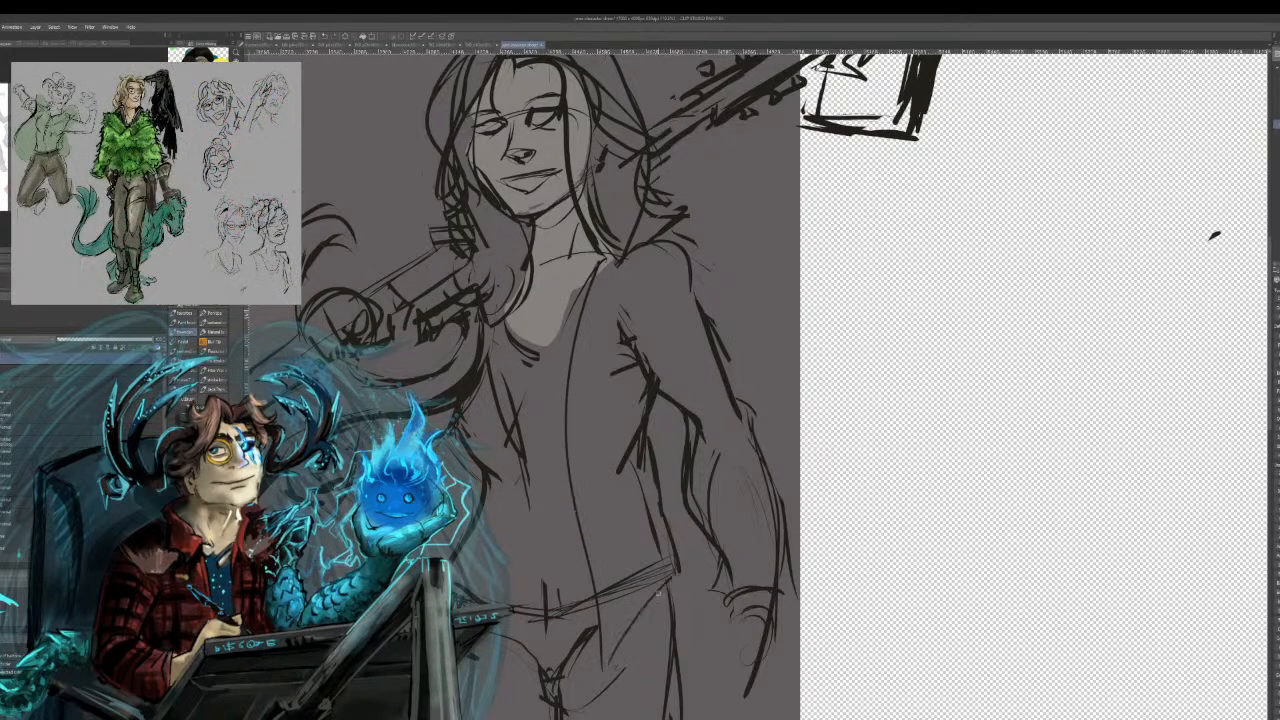
pyautogui.moveTo(490, 658); pyautogui.dragTo(515, 486)
pyautogui.moveTo(505, 588); pyautogui.dragTo(529, 474)
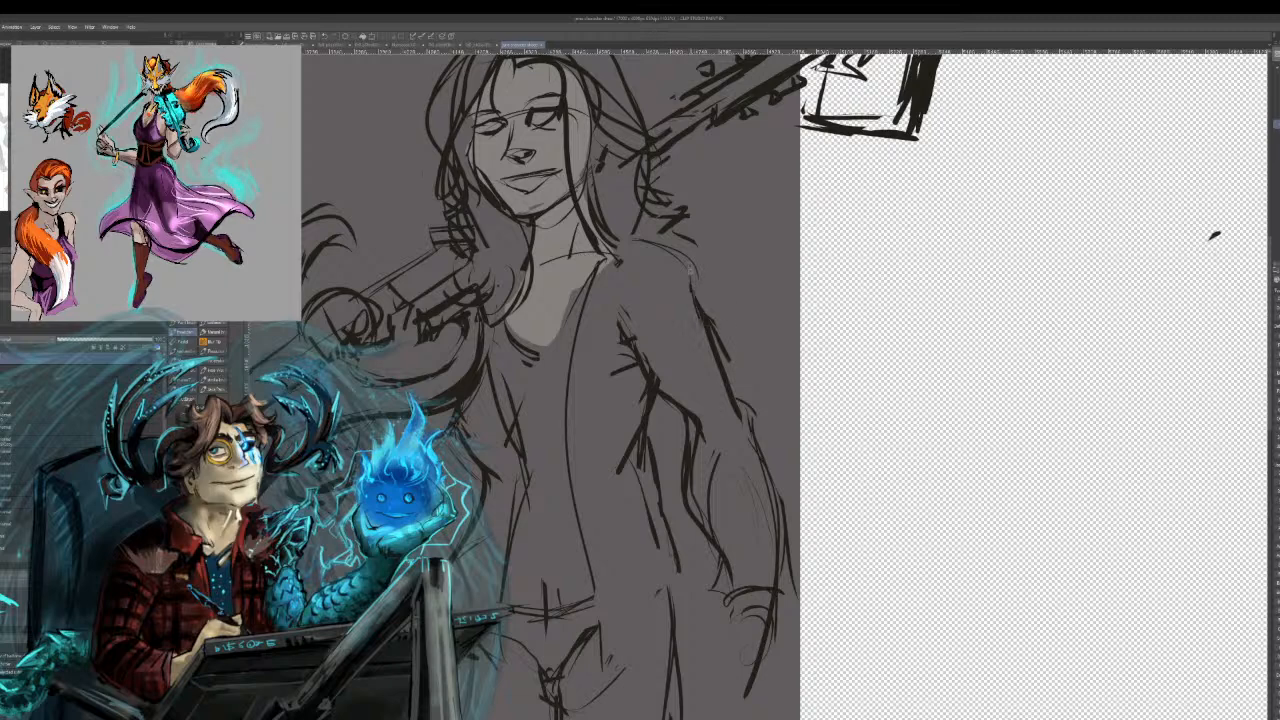
# Refine the sketch lines of the free arm's shoulder, the guitar body's curled horn and the woman's face.
pyautogui.moveTo(612, 234); pyautogui.dragTo(675, 262)
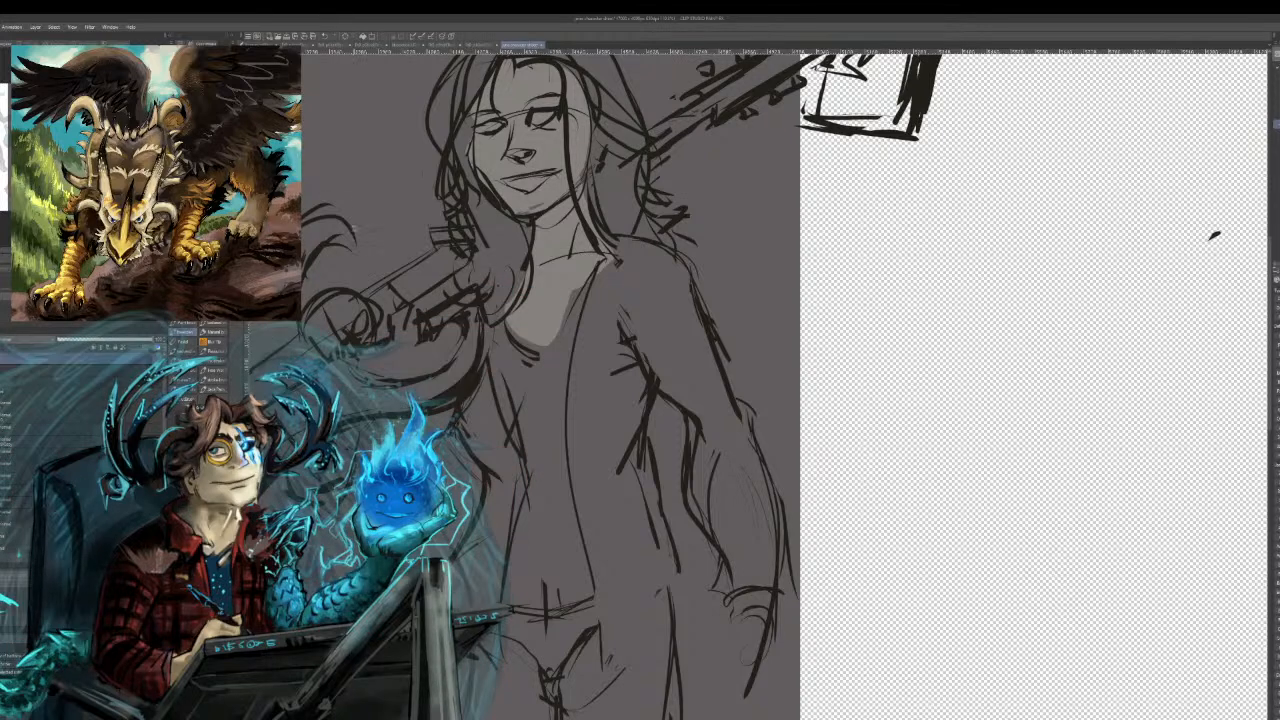
pyautogui.moveTo(334, 206); pyautogui.dragTo(368, 240)
pyautogui.moveTo(322, 207)
pyautogui.mouseDown()
pyautogui.moveTo(340, 206)
pyautogui.moveTo(330, 246)
pyautogui.mouseUp()
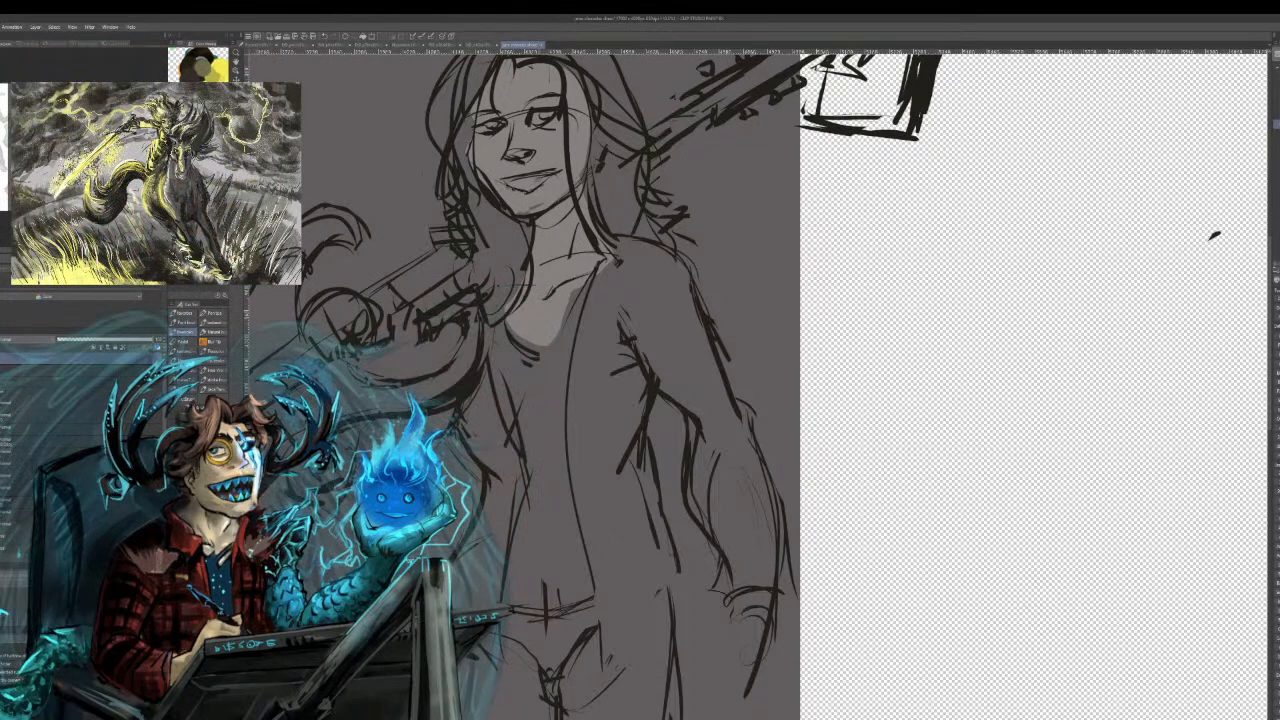
pyautogui.moveTo(505, 179); pyautogui.dragTo(550, 173)
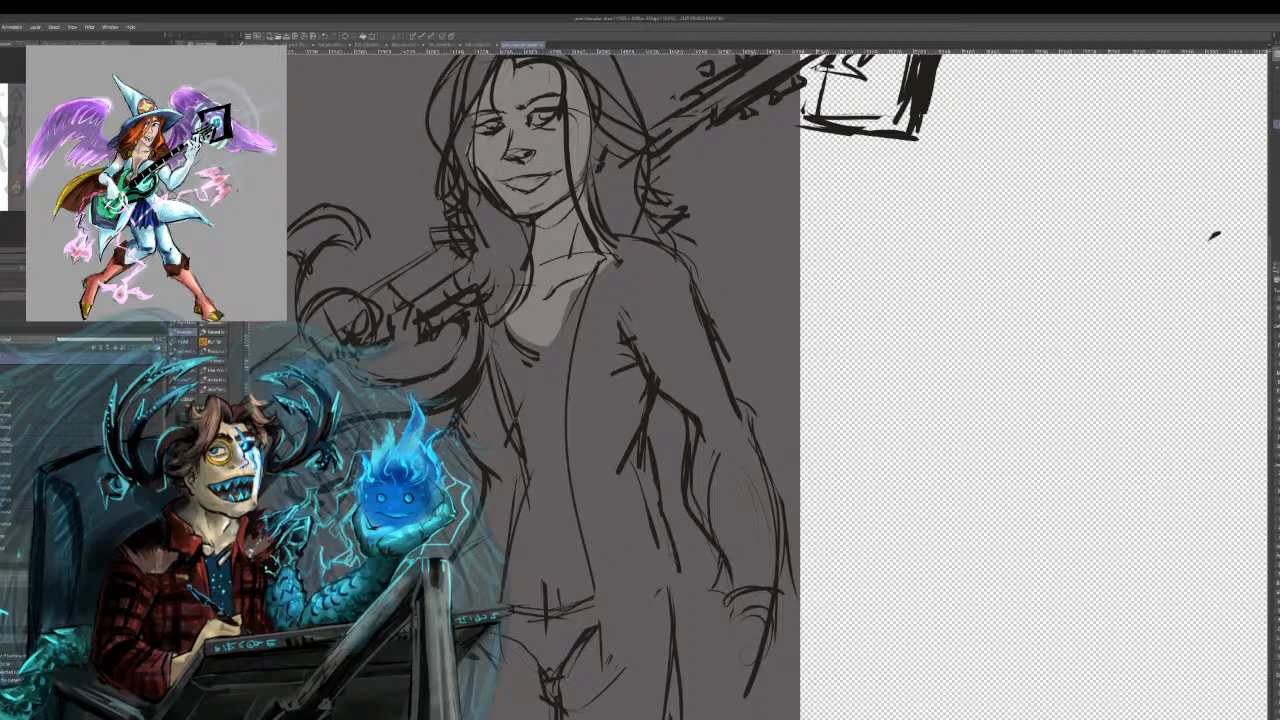
# Erase the crossing lines of the finished leg below the knee and redraw the knee, calf and foot outline.
pyautogui.moveTo(640, 480)
pyautogui.mouseDown()
pyautogui.moveTo(816, 366)
pyautogui.moveTo(828, 139)
pyautogui.moveTo(756, 170)
pyautogui.mouseUp()
pyautogui.moveTo(923, 700); pyautogui.dragTo(795, 469)
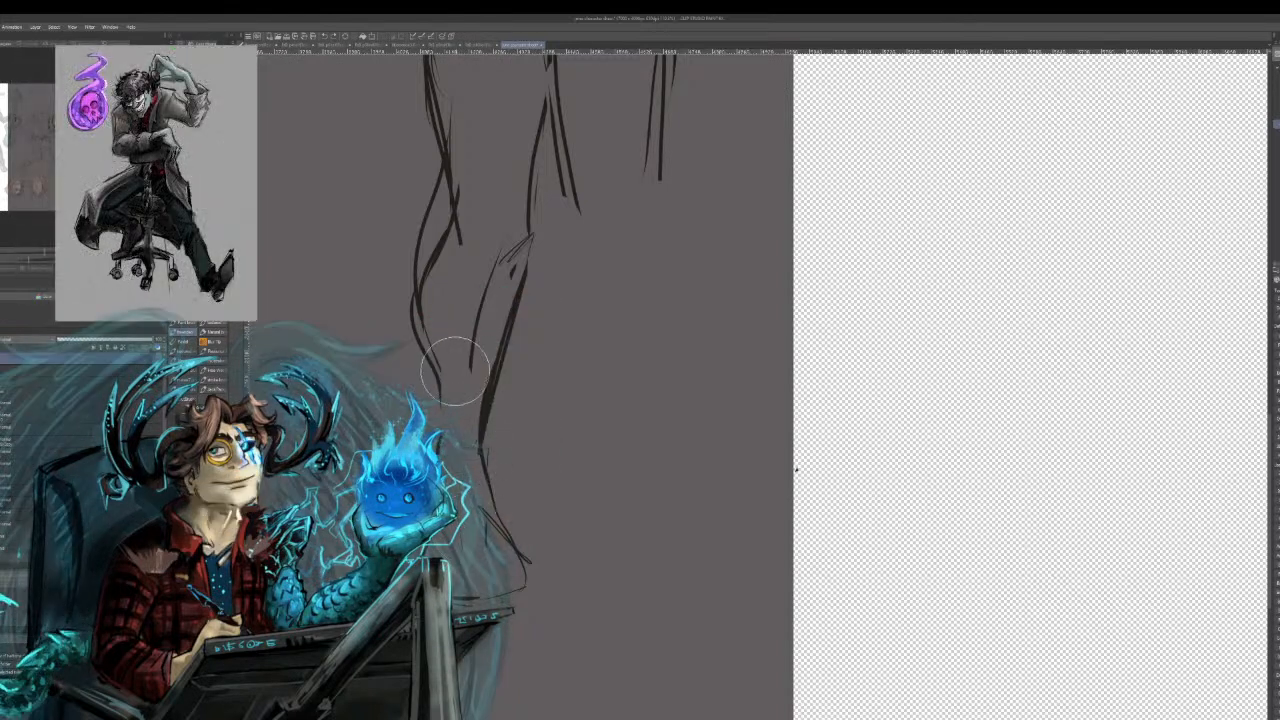
pyautogui.moveTo(500, 514)
pyautogui.mouseDown()
pyautogui.moveTo(501, 341)
pyautogui.moveTo(479, 399)
pyautogui.moveTo(473, 350)
pyautogui.moveTo(500, 251)
pyautogui.mouseUp()
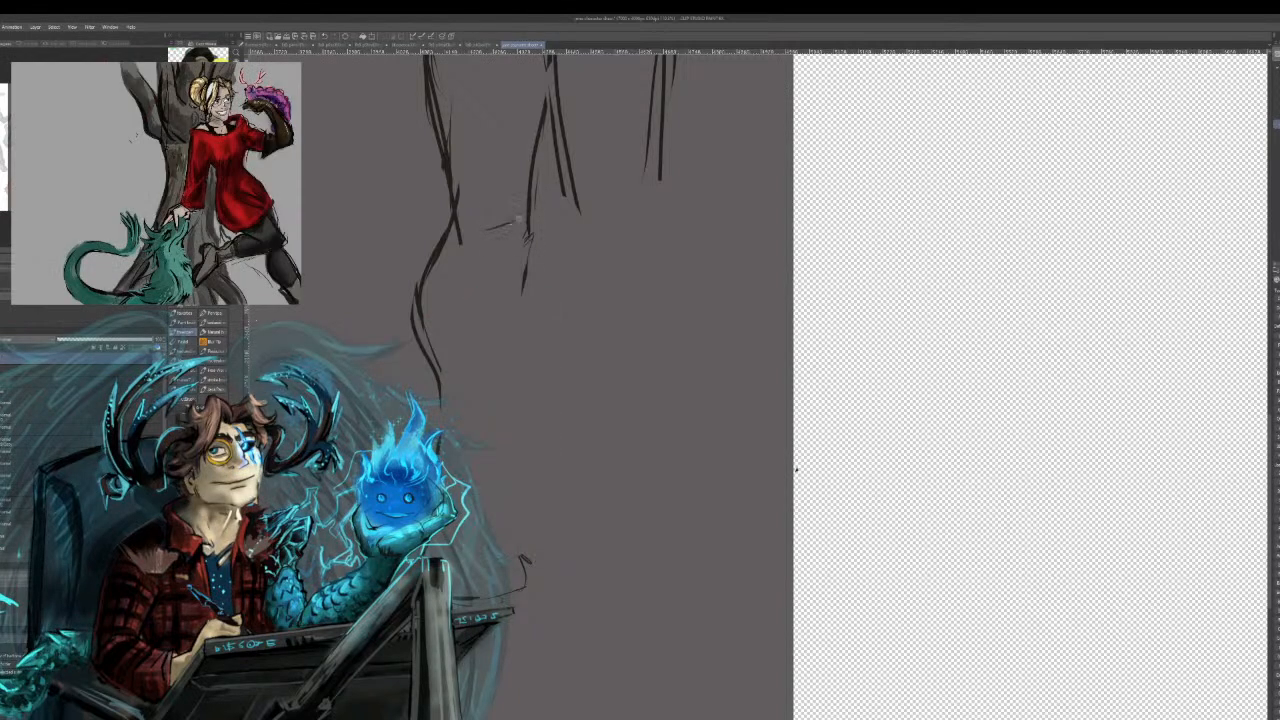
pyautogui.moveTo(491, 235)
pyautogui.mouseDown()
pyautogui.moveTo(490, 518)
pyautogui.moveTo(487, 502)
pyautogui.moveTo(498, 598)
pyautogui.mouseUp()
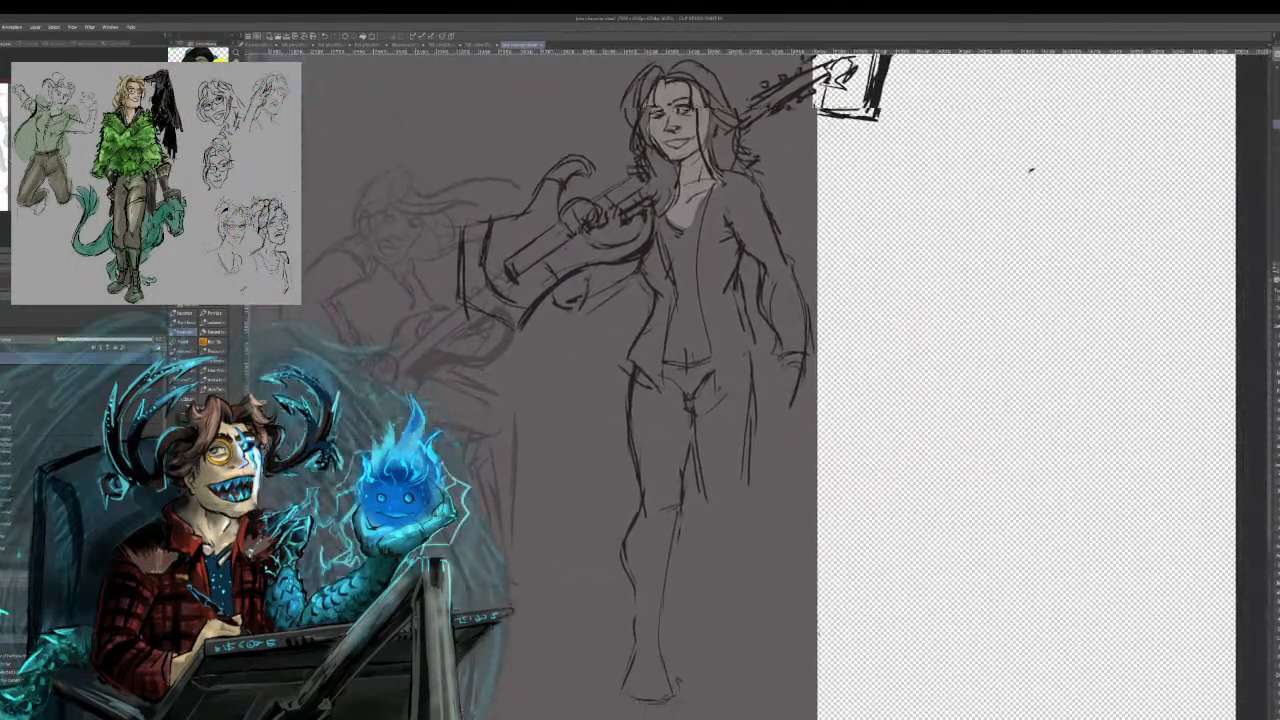
# Sketch the woman's second leg, extending the thigh to the knee and drawing both sides of the calf.
pyautogui.moveTo(690, 487); pyautogui.dragTo(573, 446)
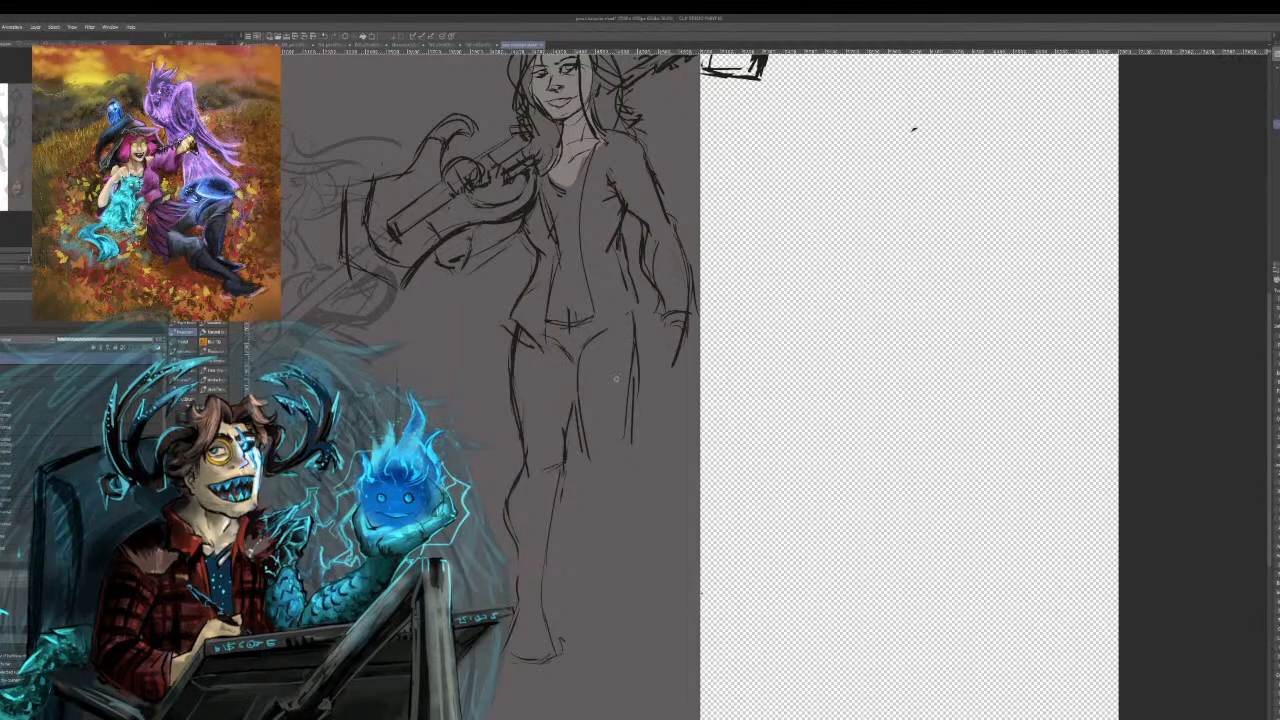
pyautogui.moveTo(637, 326); pyautogui.dragTo(631, 487)
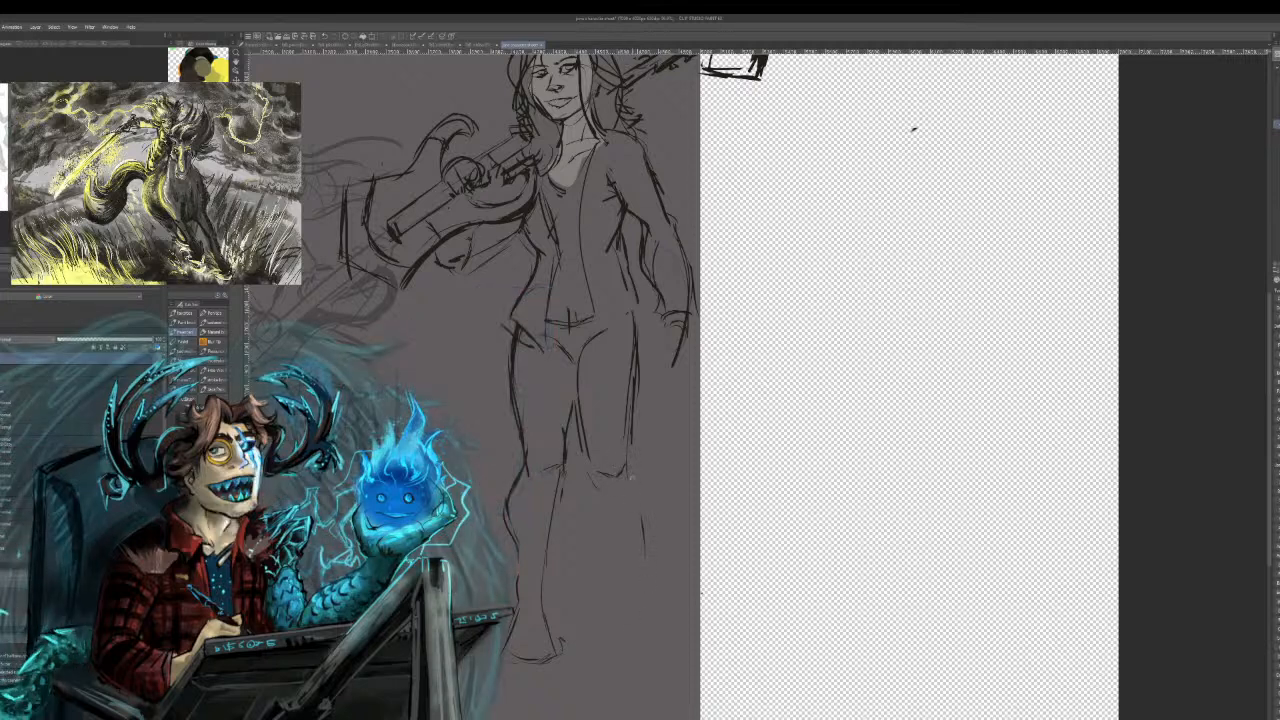
pyautogui.moveTo(644, 538); pyautogui.dragTo(650, 628)
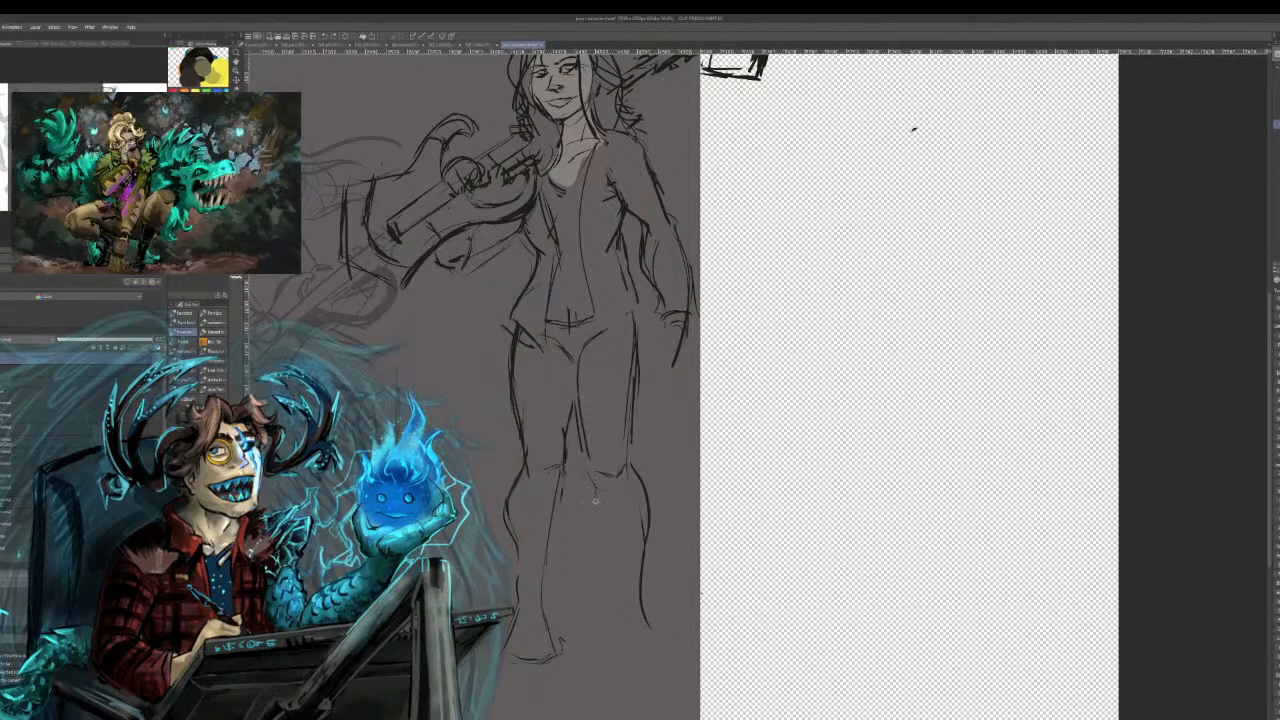
pyautogui.moveTo(584, 450); pyautogui.dragTo(596, 484)
pyautogui.moveTo(578, 406); pyautogui.dragTo(592, 472)
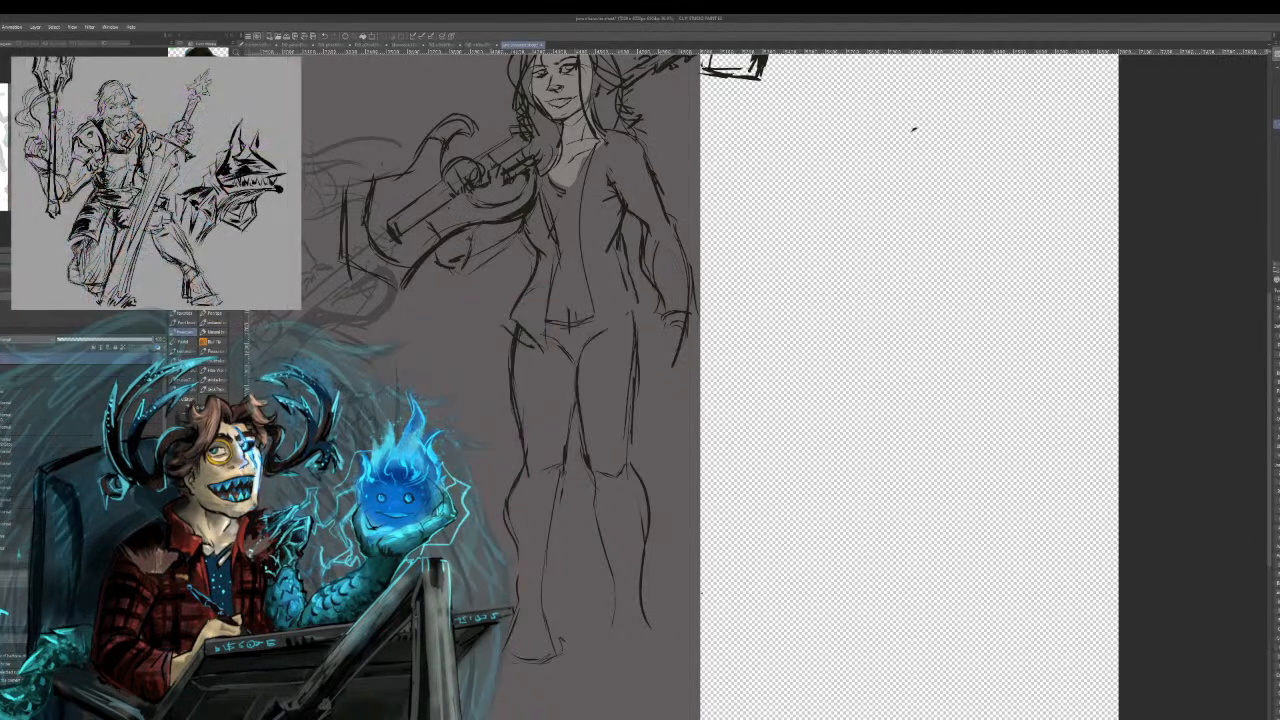
# Fill the woman's shirt between the vest edges with the pink sampled from the reference figure's palette.
pyautogui.press('u')
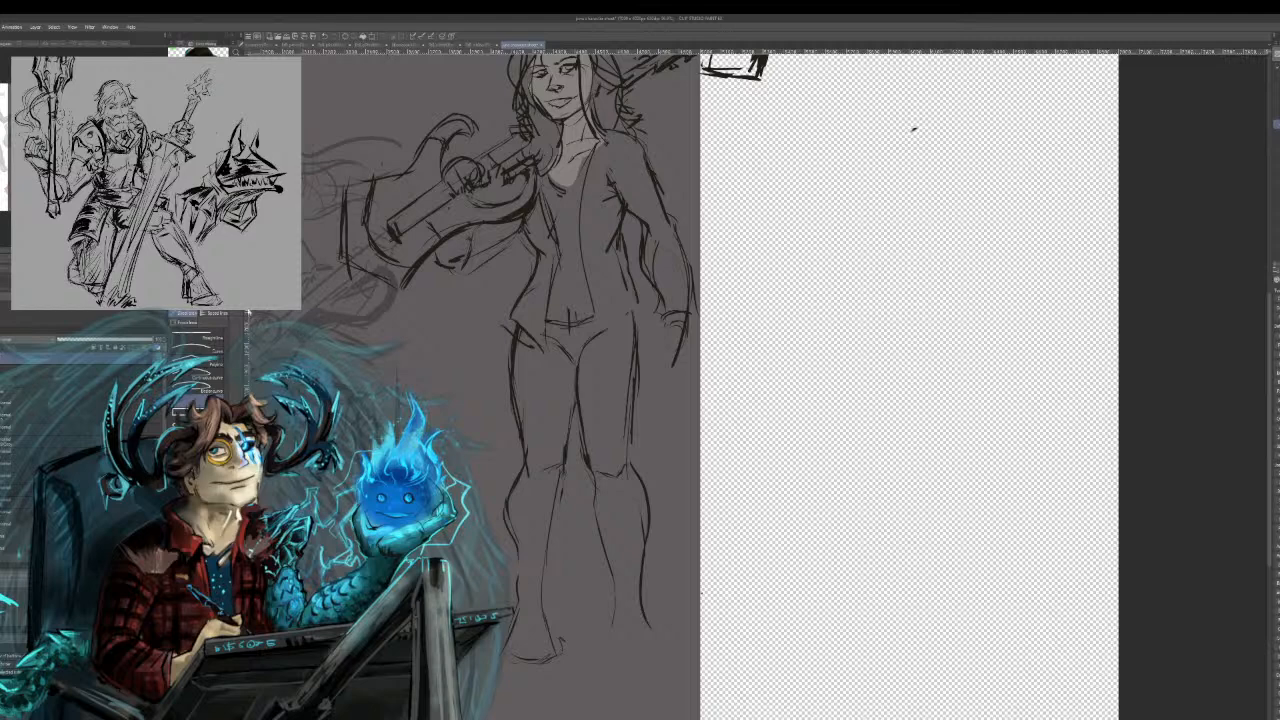
pyautogui.moveTo(420, 135)
pyautogui.mouseDown()
pyautogui.moveTo(913, 245)
pyautogui.moveTo(935, 221)
pyautogui.mouseUp()
pyautogui.keyDown('alt'); pyautogui.click(390, 143); pyautogui.keyUp('alt')
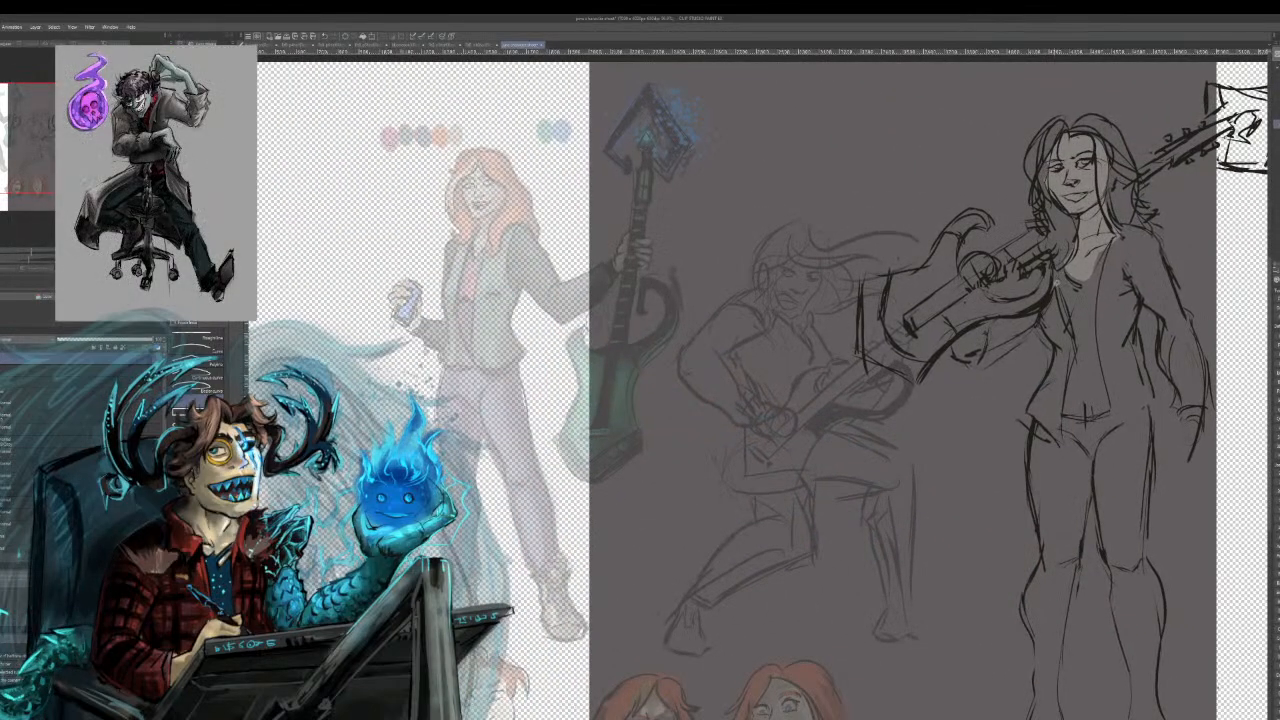
pyautogui.moveTo(1062, 263)
pyautogui.mouseDown()
pyautogui.moveTo(1092, 418)
pyautogui.moveTo(1112, 410)
pyautogui.moveTo(1066, 272)
pyautogui.mouseUp()
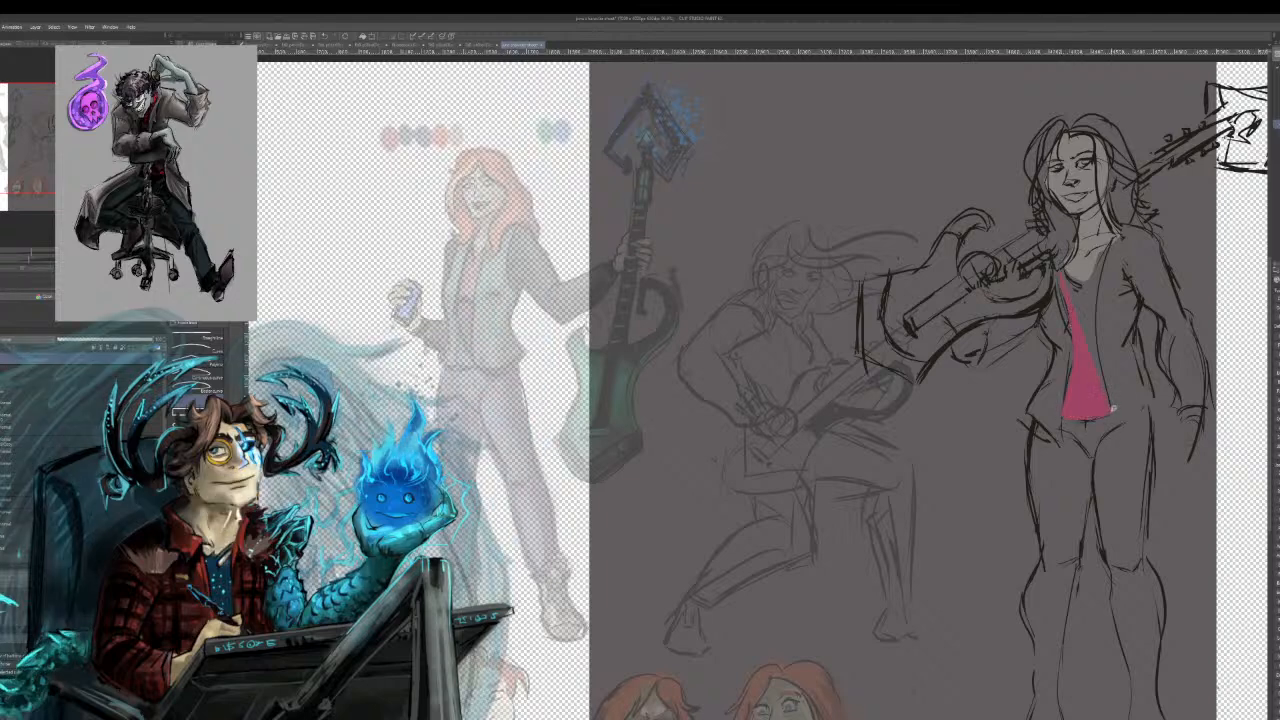
pyautogui.hotkey('ctrl', 'z')
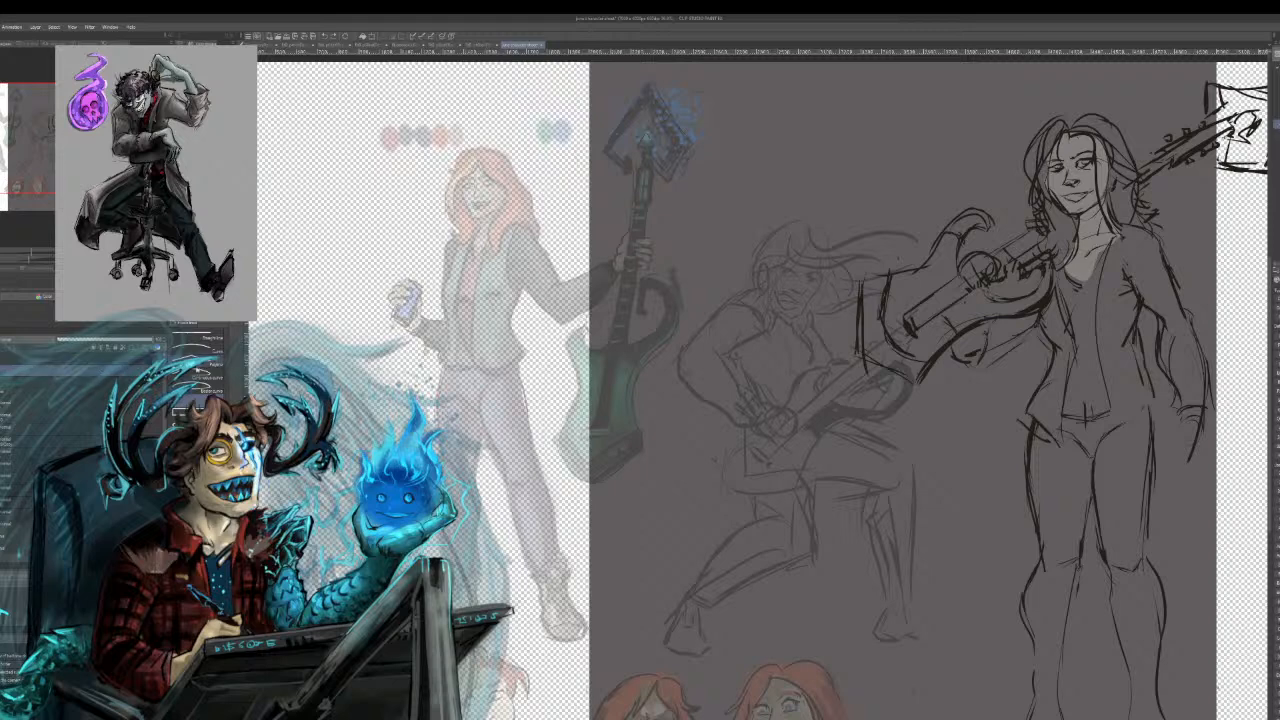
pyautogui.moveTo(1061, 298)
pyautogui.mouseDown()
pyautogui.moveTo(1068, 415)
pyautogui.moveTo(1108, 411)
pyautogui.moveTo(1096, 315)
pyautogui.moveTo(1108, 240)
pyautogui.moveTo(1066, 258)
pyautogui.mouseUp()
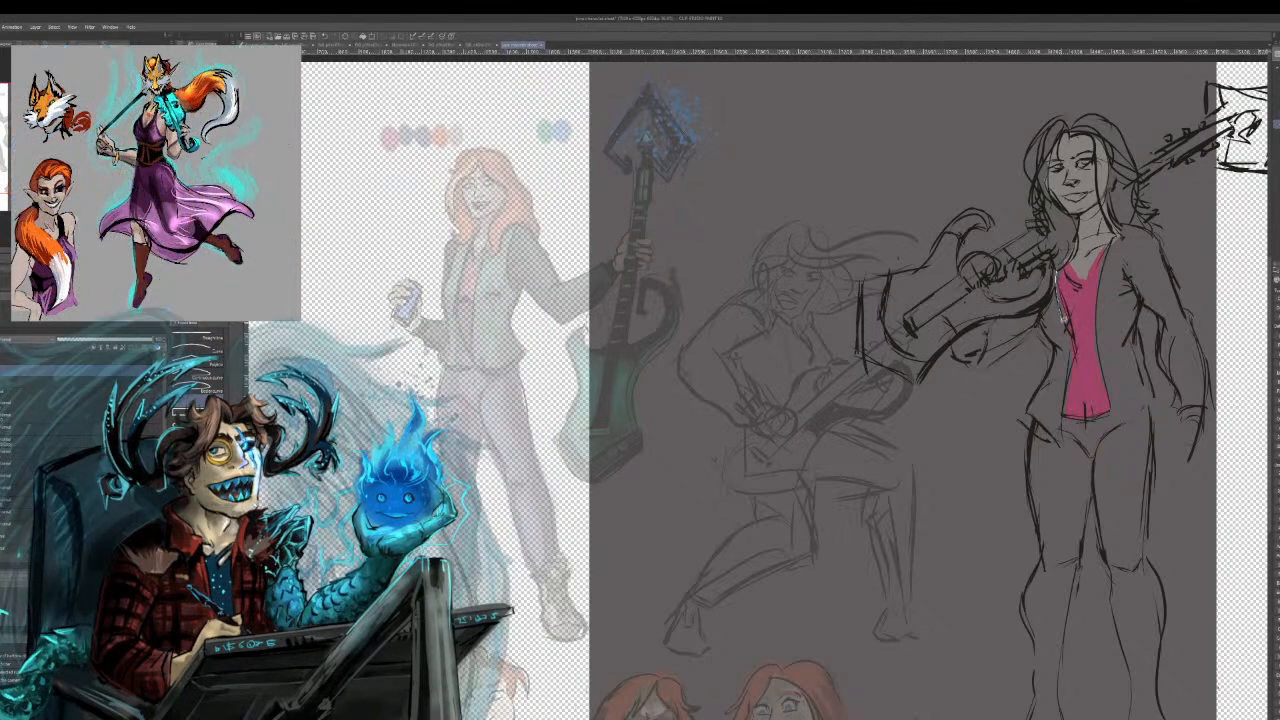
# Fill both front halves of the woman's open vest with flat green.
pyautogui.moveTo(1070, 338)
pyautogui.mouseDown()
pyautogui.moveTo(1062, 438)
pyautogui.moveTo(1031, 410)
pyautogui.moveTo(1054, 350)
pyautogui.moveTo(1044, 326)
pyautogui.mouseUp()
pyautogui.click(1045, 309)
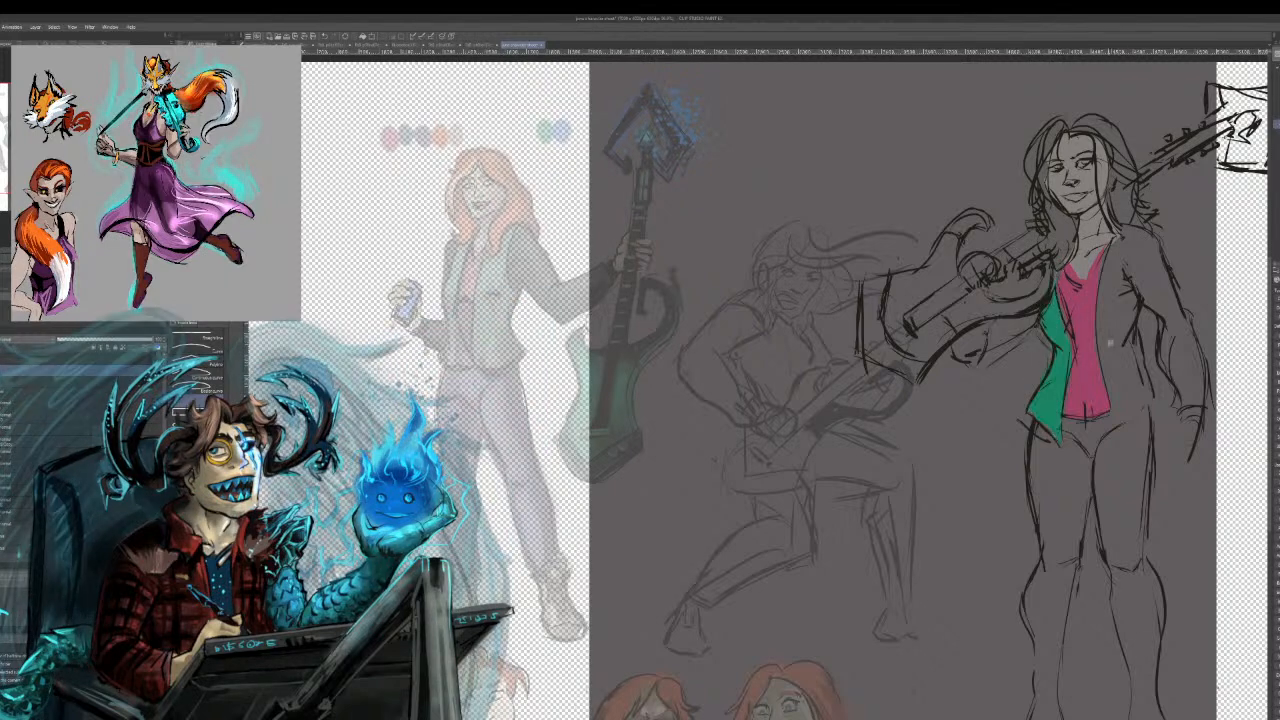
pyautogui.moveTo(1116, 234)
pyautogui.mouseDown()
pyautogui.moveTo(1099, 318)
pyautogui.moveTo(1112, 424)
pyautogui.mouseUp()
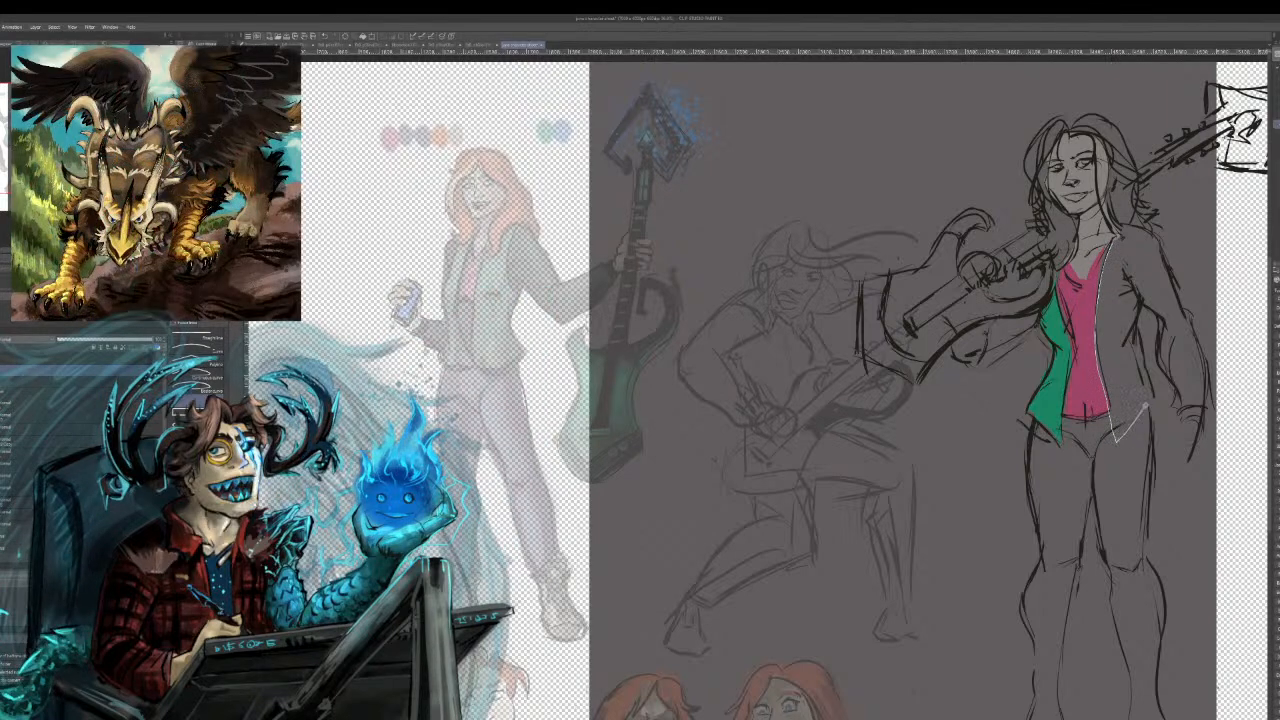
pyautogui.moveTo(1147, 378)
pyautogui.mouseDown()
pyautogui.moveTo(1131, 250)
pyautogui.moveTo(1143, 226)
pyautogui.moveTo(1117, 234)
pyautogui.mouseUp()
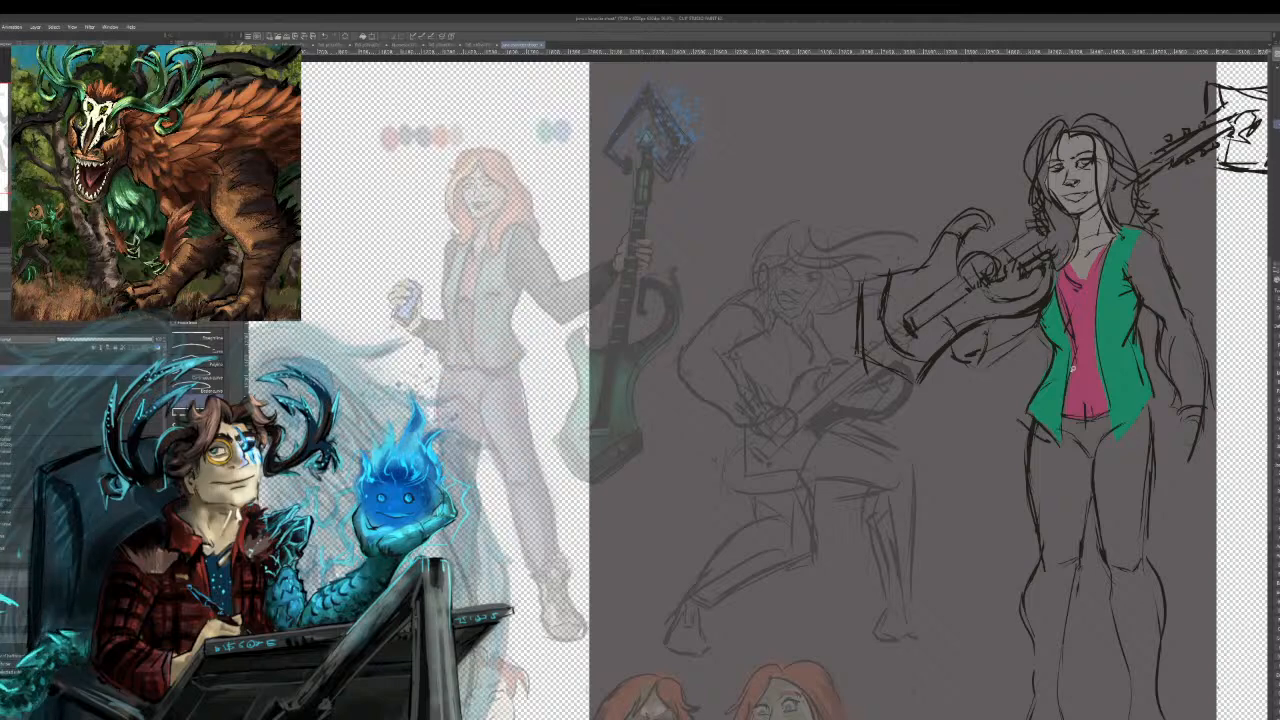
# Fill the woman's long hair with flat orange on both sides of her face and shade its inner strands darker.
pyautogui.moveTo(1073, 368); pyautogui.dragTo(614, 268)
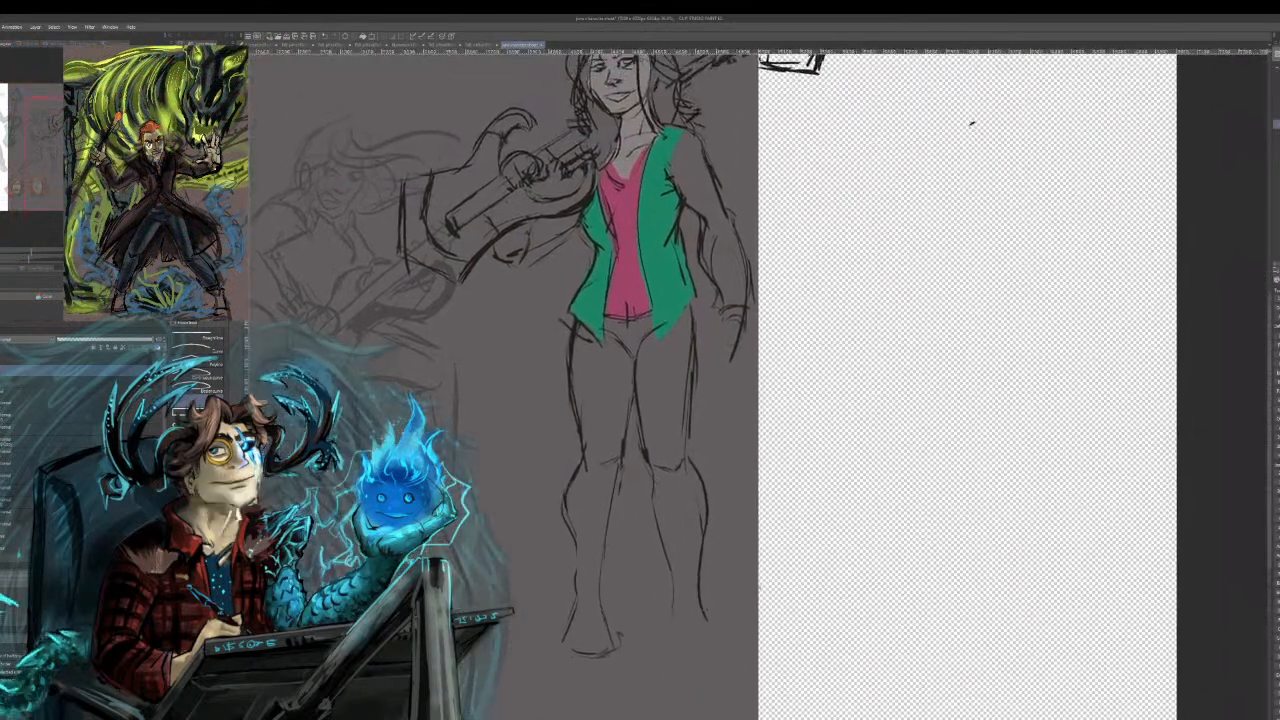
pyautogui.moveTo(971, 124)
pyautogui.mouseDown()
pyautogui.moveTo(951, 283)
pyautogui.moveTo(1080, 309)
pyautogui.moveTo(1275, 305)
pyautogui.moveTo(643, 260)
pyautogui.moveTo(819, 337)
pyautogui.mouseUp()
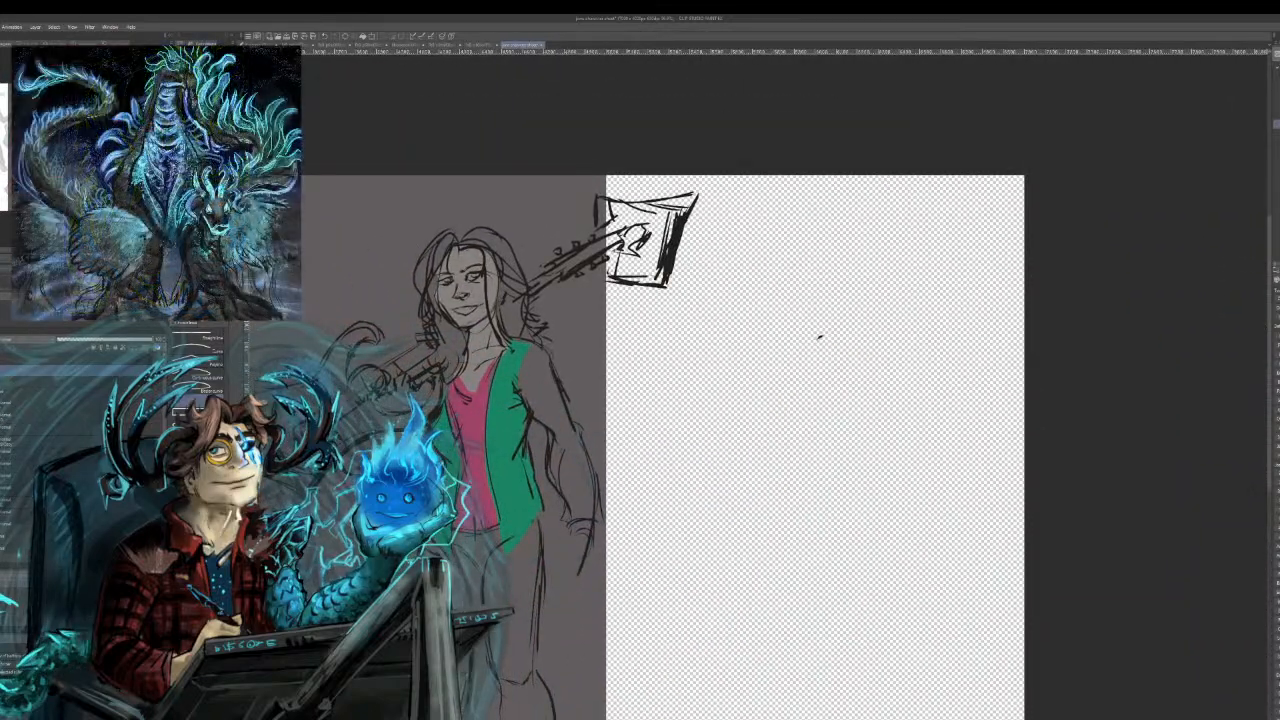
pyautogui.hotkey('ctrl', '-')
pyautogui.hotkey('ctrl', '-')
pyautogui.hotkey('ctrl', '+')
pyautogui.hotkey('ctrl', '+')
pyautogui.hotkey('ctrl', '+')
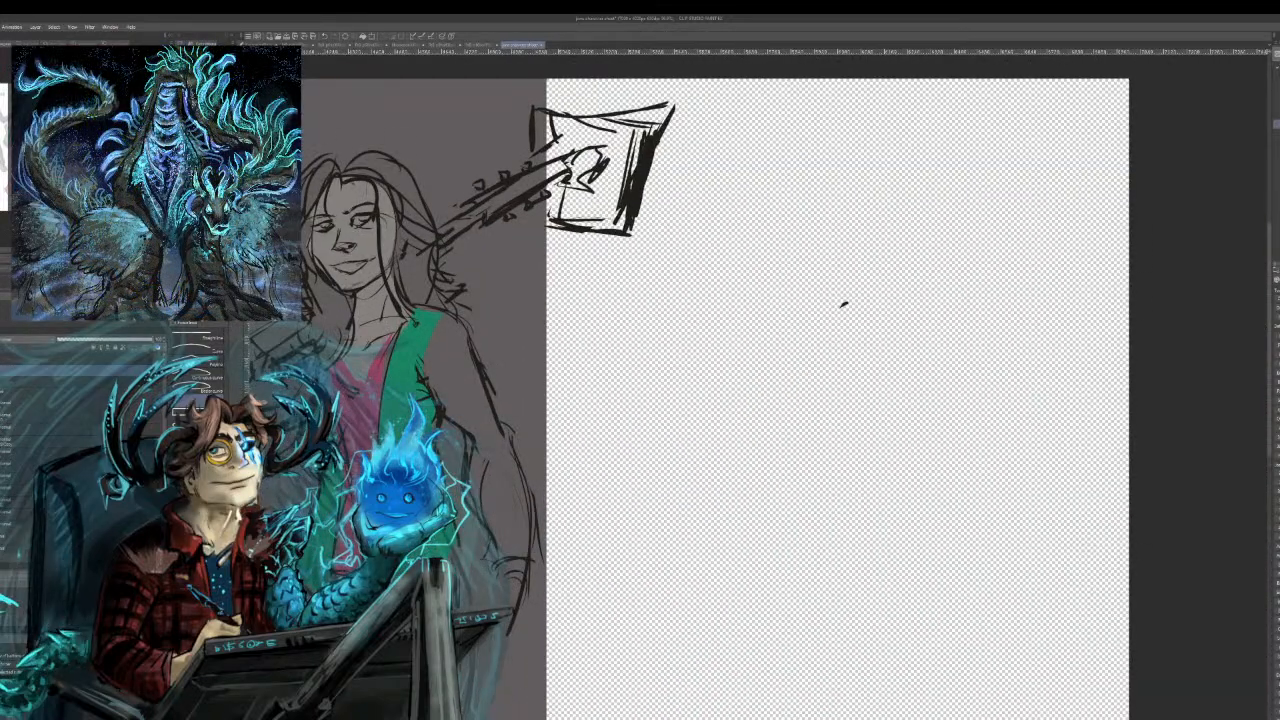
pyautogui.moveTo(844, 303); pyautogui.dragTo(1123, 320)
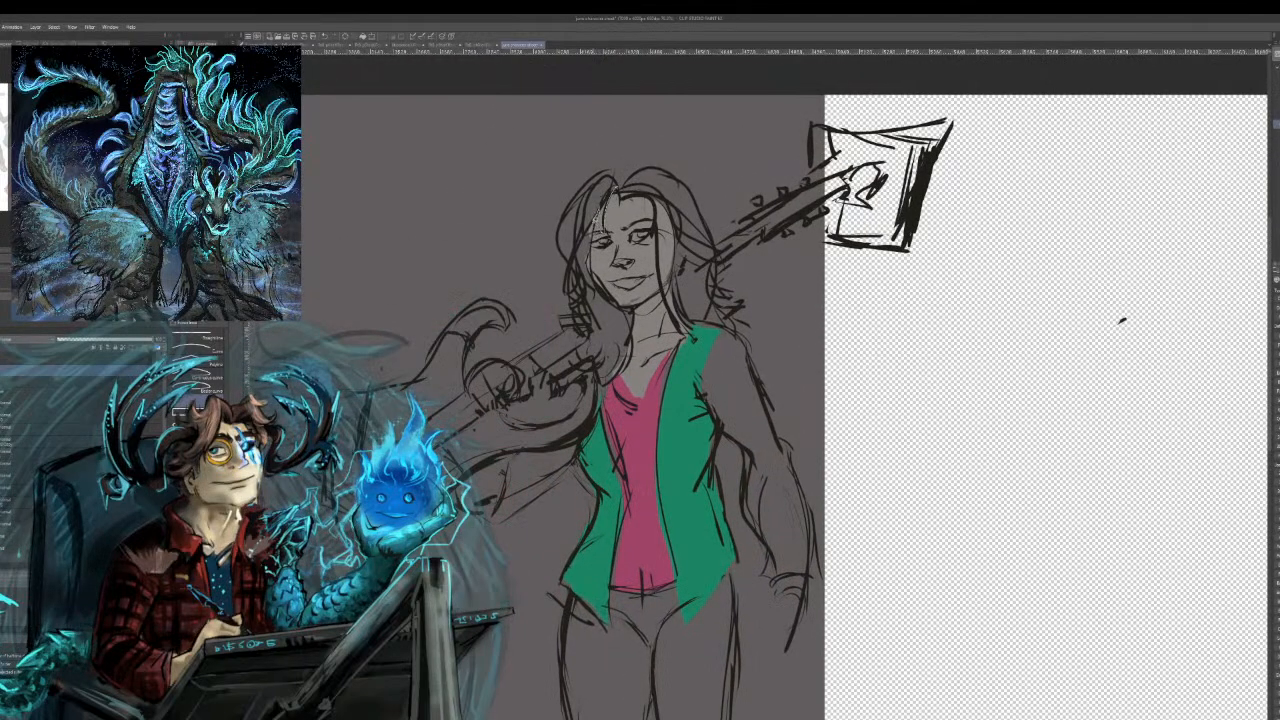
pyautogui.moveTo(628, 340)
pyautogui.mouseDown()
pyautogui.moveTo(604, 370)
pyautogui.moveTo(580, 360)
pyautogui.moveTo(568, 296)
pyautogui.moveTo(580, 192)
pyautogui.moveTo(620, 178)
pyautogui.moveTo(594, 313)
pyautogui.mouseUp()
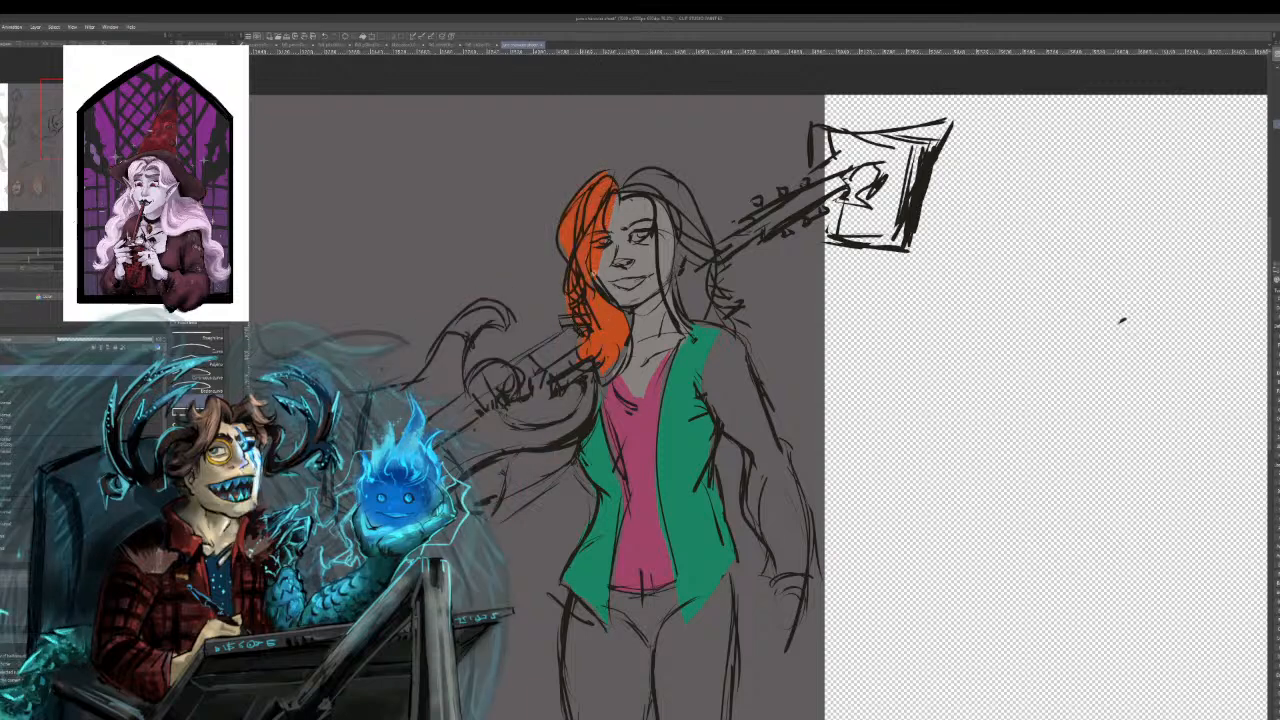
pyautogui.moveTo(620, 188)
pyautogui.mouseDown()
pyautogui.moveTo(660, 176)
pyautogui.moveTo(709, 242)
pyautogui.moveTo(690, 282)
pyautogui.moveTo(682, 182)
pyautogui.mouseUp()
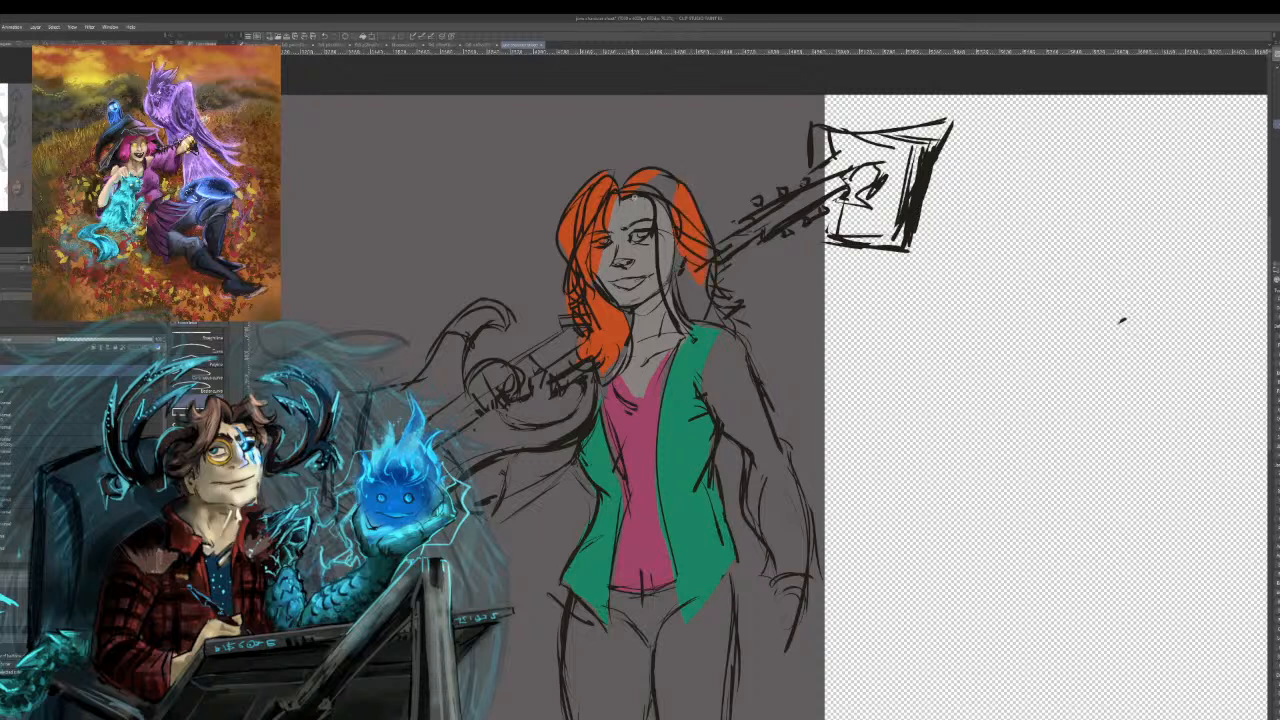
pyautogui.moveTo(738, 302)
pyautogui.mouseDown()
pyautogui.moveTo(662, 170)
pyautogui.moveTo(630, 191)
pyautogui.mouseUp()
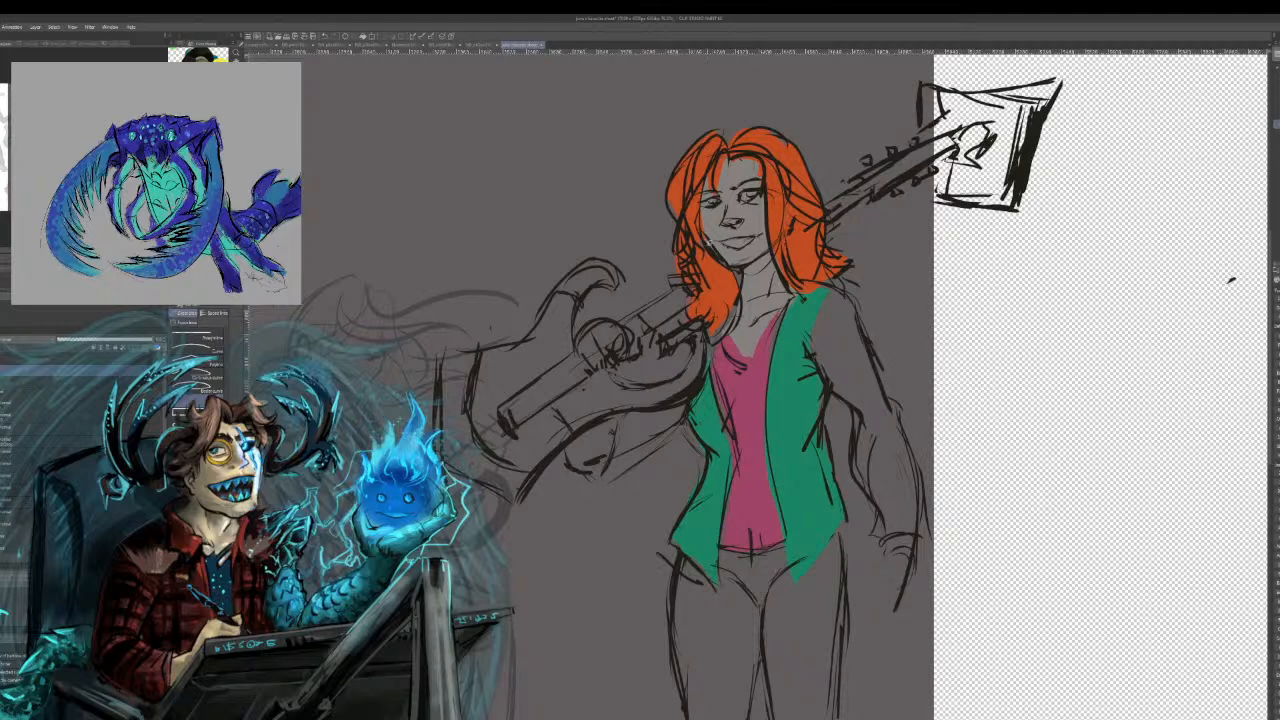
pyautogui.moveTo(712, 262)
pyautogui.mouseDown()
pyautogui.moveTo(728, 292)
pyautogui.moveTo(710, 252)
pyautogui.mouseUp()
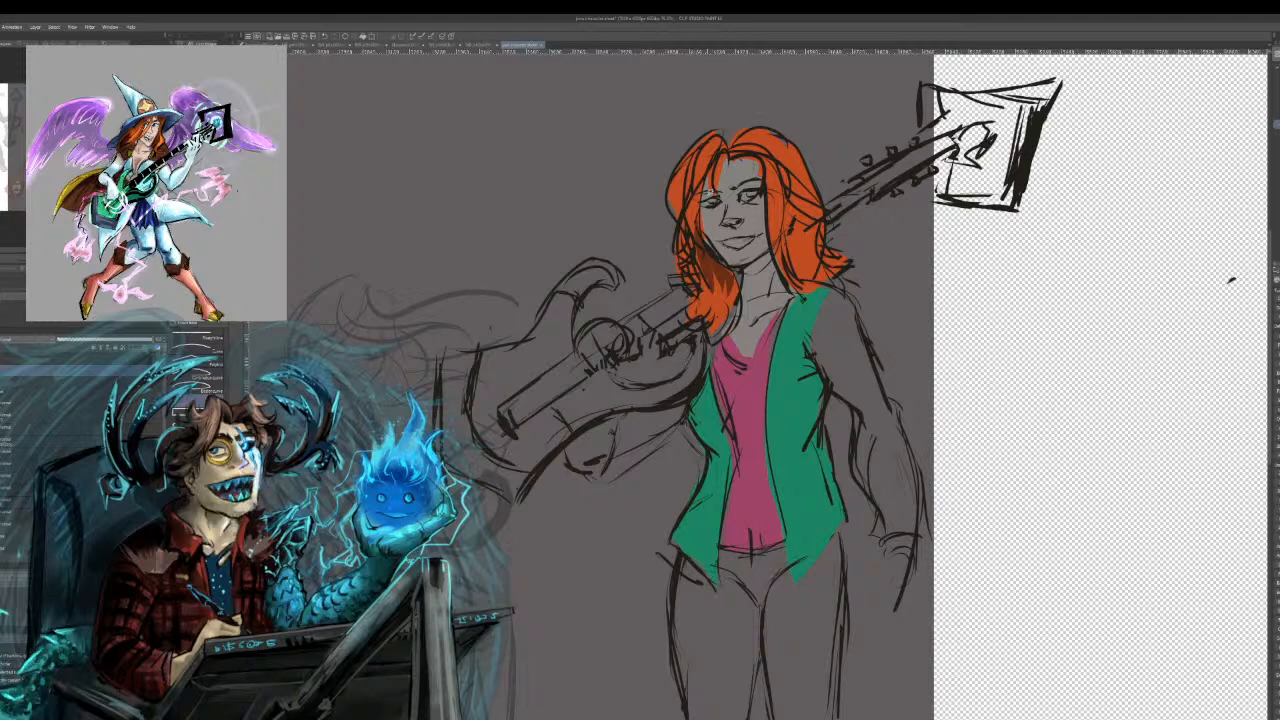
pyautogui.moveTo(792, 243)
pyautogui.mouseDown()
pyautogui.moveTo(800, 262)
pyautogui.moveTo(815, 236)
pyautogui.moveTo(826, 258)
pyautogui.moveTo(811, 266)
pyautogui.mouseUp()
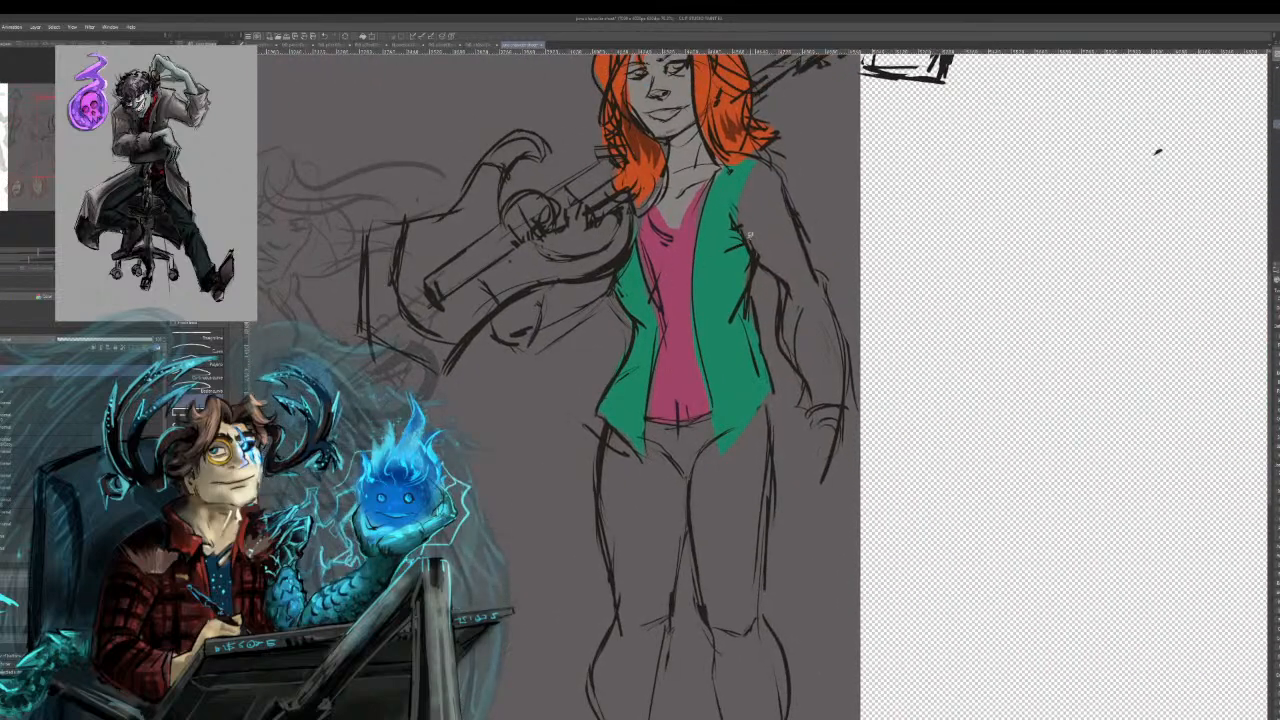
# Fill the woman's lowered arm and raised forearm with flat beige skin colour.
pyautogui.moveTo(745, 188)
pyautogui.mouseDown()
pyautogui.moveTo(780, 205)
pyautogui.moveTo(814, 270)
pyautogui.moveTo(848, 388)
pyautogui.mouseUp()
pyautogui.click(783, 292)
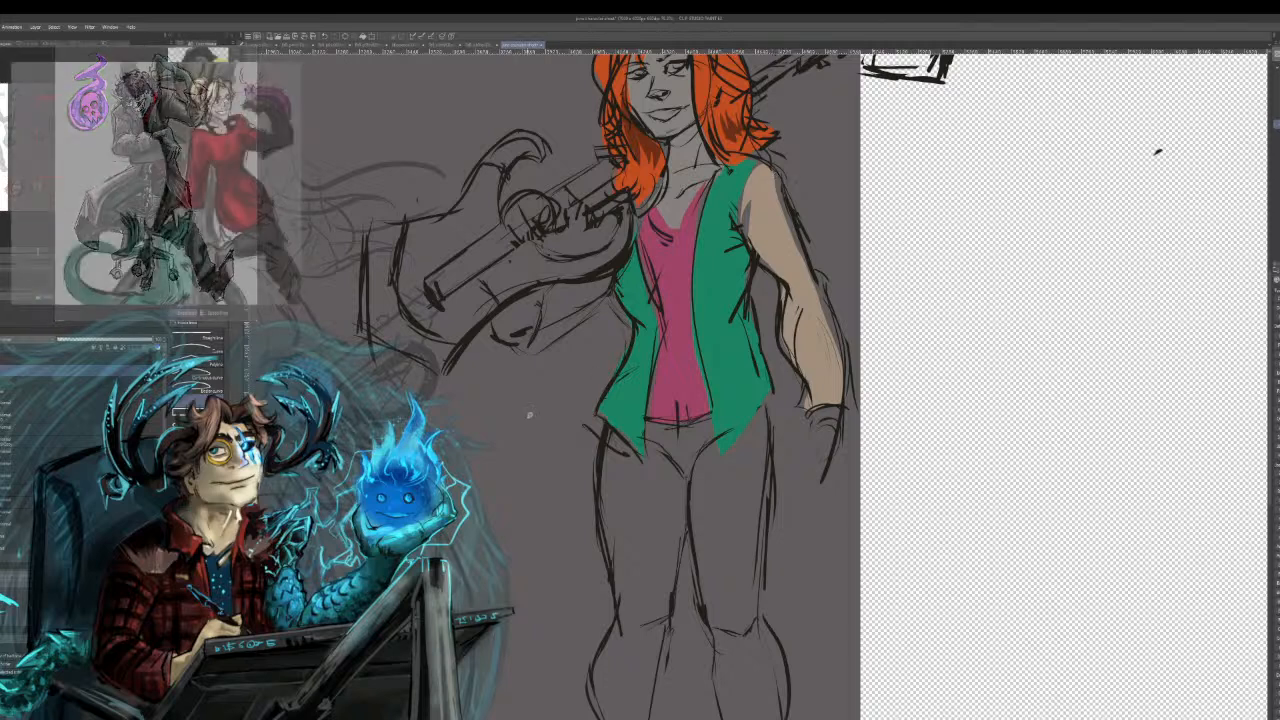
pyautogui.moveTo(613, 282)
pyautogui.mouseDown()
pyautogui.moveTo(560, 326)
pyautogui.moveTo(512, 336)
pyautogui.moveTo(530, 298)
pyautogui.moveTo(539, 324)
pyautogui.mouseUp()
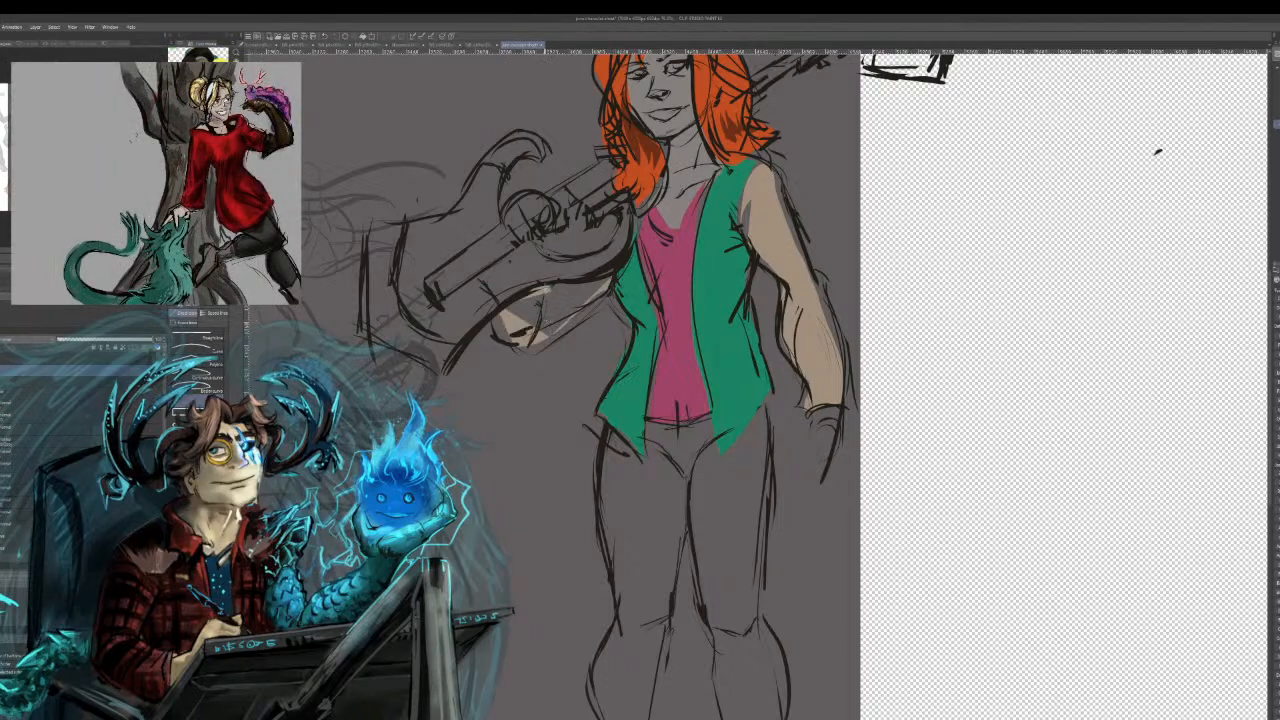
pyautogui.moveTo(576, 316)
pyautogui.mouseDown()
pyautogui.moveTo(616, 278)
pyautogui.moveTo(505, 338)
pyautogui.mouseUp()
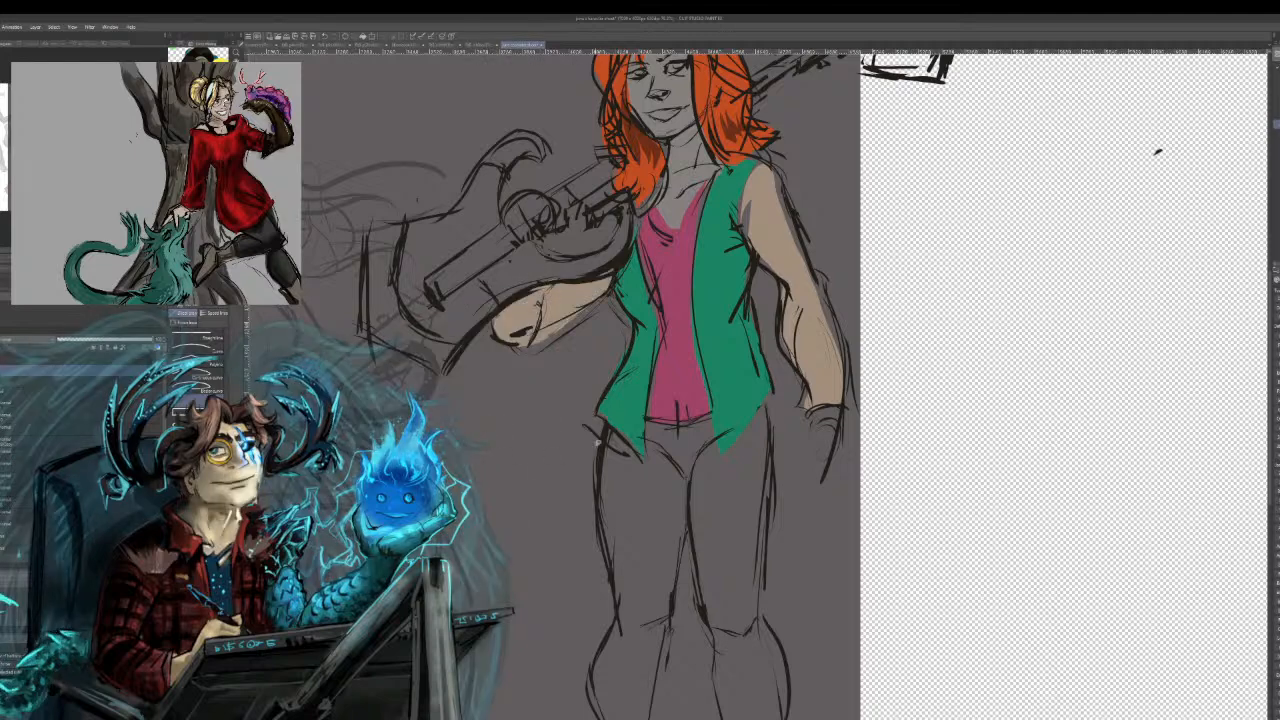
# Try filling the woman's raised forearm beneath the guitar with flat black.
pyautogui.moveTo(505, 338)
pyautogui.mouseDown()
pyautogui.moveTo(559, 298)
pyautogui.moveTo(923, 305)
pyautogui.moveTo(1140, 265)
pyautogui.moveTo(1111, 330)
pyautogui.mouseUp()
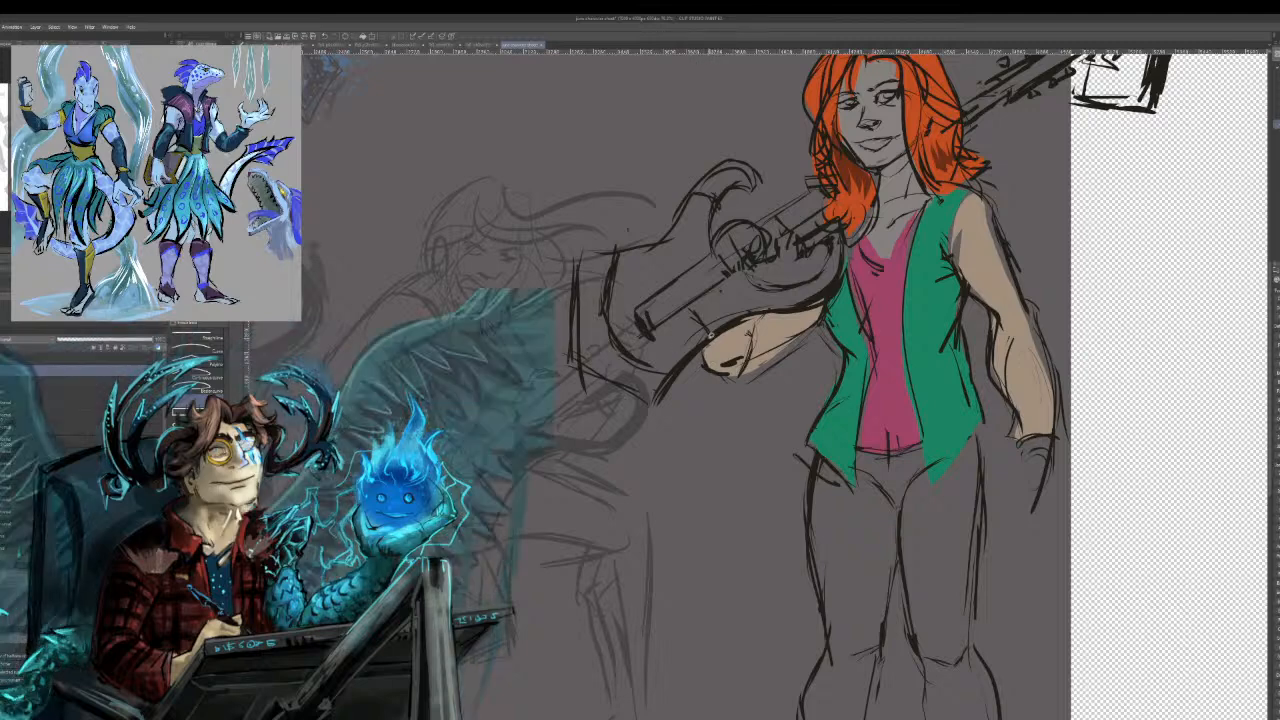
pyautogui.moveTo(828, 300)
pyautogui.mouseDown()
pyautogui.moveTo(765, 351)
pyautogui.moveTo(703, 368)
pyautogui.moveTo(824, 302)
pyautogui.mouseUp()
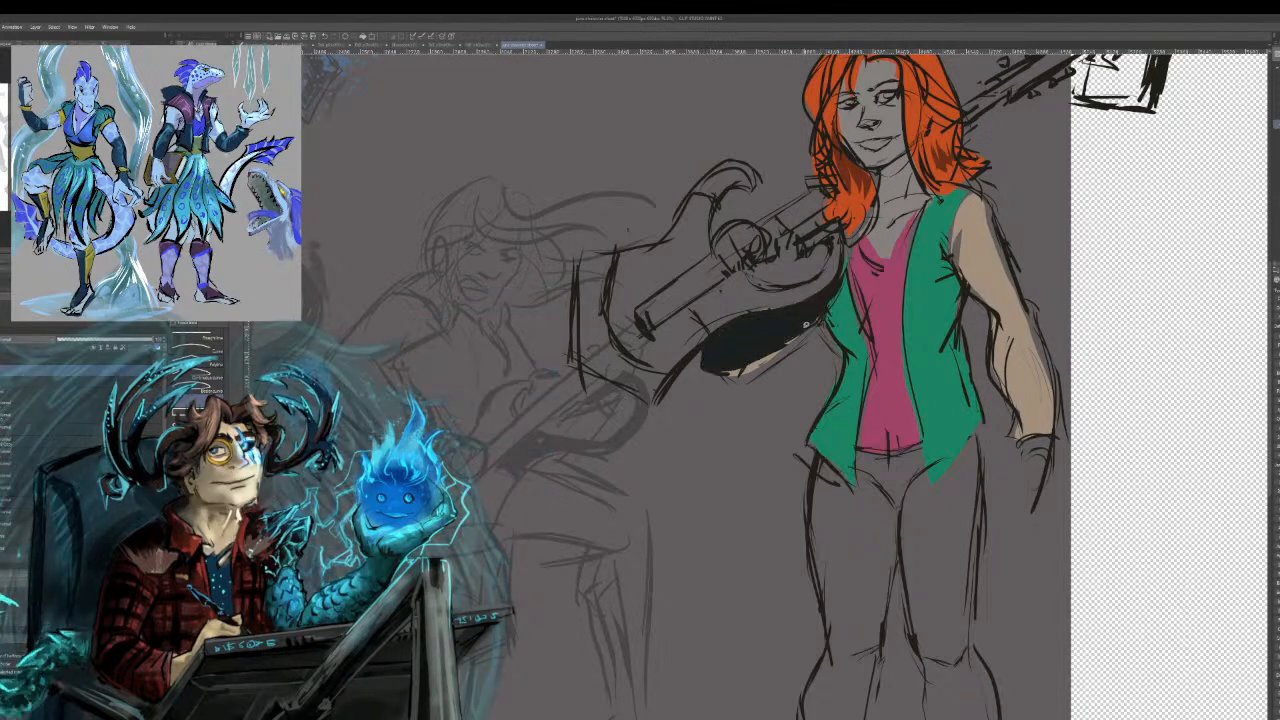
pyautogui.hotkey('ctrl', 'z')
pyautogui.hotkey('ctrl', 'z')
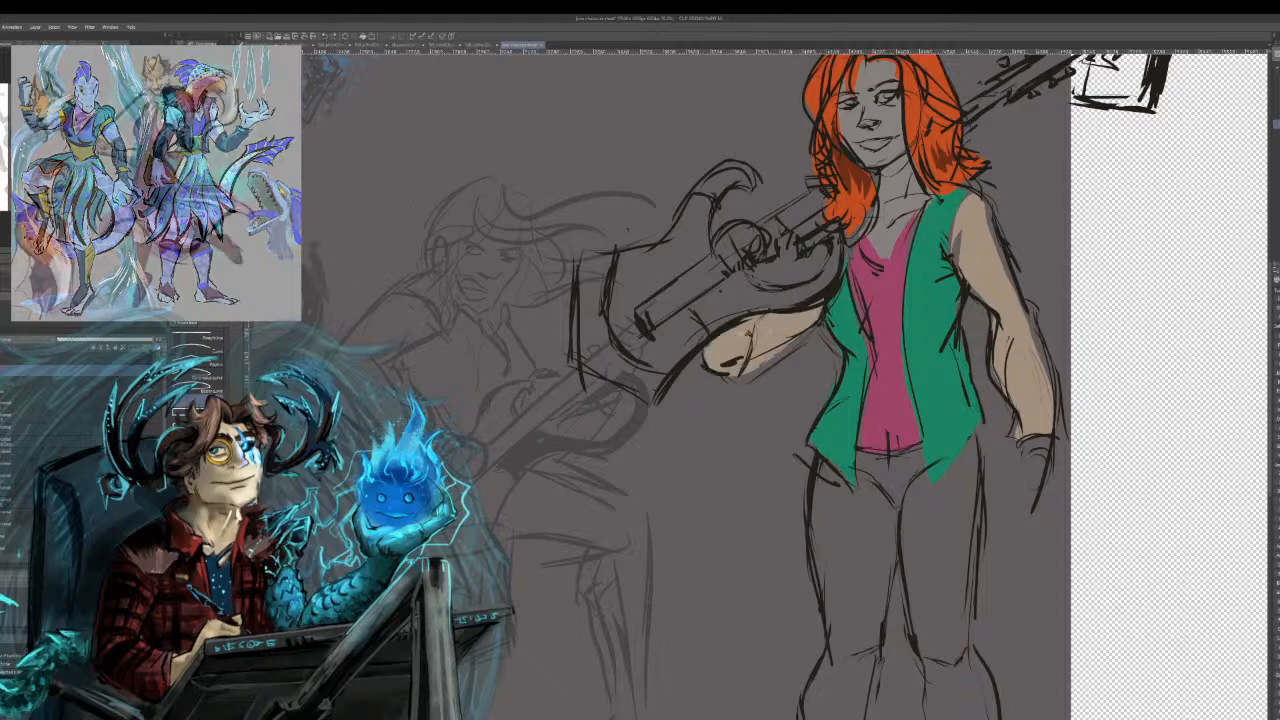
# Fill the raised forearm and the entire lowered arm with flat black as the woman's sleeves.
pyautogui.moveTo(749, 333)
pyautogui.mouseDown()
pyautogui.moveTo(944, 333)
pyautogui.moveTo(974, 349)
pyautogui.moveTo(996, 388)
pyautogui.moveTo(1050, 299)
pyautogui.mouseUp()
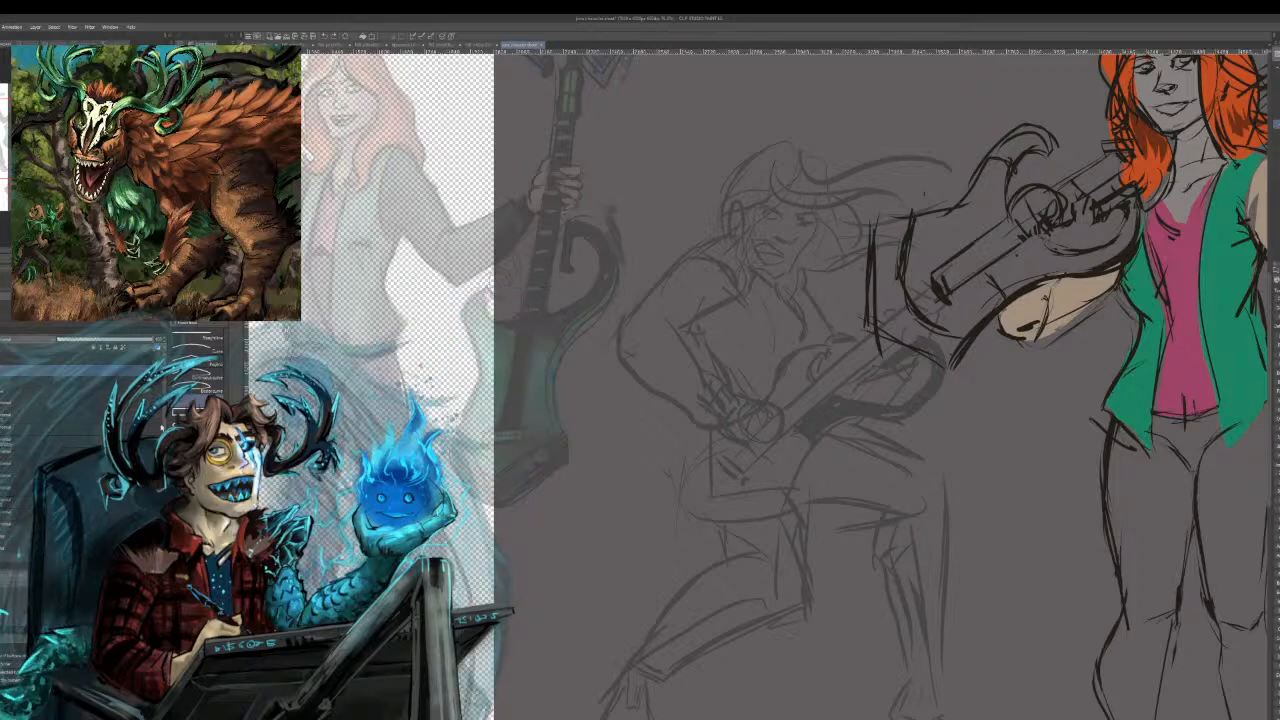
pyautogui.click(100, 382)
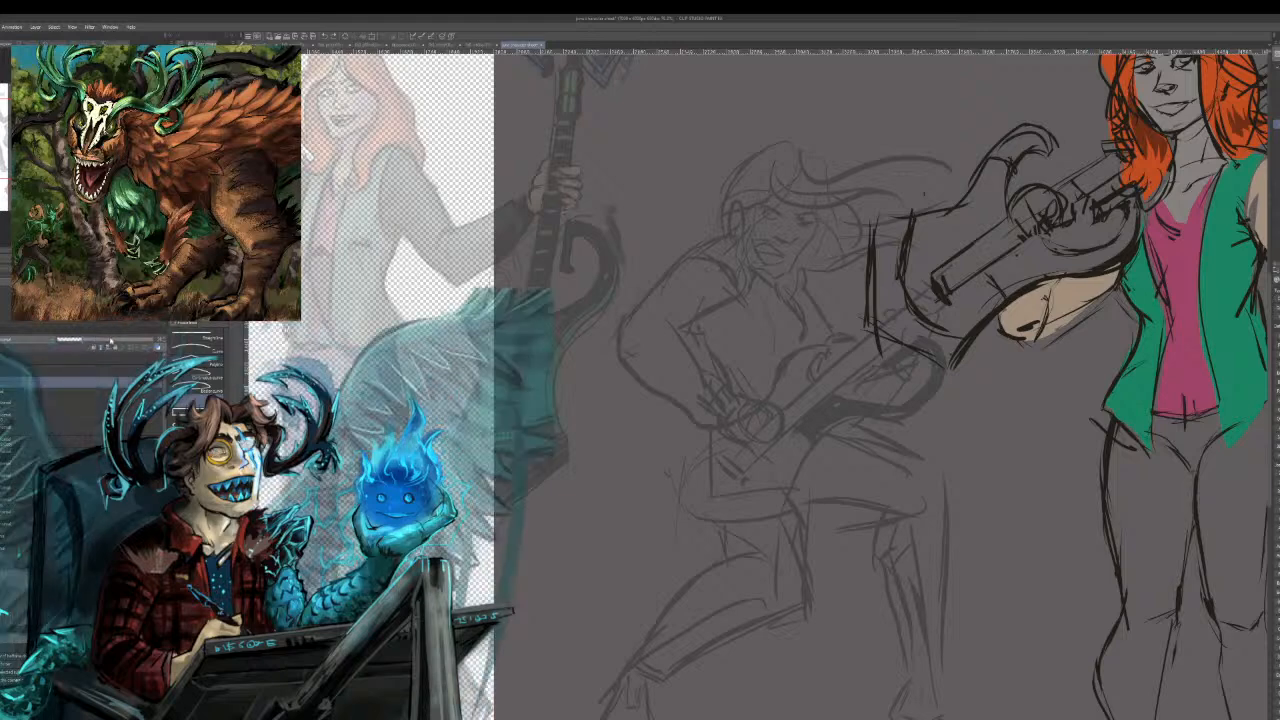
pyautogui.moveTo(104, 341); pyautogui.dragTo(157, 341)
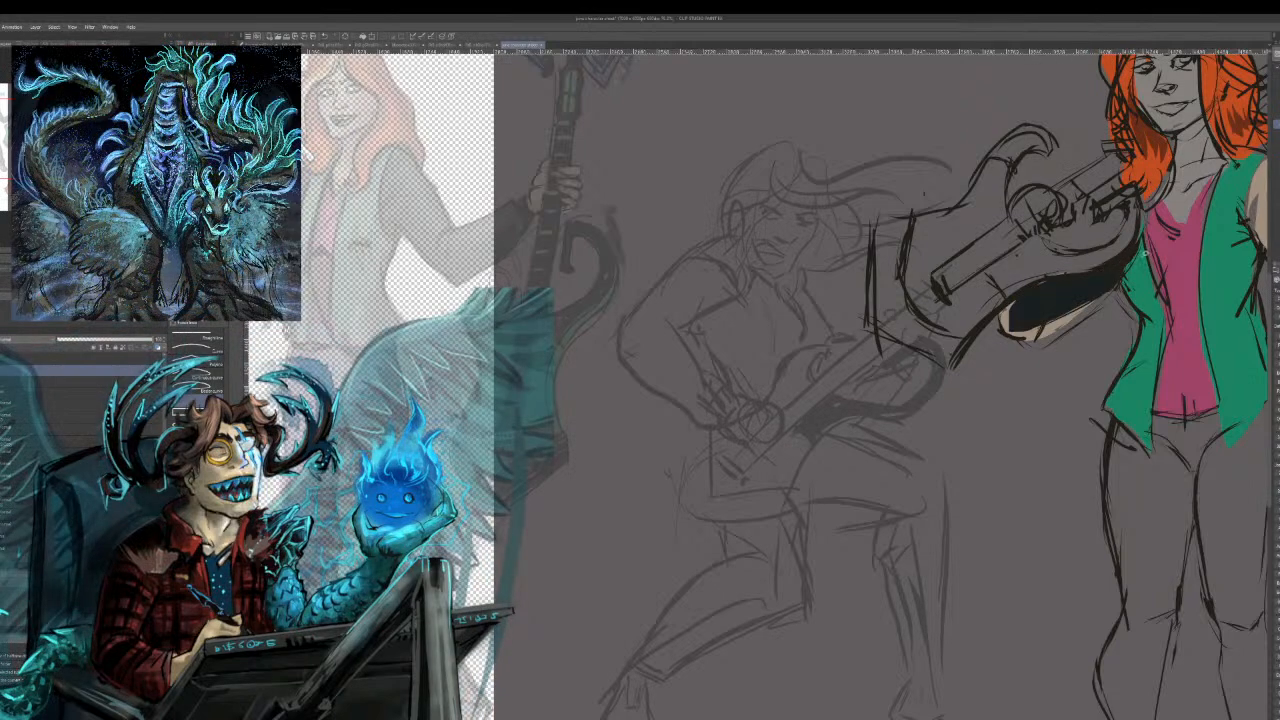
pyautogui.moveTo(1006, 324)
pyautogui.mouseDown()
pyautogui.moveTo(1088, 300)
pyautogui.moveTo(792, 300)
pyautogui.moveTo(539, 432)
pyautogui.mouseUp()
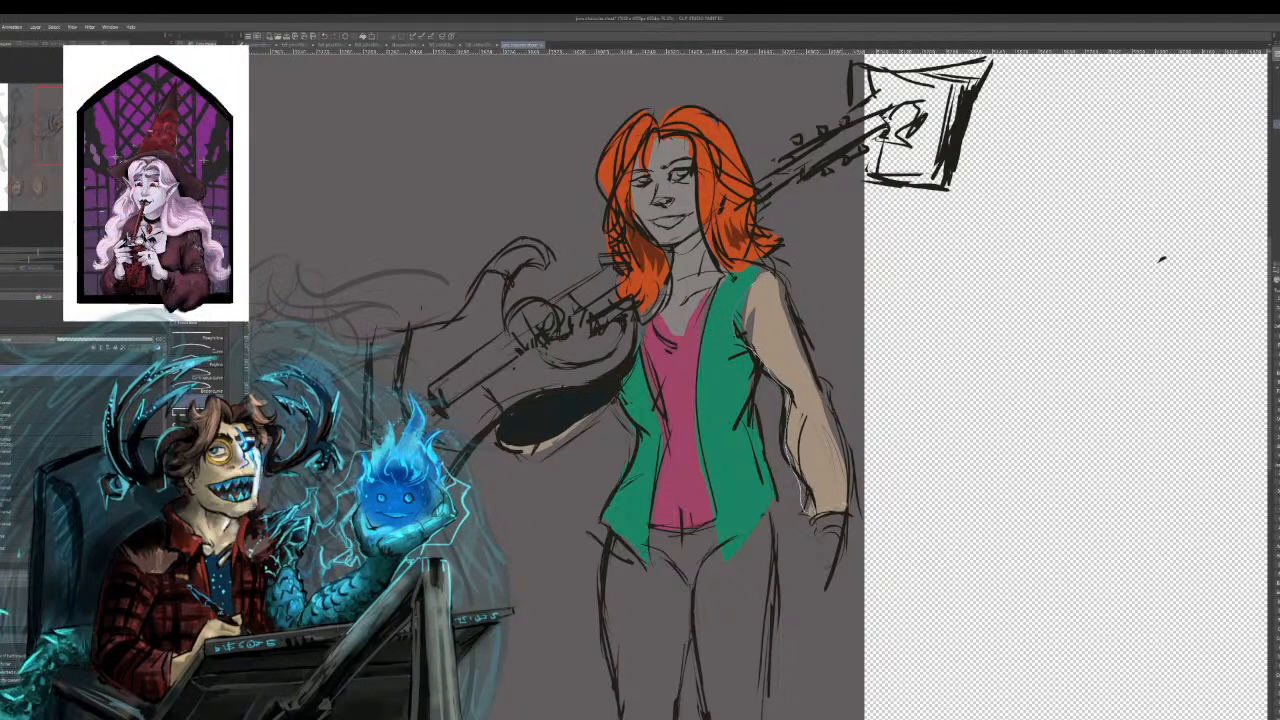
pyautogui.moveTo(812, 361)
pyautogui.mouseDown()
pyautogui.moveTo(794, 298)
pyautogui.moveTo(746, 290)
pyautogui.mouseUp()
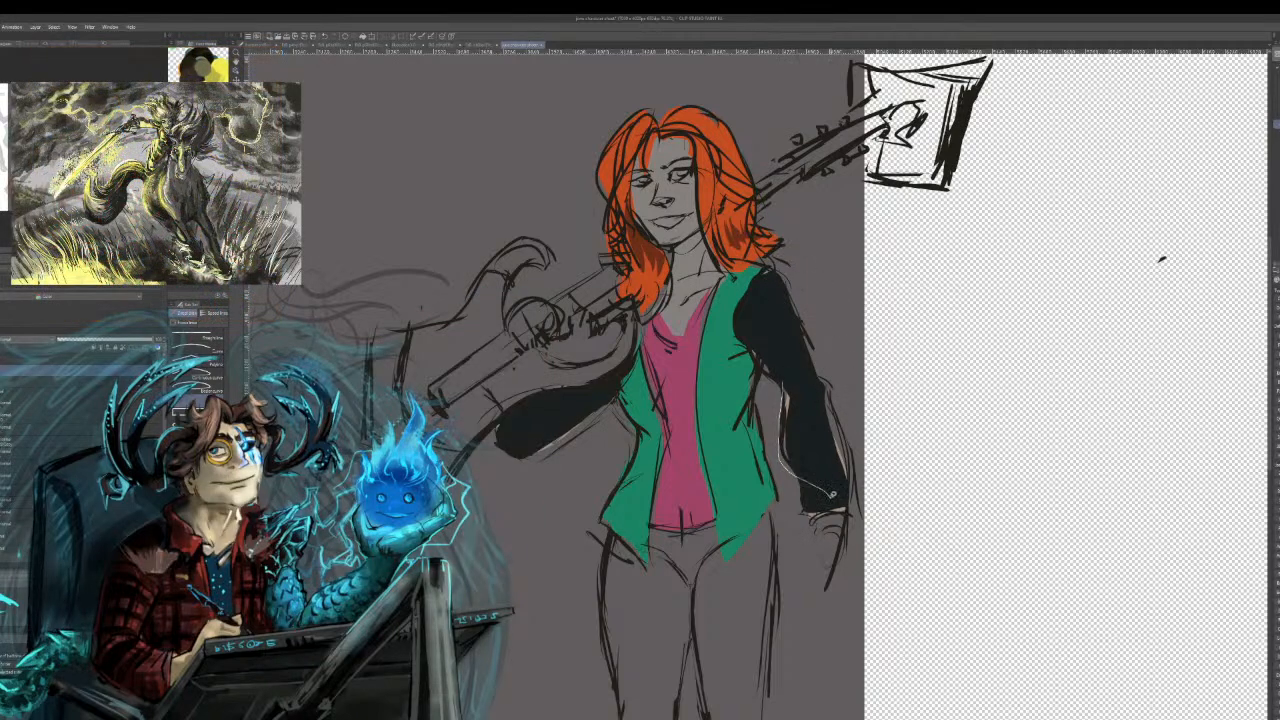
pyautogui.moveTo(801, 375); pyautogui.dragTo(800, 378)
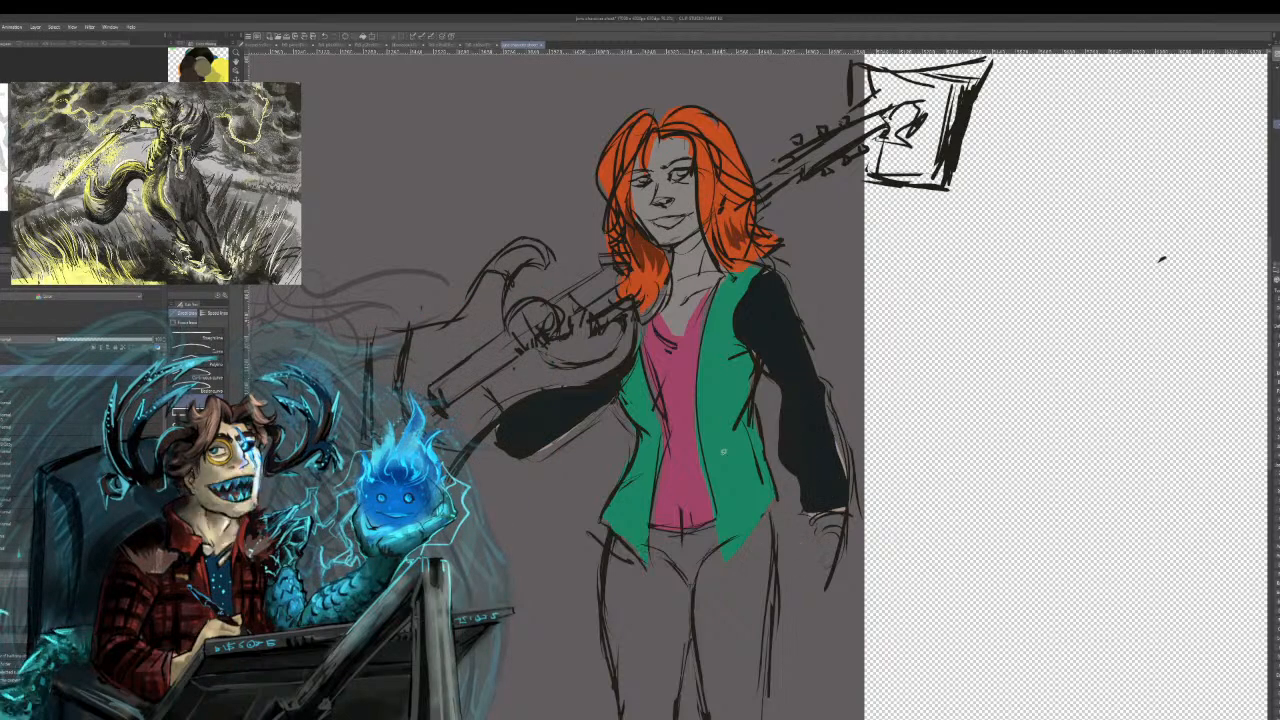
# Fill the guitar's body with flat bright green, leaving out the round centre and the bridge strip.
pyautogui.moveTo(343, 367)
pyautogui.mouseDown()
pyautogui.moveTo(418, 225)
pyautogui.moveTo(459, 419)
pyautogui.moveTo(367, 319)
pyautogui.moveTo(329, 308)
pyautogui.mouseUp()
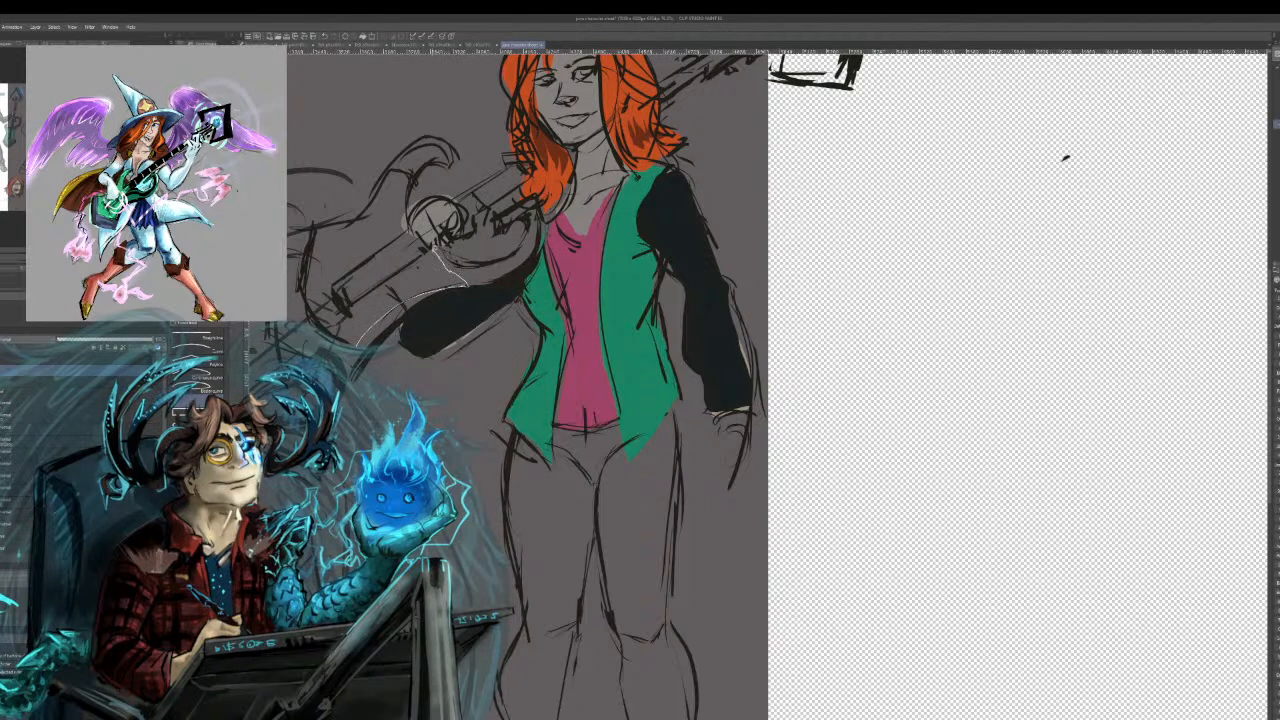
pyautogui.moveTo(346, 299); pyautogui.dragTo(404, 233)
pyautogui.moveTo(404, 174); pyautogui.dragTo(307, 240)
pyautogui.moveTo(330, 322); pyautogui.dragTo(362, 317)
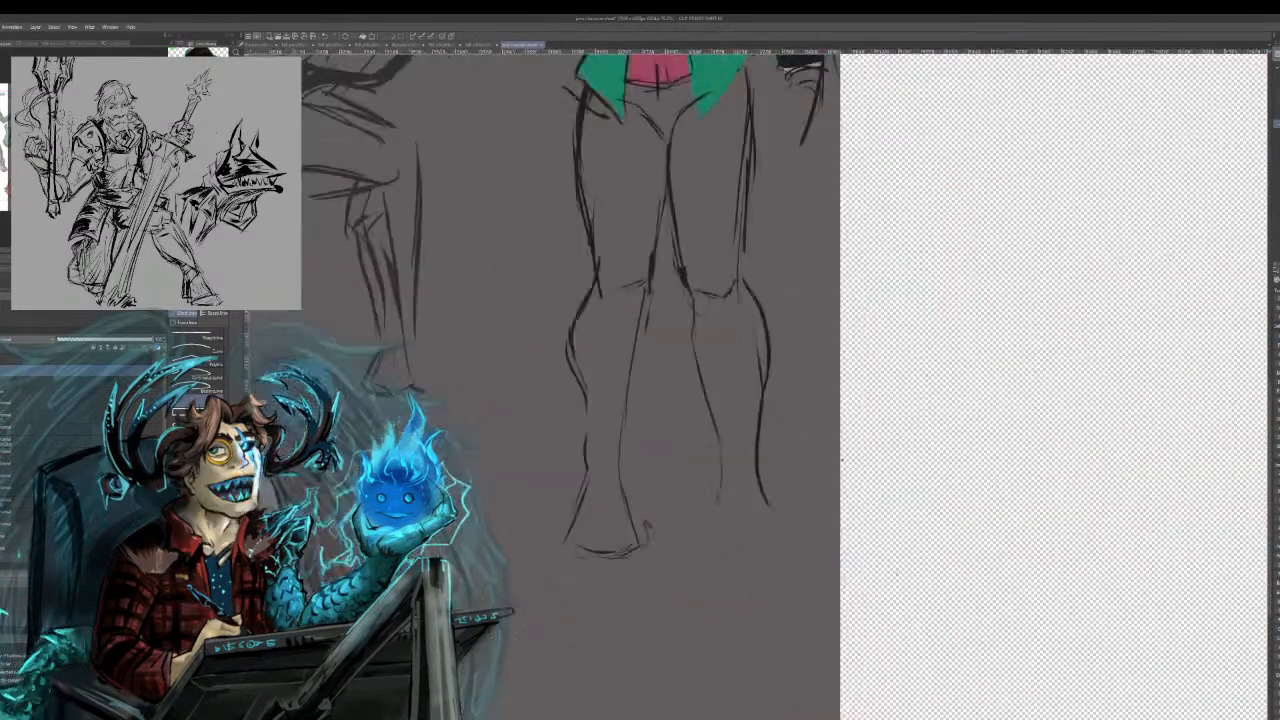
# Recolour both front halves of the woman's vest with a darker, muted green.
pyautogui.scroll(5, 530, 380)
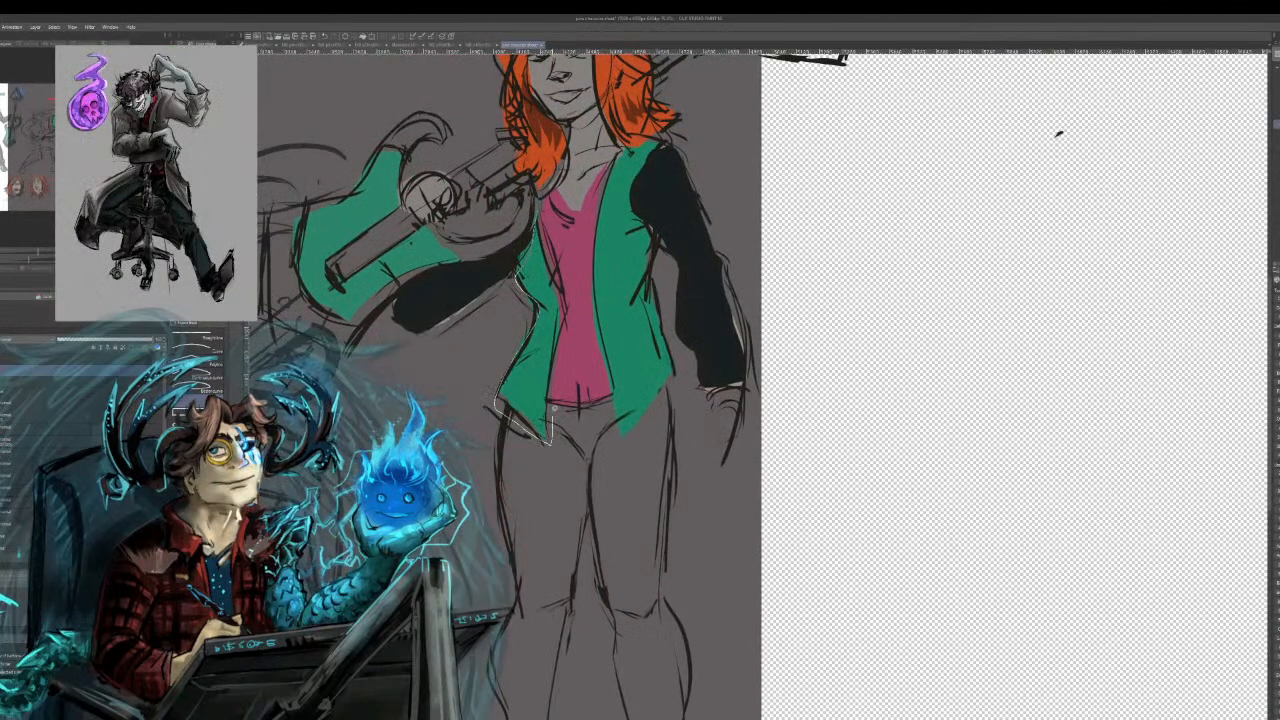
pyautogui.moveTo(541, 185); pyautogui.dragTo(540, 200)
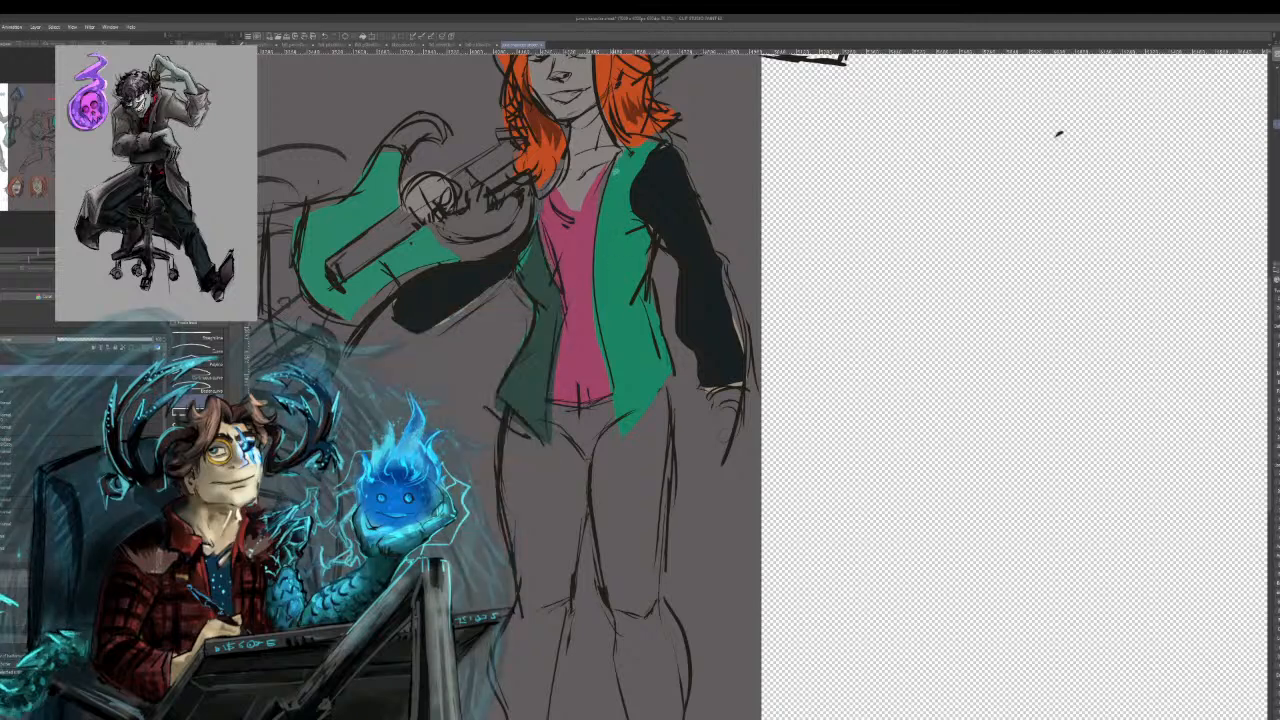
pyautogui.moveTo(616, 418)
pyautogui.mouseDown()
pyautogui.moveTo(612, 440)
pyautogui.moveTo(682, 383)
pyautogui.mouseUp()
pyautogui.moveTo(654, 248)
pyautogui.mouseDown()
pyautogui.moveTo(632, 202)
pyautogui.moveTo(649, 139)
pyautogui.moveTo(632, 146)
pyautogui.moveTo(627, 416)
pyautogui.mouseUp()
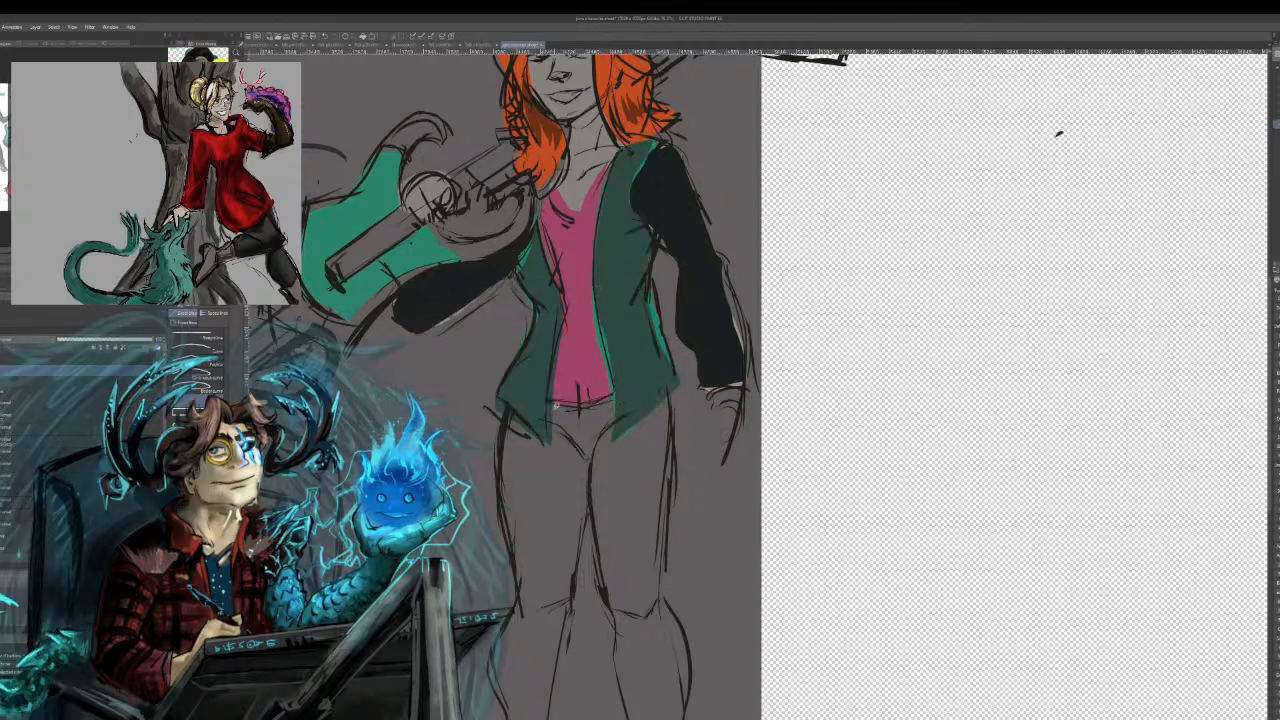
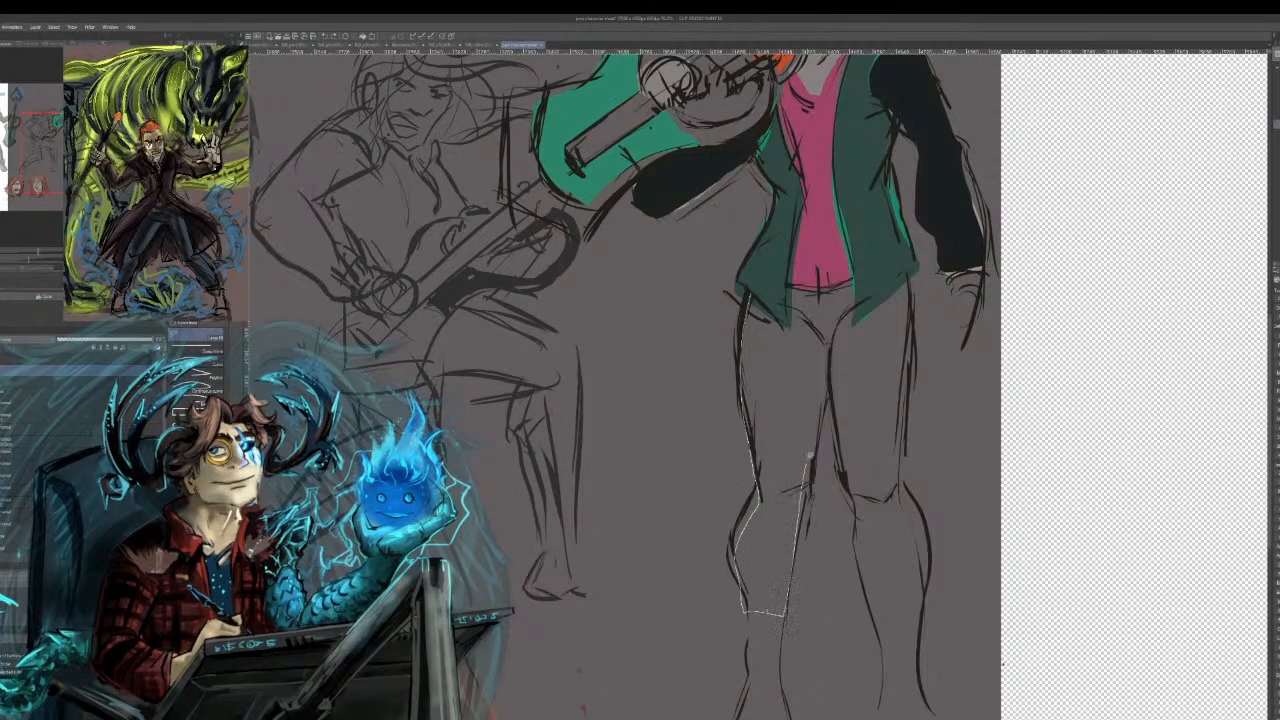
# Fill both trouser legs with flat purple from the hips to the lower calves.
pyautogui.moveTo(758, 296); pyautogui.dragTo(750, 294)
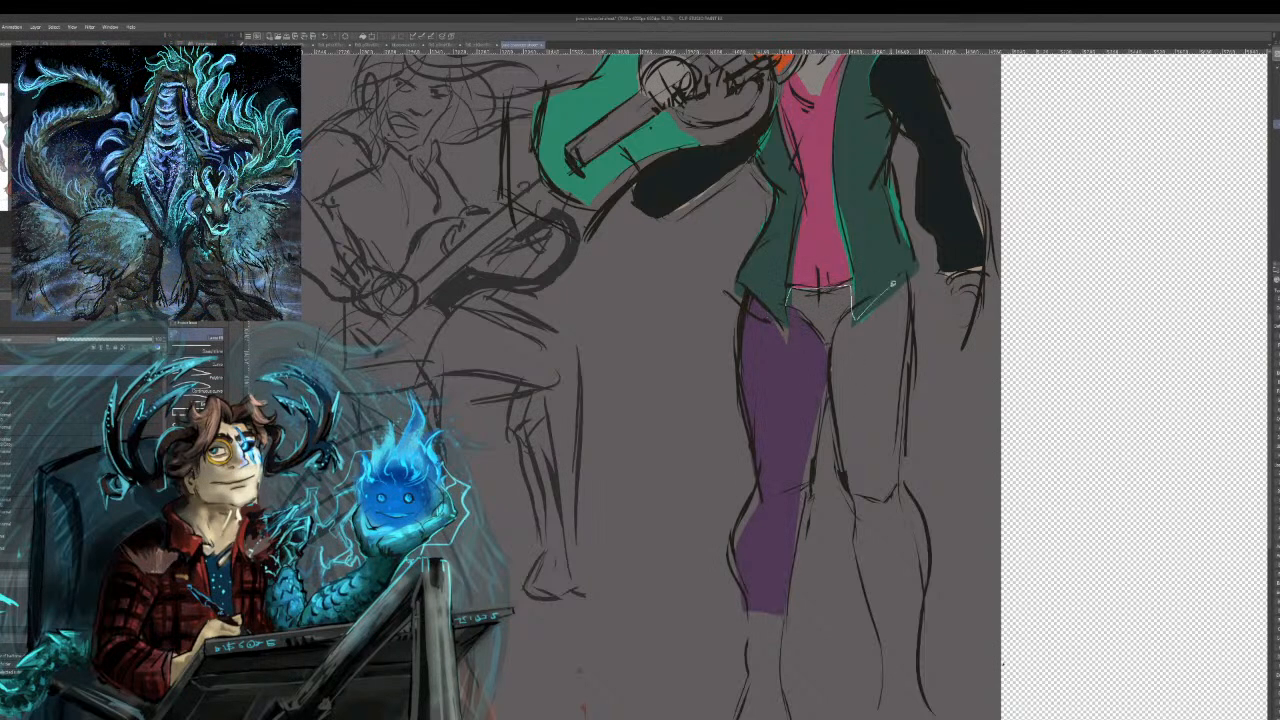
pyautogui.moveTo(906, 334); pyautogui.dragTo(926, 580)
pyautogui.moveTo(925, 590)
pyautogui.mouseDown()
pyautogui.moveTo(914, 628)
pyautogui.moveTo(886, 636)
pyautogui.moveTo(849, 420)
pyautogui.mouseUp()
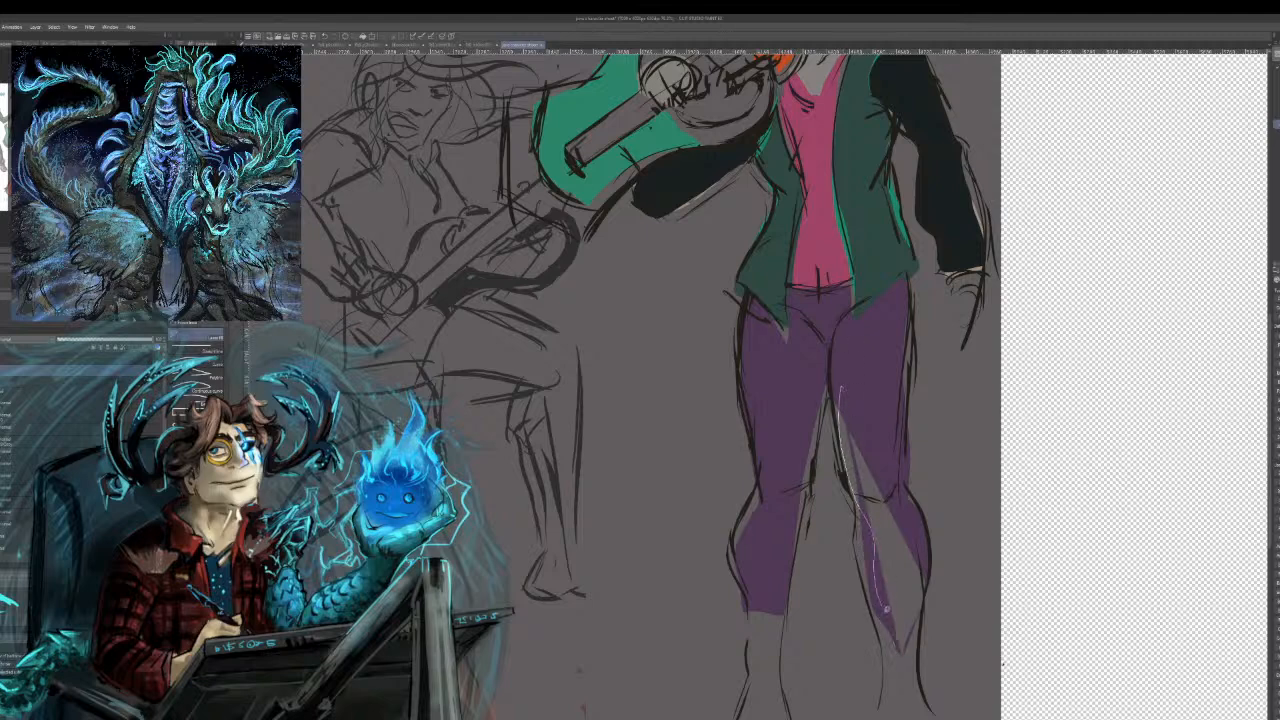
pyautogui.moveTo(930, 560); pyautogui.dragTo(928, 540)
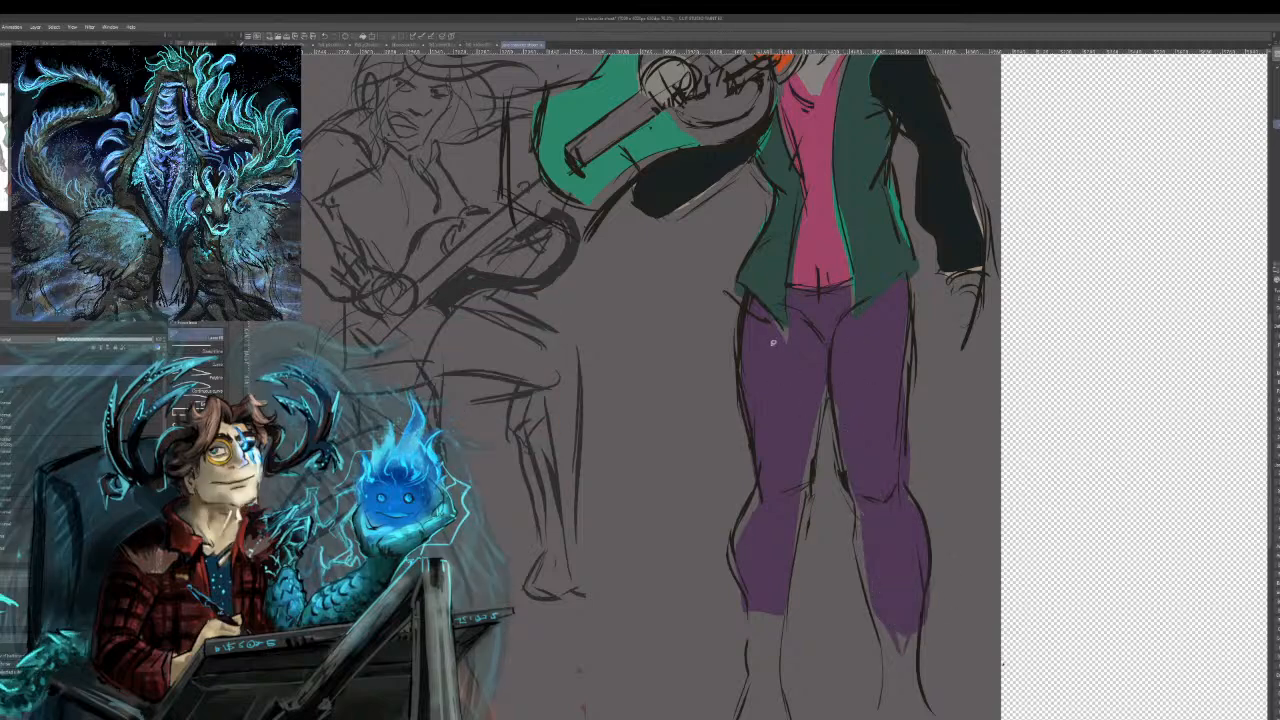
# Erase the rough hand sketch below the black sleeve of the woman's lowered arm.
pyautogui.click(29, 254)
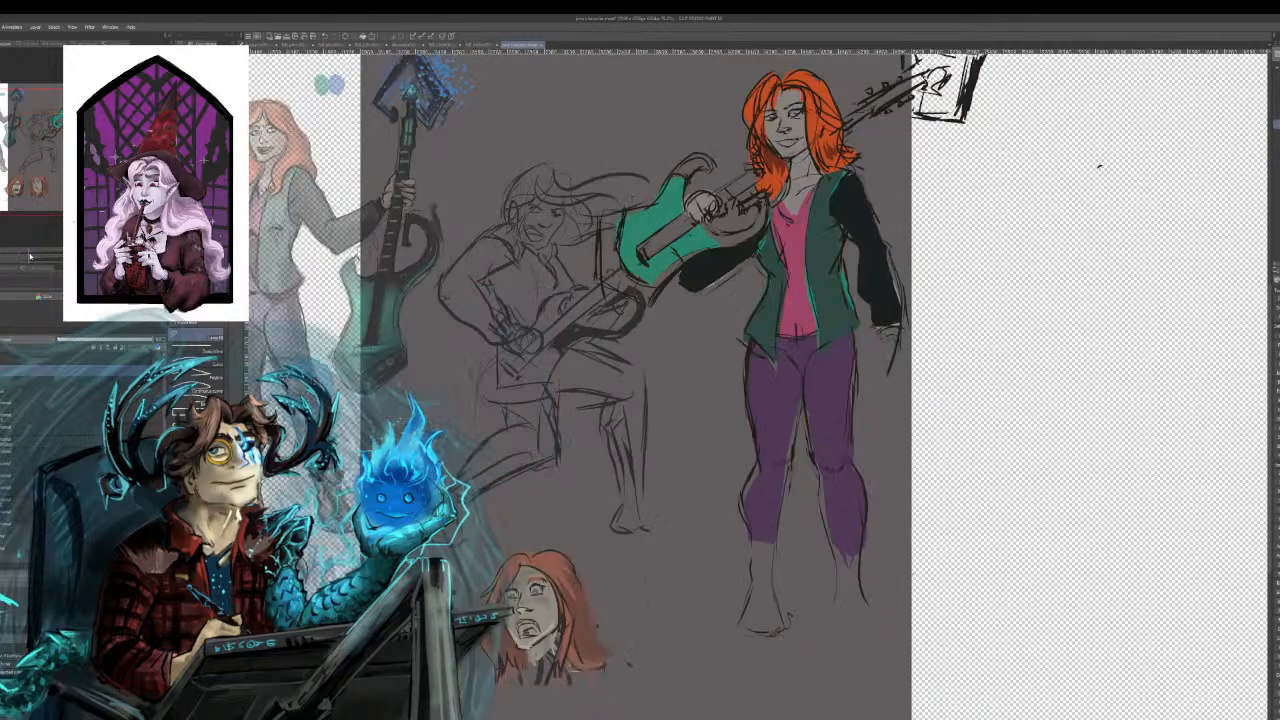
pyautogui.moveTo(80, 150); pyautogui.dragTo(128, 140)
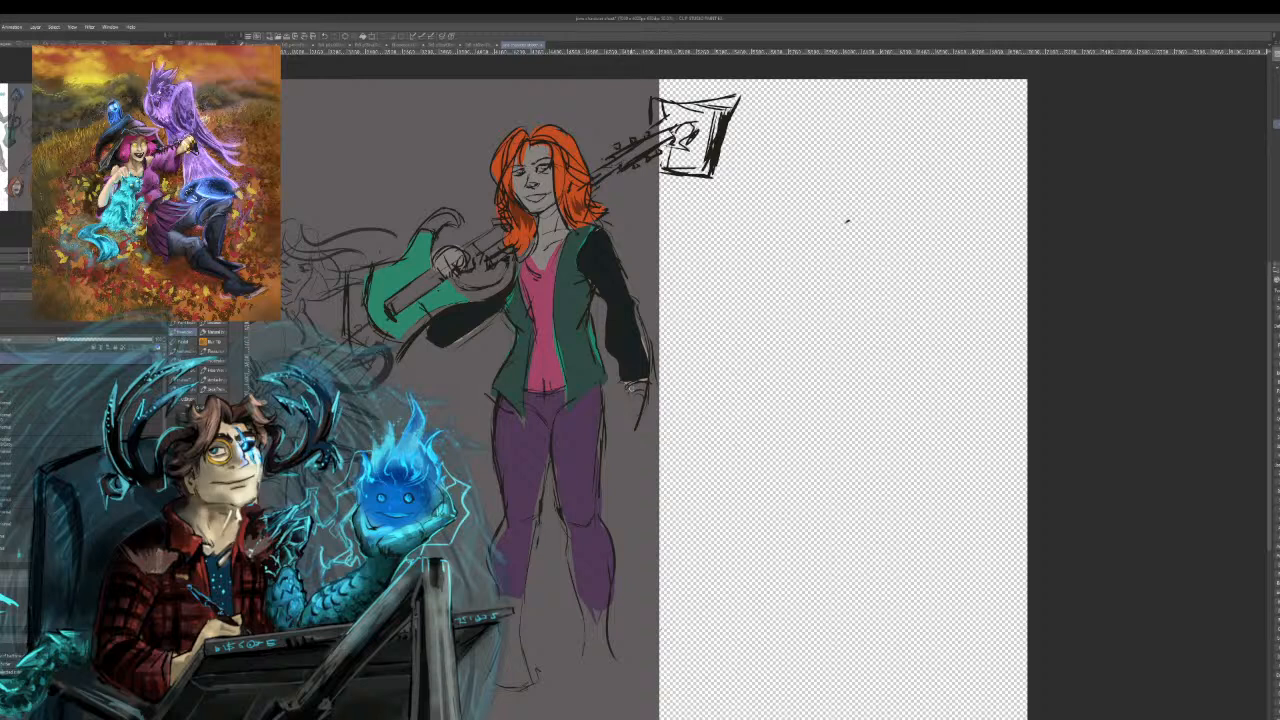
pyautogui.moveTo(648, 386); pyautogui.dragTo(672, 408)
pyautogui.hotkey('ctrl', 'z')
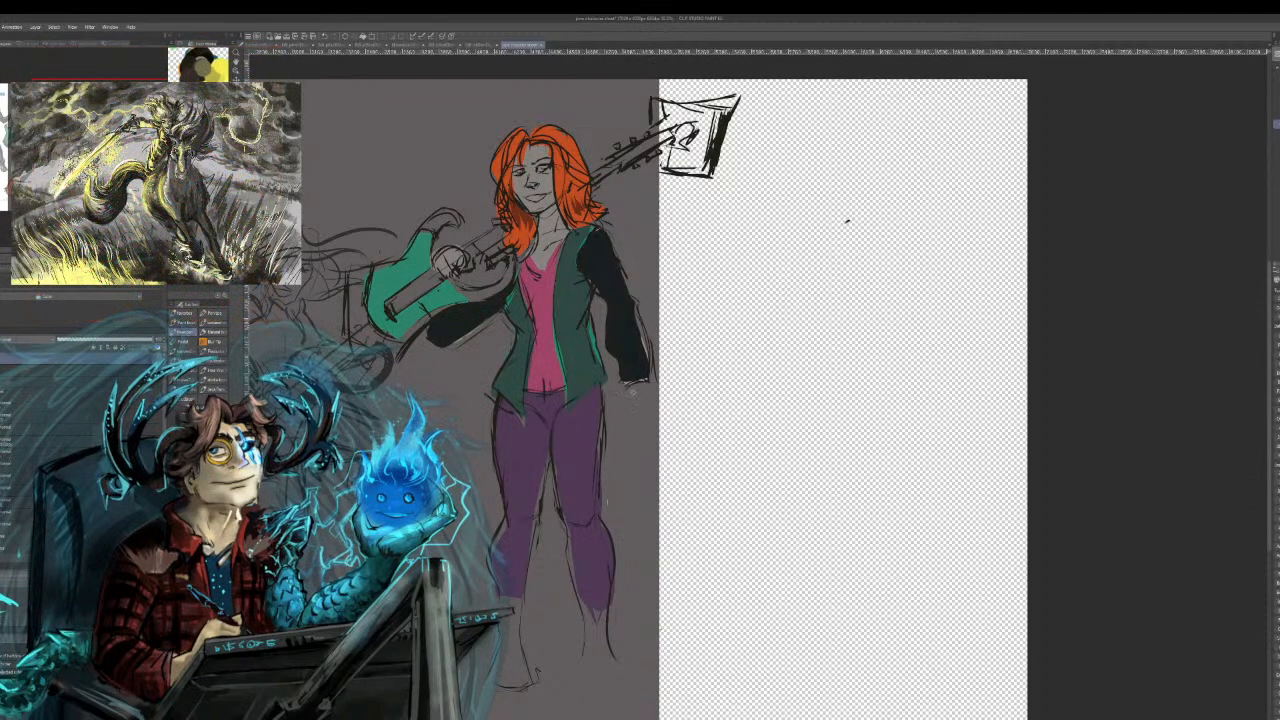
pyautogui.moveTo(636, 393); pyautogui.dragTo(640, 411)
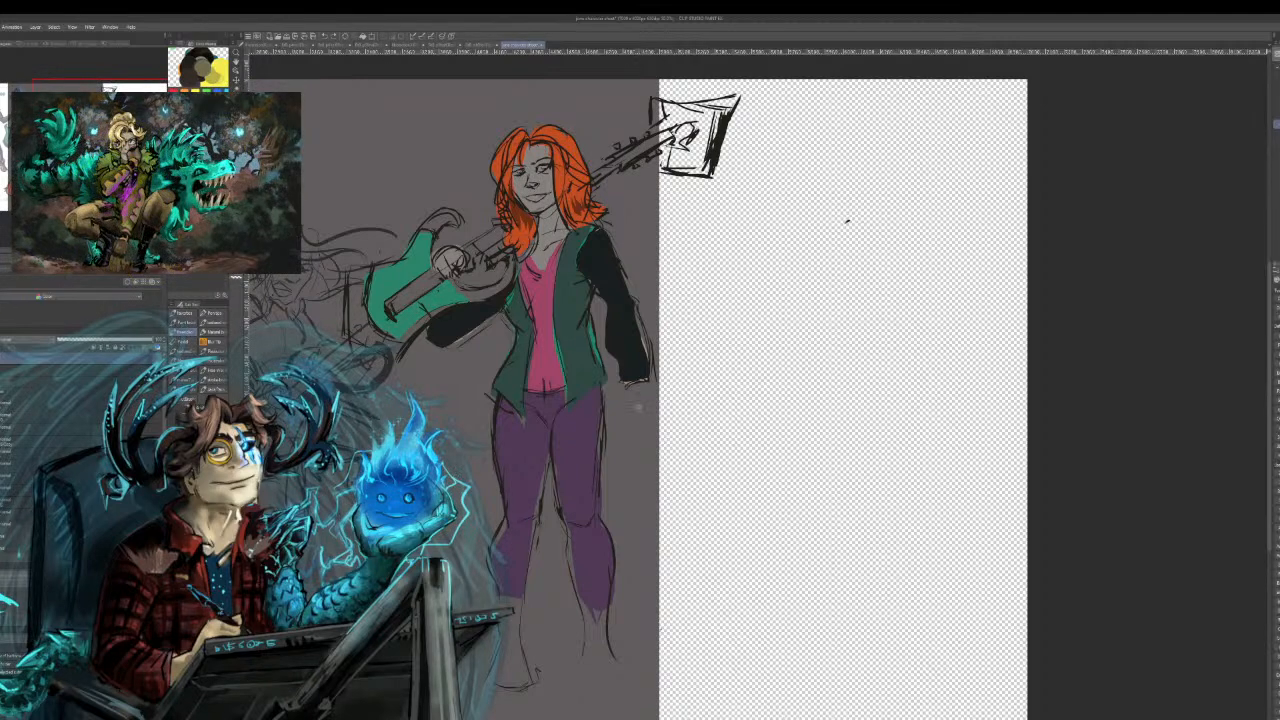
pyautogui.moveTo(644, 392); pyautogui.dragTo(642, 419)
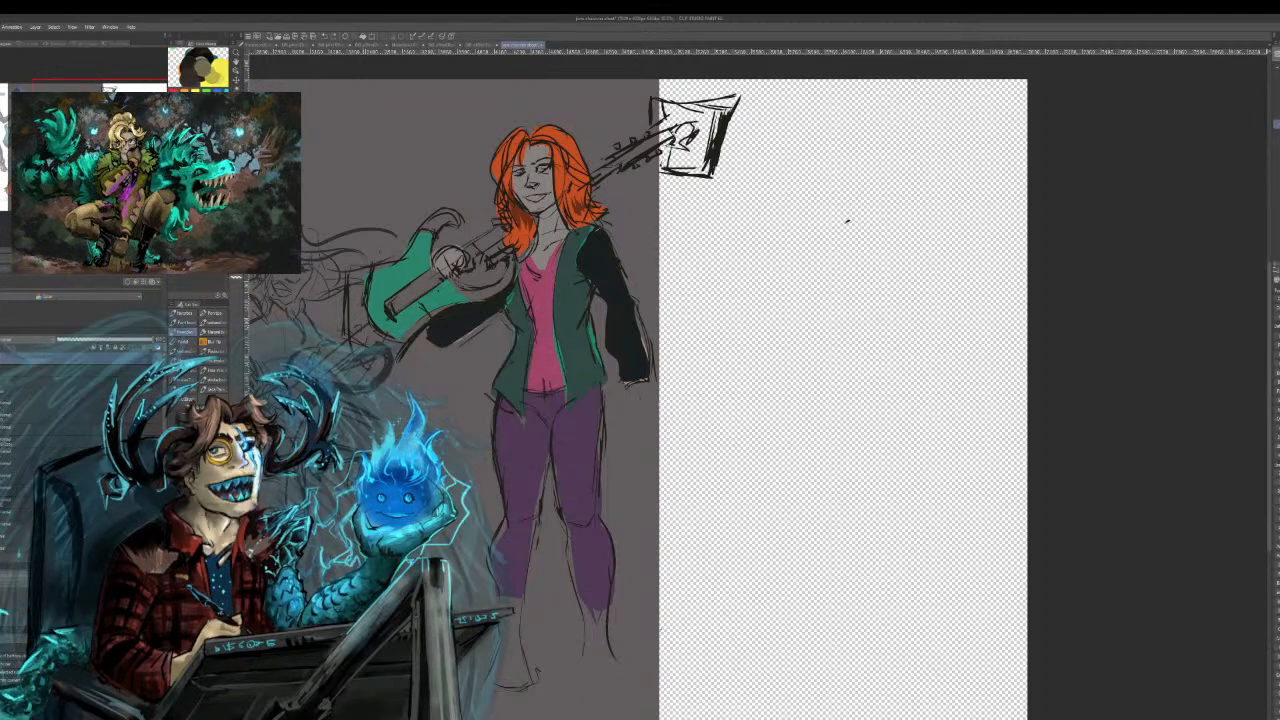
# Fade the rough sketch lines and draw clean dark outlines over the woman's eyes and eyebrows.
pyautogui.hotkey('ctrl', '+')
pyautogui.hotkey('ctrl', '+')
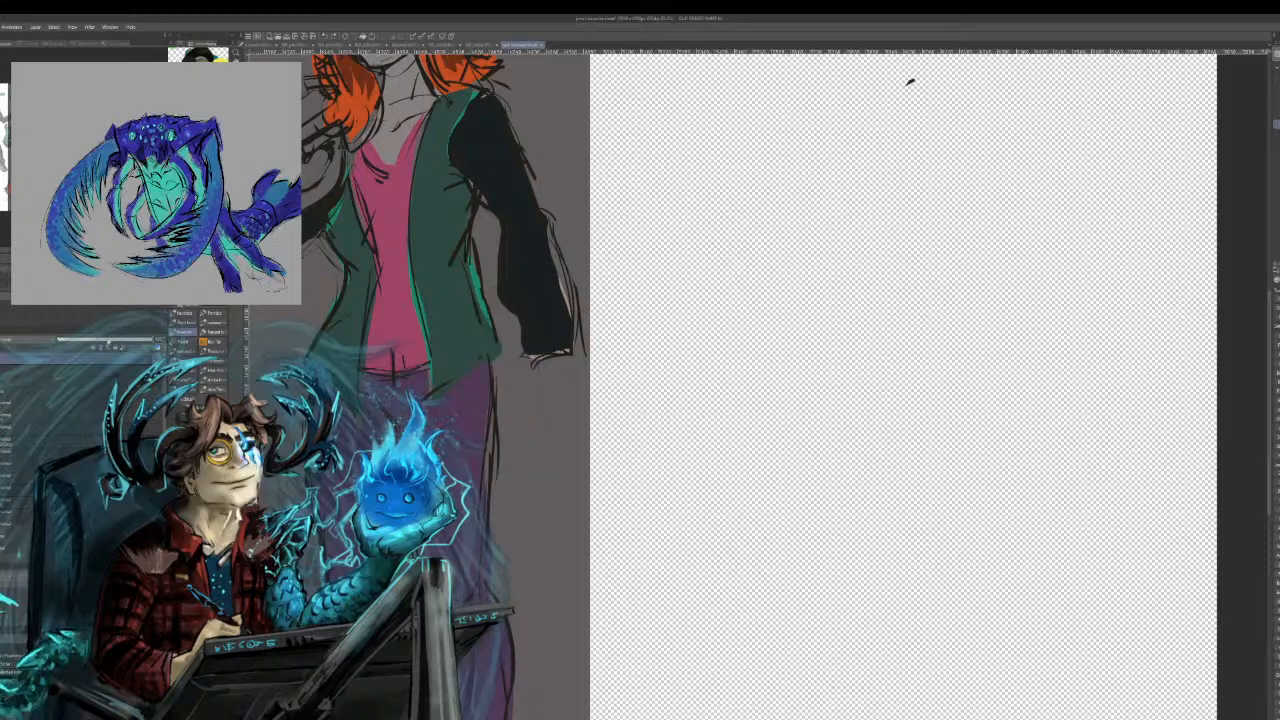
pyautogui.moveTo(910, 82)
pyautogui.mouseDown()
pyautogui.moveTo(931, 286)
pyautogui.moveTo(998, 330)
pyautogui.mouseUp()
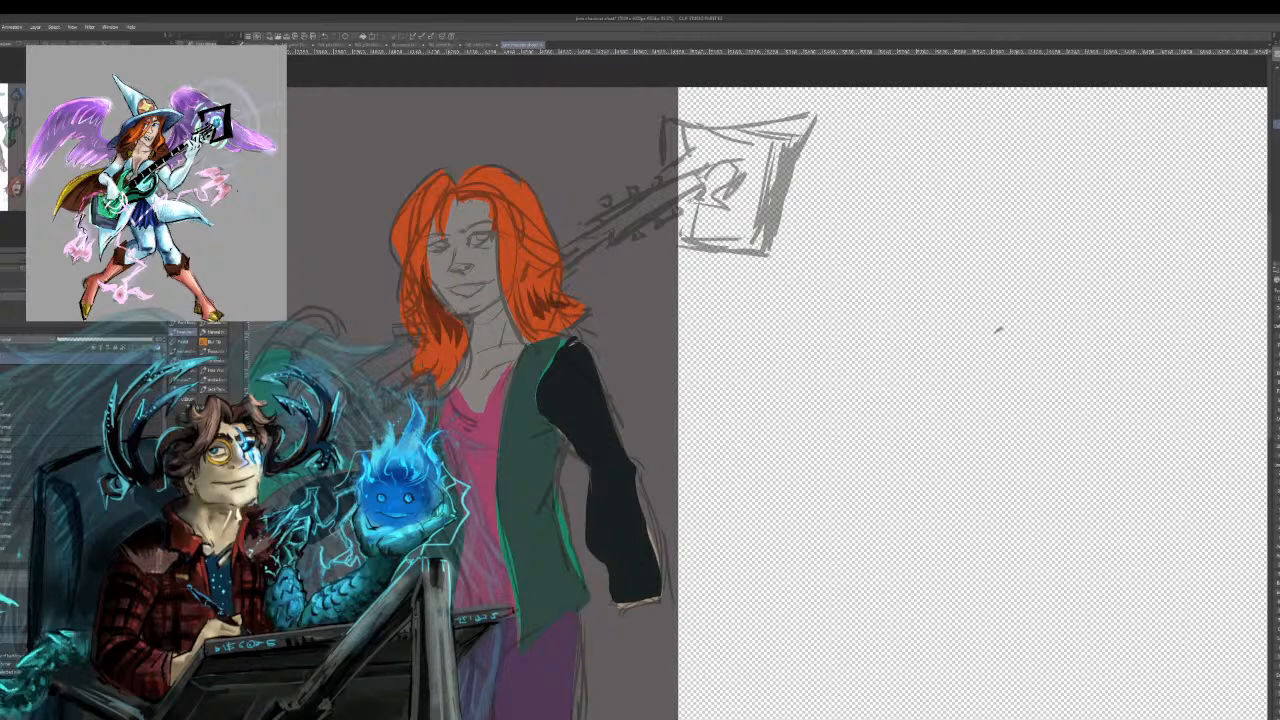
pyautogui.hotkey('ctrl', '+')
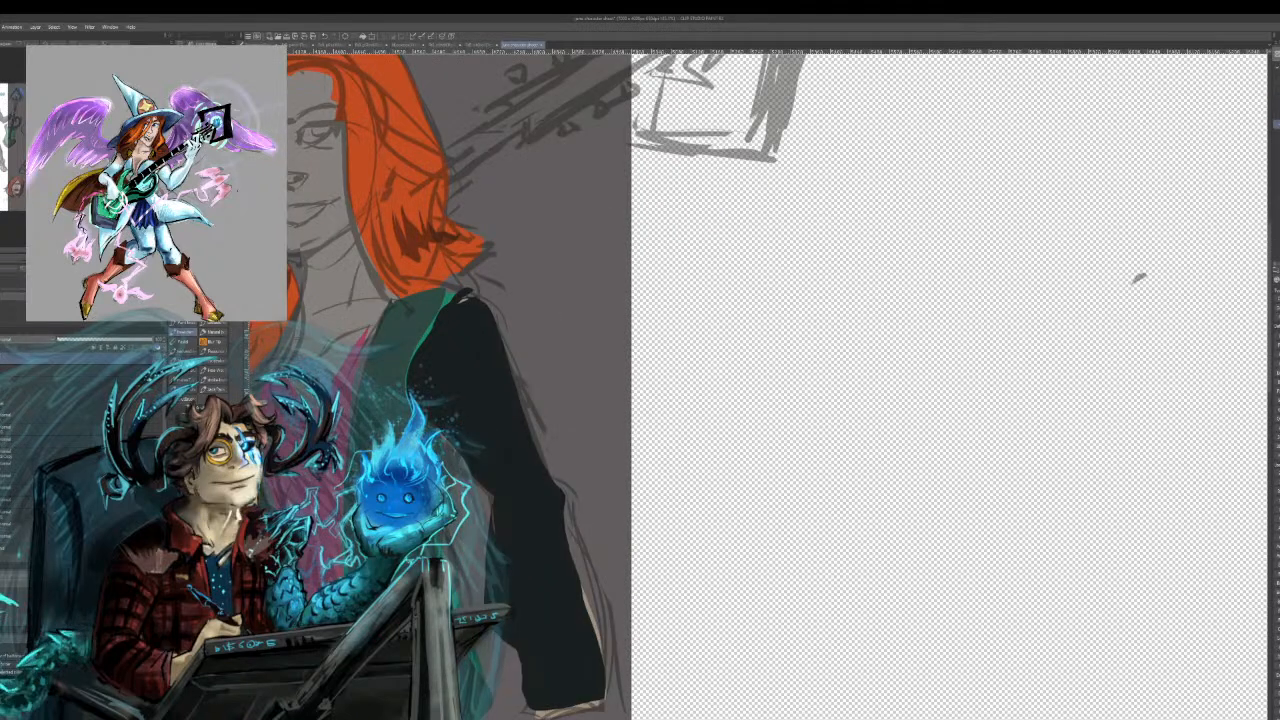
pyautogui.hotkey('ctrl', '+')
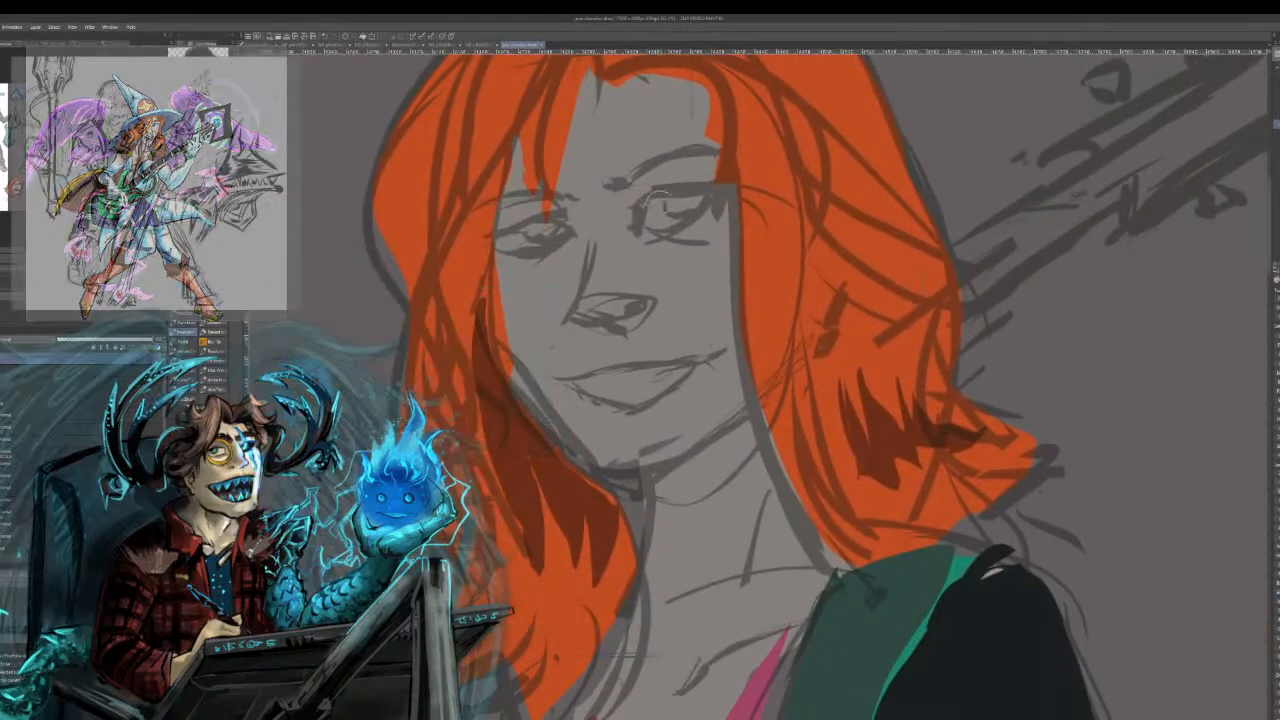
pyautogui.moveTo(645, 205)
pyautogui.mouseDown()
pyautogui.moveTo(639, 234)
pyautogui.moveTo(677, 188)
pyautogui.moveTo(755, 180)
pyautogui.moveTo(674, 223)
pyautogui.moveTo(704, 213)
pyautogui.mouseUp()
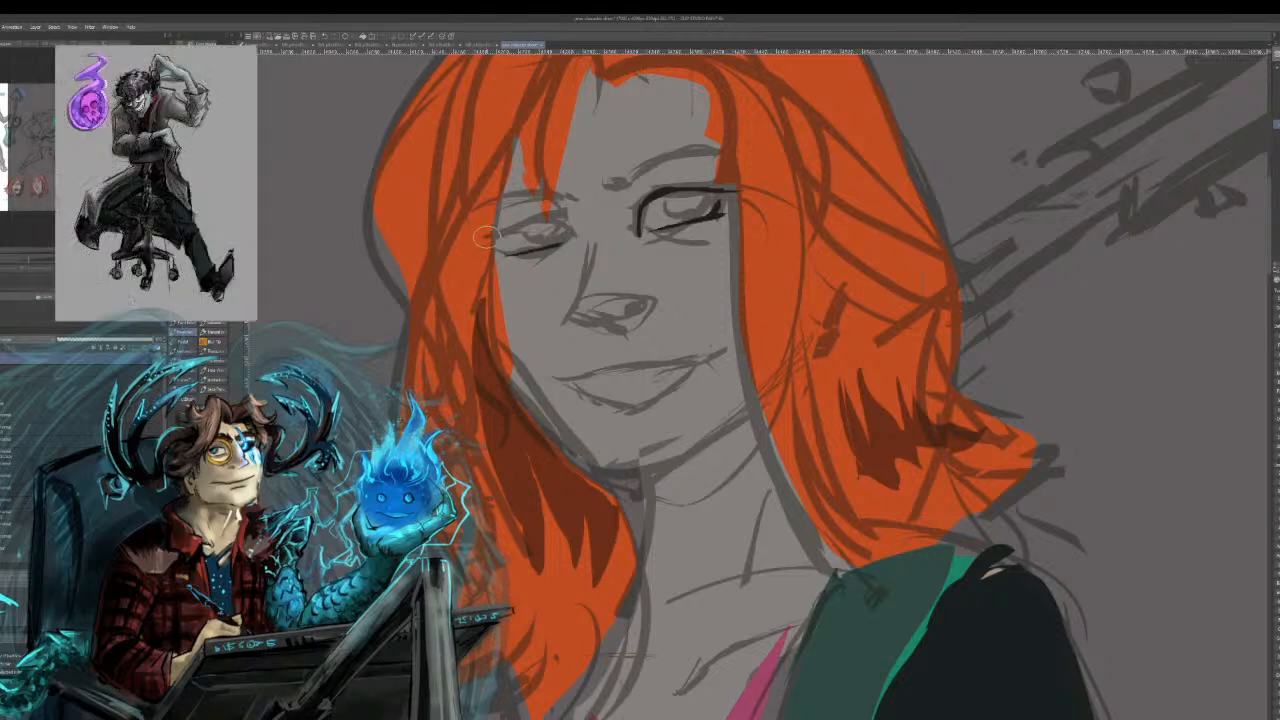
pyautogui.moveTo(510, 226); pyautogui.dragTo(564, 234)
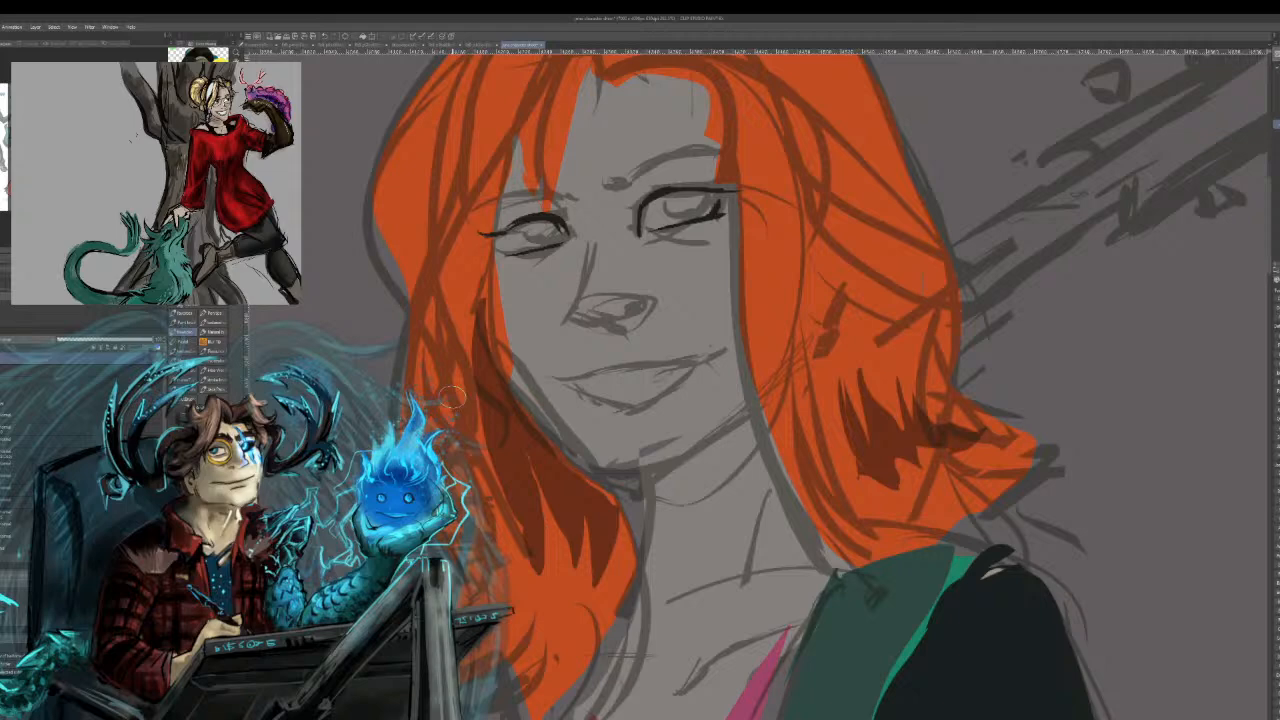
pyautogui.moveTo(465, 208)
pyautogui.mouseDown()
pyautogui.moveTo(568, 195)
pyautogui.moveTo(483, 207)
pyautogui.mouseUp()
pyautogui.moveTo(605, 182)
pyautogui.mouseDown()
pyautogui.moveTo(689, 152)
pyautogui.moveTo(728, 158)
pyautogui.mouseUp()
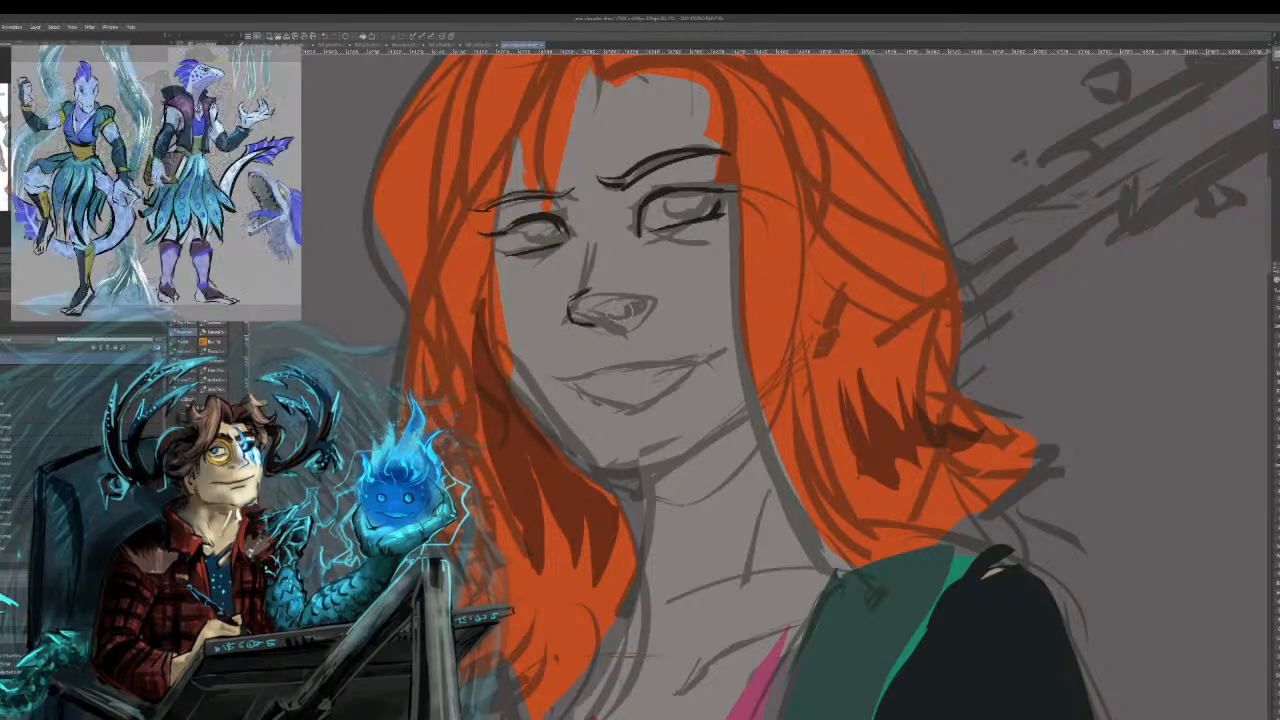
# Draw clean dark lines for the bridge of the woman's nose and the outline of her lips.
pyautogui.moveTo(593, 214); pyautogui.dragTo(583, 288)
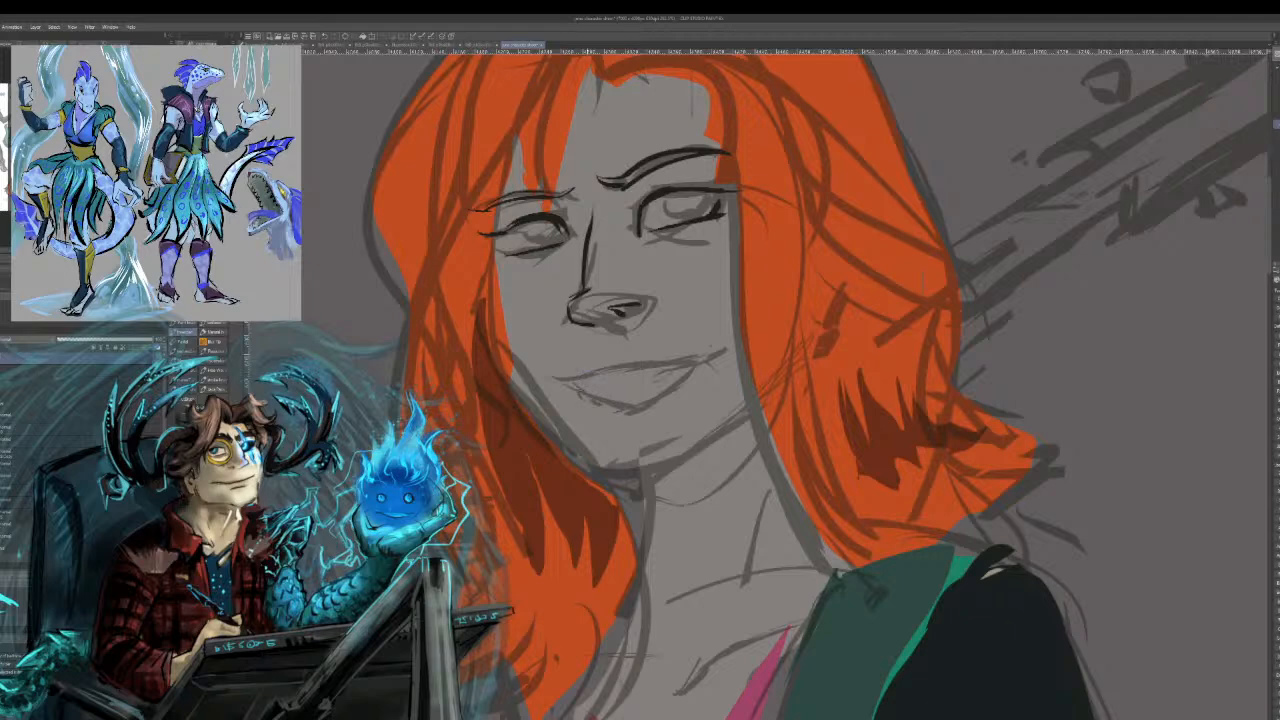
pyautogui.hotkey('ctrl', 'z')
pyautogui.moveTo(586, 372)
pyautogui.mouseDown()
pyautogui.moveTo(684, 356)
pyautogui.moveTo(650, 398)
pyautogui.moveTo(598, 400)
pyautogui.mouseUp()
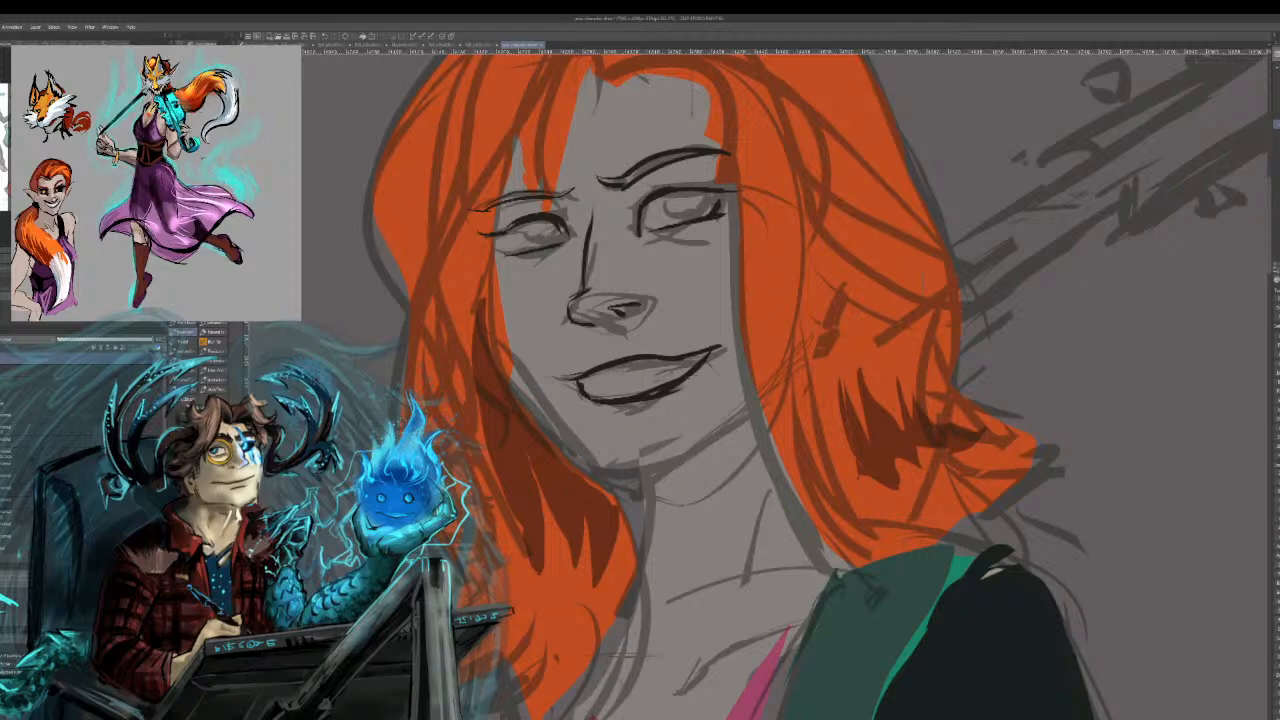
# Draw clean dark lines under the woman's lower lip and along her chin, jaw and far cheek.
pyautogui.moveTo(593, 469); pyautogui.dragTo(645, 478)
pyautogui.moveTo(574, 444)
pyautogui.mouseDown()
pyautogui.moveTo(592, 470)
pyautogui.moveTo(628, 482)
pyautogui.moveTo(742, 427)
pyautogui.mouseUp()
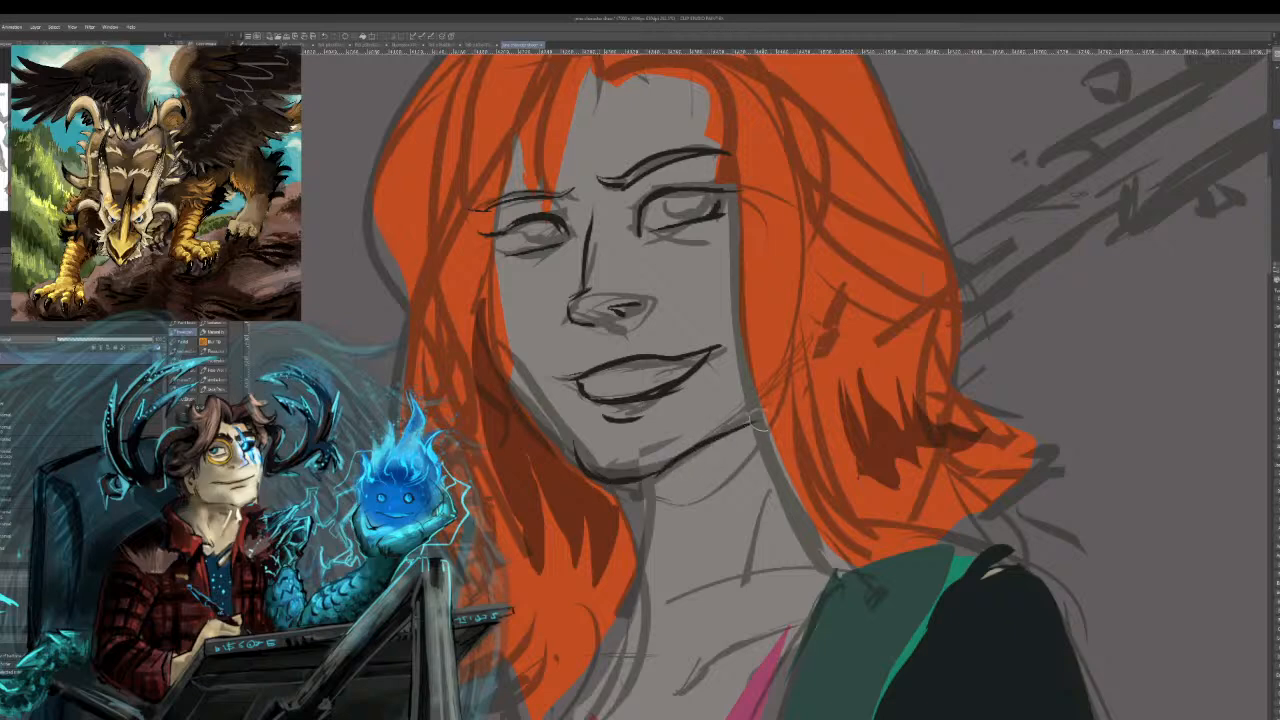
pyautogui.moveTo(475, 248)
pyautogui.mouseDown()
pyautogui.moveTo(473, 297)
pyautogui.moveTo(474, 279)
pyautogui.moveTo(579, 466)
pyautogui.moveTo(540, 398)
pyautogui.mouseUp()
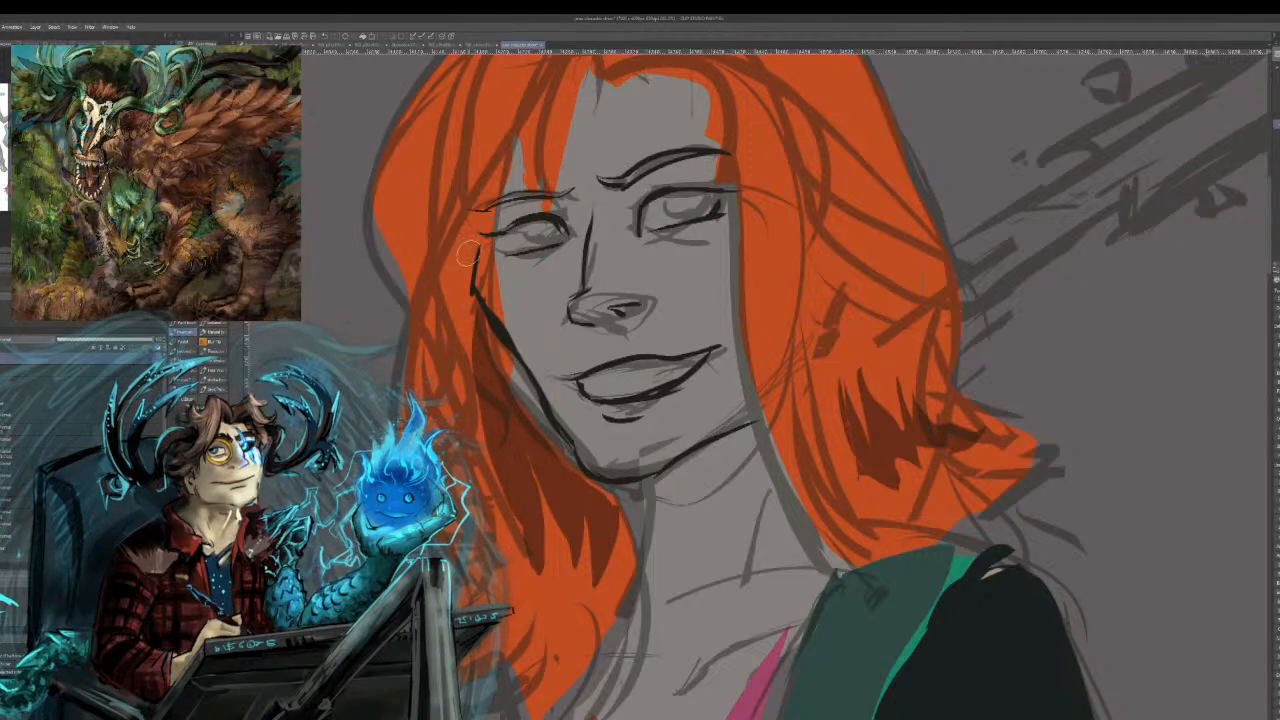
pyautogui.moveTo(524, 102); pyautogui.dragTo(520, 490)
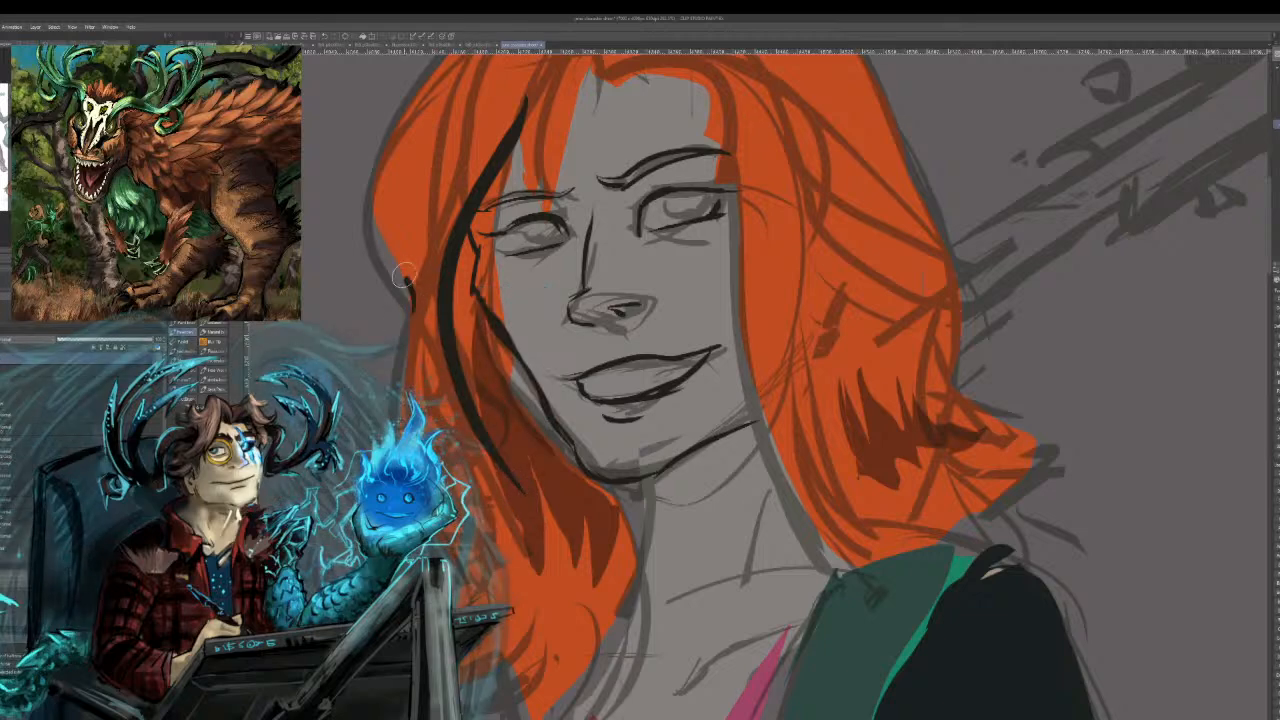
pyautogui.moveTo(410, 302); pyautogui.dragTo(440, 74)
pyautogui.moveTo(546, 192)
pyautogui.mouseDown()
pyautogui.moveTo(562, 64)
pyautogui.moveTo(568, 221)
pyautogui.moveTo(538, 273)
pyautogui.mouseUp()
pyautogui.hotkey('ctrl', 'z')
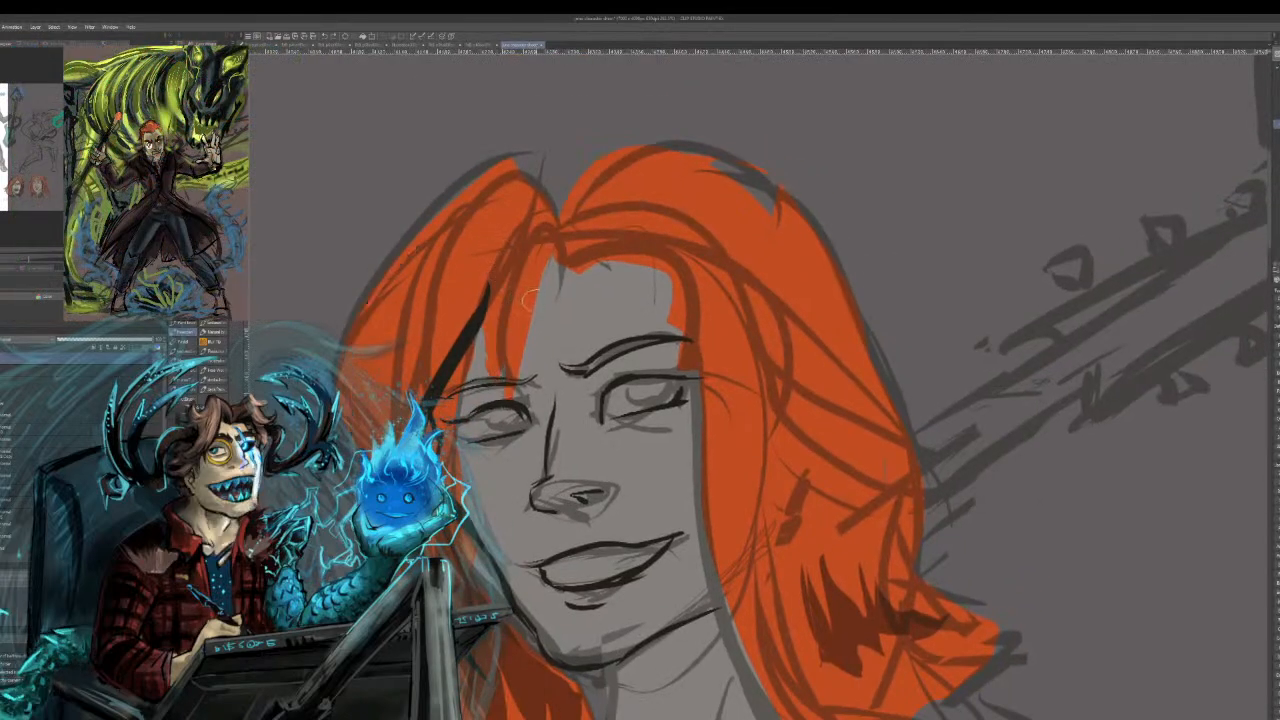
pyautogui.hotkey('ctrl', 'z')
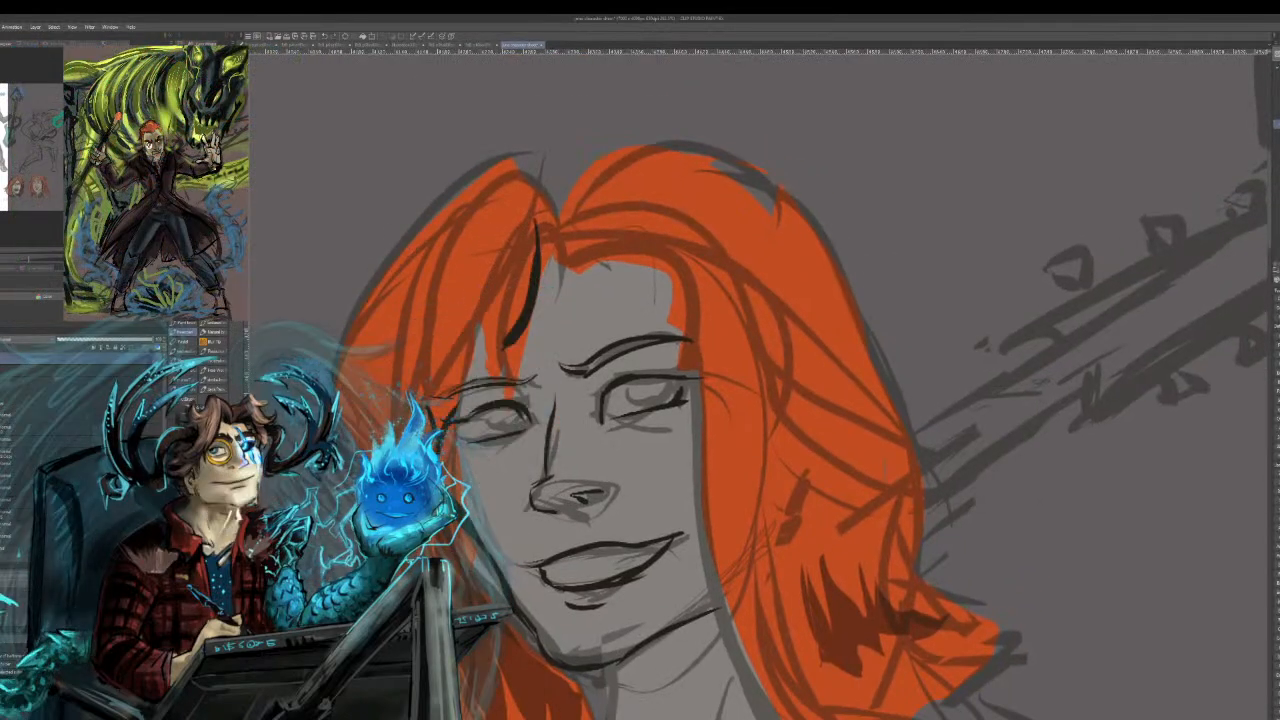
# Draw clean dark outlines over the parted front locks and the crown of the woman's hair.
pyautogui.moveTo(548, 268)
pyautogui.mouseDown()
pyautogui.moveTo(505, 240)
pyautogui.moveTo(432, 425)
pyautogui.moveTo(474, 251)
pyautogui.mouseUp()
pyautogui.moveTo(508, 205)
pyautogui.mouseDown()
pyautogui.moveTo(525, 205)
pyautogui.moveTo(565, 280)
pyautogui.mouseUp()
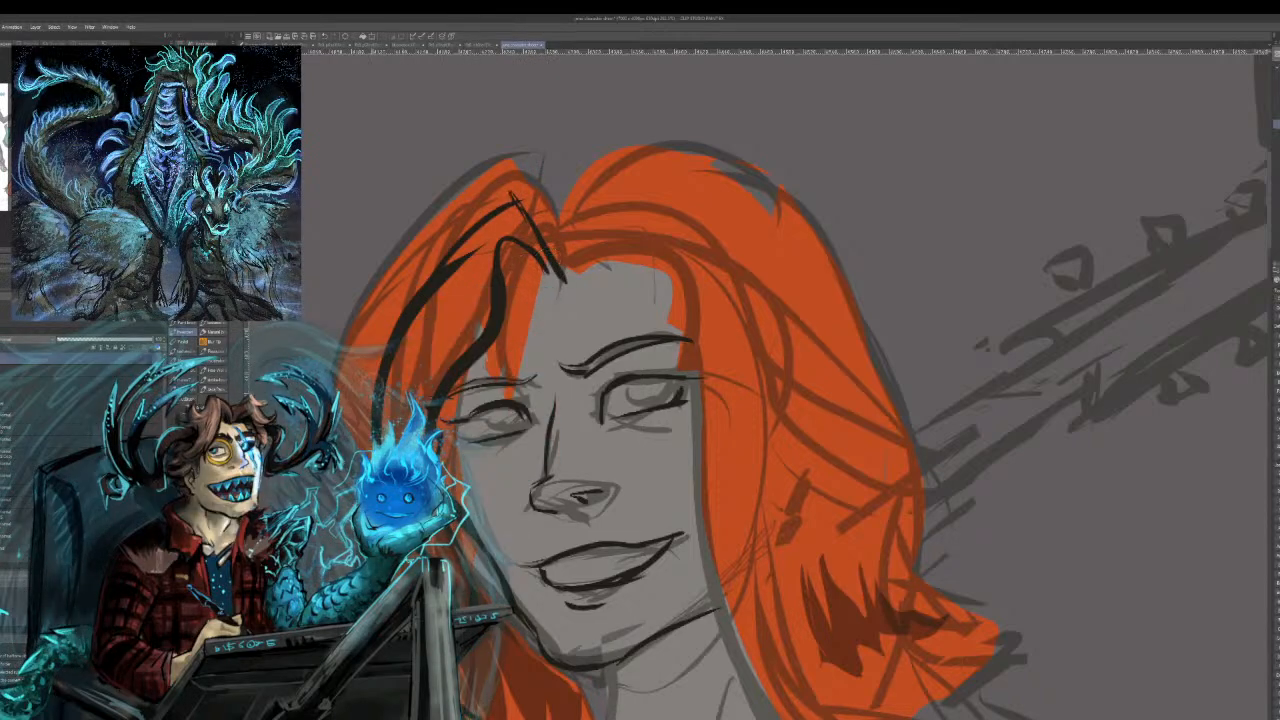
pyautogui.moveTo(356, 455)
pyautogui.mouseDown()
pyautogui.moveTo(392, 256)
pyautogui.moveTo(550, 150)
pyautogui.moveTo(584, 151)
pyautogui.moveTo(594, 167)
pyautogui.moveTo(700, 143)
pyautogui.mouseUp()
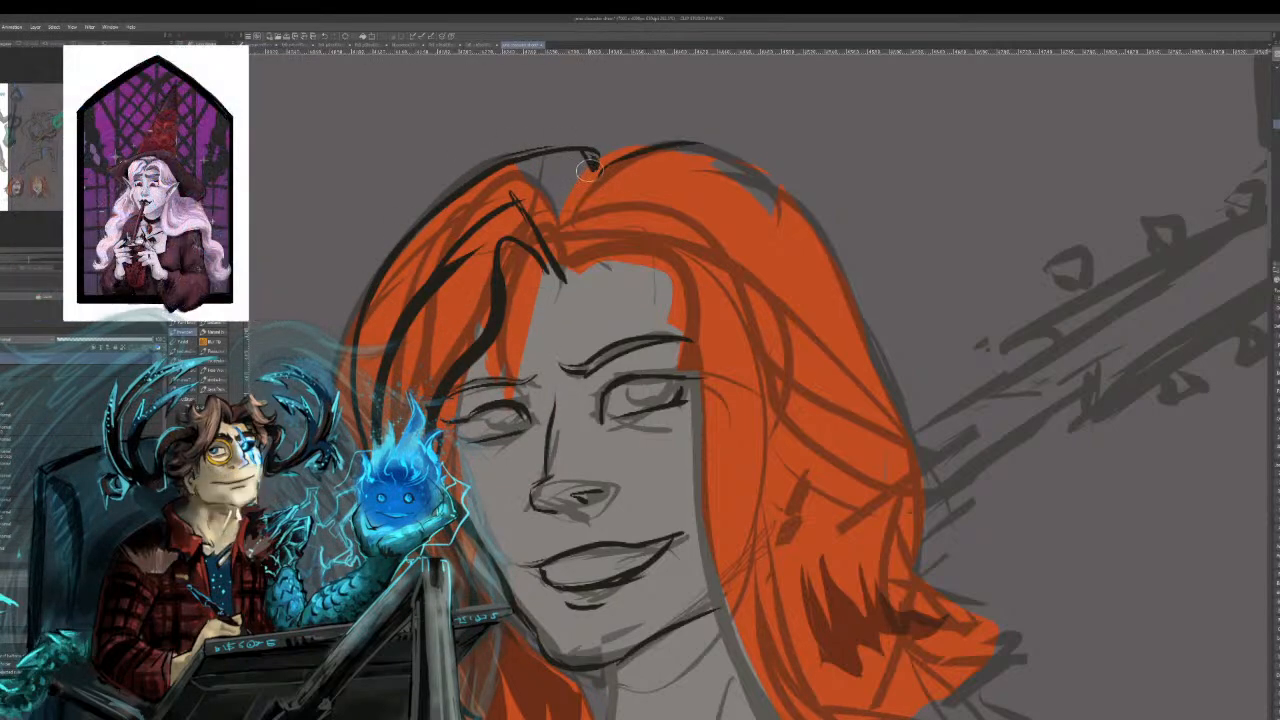
pyautogui.moveTo(590, 170)
pyautogui.mouseDown()
pyautogui.moveTo(785, 186)
pyautogui.moveTo(776, 218)
pyautogui.moveTo(818, 484)
pyautogui.mouseUp()
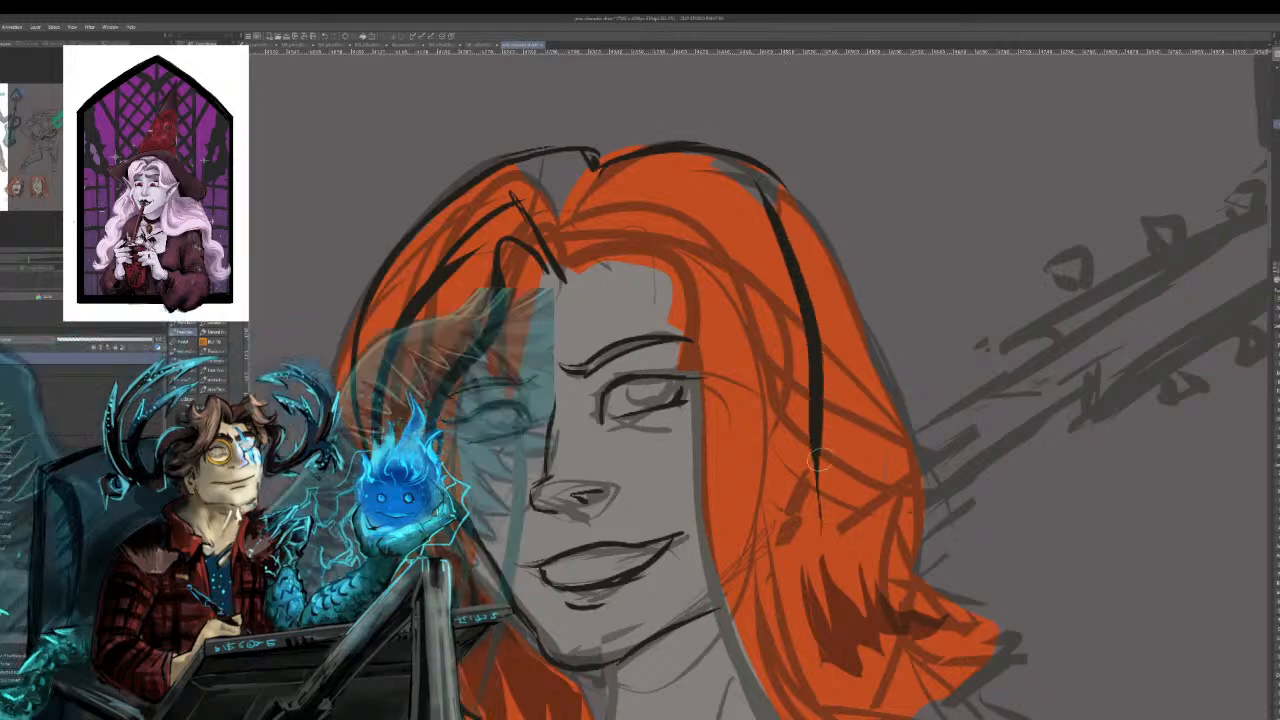
# Draw long tapered dark strands down the guitar side of the hair, ending in curled tips above the shoulder.
pyautogui.moveTo(768, 192)
pyautogui.mouseDown()
pyautogui.moveTo(874, 456)
pyautogui.moveTo(866, 532)
pyautogui.mouseUp()
pyautogui.moveTo(823, 242)
pyautogui.mouseDown()
pyautogui.moveTo(911, 507)
pyautogui.moveTo(898, 484)
pyautogui.moveTo(884, 630)
pyautogui.moveTo(909, 642)
pyautogui.moveTo(884, 552)
pyautogui.moveTo(970, 712)
pyautogui.mouseUp()
pyautogui.moveTo(895, 605); pyautogui.dragTo(970, 710)
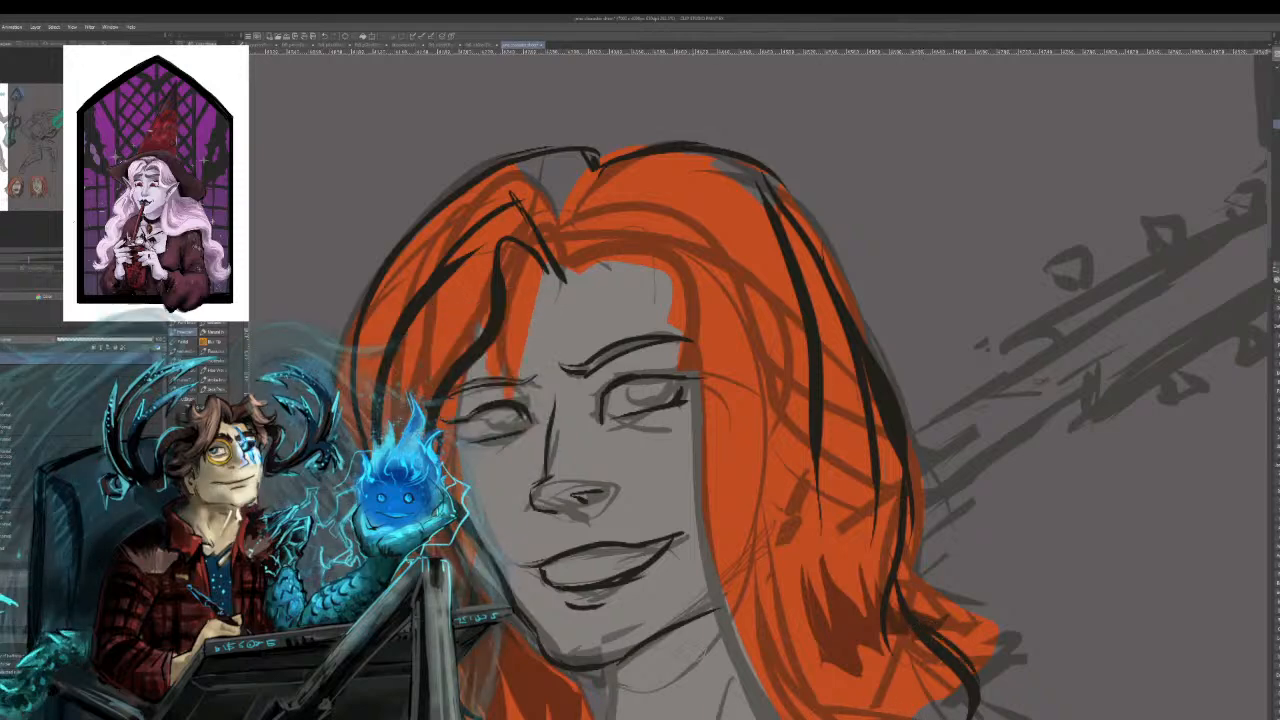
pyautogui.moveTo(900, 620); pyautogui.dragTo(690, 222)
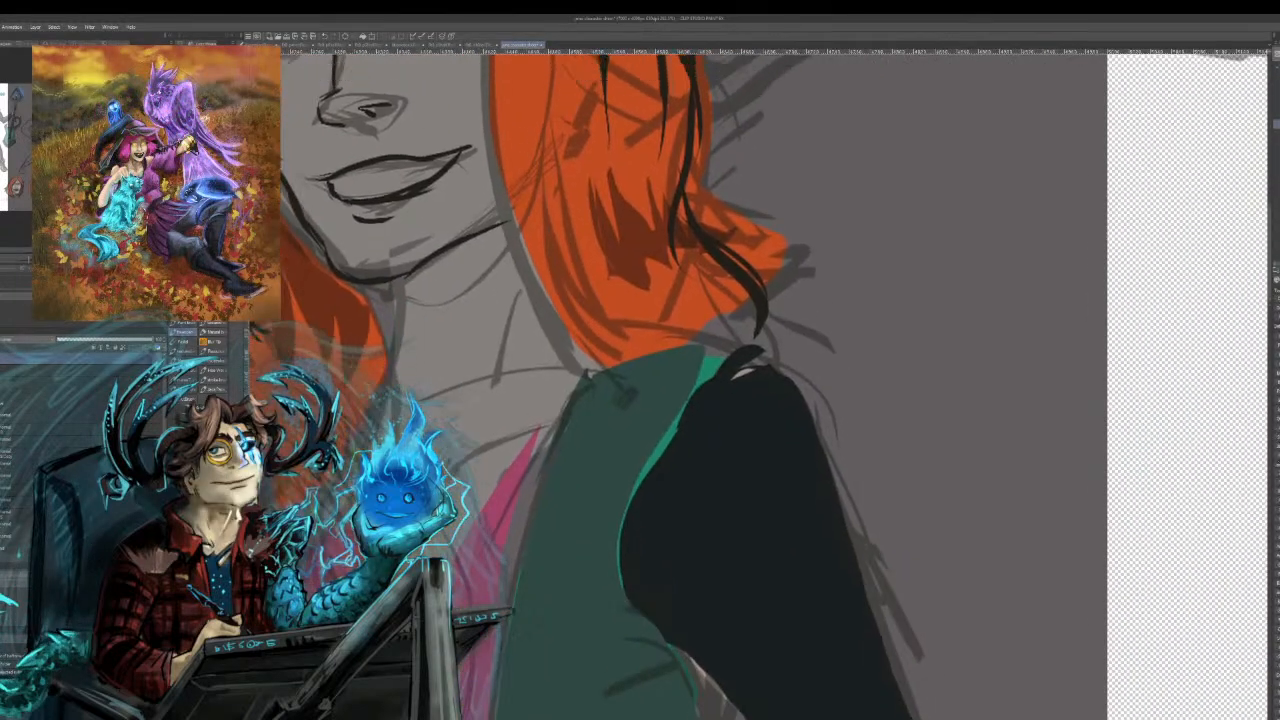
pyautogui.moveTo(760, 340); pyautogui.dragTo(697, 603)
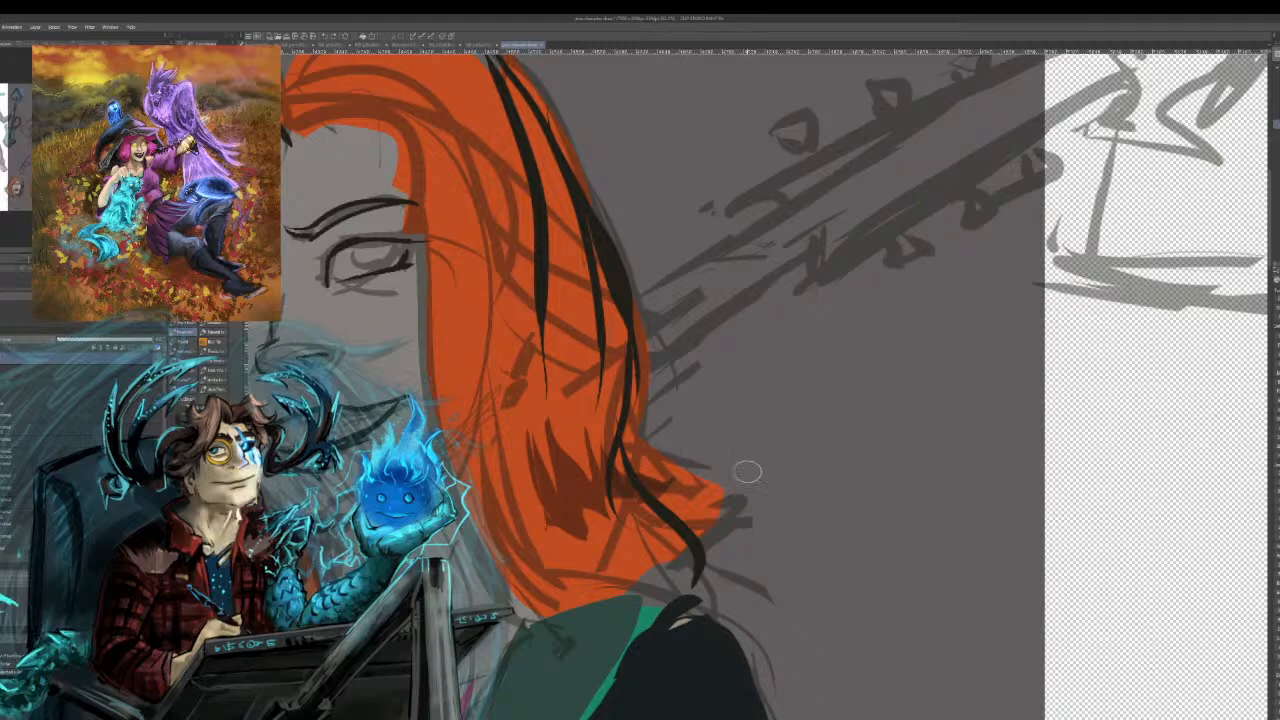
pyautogui.moveTo(630, 436)
pyautogui.mouseDown()
pyautogui.moveTo(723, 568)
pyautogui.moveTo(716, 615)
pyautogui.moveTo(540, 632)
pyautogui.moveTo(475, 655)
pyautogui.mouseUp()
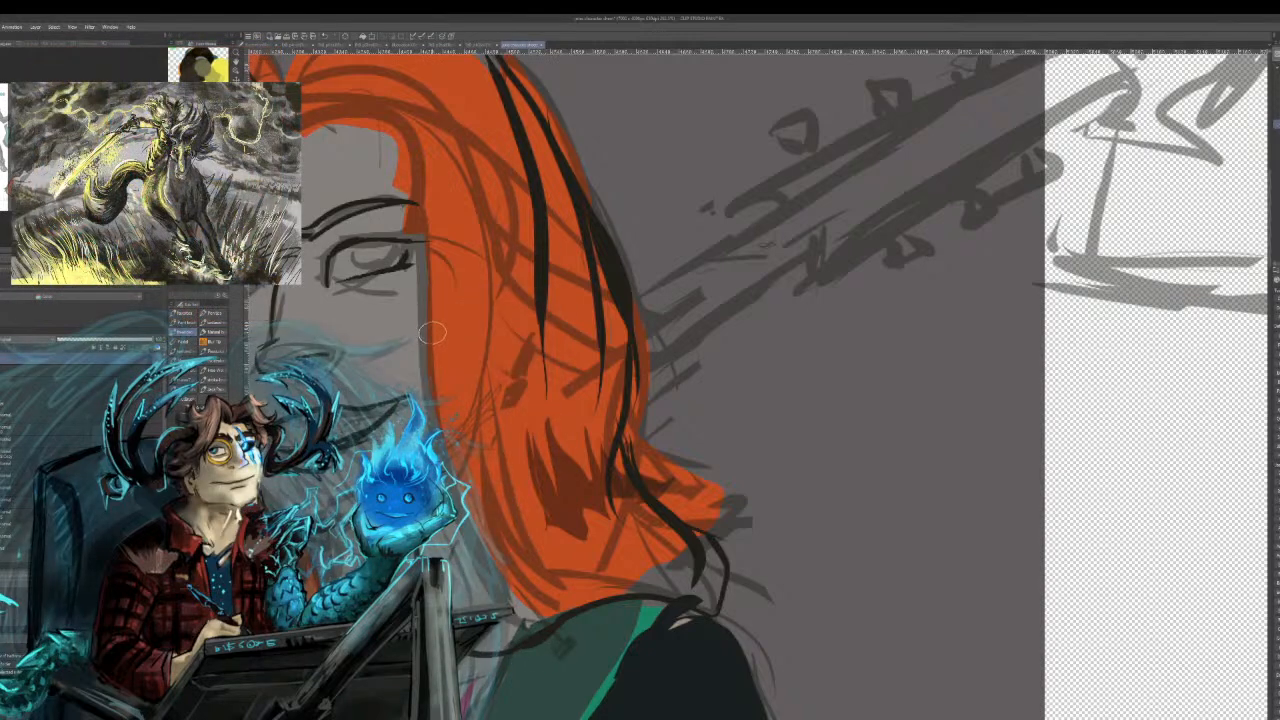
# Add short dark strands to the hair ends beside the neck and above the green garment, undoing the unwanted strokes.
pyautogui.moveTo(485, 652)
pyautogui.mouseDown()
pyautogui.moveTo(498, 505)
pyautogui.moveTo(505, 532)
pyautogui.mouseUp()
pyautogui.moveTo(505, 666)
pyautogui.mouseDown()
pyautogui.moveTo(570, 585)
pyautogui.moveTo(580, 488)
pyautogui.mouseUp()
pyautogui.moveTo(574, 552); pyautogui.dragTo(530, 638)
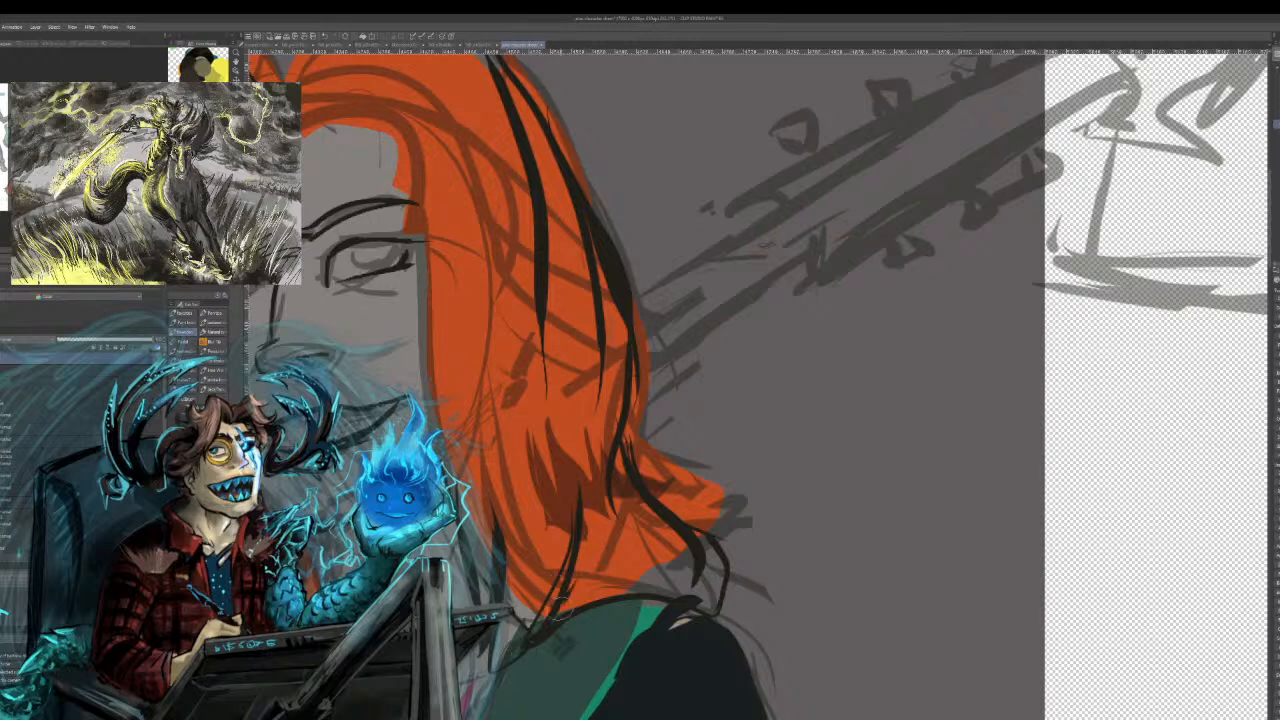
pyautogui.moveTo(598, 582); pyautogui.dragTo(630, 530)
pyautogui.moveTo(632, 602); pyautogui.dragTo(658, 516)
pyautogui.hotkey('ctrl', 'z')
pyautogui.hotkey('ctrl', 'z')
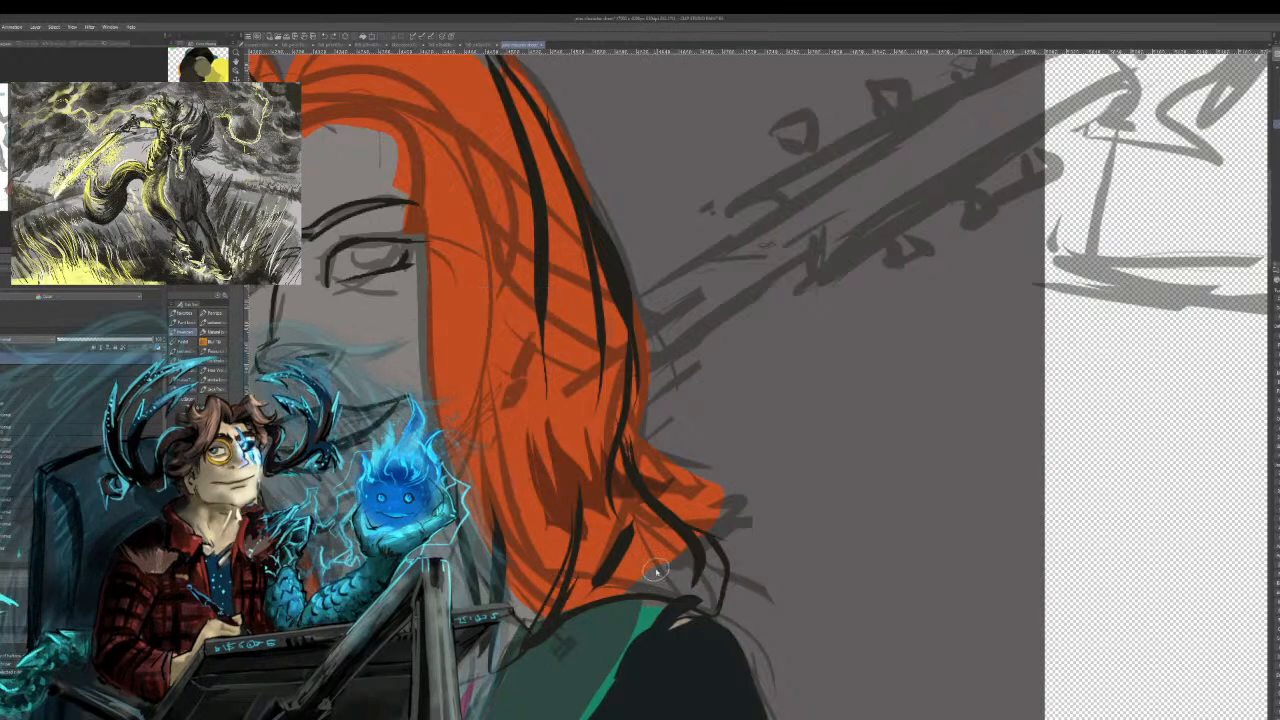
# Draw wavy dark strands along the outer edge of the lower hair lock on the side away from the guitar.
pyautogui.moveTo(578, 596)
pyautogui.mouseDown()
pyautogui.moveTo(890, 411)
pyautogui.moveTo(966, 449)
pyautogui.mouseUp()
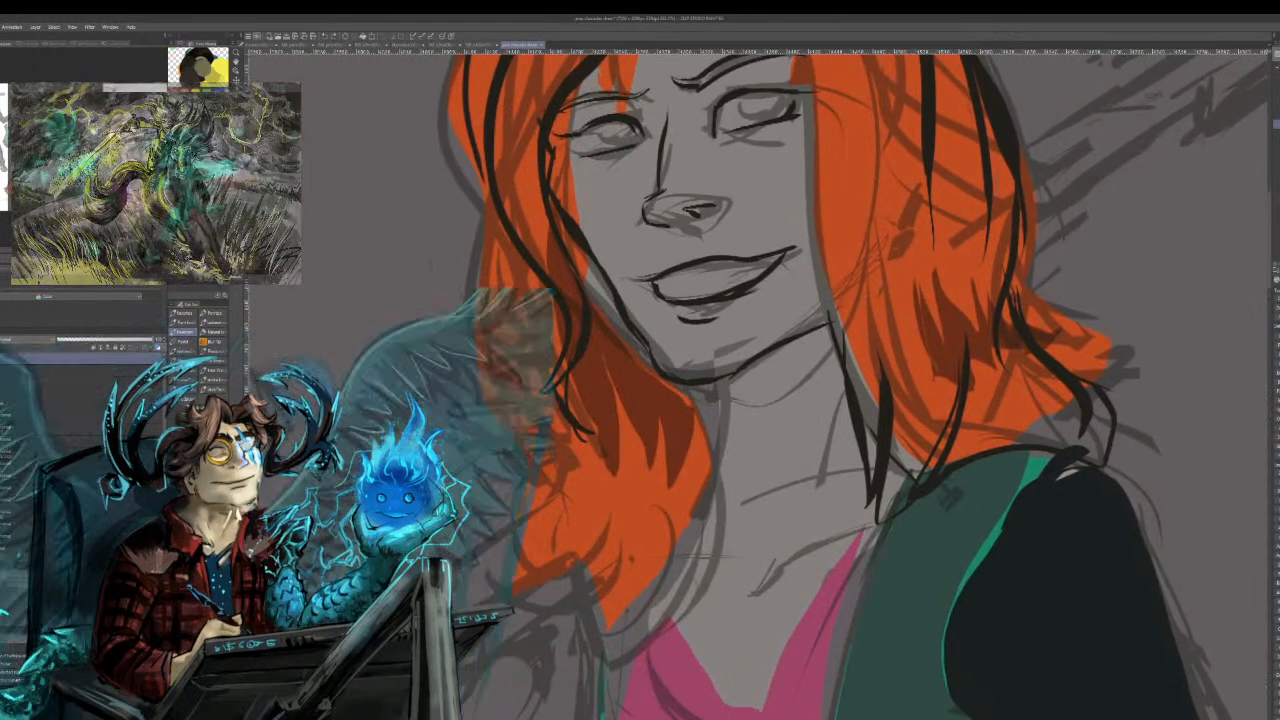
pyautogui.moveTo(559, 398); pyautogui.dragTo(572, 473)
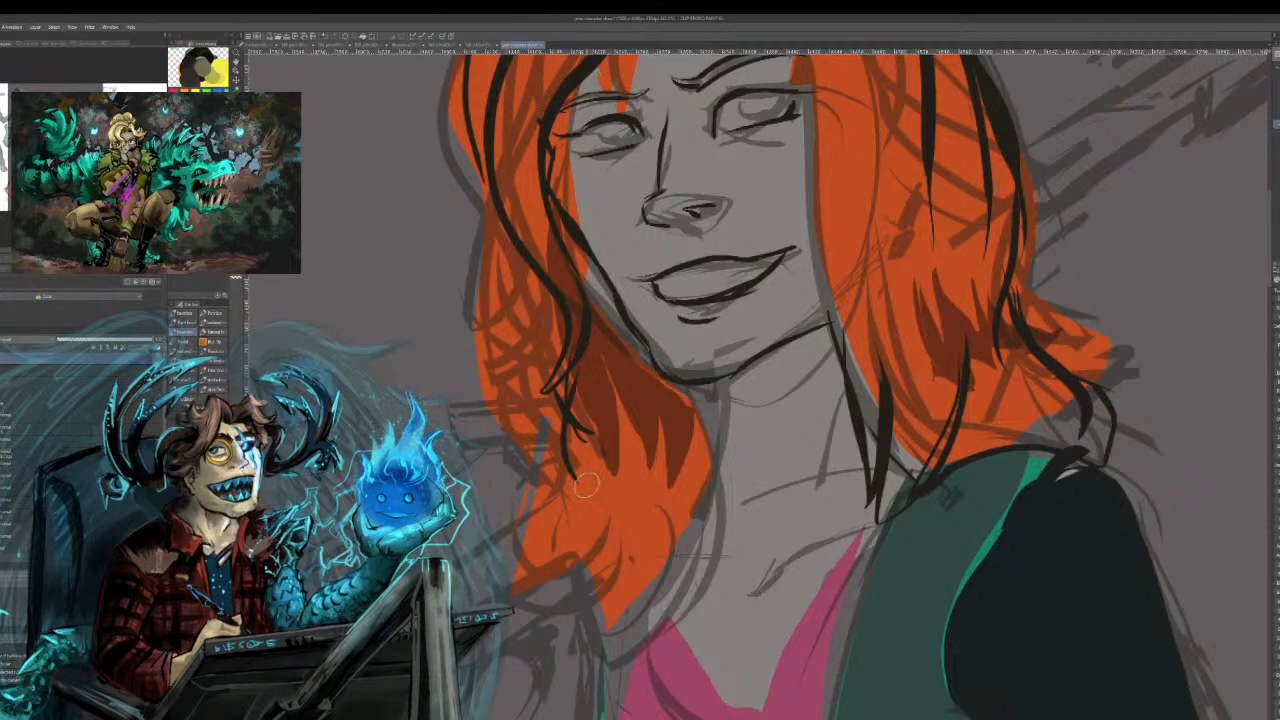
pyautogui.hotkey('ctrl', 'z')
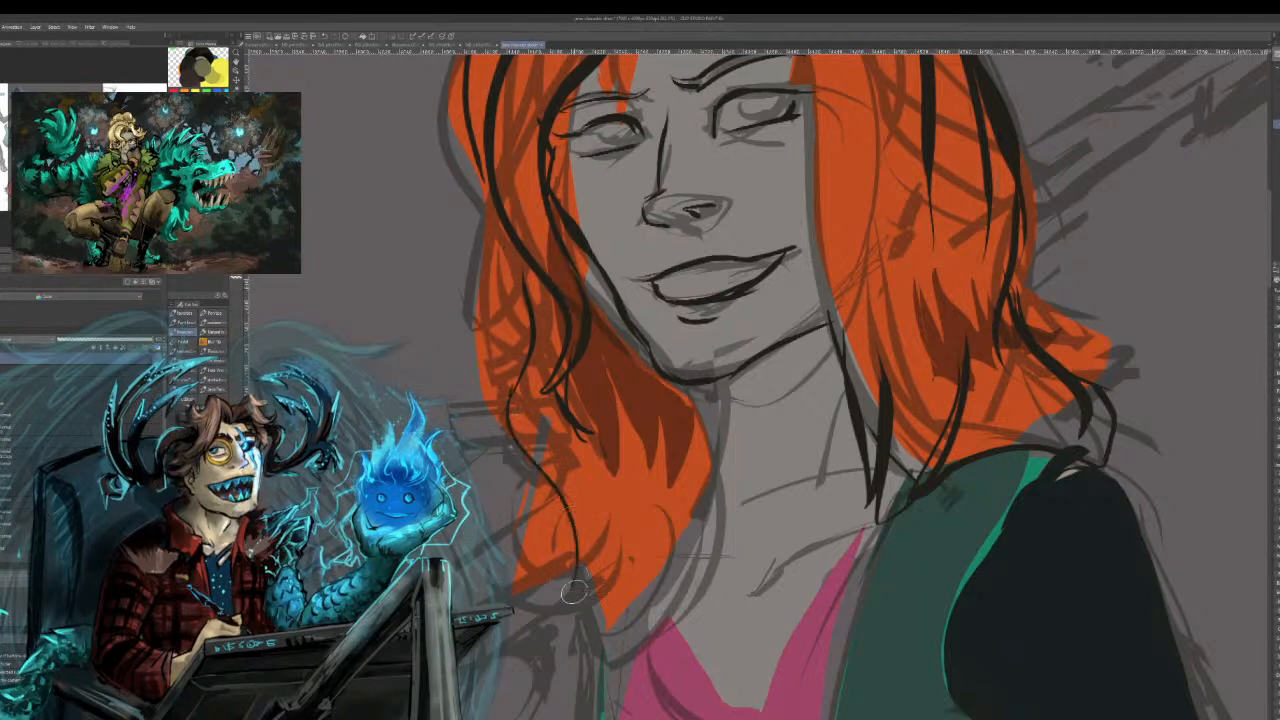
pyautogui.moveTo(594, 447); pyautogui.dragTo(568, 558)
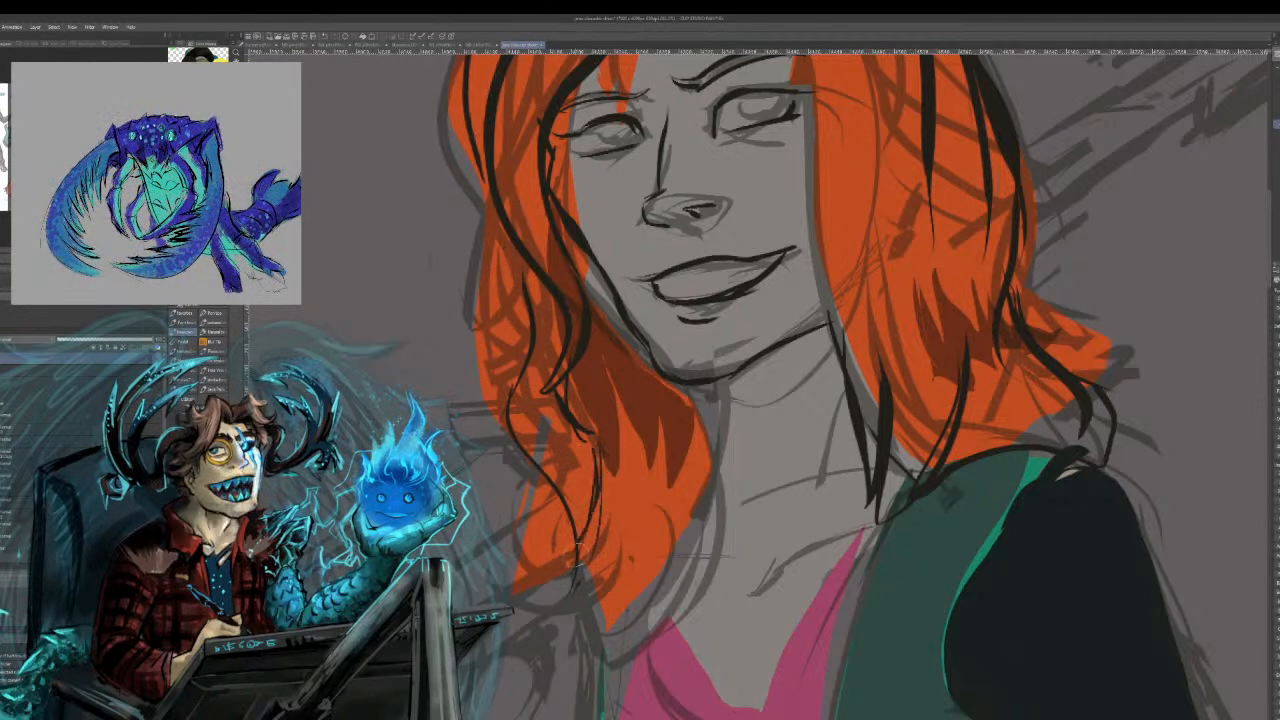
pyautogui.moveTo(606, 480); pyautogui.dragTo(589, 590)
# Define the inner strands and pointed tips of that lower lock with curved dark lines down to the chest.
pyautogui.moveTo(615, 562)
pyautogui.mouseDown()
pyautogui.moveTo(640, 500)
pyautogui.moveTo(636, 438)
pyautogui.moveTo(658, 530)
pyautogui.mouseUp()
pyautogui.moveTo(679, 456); pyautogui.dragTo(636, 563)
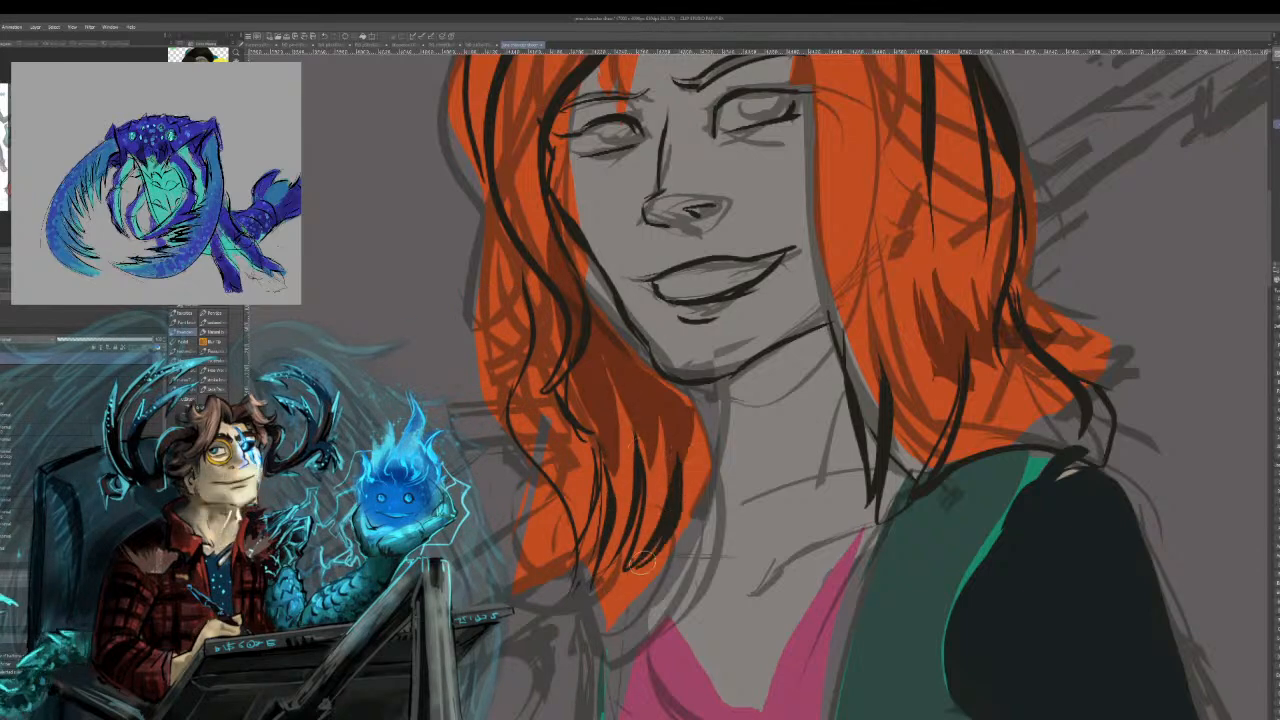
pyautogui.hotkey('ctrl', 'z')
pyautogui.moveTo(650, 432)
pyautogui.mouseDown()
pyautogui.moveTo(603, 550)
pyautogui.moveTo(648, 617)
pyautogui.mouseUp()
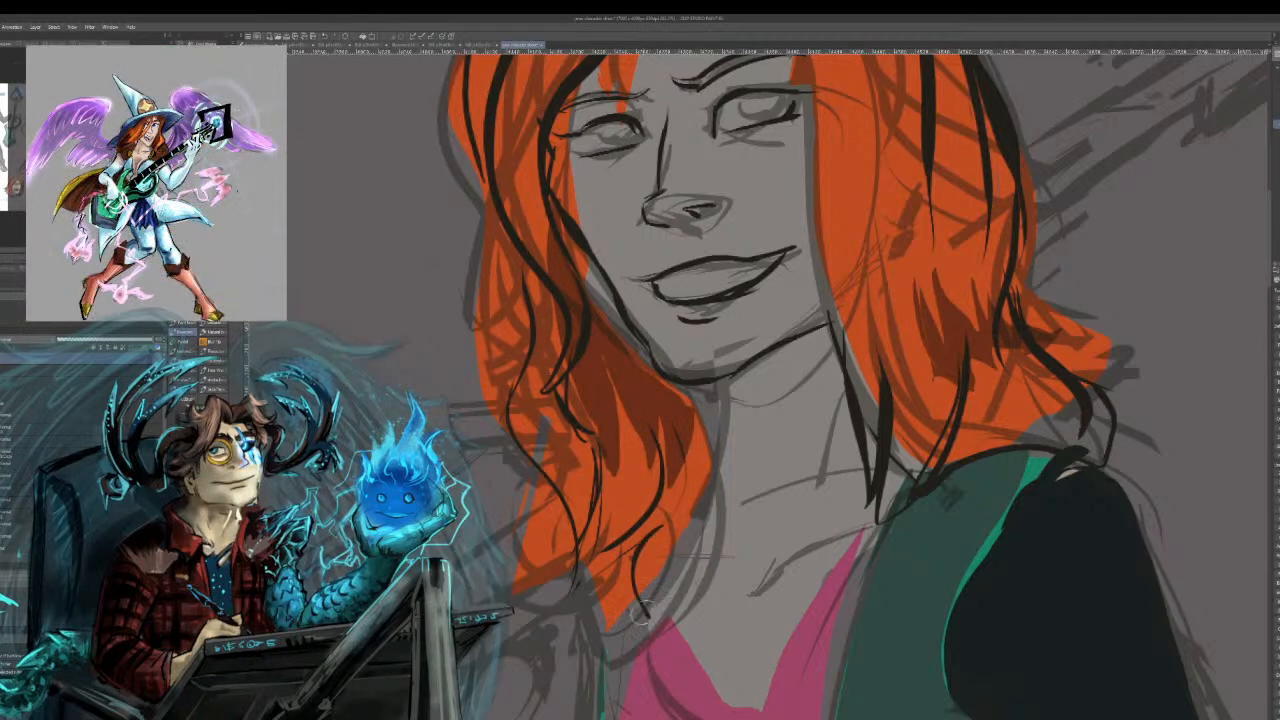
pyautogui.moveTo(589, 530); pyautogui.dragTo(622, 604)
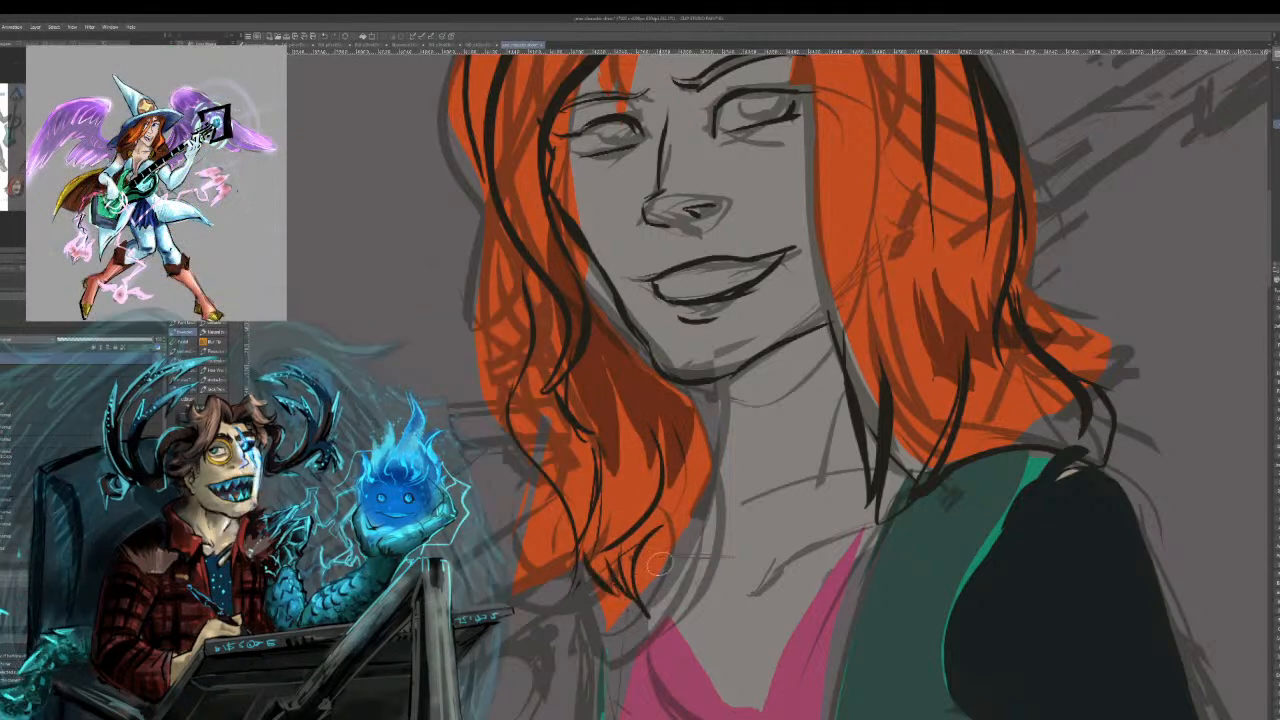
pyautogui.hotkey('ctrl', 'z')
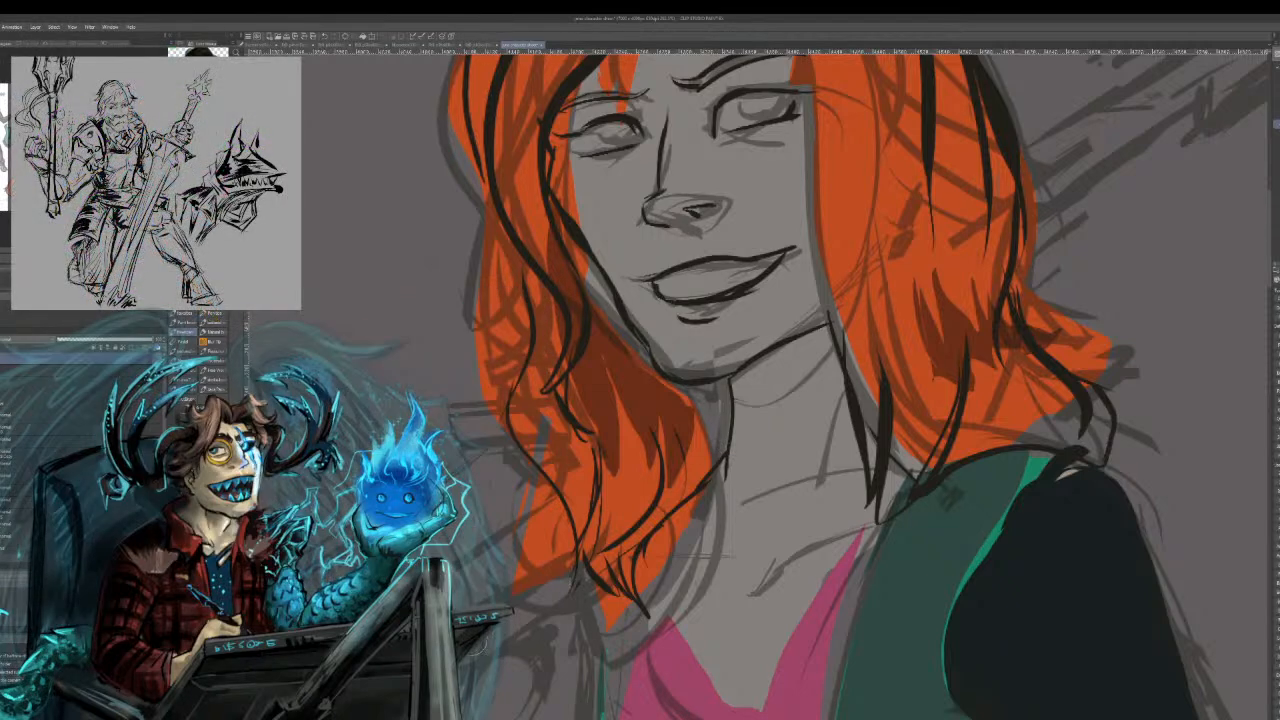
# Outline the forehead hairline and the hair edge framing the face, and add fine strands to the opposite side of the hair.
pyautogui.moveTo(800, 520); pyautogui.dragTo(490, 520)
pyautogui.moveTo(522, 122)
pyautogui.mouseDown()
pyautogui.moveTo(495, 203)
pyautogui.moveTo(459, 181)
pyautogui.moveTo(447, 148)
pyautogui.mouseUp()
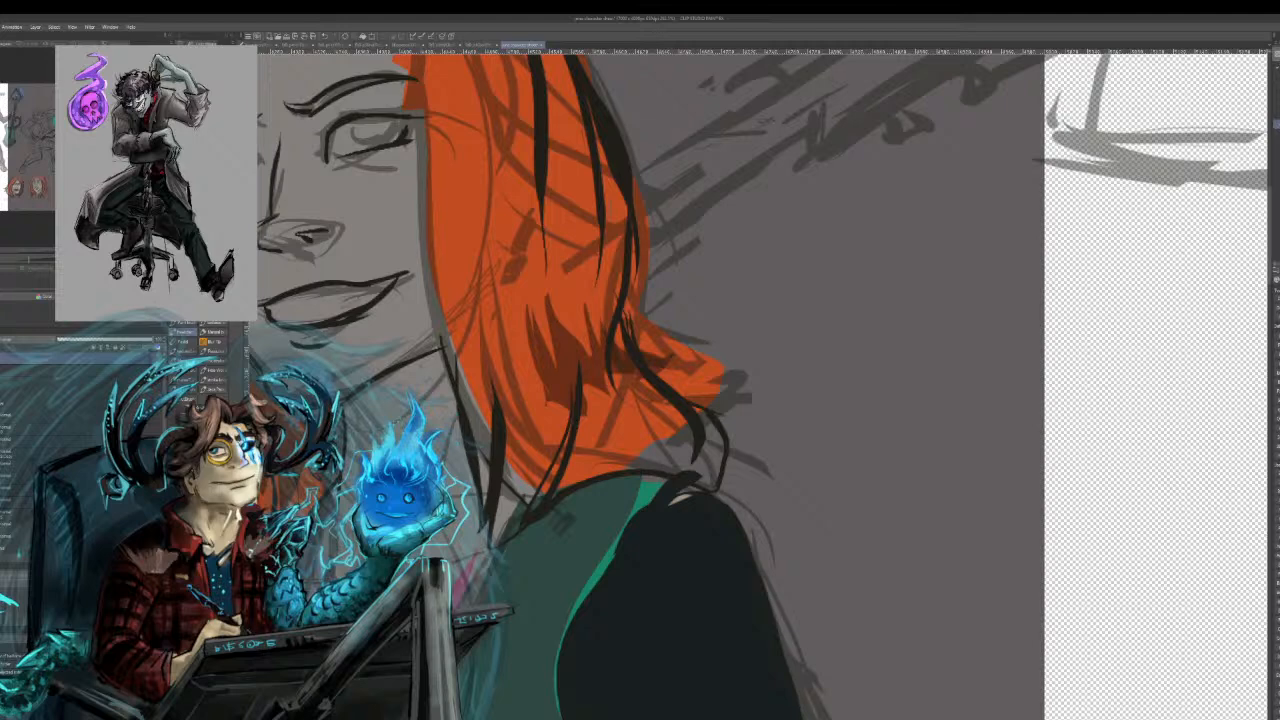
pyautogui.moveTo(640, 300); pyautogui.dragTo(840, 495)
pyautogui.moveTo(488, 214); pyautogui.dragTo(598, 212)
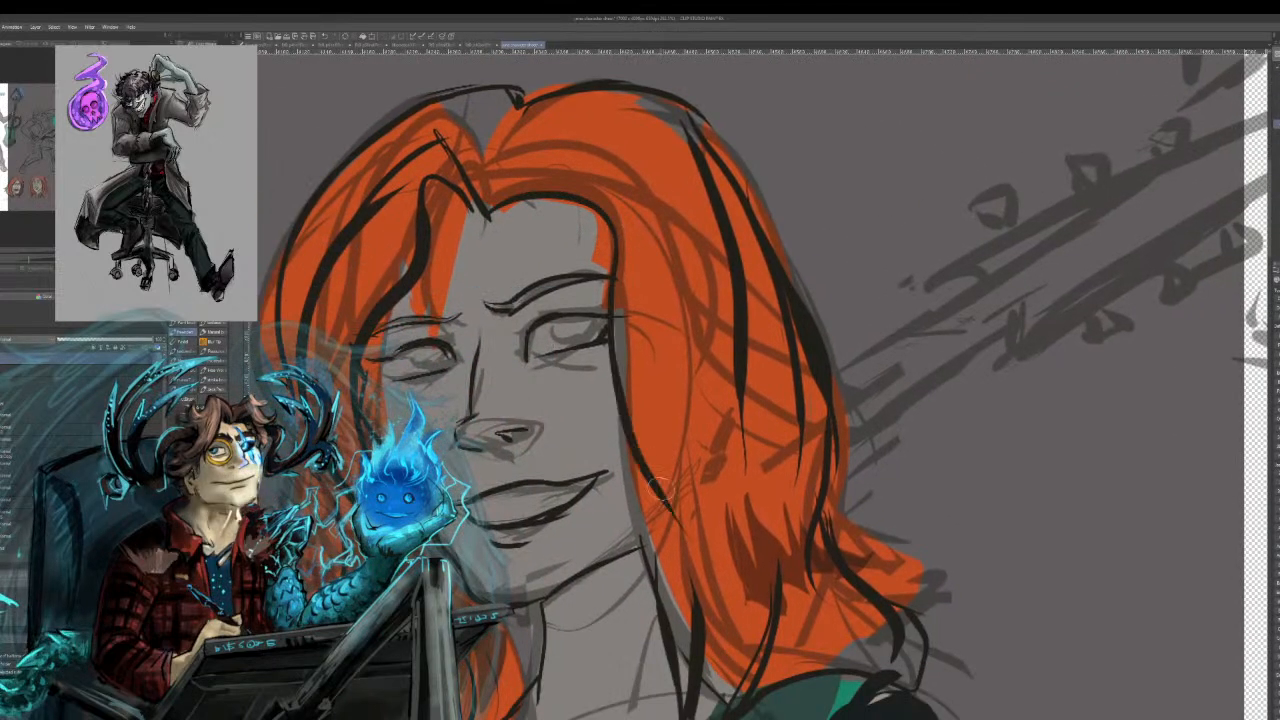
pyautogui.moveTo(624, 452); pyautogui.dragTo(677, 715)
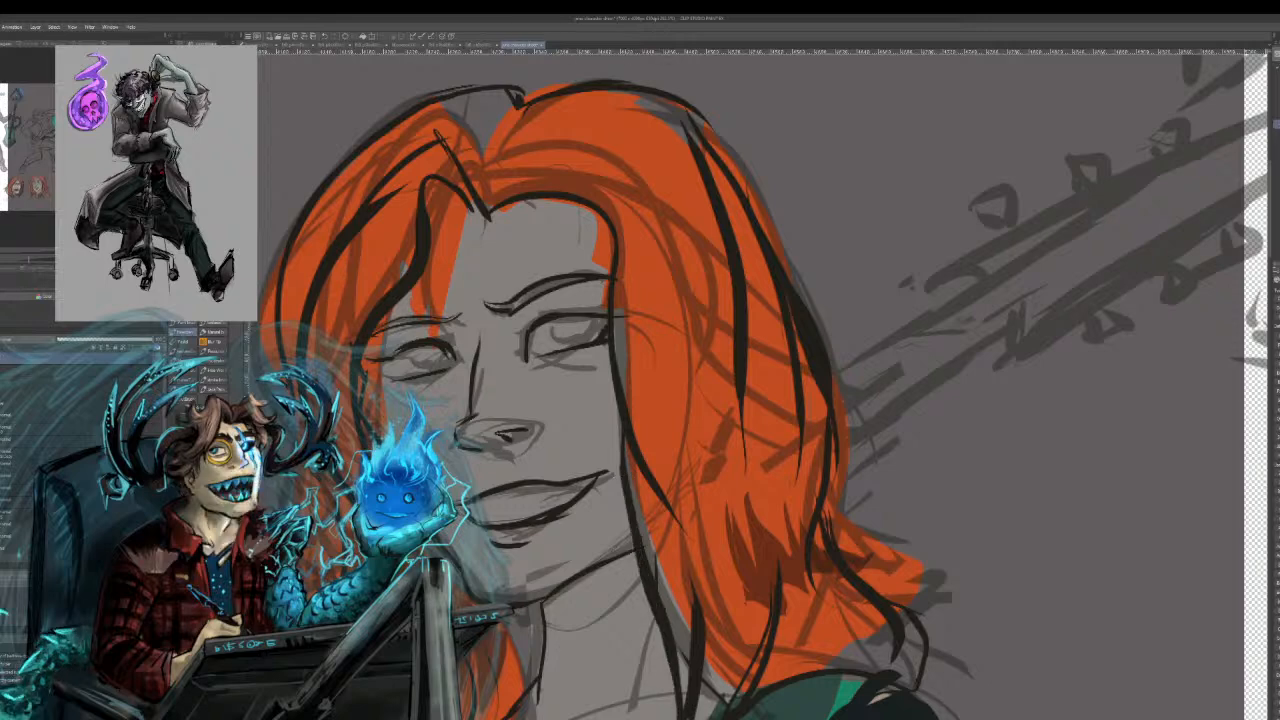
pyautogui.moveTo(640, 500)
pyautogui.mouseDown()
pyautogui.moveTo(925, 215)
pyautogui.moveTo(810, 325)
pyautogui.mouseUp()
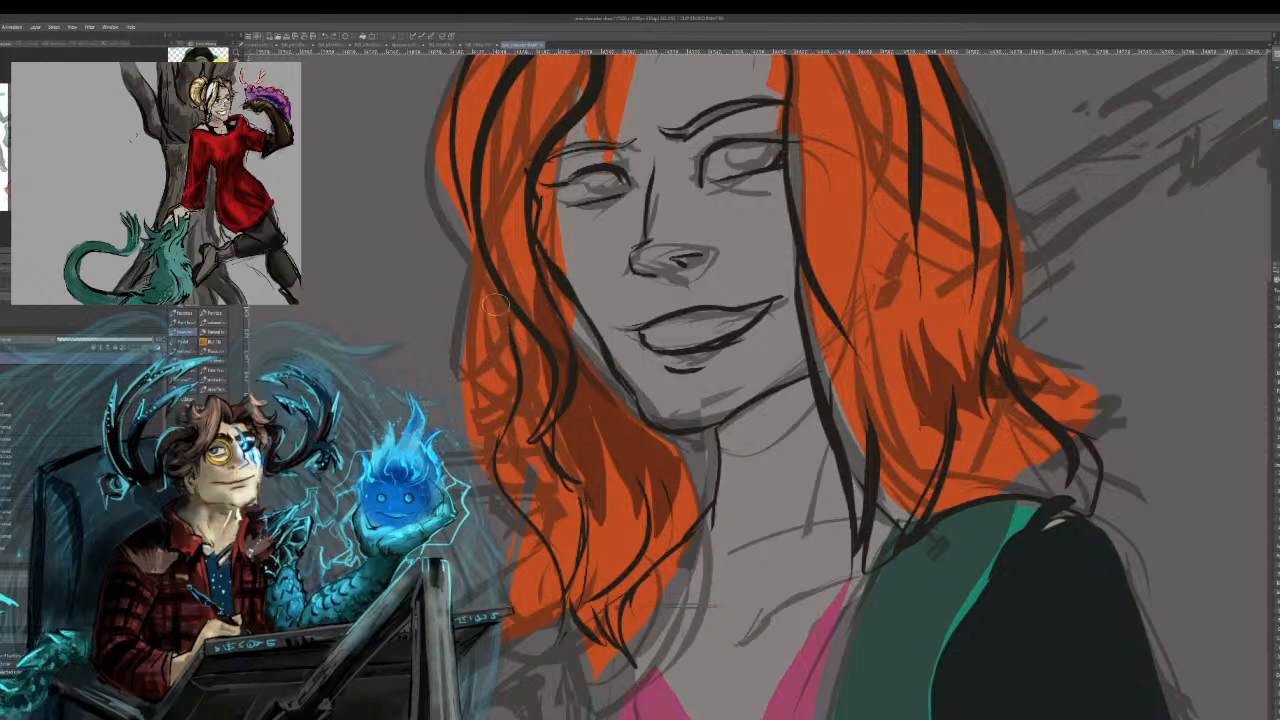
pyautogui.moveTo(504, 302); pyautogui.dragTo(496, 448)
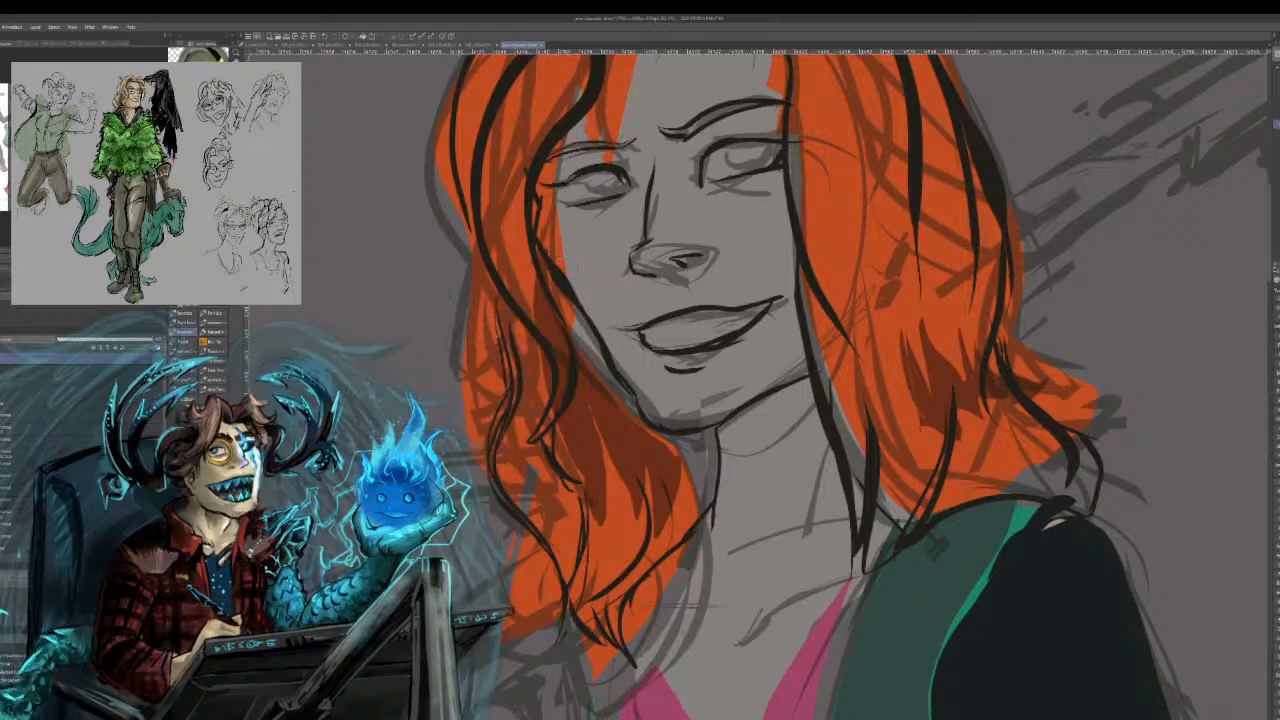
# Paint the long front lock beside the woman's face muted olive green, blending its root into the orange hair.
pyautogui.moveTo(557, 360); pyautogui.dragTo(540, 432)
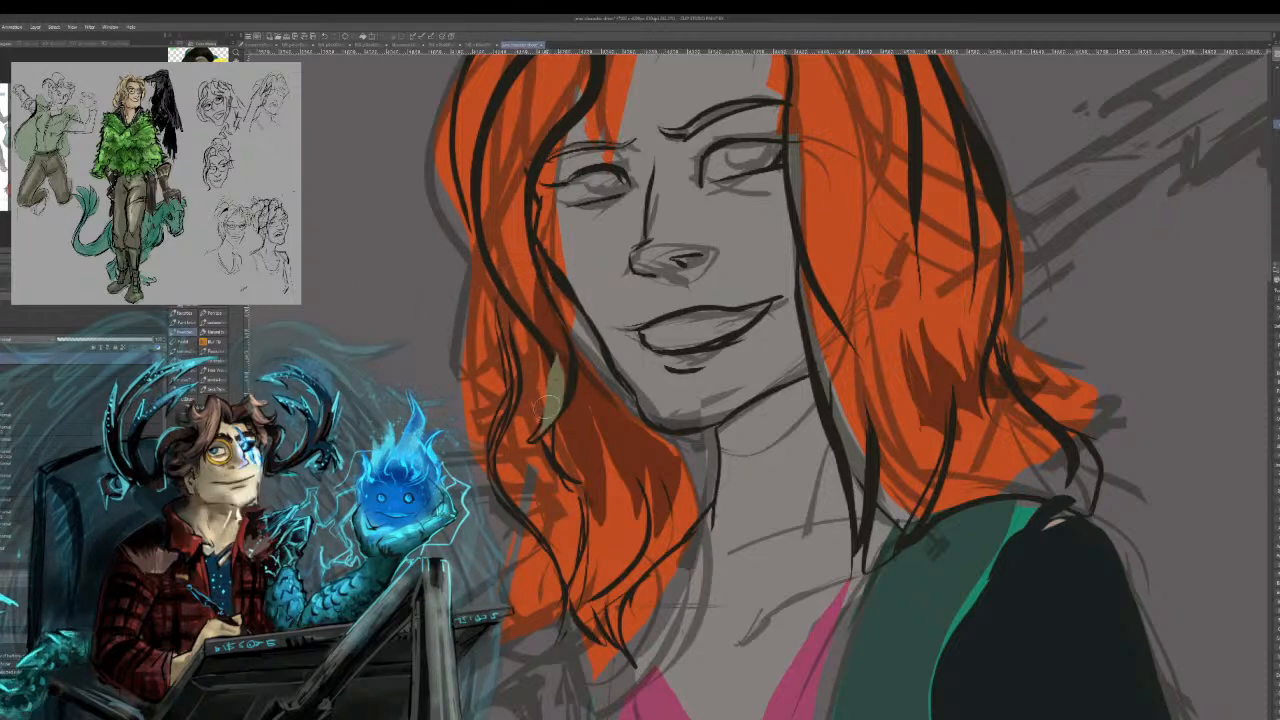
pyautogui.moveTo(565, 353)
pyautogui.mouseDown()
pyautogui.moveTo(502, 236)
pyautogui.moveTo(517, 110)
pyautogui.moveTo(521, 285)
pyautogui.moveTo(565, 400)
pyautogui.moveTo(482, 190)
pyautogui.moveTo(515, 68)
pyautogui.moveTo(495, 215)
pyautogui.moveTo(530, 292)
pyautogui.moveTo(556, 90)
pyautogui.mouseUp()
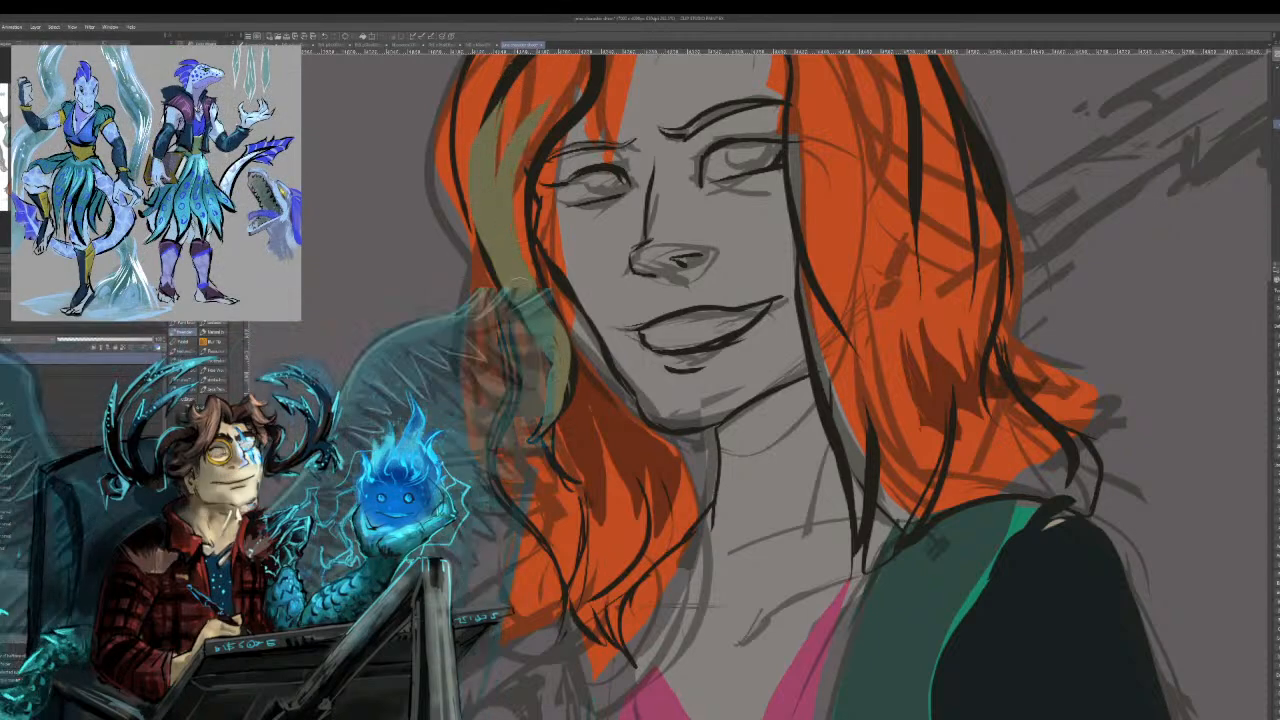
pyautogui.moveTo(510, 150)
pyautogui.mouseDown()
pyautogui.moveTo(537, 92)
pyautogui.moveTo(500, 118)
pyautogui.moveTo(447, 306)
pyautogui.moveTo(353, 423)
pyautogui.mouseUp()
pyautogui.moveTo(437, 287); pyautogui.dragTo(382, 352)
pyautogui.moveTo(435, 298)
pyautogui.mouseDown()
pyautogui.moveTo(365, 400)
pyautogui.moveTo(420, 335)
pyautogui.moveTo(431, 385)
pyautogui.moveTo(403, 430)
pyautogui.mouseUp()
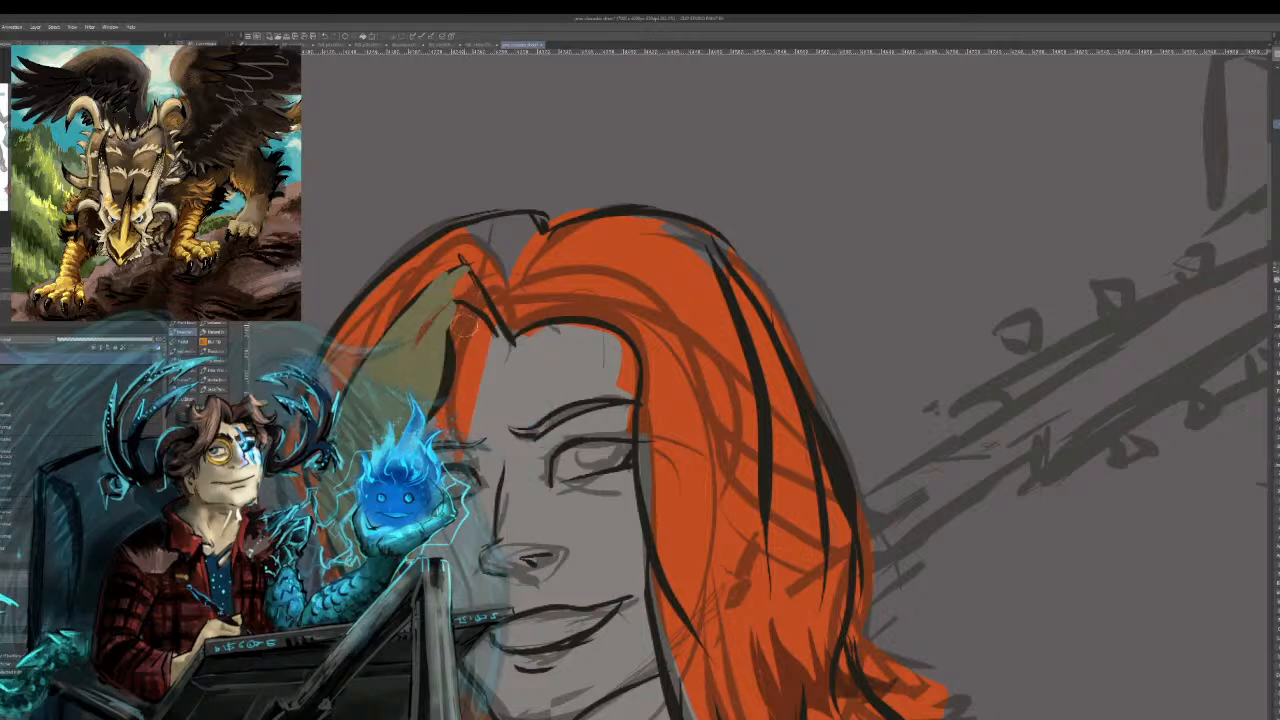
pyautogui.moveTo(467, 288); pyautogui.dragTo(461, 276)
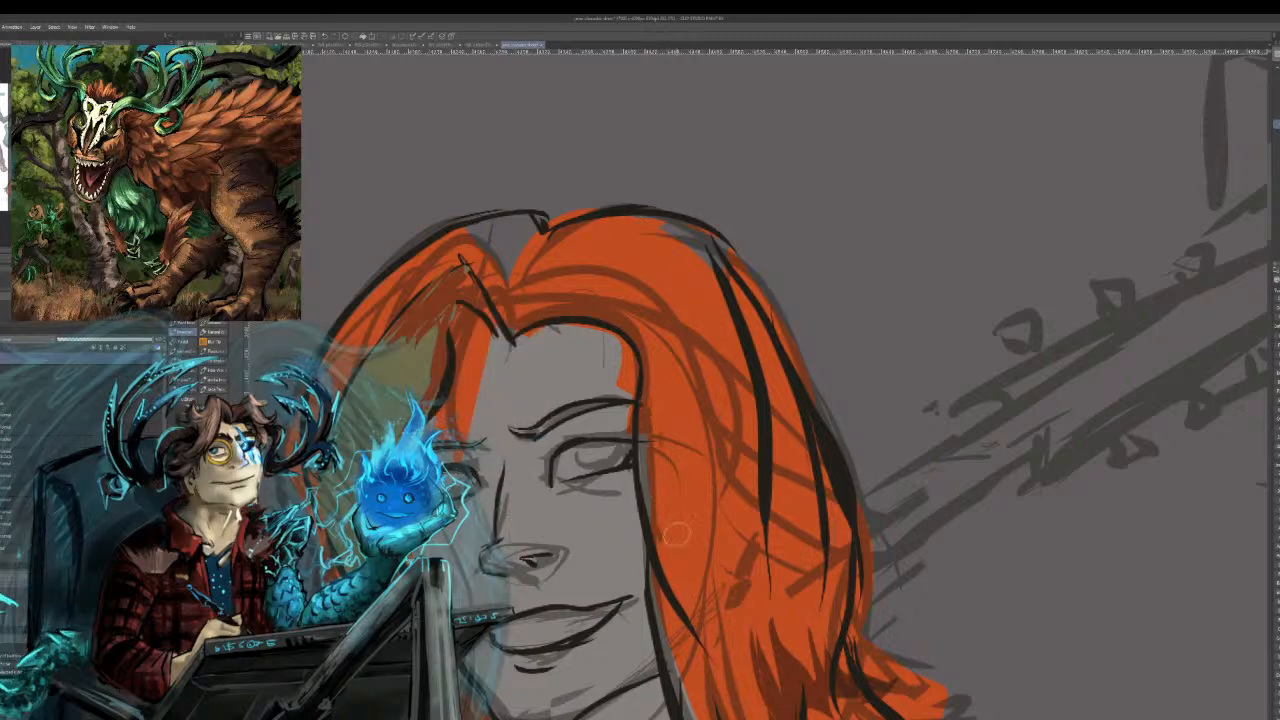
# Shade the orange hair with dark reddish-brown strokes over the guitar-side mass and the lower lock on the opposite side.
pyautogui.moveTo(687, 515)
pyautogui.mouseDown()
pyautogui.moveTo(693, 634)
pyautogui.moveTo(700, 469)
pyautogui.moveTo(700, 674)
pyautogui.moveTo(739, 494)
pyautogui.moveTo(724, 662)
pyautogui.moveTo(770, 569)
pyautogui.moveTo(753, 634)
pyautogui.moveTo(792, 624)
pyautogui.moveTo(780, 692)
pyautogui.moveTo(821, 592)
pyautogui.moveTo(811, 666)
pyautogui.moveTo(828, 515)
pyautogui.moveTo(826, 588)
pyautogui.moveTo(785, 617)
pyautogui.moveTo(766, 654)
pyautogui.mouseUp()
pyautogui.moveTo(657, 553)
pyautogui.mouseDown()
pyautogui.moveTo(686, 683)
pyautogui.moveTo(658, 502)
pyautogui.moveTo(663, 368)
pyautogui.moveTo(656, 566)
pyautogui.mouseUp()
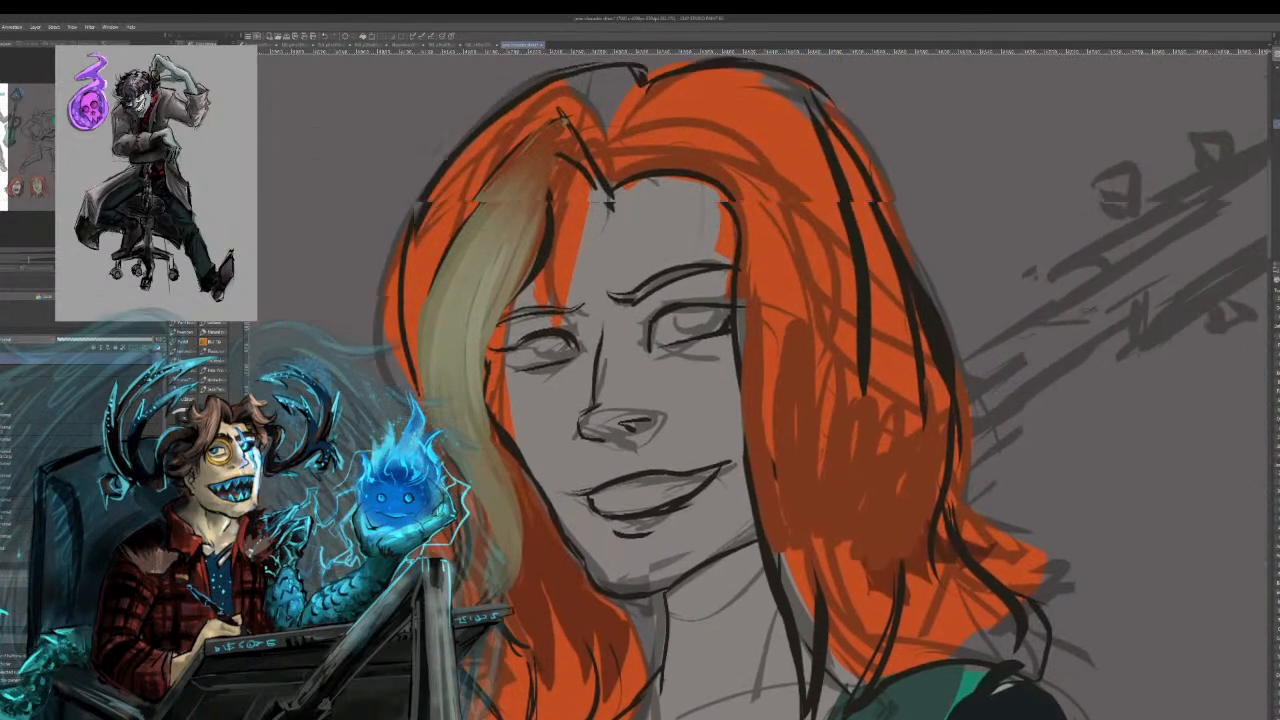
pyautogui.scroll(-1, 758, 387)
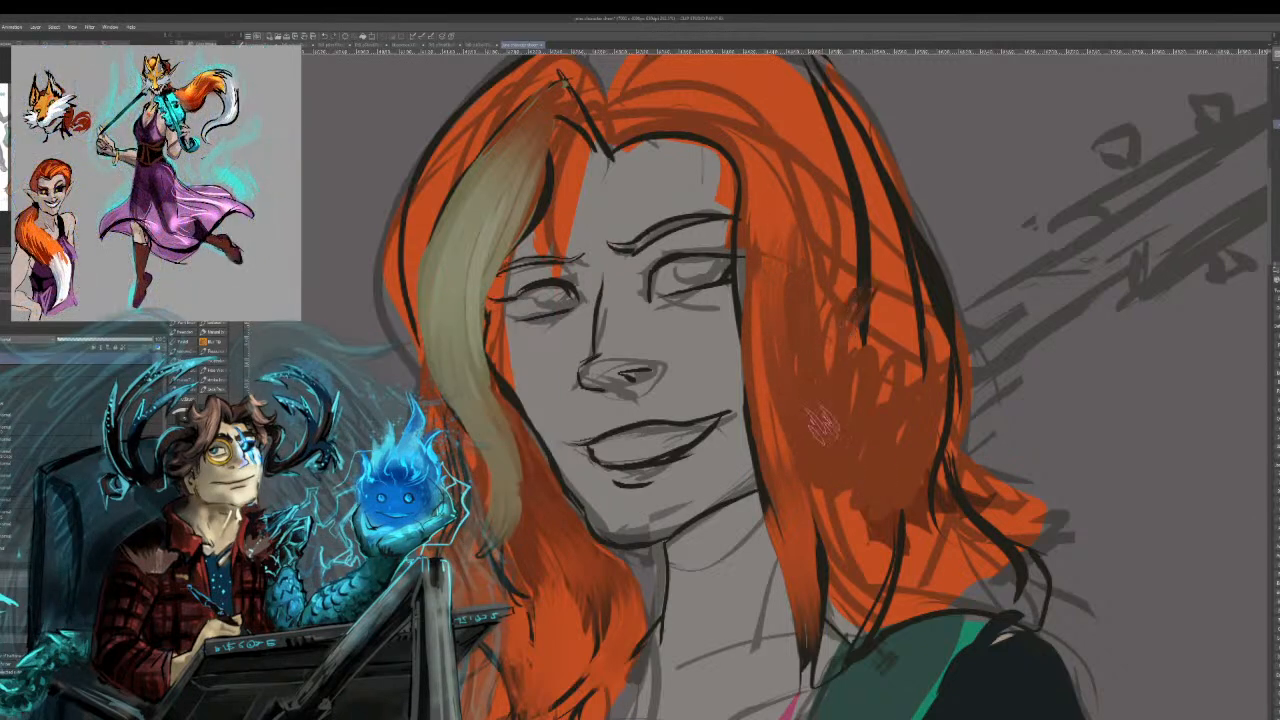
pyautogui.moveTo(880, 275)
pyautogui.mouseDown()
pyautogui.moveTo(900, 363)
pyautogui.moveTo(889, 430)
pyautogui.moveTo(880, 270)
pyautogui.moveTo(907, 460)
pyautogui.moveTo(899, 280)
pyautogui.moveTo(939, 443)
pyautogui.mouseUp()
pyautogui.moveTo(932, 315); pyautogui.dragTo(942, 355)
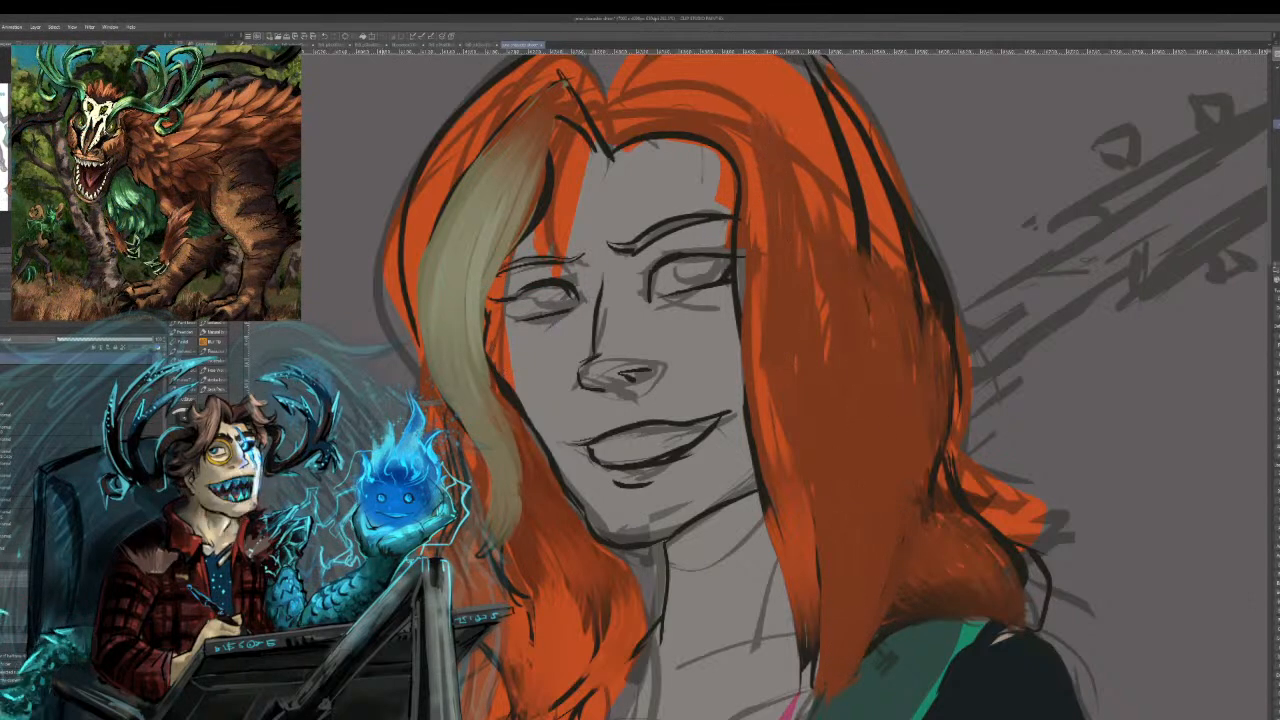
pyautogui.moveTo(620, 520)
pyautogui.mouseDown()
pyautogui.moveTo(777, 231)
pyautogui.moveTo(795, 357)
pyautogui.moveTo(717, 371)
pyautogui.mouseUp()
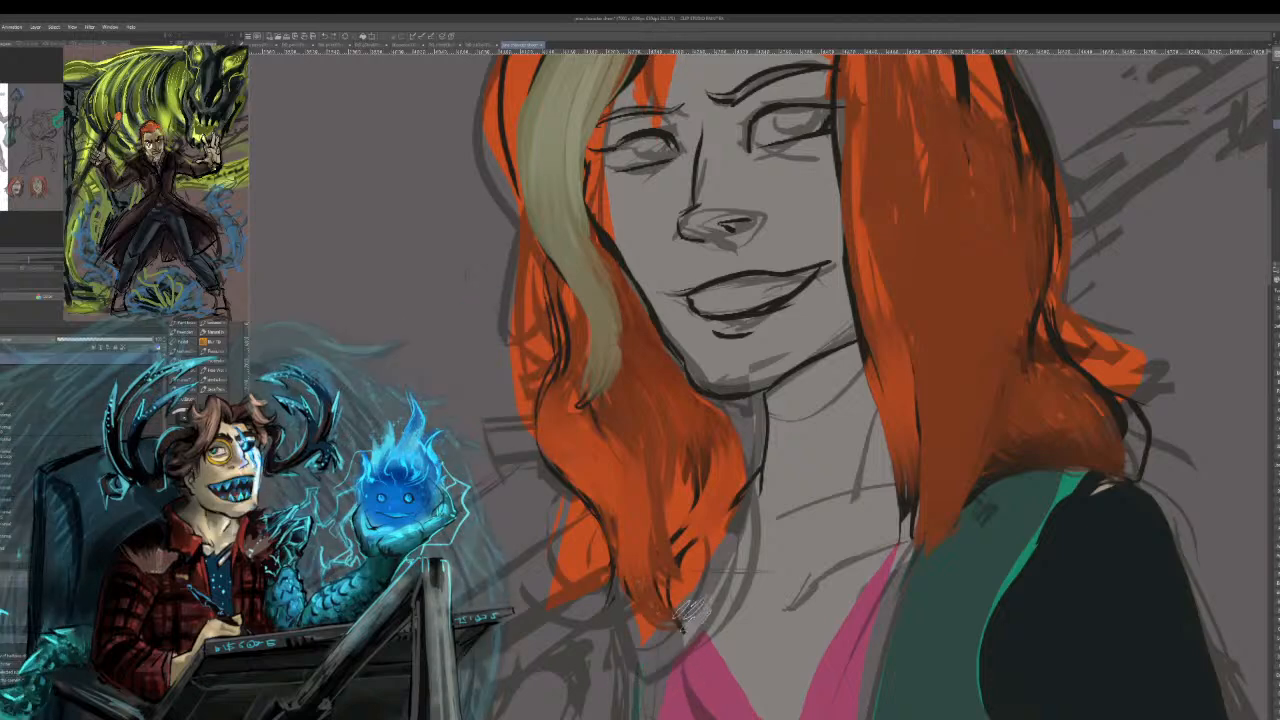
# Extend the lower orange lock's tip down to the pink top and fill the lock's inner edge beside the neck with muted brown.
pyautogui.moveTo(651, 592)
pyautogui.mouseDown()
pyautogui.moveTo(670, 641)
pyautogui.moveTo(654, 686)
pyautogui.mouseUp()
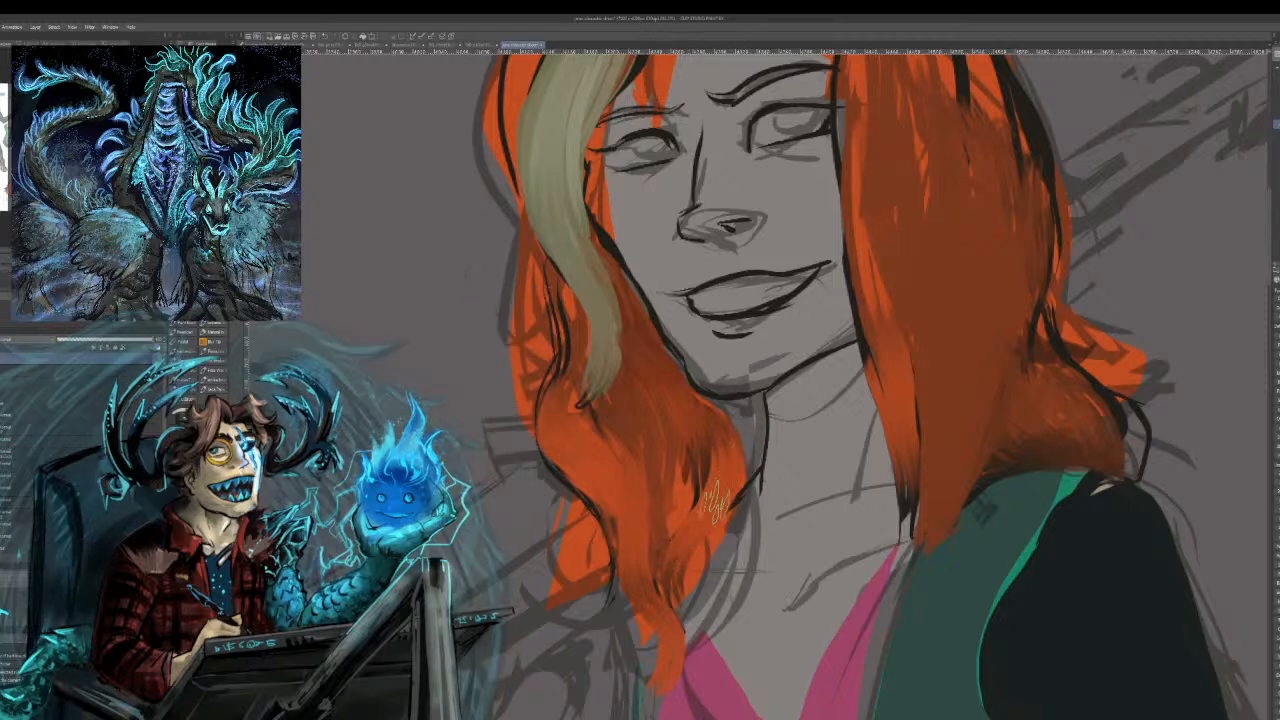
pyautogui.press('e')
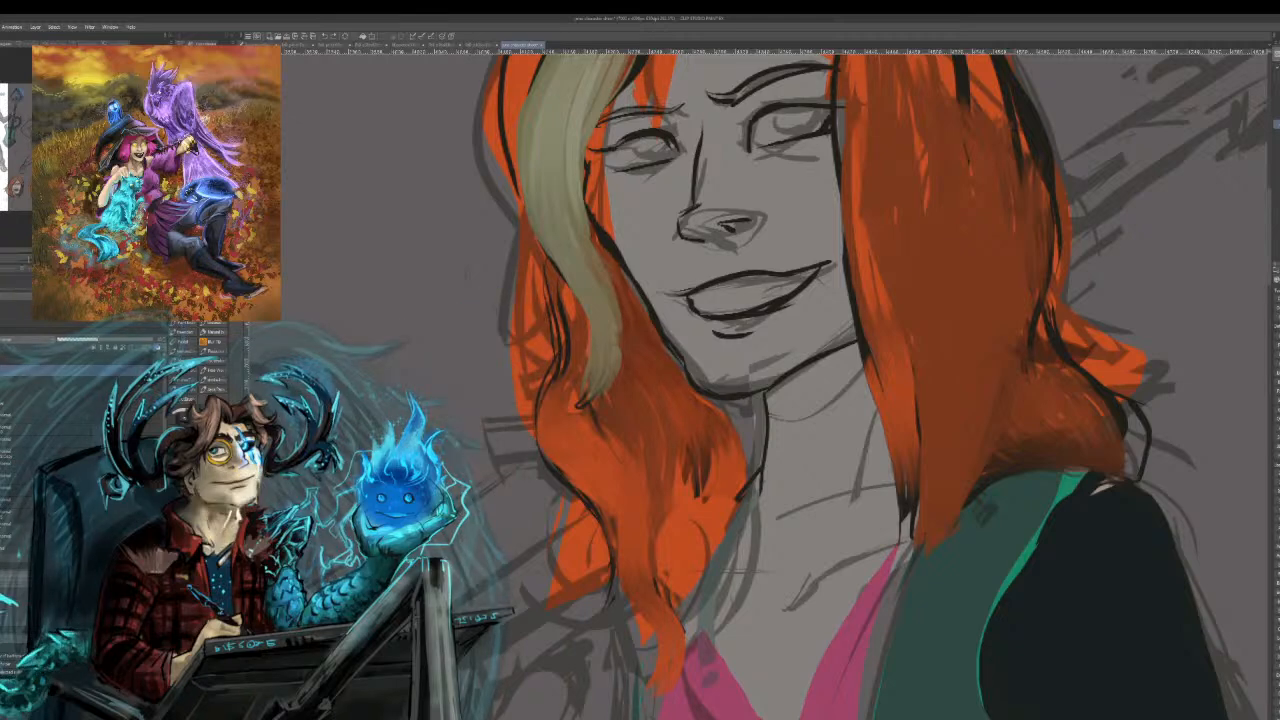
pyautogui.moveTo(694, 474)
pyautogui.mouseDown()
pyautogui.moveTo(669, 611)
pyautogui.moveTo(680, 501)
pyautogui.moveTo(670, 568)
pyautogui.mouseUp()
pyautogui.moveTo(730, 500); pyautogui.dragTo(682, 587)
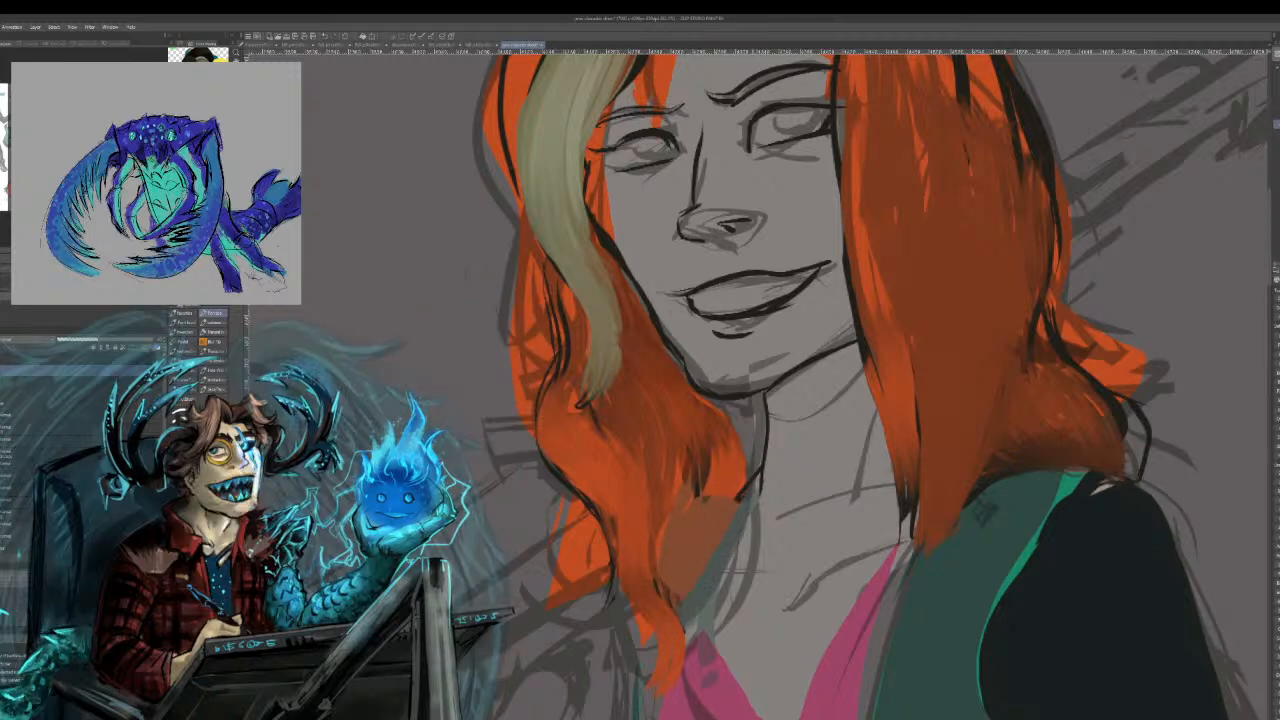
# Add bright green highlight strokes to the jacket front below the shoulder and paint teal along the opposite lapel beneath the hair.
pyautogui.hotkey('ctrl', '-')
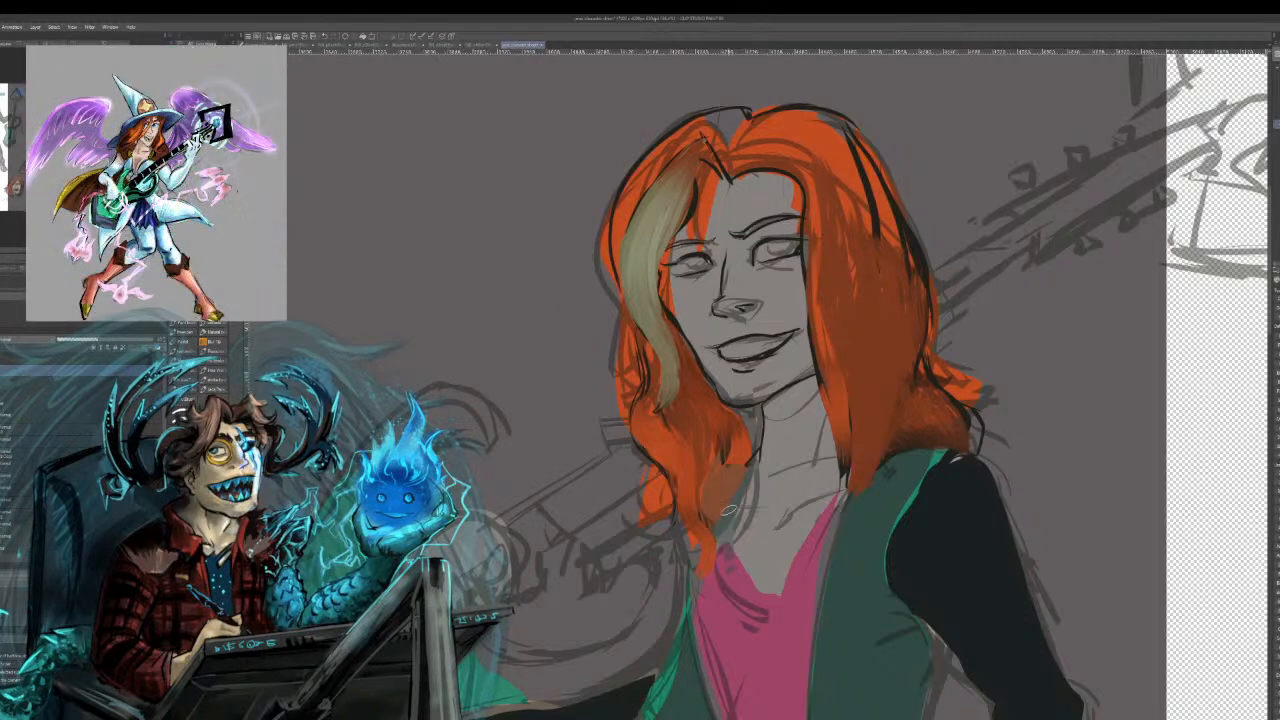
pyautogui.keyDown('alt'); pyautogui.click(910, 500); pyautogui.keyUp('alt')
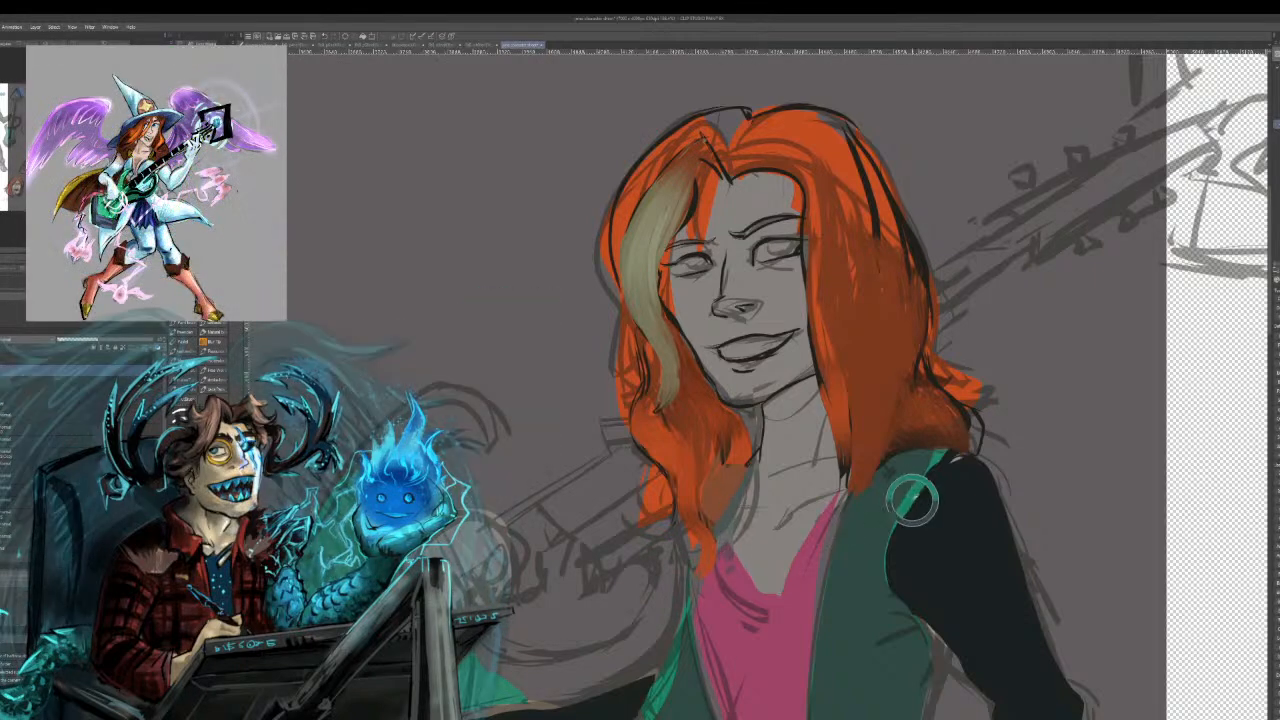
pyautogui.moveTo(923, 460)
pyautogui.mouseDown()
pyautogui.moveTo(876, 526)
pyautogui.moveTo(860, 592)
pyautogui.moveTo(872, 582)
pyautogui.mouseUp()
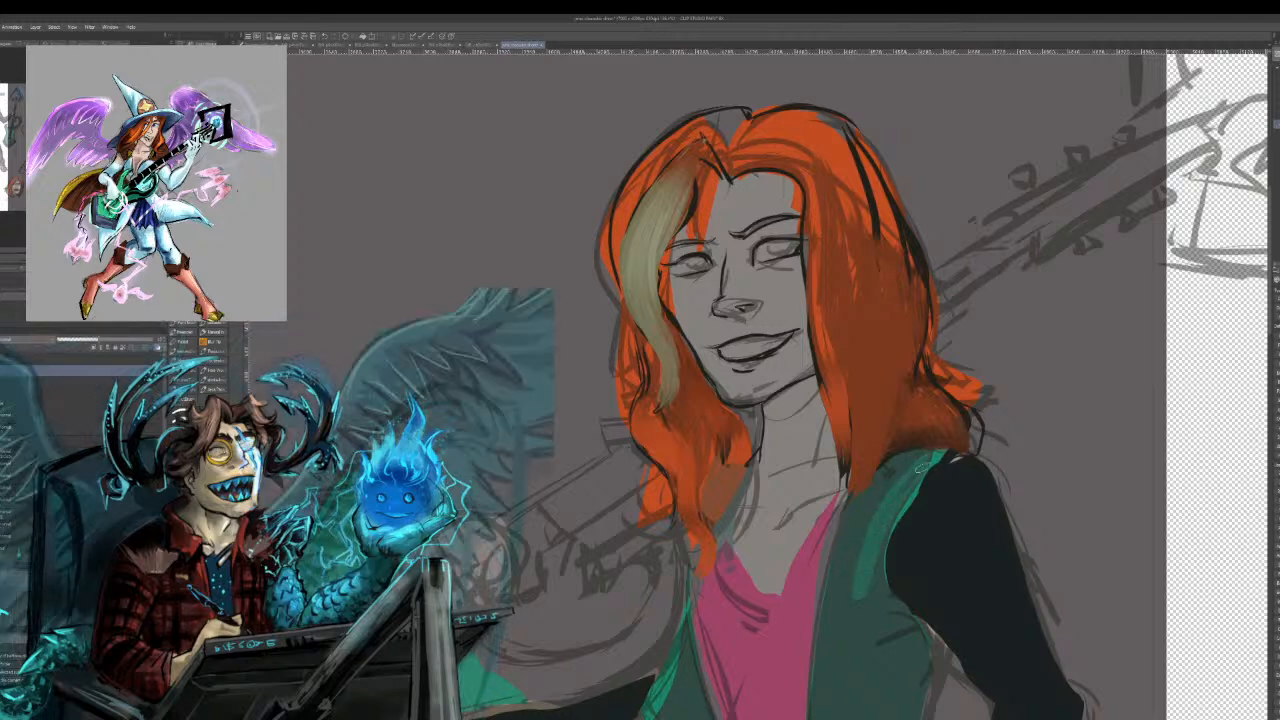
pyautogui.moveTo(874, 486)
pyautogui.mouseDown()
pyautogui.moveTo(835, 605)
pyautogui.moveTo(914, 453)
pyautogui.moveTo(883, 474)
pyautogui.moveTo(838, 555)
pyautogui.mouseUp()
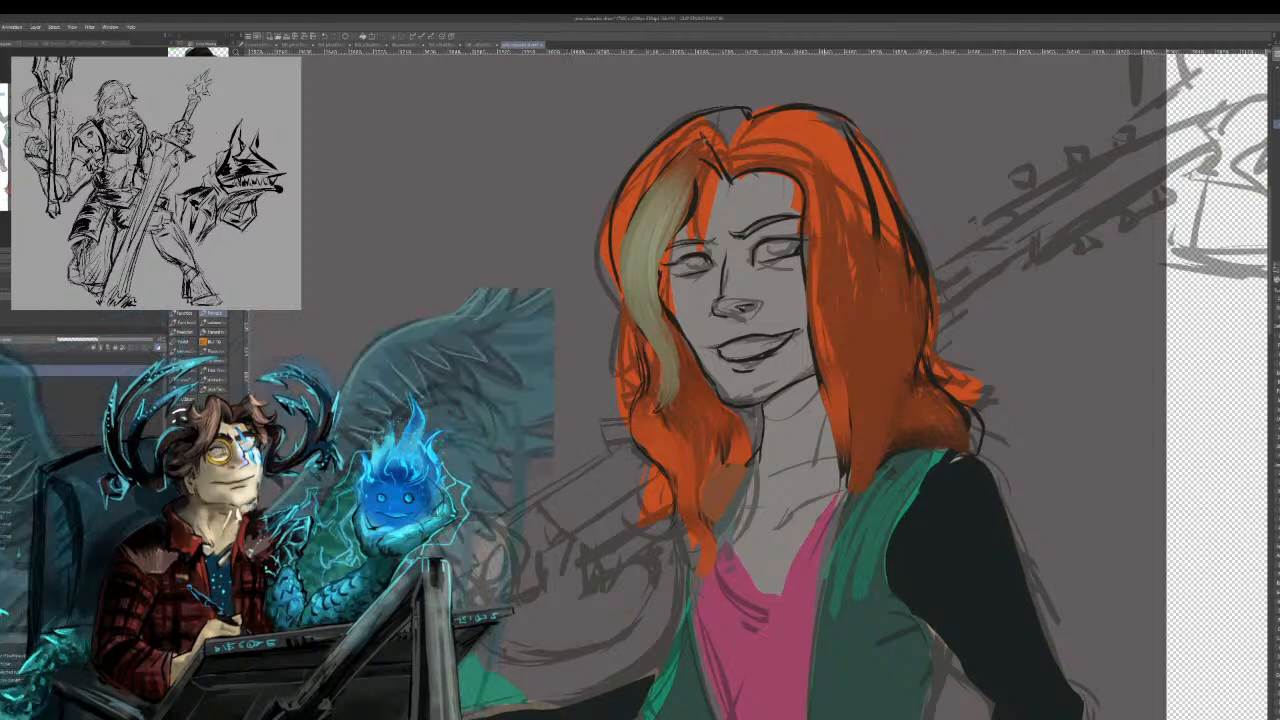
pyautogui.moveTo(694, 655); pyautogui.dragTo(741, 492)
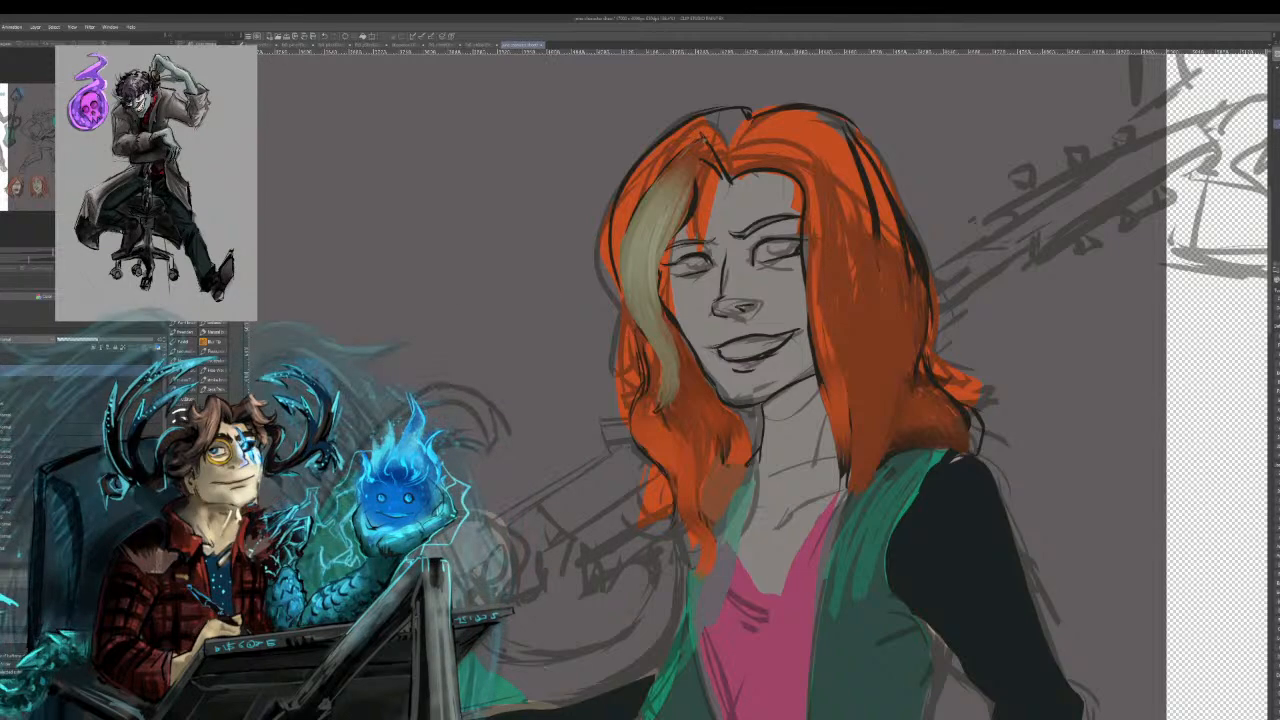
# Try a bright orange highlight running down the middle of the guitar-side hair.
pyautogui.moveTo(760, 450); pyautogui.dragTo(533, 478)
pyautogui.keyDown('alt'); pyautogui.click(617, 194); pyautogui.keyUp('alt')
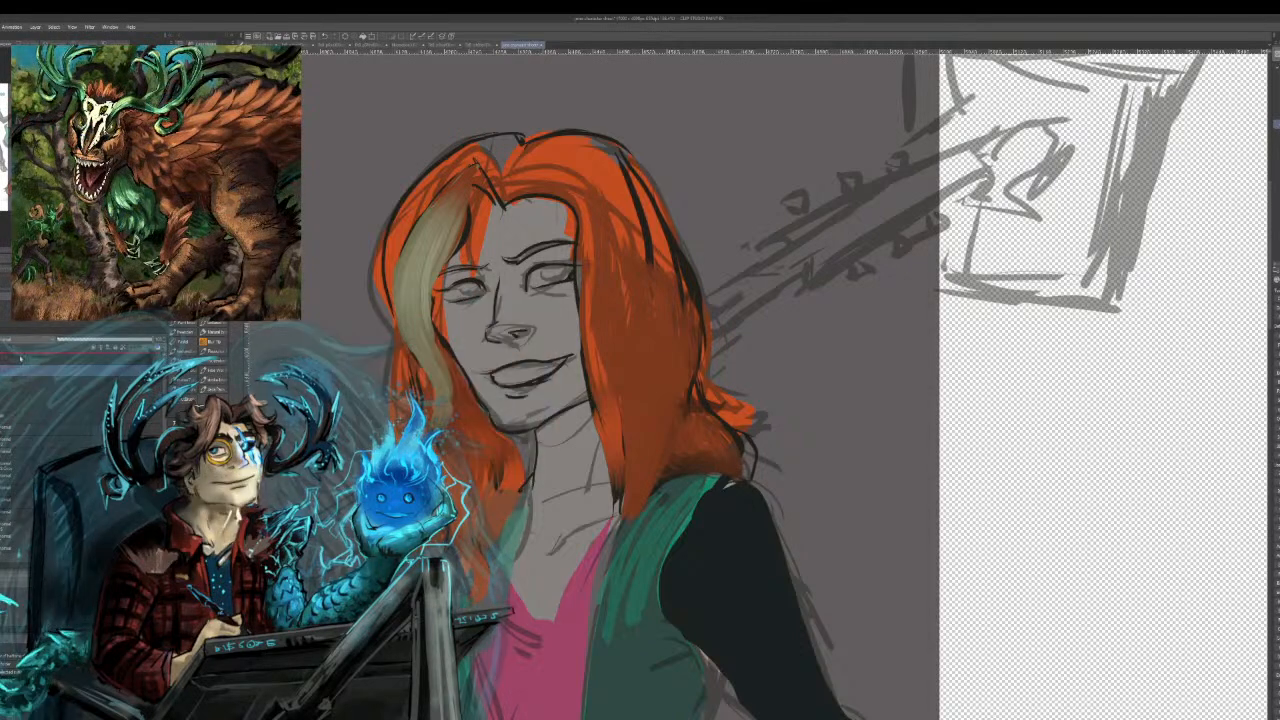
pyautogui.moveTo(632, 348); pyautogui.dragTo(626, 470)
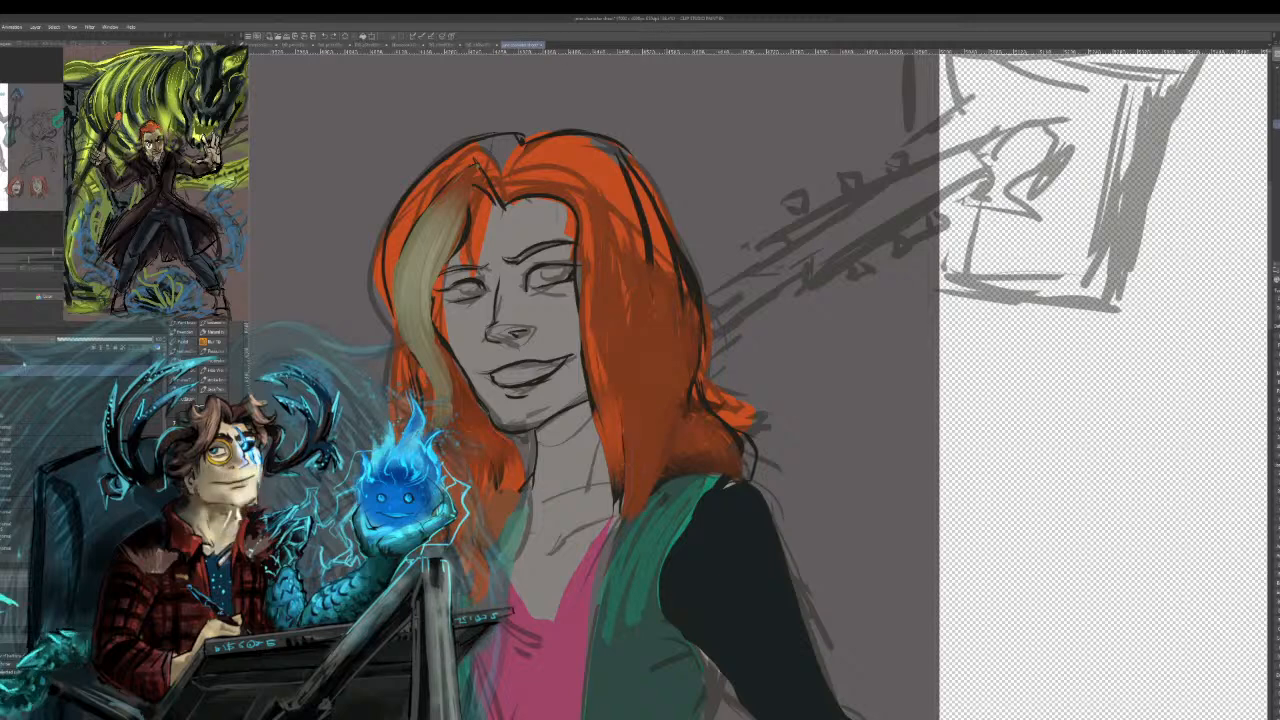
pyautogui.moveTo(632, 348); pyautogui.dragTo(622, 472)
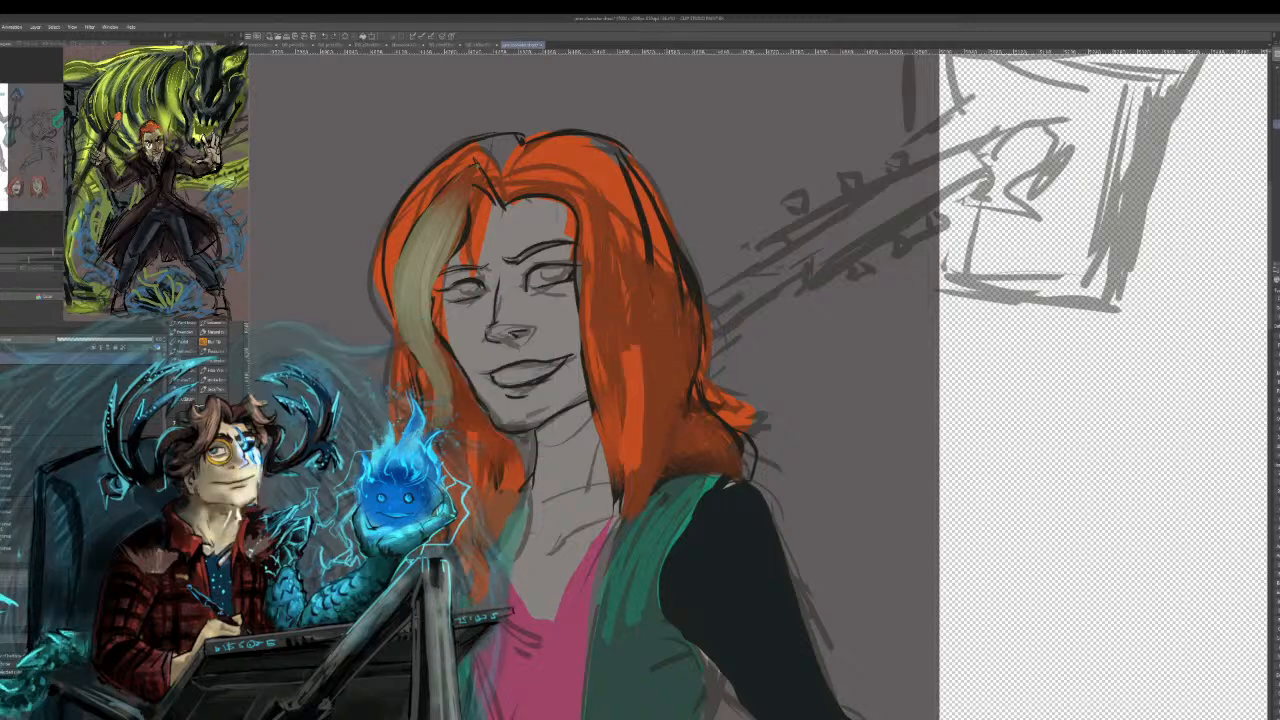
pyautogui.hotkey('ctrl', 'z')
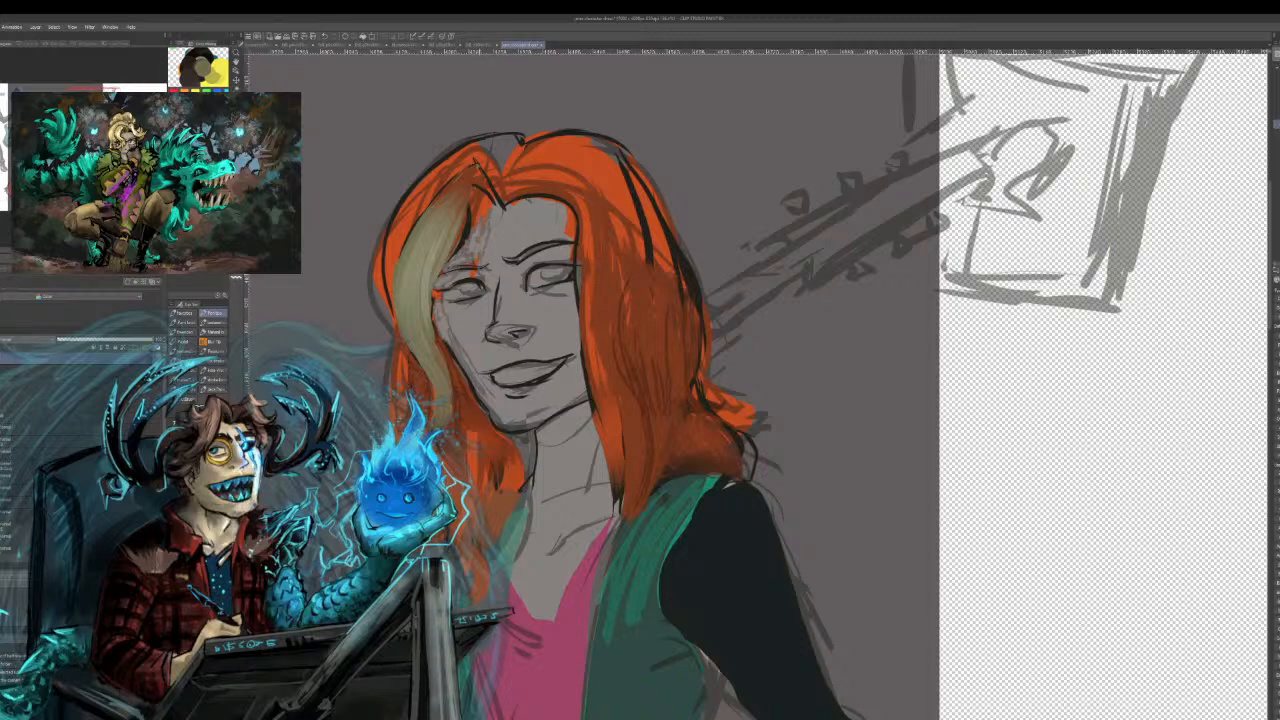
# Redo the cleanup beside the forehead, painting skin grey over the stray orange strip between the hairline and the eye.
pyautogui.hotkey('ctrl', 'z')
pyautogui.hotkey('ctrl', 'z')
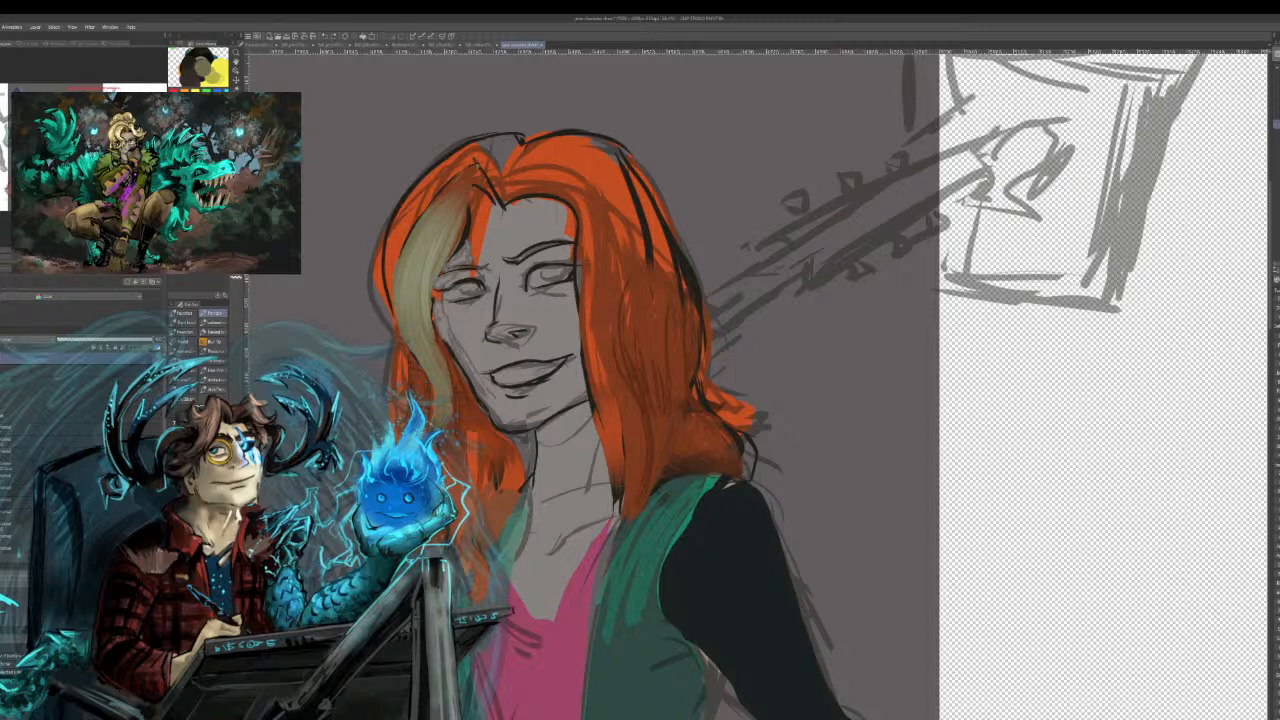
pyautogui.moveTo(482, 240)
pyautogui.mouseDown()
pyautogui.moveTo(468, 251)
pyautogui.moveTo(468, 238)
pyautogui.mouseUp()
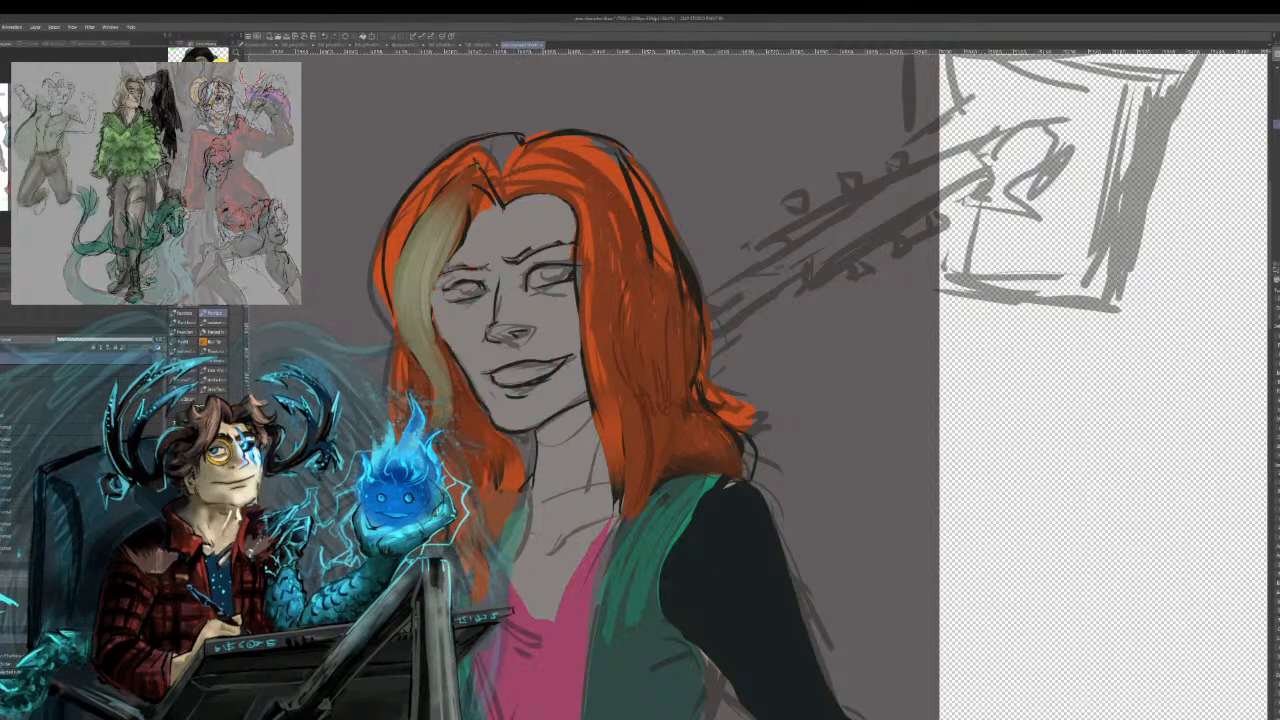
# Cover the dark lines on the guitar-side crown with orange and trim the hair's outer edge above the olive lock.
pyautogui.moveTo(666, 267); pyautogui.dragTo(591, 169)
pyautogui.keyDown('alt'); pyautogui.click(403, 235); pyautogui.keyUp('alt')
pyautogui.moveTo(405, 205); pyautogui.dragTo(494, 142)
pyautogui.moveTo(404, 218); pyautogui.dragTo(488, 150)
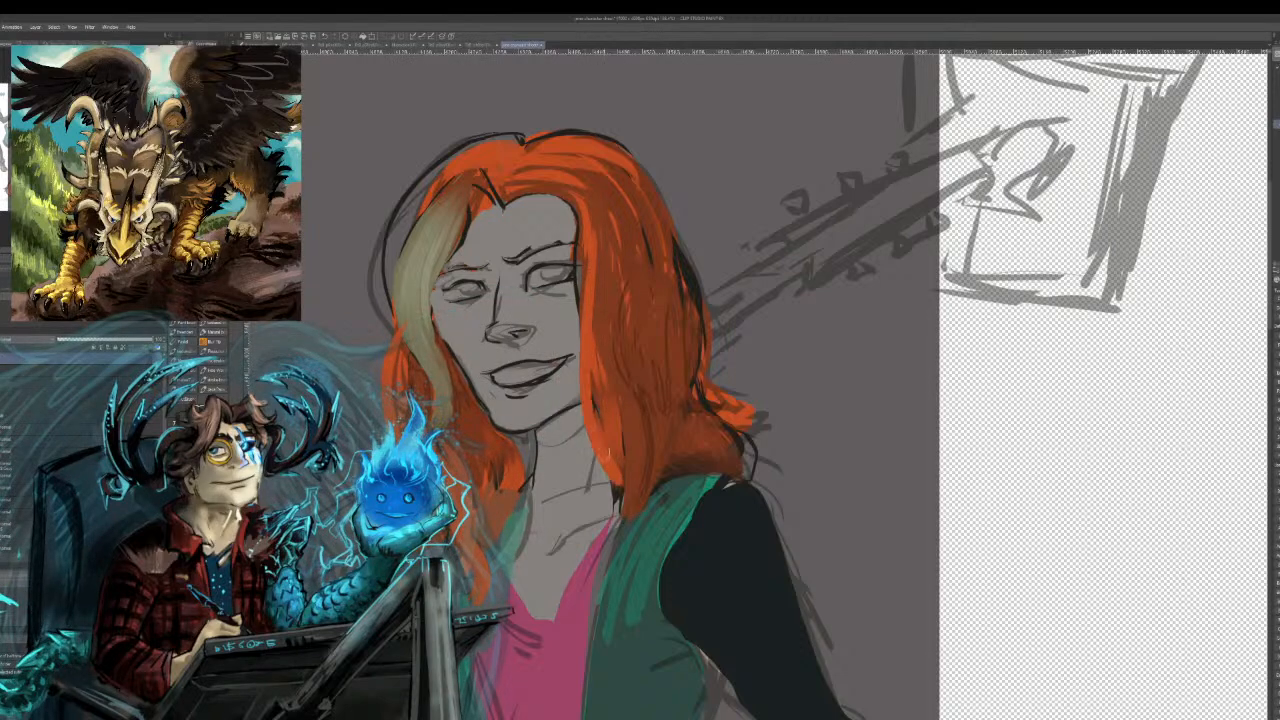
# Paint bright orange pointed strands over the front hair and shoulder lock, extending their tips onto the green jacket.
pyautogui.moveTo(590, 394); pyautogui.dragTo(599, 578)
pyautogui.moveTo(636, 436); pyautogui.dragTo(624, 556)
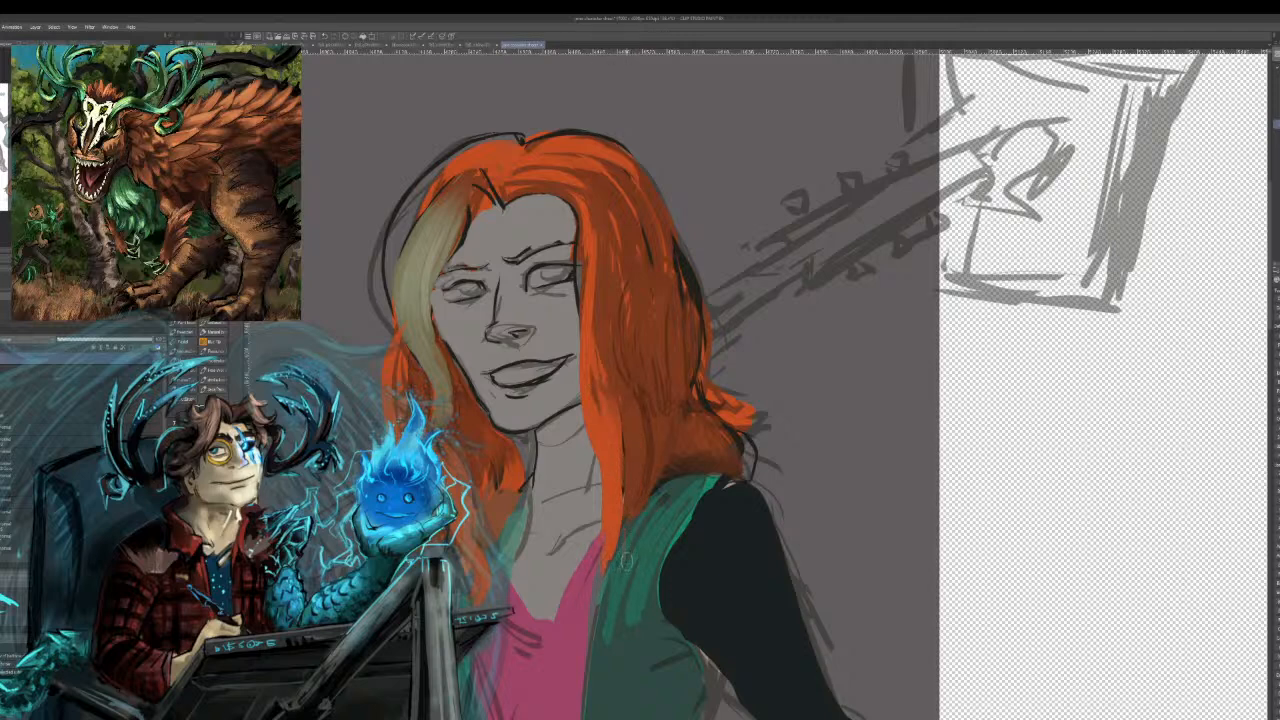
pyautogui.hotkey('ctrl', 'z')
pyautogui.moveTo(642, 456)
pyautogui.mouseDown()
pyautogui.moveTo(634, 550)
pyautogui.moveTo(620, 394)
pyautogui.moveTo(654, 442)
pyautogui.moveTo(644, 506)
pyautogui.mouseUp()
pyautogui.moveTo(668, 414)
pyautogui.mouseDown()
pyautogui.moveTo(658, 480)
pyautogui.moveTo(744, 466)
pyautogui.moveTo(764, 494)
pyautogui.mouseUp()
pyautogui.moveTo(711, 440); pyautogui.dragTo(756, 480)
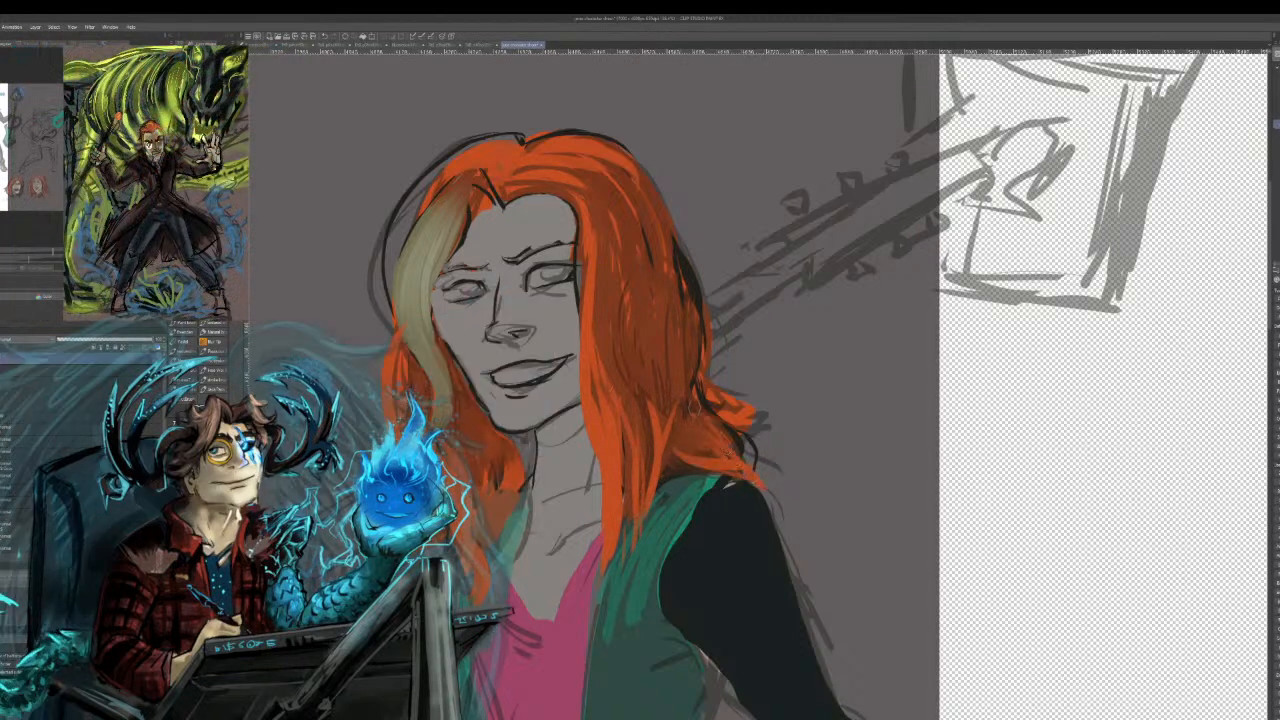
# Add an orange strand along the outer guitar-side hair edge and colour both irises blue-grey.
pyautogui.moveTo(706, 414); pyautogui.dragTo(682, 296)
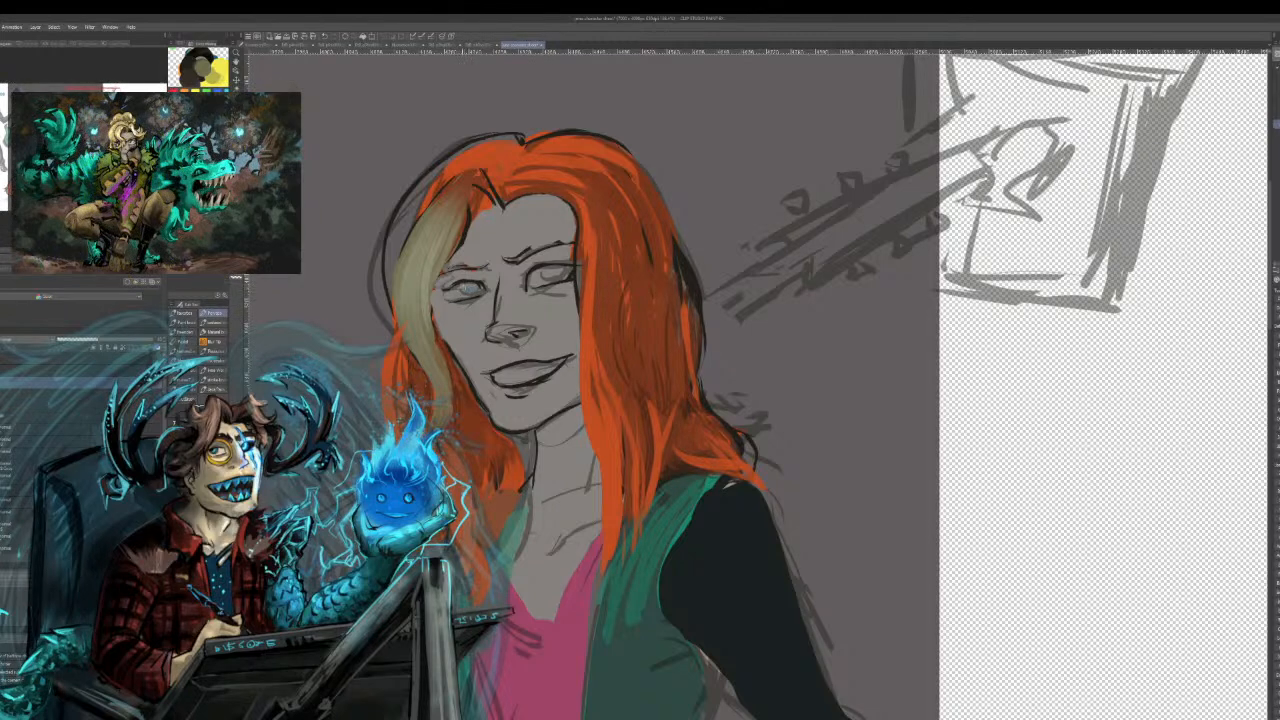
pyautogui.moveTo(466, 288); pyautogui.dragTo(474, 289)
pyautogui.moveTo(556, 273); pyautogui.dragTo(547, 274)
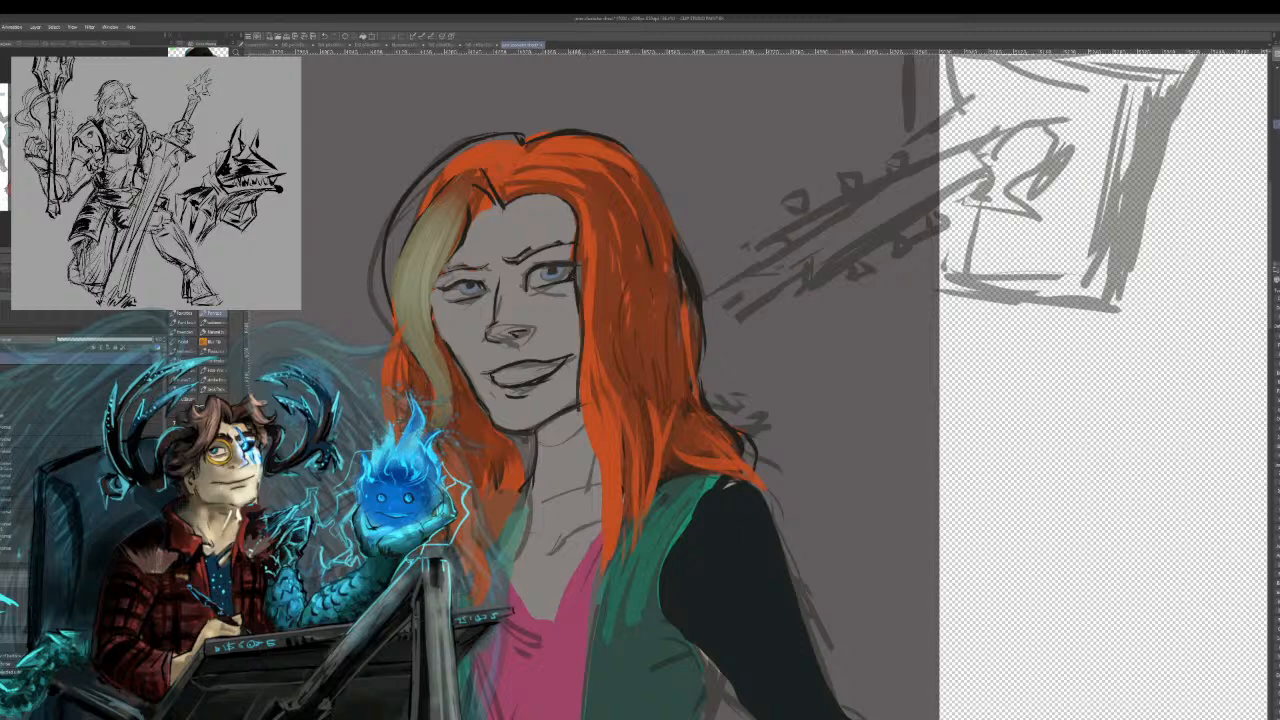
# Ink the long front strand beside the neck with dark curved lines tapering onto the jacket.
pyautogui.moveTo(582, 418); pyautogui.dragTo(600, 536)
pyautogui.moveTo(586, 450); pyautogui.dragTo(606, 612)
pyautogui.moveTo(612, 548); pyautogui.dragTo(610, 612)
pyautogui.moveTo(621, 506); pyautogui.dragTo(606, 568)
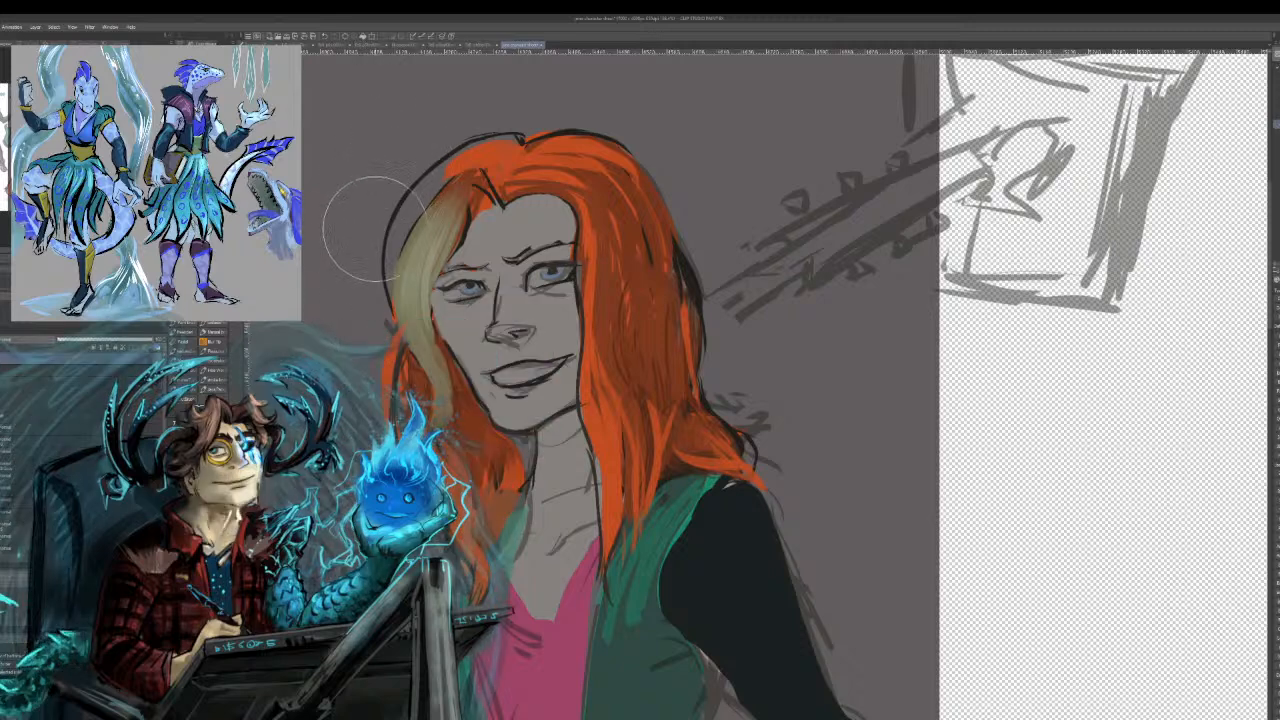
# Try removing the outline beside the olive lock and repainting that lock orange with a narrower outer hair edge.
pyautogui.click(90, 371)
pyautogui.moveTo(371, 200)
pyautogui.mouseDown()
pyautogui.moveTo(363, 275)
pyautogui.moveTo(500, 117)
pyautogui.moveTo(372, 306)
pyautogui.mouseUp()
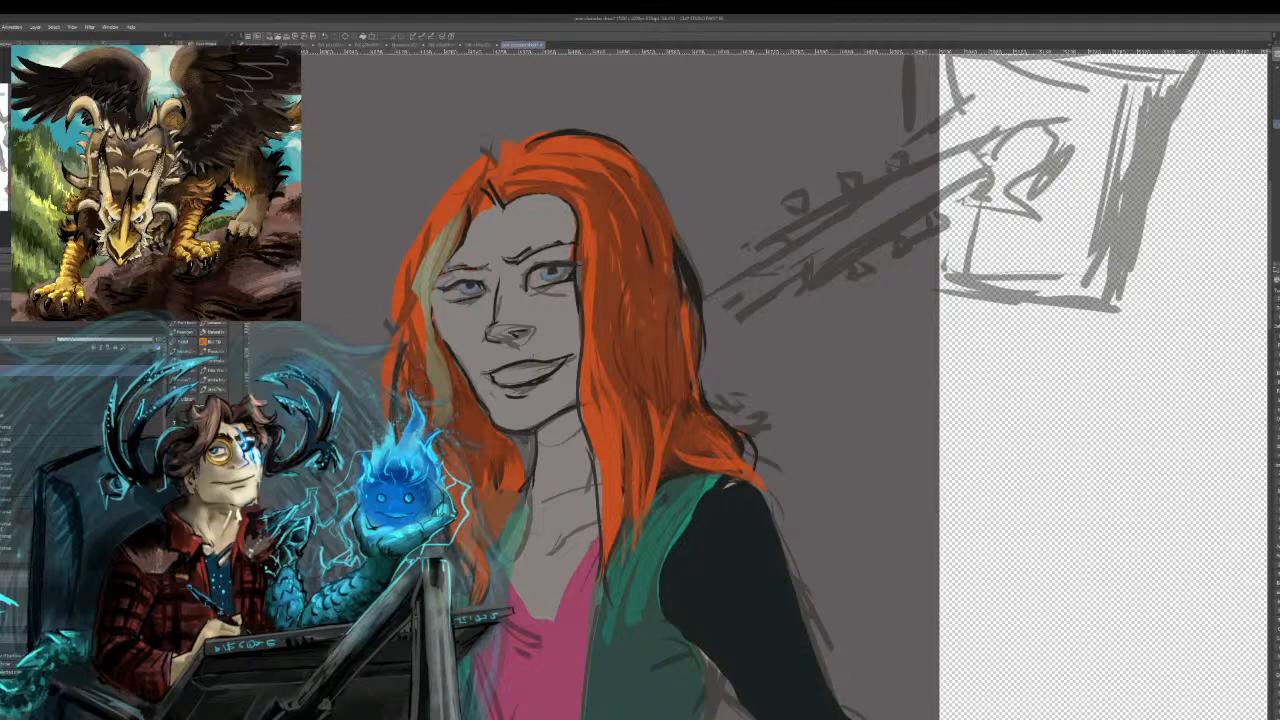
pyautogui.moveTo(446, 178); pyautogui.dragTo(414, 234)
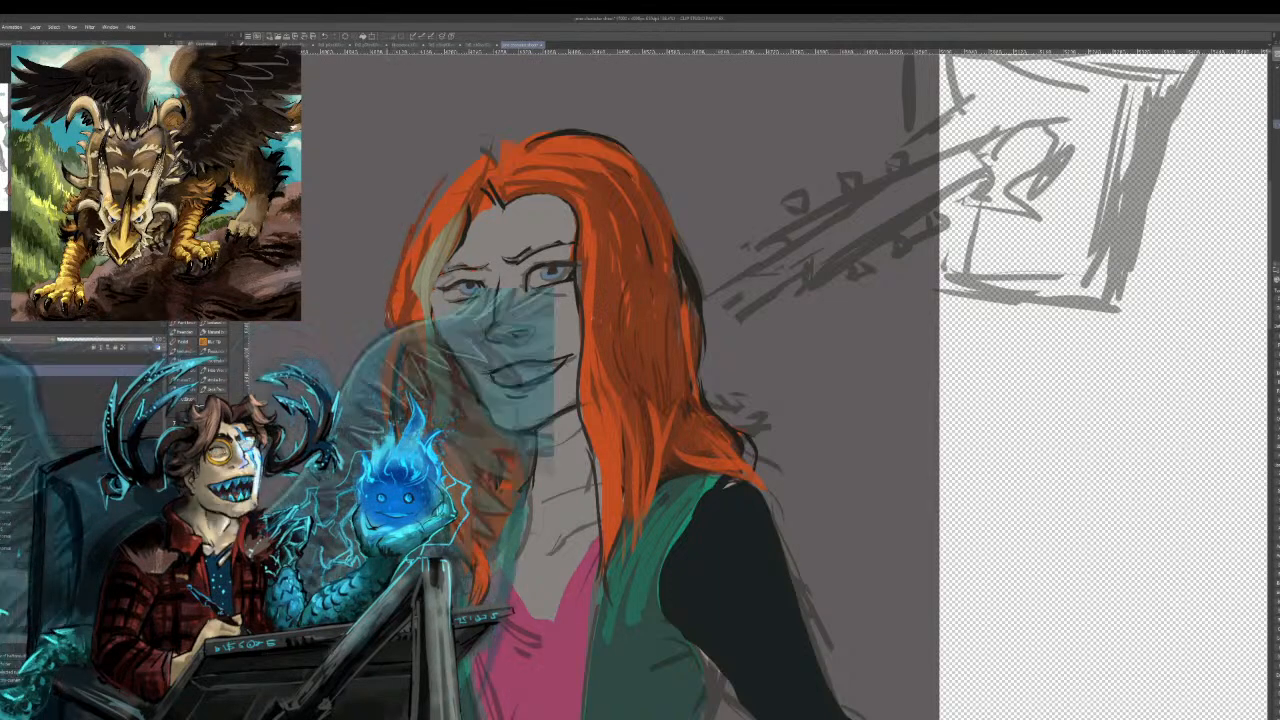
pyautogui.moveTo(452, 158); pyautogui.dragTo(412, 222)
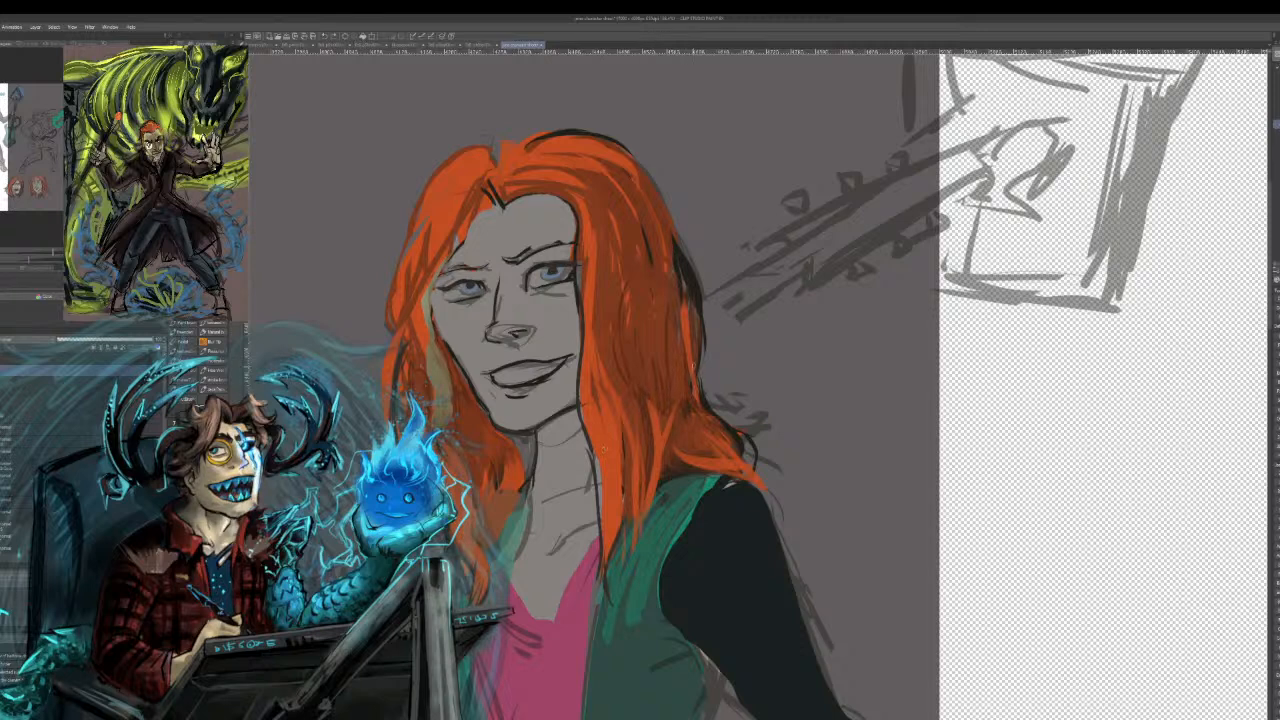
# Undo the orange repaint of the olive lock and the latest dark lines on the lower lock.
pyautogui.hotkey('ctrl', 'z')
pyautogui.hotkey('ctrl', 'z')
pyautogui.hotkey('ctrl', 'z')
pyautogui.hotkey('ctrl', 'z')
pyautogui.hotkey('ctrl', 'z')
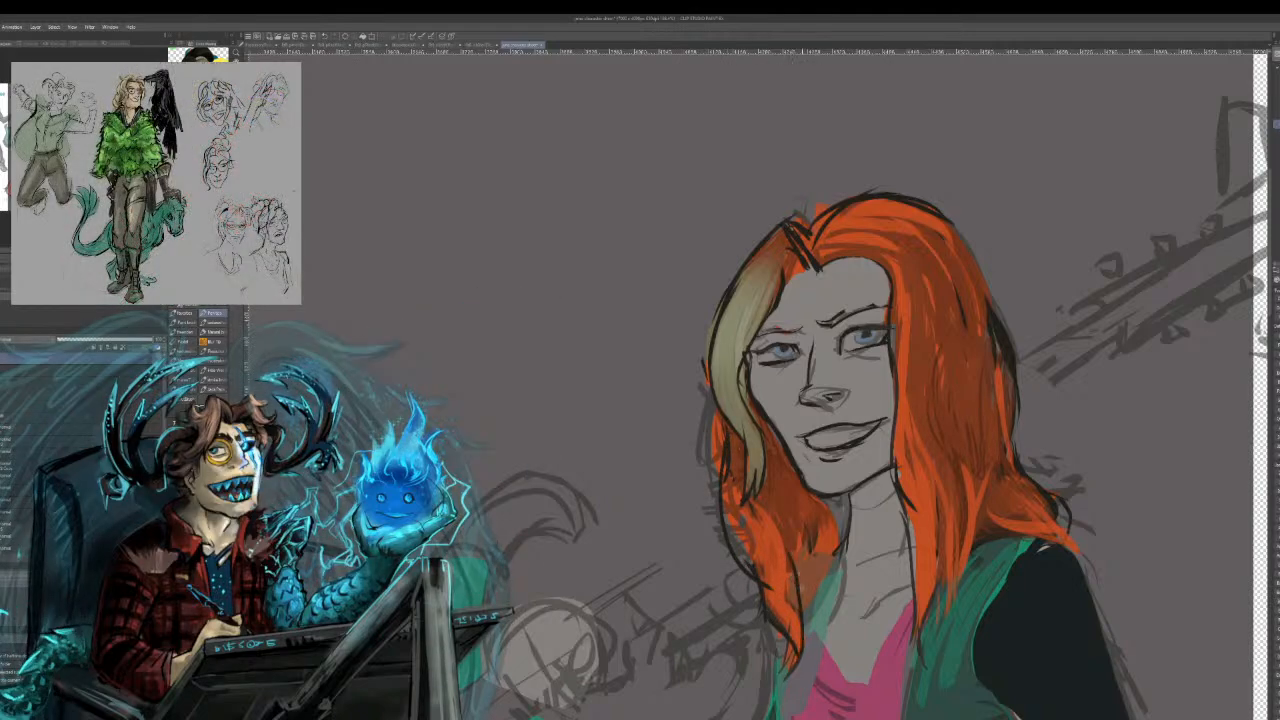
pyautogui.hotkey('ctrl', 'z')
pyautogui.hotkey('ctrl', 'z')
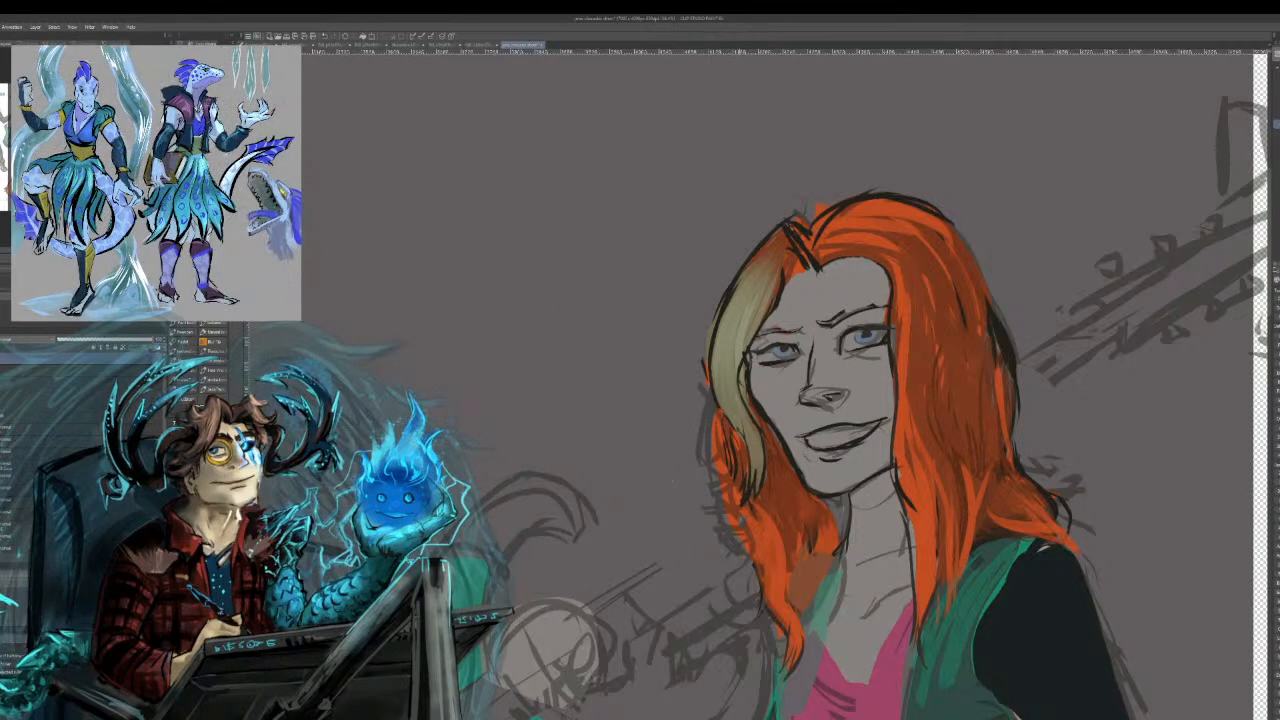
# Try several dark contour lines down the wavy lower lock beside the neck, undoing strokes between attempts.
pyautogui.moveTo(718, 458); pyautogui.dragTo(788, 662)
pyautogui.moveTo(770, 546); pyautogui.dragTo(790, 638)
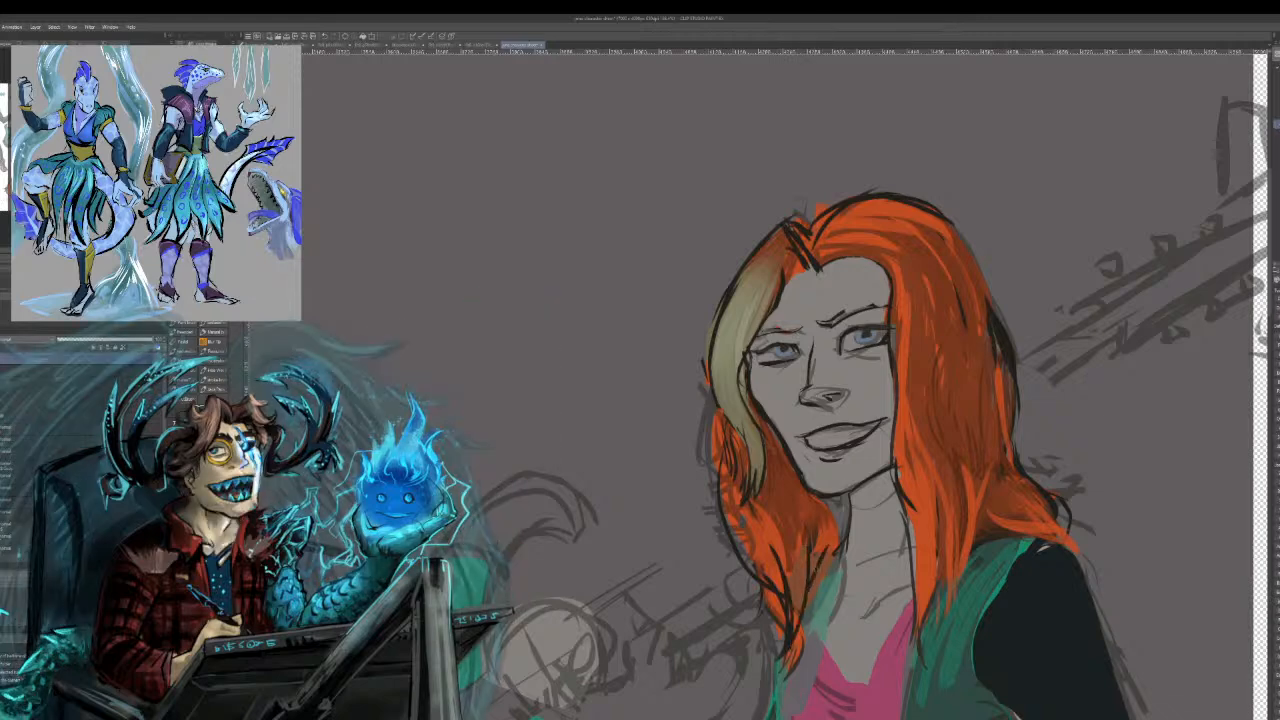
pyautogui.moveTo(836, 534); pyautogui.dragTo(812, 586)
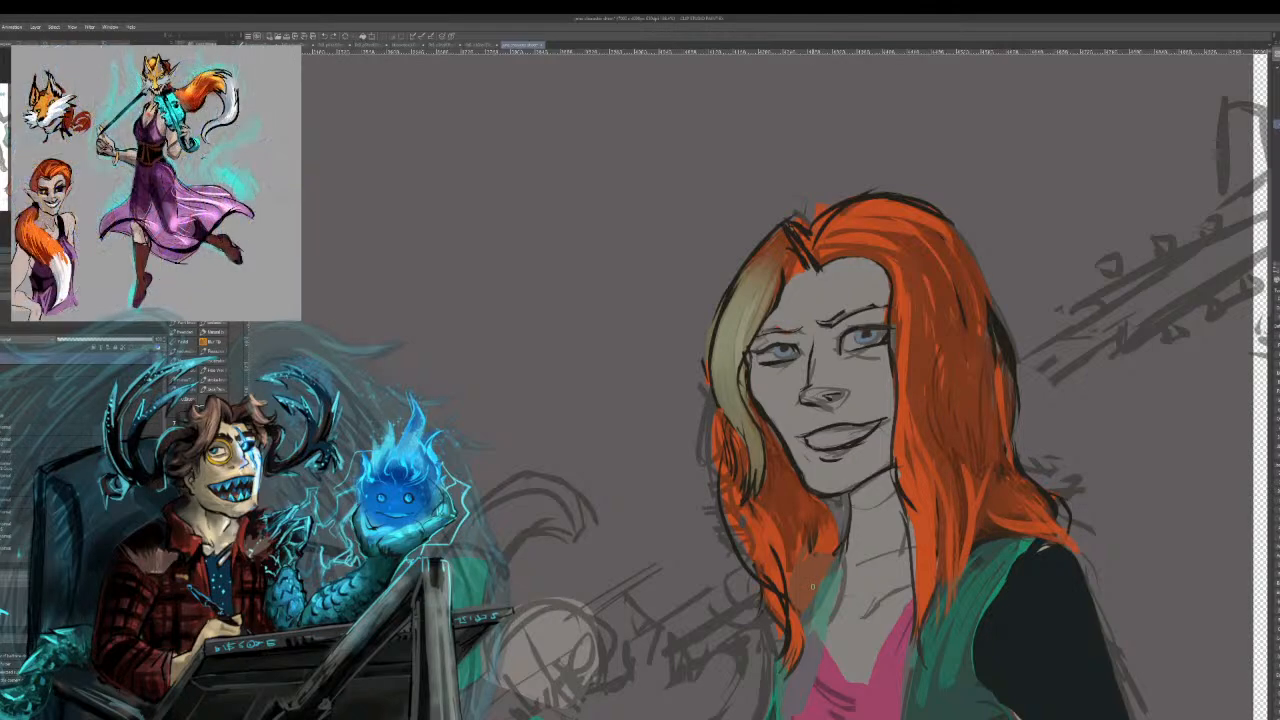
pyautogui.moveTo(764, 570)
pyautogui.mouseDown()
pyautogui.moveTo(787, 640)
pyautogui.moveTo(779, 575)
pyautogui.moveTo(750, 576)
pyautogui.moveTo(775, 660)
pyautogui.mouseUp()
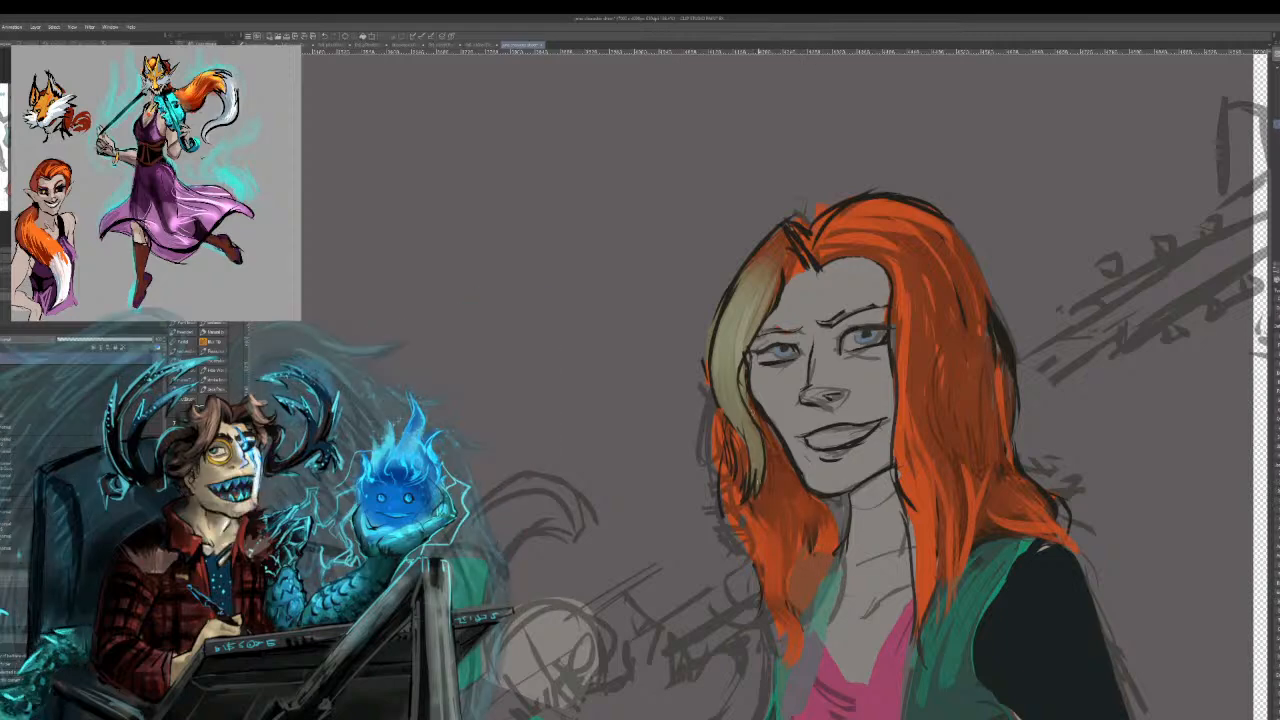
pyautogui.moveTo(764, 491)
pyautogui.mouseDown()
pyautogui.moveTo(761, 573)
pyautogui.moveTo(766, 549)
pyautogui.moveTo(741, 566)
pyautogui.moveTo(757, 622)
pyautogui.mouseUp()
pyautogui.hotkey('ctrl', 'z')
pyautogui.hotkey('ctrl', 'z')
pyautogui.moveTo(728, 510); pyautogui.dragTo(788, 668)
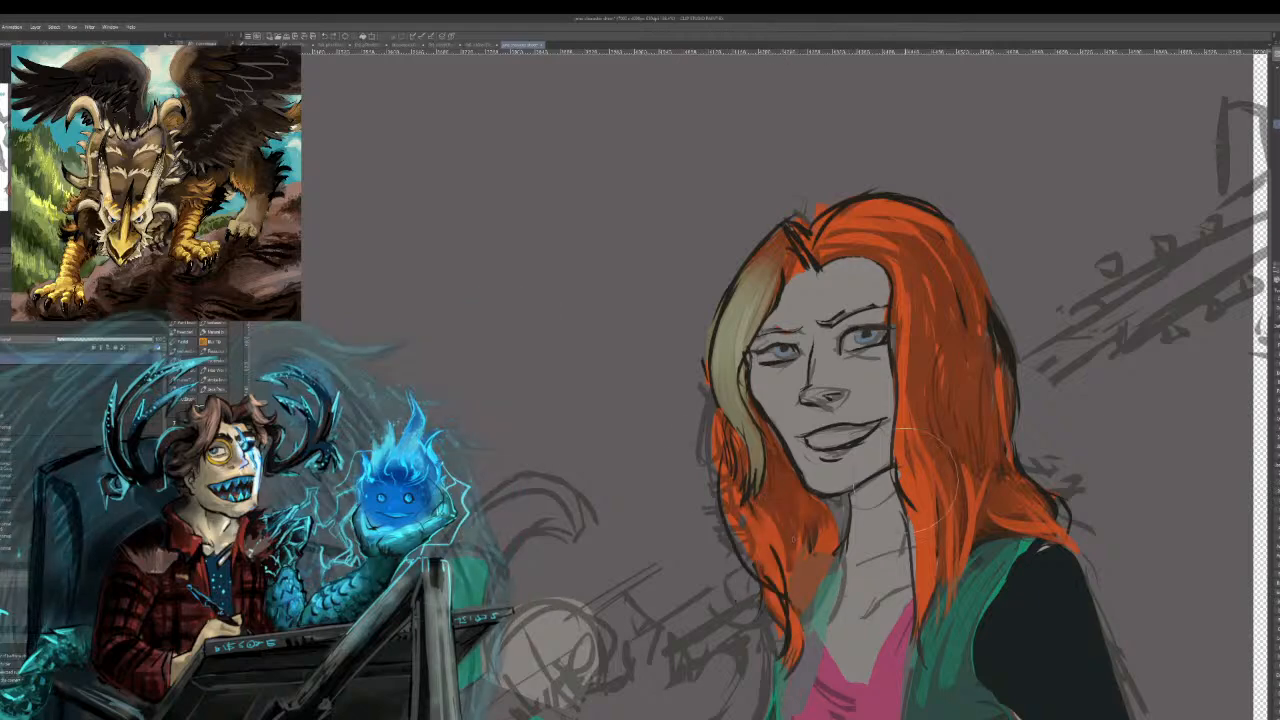
pyautogui.moveTo(722, 460)
pyautogui.mouseDown()
pyautogui.moveTo(730, 502)
pyautogui.moveTo(749, 502)
pyautogui.moveTo(738, 536)
pyautogui.moveTo(803, 629)
pyautogui.mouseUp()
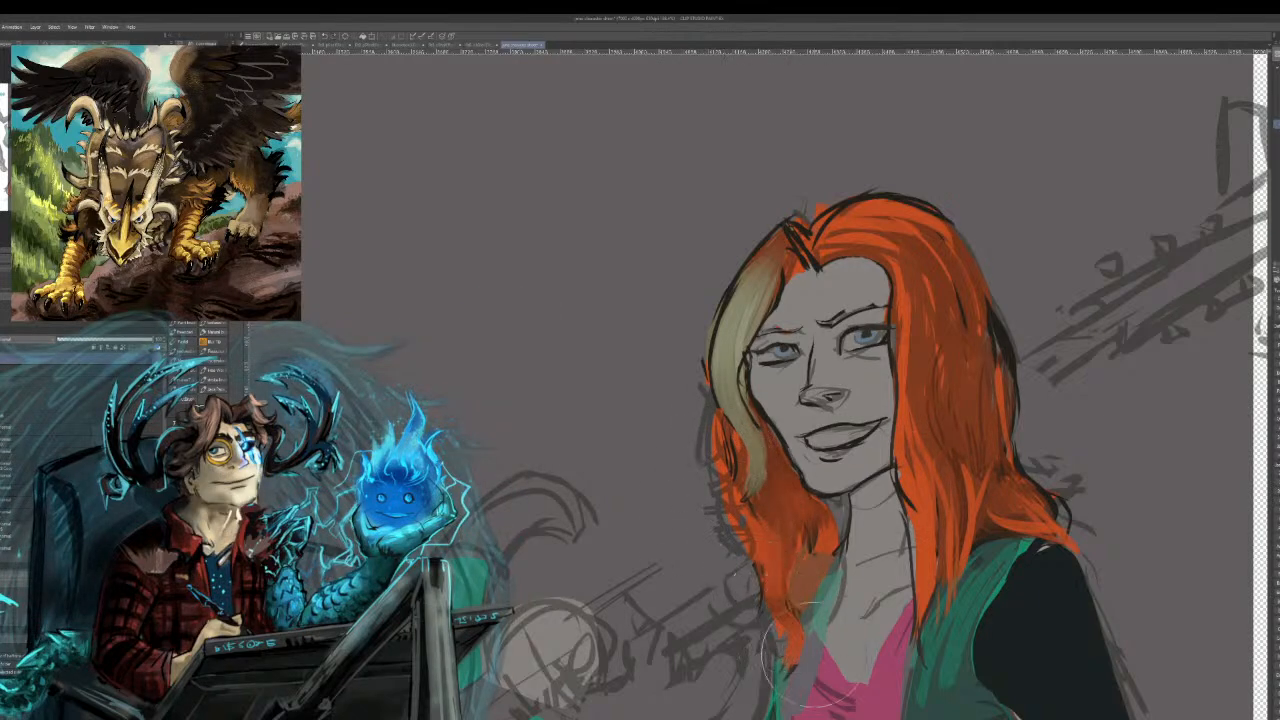
# Ink the olive lock's lower curve and outline the lower hair with dark curved lines ending in flicked tips.
pyautogui.moveTo(717, 356); pyautogui.dragTo(746, 446)
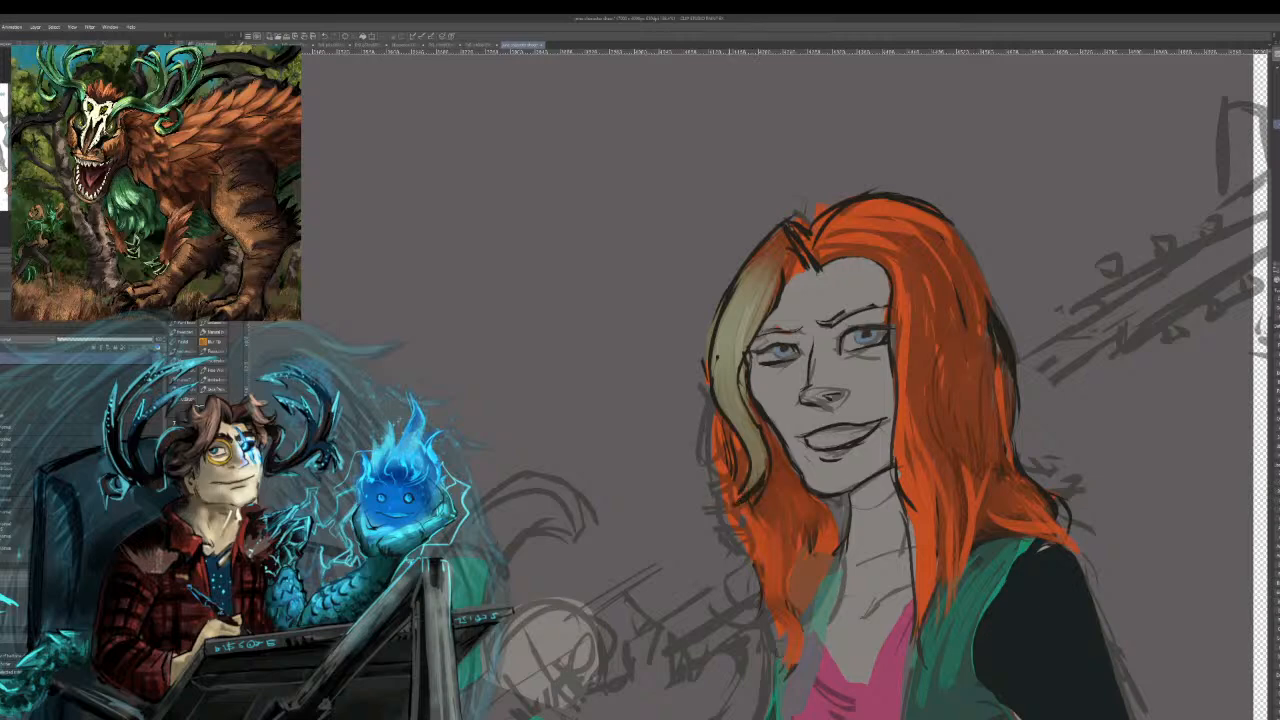
pyautogui.moveTo(722, 426)
pyautogui.mouseDown()
pyautogui.moveTo(717, 531)
pyautogui.moveTo(722, 571)
pyautogui.moveTo(758, 594)
pyautogui.mouseUp()
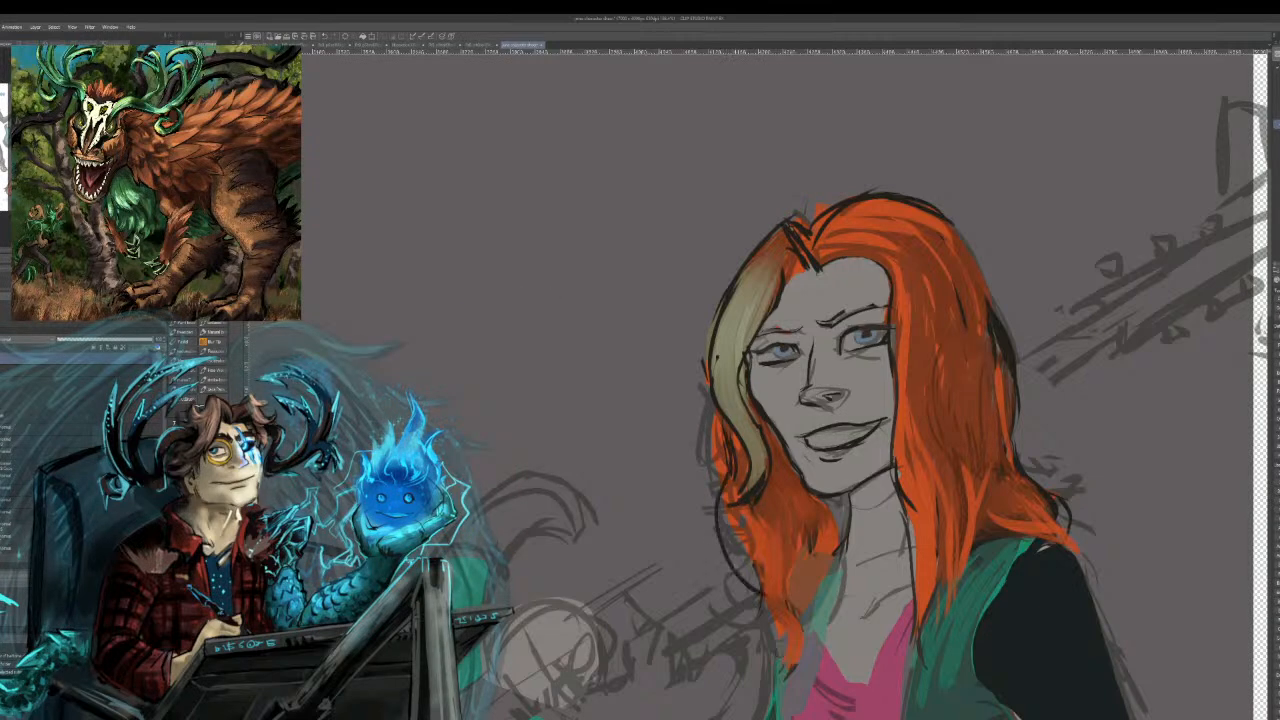
pyautogui.moveTo(704, 552); pyautogui.dragTo(730, 588)
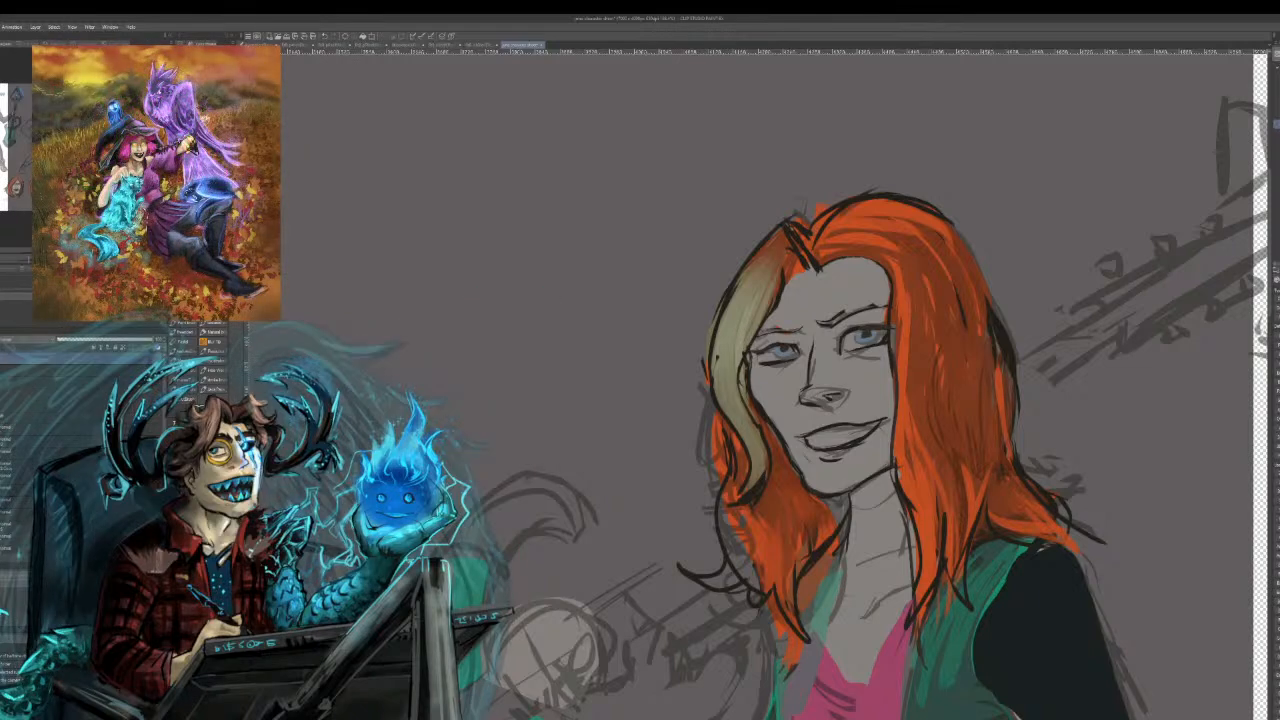
# Sample a colour from the hair and brush first darker strands down the long orange section beside the face, undoing the last stroke.
pyautogui.moveTo(717, 356)
pyautogui.mouseDown()
pyautogui.moveTo(533, 300)
pyautogui.moveTo(467, 236)
pyautogui.moveTo(533, 271)
pyautogui.moveTo(601, 270)
pyautogui.moveTo(544, 150)
pyautogui.moveTo(531, 80)
pyautogui.mouseUp()
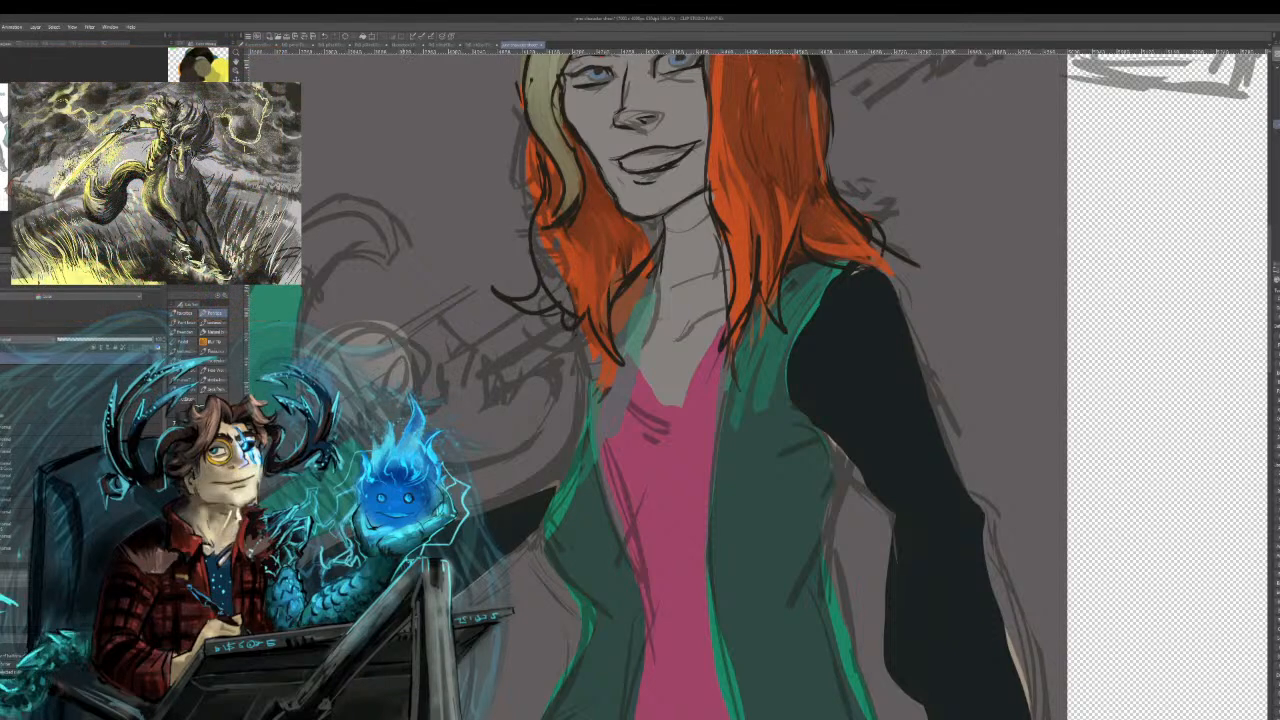
pyautogui.moveTo(700, 300); pyautogui.dragTo(564, 402)
pyautogui.moveTo(626, 218); pyautogui.dragTo(584, 312)
pyautogui.keyDown('alt'); pyautogui.click(599, 236); pyautogui.keyUp('alt')
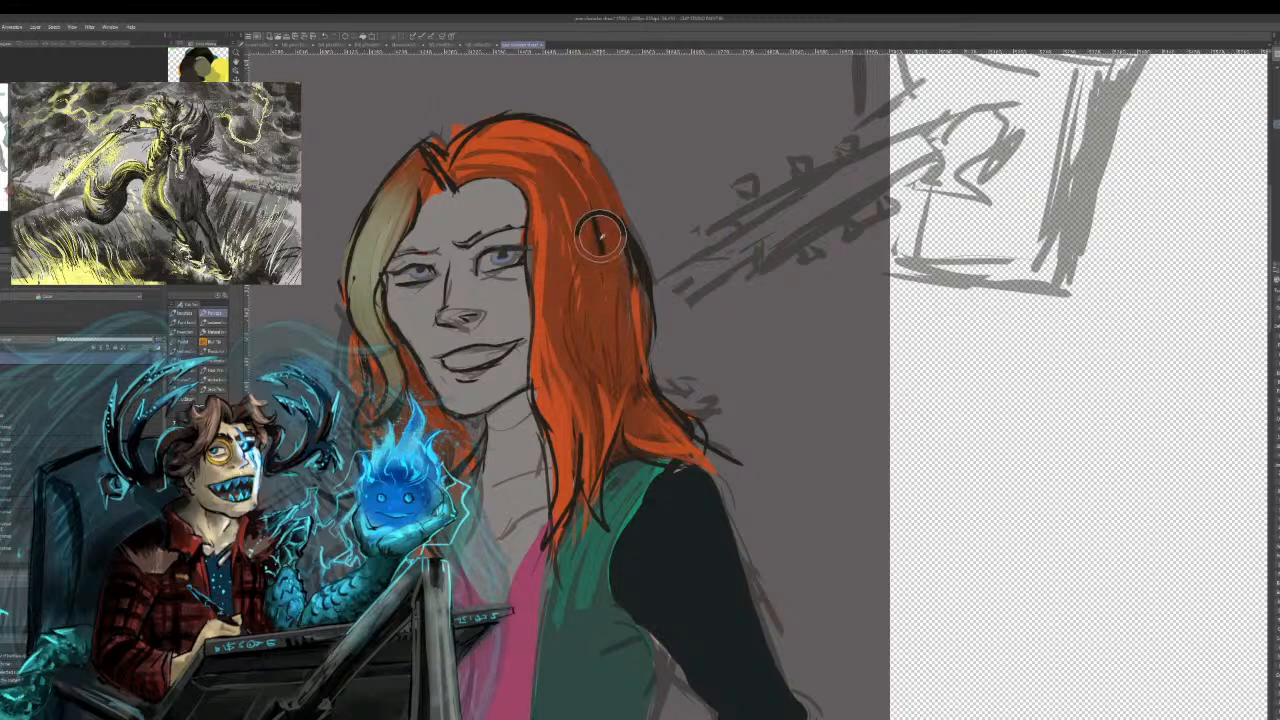
pyautogui.moveTo(574, 220); pyautogui.dragTo(564, 304)
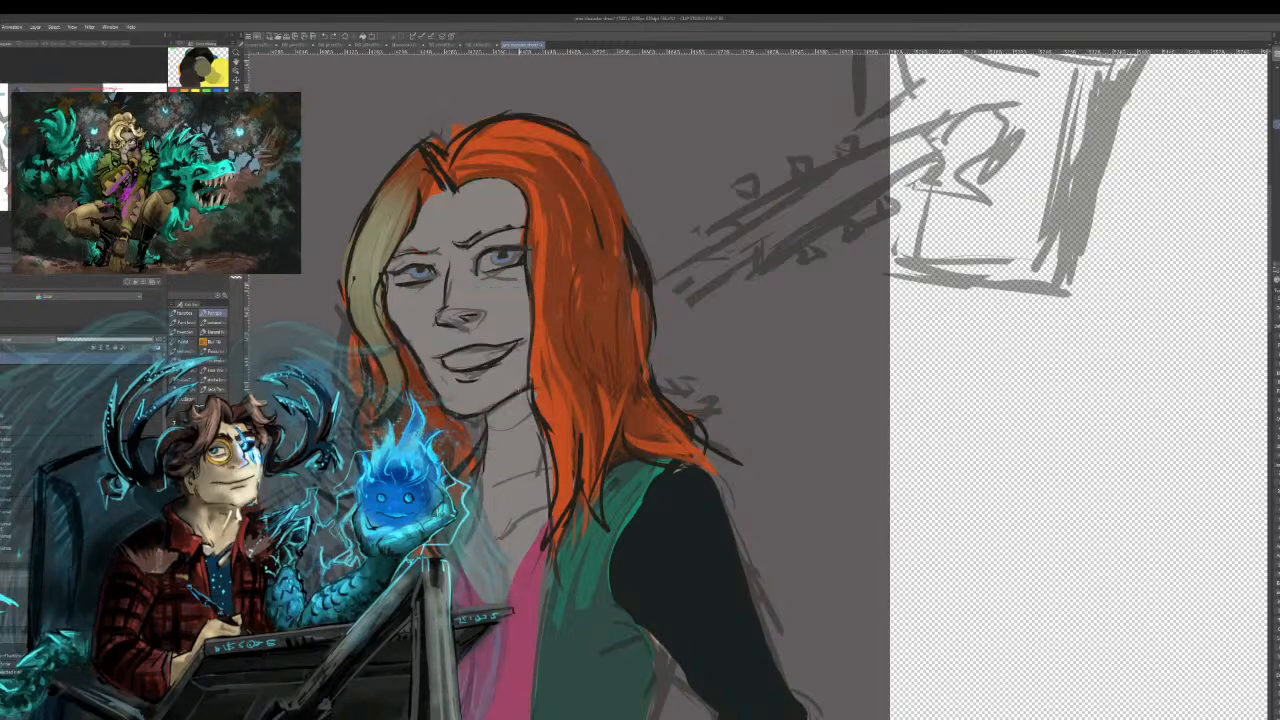
pyautogui.moveTo(565, 267); pyautogui.dragTo(572, 384)
pyautogui.moveTo(577, 298); pyautogui.dragTo(582, 346)
pyautogui.hotkey('ctrl', 'z')
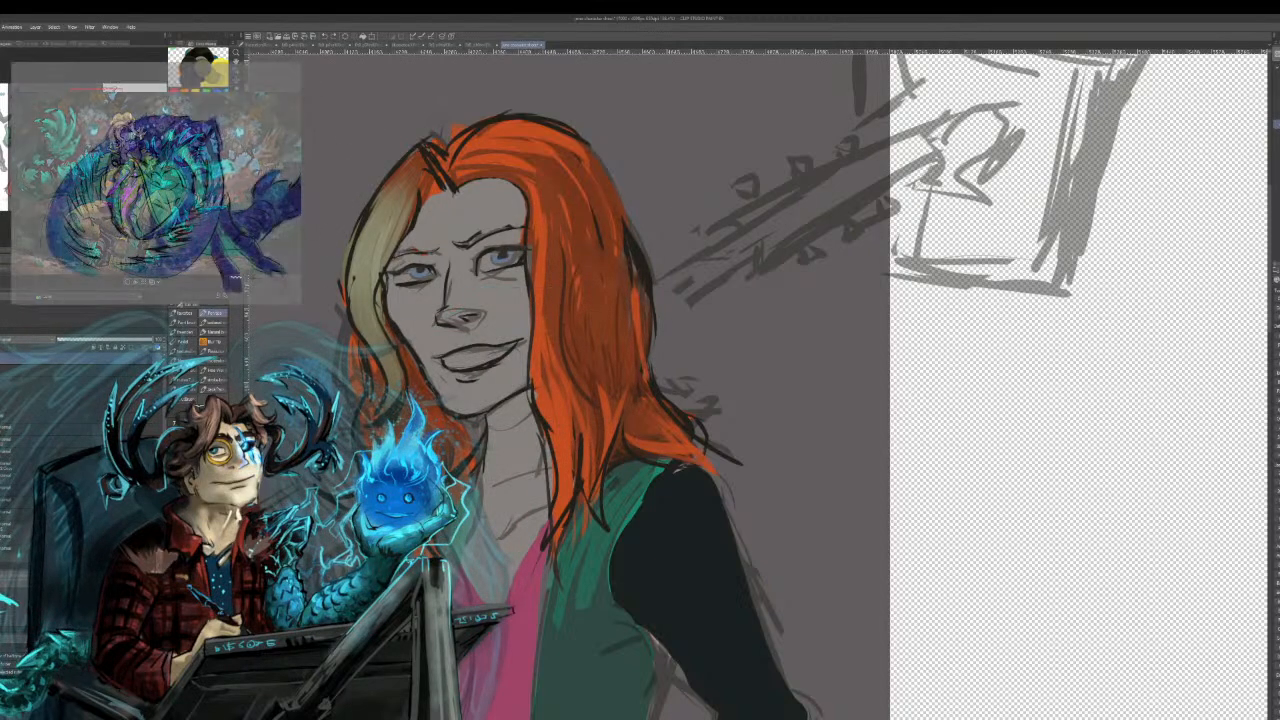
# Shade the middle and outer lower part of the long orange section with darker brown strokes toward the shoulder.
pyautogui.moveTo(581, 302); pyautogui.dragTo(586, 362)
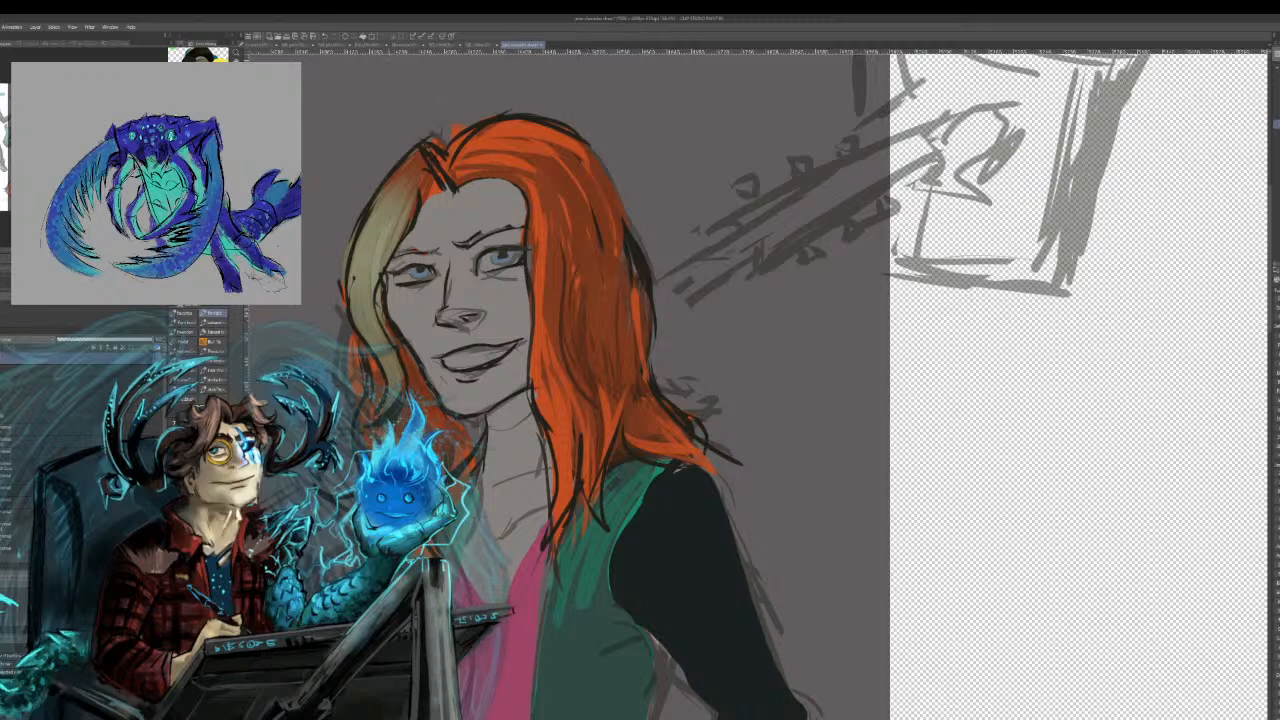
pyautogui.moveTo(581, 369); pyautogui.dragTo(565, 268)
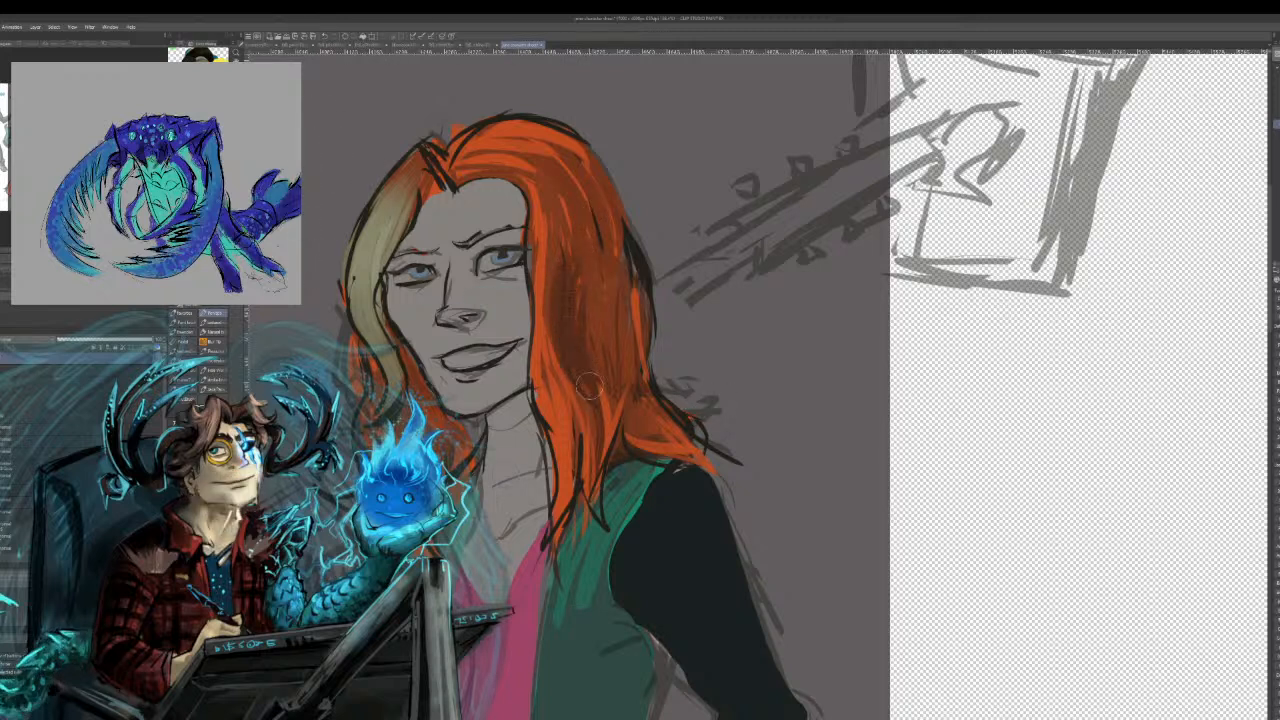
pyautogui.moveTo(616, 304); pyautogui.dragTo(628, 382)
pyautogui.moveTo(612, 338); pyautogui.dragTo(666, 432)
pyautogui.moveTo(606, 400); pyautogui.dragTo(672, 442)
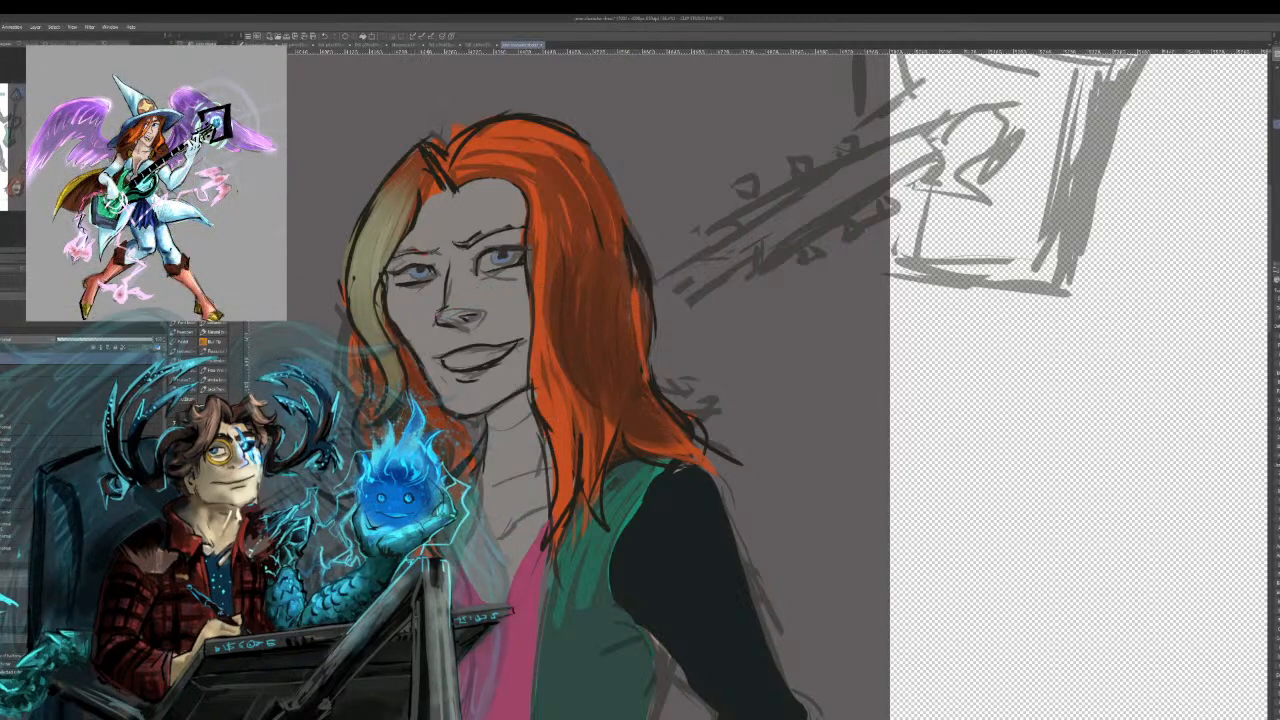
# Darken the hair behind the neck and along the forehead hairline, and ink dark lines through the parting and face-framing strand.
pyautogui.moveTo(445, 424)
pyautogui.mouseDown()
pyautogui.moveTo(474, 456)
pyautogui.moveTo(473, 428)
pyautogui.mouseUp()
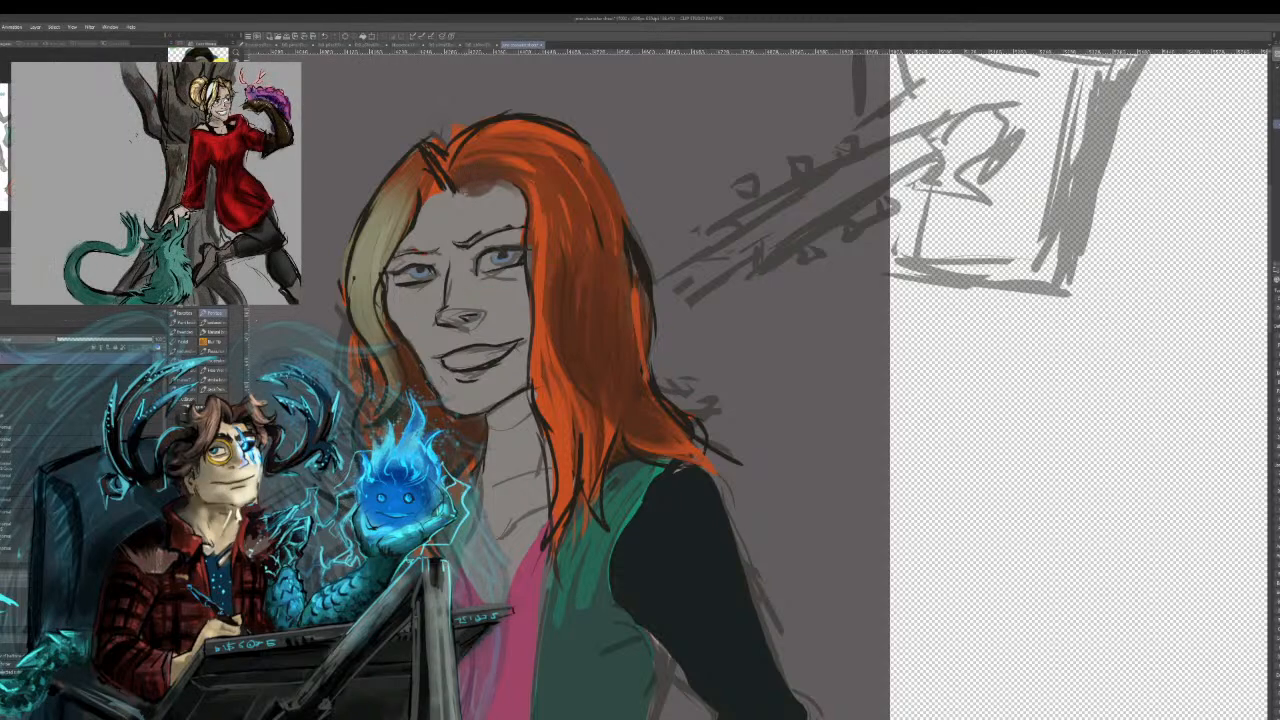
pyautogui.moveTo(518, 134); pyautogui.dragTo(467, 180)
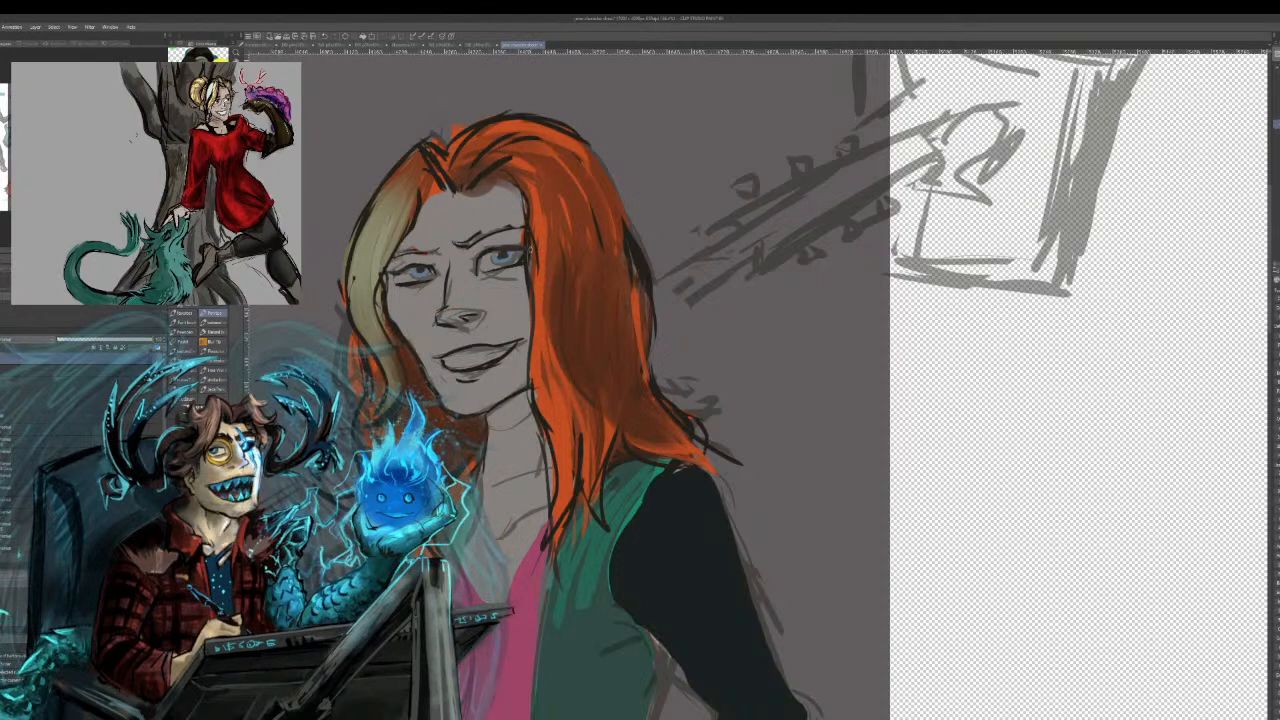
pyautogui.moveTo(546, 146); pyautogui.dragTo(548, 362)
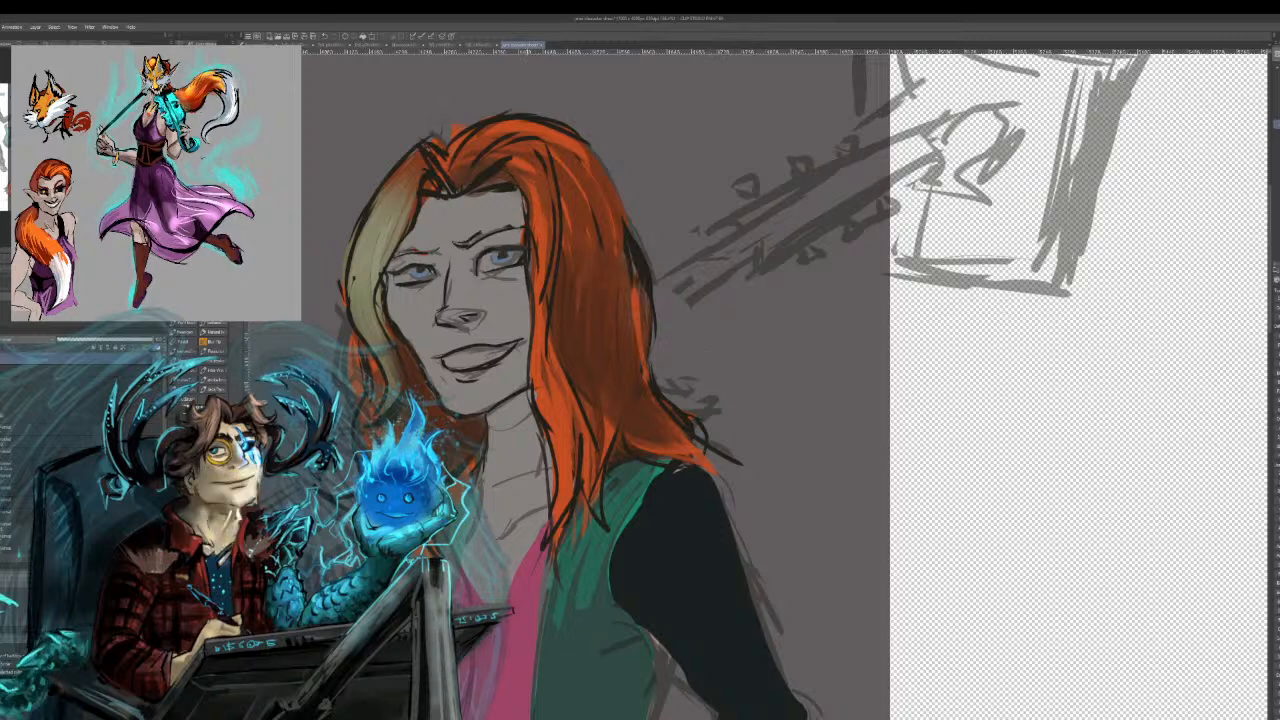
# Draw an oval freehand selection around the woman's head, hair, neck and upper shoulders.
pyautogui.moveTo(560, 470); pyautogui.dragTo(505, 364)
pyautogui.hotkey('ctrl', '-')
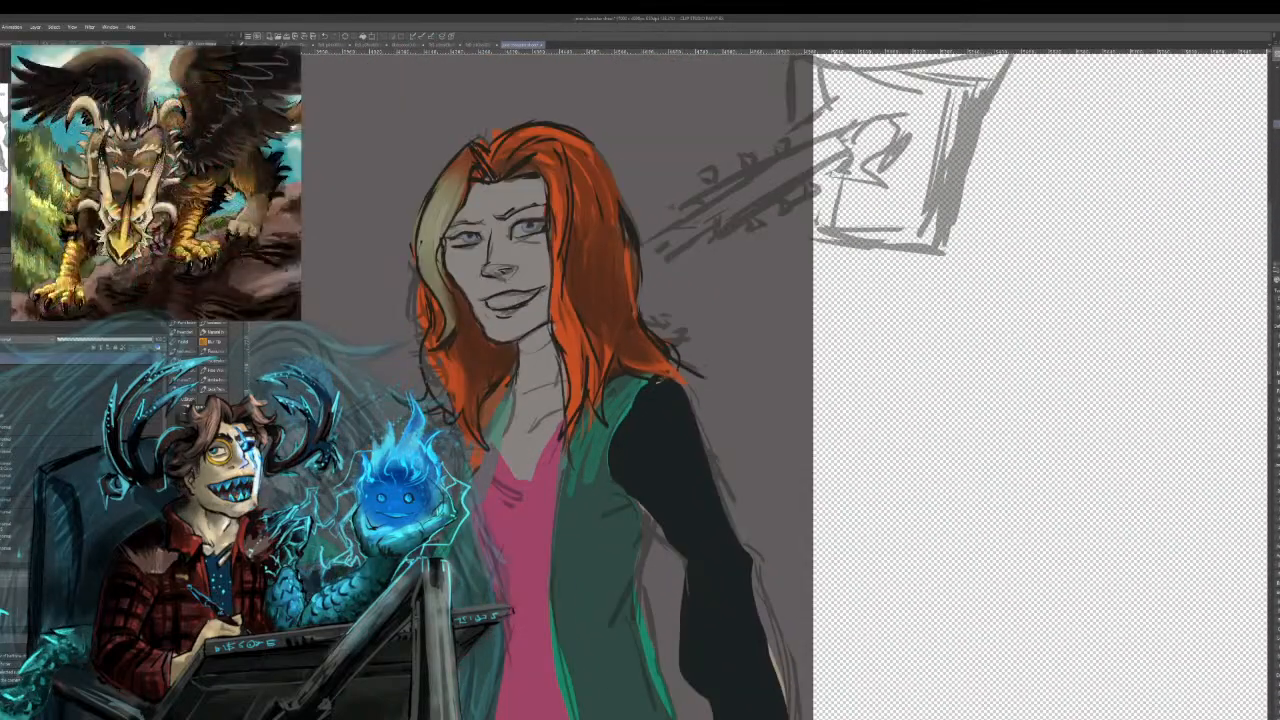
pyautogui.hotkey('ctrl', '-')
pyautogui.hotkey('ctrl', '-')
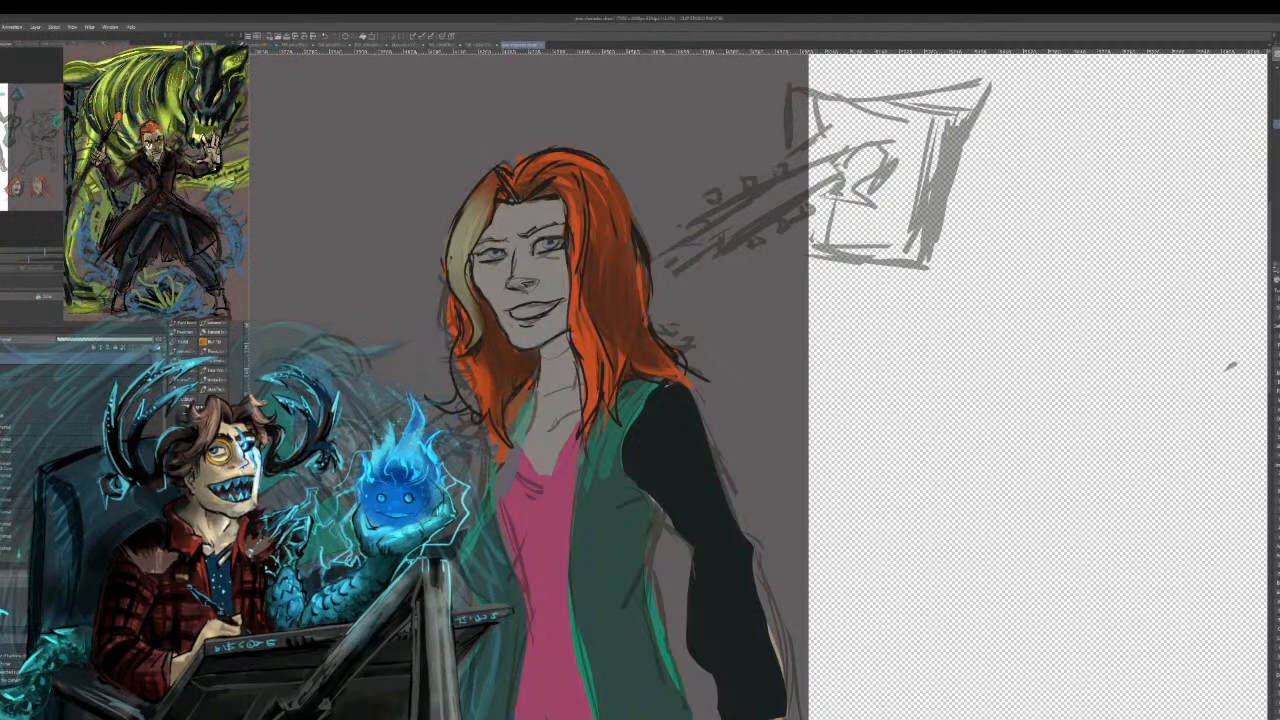
pyautogui.press('m')
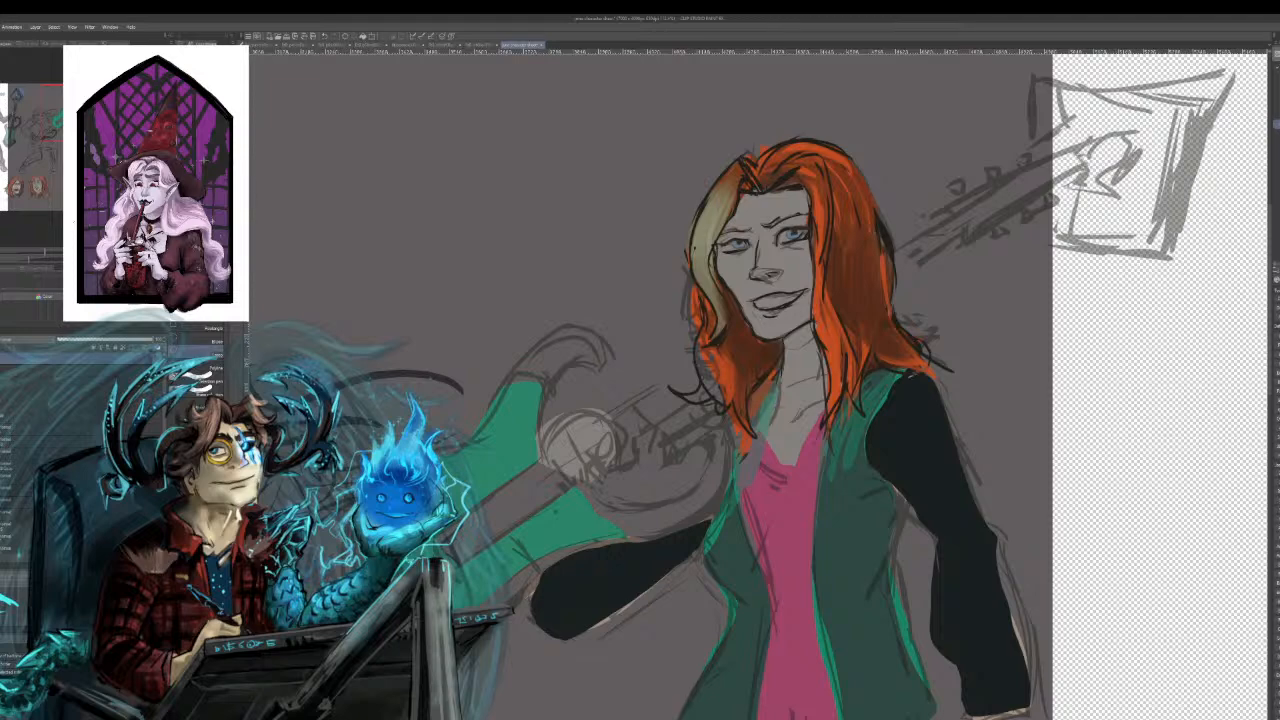
pyautogui.moveTo(892, 165)
pyautogui.mouseDown()
pyautogui.moveTo(654, 365)
pyautogui.moveTo(966, 385)
pyautogui.moveTo(838, 118)
pyautogui.mouseUp()
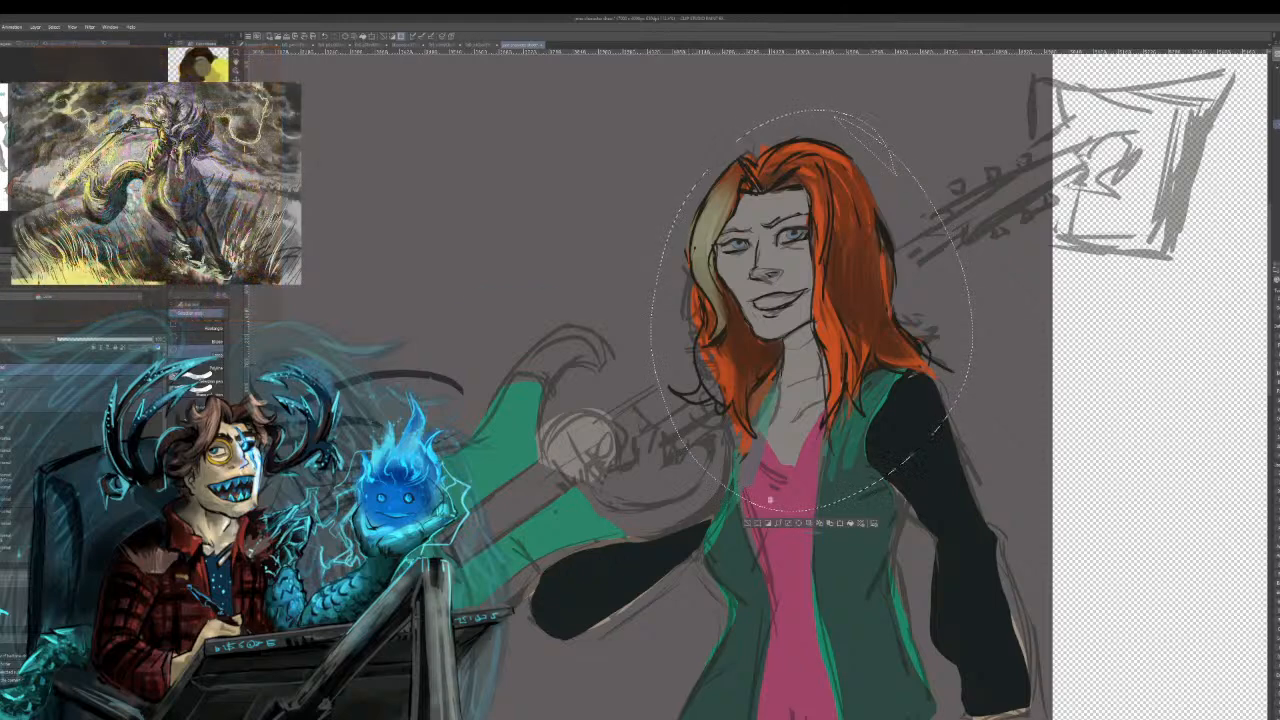
# Scale the selected head down slightly, reposition it over the neck, apply the transformation and clear the selection.
pyautogui.hotkey('ctrl', 't')
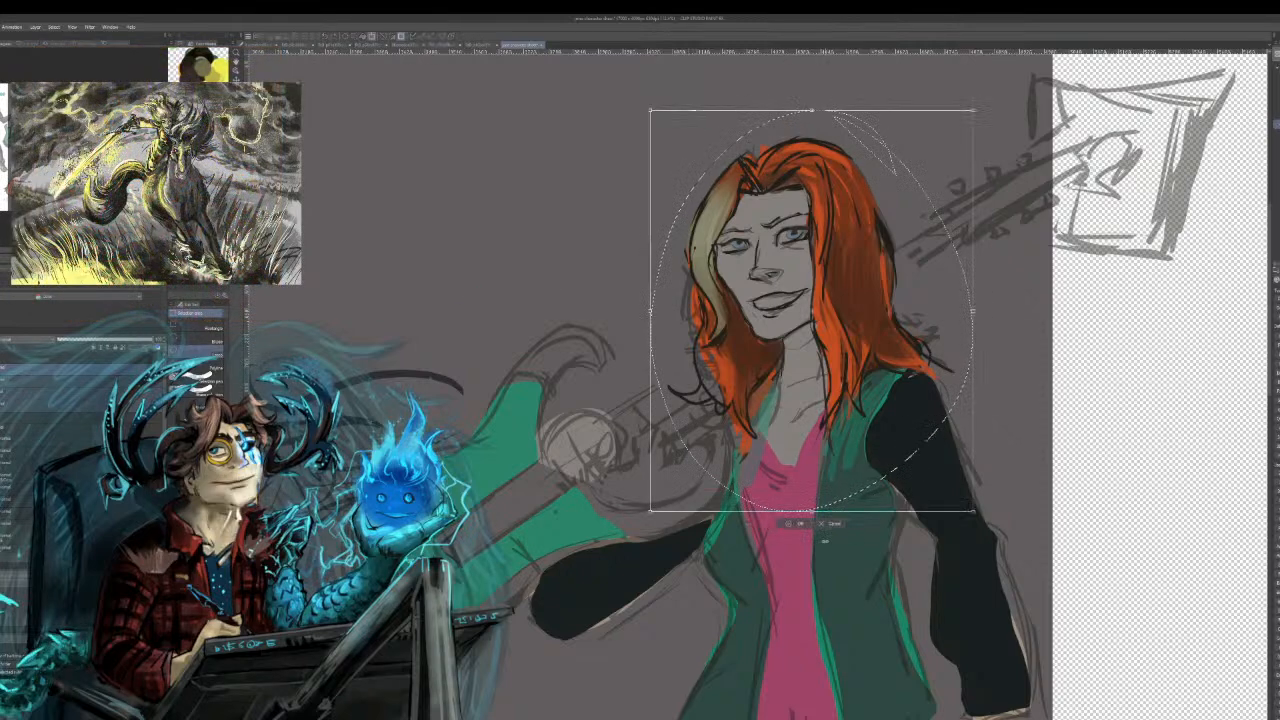
pyautogui.moveTo(650, 512); pyautogui.dragTo(724, 420)
pyautogui.moveTo(929, 384); pyautogui.dragTo(889, 404)
pyautogui.moveTo(935, 443); pyautogui.dragTo(864, 466)
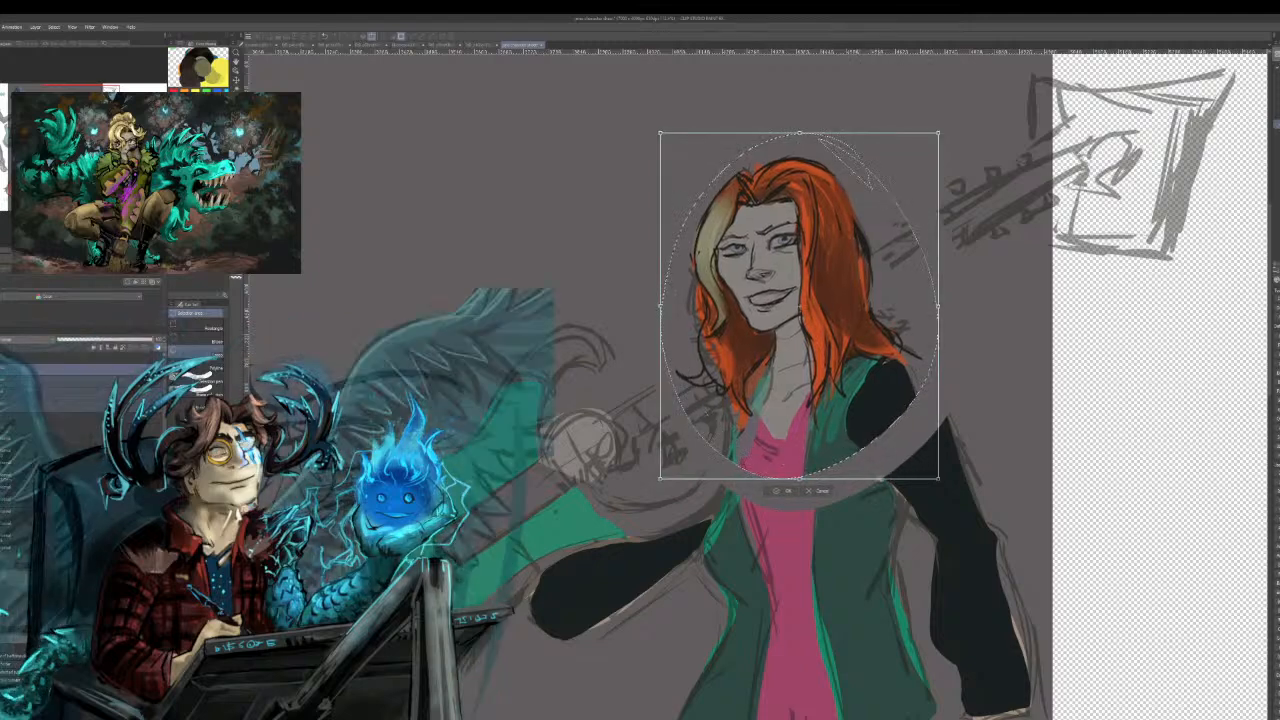
pyautogui.moveTo(660, 479); pyautogui.dragTo(658, 482)
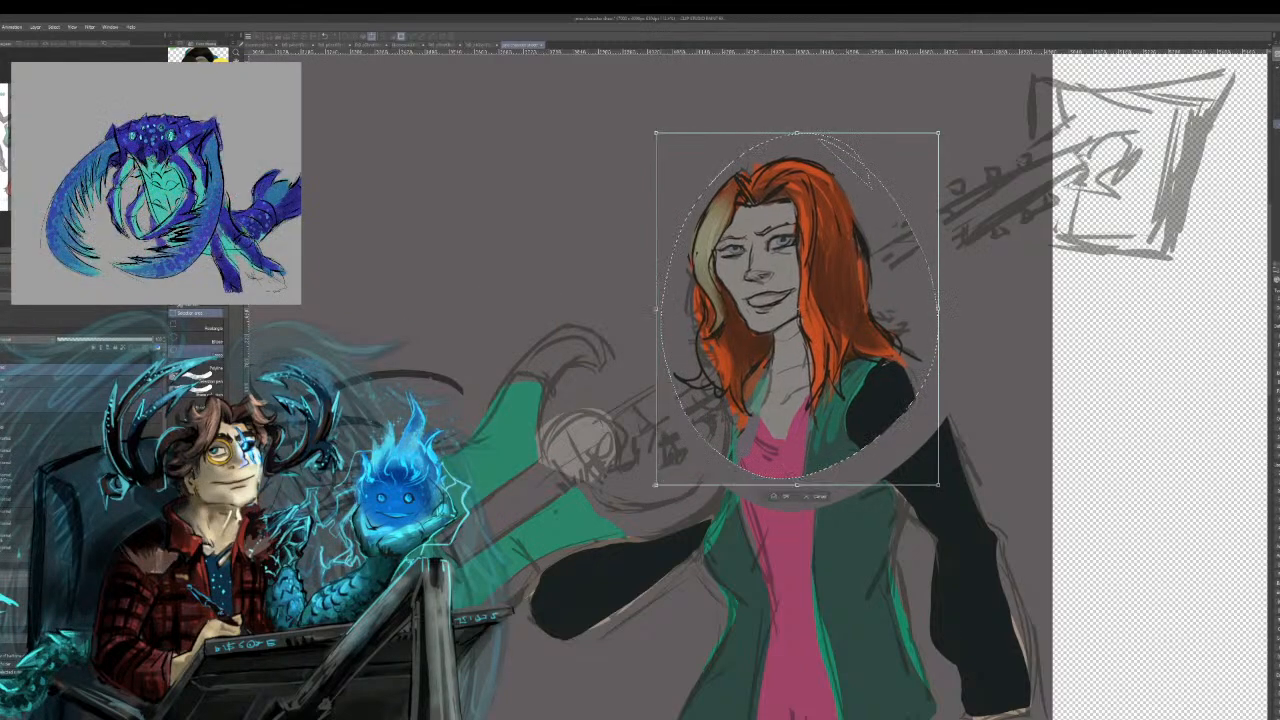
pyautogui.moveTo(885, 464); pyautogui.dragTo(897, 478)
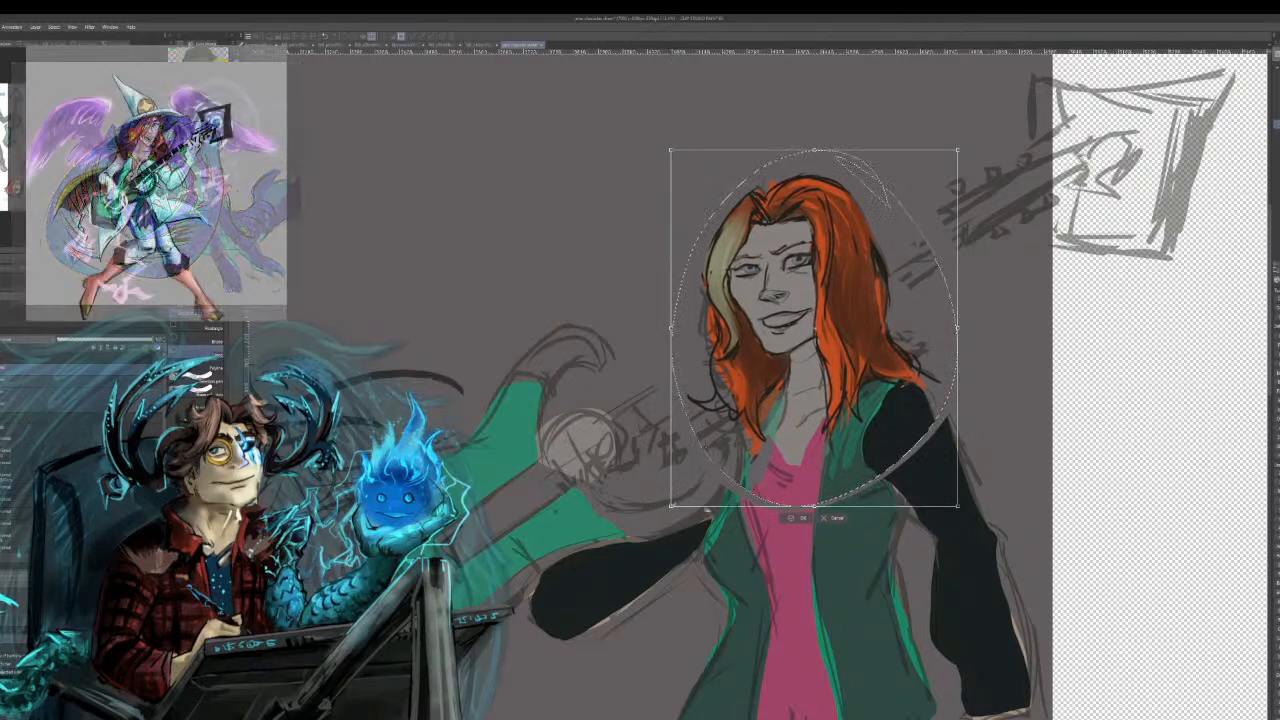
pyautogui.moveTo(834, 480); pyautogui.dragTo(843, 468)
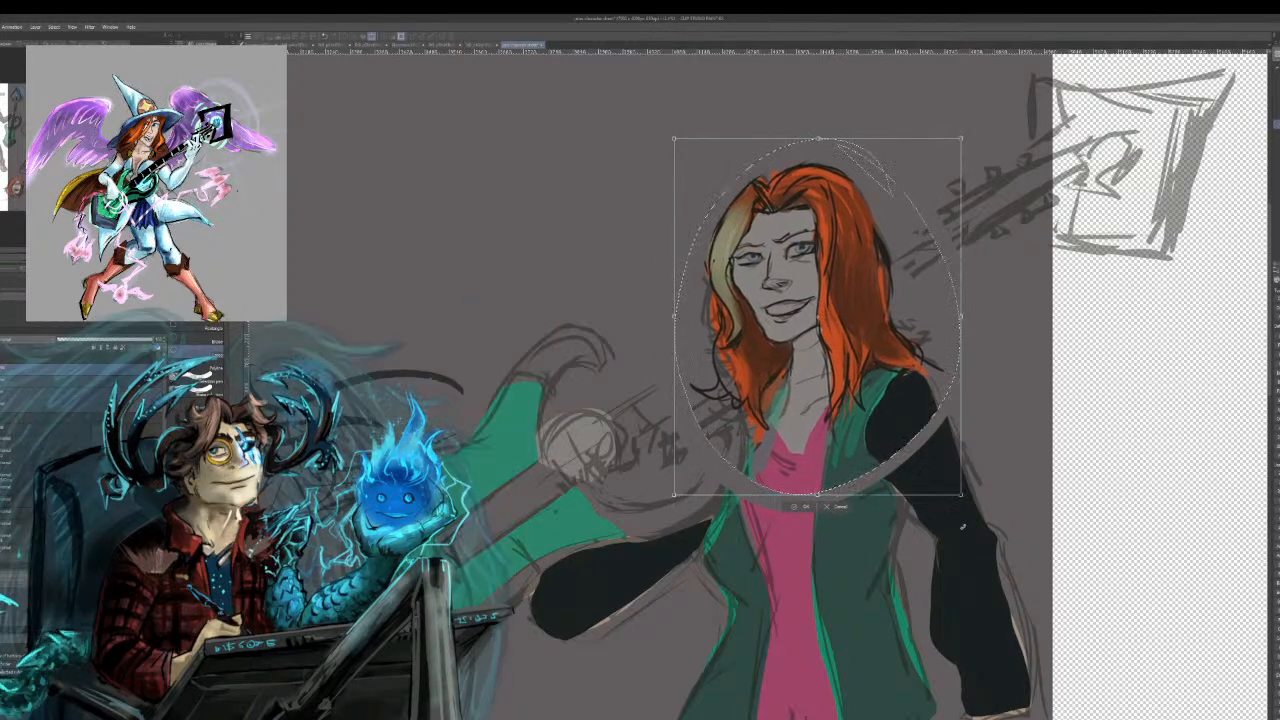
pyautogui.click(796, 510)
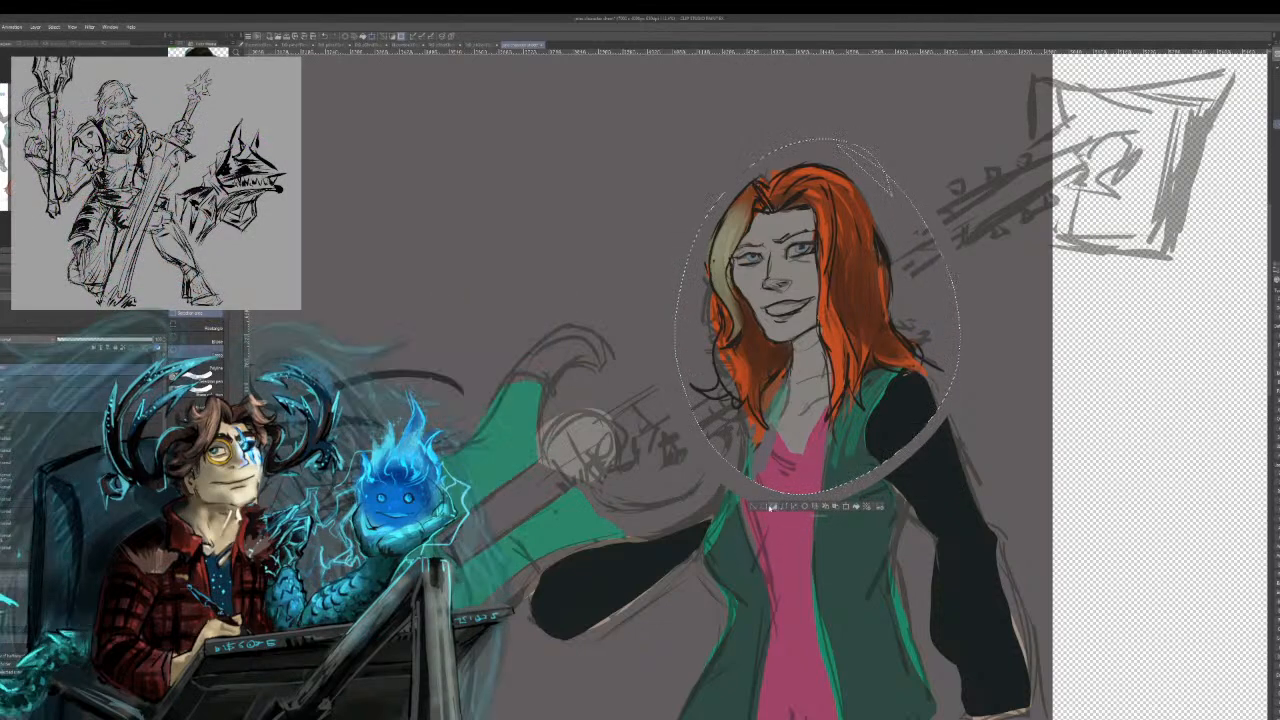
pyautogui.click(753, 507)
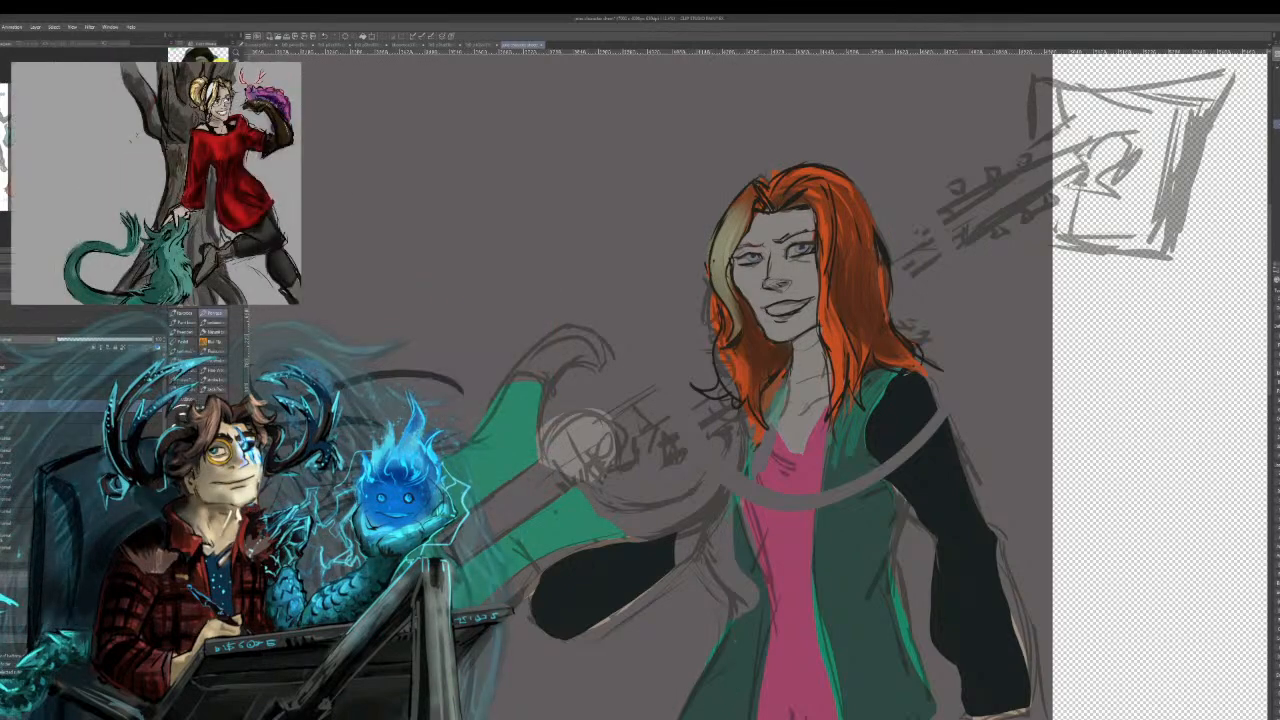
# Ink the jacket's side contour beside the guitar arm, from the underarm past the waist toward the hem.
pyautogui.moveTo(746, 433)
pyautogui.mouseDown()
pyautogui.moveTo(738, 493)
pyautogui.moveTo(712, 541)
pyautogui.mouseUp()
pyautogui.moveTo(738, 464)
pyautogui.mouseDown()
pyautogui.moveTo(718, 510)
pyautogui.moveTo(753, 580)
pyautogui.moveTo(738, 644)
pyautogui.mouseUp()
pyautogui.moveTo(740, 580)
pyautogui.mouseDown()
pyautogui.moveTo(722, 670)
pyautogui.moveTo(742, 718)
pyautogui.mouseUp()
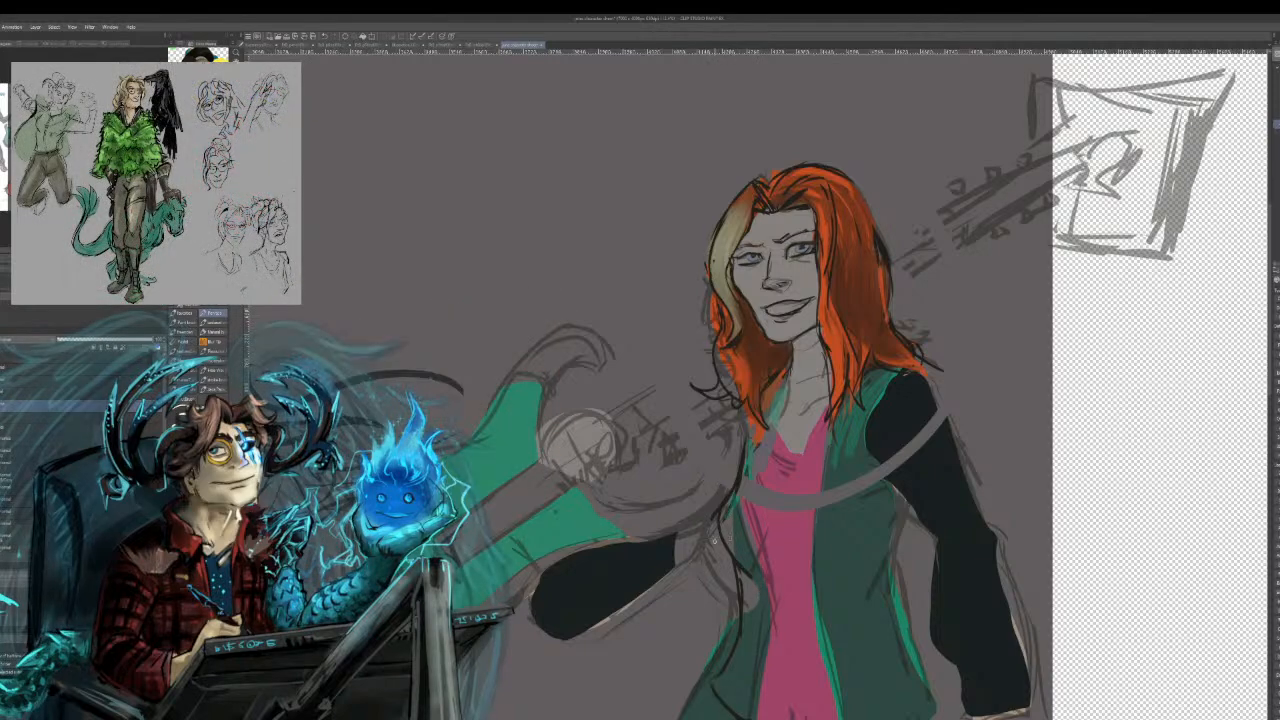
# Ink the underside of the black guitar arm and add short dark lines across the lower green guitar shape.
pyautogui.moveTo(723, 555)
pyautogui.mouseDown()
pyautogui.moveTo(613, 611)
pyautogui.moveTo(564, 593)
pyautogui.moveTo(588, 626)
pyautogui.mouseUp()
pyautogui.moveTo(682, 568); pyautogui.dragTo(604, 636)
pyautogui.moveTo(730, 560); pyautogui.dragTo(610, 632)
pyautogui.moveTo(588, 492)
pyautogui.mouseDown()
pyautogui.moveTo(602, 546)
pyautogui.moveTo(594, 506)
pyautogui.moveTo(616, 542)
pyautogui.mouseUp()
pyautogui.moveTo(542, 504); pyautogui.dragTo(556, 562)
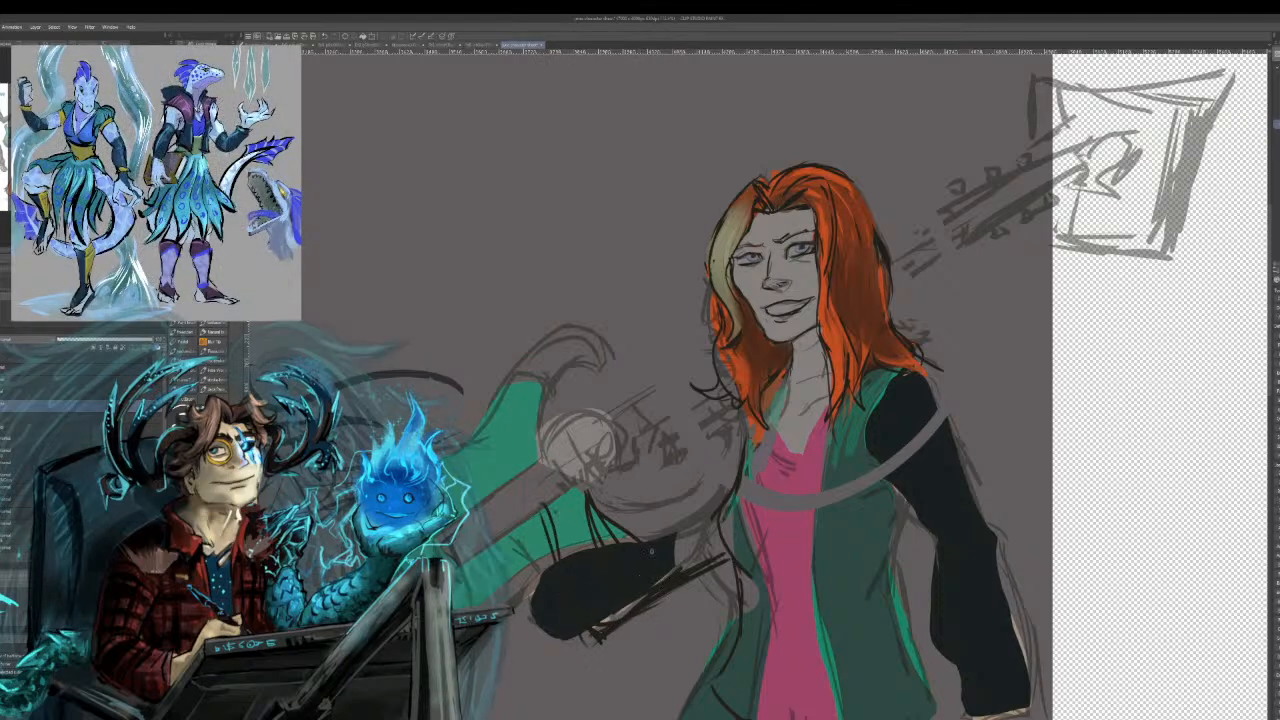
# Draw a dark diagonal from the bent arm up to its shoulder and outline the opposite shoulder and outer sleeve.
pyautogui.moveTo(630, 538)
pyautogui.mouseDown()
pyautogui.moveTo(696, 468)
pyautogui.moveTo(730, 404)
pyautogui.mouseUp()
pyautogui.moveTo(708, 446); pyautogui.dragTo(716, 408)
pyautogui.moveTo(888, 368)
pyautogui.mouseDown()
pyautogui.moveTo(954, 384)
pyautogui.moveTo(972, 502)
pyautogui.mouseUp()
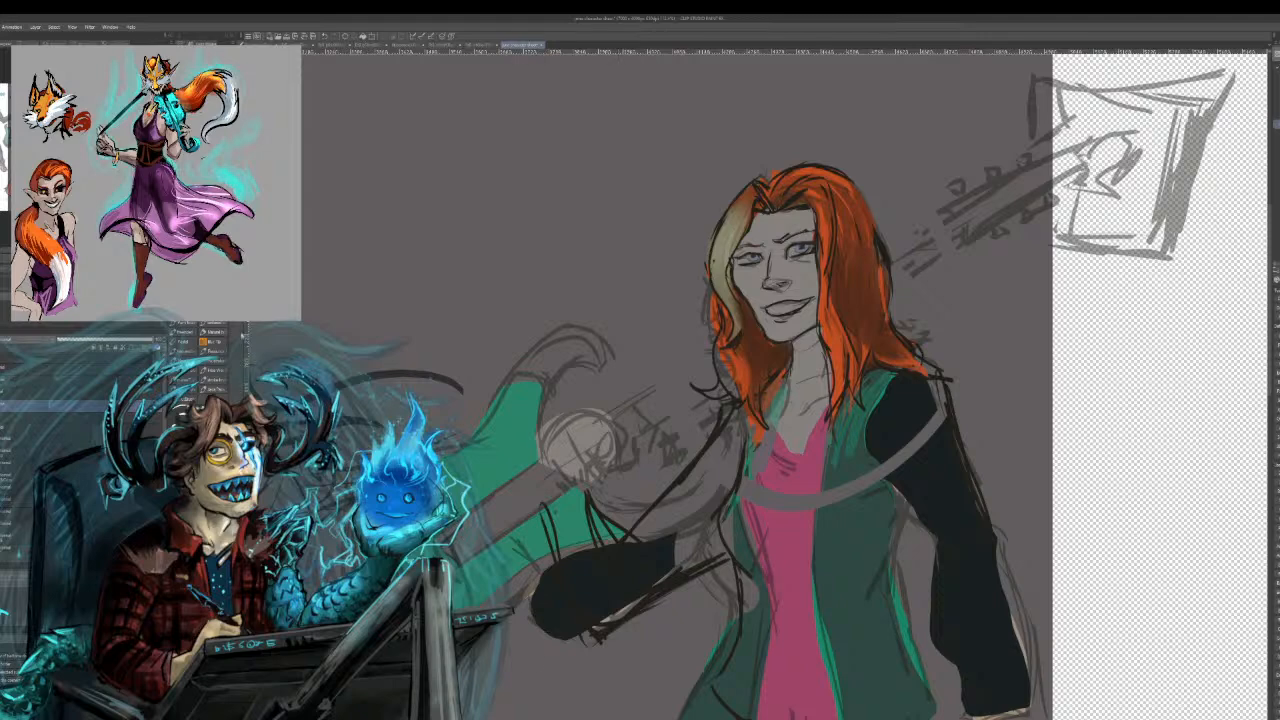
# Clear the guitar arm's black fill and lower lines, and sketch the curled fingers of the hand gripping the guitar neck.
pyautogui.moveTo(800, 400); pyautogui.dragTo(671, 315)
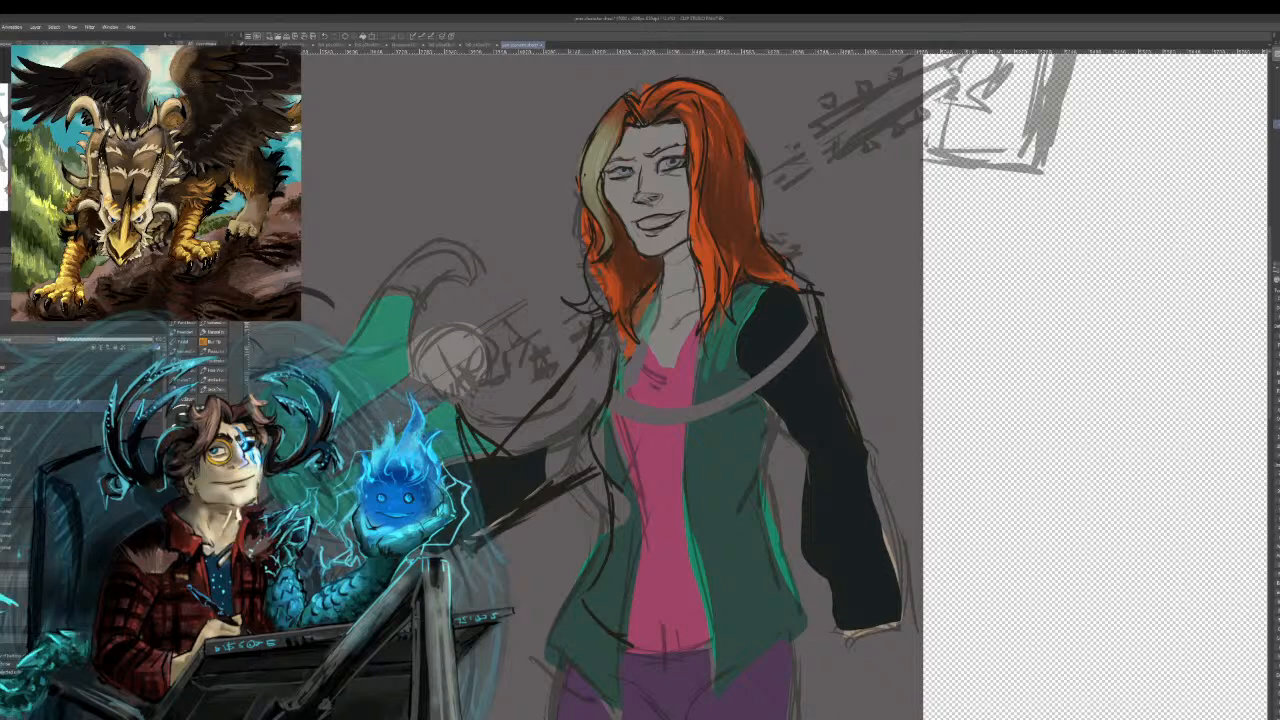
pyautogui.moveTo(460, 525)
pyautogui.mouseDown()
pyautogui.moveTo(515, 468)
pyautogui.moveTo(465, 485)
pyautogui.moveTo(486, 530)
pyautogui.mouseUp()
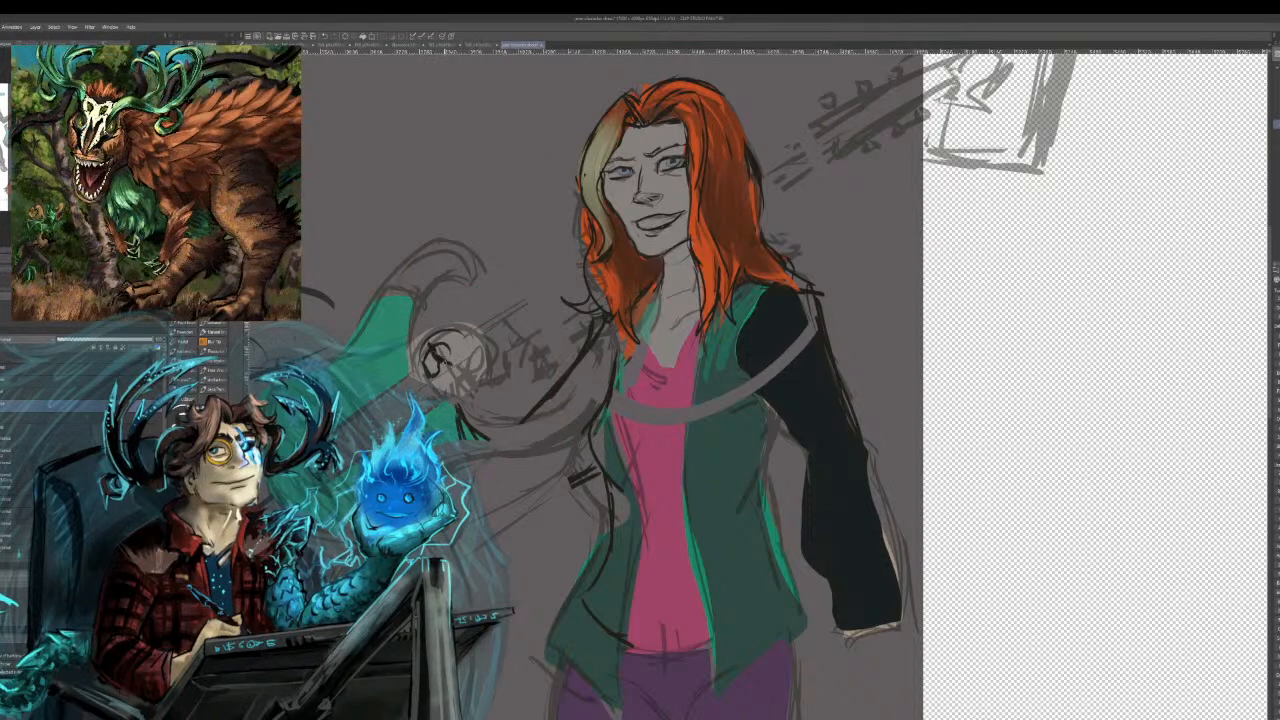
pyautogui.moveTo(440, 338)
pyautogui.mouseDown()
pyautogui.moveTo(468, 360)
pyautogui.moveTo(468, 334)
pyautogui.moveTo(493, 382)
pyautogui.mouseUp()
pyautogui.moveTo(516, 337)
pyautogui.mouseDown()
pyautogui.moveTo(510, 380)
pyautogui.moveTo(516, 339)
pyautogui.mouseUp()
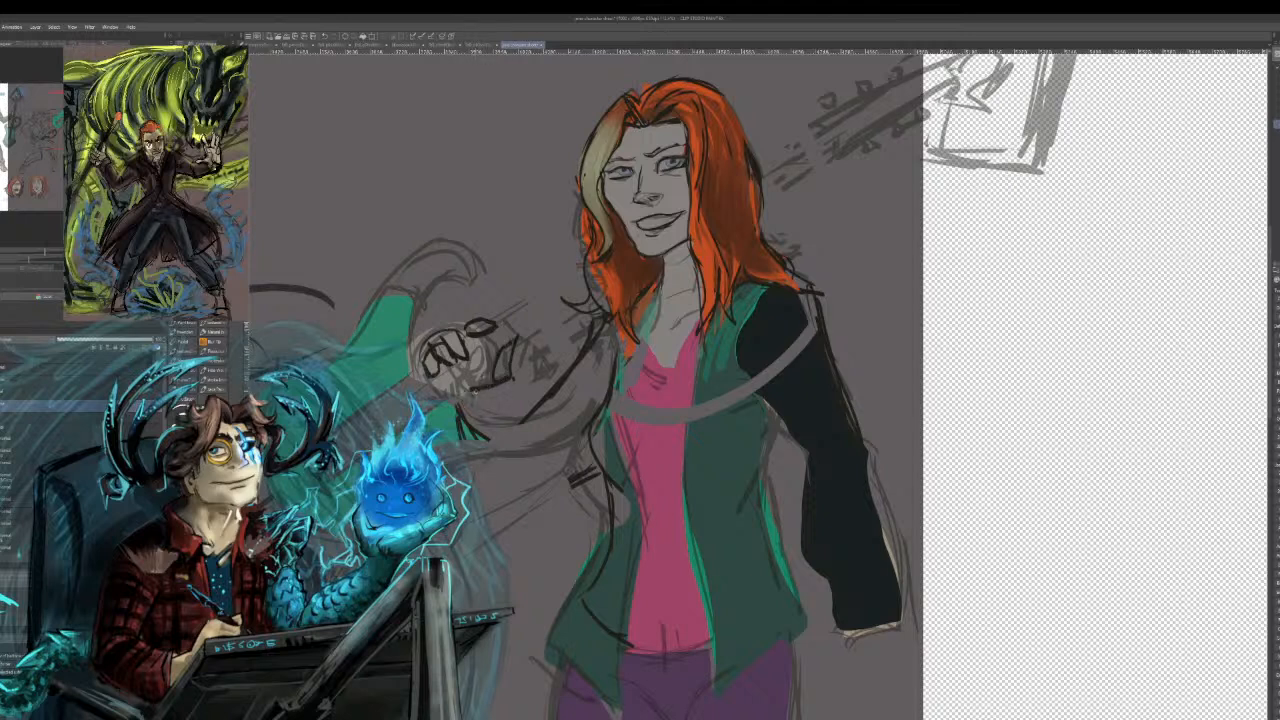
# Try a long diagonal line from the gripping hand down toward the guitar body, undoing each attempt.
pyautogui.moveTo(476, 385); pyautogui.dragTo(362, 456)
pyautogui.hotkey('ctrl', 'z')
pyautogui.moveTo(486, 365); pyautogui.dragTo(324, 484)
pyautogui.hotkey('ctrl', 'z')
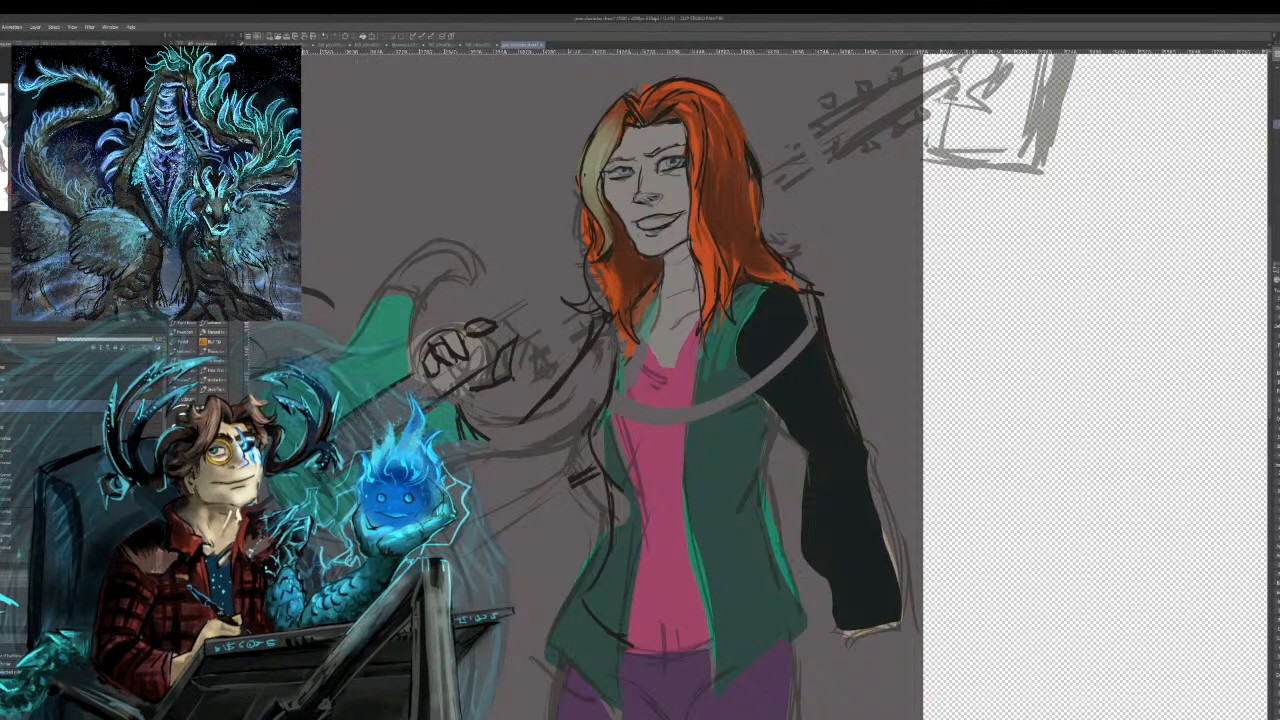
# Ink the two parallel edges of the guitar neck from the gripping hand up to the hair, redoing the lower edge once.
pyautogui.moveTo(508, 340); pyautogui.dragTo(570, 306)
pyautogui.hotkey('ctrl', 'z')
pyautogui.moveTo(514, 345); pyautogui.dragTo(582, 305)
pyautogui.moveTo(494, 323); pyautogui.dragTo(576, 274)
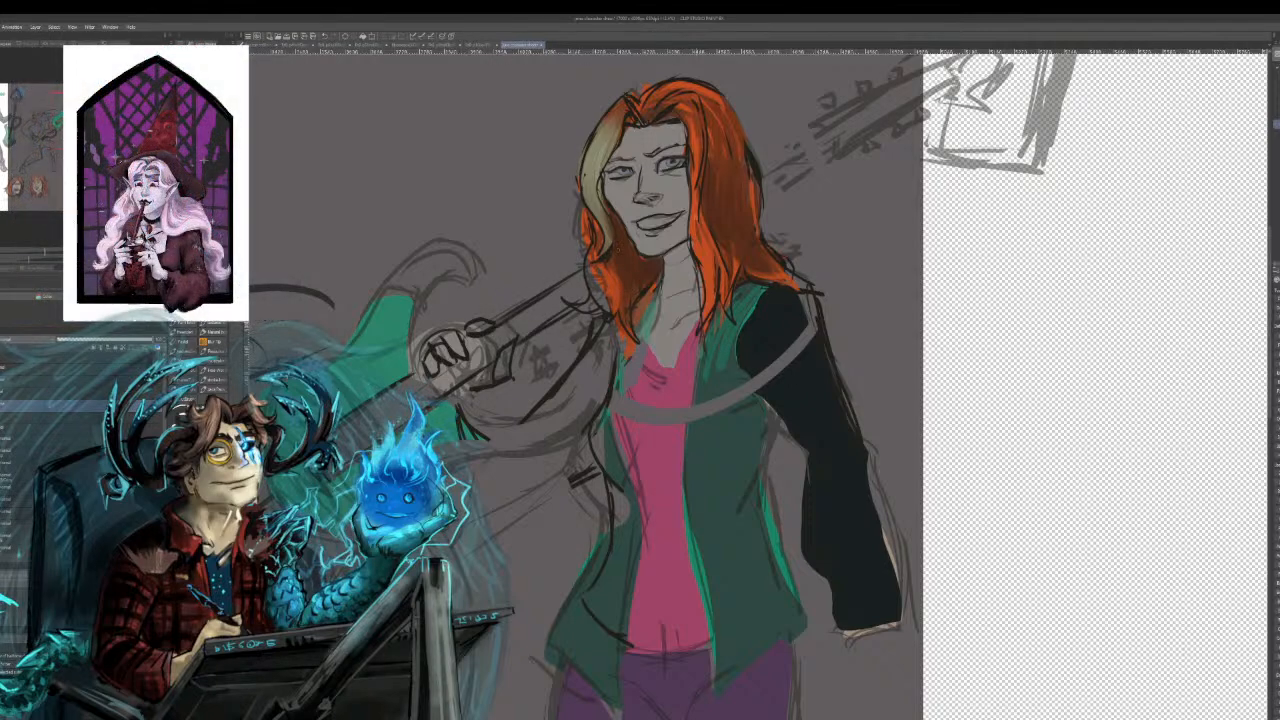
# Continue the guitar neck's dark edges behind the shoulder up to the headstock, closing its end with short strokes.
pyautogui.moveTo(768, 207); pyautogui.dragTo(874, 142)
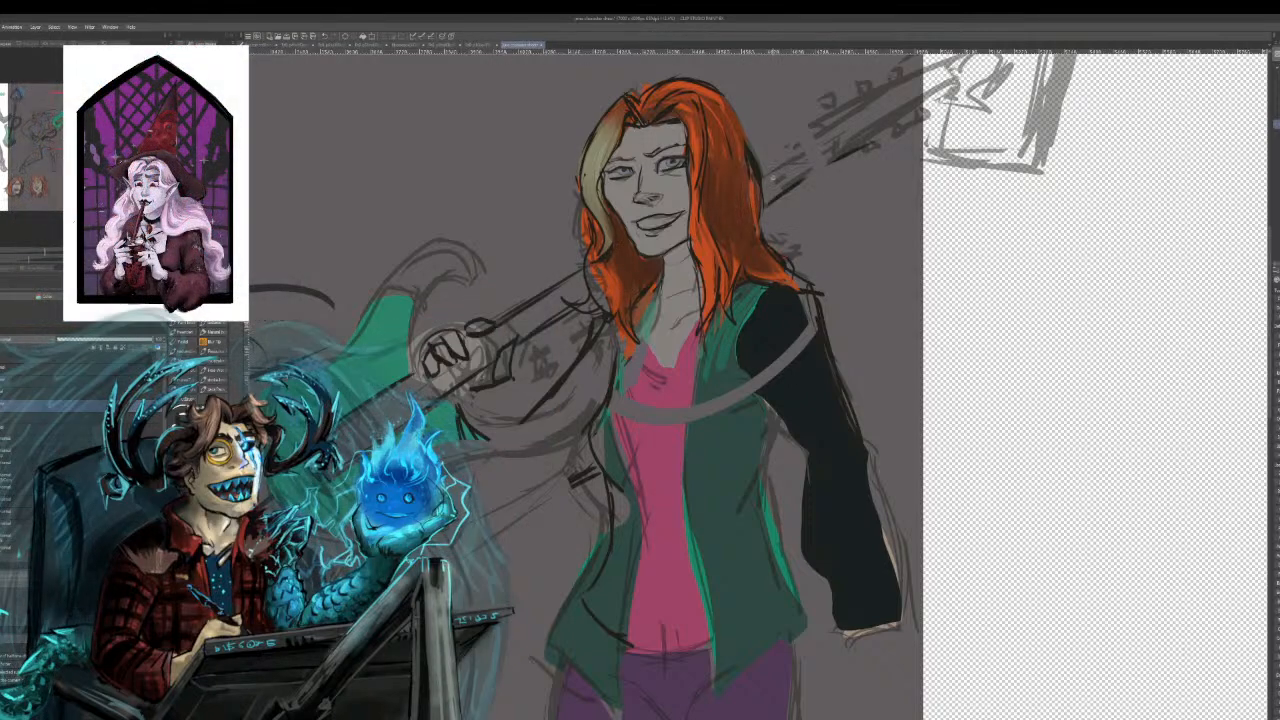
pyautogui.moveTo(818, 116); pyautogui.dragTo(910, 74)
pyautogui.moveTo(827, 160); pyautogui.dragTo(926, 82)
pyautogui.moveTo(868, 130); pyautogui.dragTo(926, 80)
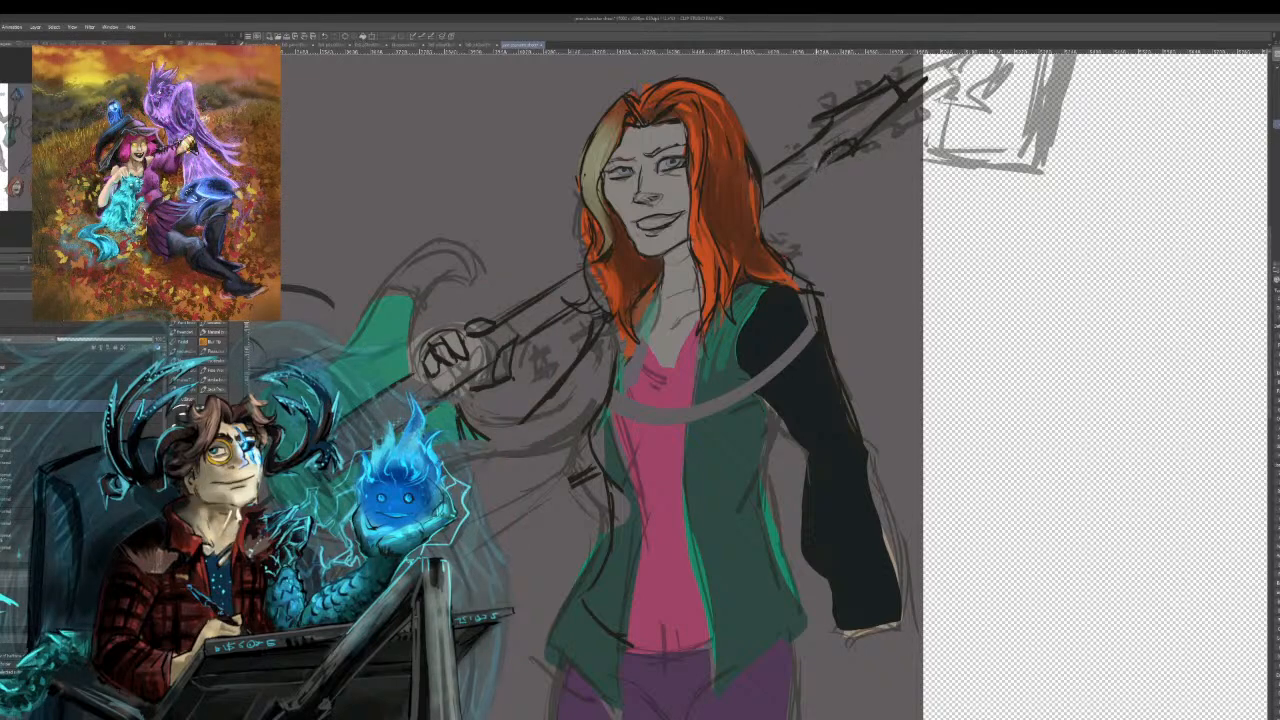
pyautogui.moveTo(818, 162); pyautogui.dragTo(782, 190)
# Ink the outline of the guitar body's green upper horn and the lower horn's sweeping curve with thick dark arcs.
pyautogui.moveTo(407, 368); pyautogui.dragTo(428, 290)
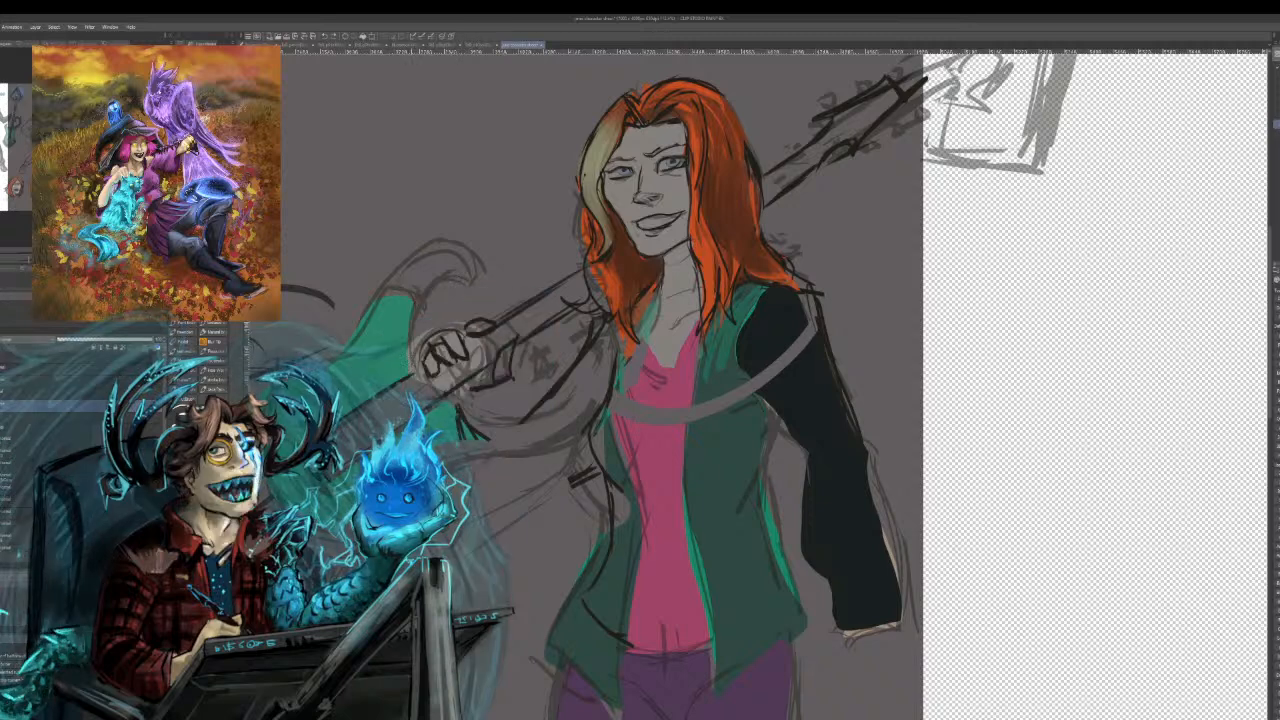
pyautogui.moveTo(400, 366)
pyautogui.mouseDown()
pyautogui.moveTo(408, 306)
pyautogui.moveTo(432, 294)
pyautogui.moveTo(366, 318)
pyautogui.mouseUp()
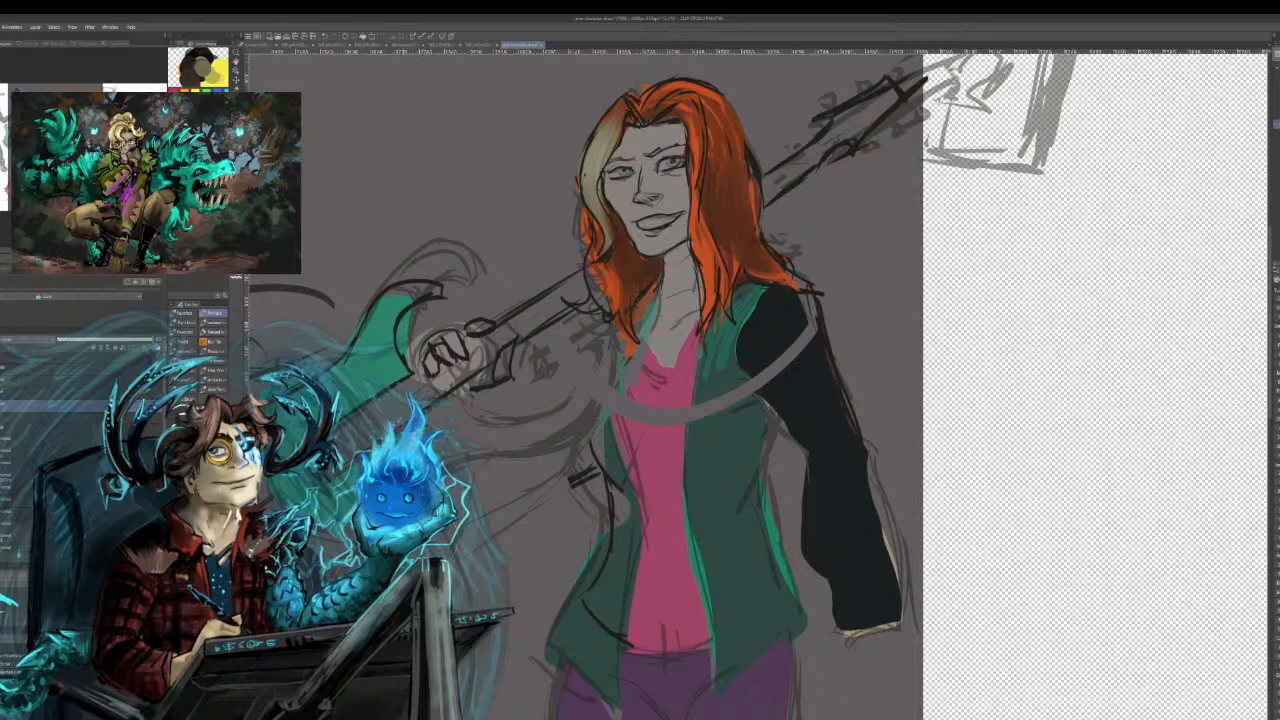
pyautogui.moveTo(472, 452); pyautogui.dragTo(558, 427)
pyautogui.moveTo(582, 338)
pyautogui.mouseDown()
pyautogui.moveTo(576, 411)
pyautogui.moveTo(588, 403)
pyautogui.moveTo(566, 428)
pyautogui.mouseUp()
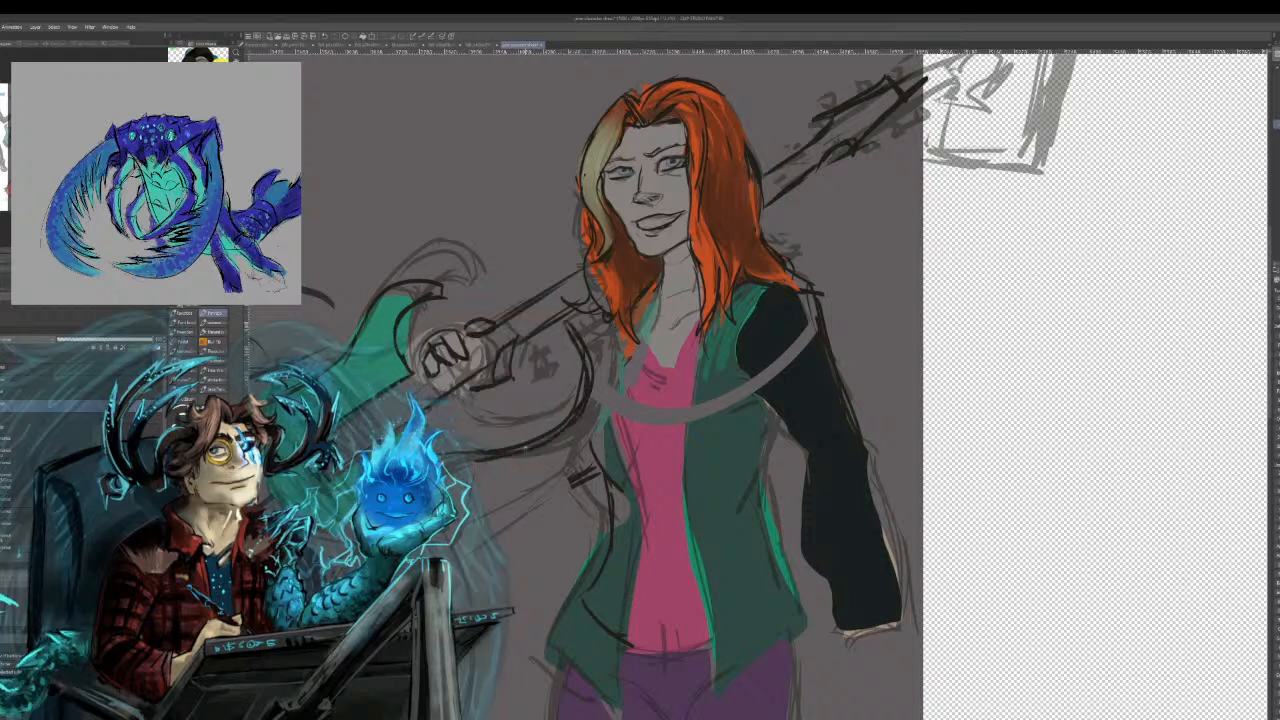
pyautogui.moveTo(564, 326)
pyautogui.mouseDown()
pyautogui.moveTo(540, 343)
pyautogui.moveTo(568, 343)
pyautogui.moveTo(550, 430)
pyautogui.mouseUp()
pyautogui.moveTo(573, 358); pyautogui.dragTo(524, 432)
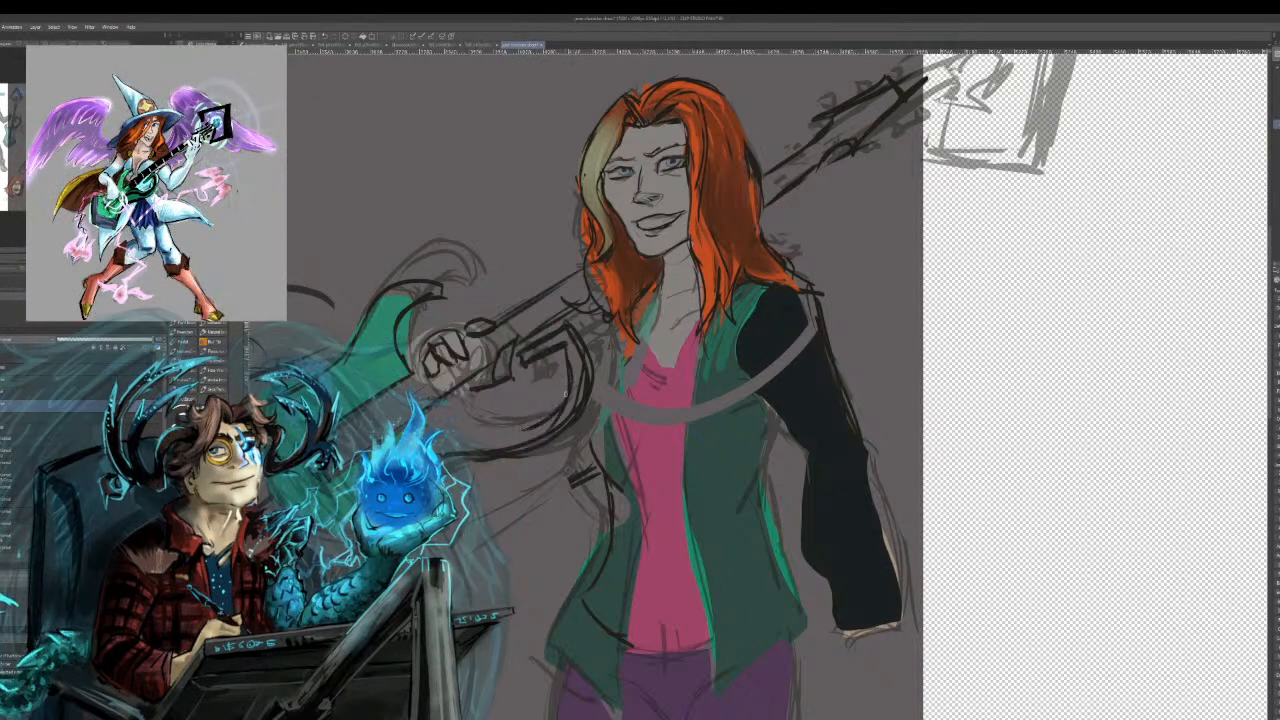
# Try an inner curve along the guitar's lower horn, and undo it together with the horn's recent dark strokes.
pyautogui.moveTo(428, 419)
pyautogui.mouseDown()
pyautogui.moveTo(506, 432)
pyautogui.moveTo(566, 388)
pyautogui.mouseUp()
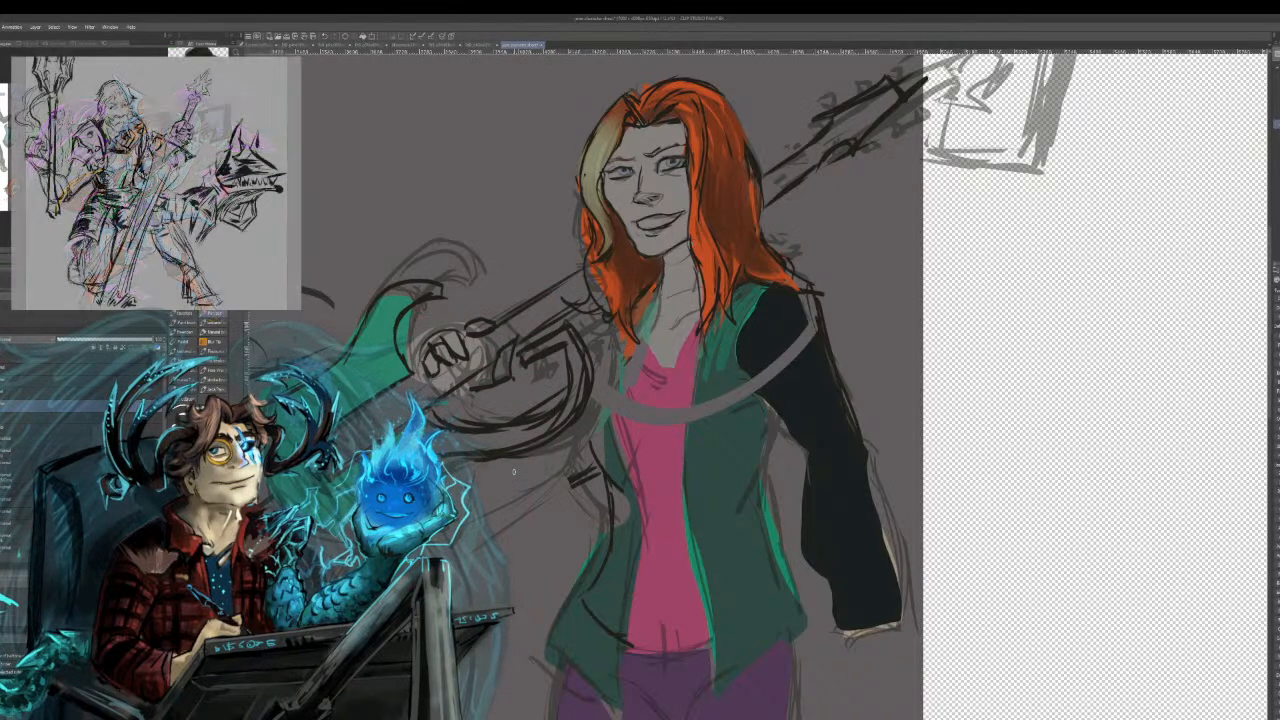
pyautogui.hotkey('ctrl', 'z')
pyautogui.hotkey('ctrl', 'z')
pyautogui.hotkey('ctrl', 'z')
pyautogui.hotkey('ctrl', 'z')
pyautogui.hotkey('ctrl', 'z')
pyautogui.hotkey('ctrl', 'z')
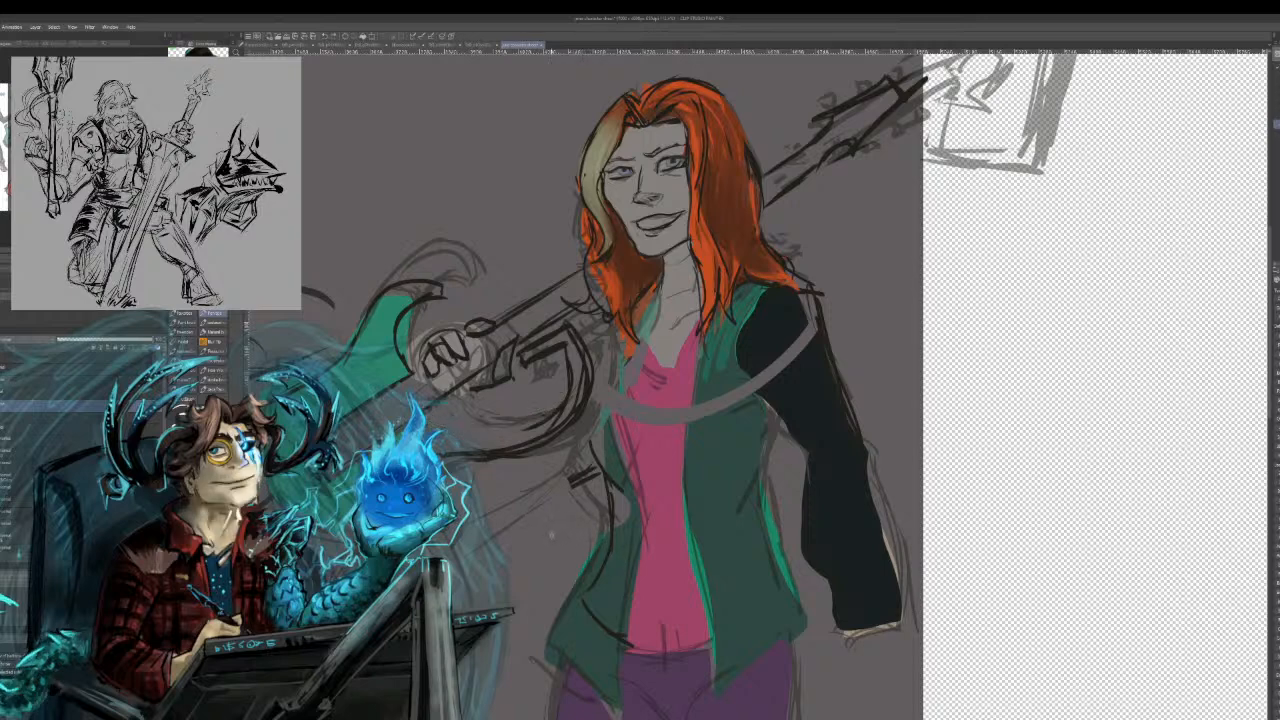
# Ink the guitar's lower horn again with a sweeping outer edge up to the hair and a smaller inner arc.
pyautogui.moveTo(500, 400)
pyautogui.mouseDown()
pyautogui.moveTo(1209, 279)
pyautogui.moveTo(1232, 264)
pyautogui.moveTo(743, 300)
pyautogui.moveTo(768, 275)
pyautogui.moveTo(744, 285)
pyautogui.mouseUp()
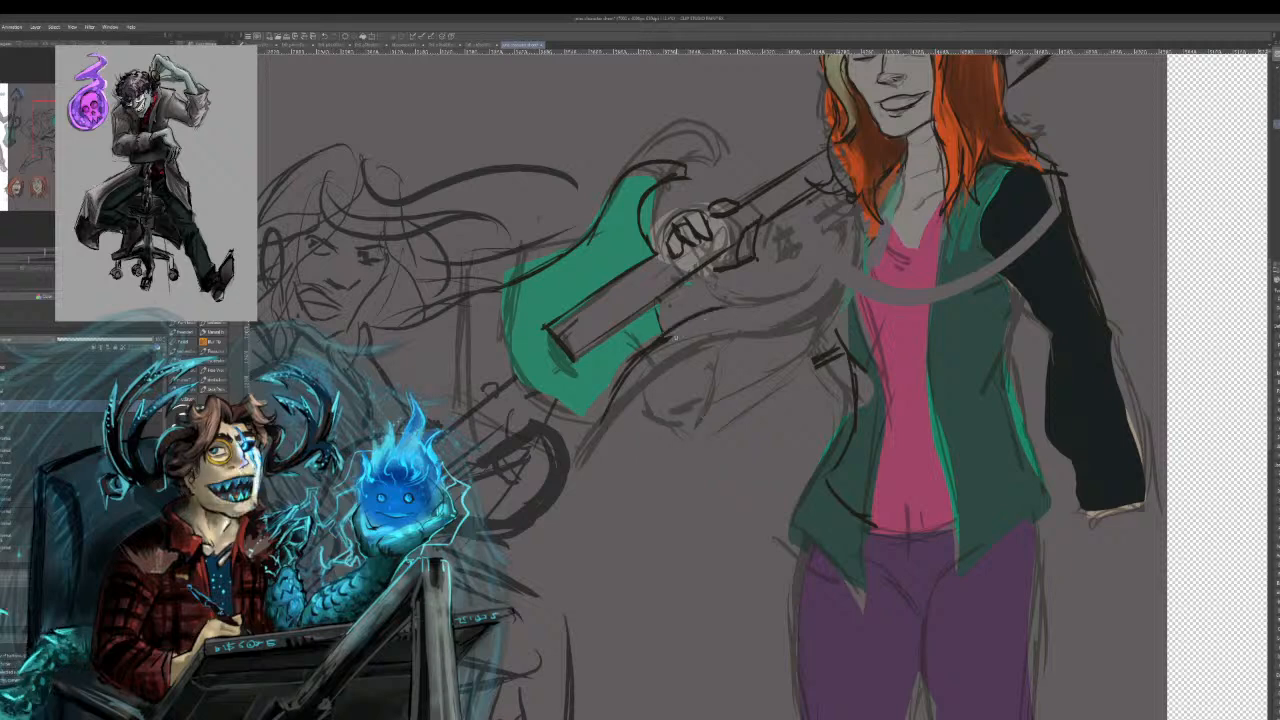
pyautogui.moveTo(790, 298)
pyautogui.mouseDown()
pyautogui.moveTo(858, 206)
pyautogui.moveTo(822, 292)
pyautogui.mouseUp()
pyautogui.moveTo(862, 214); pyautogui.dragTo(832, 292)
pyautogui.moveTo(866, 236)
pyautogui.mouseDown()
pyautogui.moveTo(834, 286)
pyautogui.moveTo(806, 295)
pyautogui.mouseUp()
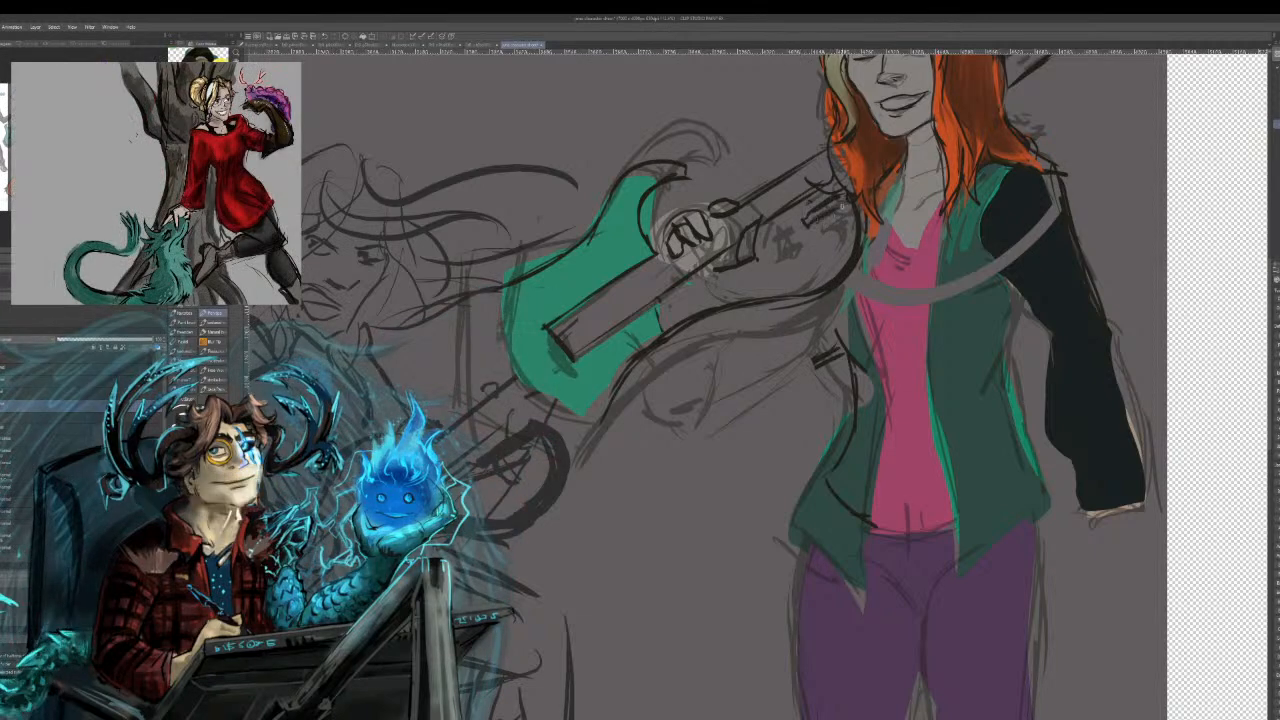
pyautogui.moveTo(836, 236)
pyautogui.mouseDown()
pyautogui.moveTo(820, 266)
pyautogui.moveTo(756, 272)
pyautogui.mouseUp()
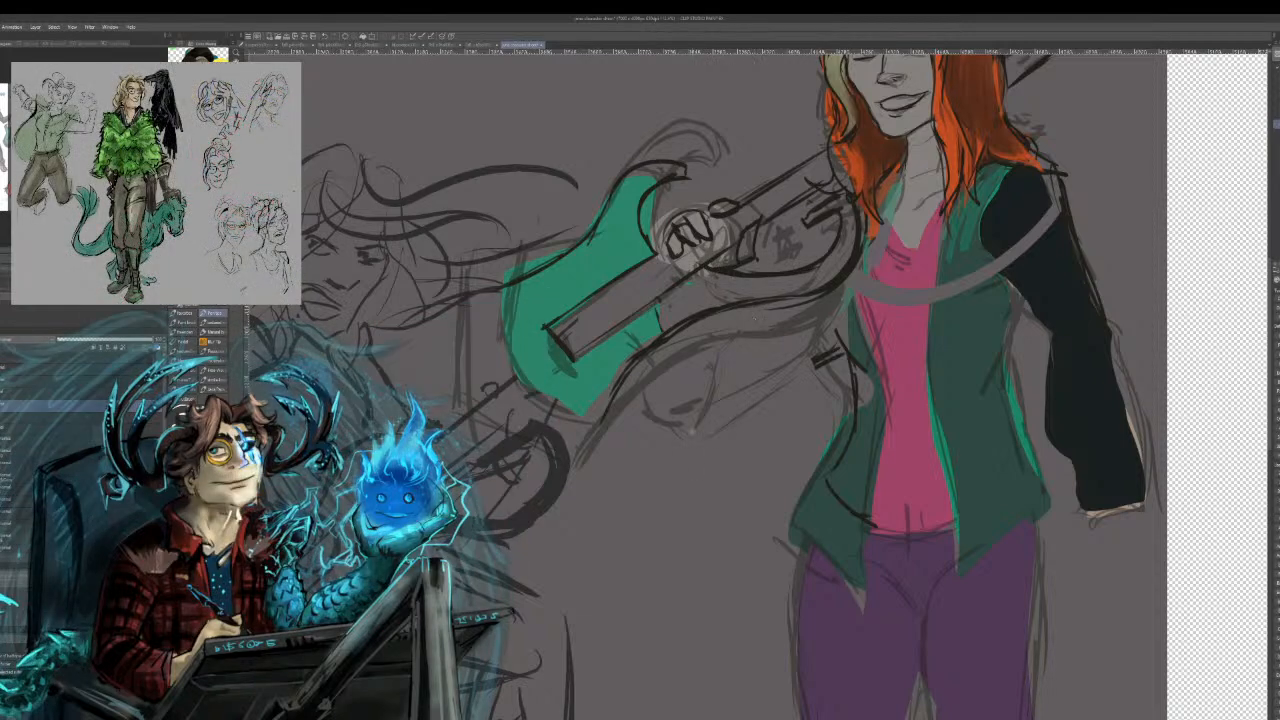
# Ink the rounded base of the guitar body with thick dark strokes around the lower end of the green area.
pyautogui.moveTo(580, 431); pyautogui.dragTo(541, 434)
pyautogui.moveTo(459, 393); pyautogui.dragTo(541, 434)
pyautogui.moveTo(462, 322); pyautogui.dragTo(465, 394)
pyautogui.moveTo(458, 282); pyautogui.dragTo(462, 396)
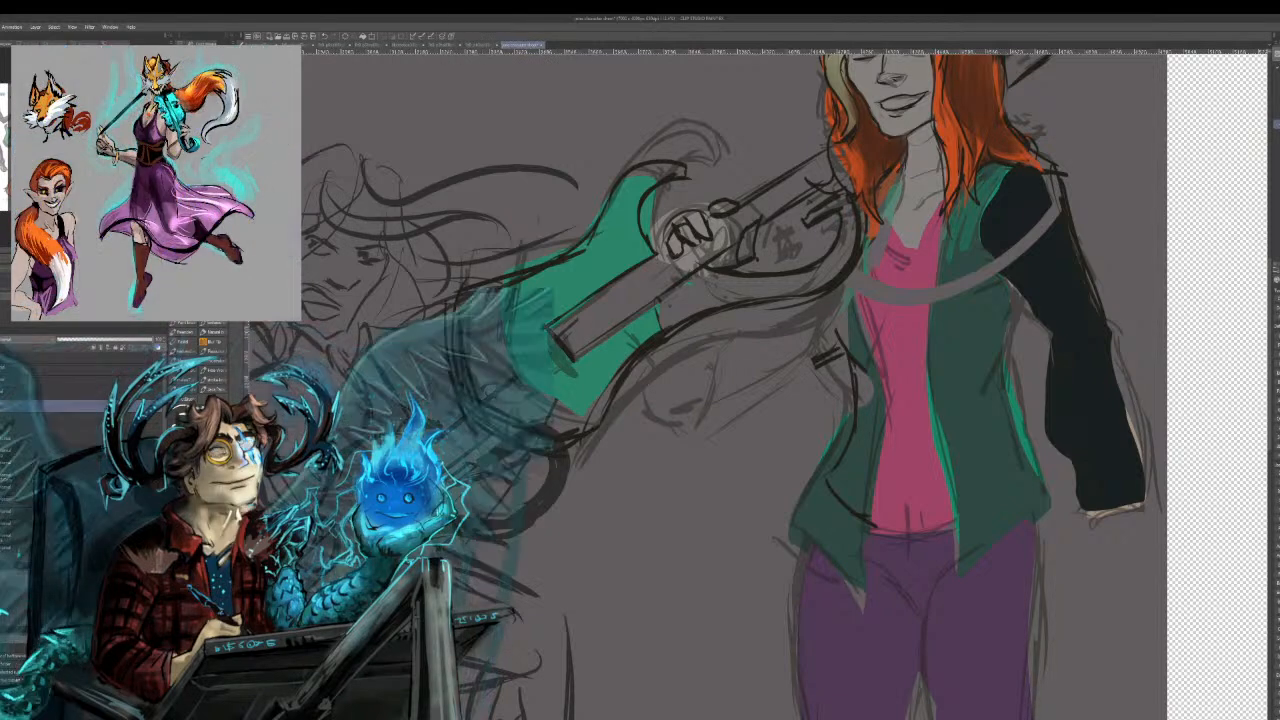
pyautogui.moveTo(495, 440); pyautogui.dragTo(113, 580)
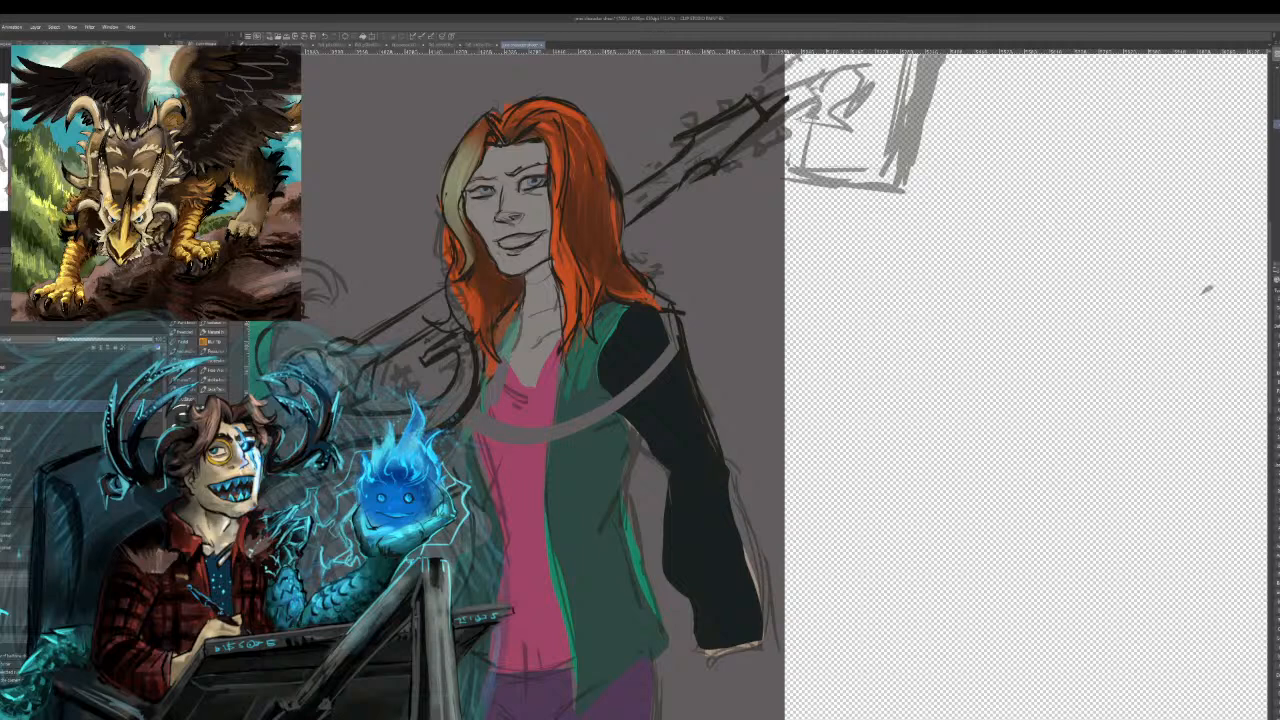
pyautogui.moveTo(916, 562); pyautogui.dragTo(1222, 367)
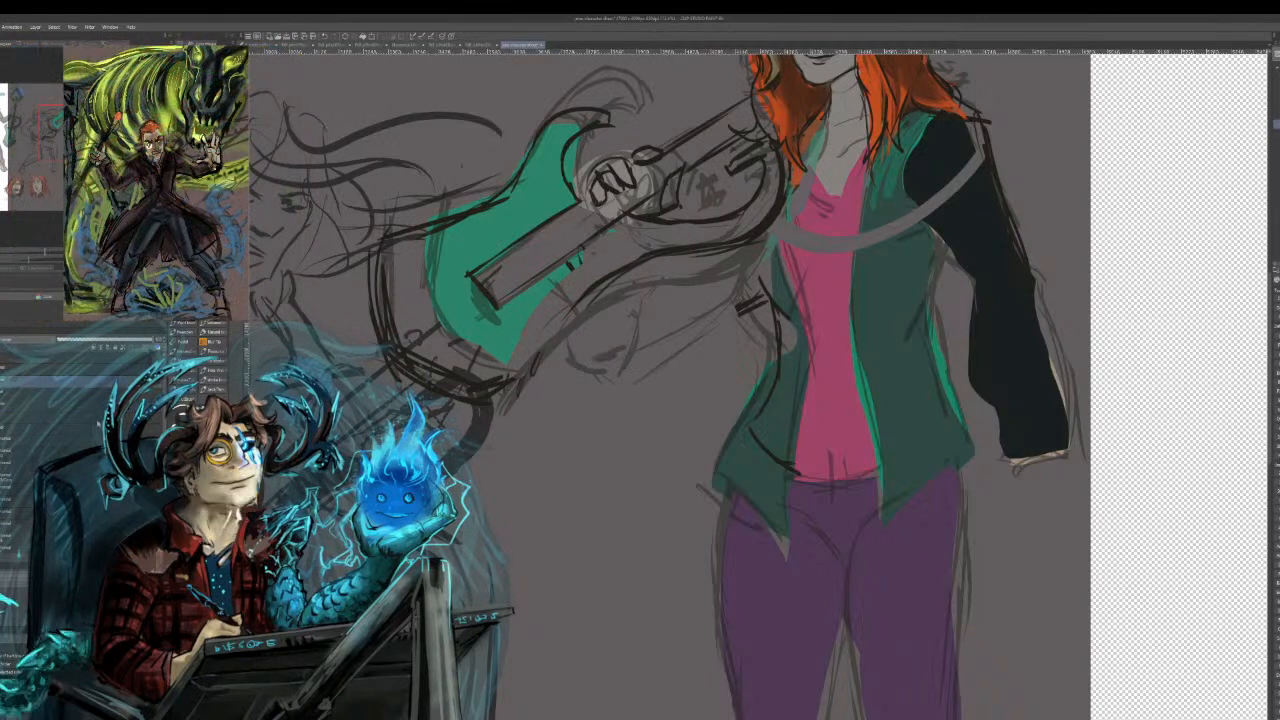
# Ink the pink top's neckline folds and the green jacket's front edges, sides and pointed hem with dark lines.
pyautogui.click(97, 370)
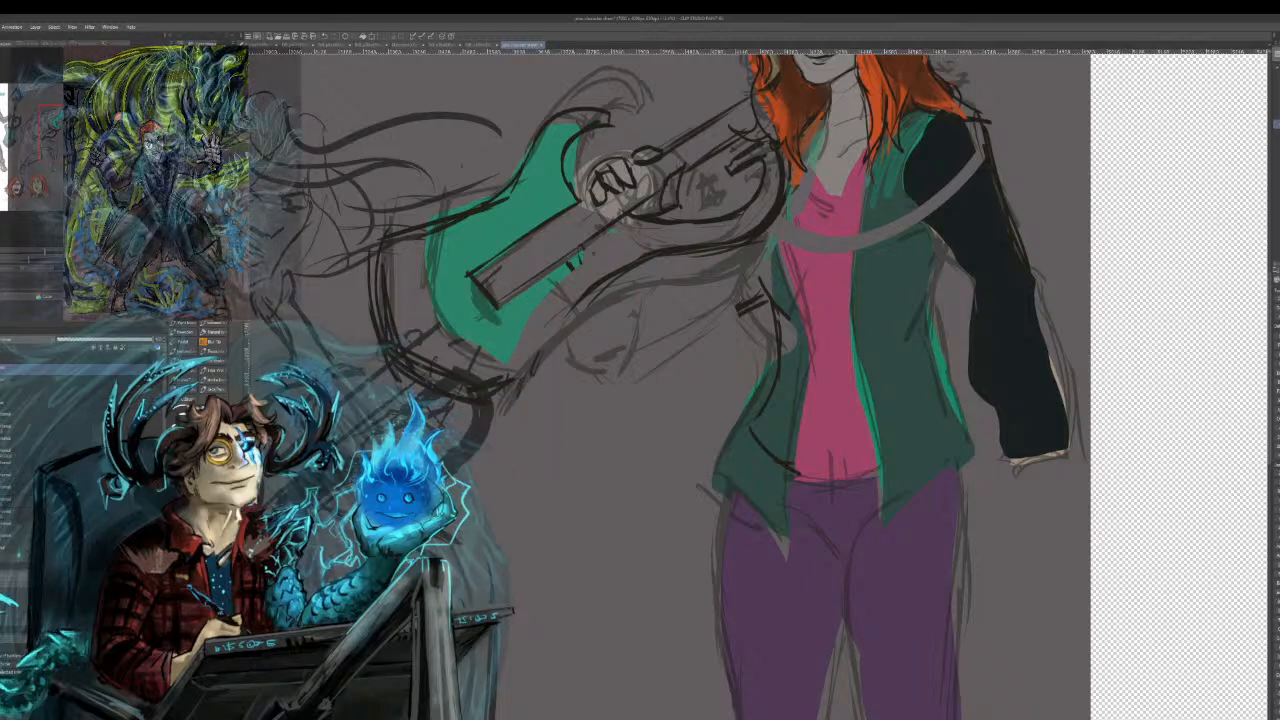
pyautogui.moveTo(1240, 80)
pyautogui.mouseDown()
pyautogui.moveTo(1007, 253)
pyautogui.moveTo(978, 238)
pyautogui.mouseUp()
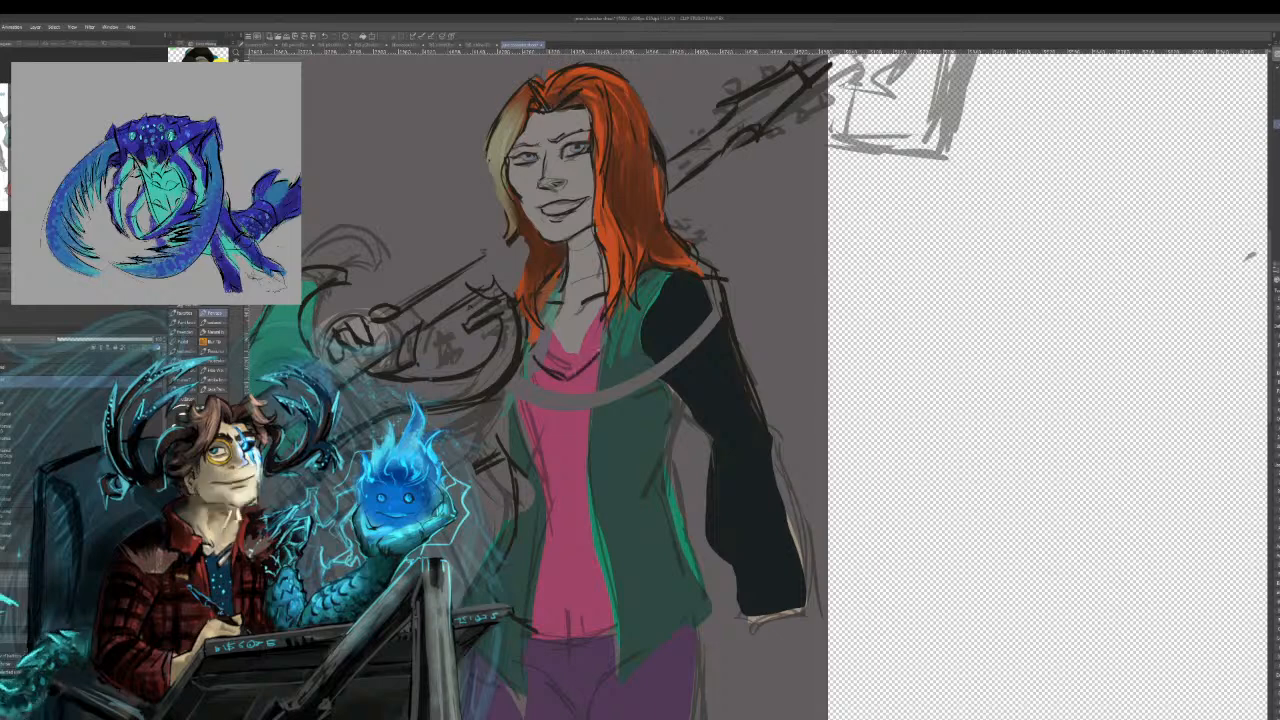
pyautogui.keyDown('alt'); pyautogui.click(572, 327); pyautogui.keyUp('alt')
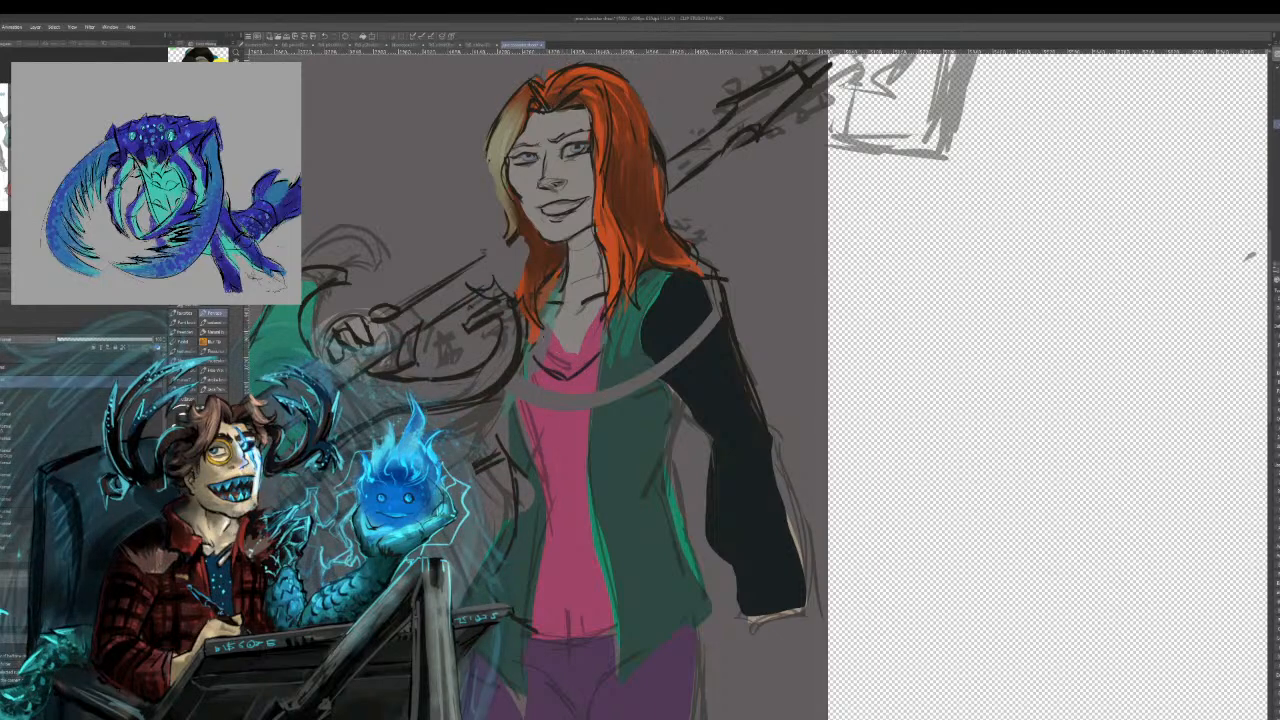
pyautogui.moveTo(541, 360); pyautogui.dragTo(543, 326)
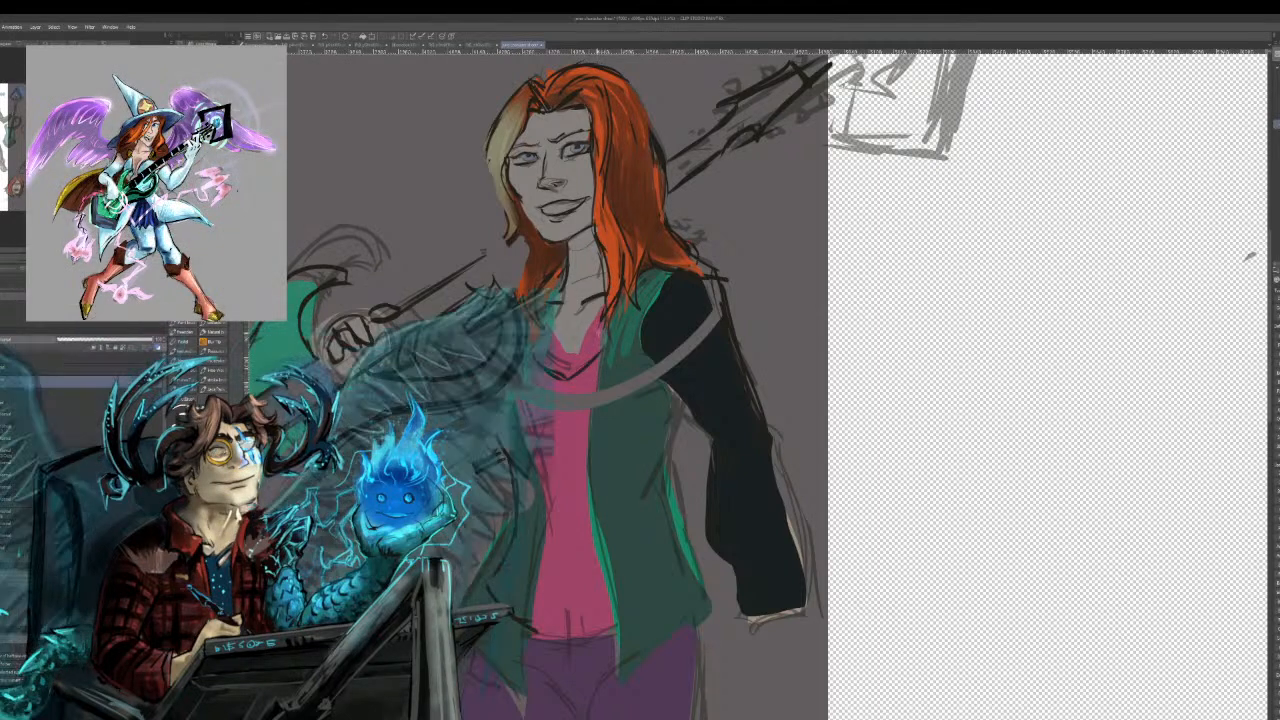
pyautogui.moveTo(586, 305)
pyautogui.mouseDown()
pyautogui.moveTo(610, 713)
pyautogui.moveTo(722, 625)
pyautogui.mouseUp()
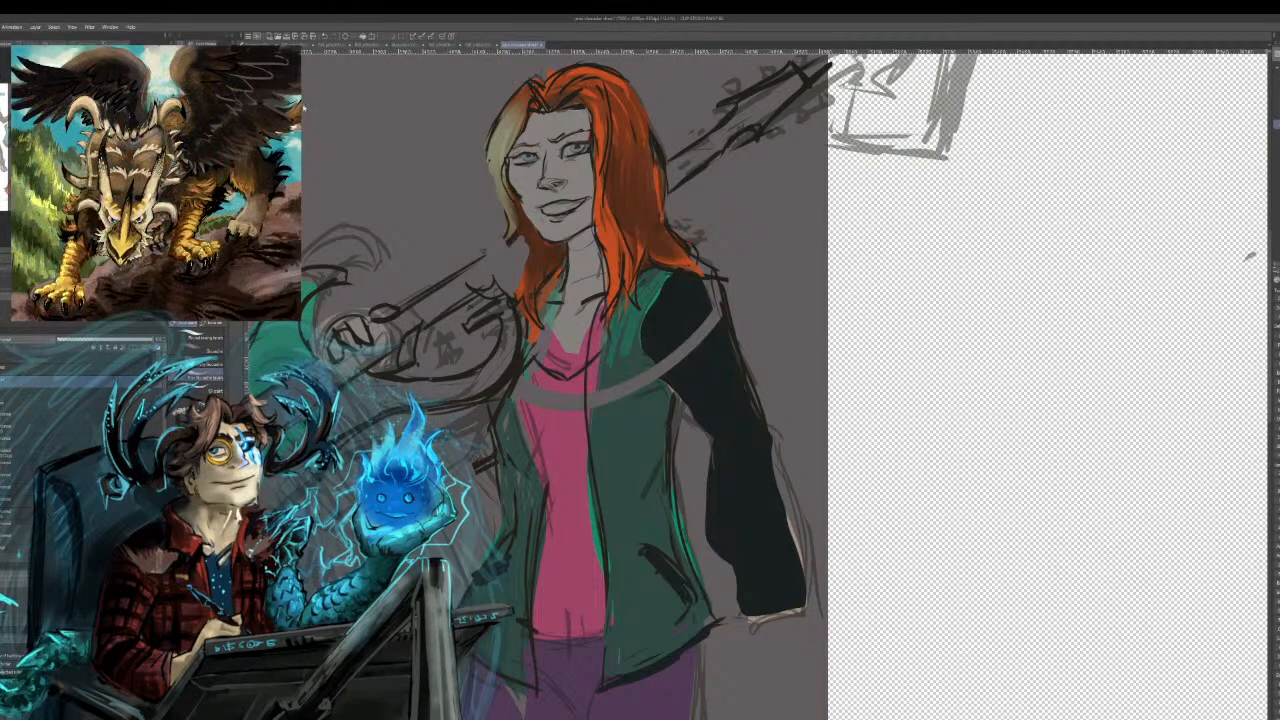
# Try a lighter green band down the jacket's front opening, and undo the strokes.
pyautogui.moveTo(608, 330); pyautogui.dragTo(598, 430)
pyautogui.moveTo(606, 305); pyautogui.dragTo(597, 470)
pyautogui.moveTo(592, 412)
pyautogui.mouseDown()
pyautogui.moveTo(614, 624)
pyautogui.moveTo(606, 686)
pyautogui.mouseUp()
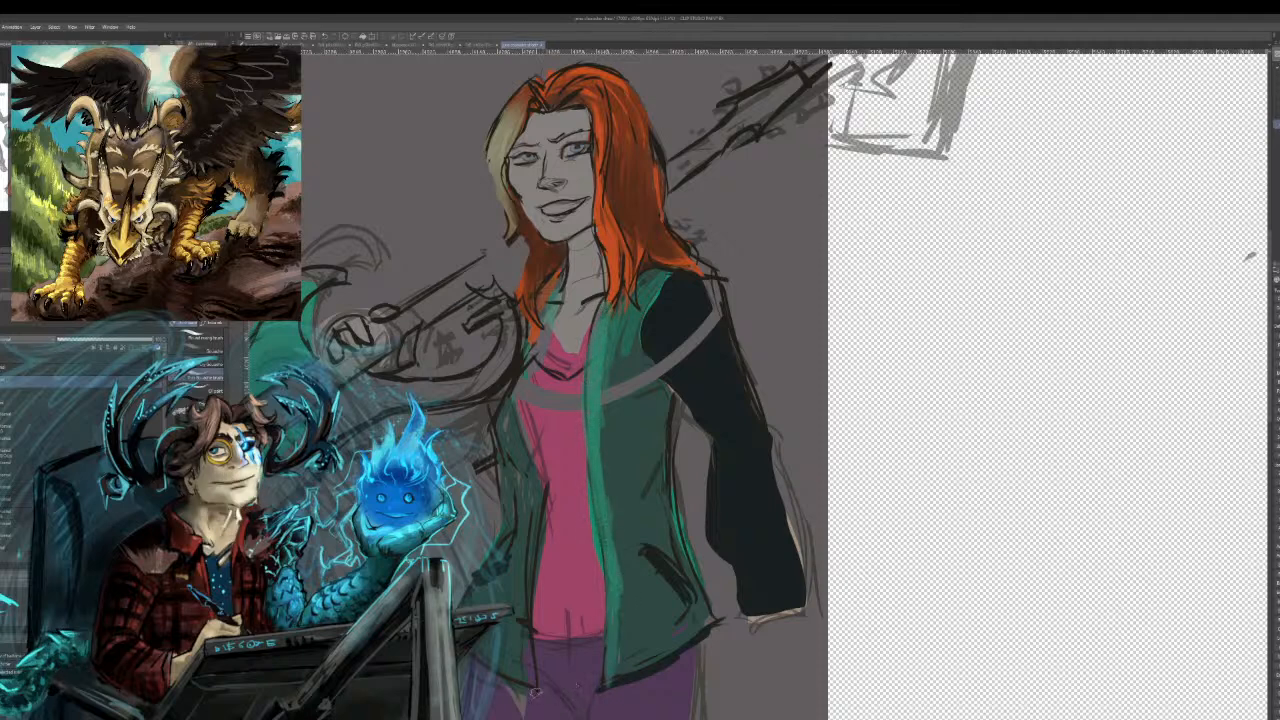
pyautogui.hotkey('ctrl', 'z')
pyautogui.hotkey('ctrl', 'z')
# Paint lighter green over the jacket's chest, side and hem, and blend it softly into the darker green.
pyautogui.moveTo(604, 296)
pyautogui.mouseDown()
pyautogui.moveTo(590, 405)
pyautogui.moveTo(600, 384)
pyautogui.mouseUp()
pyautogui.moveTo(622, 320)
pyautogui.mouseDown()
pyautogui.moveTo(609, 404)
pyautogui.moveTo(645, 300)
pyautogui.mouseUp()
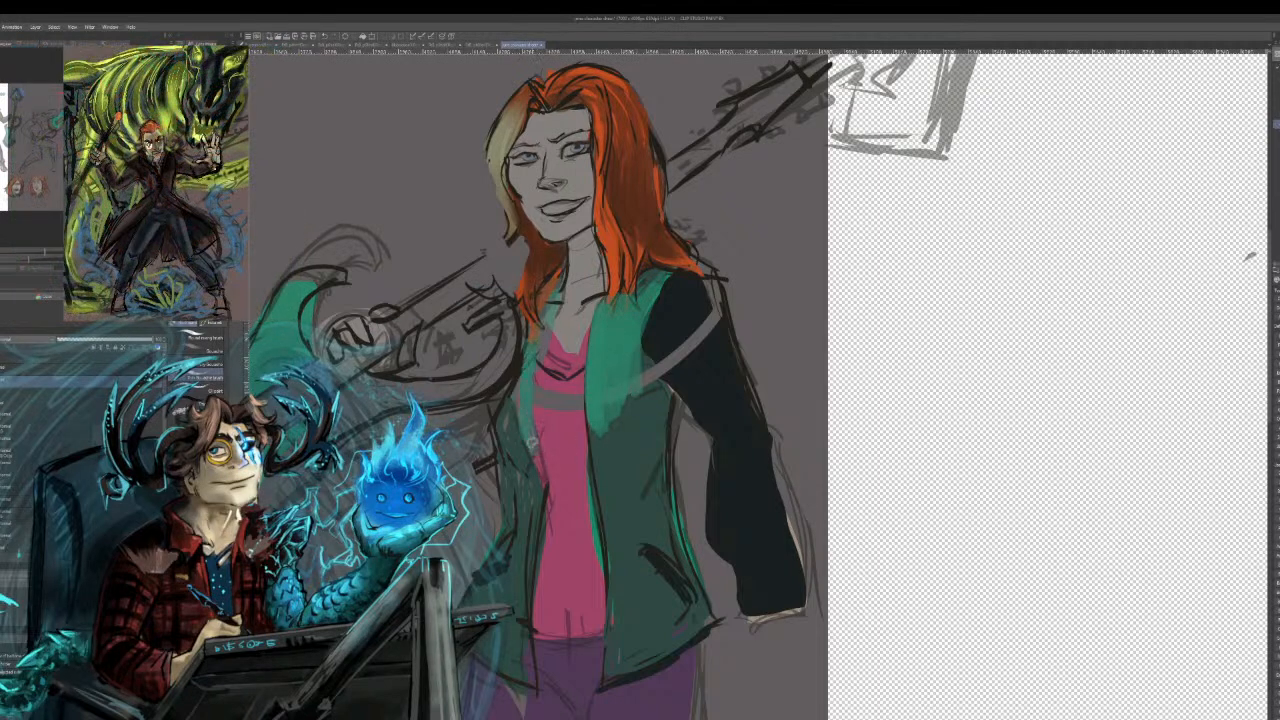
pyautogui.moveTo(522, 360)
pyautogui.mouseDown()
pyautogui.moveTo(503, 420)
pyautogui.moveTo(540, 323)
pyautogui.mouseUp()
pyautogui.moveTo(516, 403)
pyautogui.mouseDown()
pyautogui.moveTo(537, 496)
pyautogui.moveTo(497, 588)
pyautogui.mouseUp()
pyautogui.moveTo(531, 504); pyautogui.dragTo(501, 578)
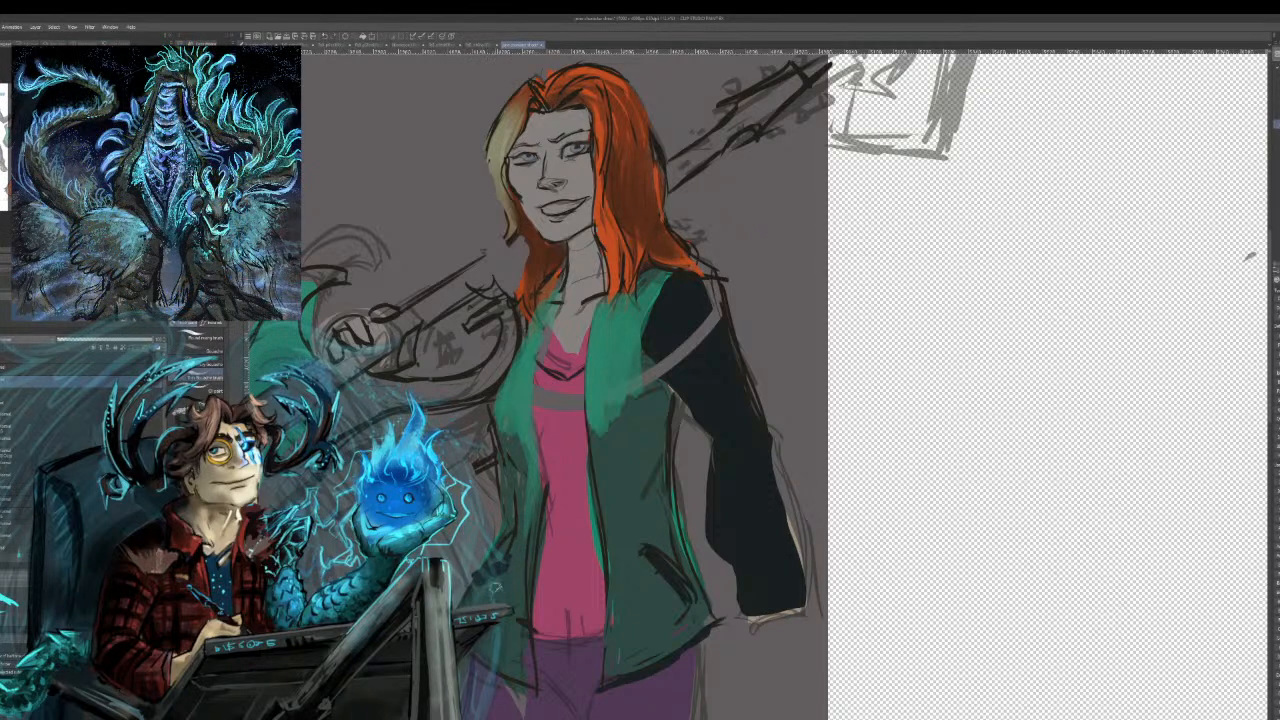
pyautogui.moveTo(515, 522); pyautogui.dragTo(506, 591)
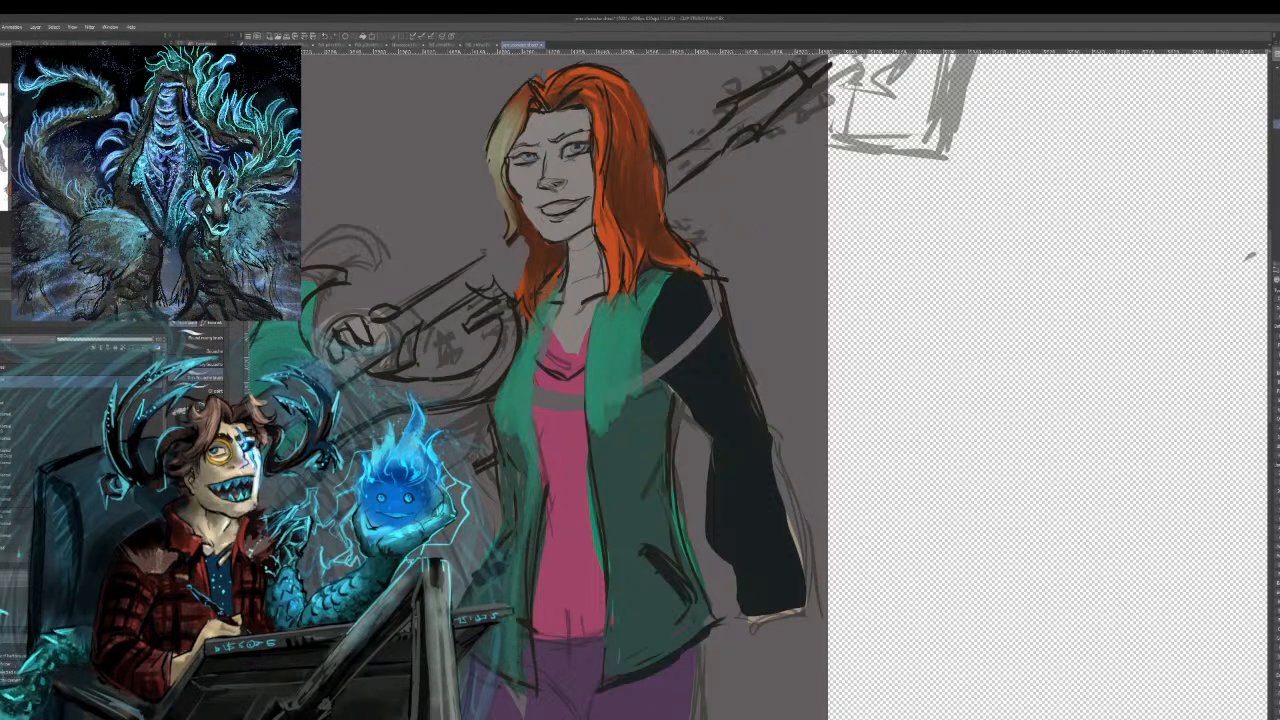
pyautogui.moveTo(620, 458); pyautogui.dragTo(626, 668)
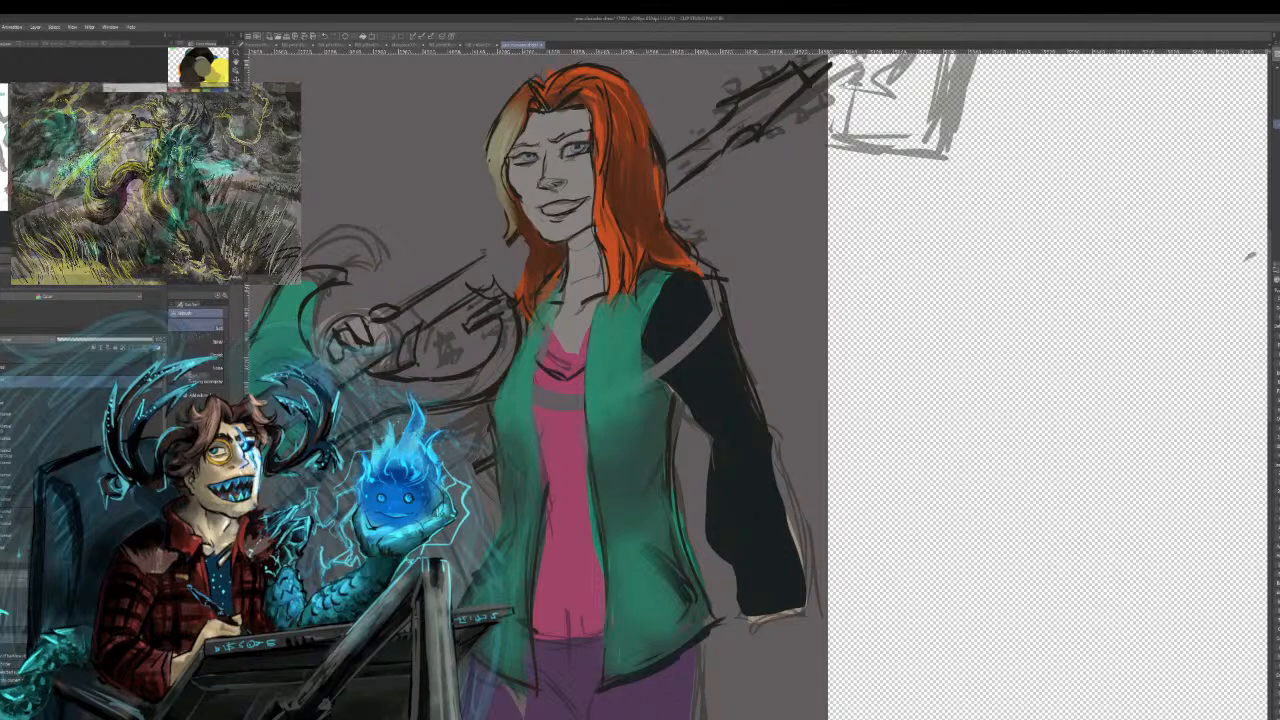
# Smooth the green shading along the jacket's sides with soft strokes on the full figure.
pyautogui.hotkey('ctrl', '-')
pyautogui.moveTo(1021, 332)
pyautogui.mouseDown()
pyautogui.moveTo(1011, 123)
pyautogui.moveTo(1011, 229)
pyautogui.moveTo(977, 195)
pyautogui.mouseUp()
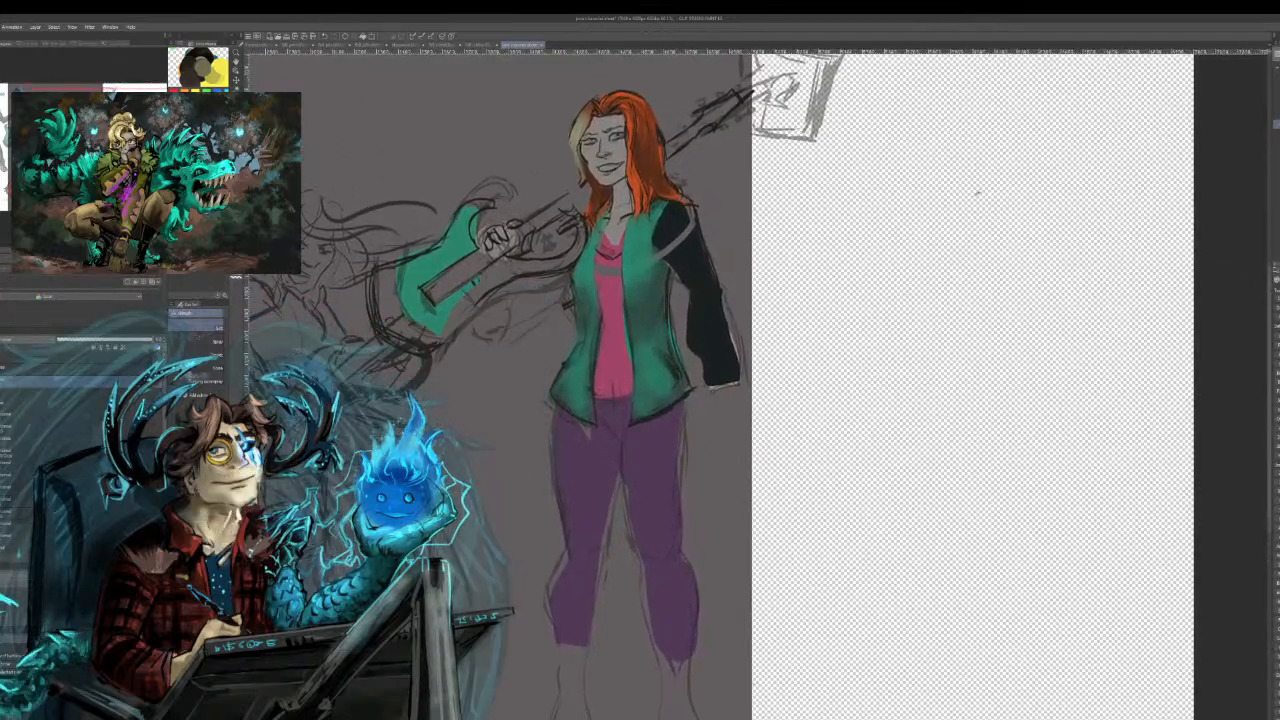
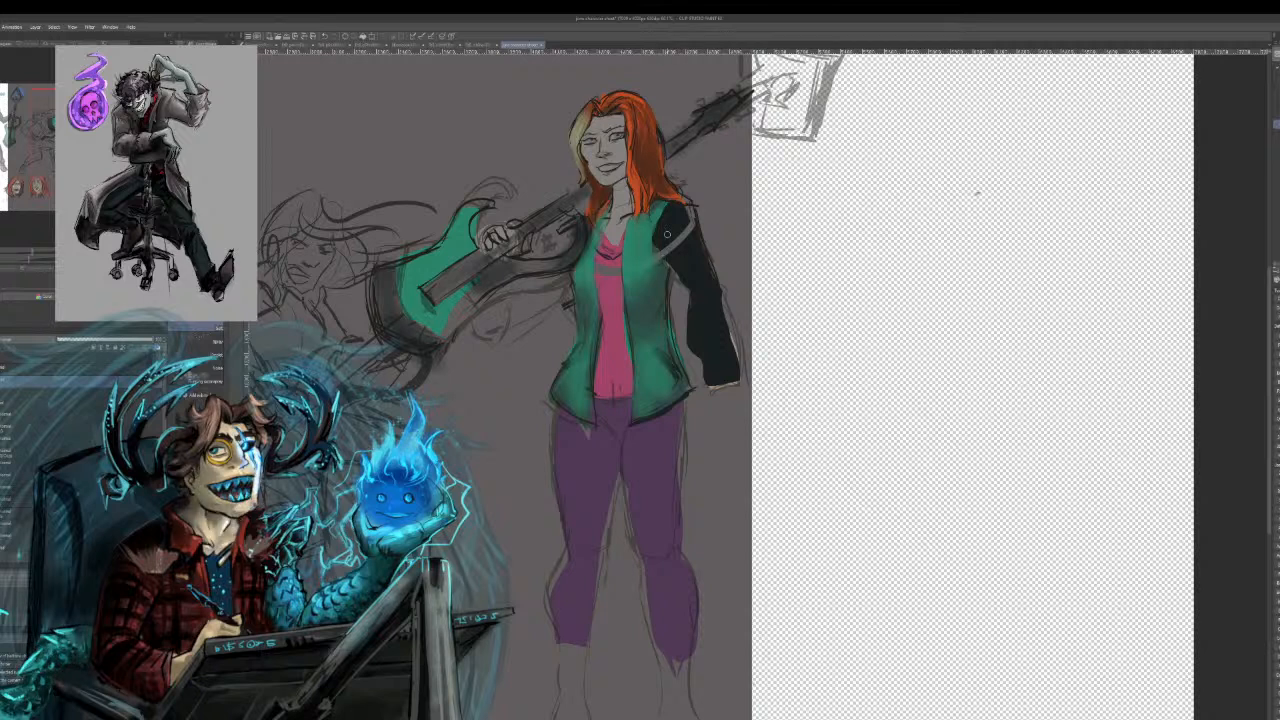
pyautogui.press('b')
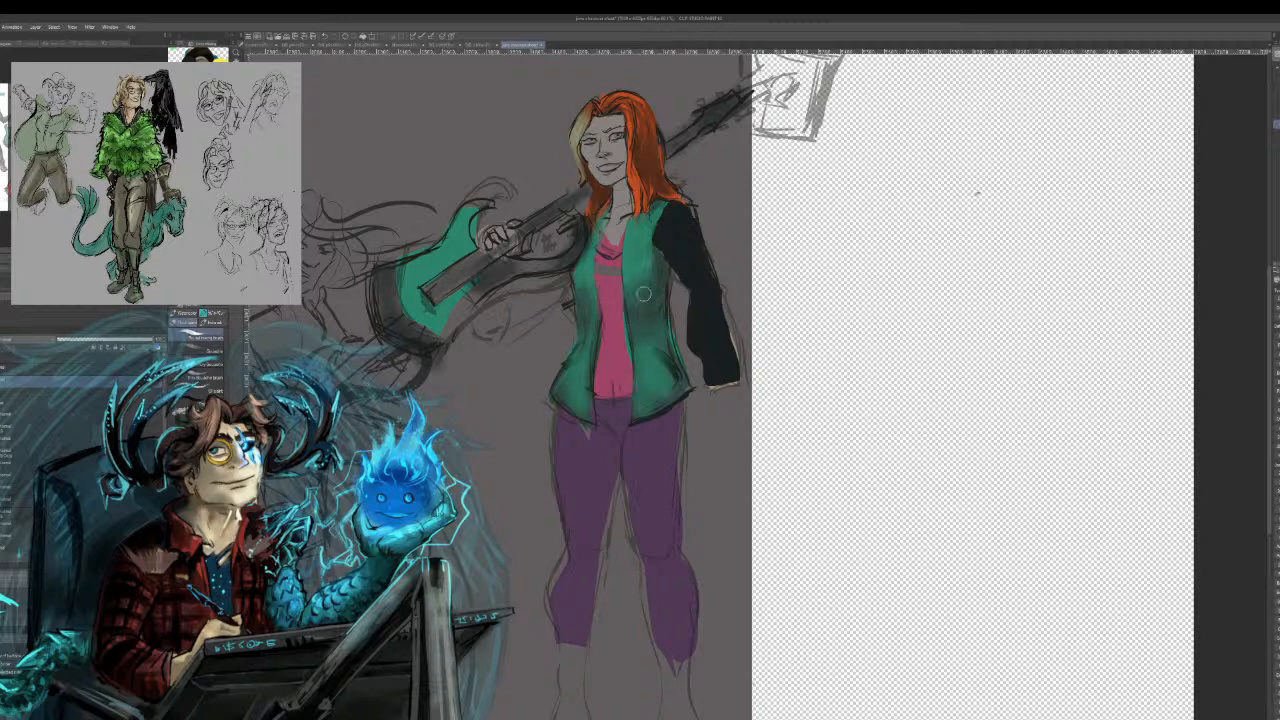
pyautogui.moveTo(584, 293); pyautogui.dragTo(579, 373)
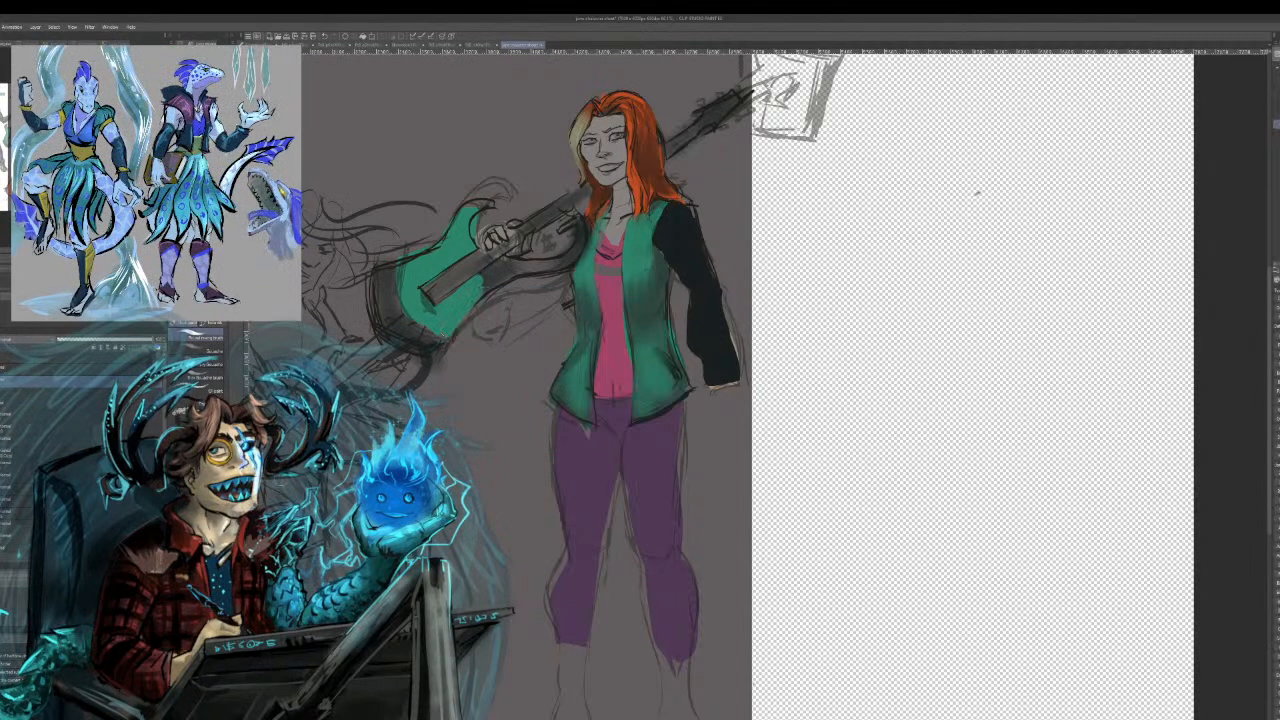
# Shade the pink top with darker pink along the jacket's opening.
pyautogui.moveTo(640, 400)
pyautogui.mouseDown()
pyautogui.moveTo(960, 338)
pyautogui.moveTo(1142, 378)
pyautogui.moveTo(1108, 348)
pyautogui.moveTo(892, 374)
pyautogui.moveTo(1067, 337)
pyautogui.mouseUp()
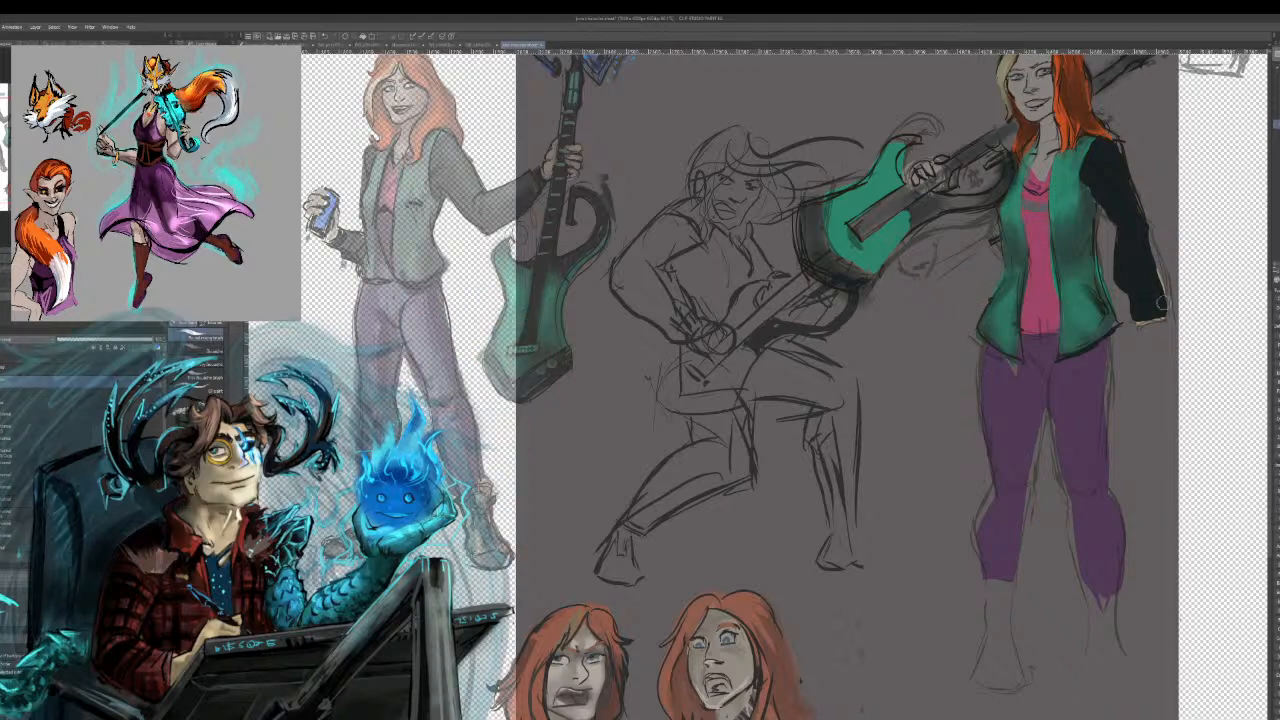
pyautogui.moveTo(1042, 218); pyautogui.dragTo(1053, 322)
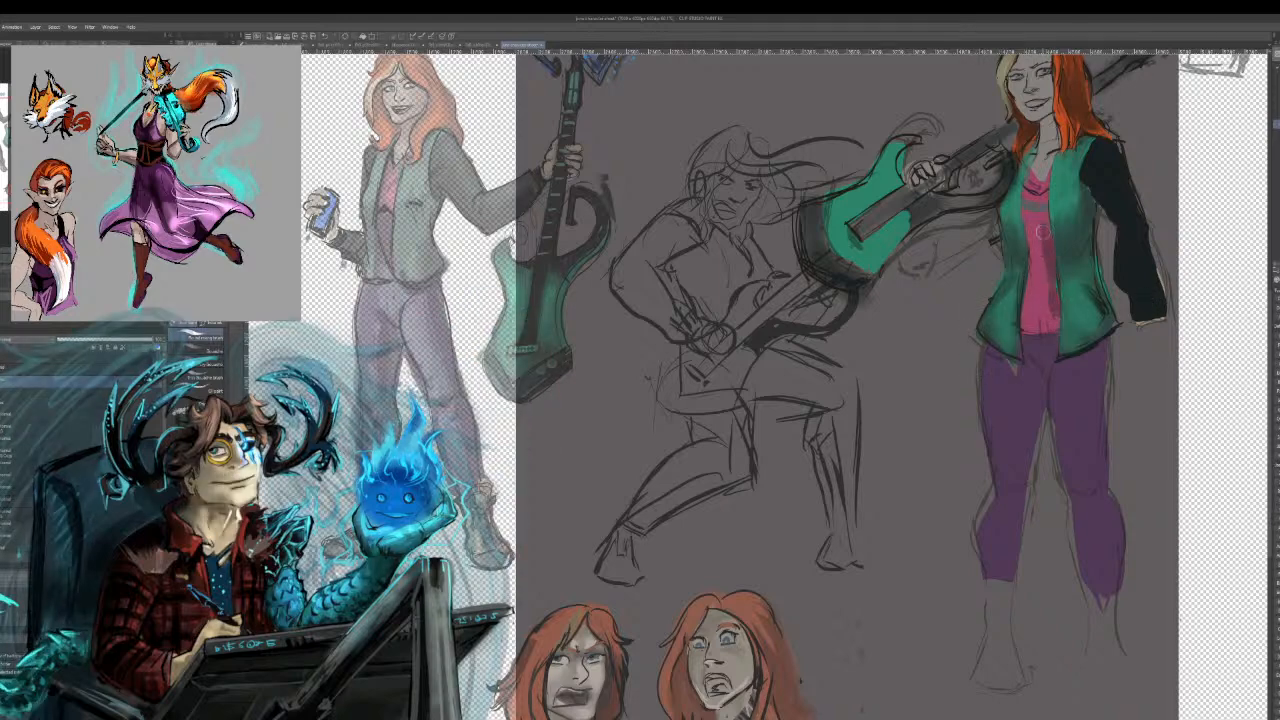
pyautogui.moveTo(1047, 210); pyautogui.dragTo(1047, 235)
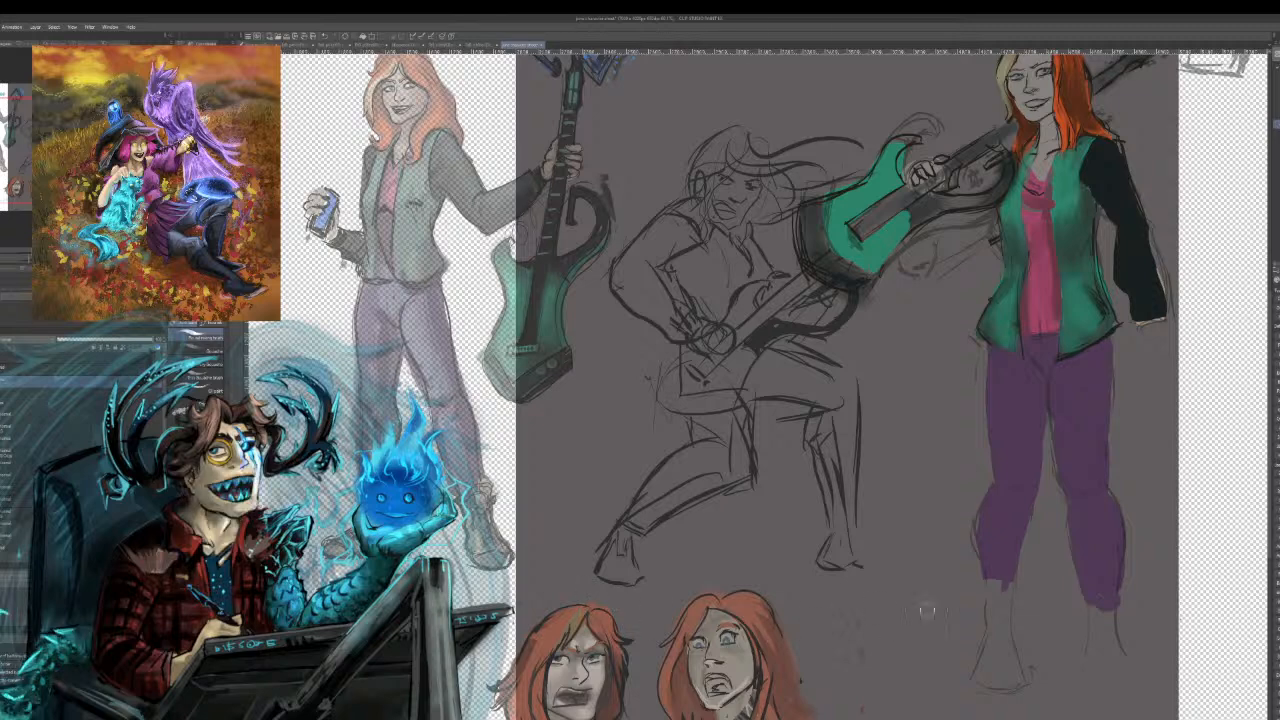
# Outline two brown boots with flared tops over the sketched feet, redoing a faulty stroke on the second boot.
pyautogui.moveTo(985, 597)
pyautogui.mouseDown()
pyautogui.moveTo(973, 682)
pyautogui.moveTo(1019, 689)
pyautogui.moveTo(1018, 591)
pyautogui.moveTo(1001, 634)
pyautogui.moveTo(1026, 583)
pyautogui.moveTo(1001, 617)
pyautogui.moveTo(977, 587)
pyautogui.mouseUp()
pyautogui.moveTo(1080, 601)
pyautogui.mouseDown()
pyautogui.moveTo(1120, 626)
pyautogui.moveTo(1128, 670)
pyautogui.mouseUp()
pyautogui.hotkey('ctrl', 'z')
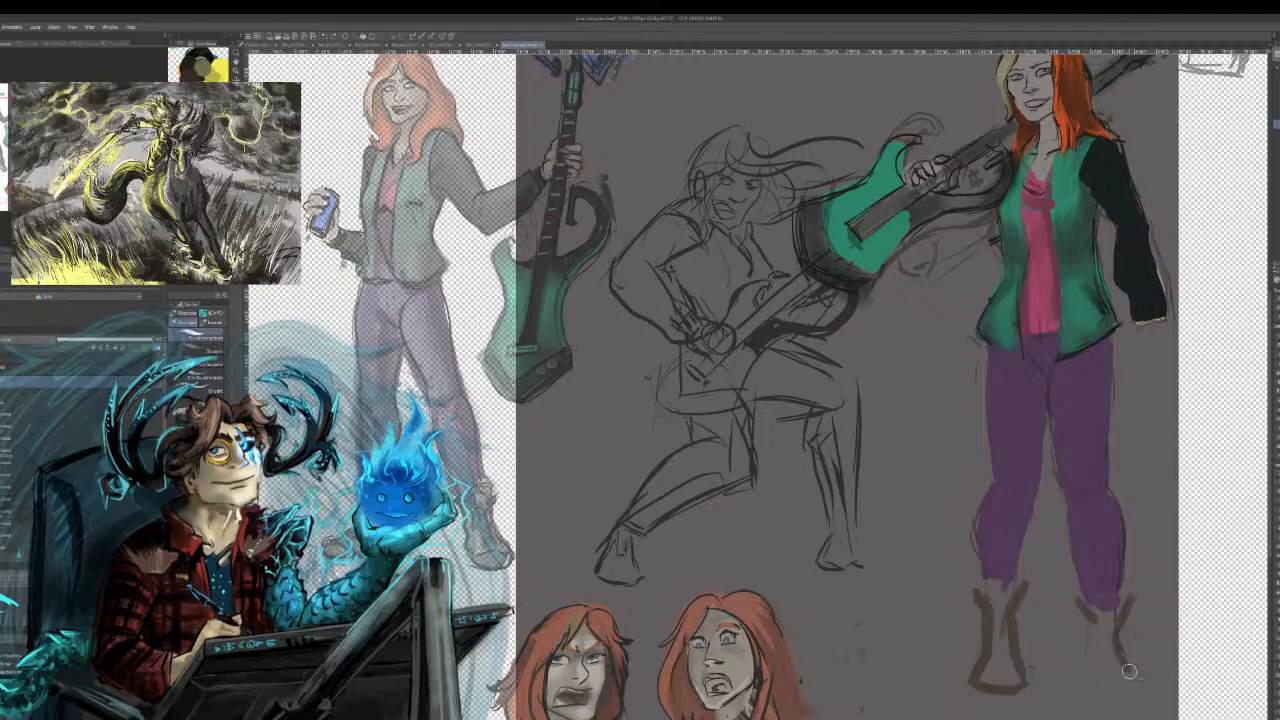
pyautogui.moveTo(1090, 620); pyautogui.dragTo(1076, 688)
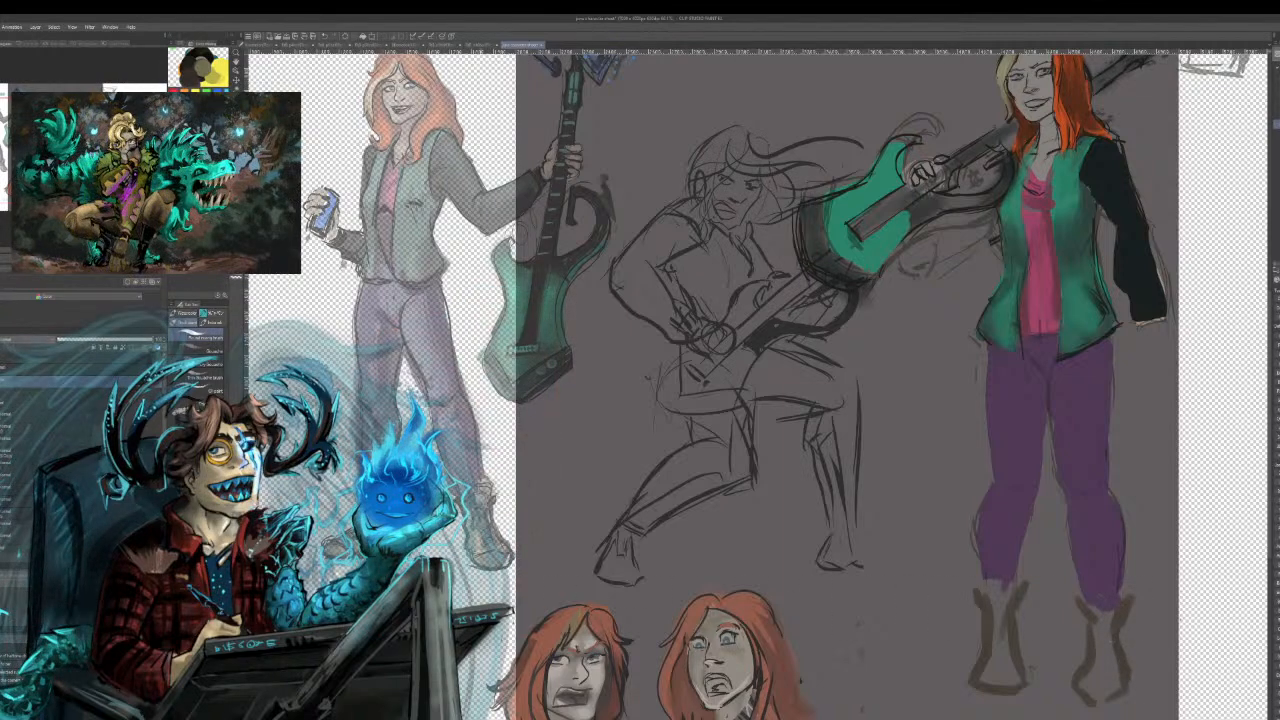
# Fill both boots with brown, and refine the second boot's shape and shading with a larger brush.
pyautogui.moveTo(986, 600)
pyautogui.mouseDown()
pyautogui.moveTo(996, 672)
pyautogui.moveTo(988, 608)
pyautogui.moveTo(984, 670)
pyautogui.mouseUp()
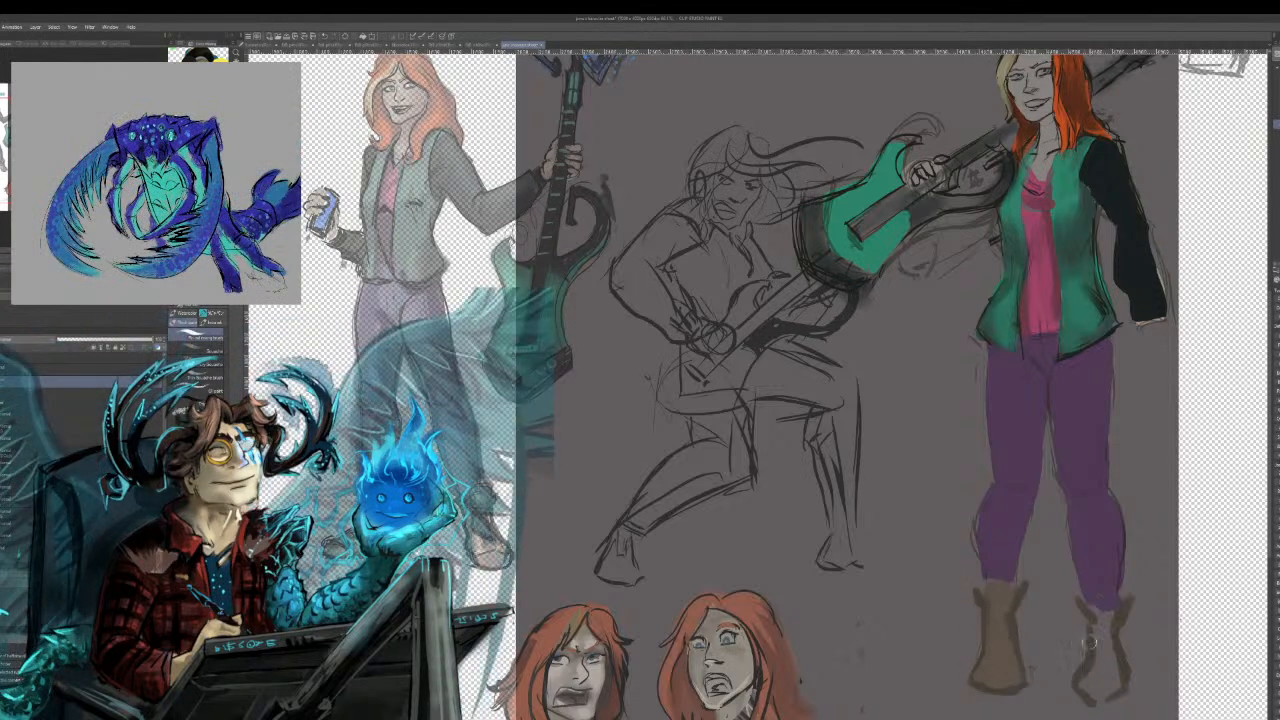
pyautogui.moveTo(1094, 627)
pyautogui.mouseDown()
pyautogui.moveTo(1088, 682)
pyautogui.moveTo(1124, 694)
pyautogui.mouseUp()
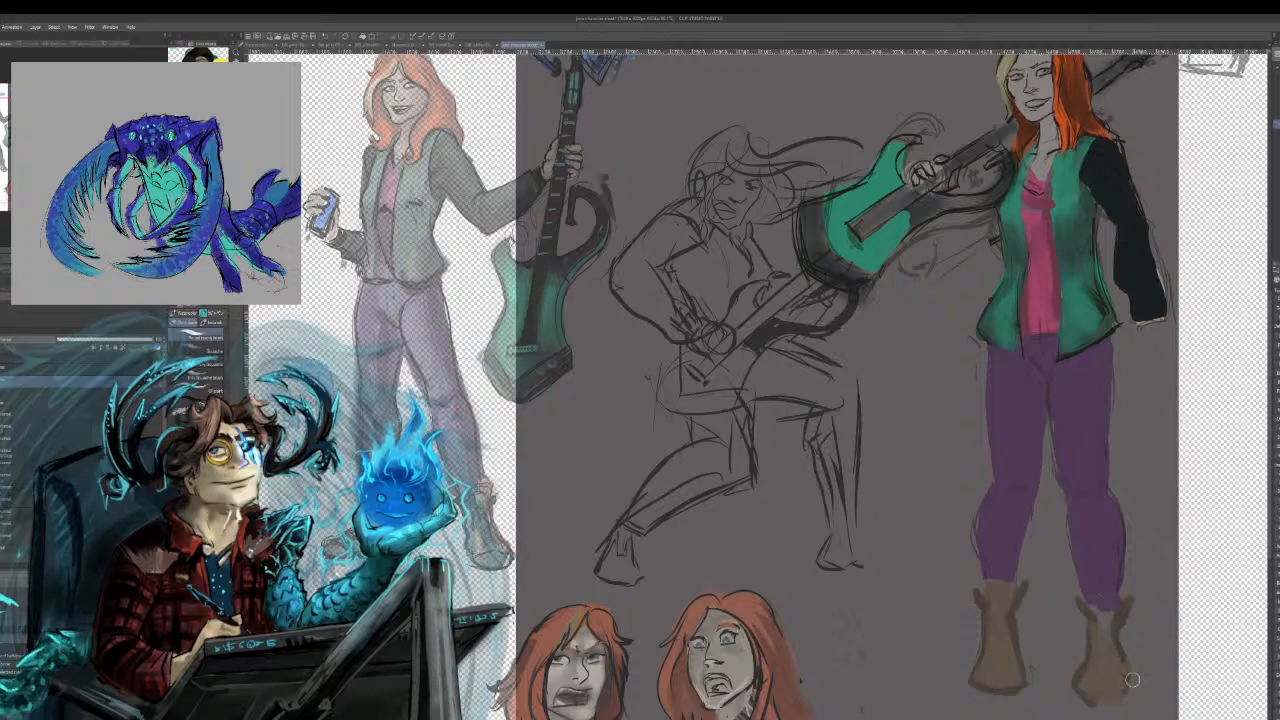
pyautogui.press(']')
pyautogui.press(']')
pyautogui.press(']')
pyautogui.moveTo(1139, 650); pyautogui.dragTo(1137, 683)
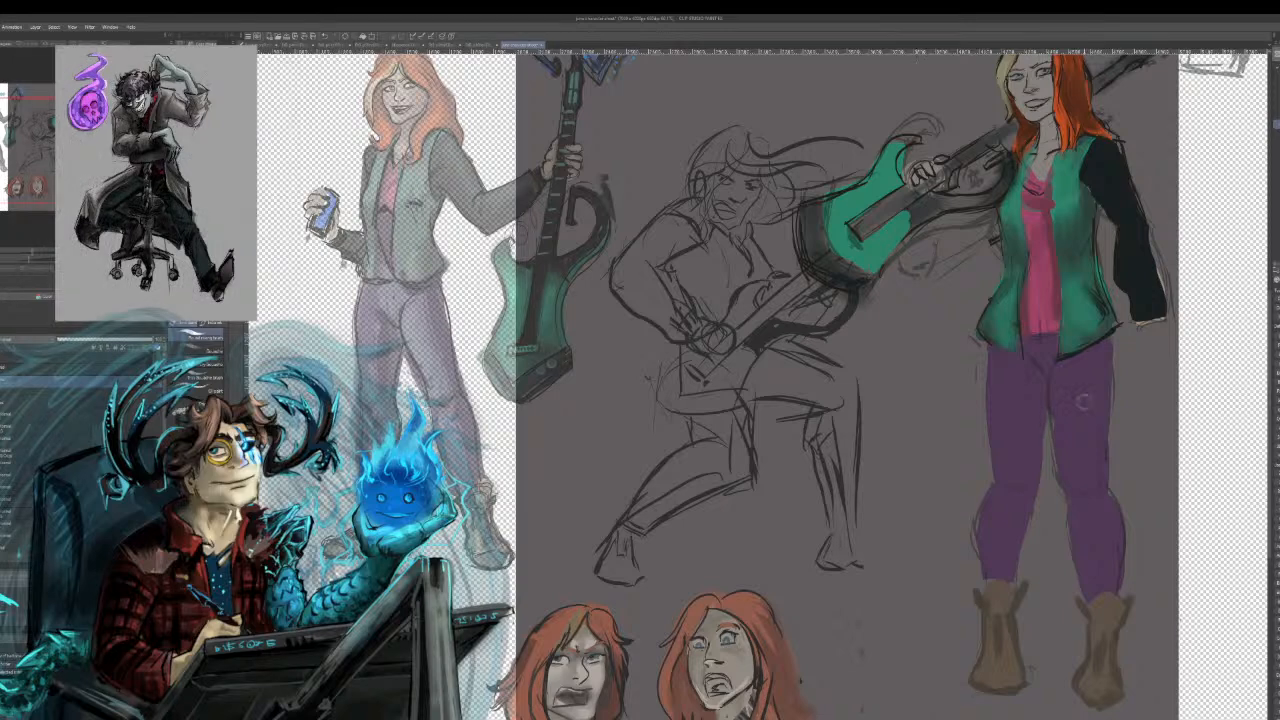
# Shade the purple trousers with a sampled darker purple along the inner legs, knees, outer thigh and calf.
pyautogui.keyDown('alt'); pyautogui.click(1048, 404); pyautogui.keyUp('alt')
pyautogui.moveTo(1048, 410)
pyautogui.mouseDown()
pyautogui.moveTo(1063, 492)
pyautogui.moveTo(1105, 498)
pyautogui.moveTo(1066, 497)
pyautogui.moveTo(1086, 580)
pyautogui.mouseUp()
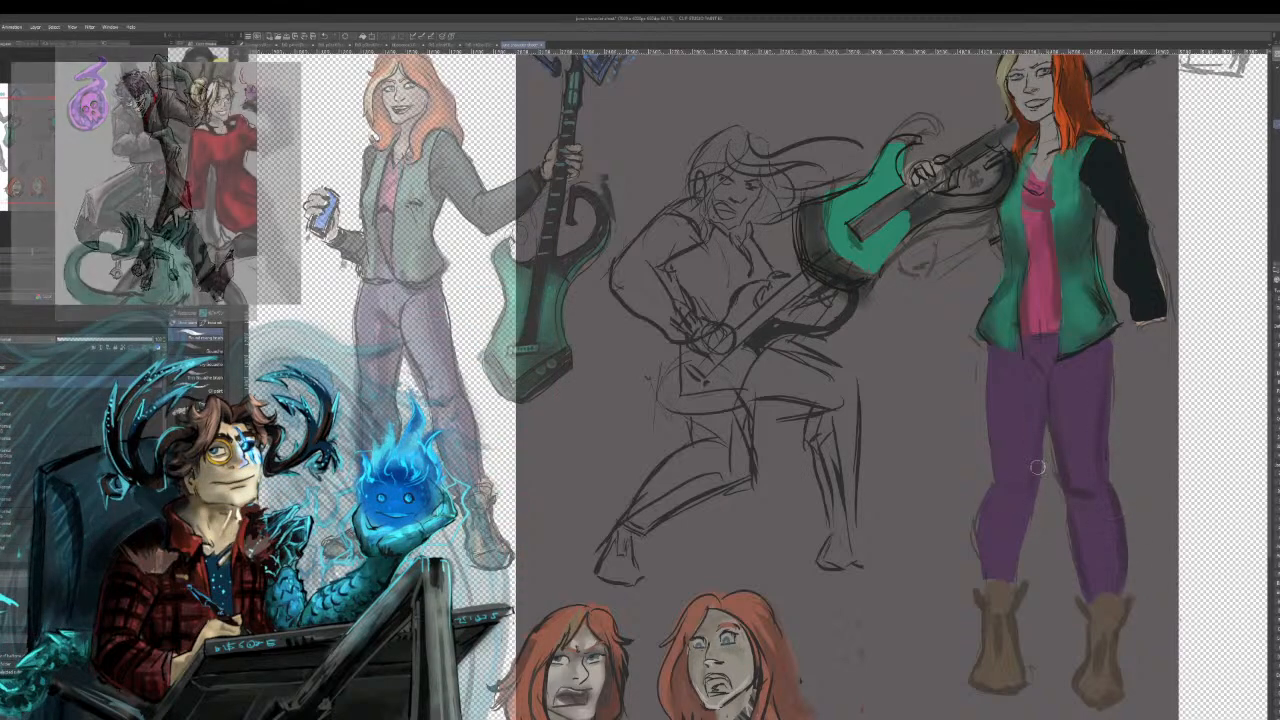
pyautogui.moveTo(997, 466); pyautogui.dragTo(994, 386)
pyautogui.moveTo(994, 432); pyautogui.dragTo(995, 338)
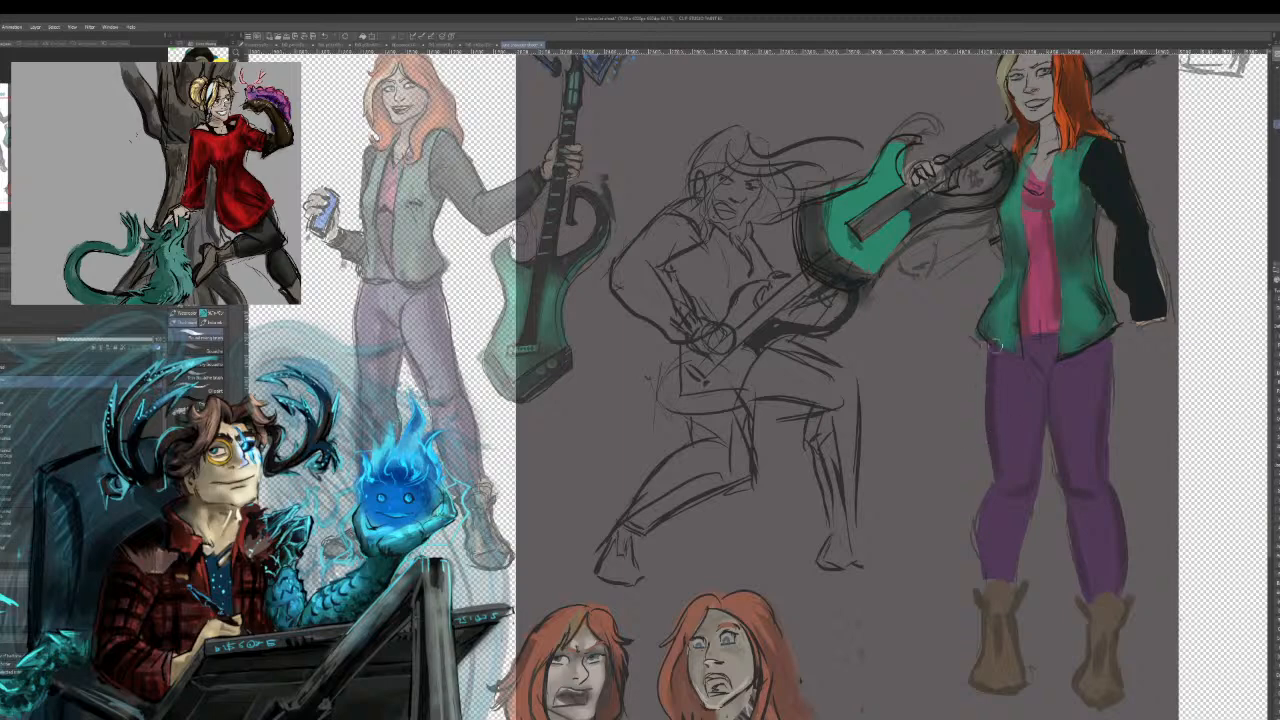
pyautogui.moveTo(986, 560); pyautogui.dragTo(979, 506)
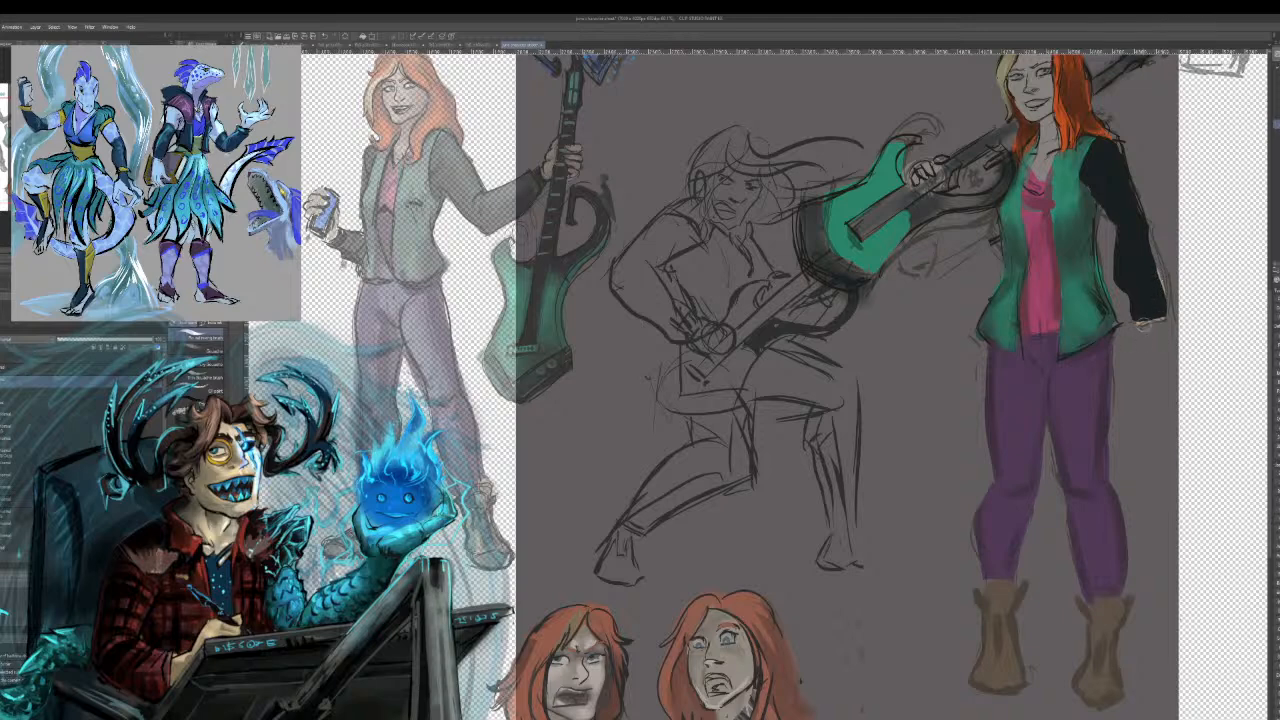
# Block in the lowered hand in light grey below the black sleeve, and paint skin tone over the top's neckline.
pyautogui.moveTo(1146, 314)
pyautogui.mouseDown()
pyautogui.moveTo(1134, 332)
pyautogui.moveTo(1152, 348)
pyautogui.moveTo(1155, 314)
pyautogui.mouseUp()
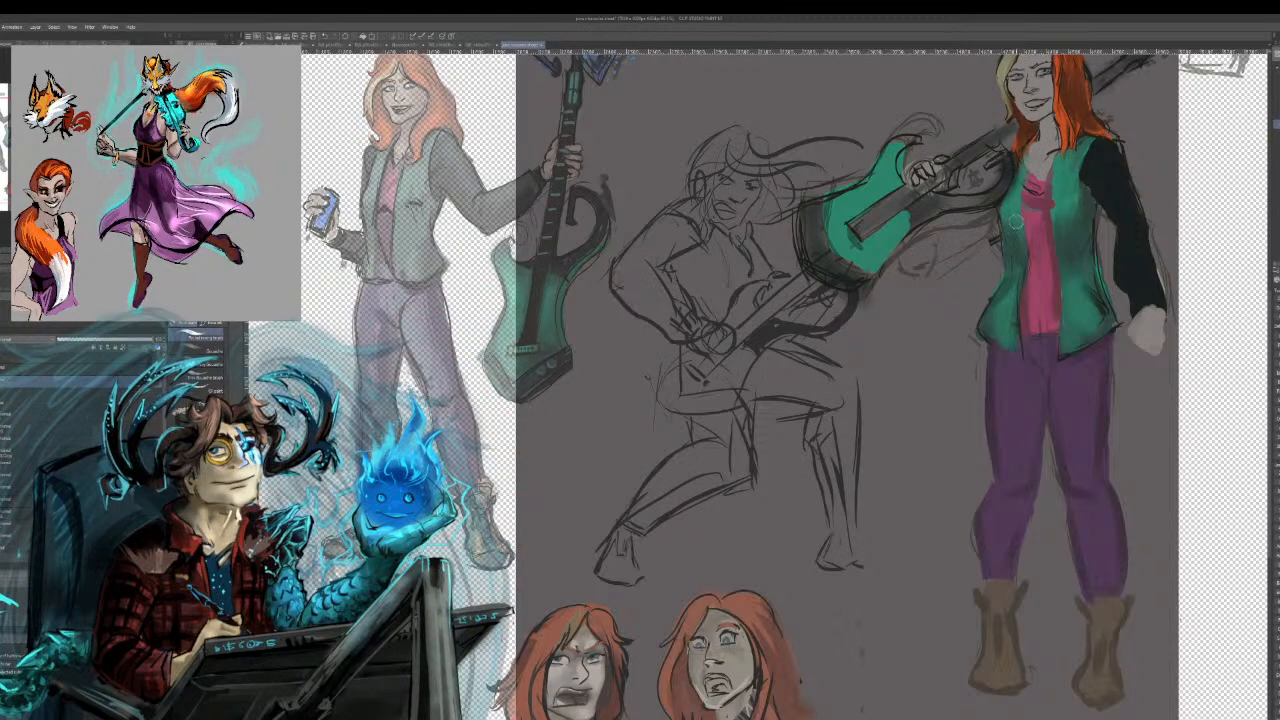
pyautogui.moveTo(1032, 185); pyautogui.dragTo(1048, 198)
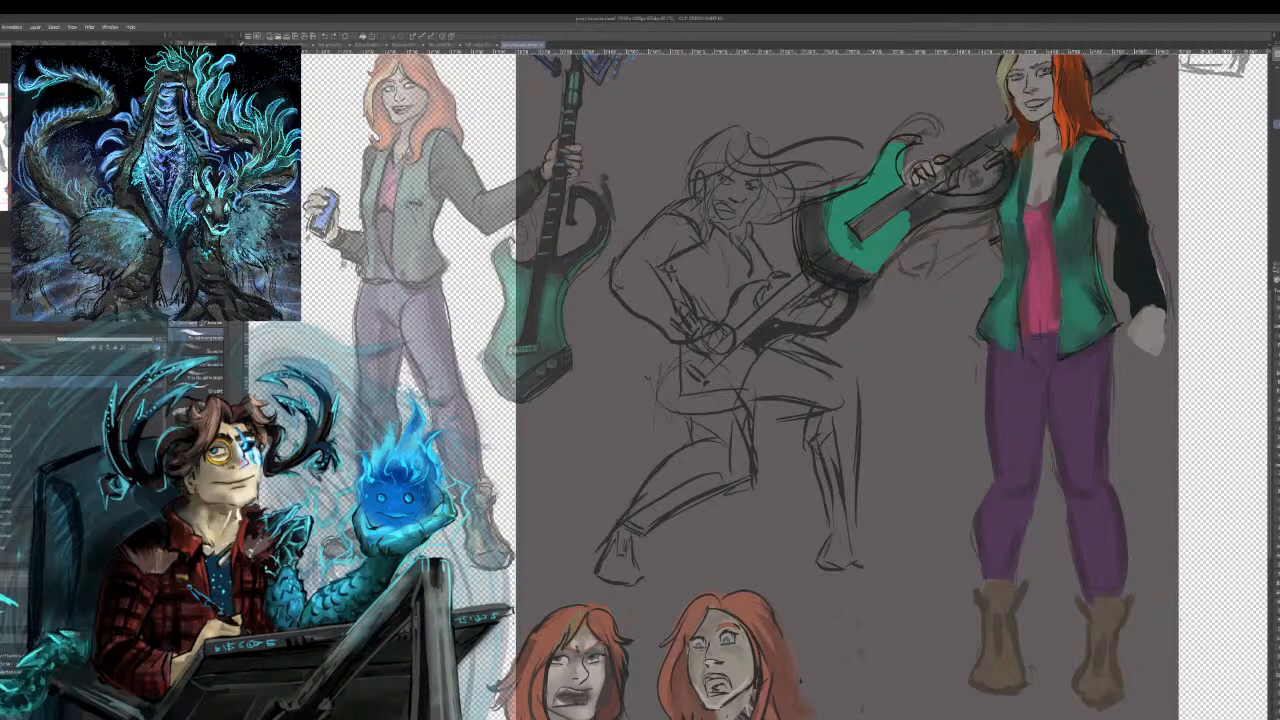
# Extend the standing woman's black sleeve over the rough shoulder lines and touch up her green jacket.
pyautogui.scroll(3, 760, 415)
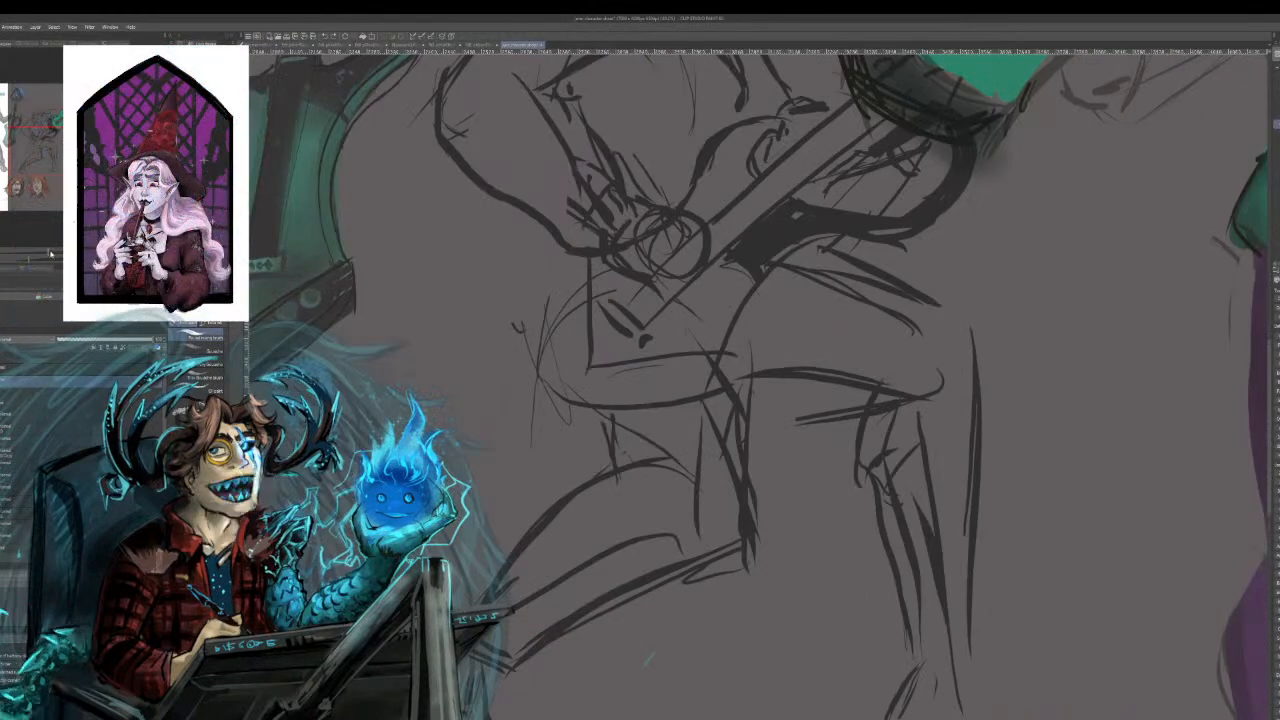
pyautogui.moveTo(1000, 180); pyautogui.dragTo(515, 543)
pyautogui.moveTo(800, 300); pyautogui.dragTo(480, 515)
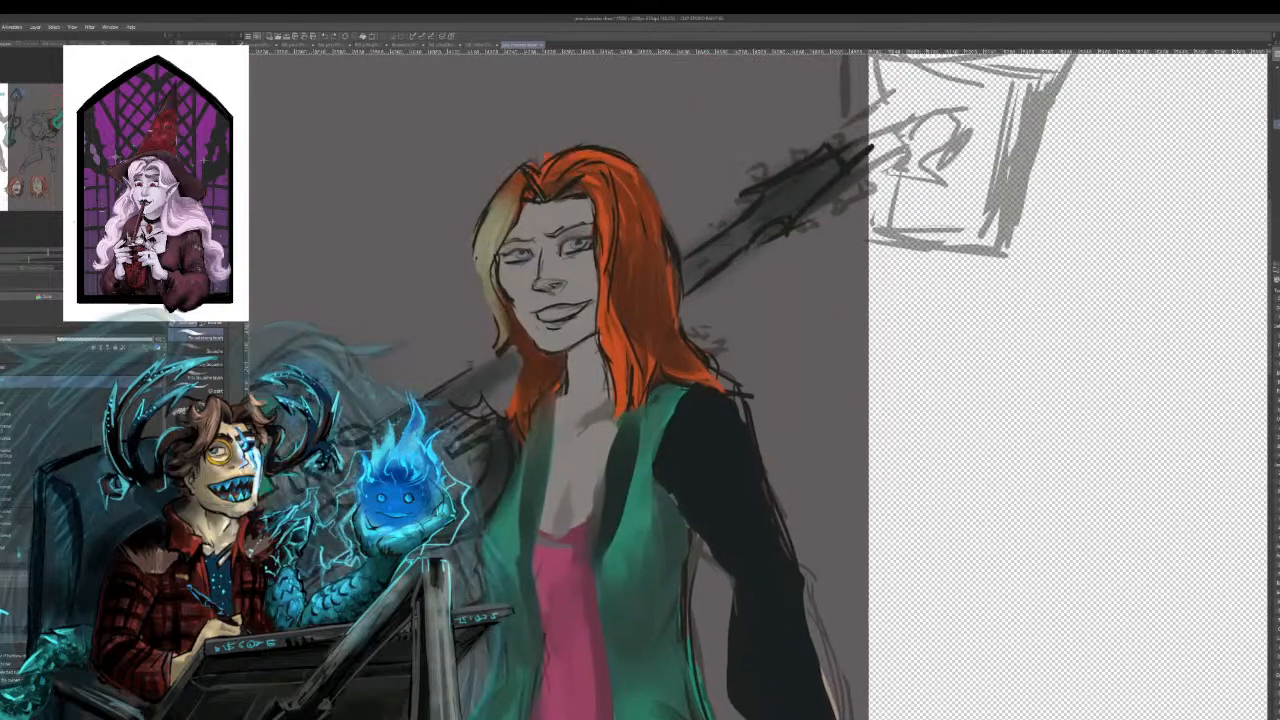
pyautogui.moveTo(731, 405)
pyautogui.mouseDown()
pyautogui.moveTo(743, 446)
pyautogui.moveTo(720, 543)
pyautogui.mouseUp()
pyautogui.moveTo(669, 474); pyautogui.dragTo(744, 653)
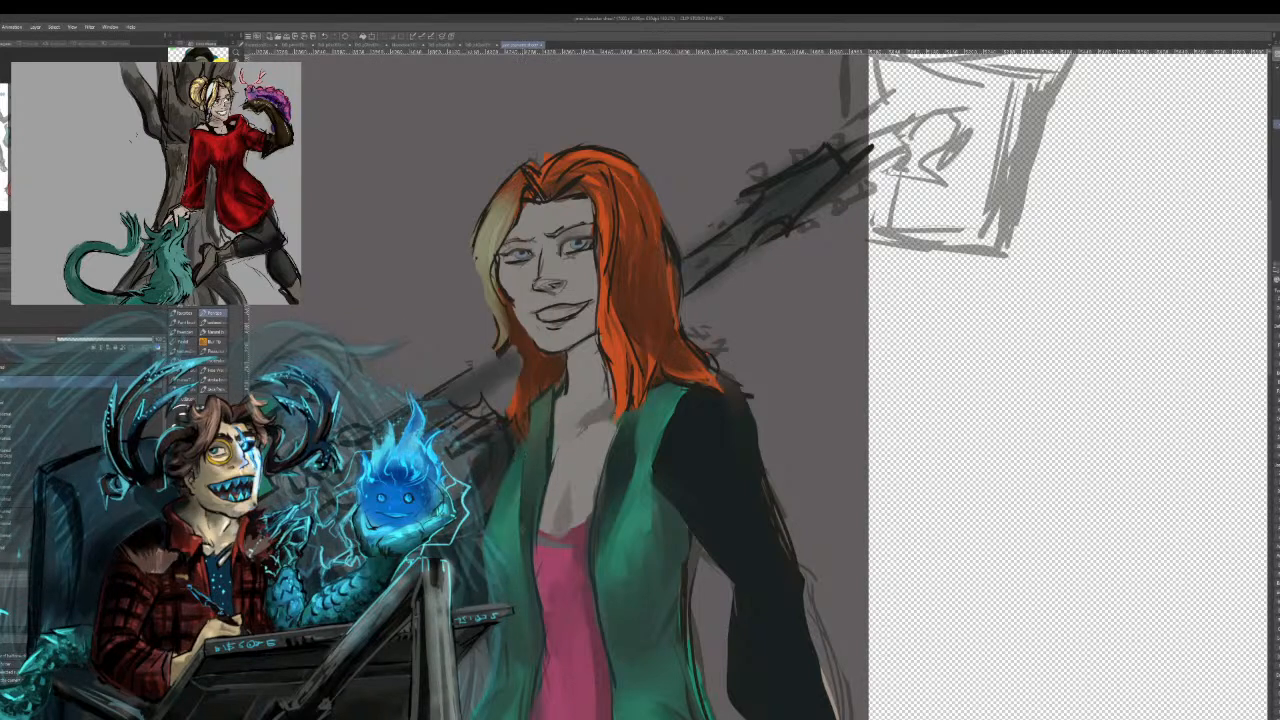
pyautogui.moveTo(618, 510); pyautogui.dragTo(597, 592)
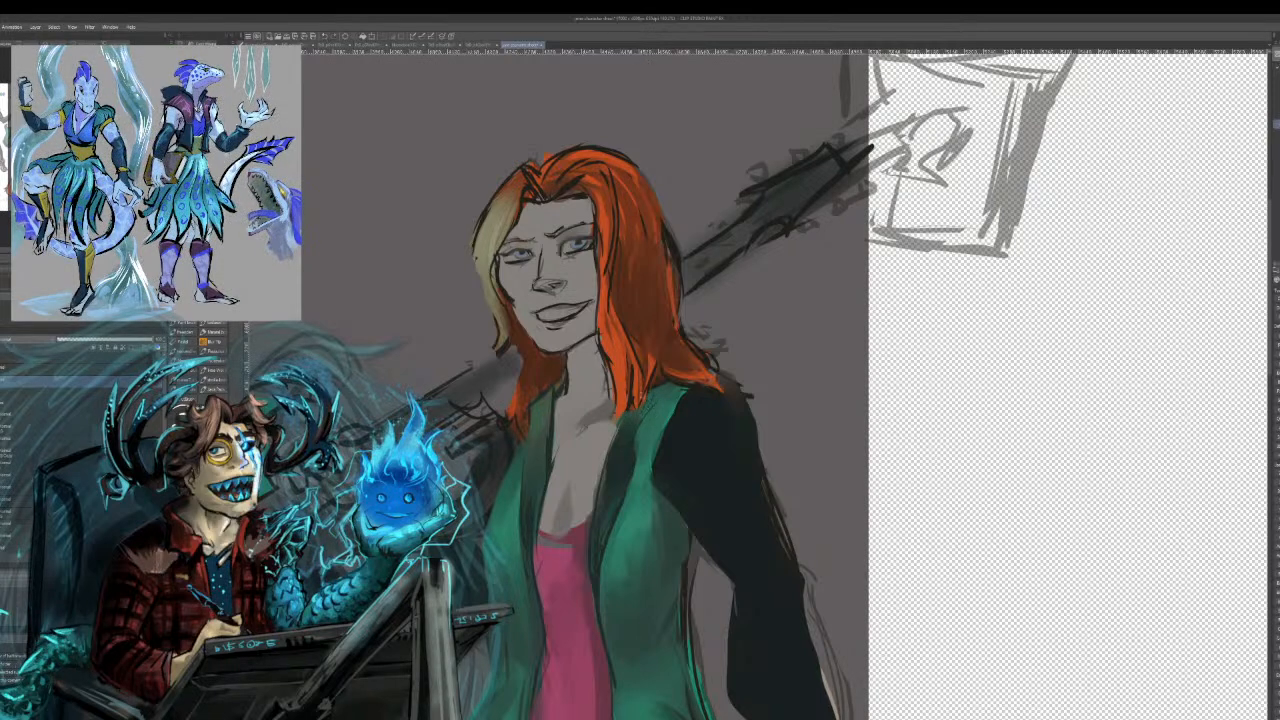
# Paint a long orange hair lock falling over the green jacket's lapel, redoing the first stroke.
pyautogui.moveTo(637, 434); pyautogui.dragTo(633, 470)
pyautogui.hotkey('ctrl', 'z')
pyautogui.moveTo(619, 404); pyautogui.dragTo(634, 474)
pyautogui.moveTo(652, 386)
pyautogui.mouseDown()
pyautogui.moveTo(631, 464)
pyautogui.moveTo(627, 440)
pyautogui.mouseUp()
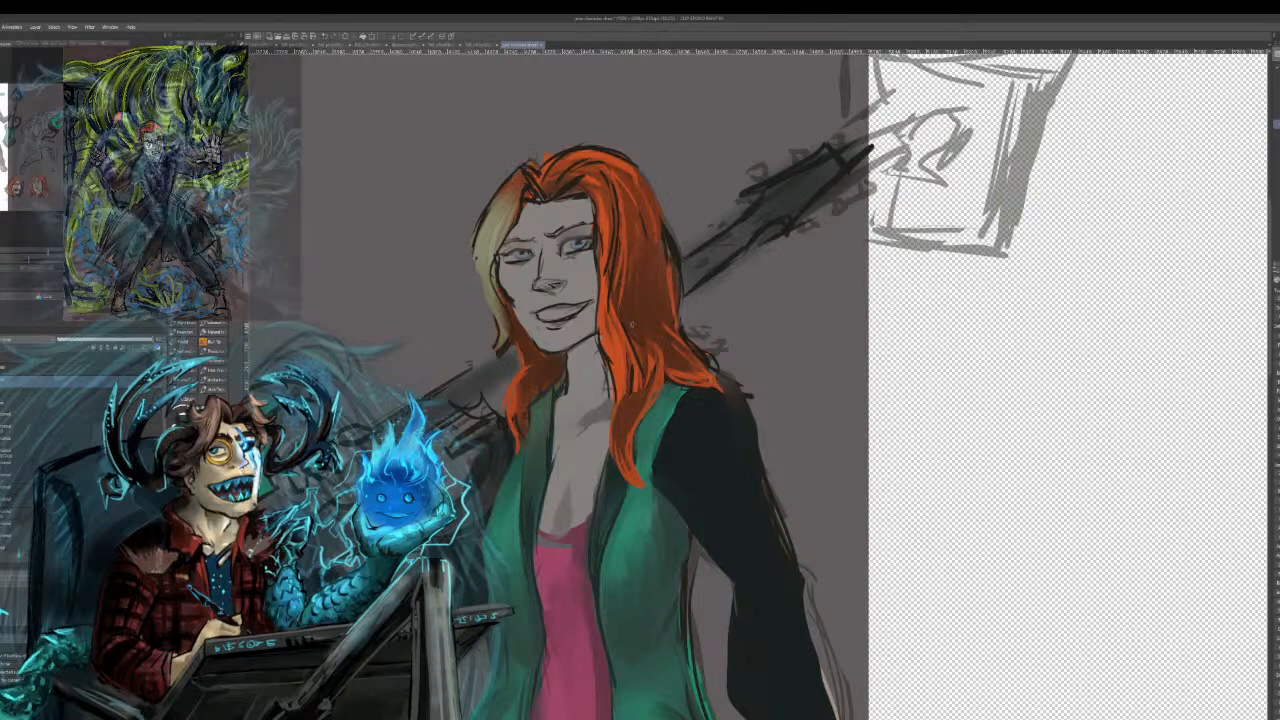
# Paint bright orange strands through the red hair from the crown down to the shoulder.
pyautogui.moveTo(620, 194)
pyautogui.mouseDown()
pyautogui.moveTo(609, 304)
pyautogui.moveTo(622, 330)
pyautogui.mouseUp()
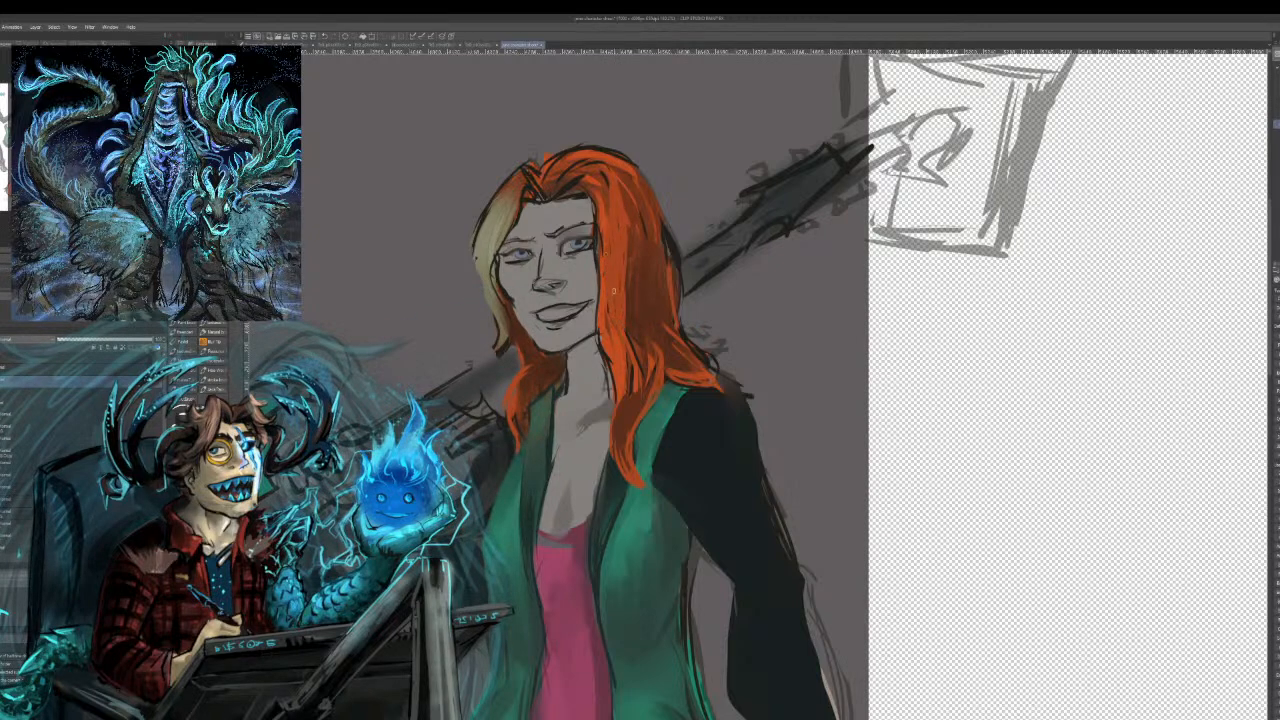
pyautogui.moveTo(622, 236)
pyautogui.mouseDown()
pyautogui.moveTo(626, 306)
pyautogui.moveTo(622, 284)
pyautogui.mouseUp()
pyautogui.moveTo(612, 172); pyautogui.dragTo(636, 272)
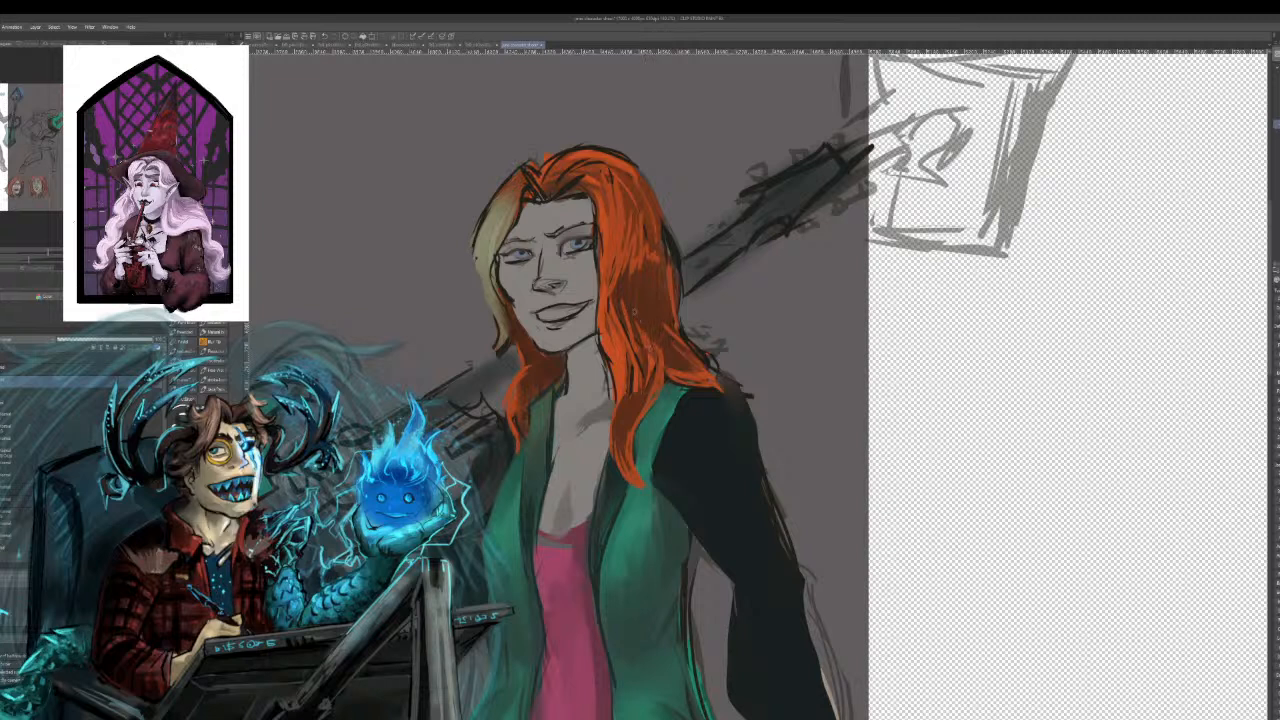
pyautogui.moveTo(657, 313); pyautogui.dragTo(675, 351)
pyautogui.moveTo(665, 282); pyautogui.dragTo(676, 328)
pyautogui.moveTo(646, 262); pyautogui.dragTo(658, 310)
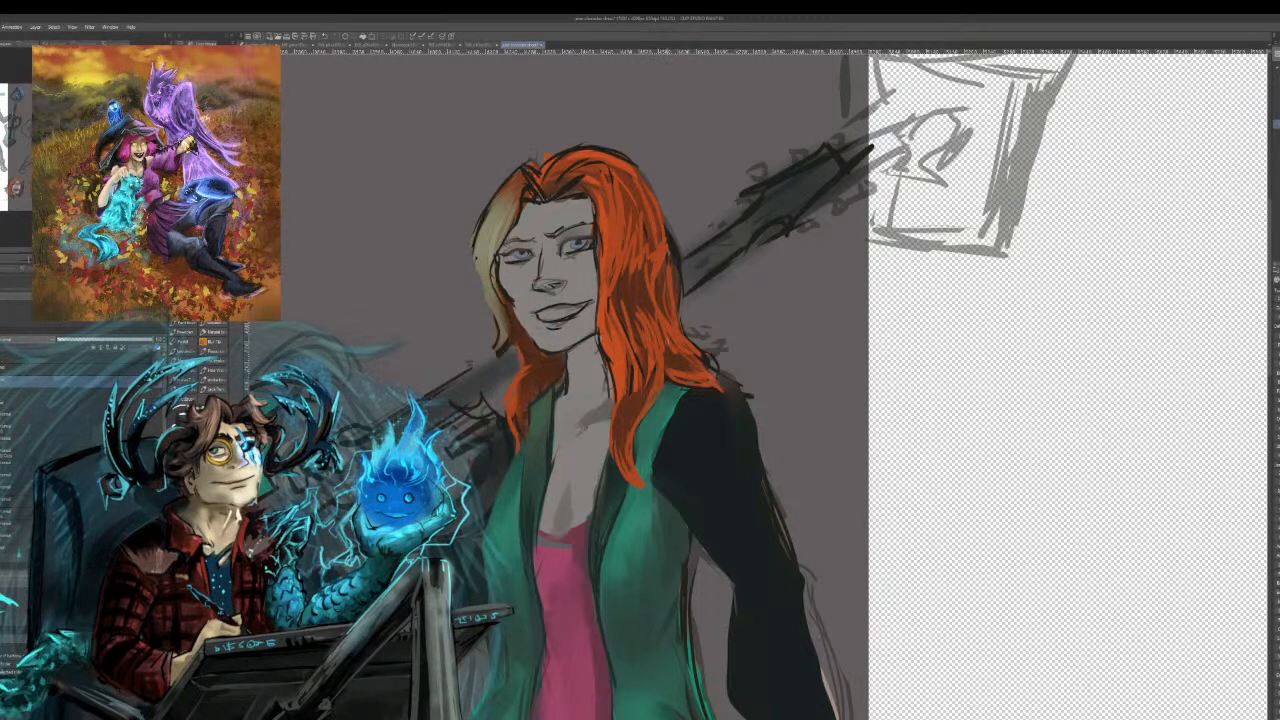
# Trim the red hair's outer edge and the guitar neck beside it, and shade the outer strands darker.
pyautogui.moveTo(687, 278)
pyautogui.mouseDown()
pyautogui.moveTo(699, 322)
pyautogui.moveTo(678, 217)
pyautogui.mouseUp()
pyautogui.press('b')
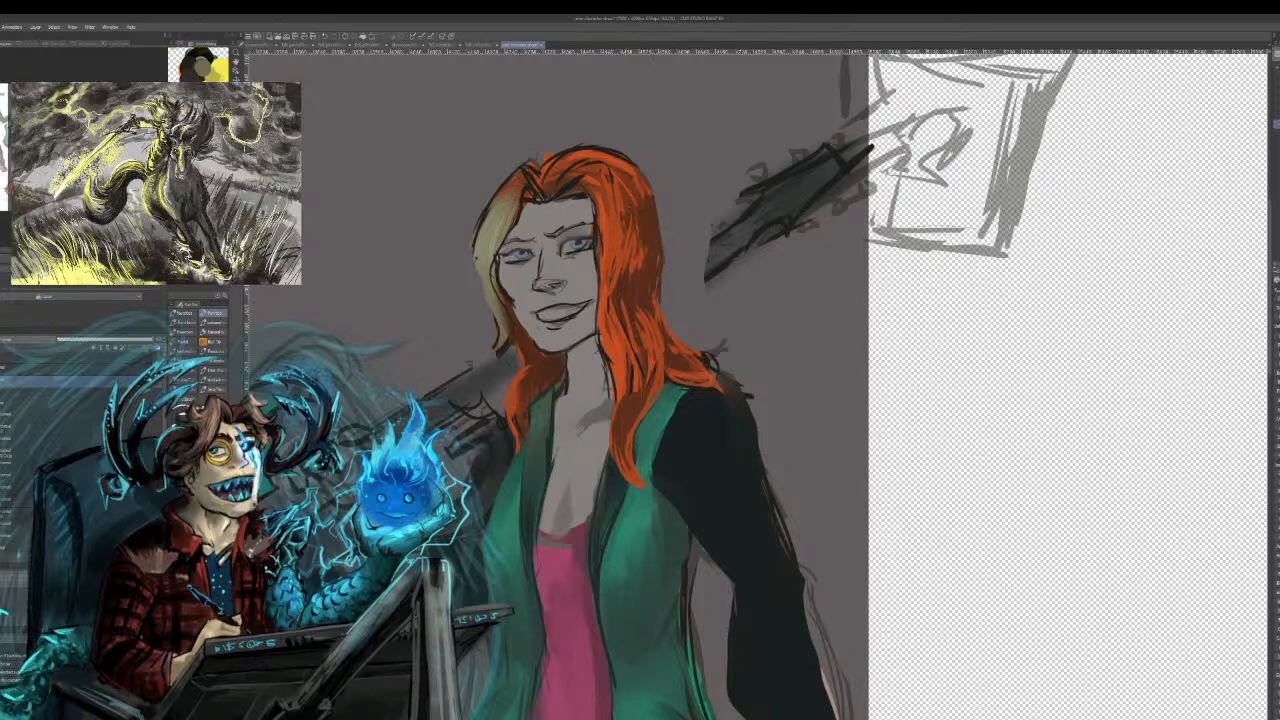
pyautogui.moveTo(665, 265)
pyautogui.mouseDown()
pyautogui.moveTo(663, 306)
pyautogui.moveTo(696, 360)
pyautogui.mouseUp()
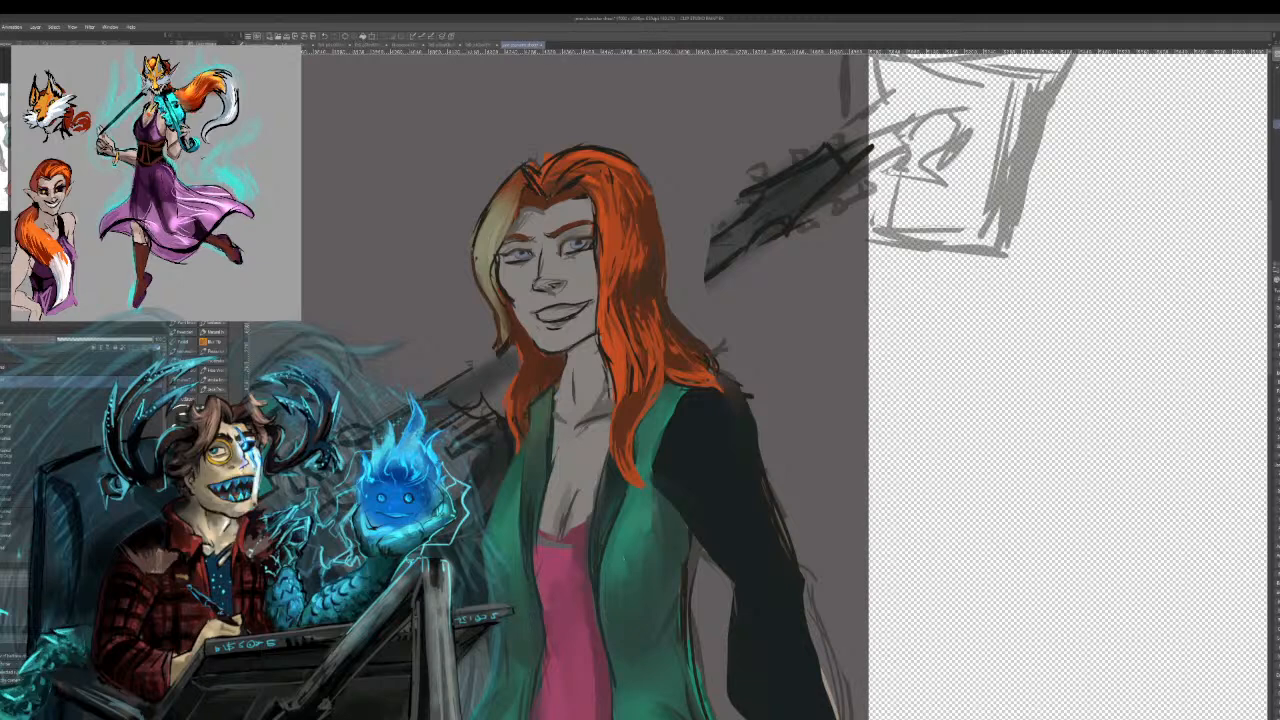
# Switch to the six-panel comic page and make the first panel's frame active.
pyautogui.hotkey('ctrl', '-')
pyautogui.hotkey('ctrl', '-')
pyautogui.hotkey('ctrl', '-')
pyautogui.hotkey('ctrl', '-')
pyautogui.moveTo(976, 401)
pyautogui.mouseDown()
pyautogui.moveTo(999, 305)
pyautogui.moveTo(1148, 165)
pyautogui.moveTo(1261, 188)
pyautogui.moveTo(1226, 184)
pyautogui.mouseUp()
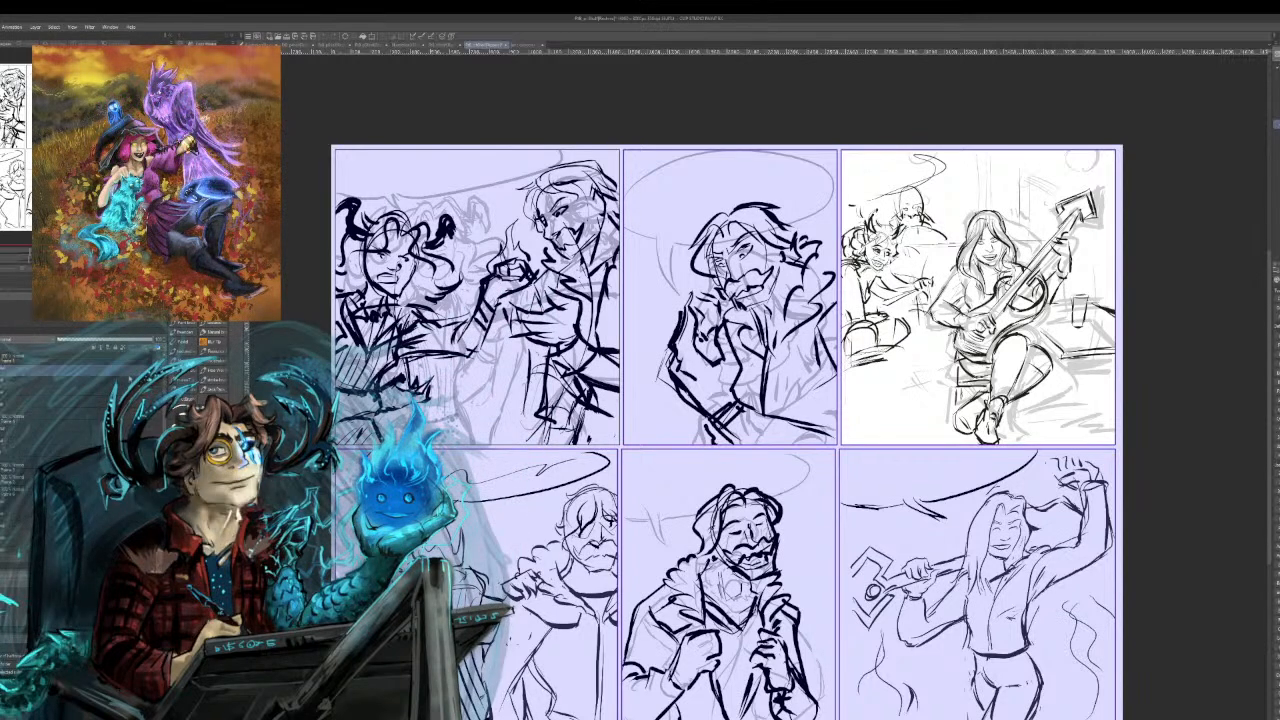
pyautogui.click(15, 428)
pyautogui.click(15, 478)
pyautogui.click(15, 358)
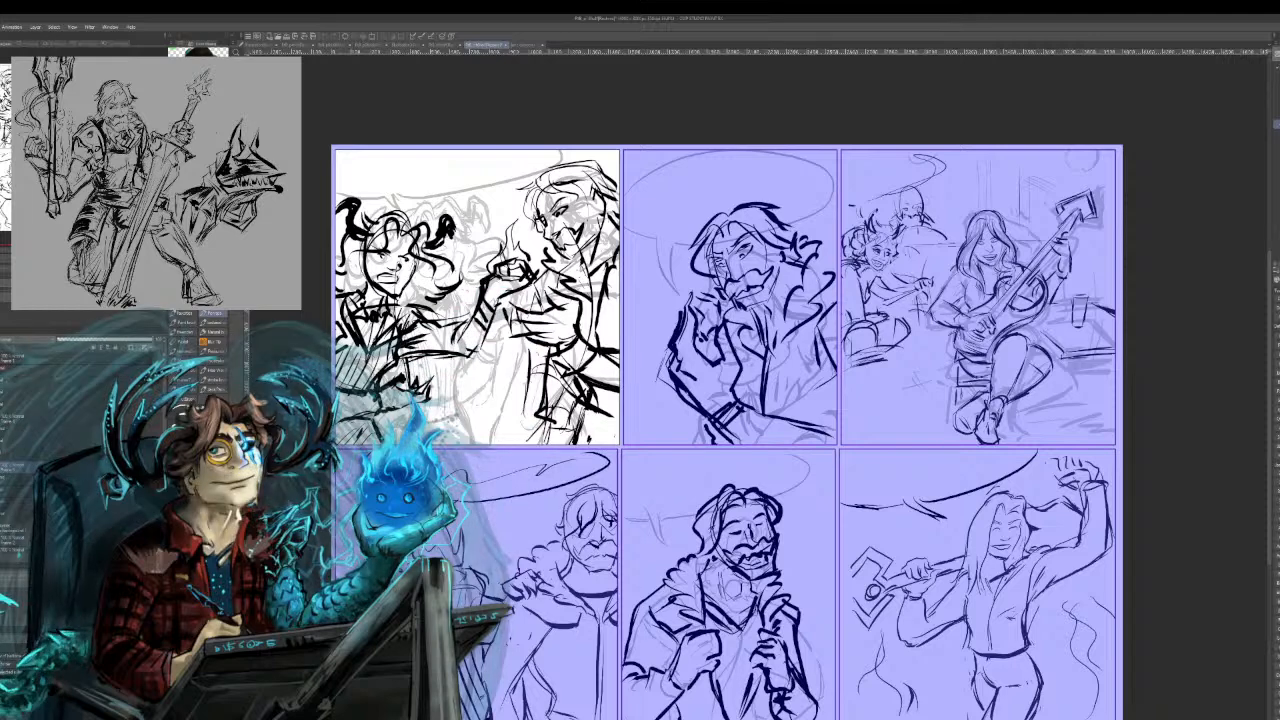
# Select the black sketch layer in the first panel and lower its opacity to a light grey.
pyautogui.press('p')
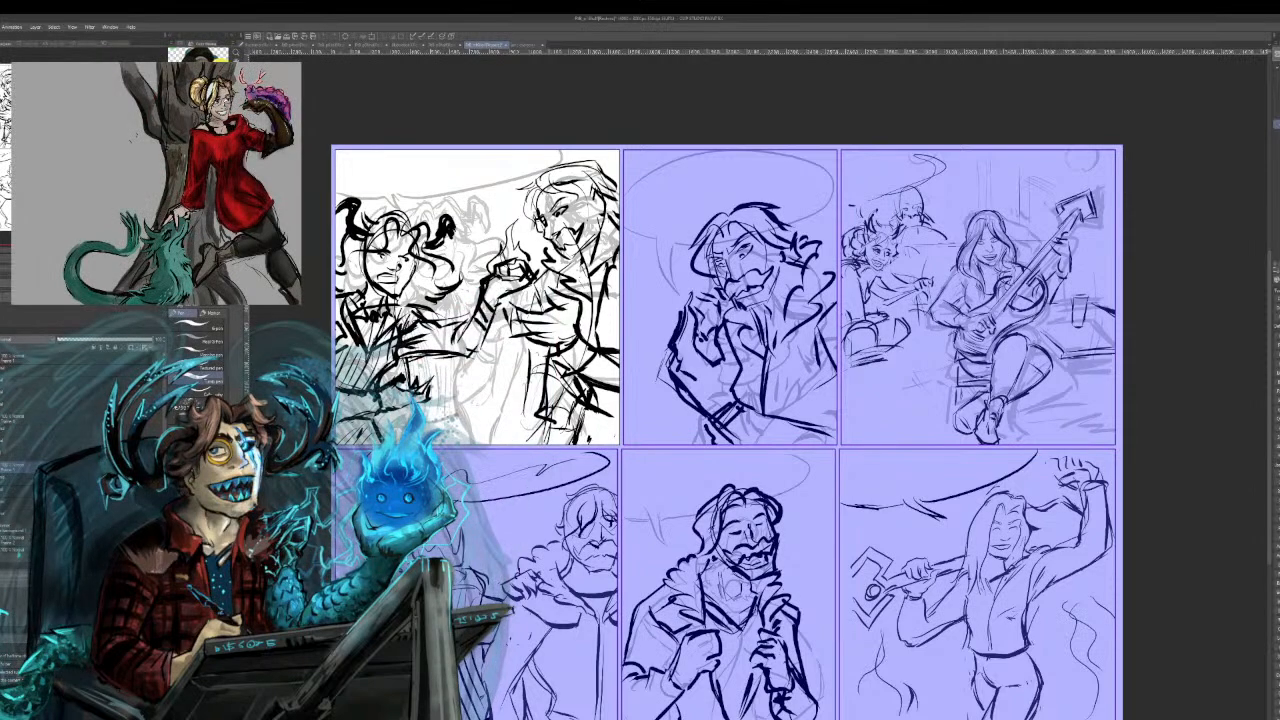
pyautogui.moveTo(730, 430); pyautogui.dragTo(804, 399)
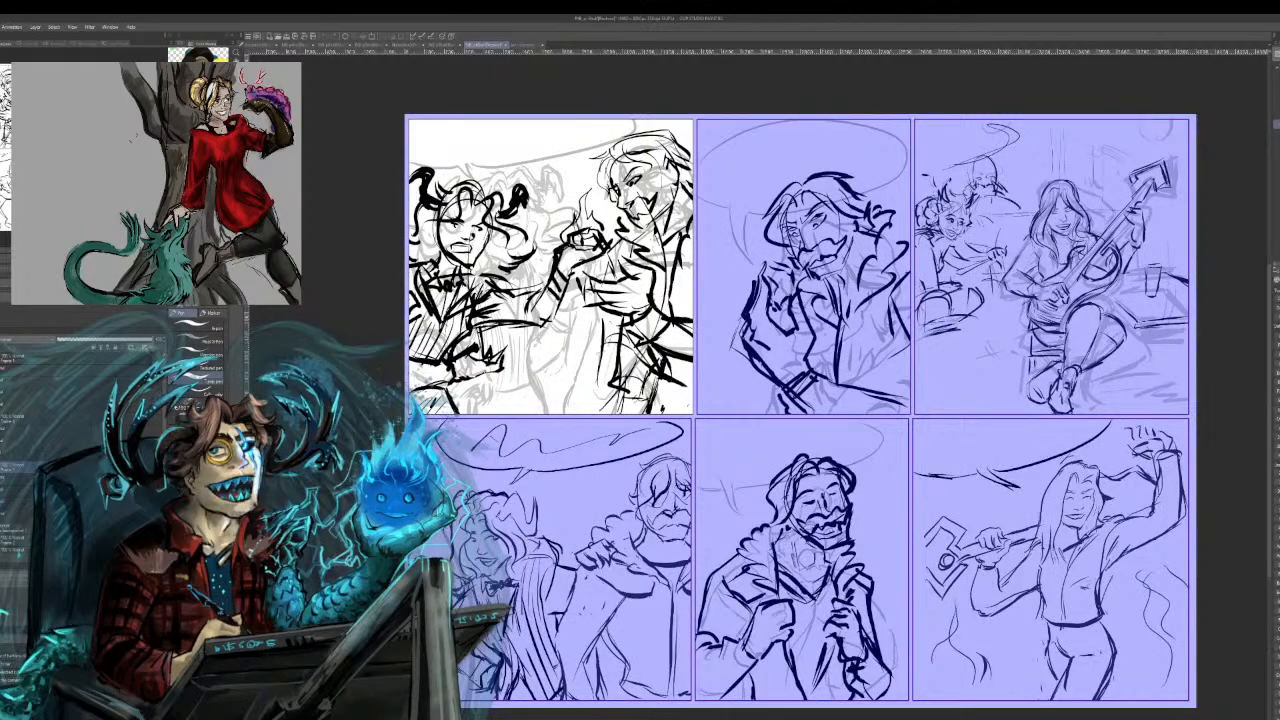
pyautogui.scroll(4, 760, 423)
pyautogui.moveTo(760, 423); pyautogui.dragTo(1101, 687)
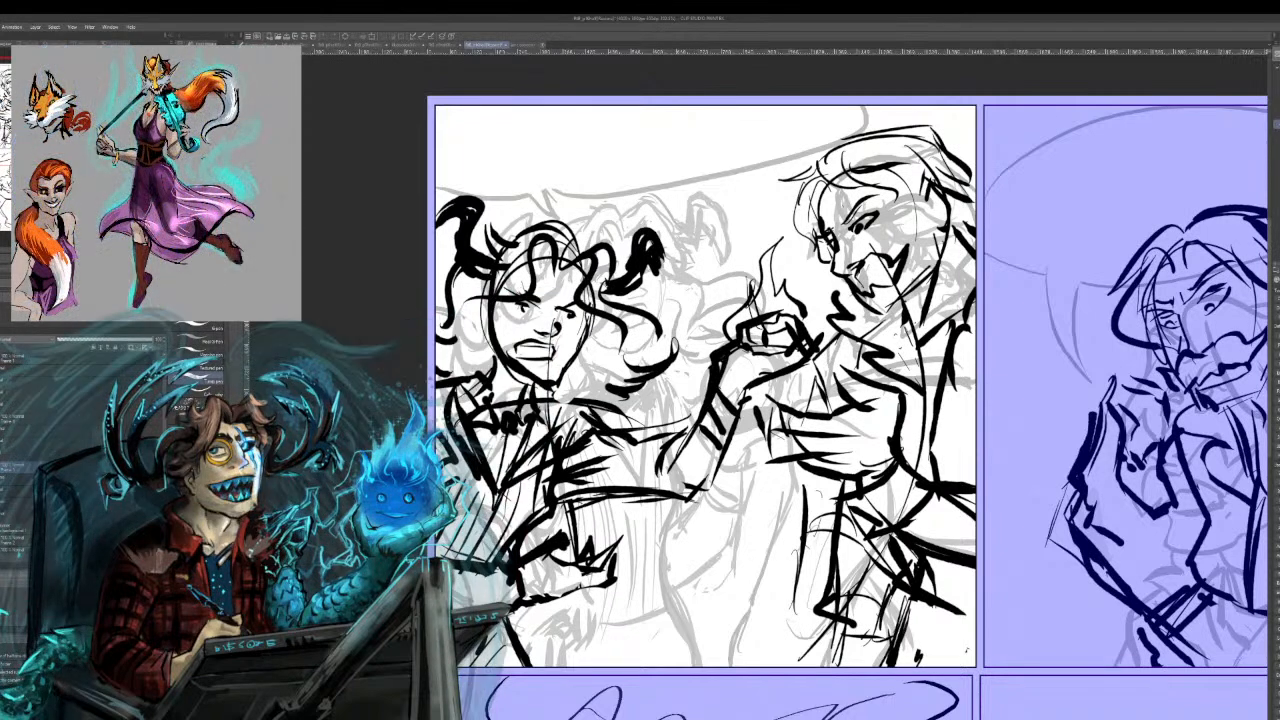
pyautogui.click(14, 480)
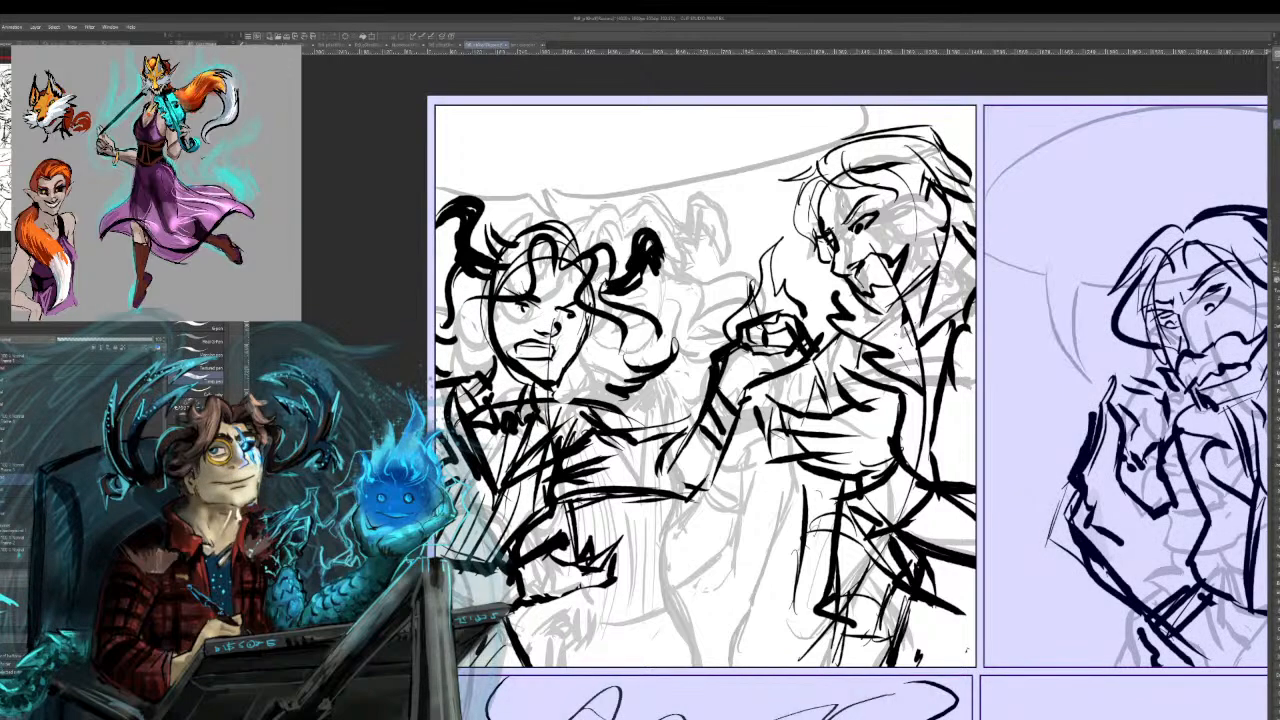
pyautogui.click(95, 340)
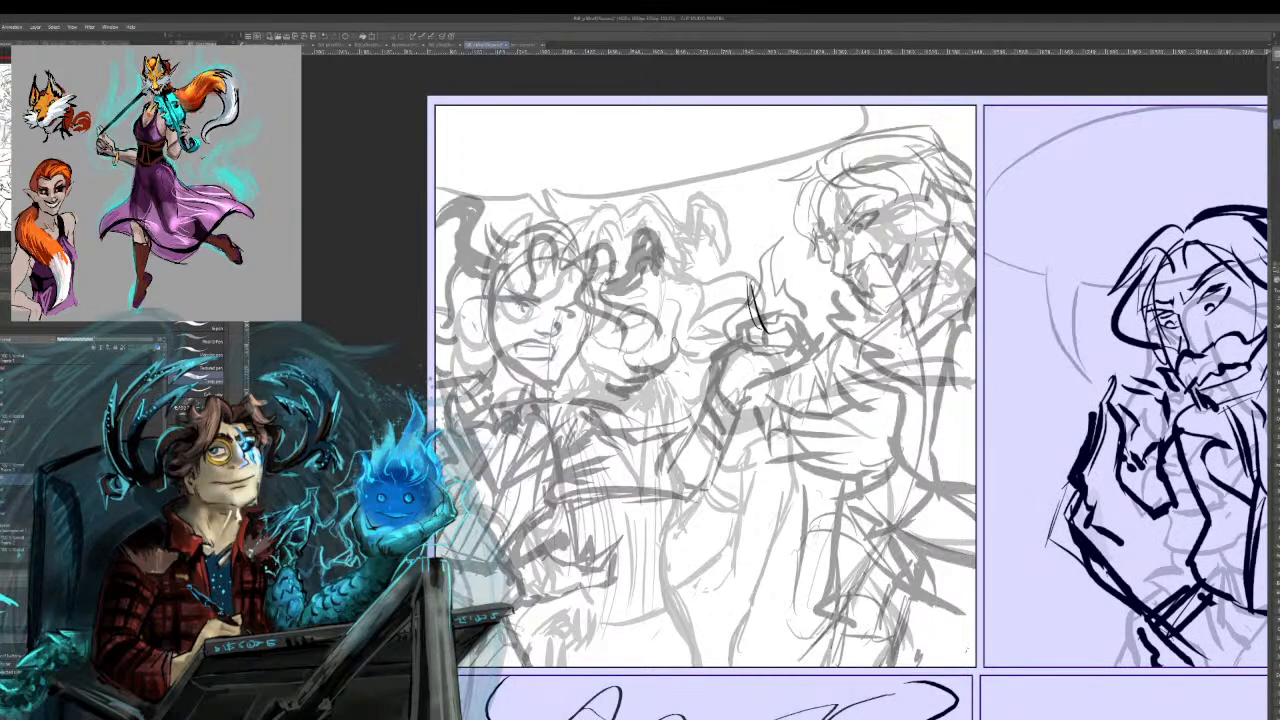
# Undo a test stroke over the flame, hide the background figures' rough sketch, and choose the inking brush.
pyautogui.moveTo(750, 282); pyautogui.dragTo(768, 332)
pyautogui.hotkey('ctrl', 'z')
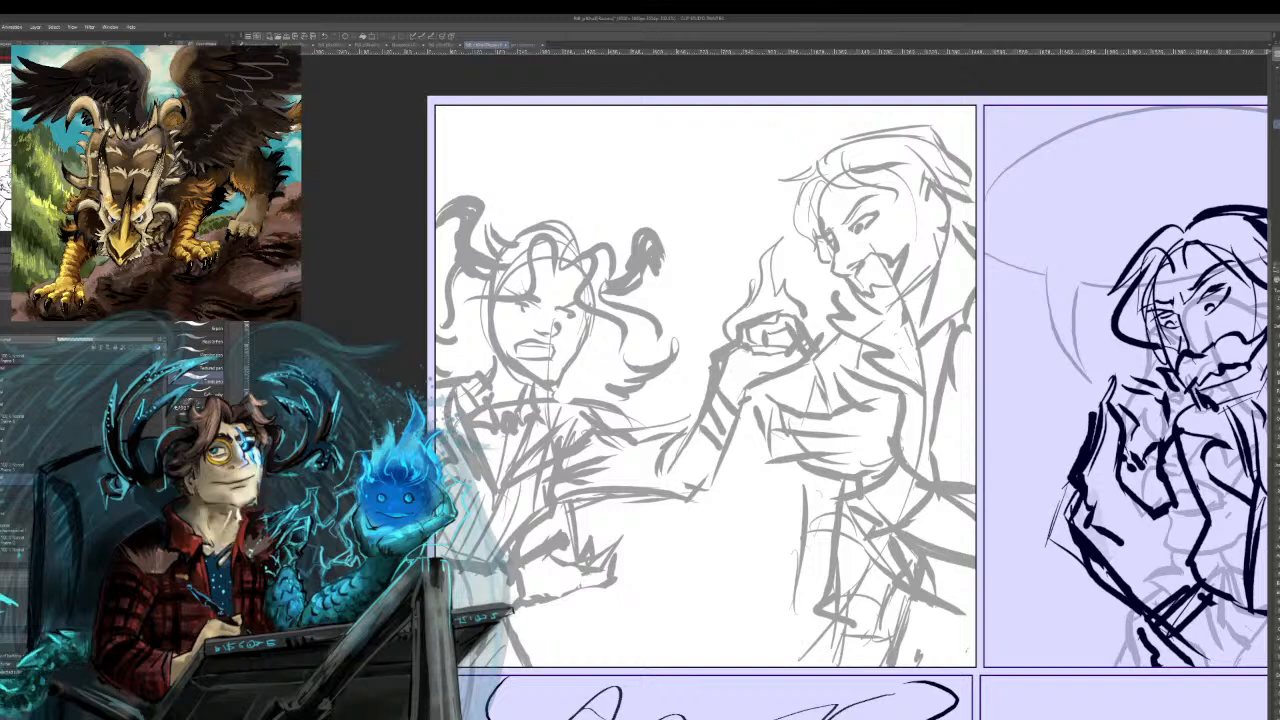
pyautogui.hotkey('ctrl', 'z')
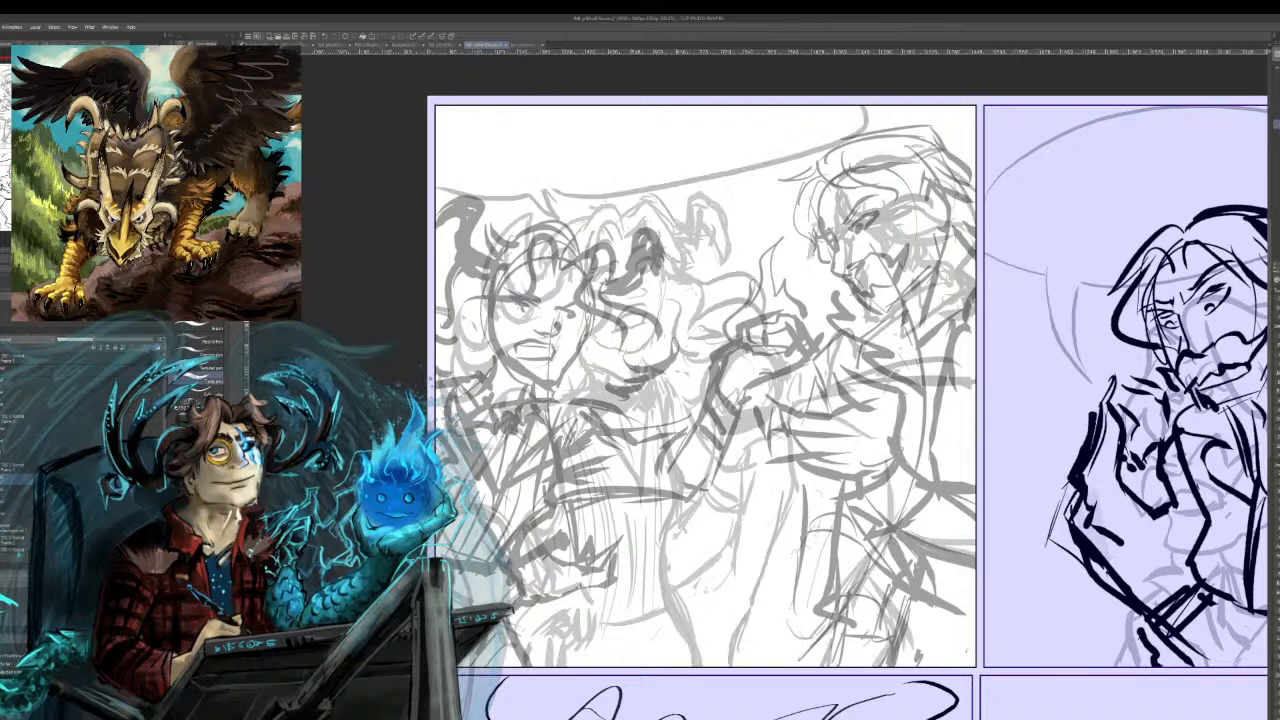
pyautogui.hotkey('ctrl', 'y')
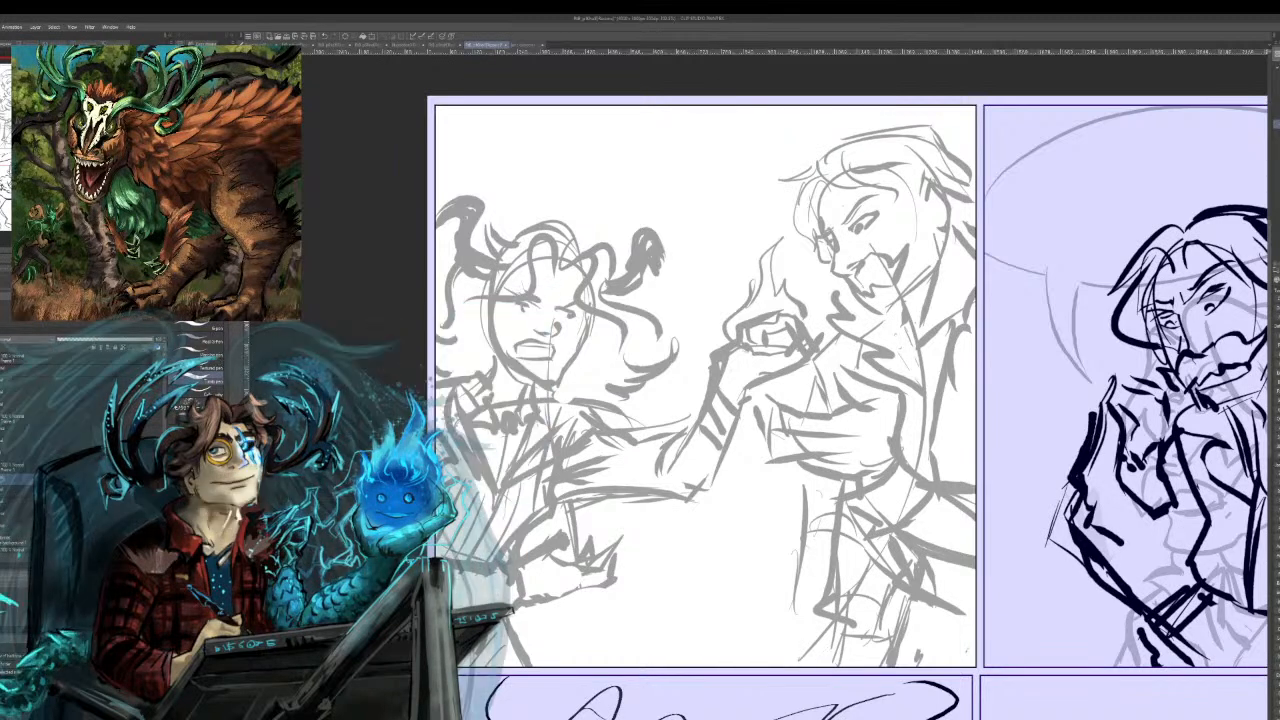
pyautogui.press('p')
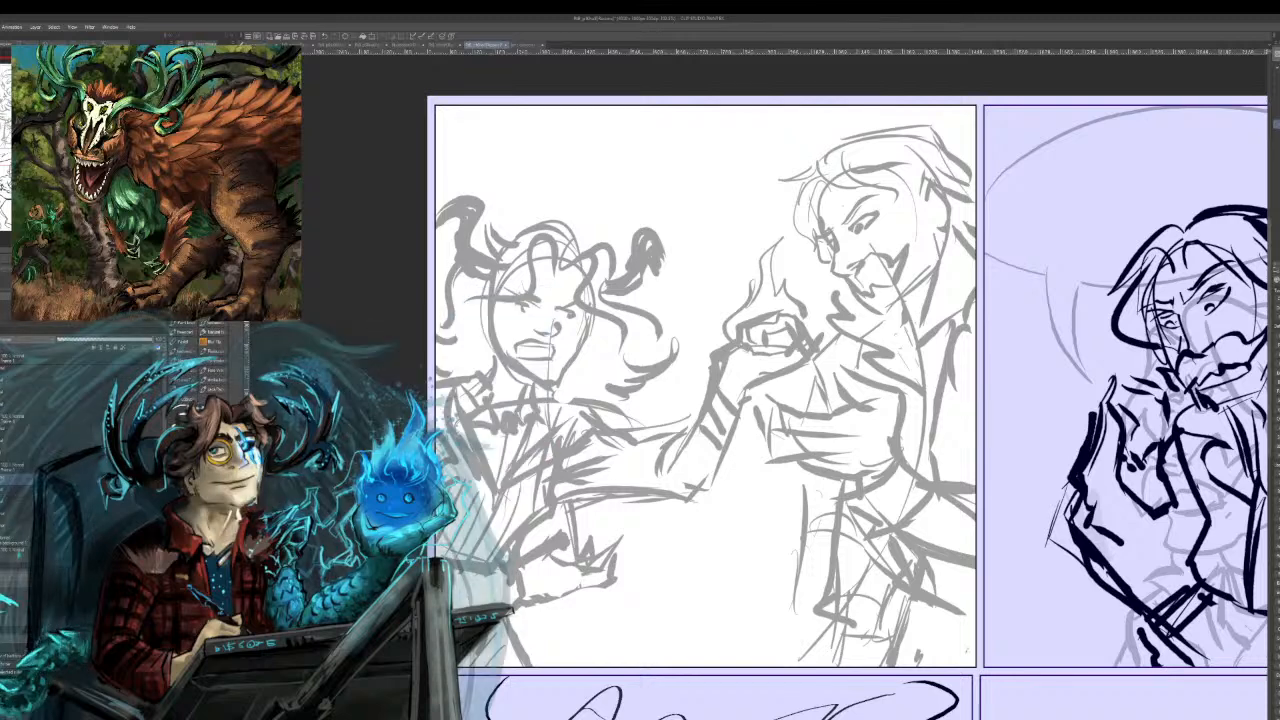
pyautogui.moveTo(692, 338)
pyautogui.mouseDown()
pyautogui.moveTo(662, 388)
pyautogui.moveTo(667, 452)
pyautogui.mouseUp()
pyautogui.hotkey('ctrl', 'z')
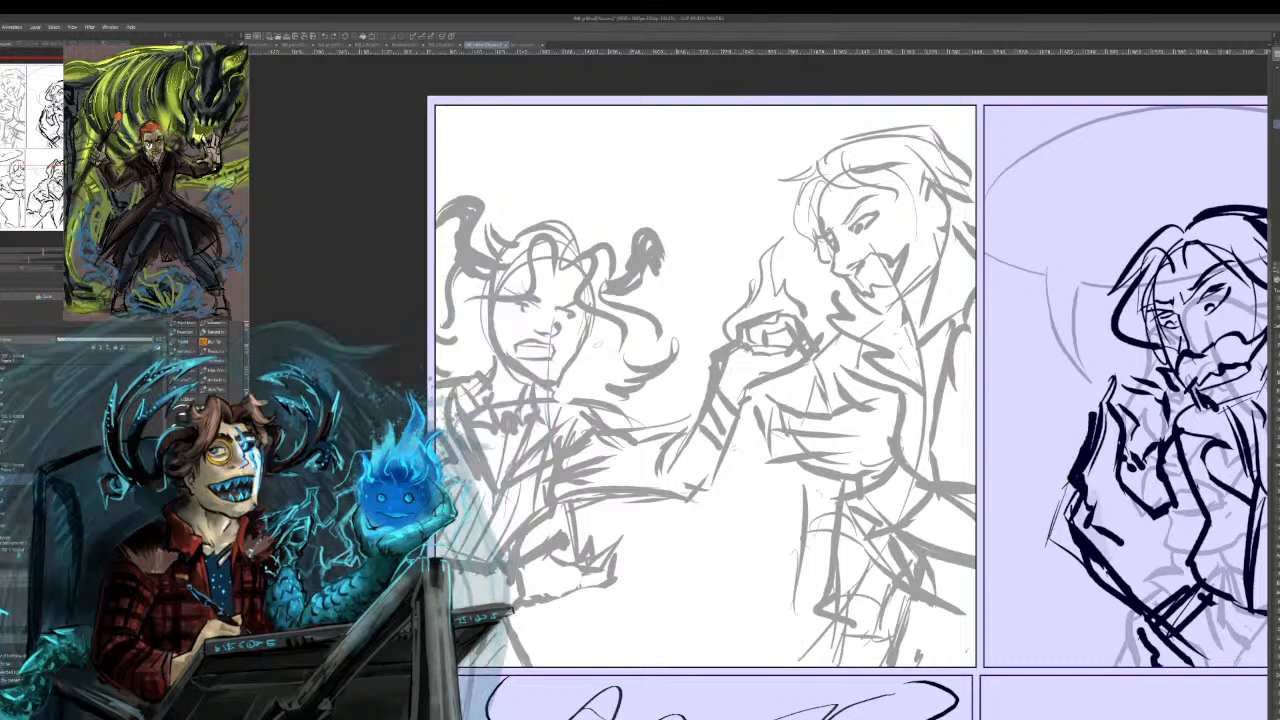
pyautogui.moveTo(587, 312); pyautogui.dragTo(540, 385)
pyautogui.hotkey('ctrl', 'z')
pyautogui.moveTo(586, 330); pyautogui.dragTo(548, 388)
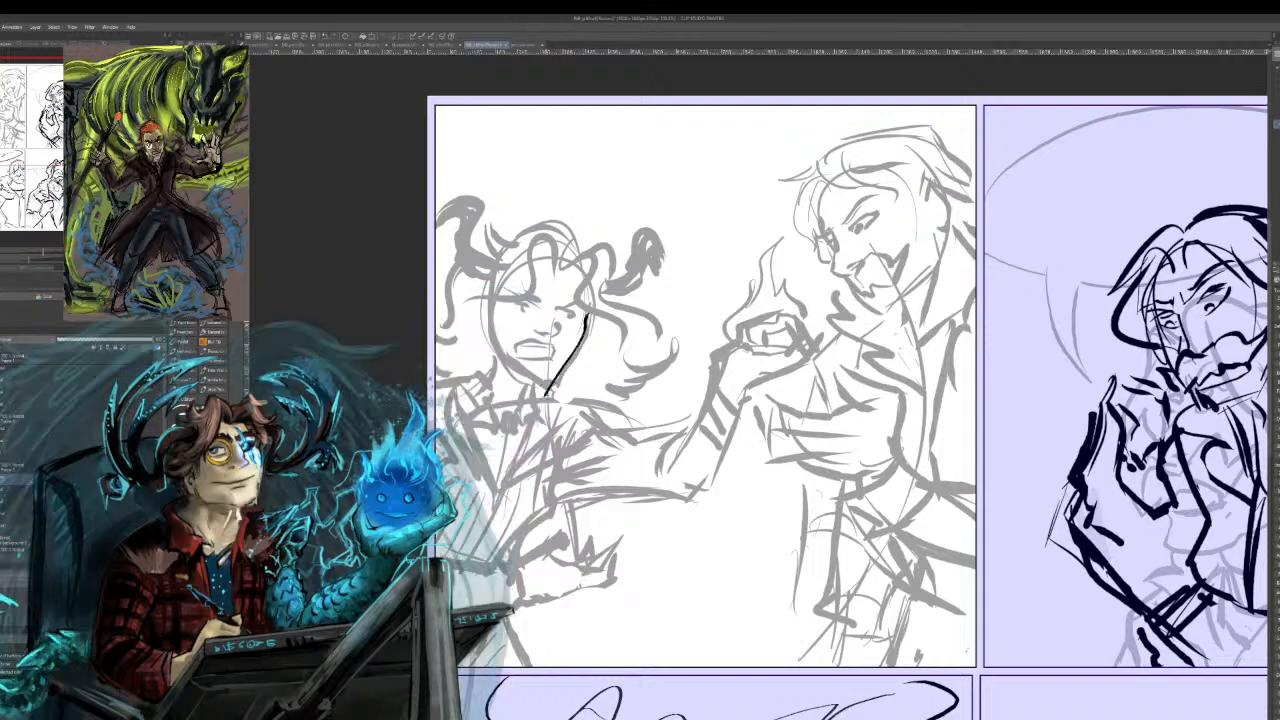
pyautogui.hotkey('ctrl', 'z')
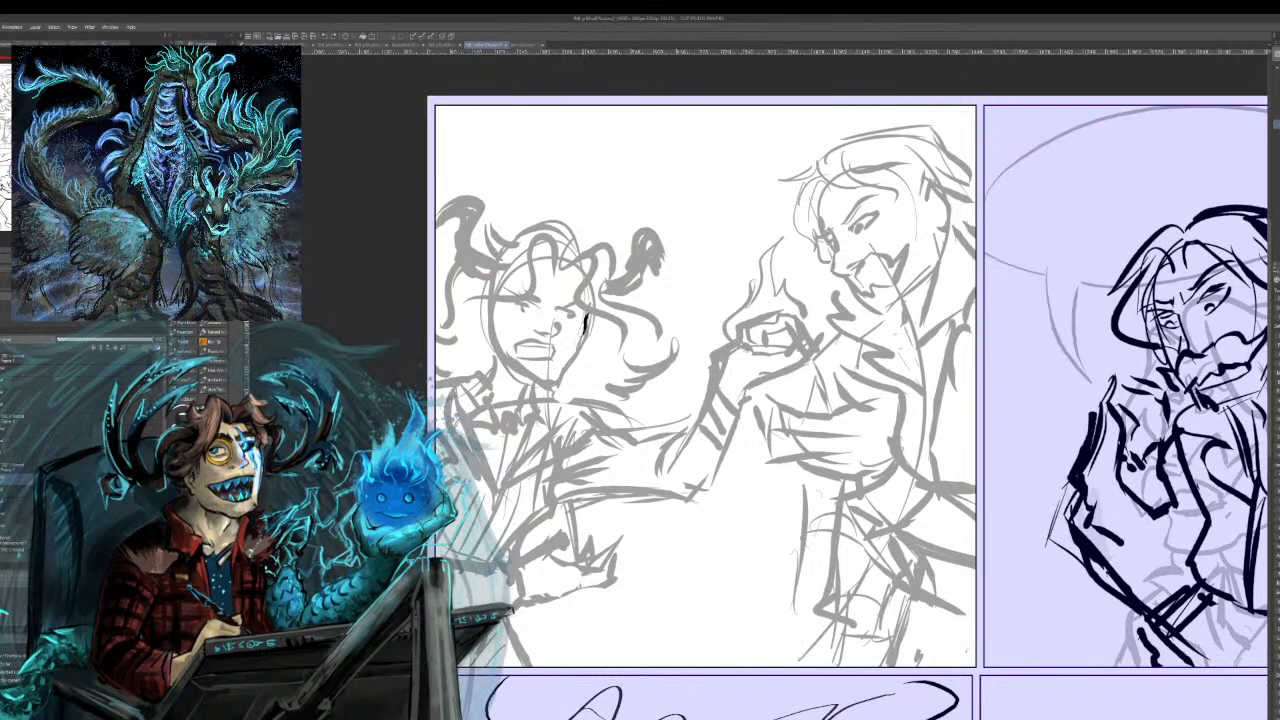
# Ink the horned character's jaw, chin and cheek outline over the grey sketch, redoing faulty strokes.
pyautogui.moveTo(583, 334)
pyautogui.mouseDown()
pyautogui.moveTo(548, 386)
pyautogui.moveTo(522, 383)
pyautogui.moveTo(545, 384)
pyautogui.moveTo(513, 375)
pyautogui.moveTo(494, 344)
pyautogui.mouseUp()
pyautogui.hotkey('ctrl', 'z')
pyautogui.hotkey('ctrl', 'z')
pyautogui.hotkey('ctrl', 'z')
pyautogui.moveTo(494, 345)
pyautogui.mouseDown()
pyautogui.moveTo(526, 386)
pyautogui.moveTo(555, 370)
pyautogui.mouseUp()
pyautogui.hotkey('ctrl', 'z')
pyautogui.hotkey('ctrl', 'z')
pyautogui.hotkey('ctrl', 'z')
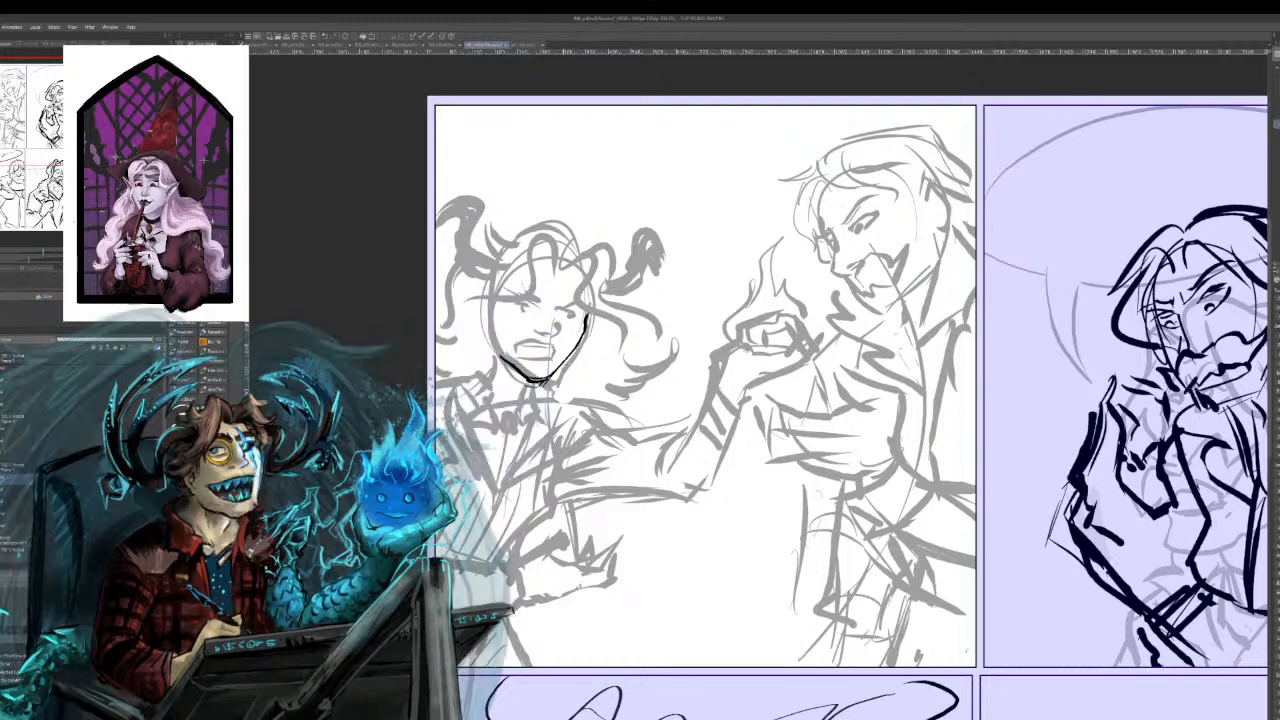
pyautogui.moveTo(501, 355); pyautogui.dragTo(485, 330)
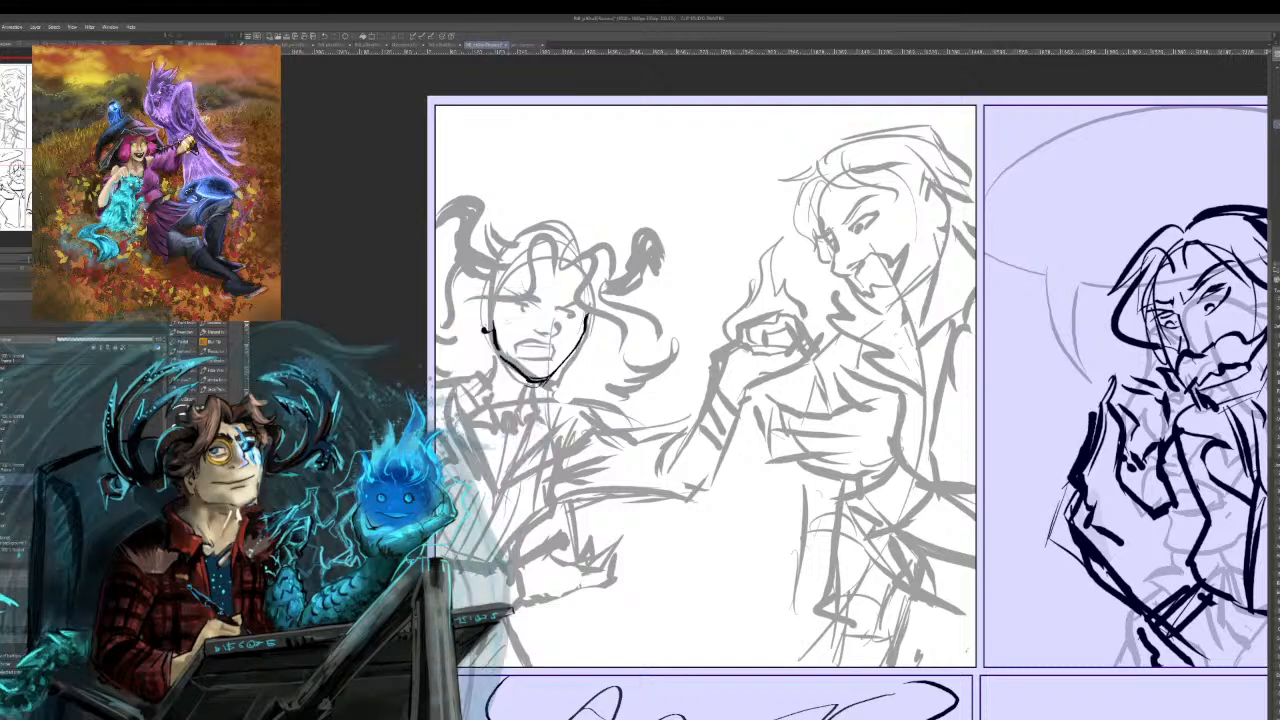
# Ink the horned character's wavy hair across the top of the head and down both sides of the face.
pyautogui.moveTo(502, 300); pyautogui.dragTo(450, 334)
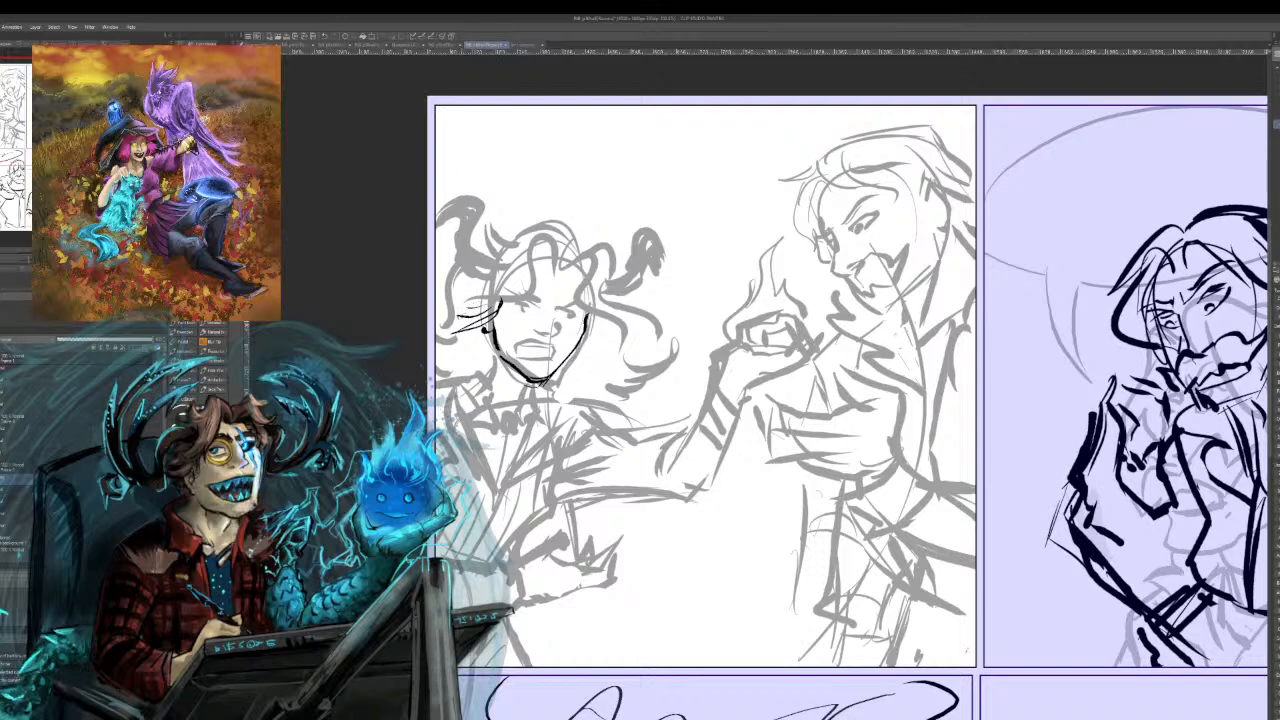
pyautogui.moveTo(452, 328)
pyautogui.mouseDown()
pyautogui.moveTo(512, 244)
pyautogui.moveTo(572, 238)
pyautogui.moveTo(567, 262)
pyautogui.moveTo(598, 252)
pyautogui.moveTo(620, 328)
pyautogui.moveTo(644, 344)
pyautogui.moveTo(634, 380)
pyautogui.moveTo(578, 386)
pyautogui.mouseUp()
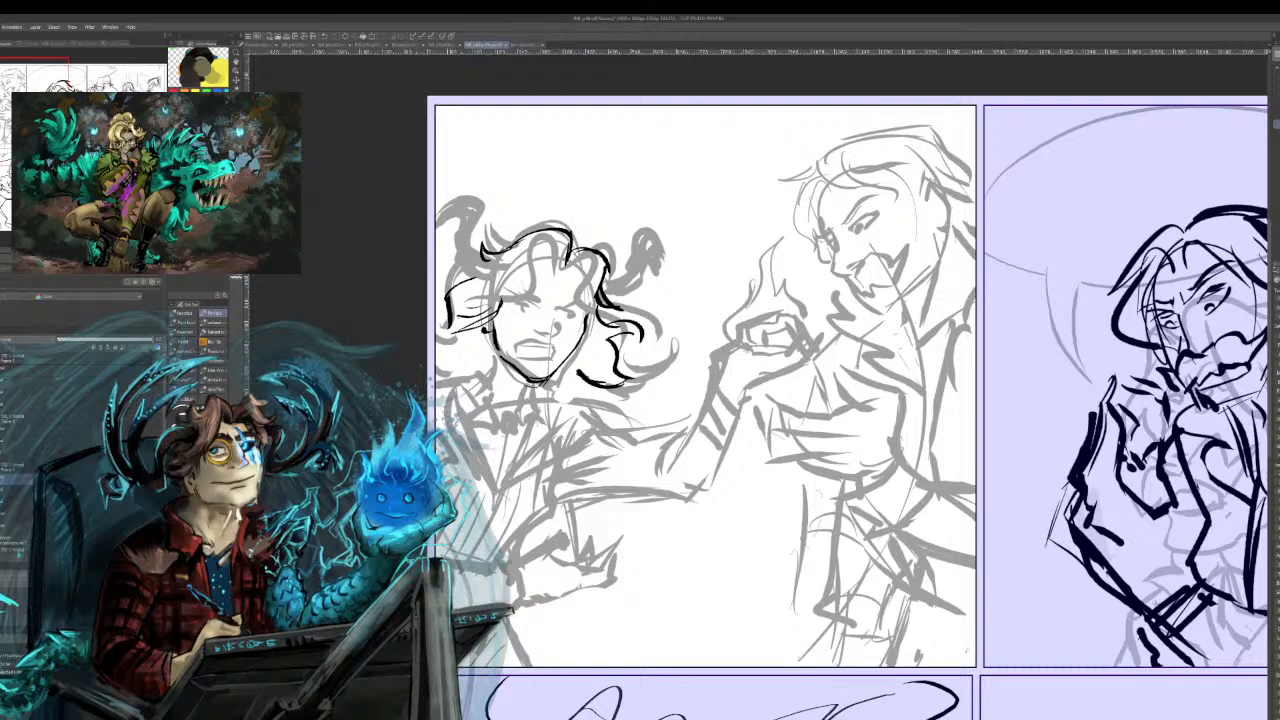
pyautogui.moveTo(436, 333); pyautogui.dragTo(460, 346)
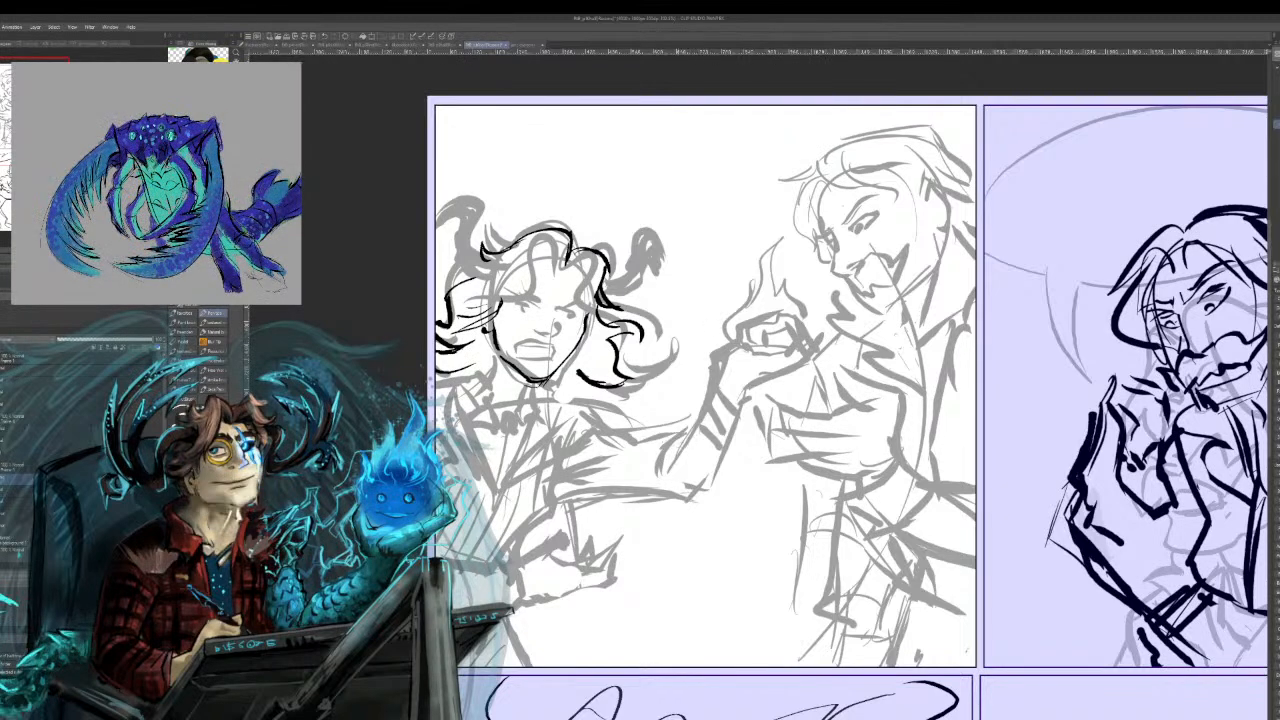
# Ink the small angular shape beneath the flame and the outstretched hand around it, redoing a faulty palm line.
pyautogui.moveTo(744, 328)
pyautogui.mouseDown()
pyautogui.moveTo(742, 348)
pyautogui.moveTo(788, 316)
pyautogui.moveTo(802, 336)
pyautogui.moveTo(780, 356)
pyautogui.moveTo(754, 354)
pyautogui.moveTo(788, 332)
pyautogui.moveTo(790, 348)
pyautogui.mouseUp()
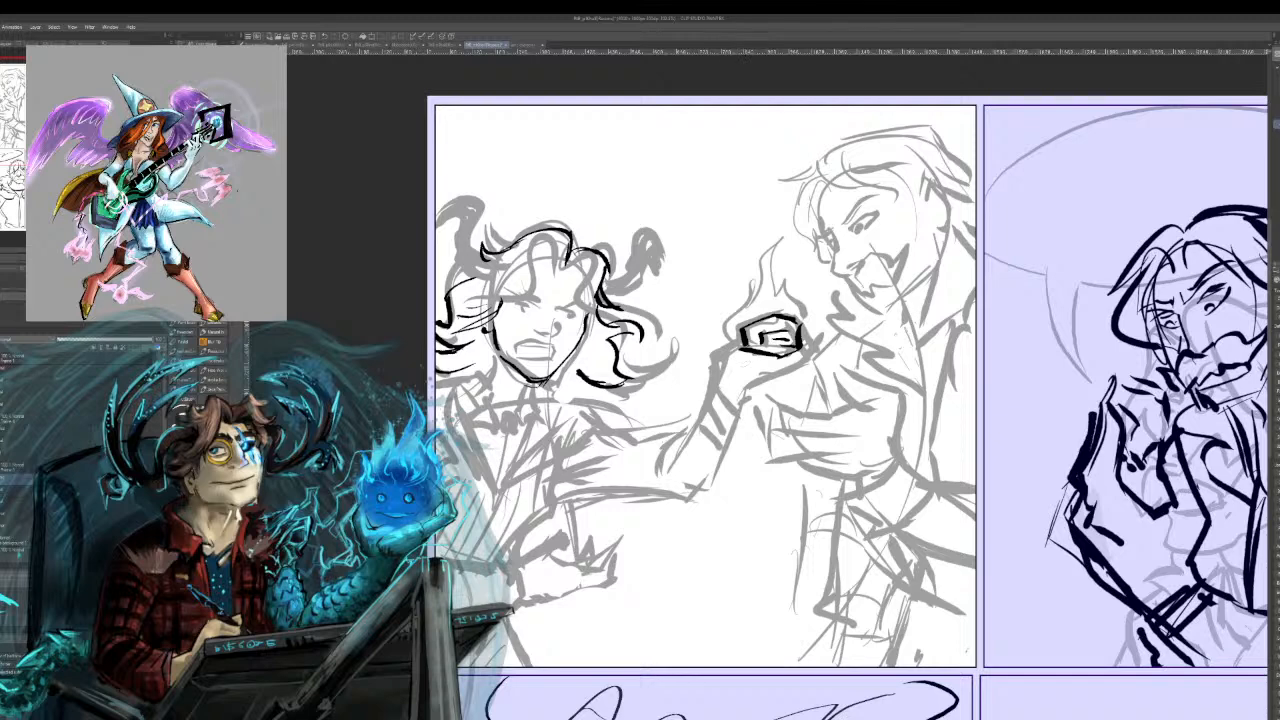
pyautogui.moveTo(720, 374); pyautogui.dragTo(718, 392)
pyautogui.moveTo(770, 351); pyautogui.dragTo(732, 356)
pyautogui.moveTo(806, 341)
pyautogui.mouseDown()
pyautogui.moveTo(824, 330)
pyautogui.moveTo(790, 377)
pyautogui.moveTo(738, 381)
pyautogui.mouseUp()
pyautogui.hotkey('ctrl', 'z')
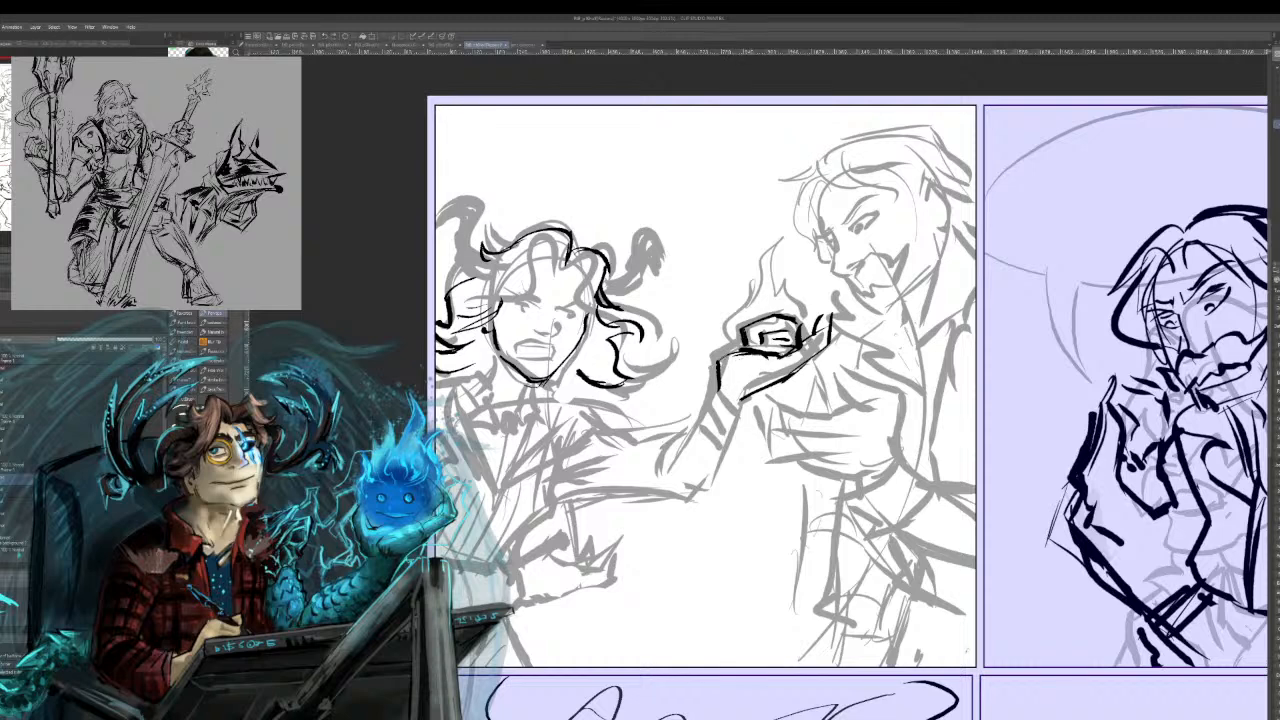
pyautogui.moveTo(729, 366)
pyautogui.mouseDown()
pyautogui.moveTo(759, 355)
pyautogui.moveTo(735, 419)
pyautogui.moveTo(749, 408)
pyautogui.mouseUp()
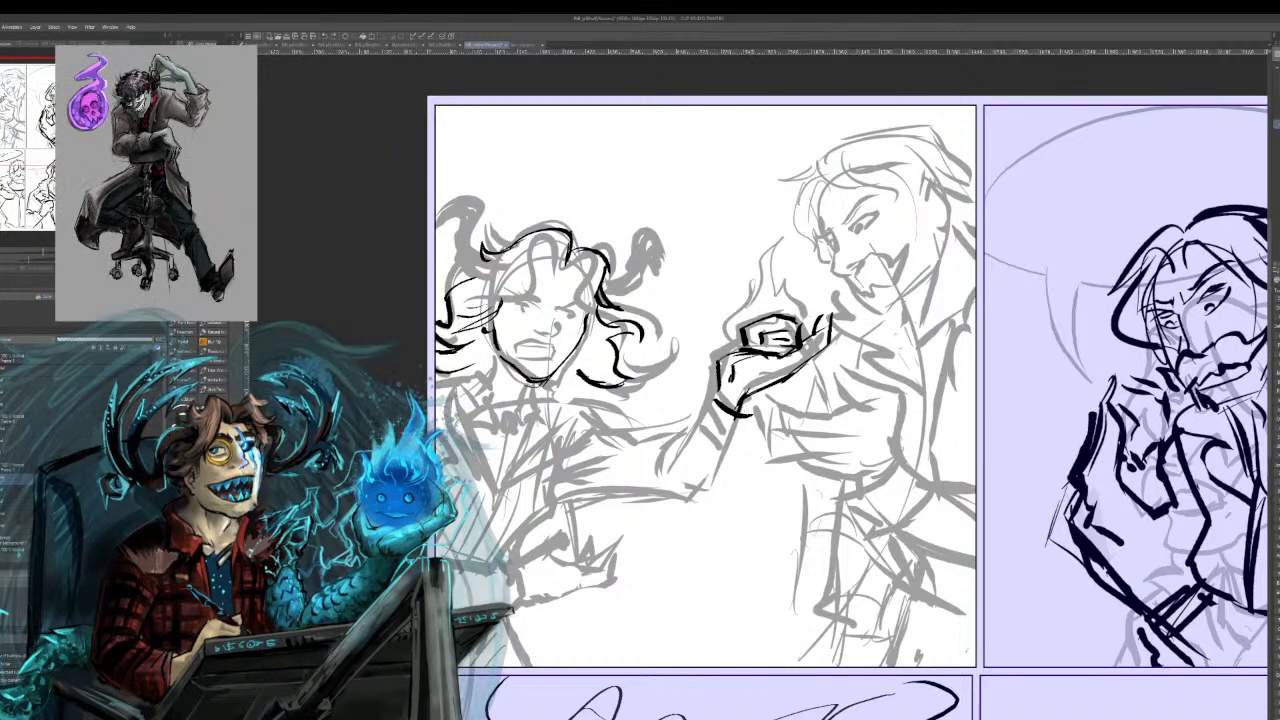
# Ink the wrist, forearm, elbow and upper arm of the horned character's outstretched arm, redoing the first forearm strokes.
pyautogui.moveTo(748, 403)
pyautogui.mouseDown()
pyautogui.moveTo(756, 414)
pyautogui.moveTo(728, 446)
pyautogui.mouseUp()
pyautogui.moveTo(755, 405); pyautogui.dragTo(727, 456)
pyautogui.hotkey('ctrl', 'z')
pyautogui.hotkey('ctrl', 'z')
pyautogui.moveTo(748, 411)
pyautogui.mouseDown()
pyautogui.moveTo(684, 504)
pyautogui.moveTo(566, 498)
pyautogui.moveTo(680, 508)
pyautogui.moveTo(710, 398)
pyautogui.mouseUp()
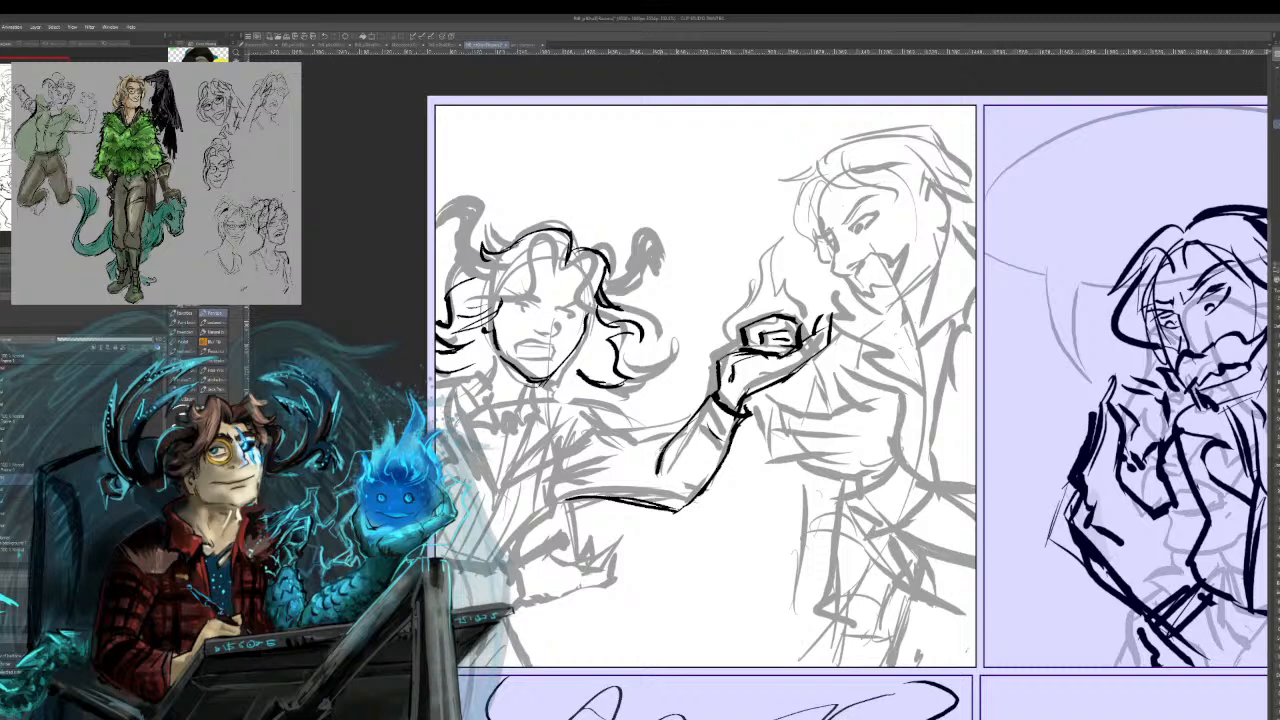
pyautogui.moveTo(668, 440); pyautogui.dragTo(643, 471)
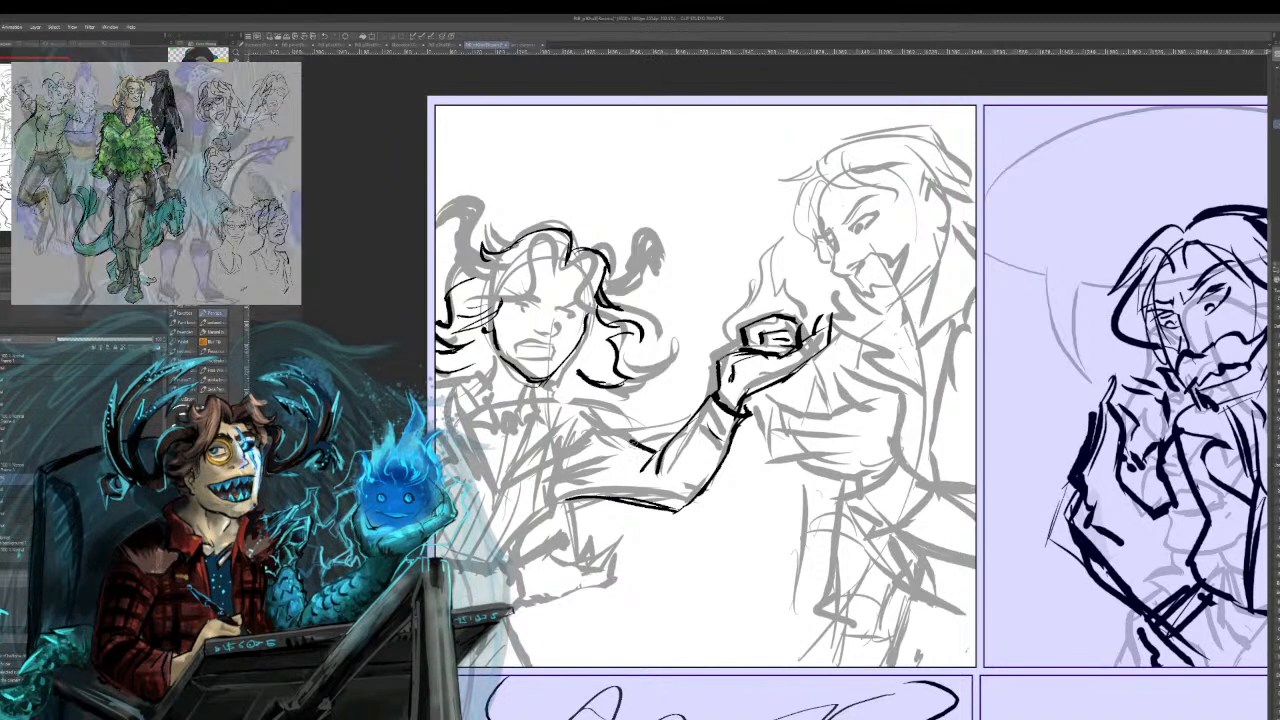
pyautogui.moveTo(568, 414); pyautogui.dragTo(652, 448)
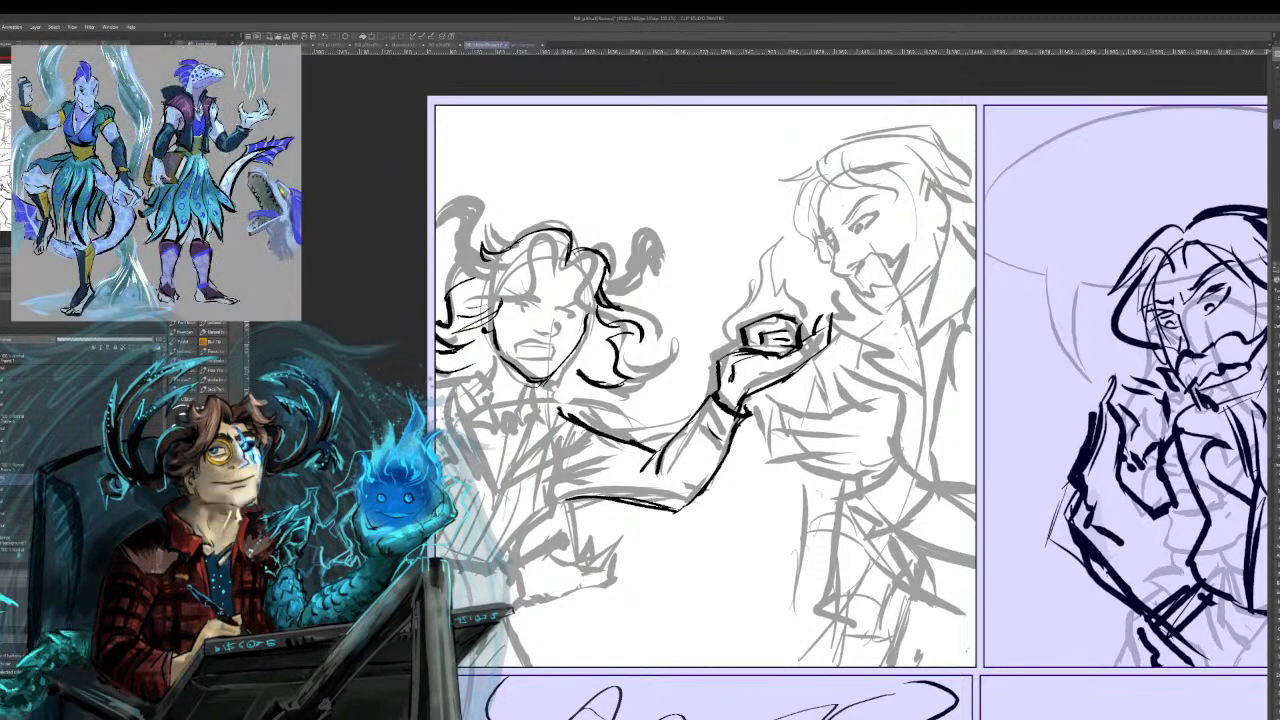
# Ink the horned character's neckline, the V-shaped vest lapels and the side of the torso over the sketch.
pyautogui.hotkey('ctrl', 'z')
pyautogui.moveTo(568, 404)
pyautogui.mouseDown()
pyautogui.moveTo(581, 423)
pyautogui.moveTo(538, 403)
pyautogui.mouseUp()
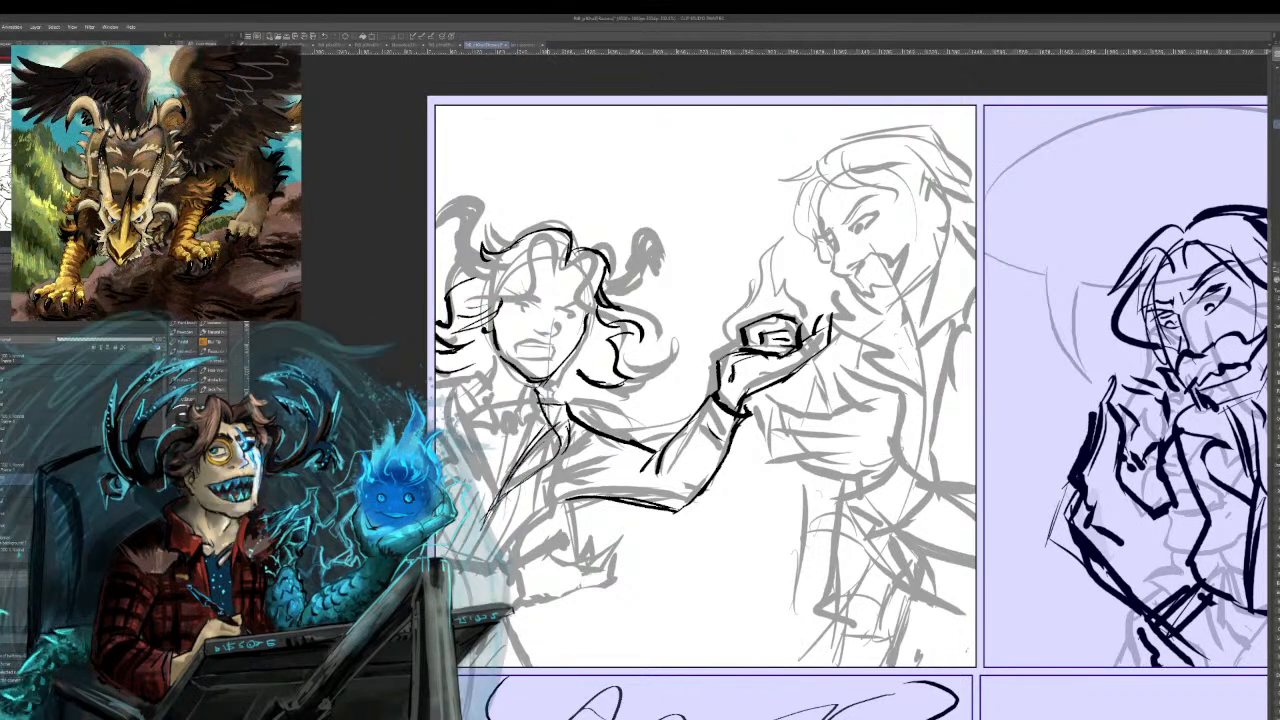
pyautogui.moveTo(508, 476)
pyautogui.mouseDown()
pyautogui.moveTo(481, 447)
pyautogui.moveTo(463, 382)
pyautogui.moveTo(482, 368)
pyautogui.moveTo(451, 380)
pyautogui.moveTo(453, 420)
pyautogui.mouseUp()
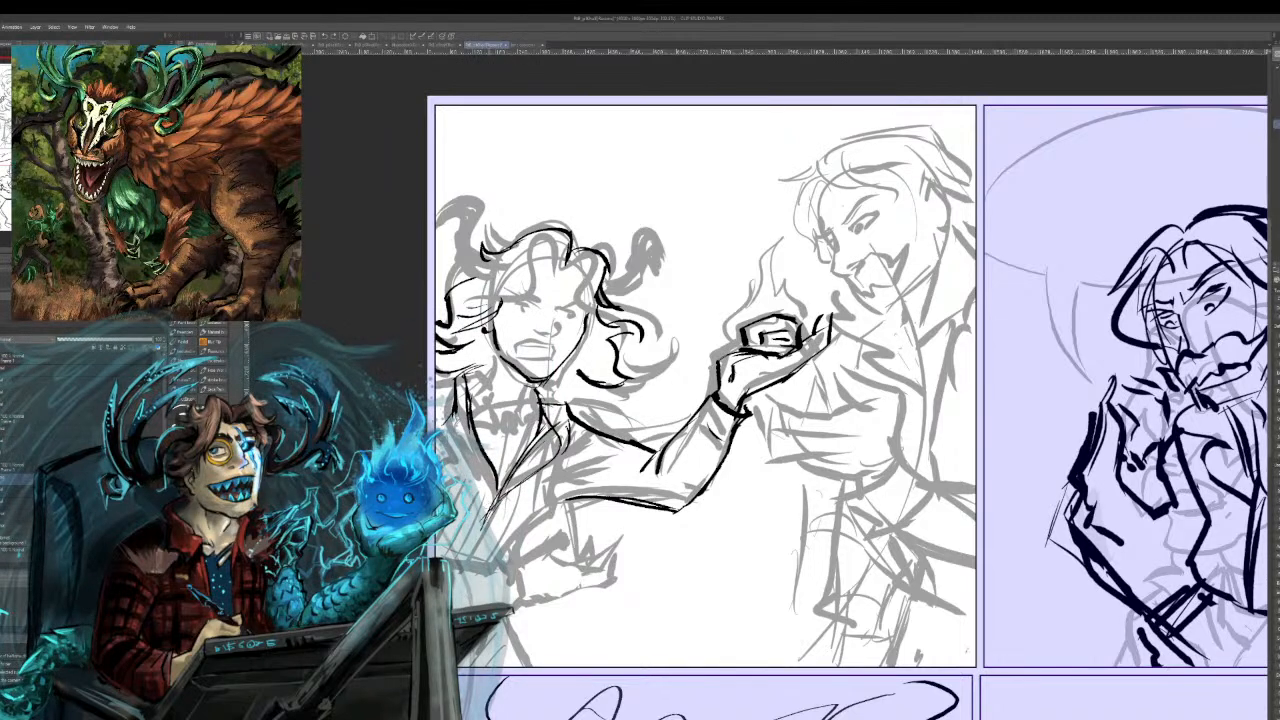
pyautogui.moveTo(467, 471); pyautogui.dragTo(446, 418)
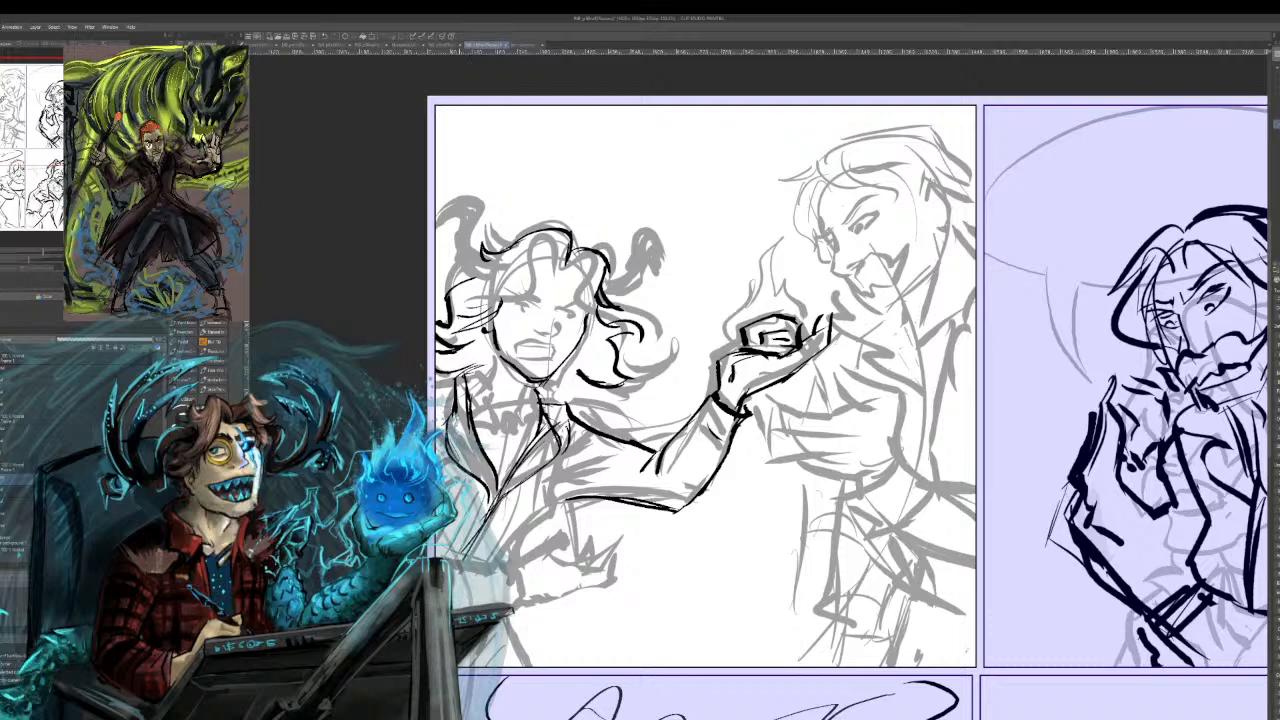
pyautogui.moveTo(557, 469)
pyautogui.mouseDown()
pyautogui.moveTo(543, 524)
pyautogui.moveTo(497, 563)
pyautogui.mouseUp()
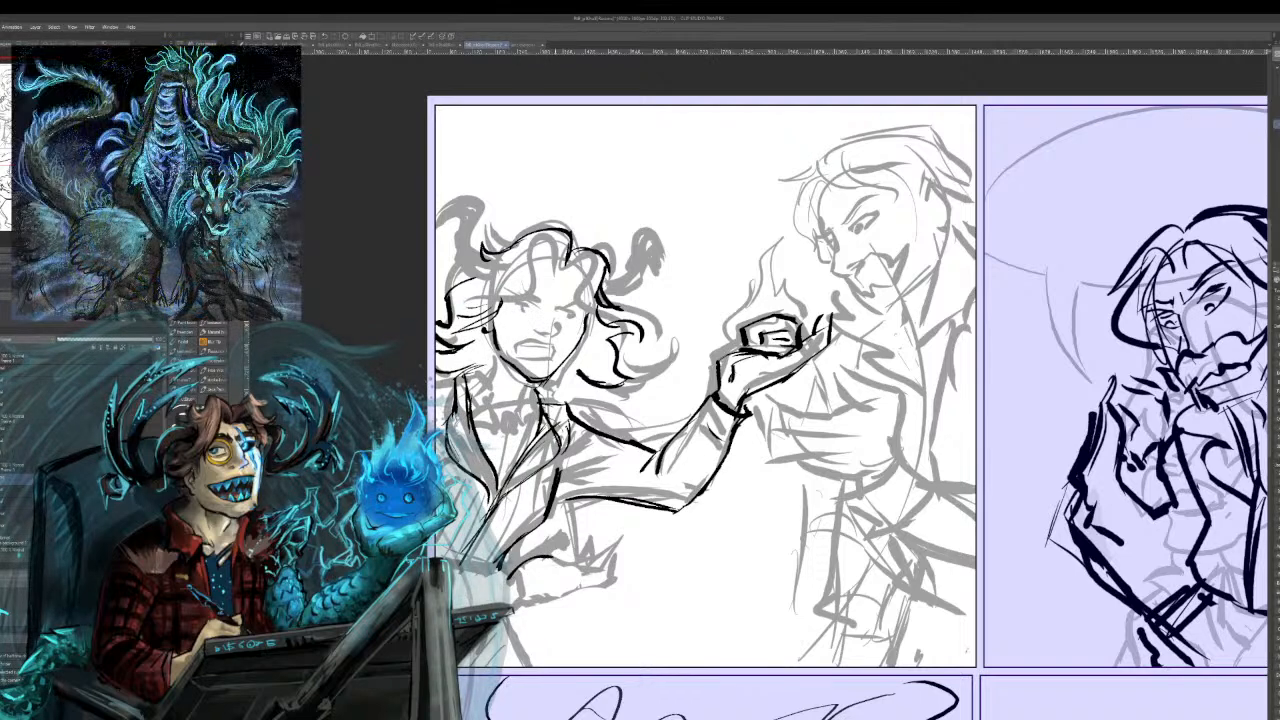
# Ink the horned character's lowered hand with its curled fingers and the belt buckle beside it, redoing faulty finger strokes.
pyautogui.moveTo(560, 560)
pyautogui.mouseDown()
pyautogui.moveTo(555, 572)
pyautogui.moveTo(592, 574)
pyautogui.moveTo(636, 550)
pyautogui.moveTo(628, 574)
pyautogui.moveTo(522, 608)
pyautogui.mouseUp()
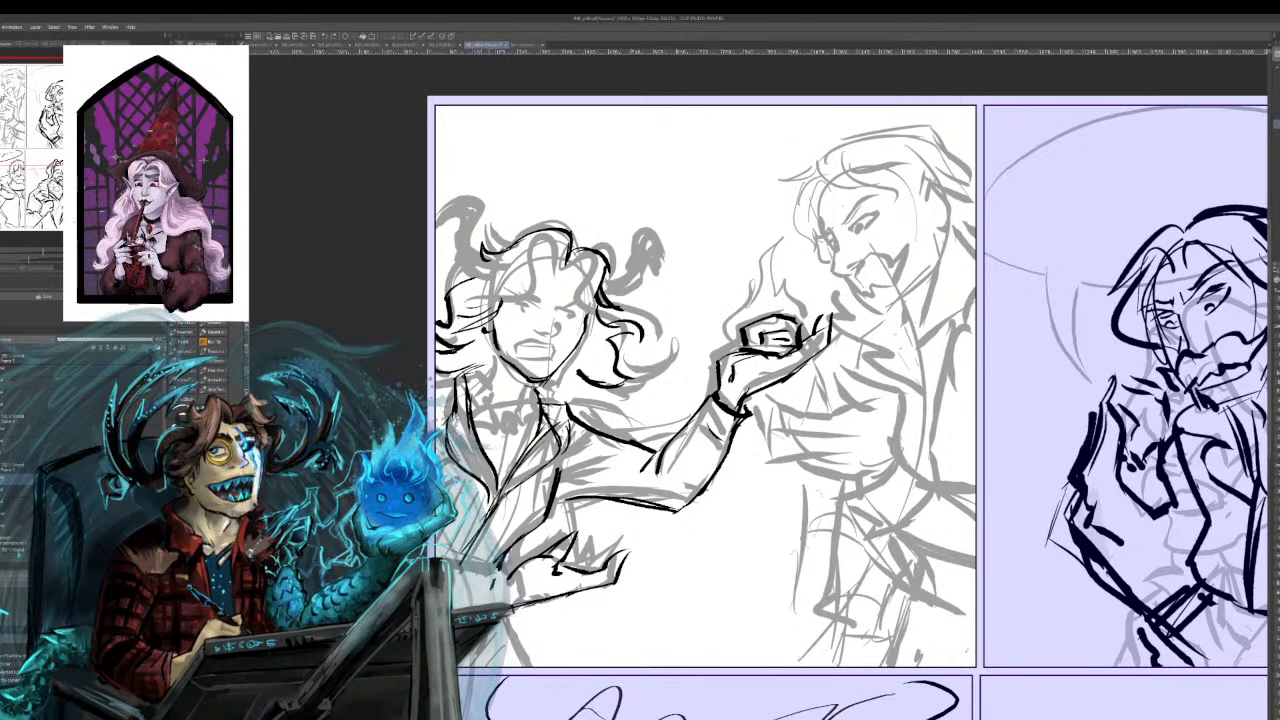
pyautogui.moveTo(478, 576); pyautogui.dragTo(467, 606)
pyautogui.moveTo(474, 588)
pyautogui.mouseDown()
pyautogui.moveTo(463, 607)
pyautogui.moveTo(493, 575)
pyautogui.mouseUp()
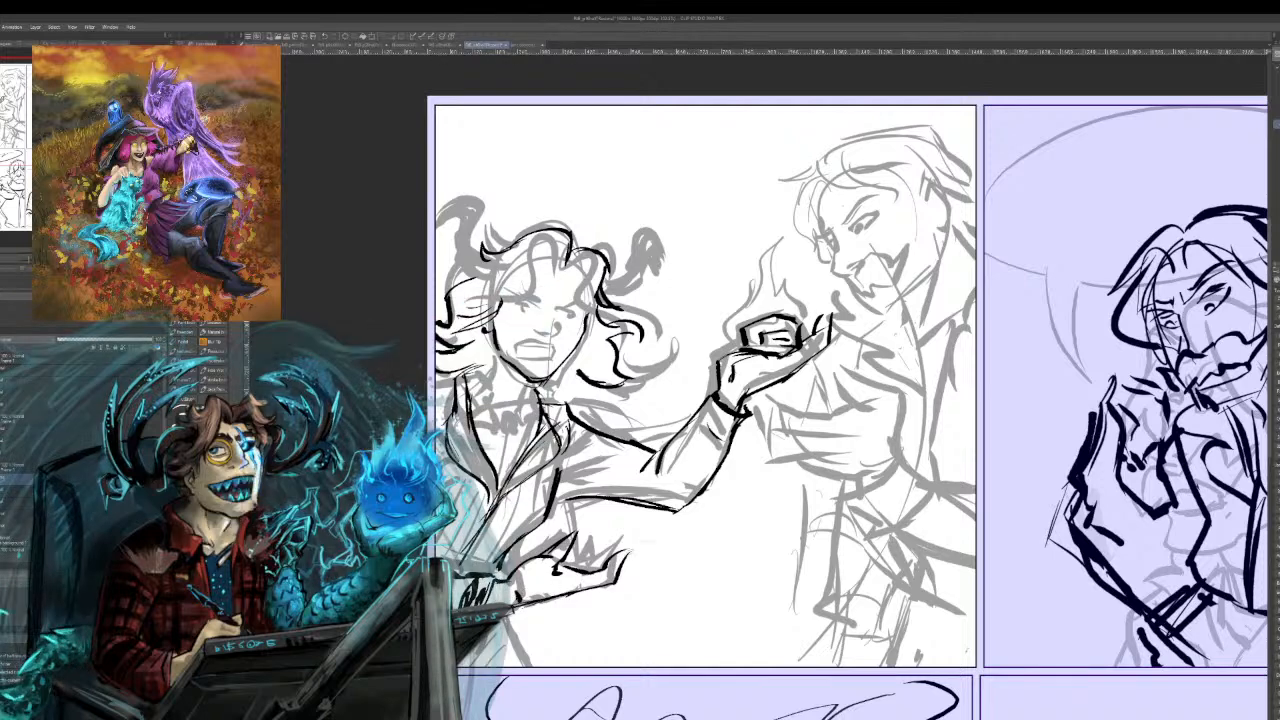
pyautogui.moveTo(589, 570)
pyautogui.mouseDown()
pyautogui.moveTo(627, 542)
pyautogui.moveTo(606, 556)
pyautogui.moveTo(612, 537)
pyautogui.moveTo(604, 561)
pyautogui.moveTo(617, 536)
pyautogui.mouseUp()
pyautogui.hotkey('ctrl', 'z')
pyautogui.hotkey('ctrl', 'z')
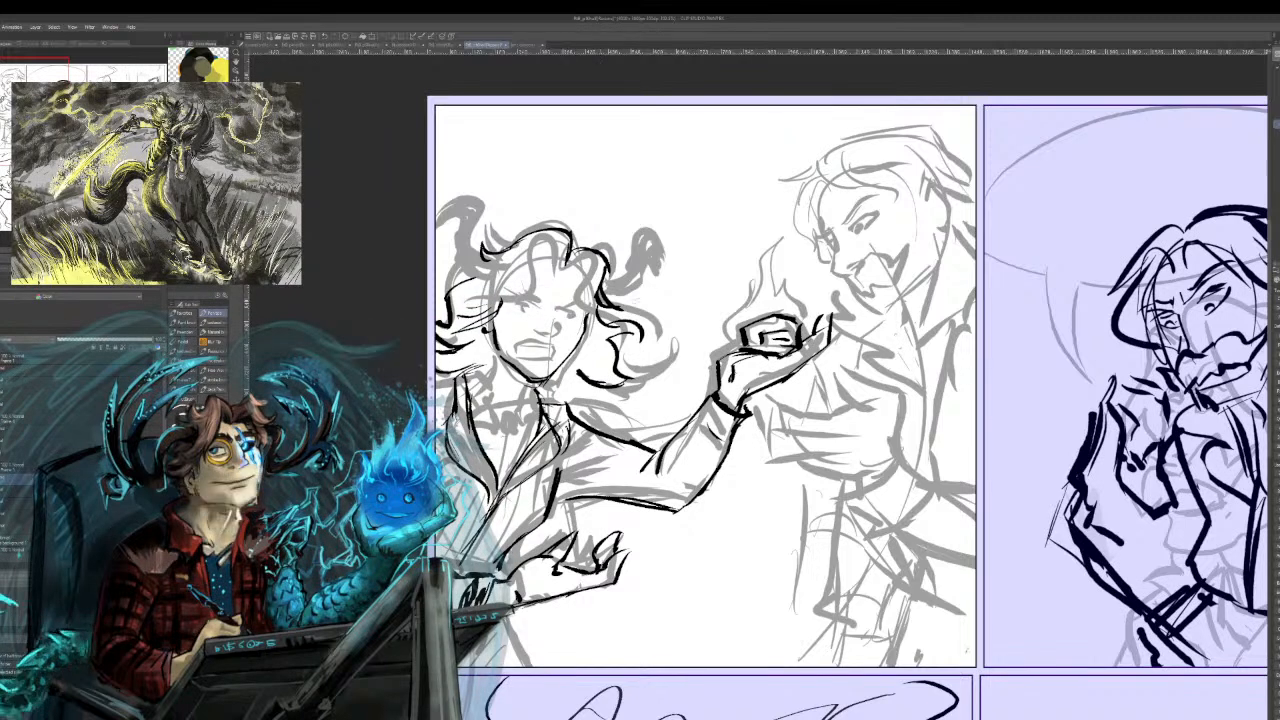
# Ink the hair strands framing the horned character's face and the two curled horns above them.
pyautogui.moveTo(588, 264); pyautogui.dragTo(602, 326)
pyautogui.moveTo(584, 276); pyautogui.dragTo(590, 318)
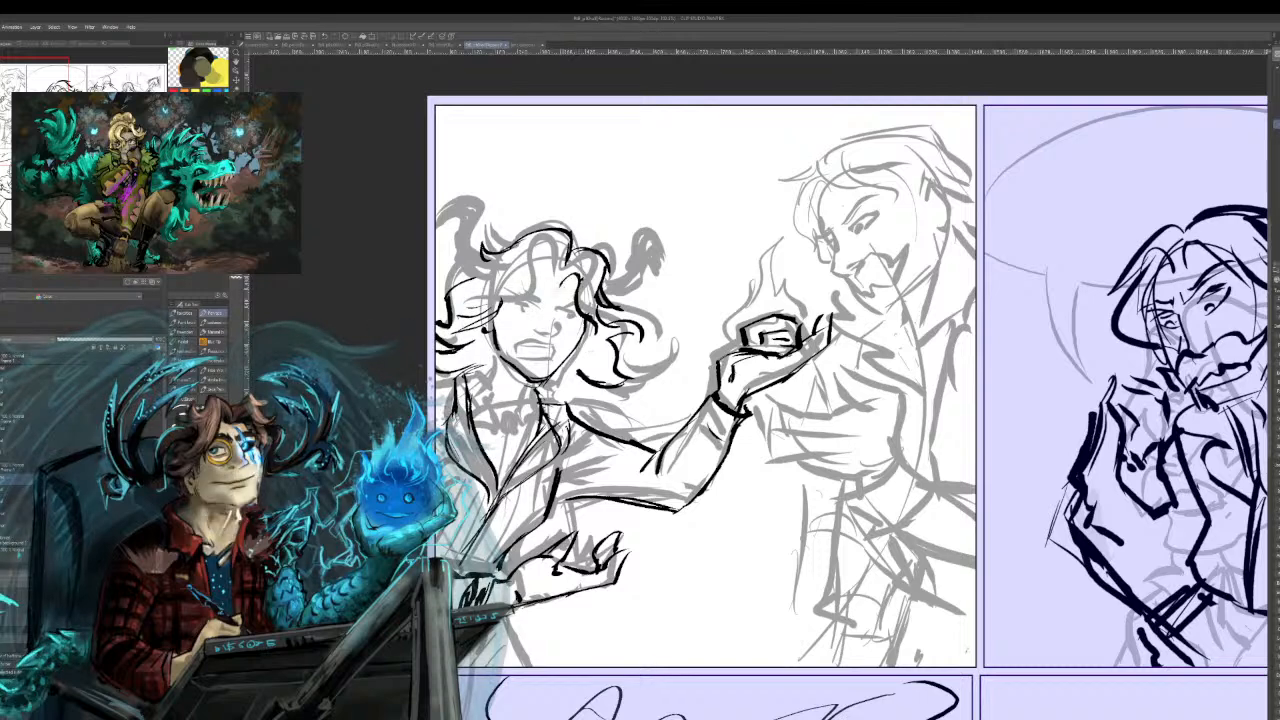
pyautogui.moveTo(572, 268); pyautogui.dragTo(594, 280)
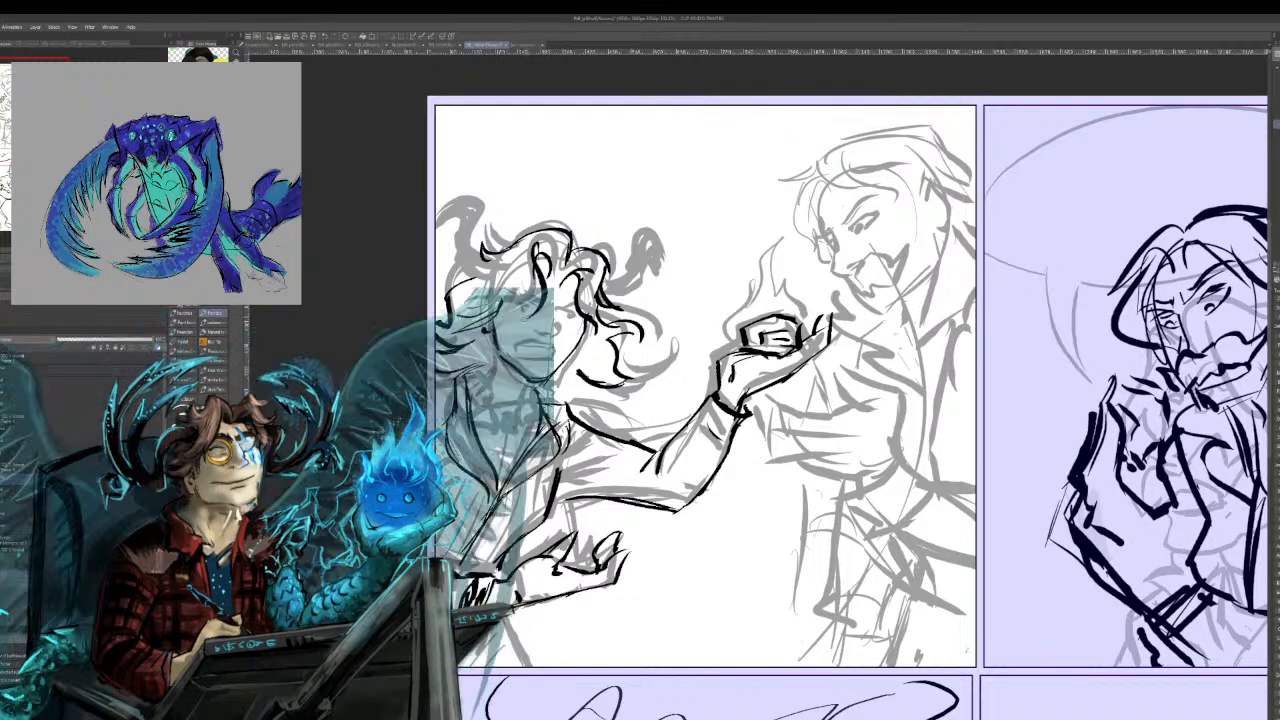
pyautogui.moveTo(509, 310); pyautogui.dragTo(519, 272)
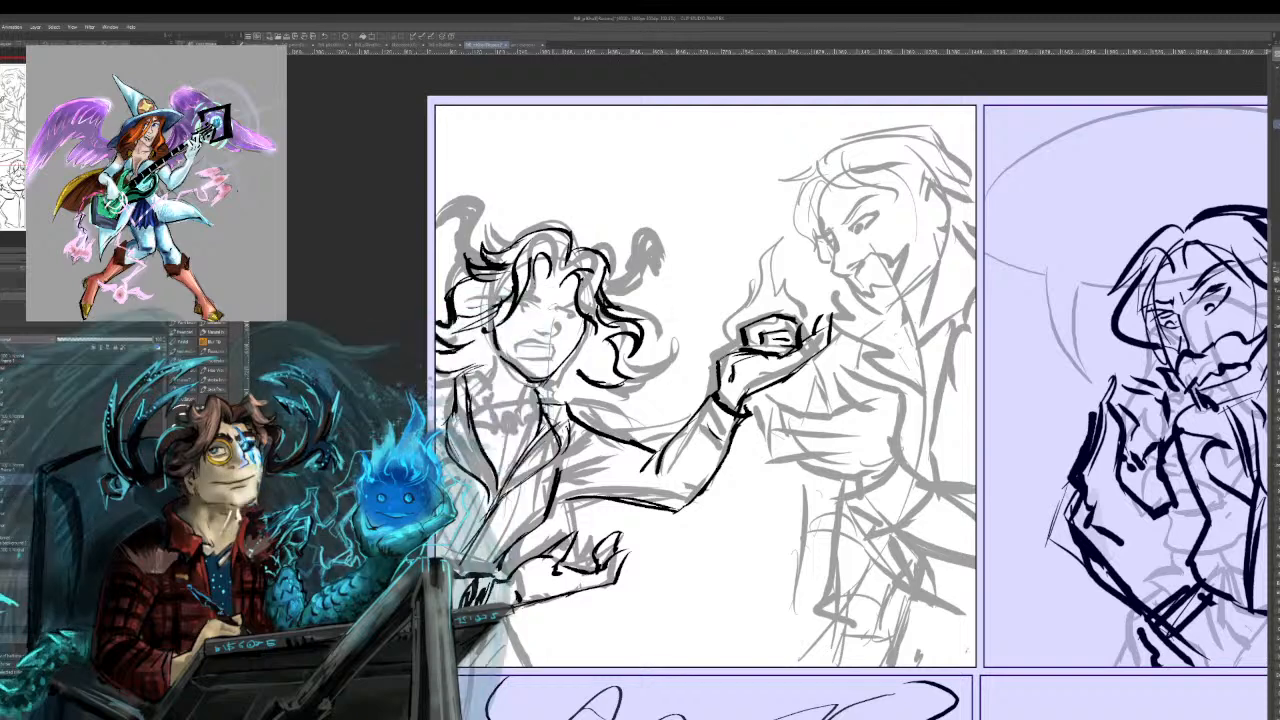
pyautogui.moveTo(598, 282)
pyautogui.mouseDown()
pyautogui.moveTo(666, 246)
pyautogui.moveTo(663, 271)
pyautogui.moveTo(643, 247)
pyautogui.moveTo(640, 285)
pyautogui.moveTo(606, 298)
pyautogui.mouseUp()
pyautogui.moveTo(478, 245)
pyautogui.mouseDown()
pyautogui.moveTo(508, 251)
pyautogui.moveTo(467, 243)
pyautogui.moveTo(440, 208)
pyautogui.moveTo(471, 274)
pyautogui.mouseUp()
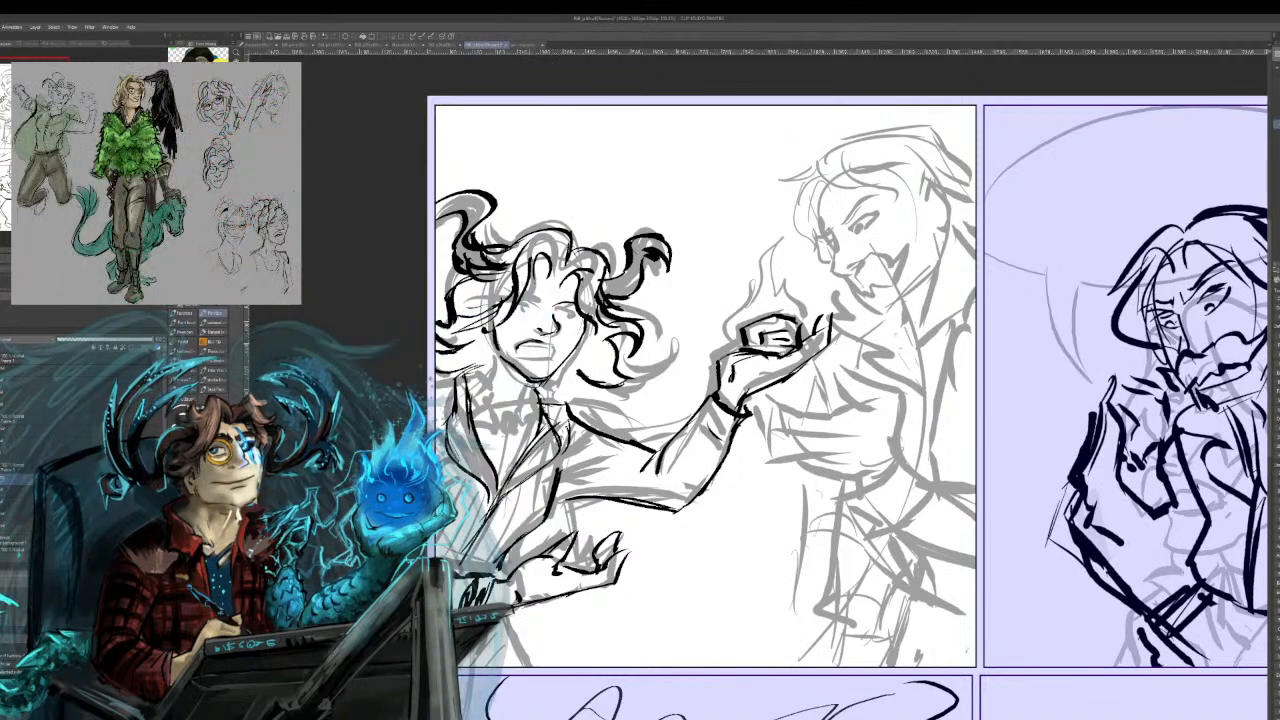
# Ink the horned character's neck, shirt collar and a dark bow tie between the lapels.
pyautogui.moveTo(1000, 400)
pyautogui.mouseDown()
pyautogui.moveTo(1002, 366)
pyautogui.moveTo(610, 364)
pyautogui.moveTo(475, 434)
pyautogui.moveTo(468, 415)
pyautogui.moveTo(978, 376)
pyautogui.moveTo(985, 410)
pyautogui.moveTo(983, 392)
pyautogui.mouseUp()
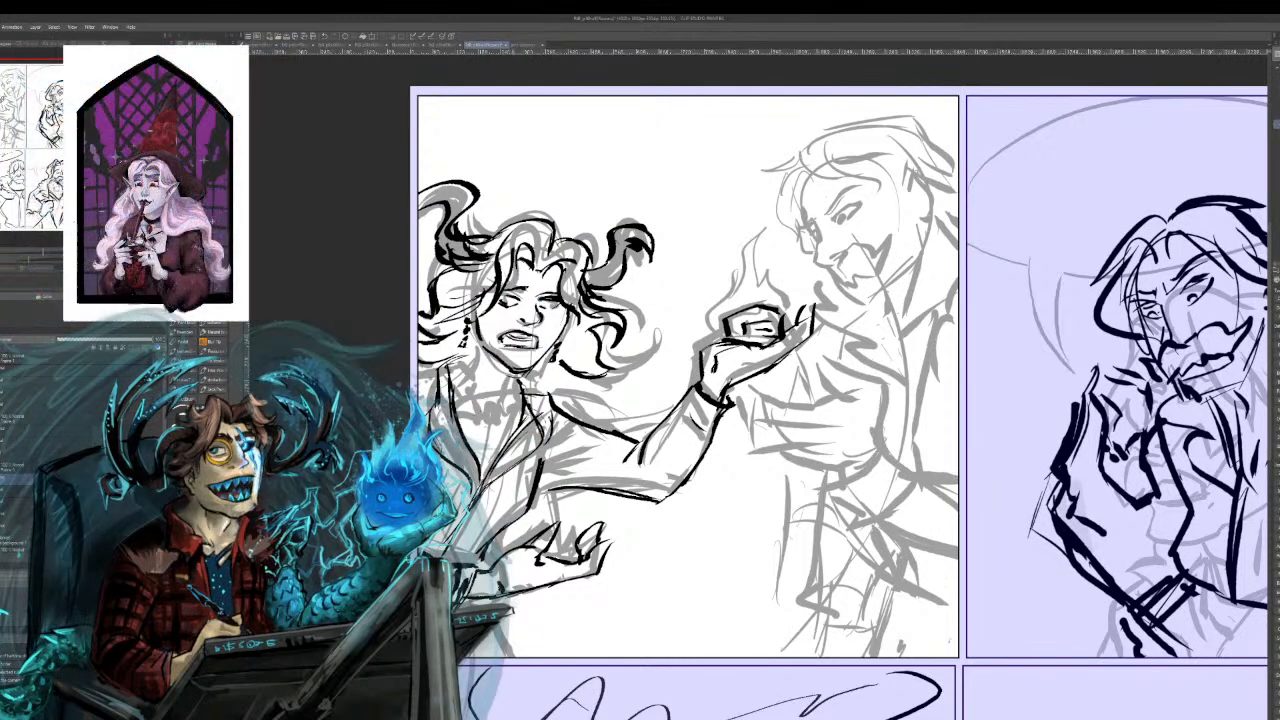
pyautogui.moveTo(760, 400); pyautogui.dragTo(803, 376)
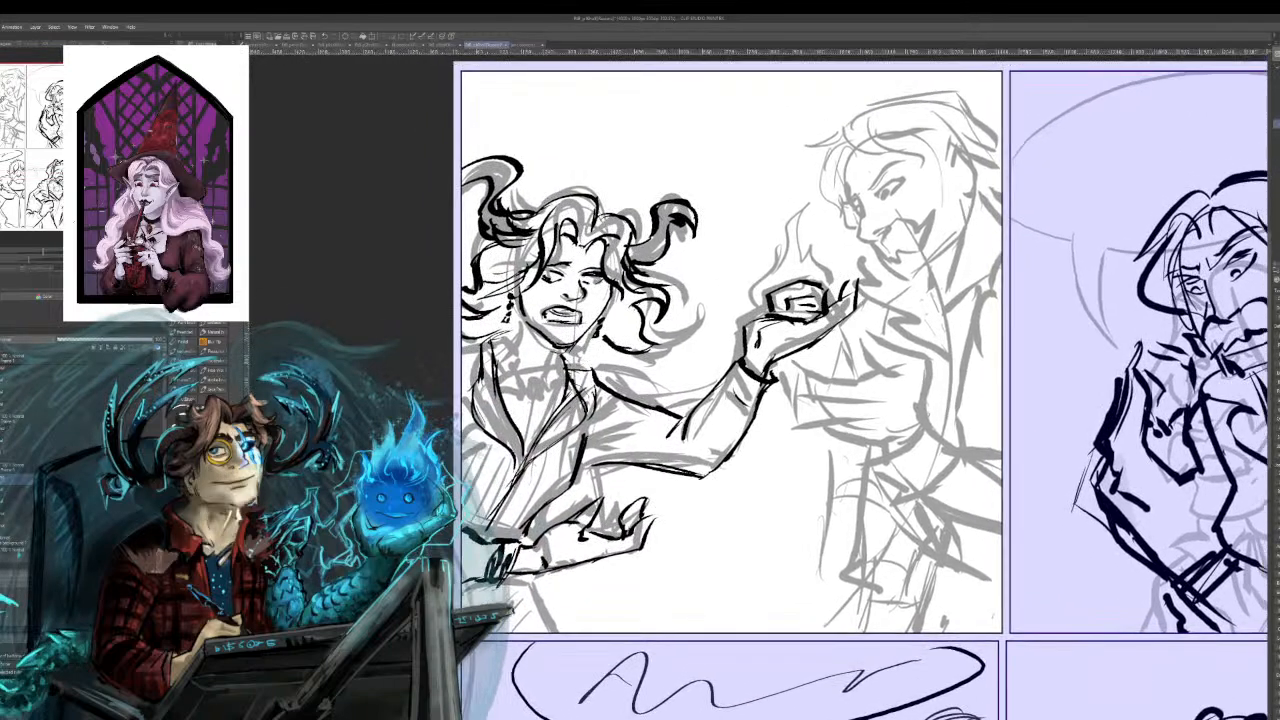
pyautogui.moveTo(568, 358); pyautogui.dragTo(592, 369)
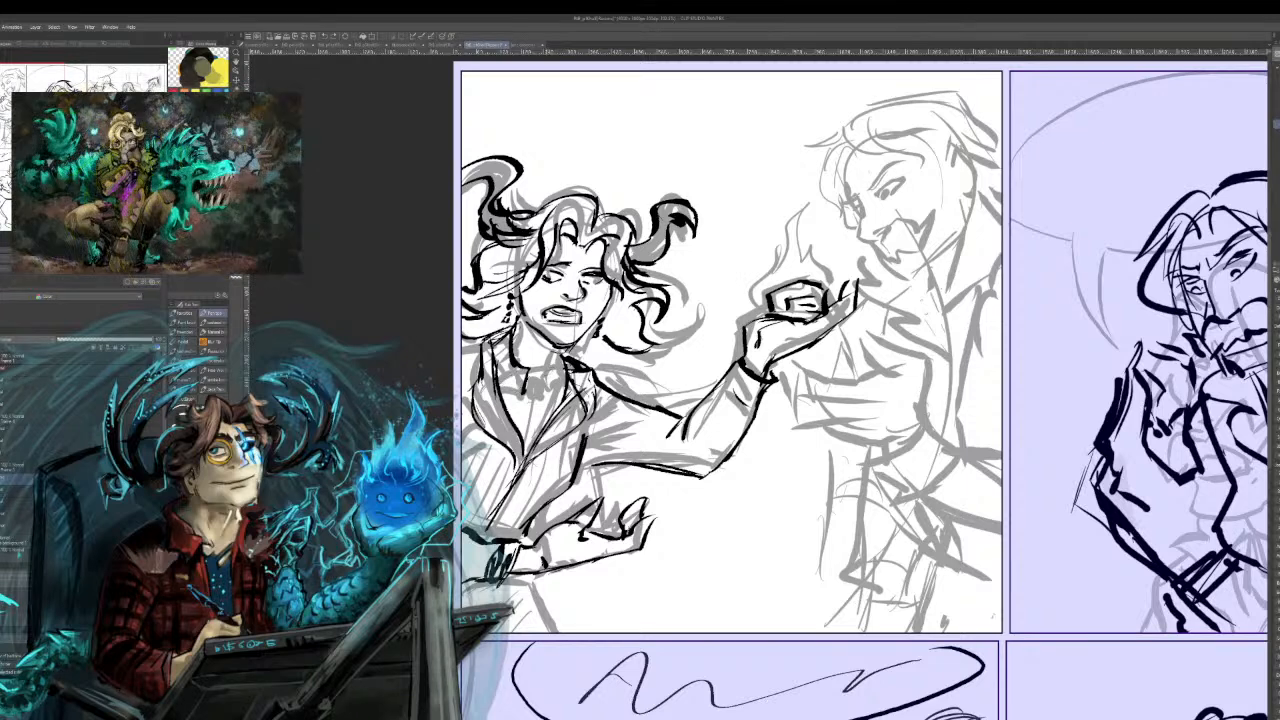
pyautogui.moveTo(511, 372)
pyautogui.mouseDown()
pyautogui.moveTo(512, 401)
pyautogui.moveTo(568, 386)
pyautogui.mouseUp()
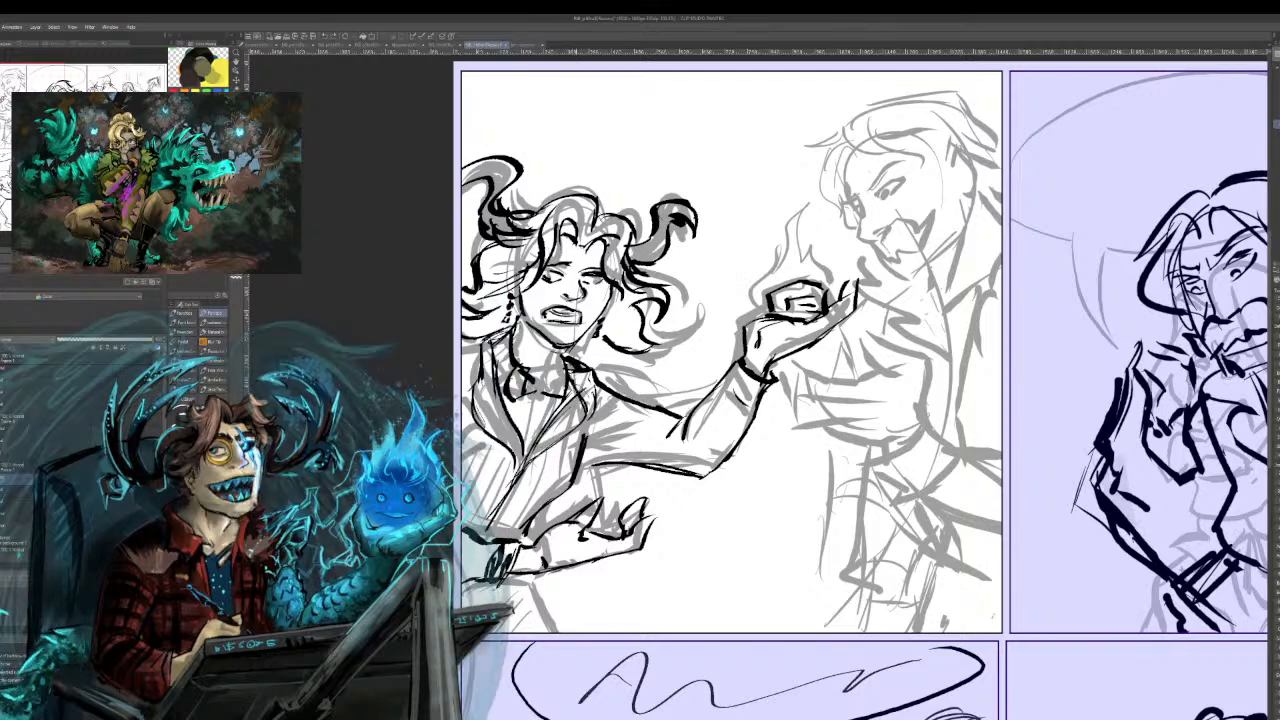
pyautogui.moveTo(551, 397); pyautogui.dragTo(566, 410)
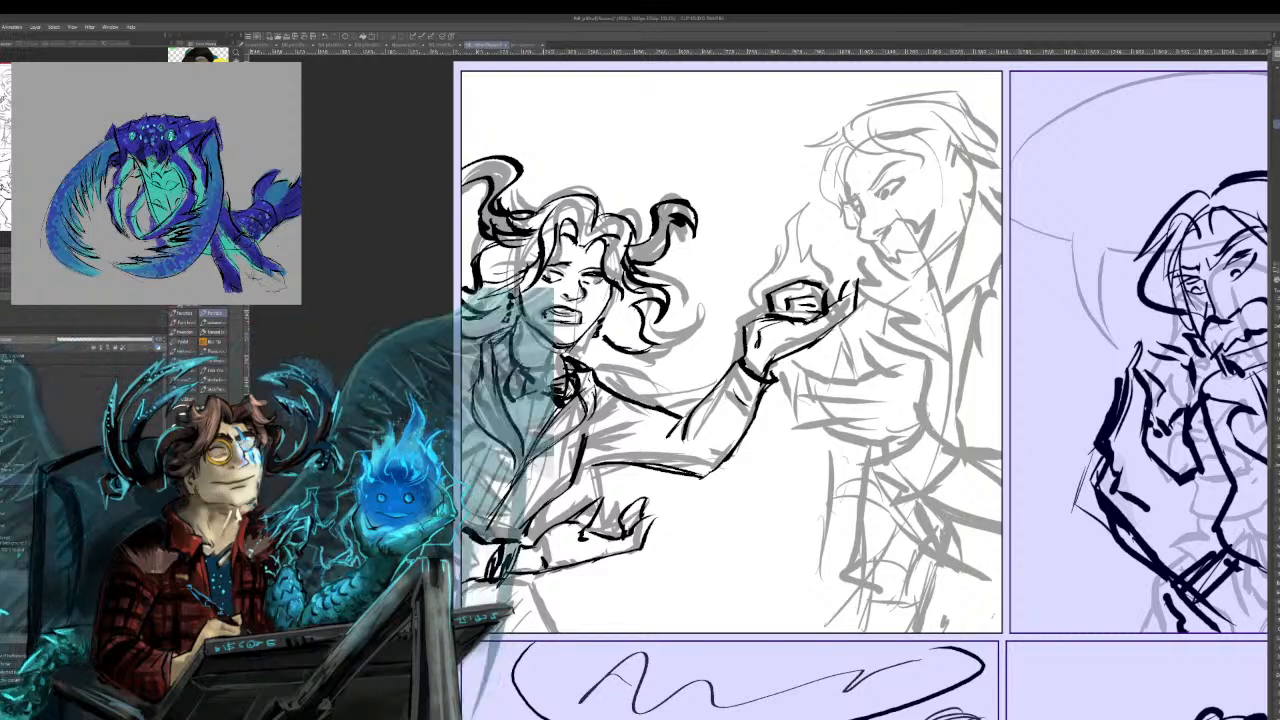
pyautogui.moveTo(536, 383)
pyautogui.mouseDown()
pyautogui.moveTo(552, 390)
pyautogui.moveTo(532, 377)
pyautogui.moveTo(542, 394)
pyautogui.mouseUp()
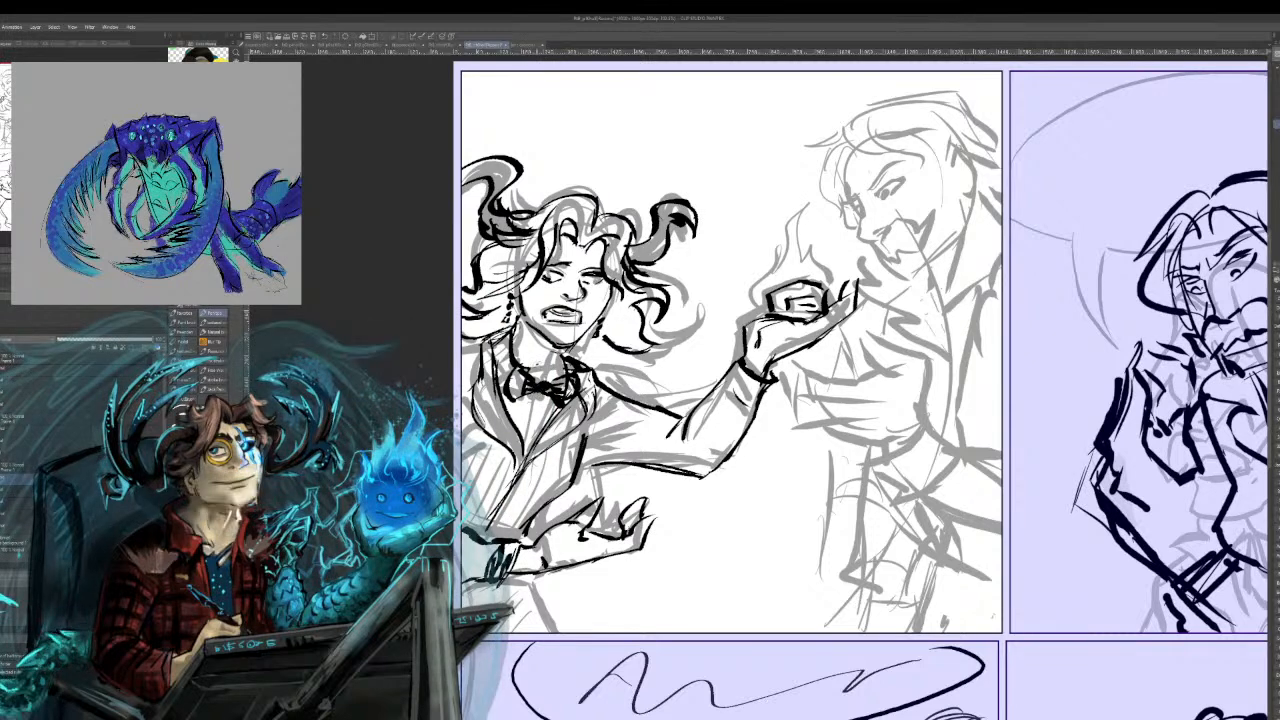
pyautogui.moveTo(510, 350); pyautogui.dragTo(534, 374)
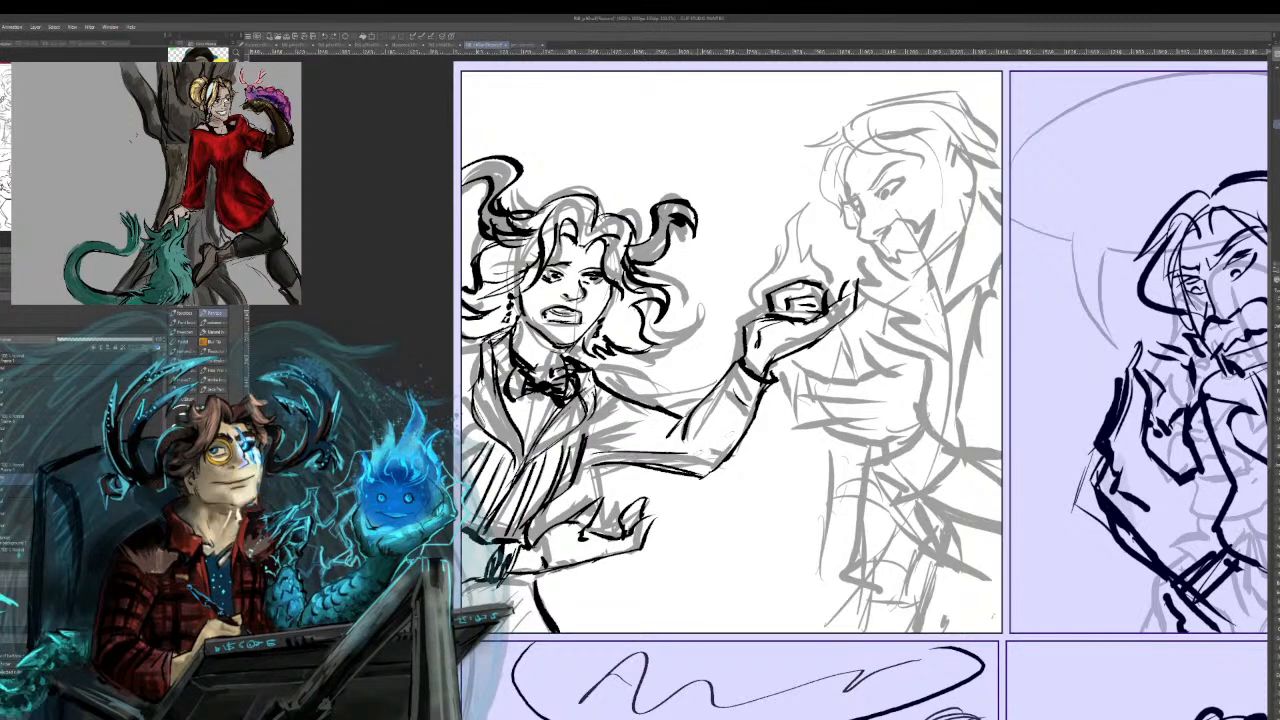
pyautogui.moveTo(754, 382); pyautogui.dragTo(676, 466)
pyautogui.moveTo(756, 384)
pyautogui.mouseDown()
pyautogui.moveTo(686, 450)
pyautogui.moveTo(586, 434)
pyautogui.moveTo(658, 427)
pyautogui.moveTo(594, 410)
pyautogui.moveTo(597, 399)
pyautogui.mouseUp()
pyautogui.hotkey('ctrl', 'z')
pyautogui.hotkey('ctrl', 'z')
pyautogui.hotkey('ctrl', 'z')
pyautogui.hotkey('ctrl', 'z')
pyautogui.hotkey('ctrl', 'z')
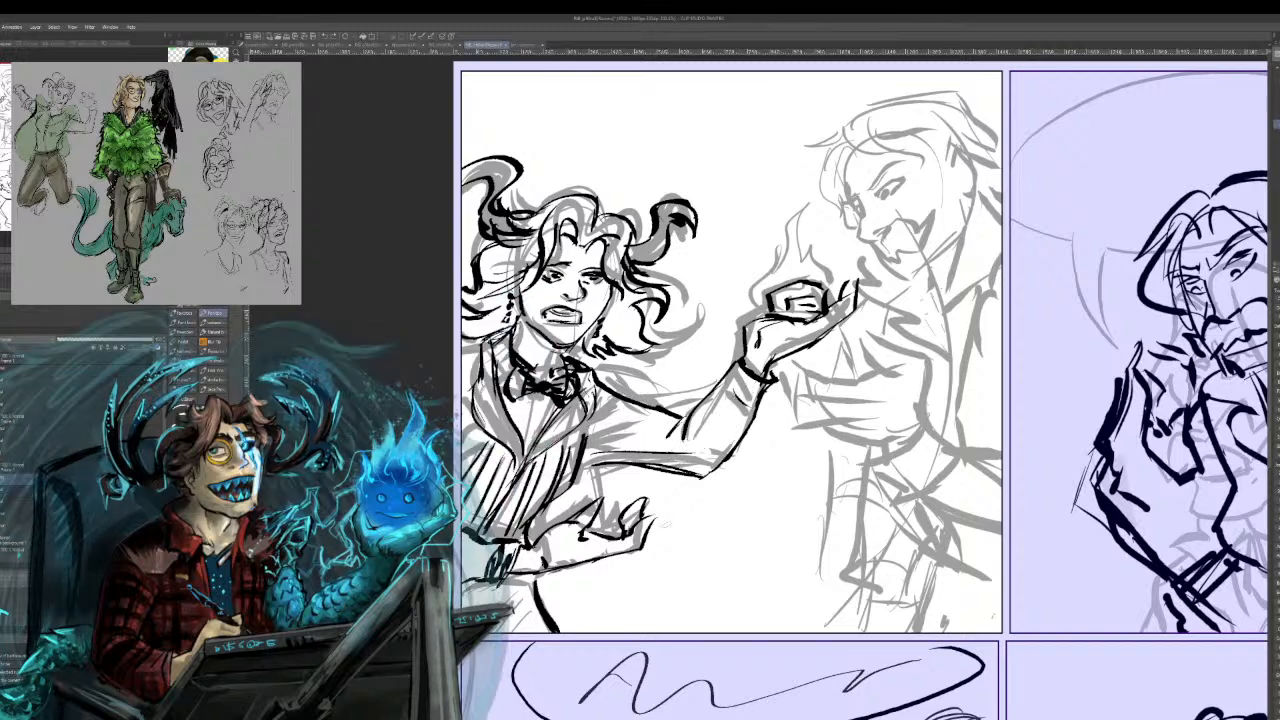
# Ink the shading lines beside the vest's lapel and the outer jacket edges on both sides of the torso.
pyautogui.moveTo(583, 434); pyautogui.dragTo(567, 467)
pyautogui.moveTo(575, 436); pyautogui.dragTo(569, 458)
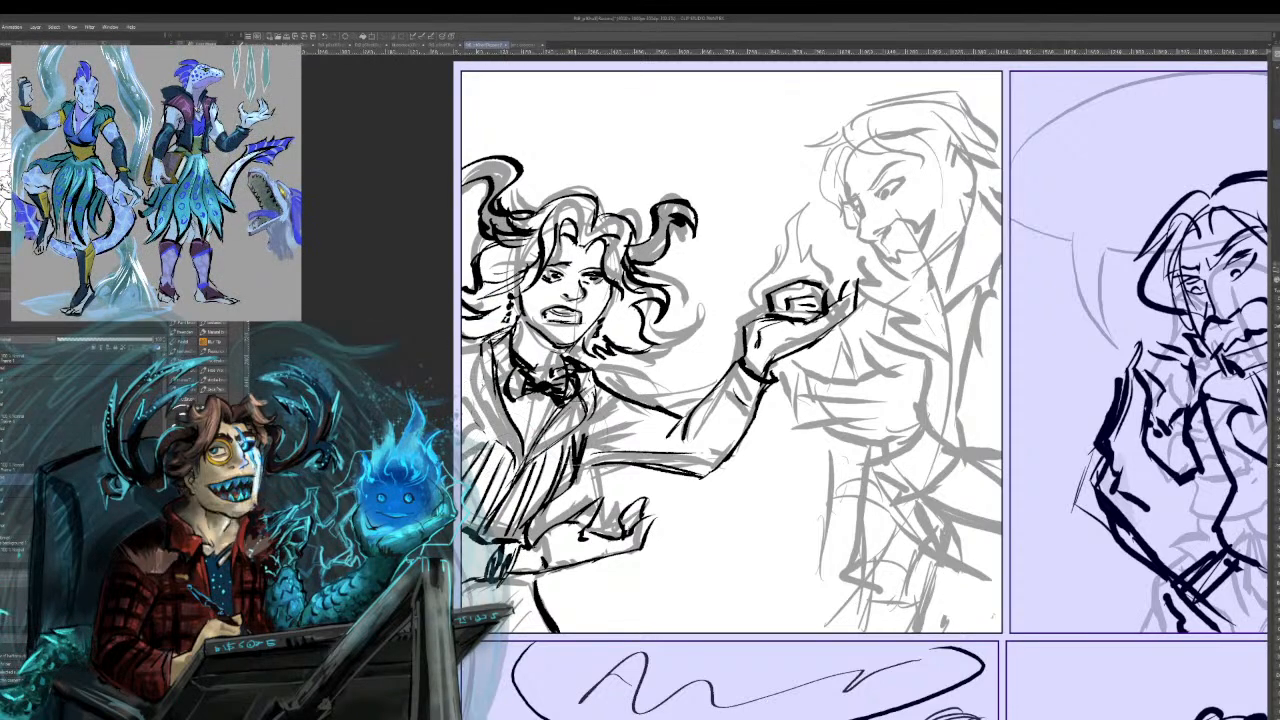
pyautogui.moveTo(596, 378); pyautogui.dragTo(579, 458)
pyautogui.moveTo(464, 378); pyautogui.dragTo(472, 482)
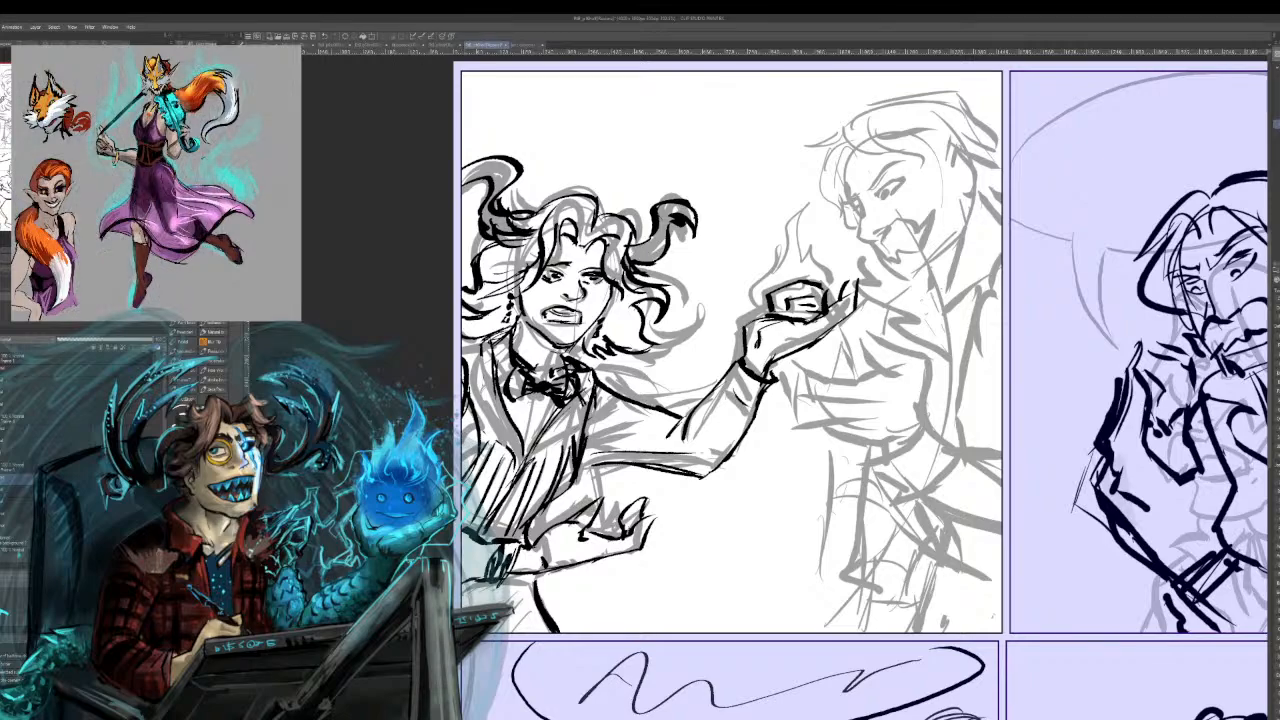
# Add thin pinstripes to the far side of the vest and small floating fragments above the object in the outstretched hand.
pyautogui.moveTo(800, 450); pyautogui.dragTo(903, 145)
pyautogui.moveTo(880, 400)
pyautogui.mouseDown()
pyautogui.moveTo(810, 227)
pyautogui.moveTo(844, 570)
pyautogui.moveTo(828, 589)
pyautogui.mouseUp()
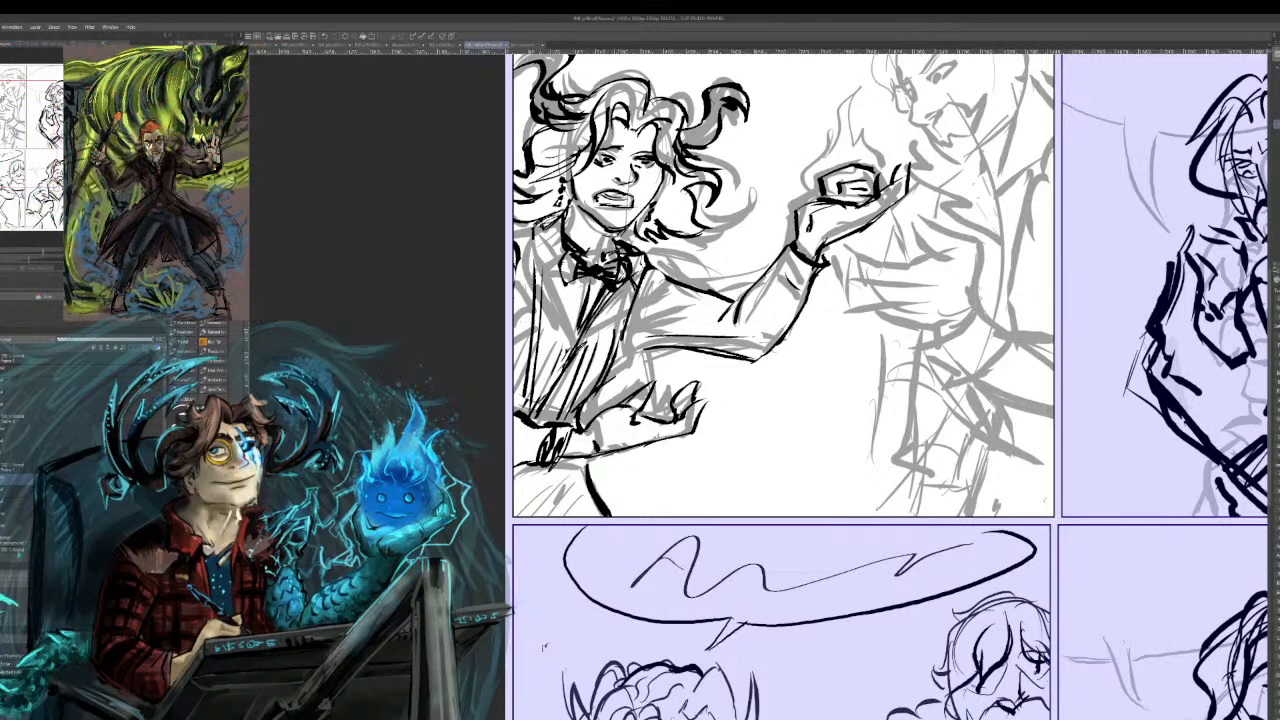
pyautogui.moveTo(531, 282)
pyautogui.mouseDown()
pyautogui.moveTo(539, 352)
pyautogui.moveTo(516, 410)
pyautogui.mouseUp()
pyautogui.moveTo(540, 368); pyautogui.dragTo(527, 412)
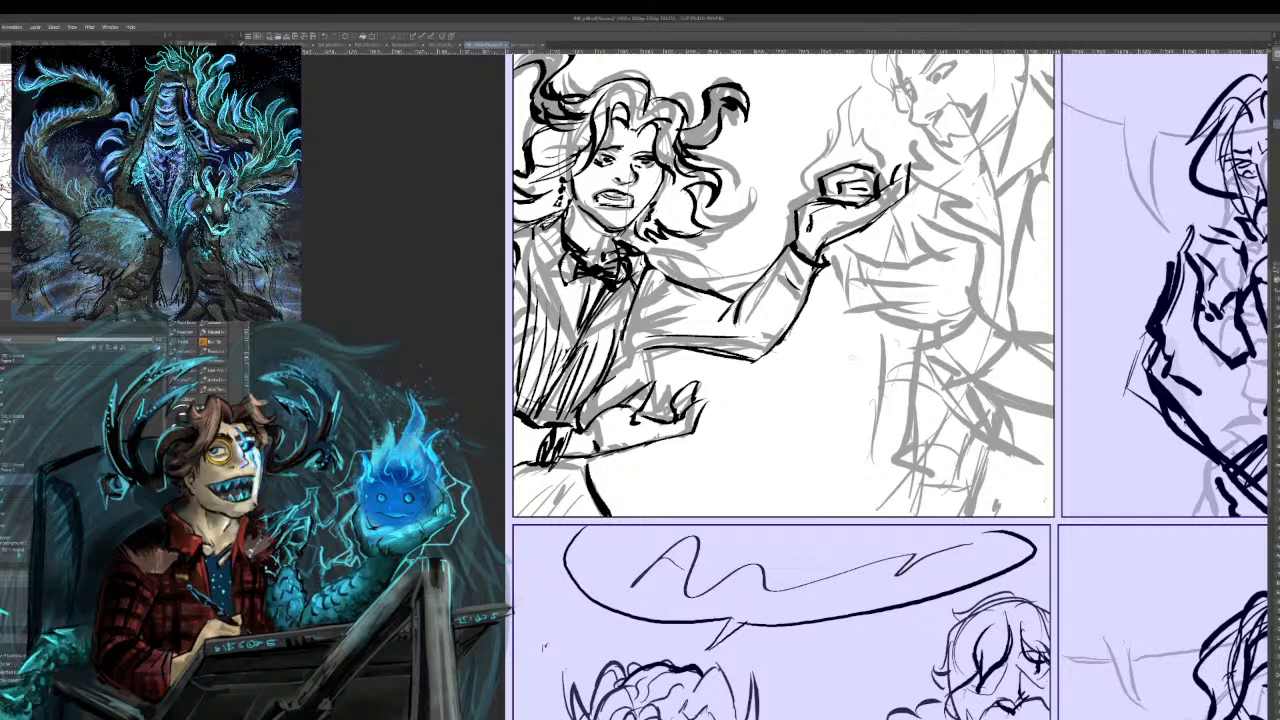
pyautogui.moveTo(801, 169)
pyautogui.mouseDown()
pyautogui.moveTo(850, 124)
pyautogui.moveTo(819, 138)
pyautogui.moveTo(855, 154)
pyautogui.moveTo(868, 118)
pyautogui.mouseUp()
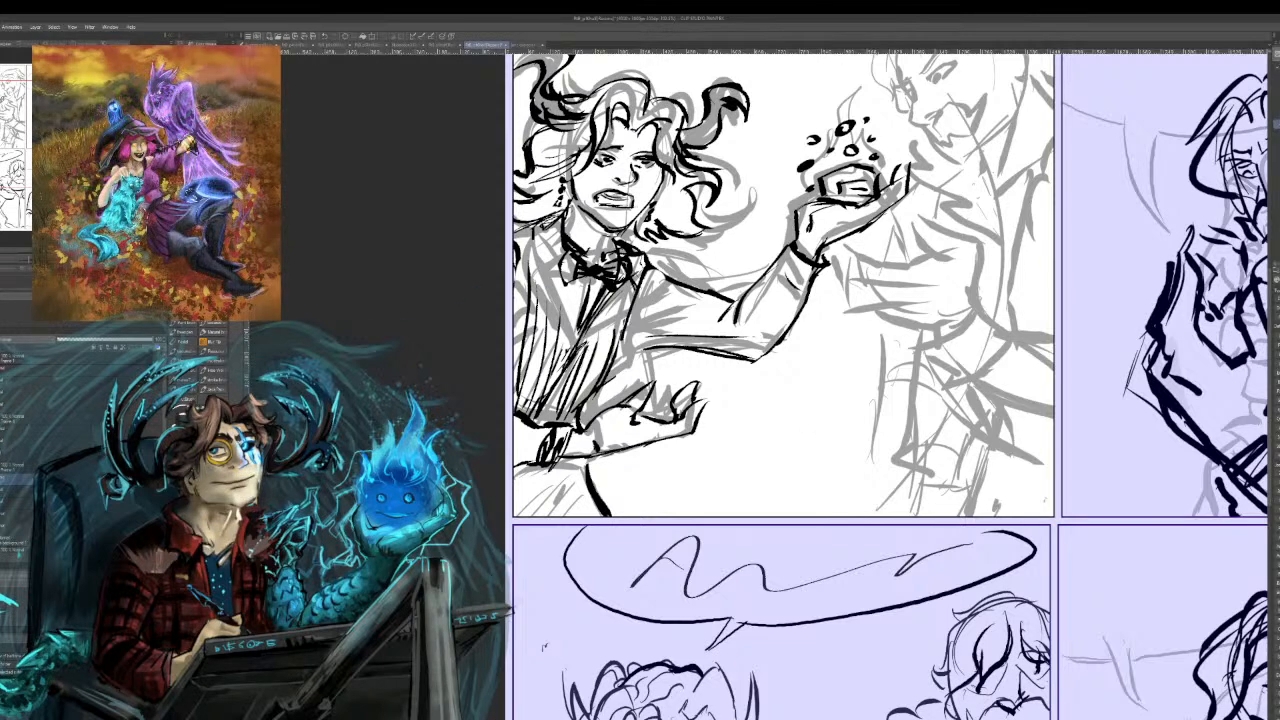
# Ink the eyebrows and eyes of the bearded man facing the horned character in the first panel.
pyautogui.moveTo(852, 286); pyautogui.dragTo(617, 352)
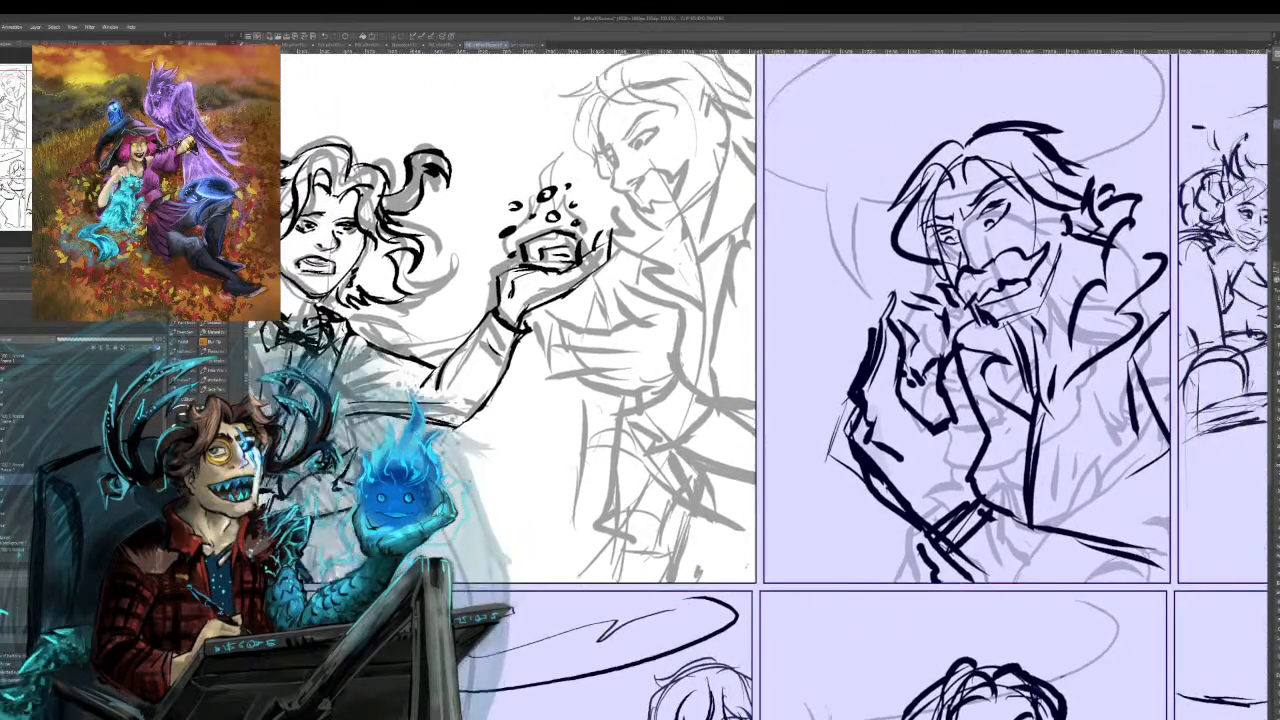
pyautogui.moveTo(601, 124); pyautogui.dragTo(605, 146)
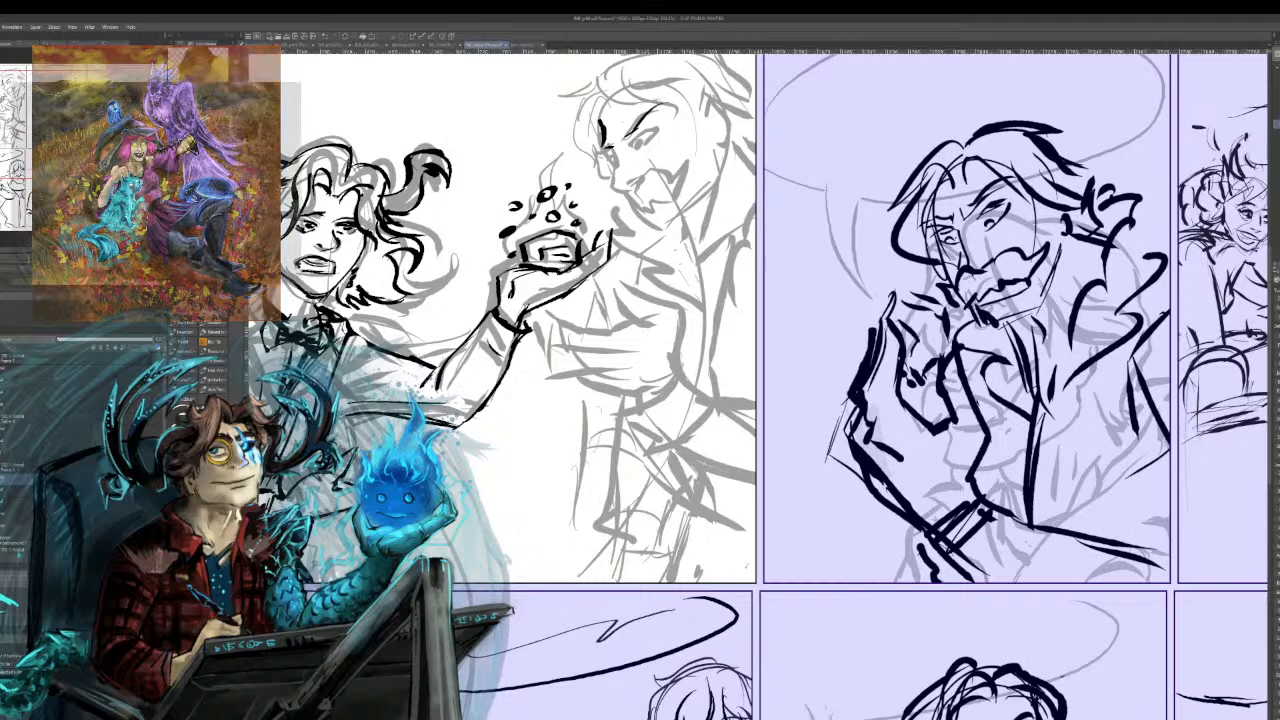
pyautogui.moveTo(630, 131); pyautogui.dragTo(651, 109)
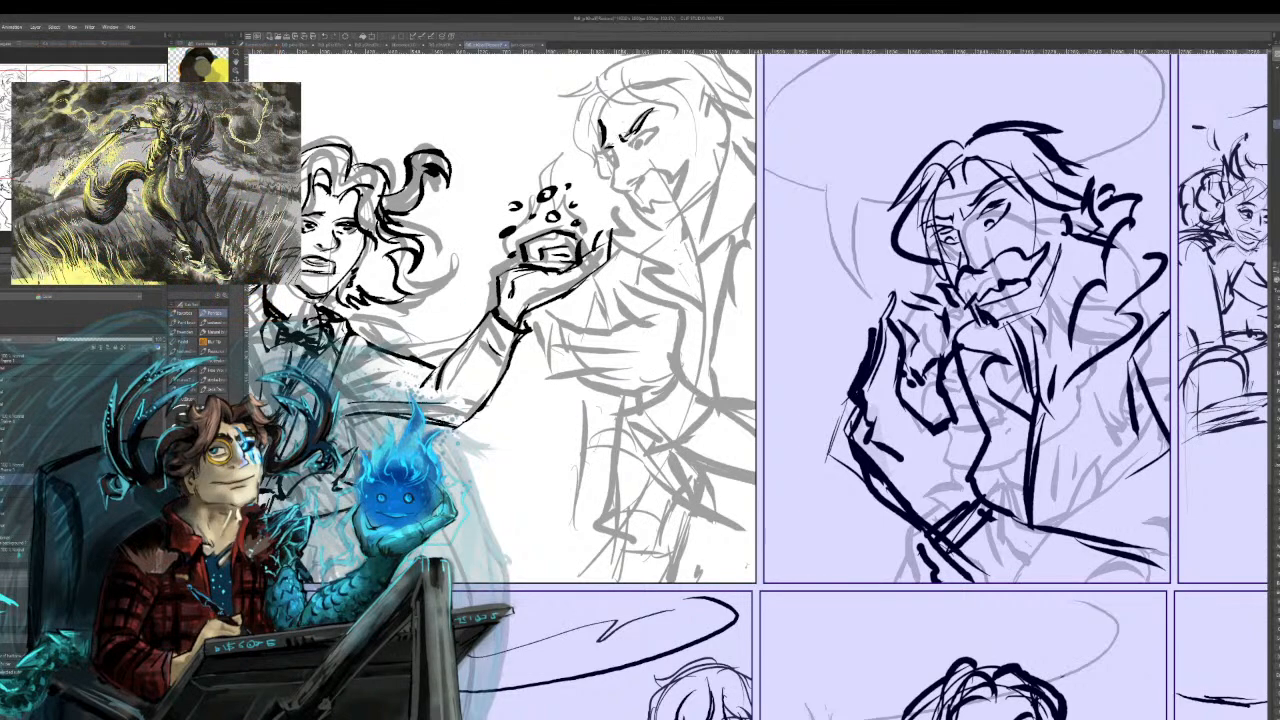
pyautogui.moveTo(640, 136); pyautogui.dragTo(665, 129)
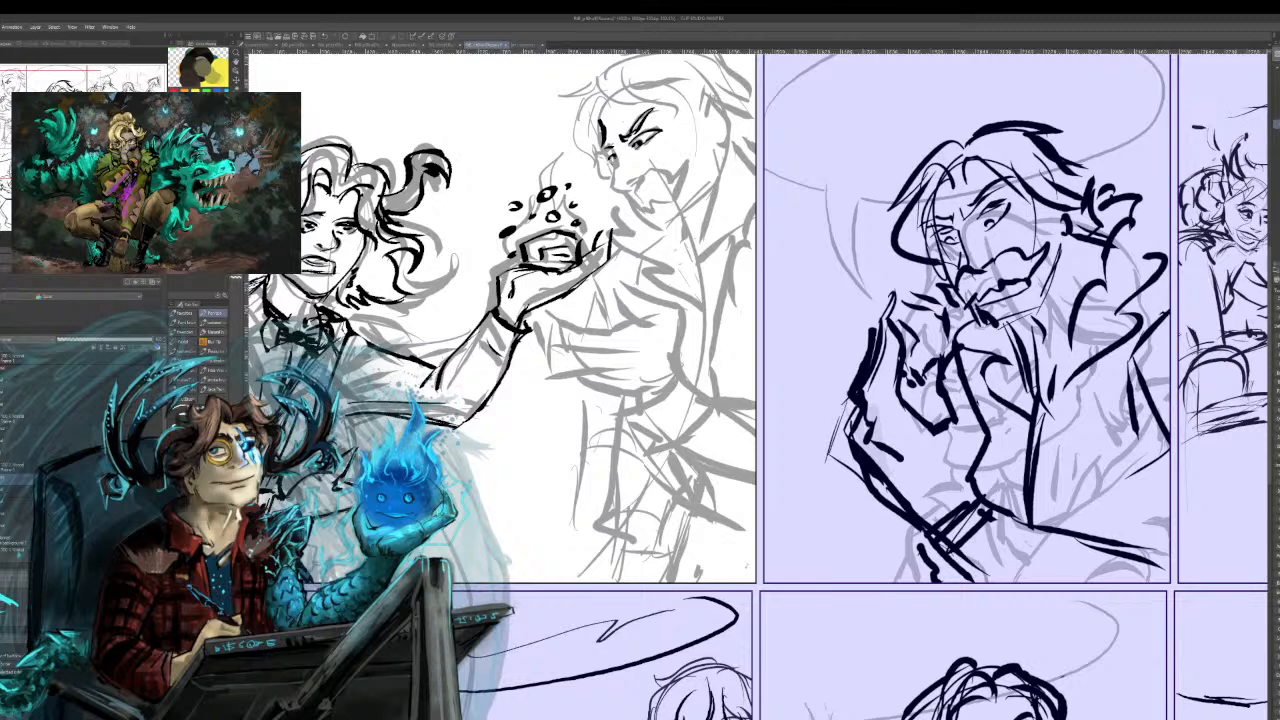
# Ink the nose, moustache, mouth and jaw of the bearded man in the first panel over the grey rough.
pyautogui.moveTo(614, 157); pyautogui.dragTo(609, 176)
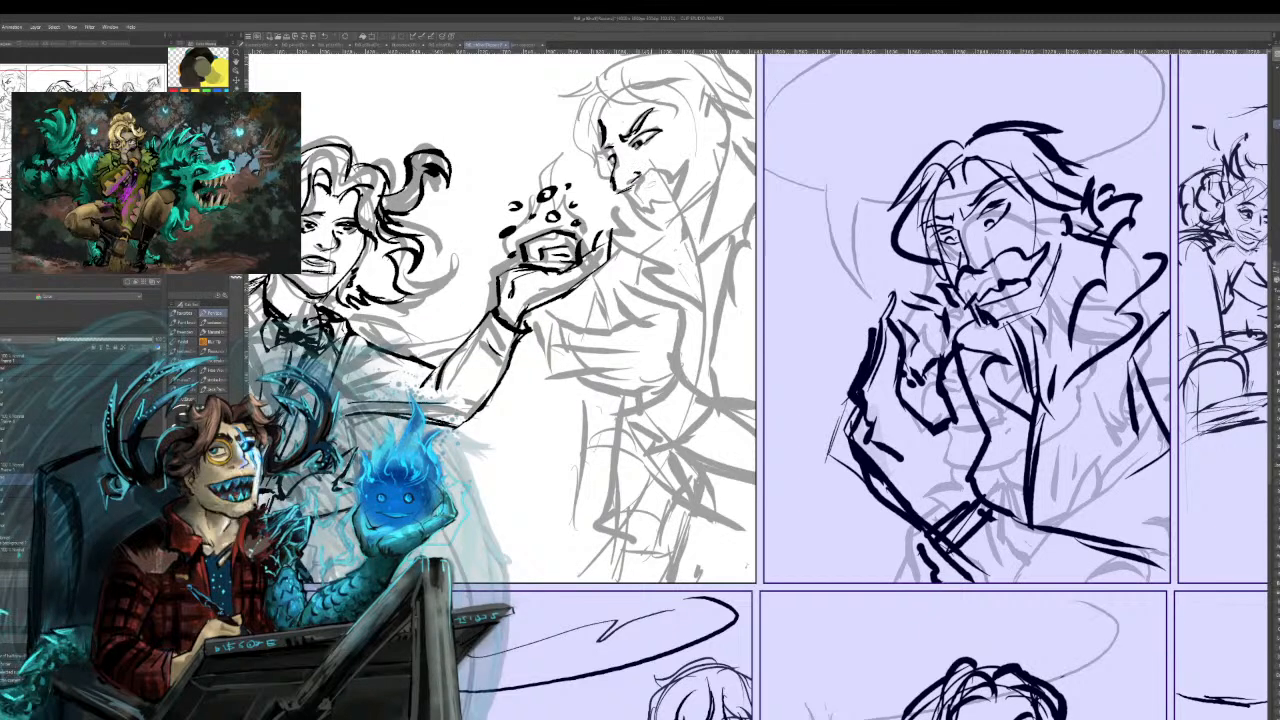
pyautogui.moveTo(636, 187)
pyautogui.mouseDown()
pyautogui.moveTo(652, 170)
pyautogui.moveTo(672, 191)
pyautogui.moveTo(687, 163)
pyautogui.moveTo(652, 205)
pyautogui.mouseUp()
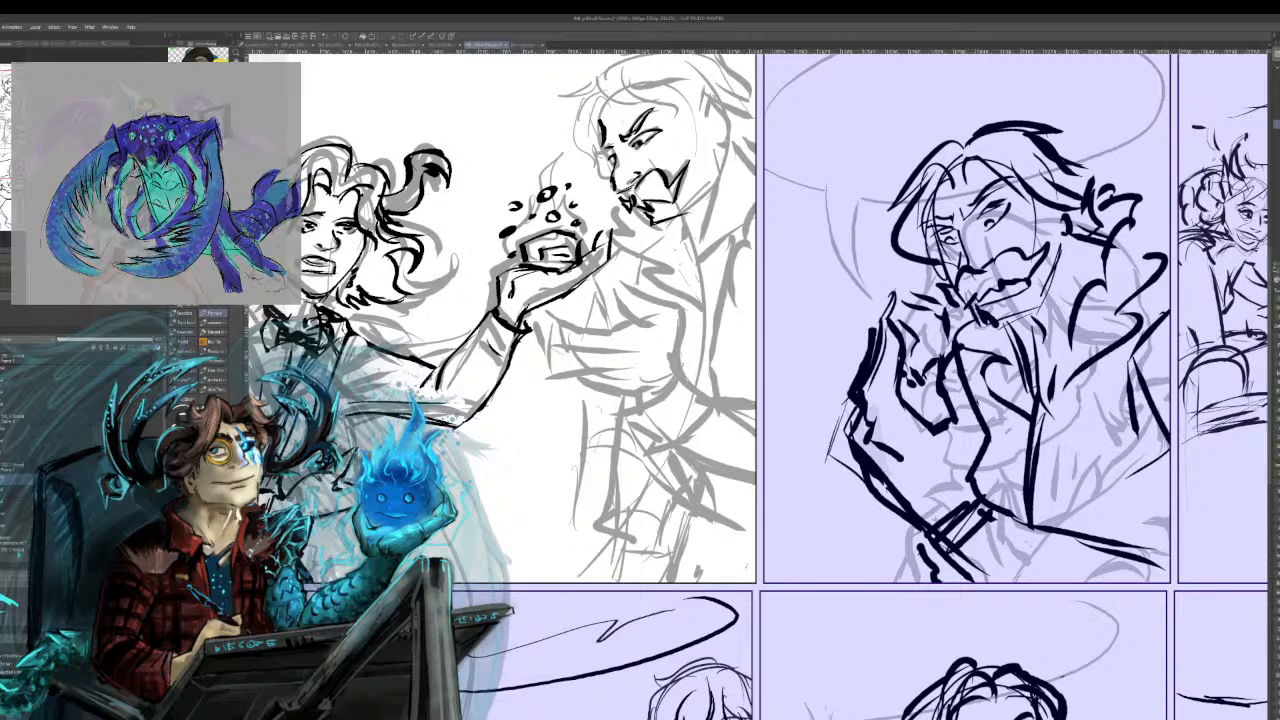
pyautogui.moveTo(713, 140); pyautogui.dragTo(707, 176)
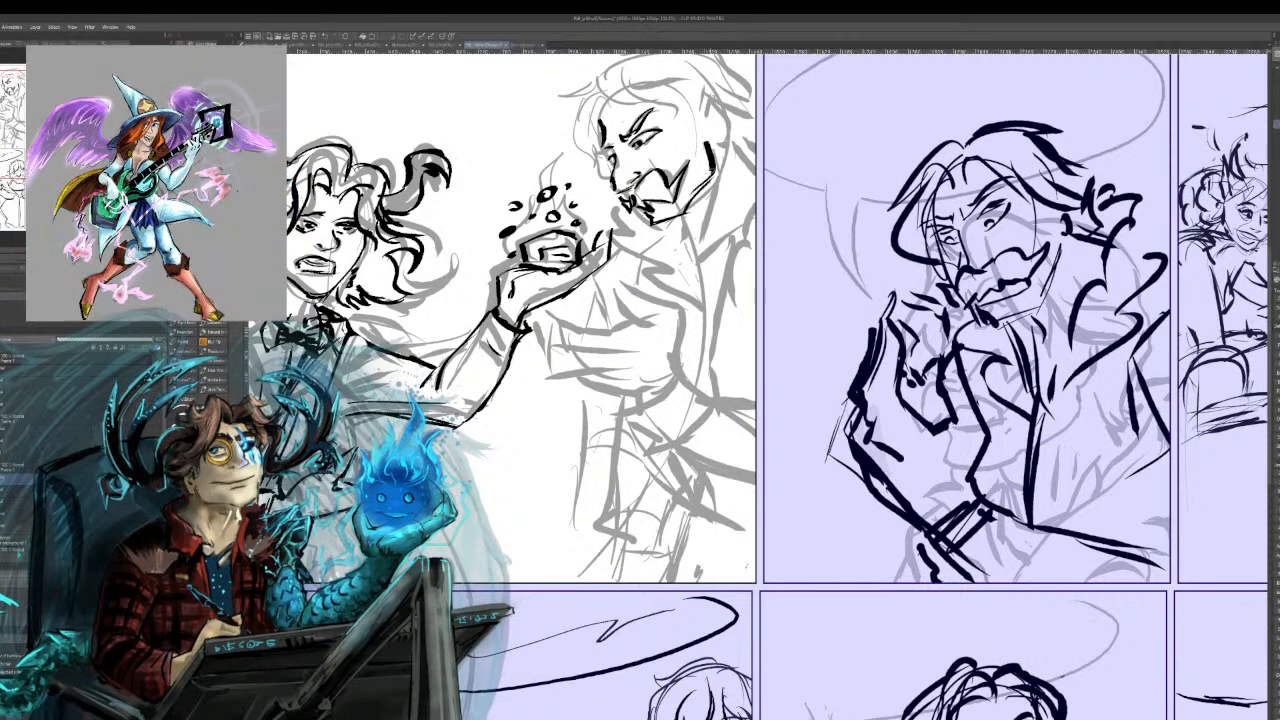
pyautogui.hotkey('ctrl', 'z')
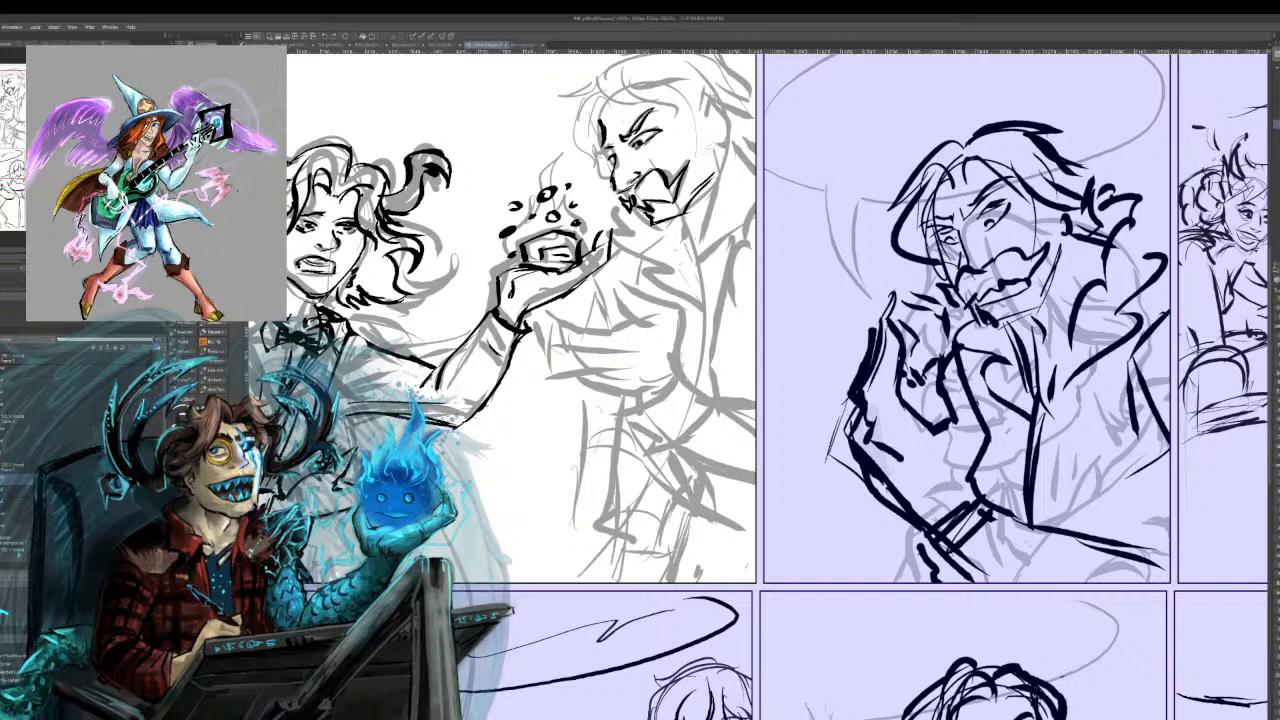
pyautogui.moveTo(699, 97); pyautogui.dragTo(693, 112)
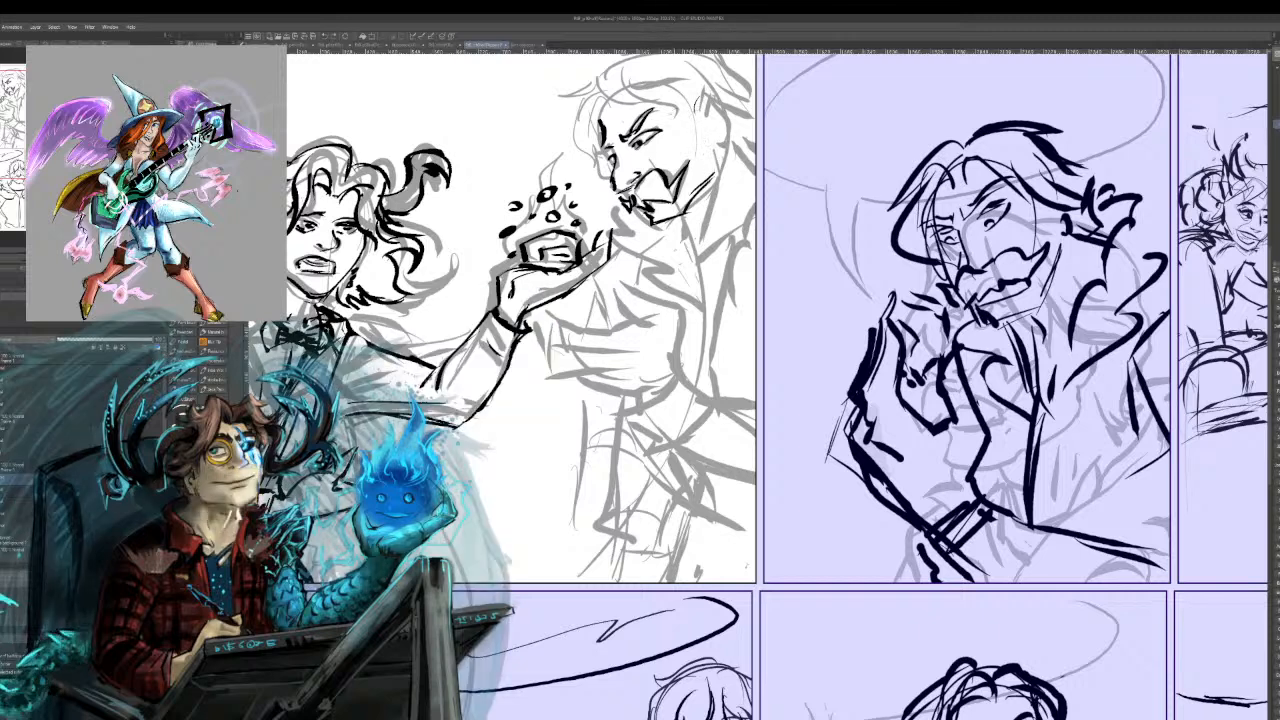
# Ink the bearded man's hairline, swept-back hair and the tied bunch behind his head.
pyautogui.moveTo(596, 96); pyautogui.dragTo(634, 112)
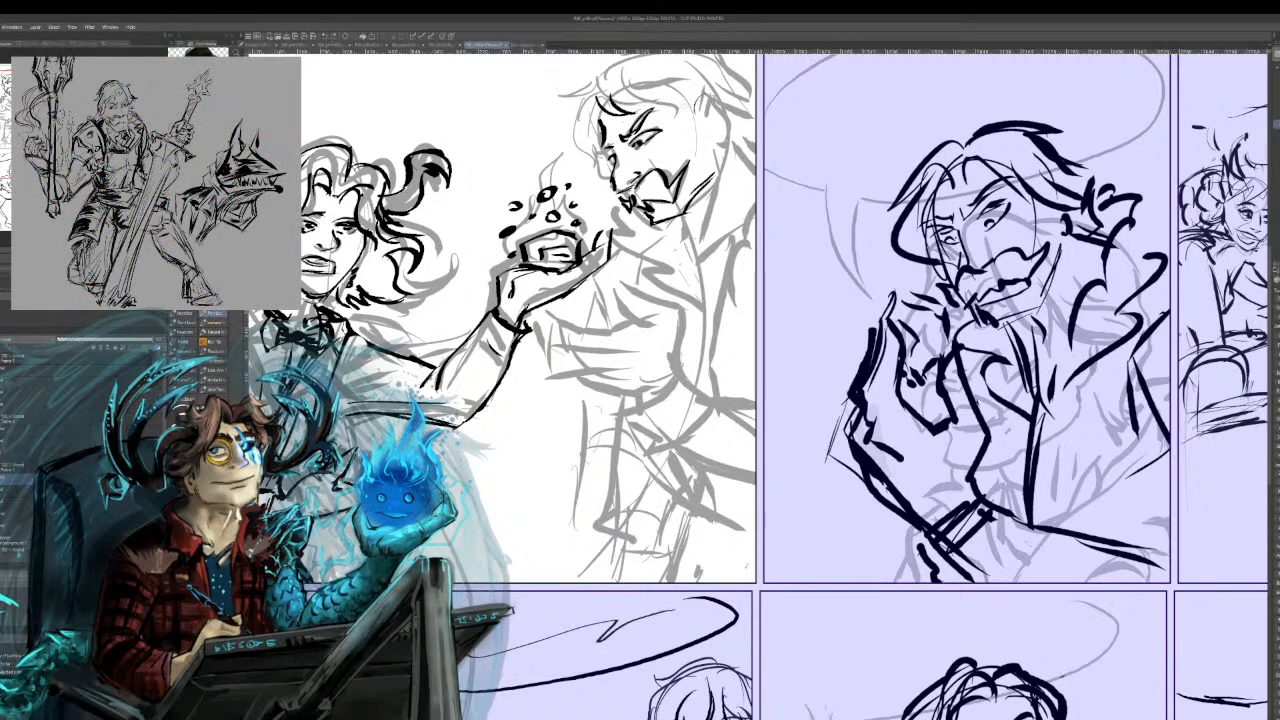
pyautogui.moveTo(610, 96)
pyautogui.mouseDown()
pyautogui.moveTo(674, 106)
pyautogui.moveTo(662, 107)
pyautogui.moveTo(674, 120)
pyautogui.moveTo(711, 96)
pyautogui.moveTo(738, 134)
pyautogui.mouseUp()
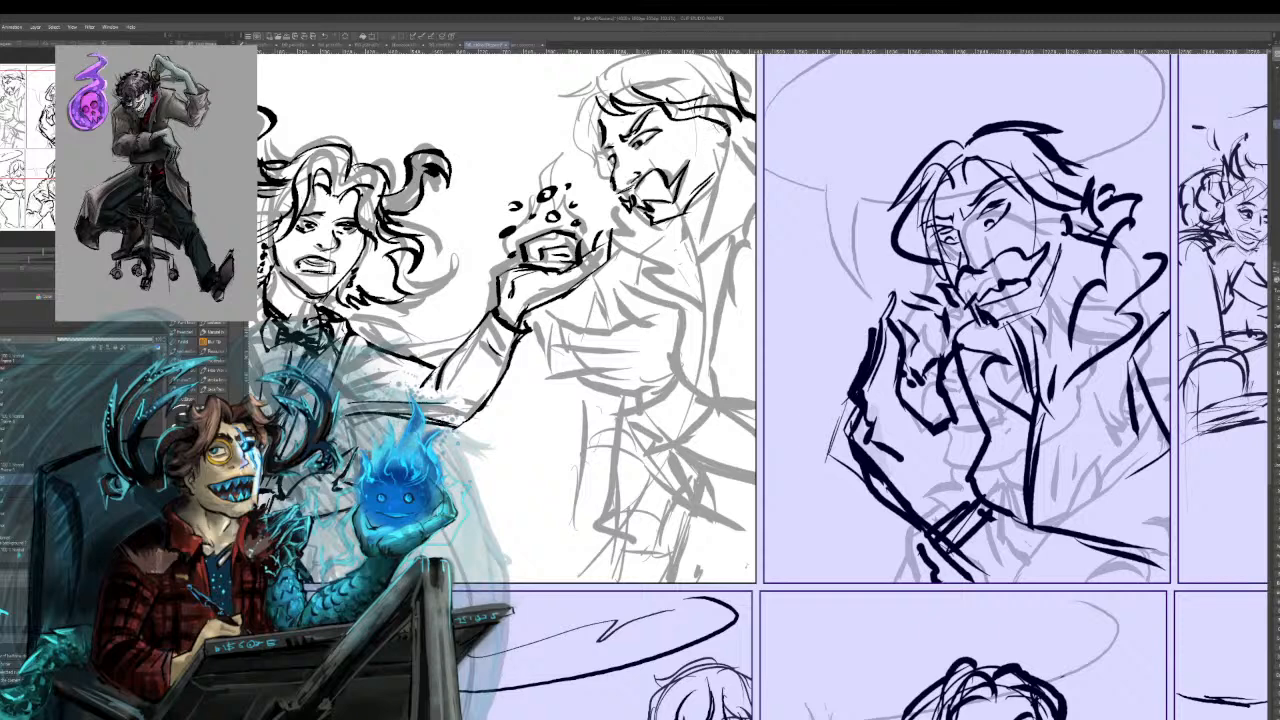
pyautogui.moveTo(738, 118); pyautogui.dragTo(748, 152)
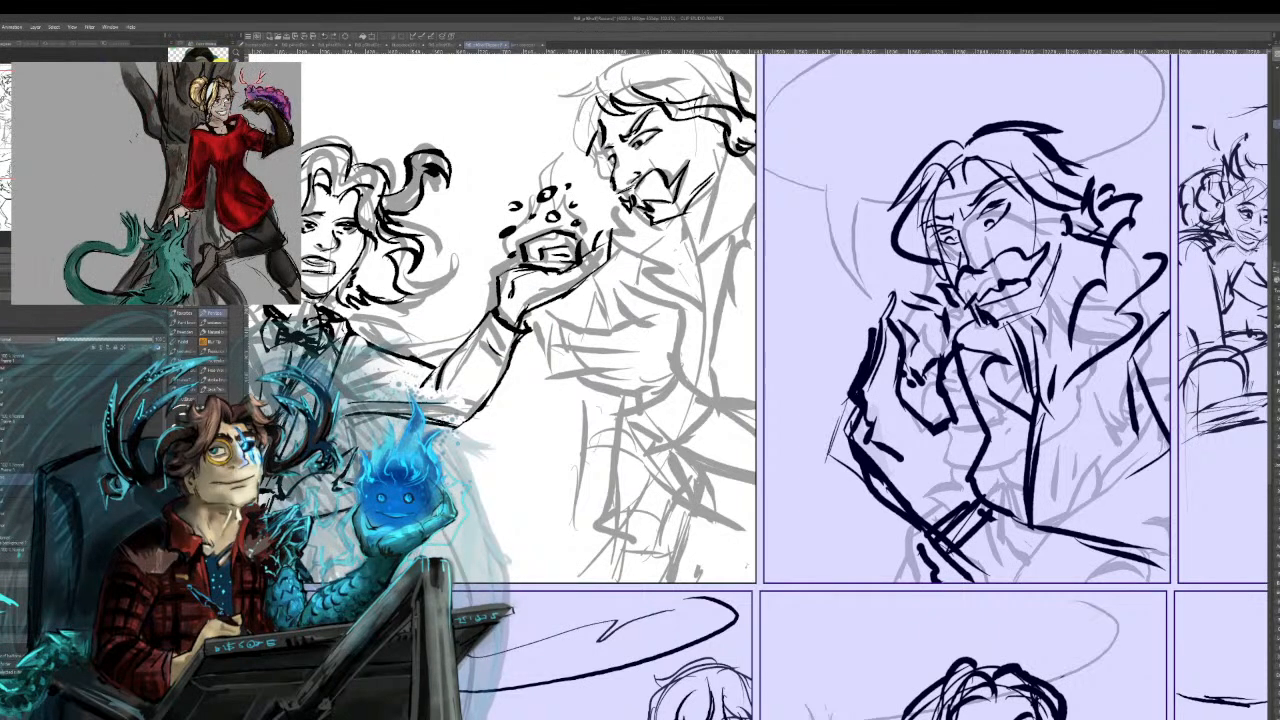
pyautogui.moveTo(590, 82); pyautogui.dragTo(584, 170)
pyautogui.moveTo(596, 125)
pyautogui.mouseDown()
pyautogui.moveTo(580, 154)
pyautogui.moveTo(604, 164)
pyautogui.mouseUp()
pyautogui.hotkey('ctrl', 'z')
pyautogui.hotkey('ctrl', 'z')
pyautogui.hotkey('ctrl', 'z')
pyautogui.hotkey('ctrl', 'z')
# Ink the hair falling along the front of the bearded man's face and the curve of his crown.
pyautogui.moveTo(598, 126); pyautogui.dragTo(604, 147)
pyautogui.moveTo(596, 98); pyautogui.dragTo(590, 154)
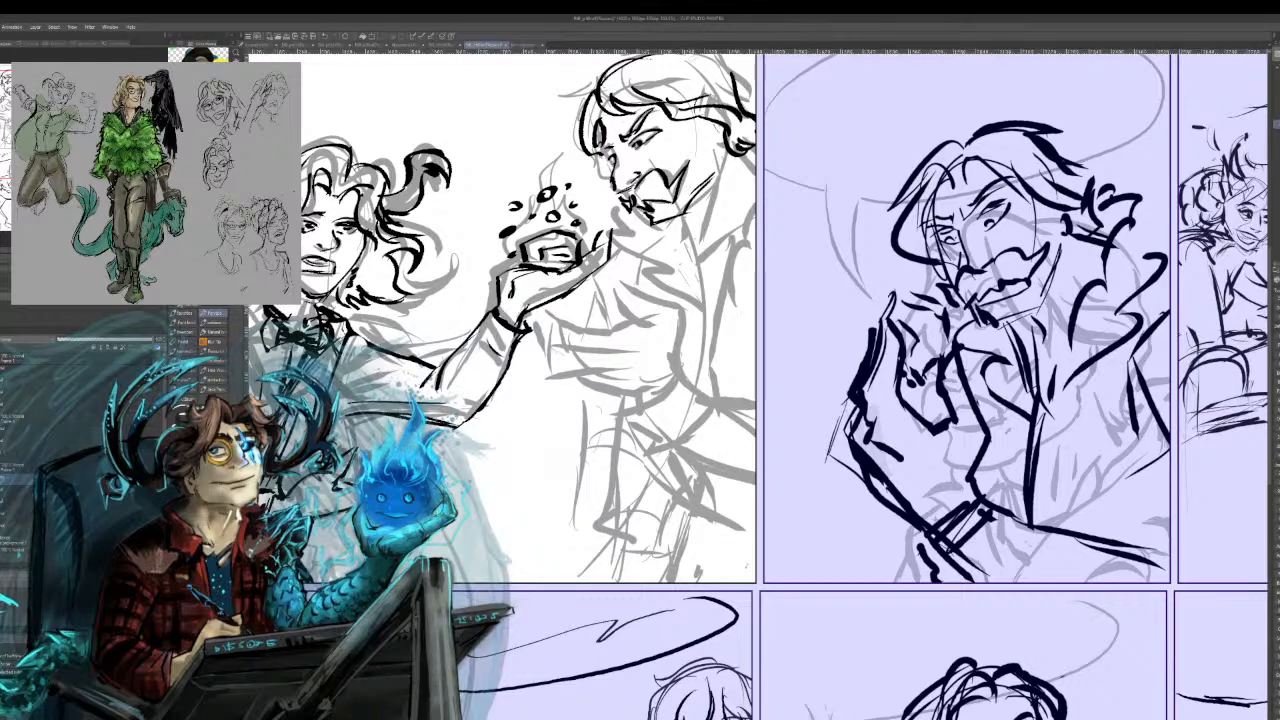
pyautogui.moveTo(900, 390); pyautogui.dragTo(763, 468)
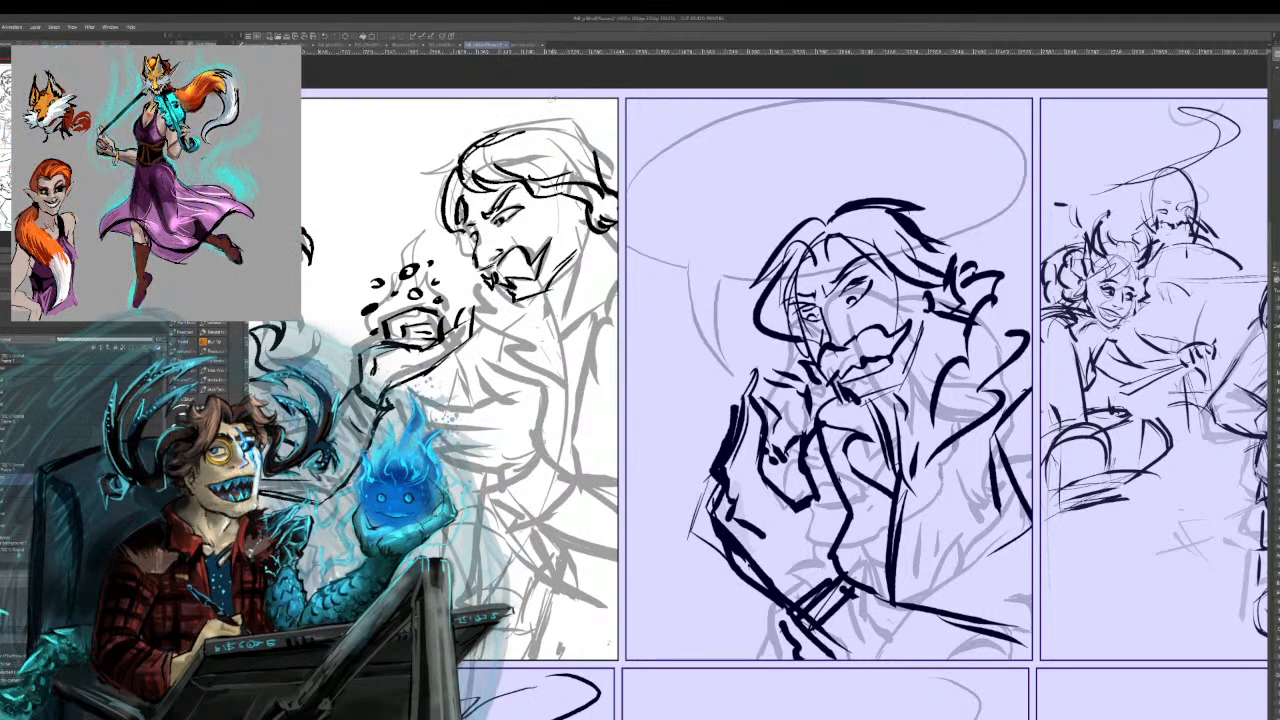
pyautogui.moveTo(476, 142); pyautogui.dragTo(550, 123)
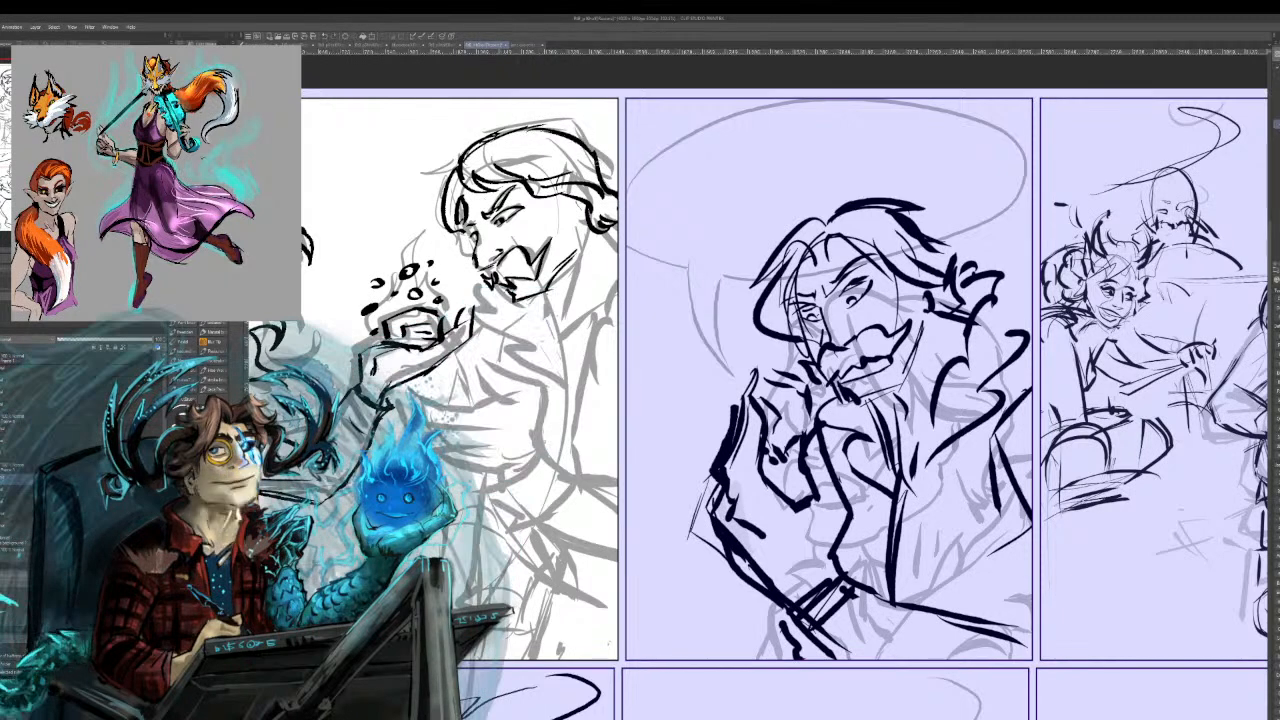
# Ink the bearded man's jaw below the ear, his shirt collar and the nearby shoulder fold.
pyautogui.moveTo(580, 216)
pyautogui.mouseDown()
pyautogui.moveTo(574, 256)
pyautogui.moveTo(568, 233)
pyautogui.mouseUp()
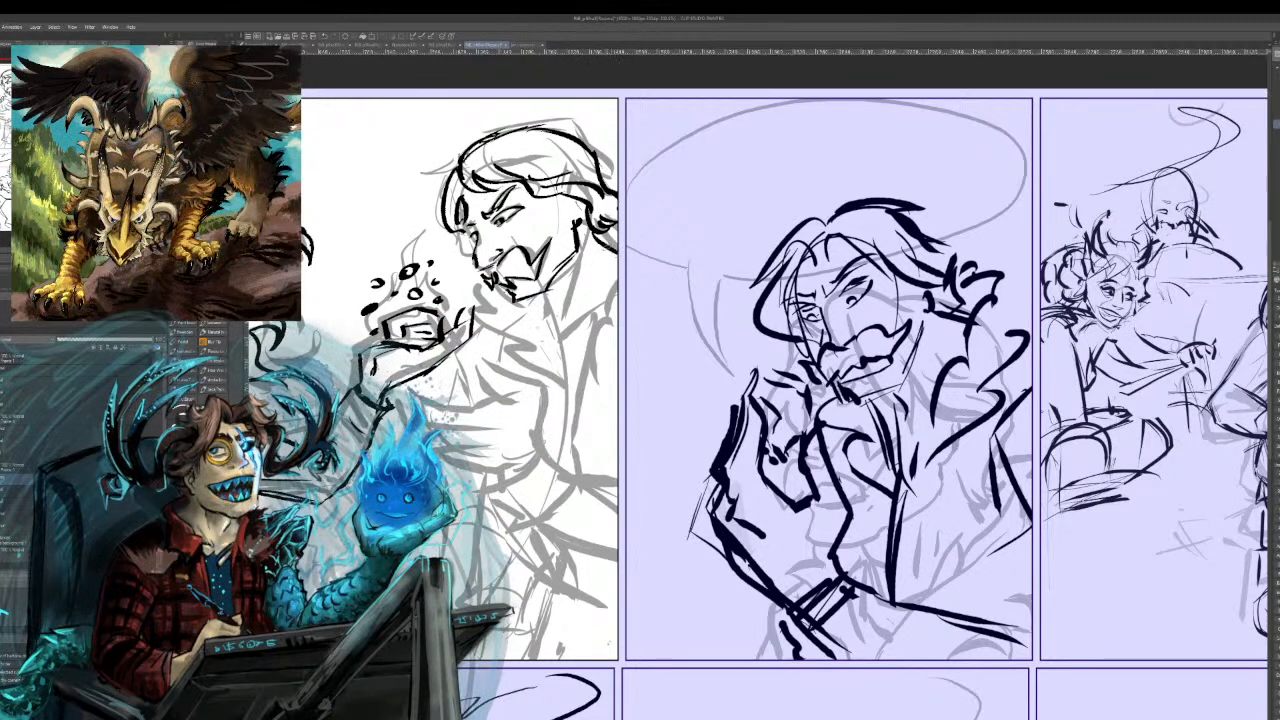
pyautogui.moveTo(550, 294)
pyautogui.mouseDown()
pyautogui.moveTo(576, 314)
pyautogui.moveTo(551, 318)
pyautogui.mouseUp()
pyautogui.hotkey('ctrl', 'z')
pyautogui.hotkey('ctrl', 'z')
pyautogui.moveTo(545, 300); pyautogui.dragTo(555, 322)
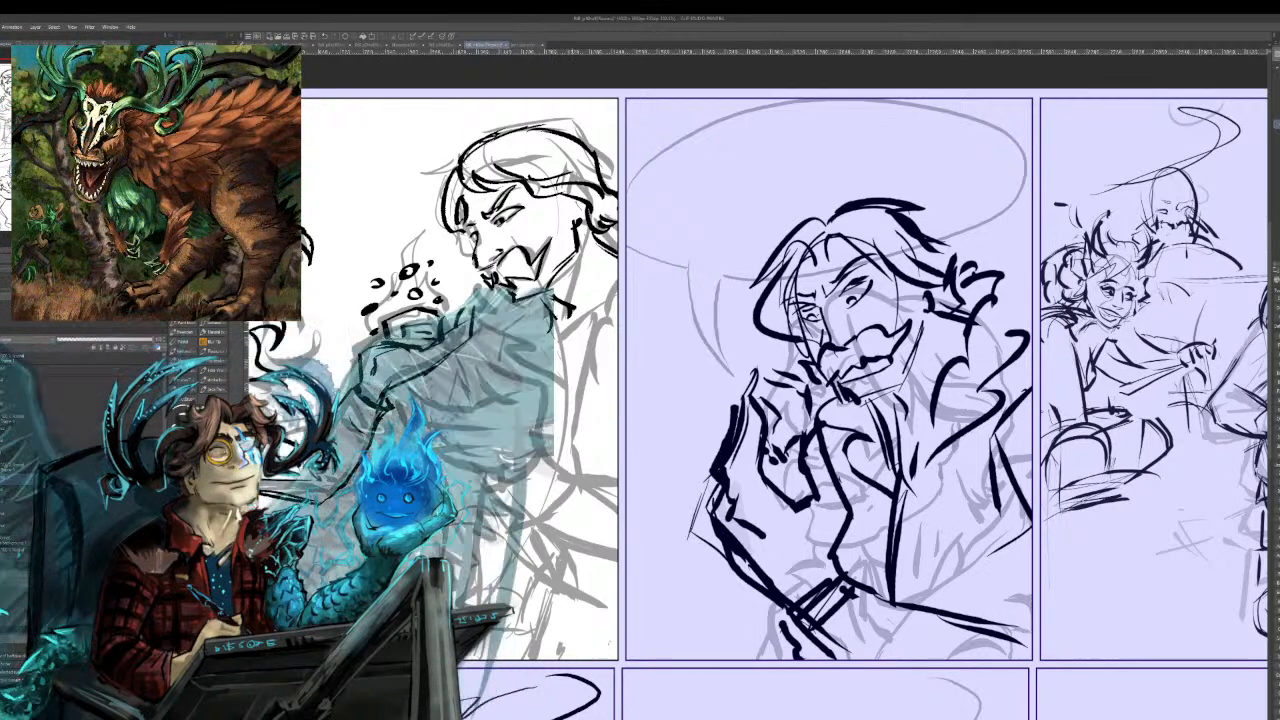
pyautogui.moveTo(598, 343); pyautogui.dragTo(617, 333)
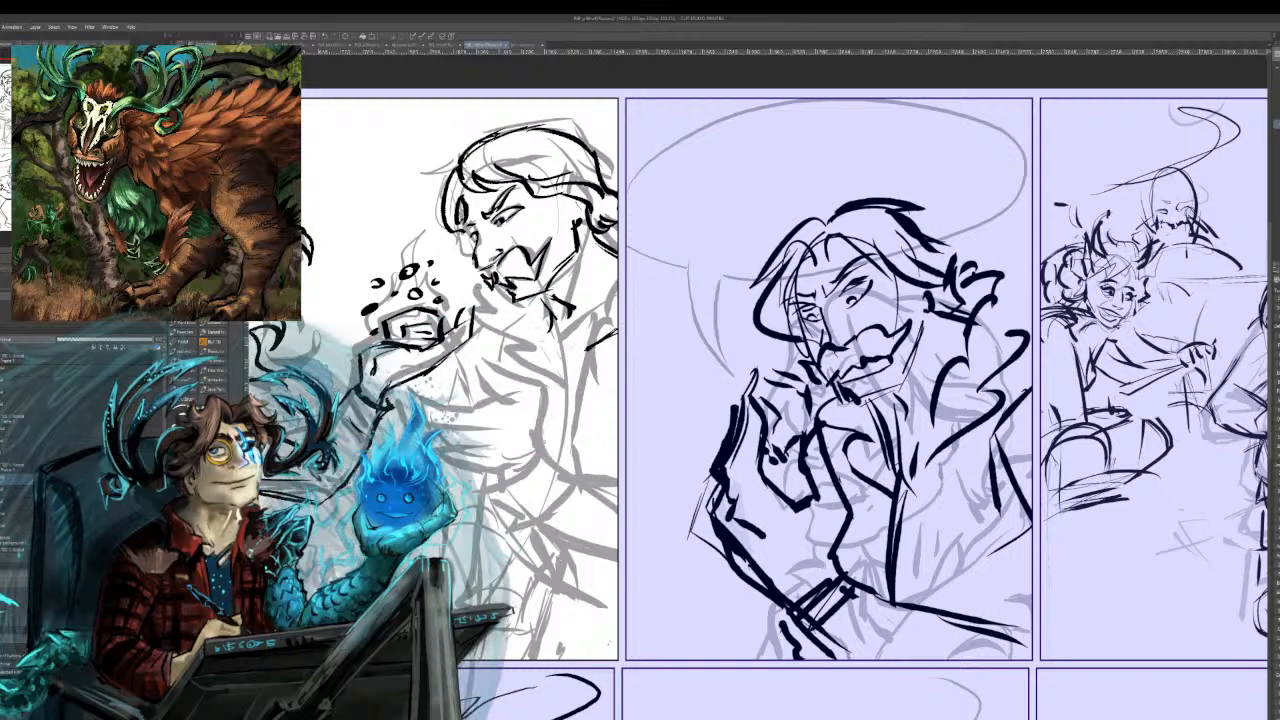
pyautogui.moveTo(535, 325); pyautogui.dragTo(550, 331)
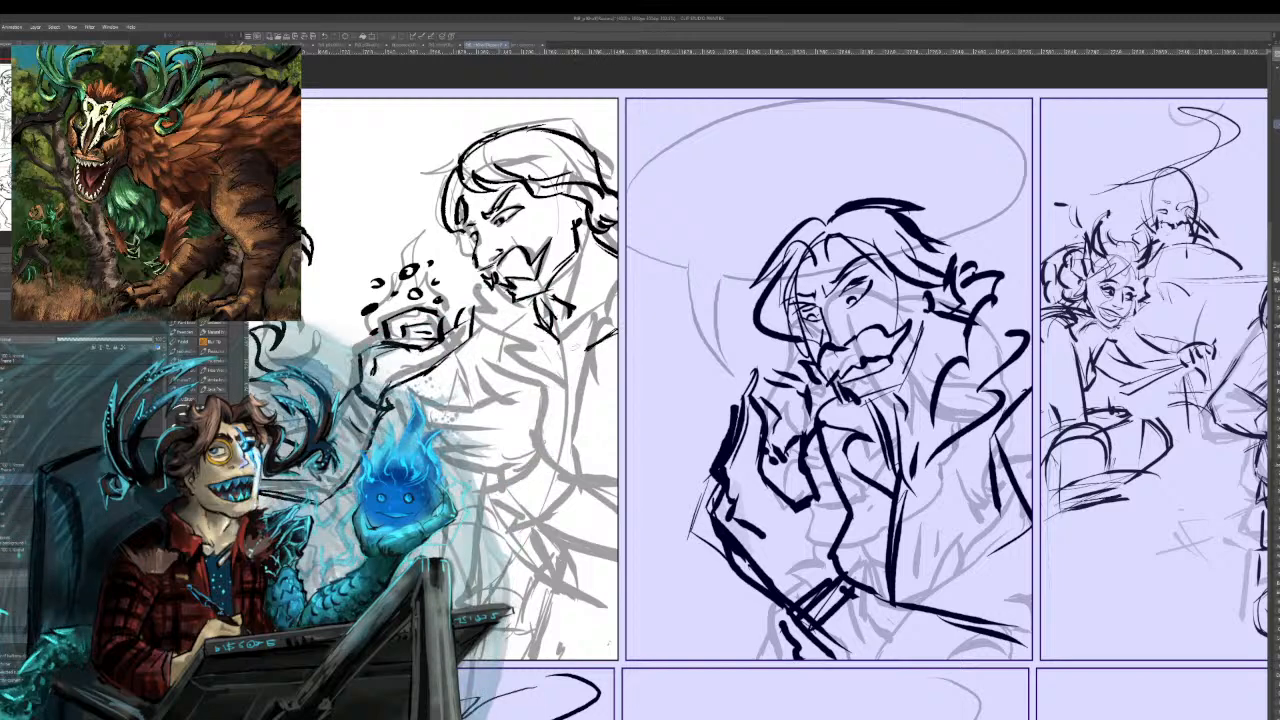
# Ink the fingers and palm of the bearded man's raised hand, plus a fold line on his coat.
pyautogui.moveTo(546, 375)
pyautogui.mouseDown()
pyautogui.moveTo(490, 347)
pyautogui.moveTo(526, 349)
pyautogui.mouseUp()
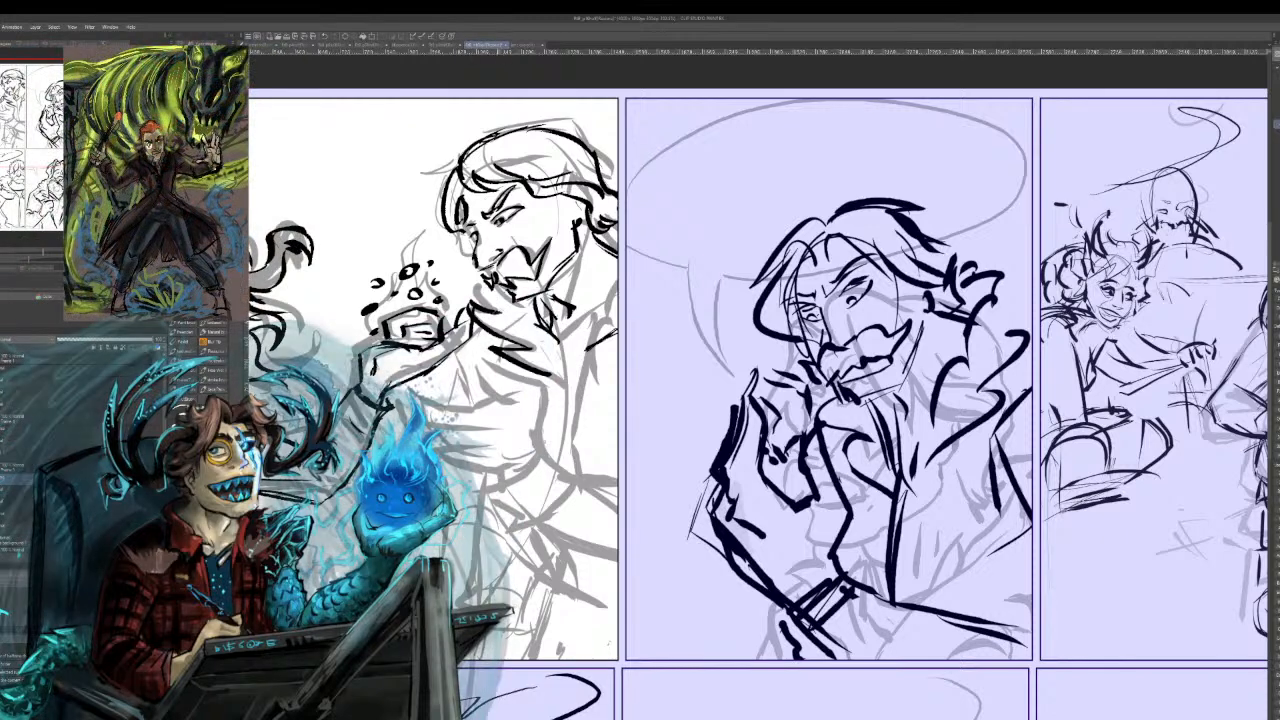
pyautogui.hotkey('ctrl', 'z')
pyautogui.hotkey('ctrl', 'z')
pyautogui.moveTo(484, 316)
pyautogui.mouseDown()
pyautogui.moveTo(520, 327)
pyautogui.moveTo(514, 297)
pyautogui.mouseUp()
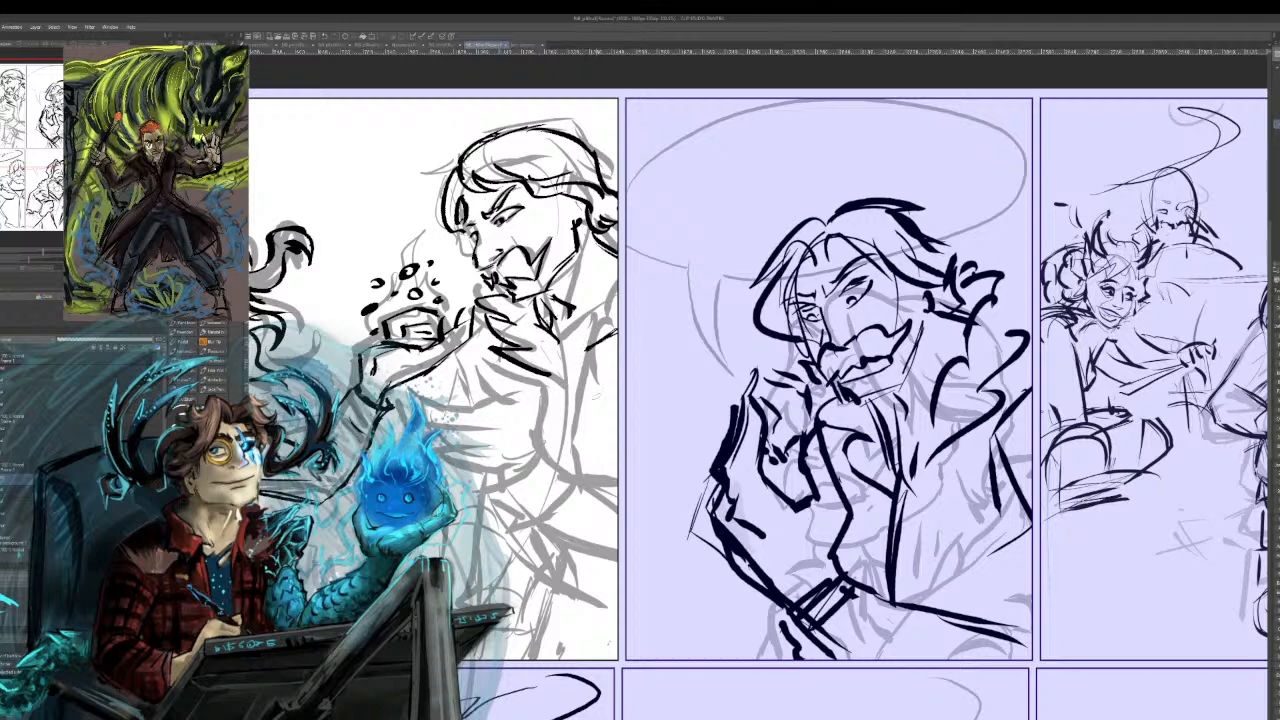
pyautogui.moveTo(616, 364); pyautogui.dragTo(594, 452)
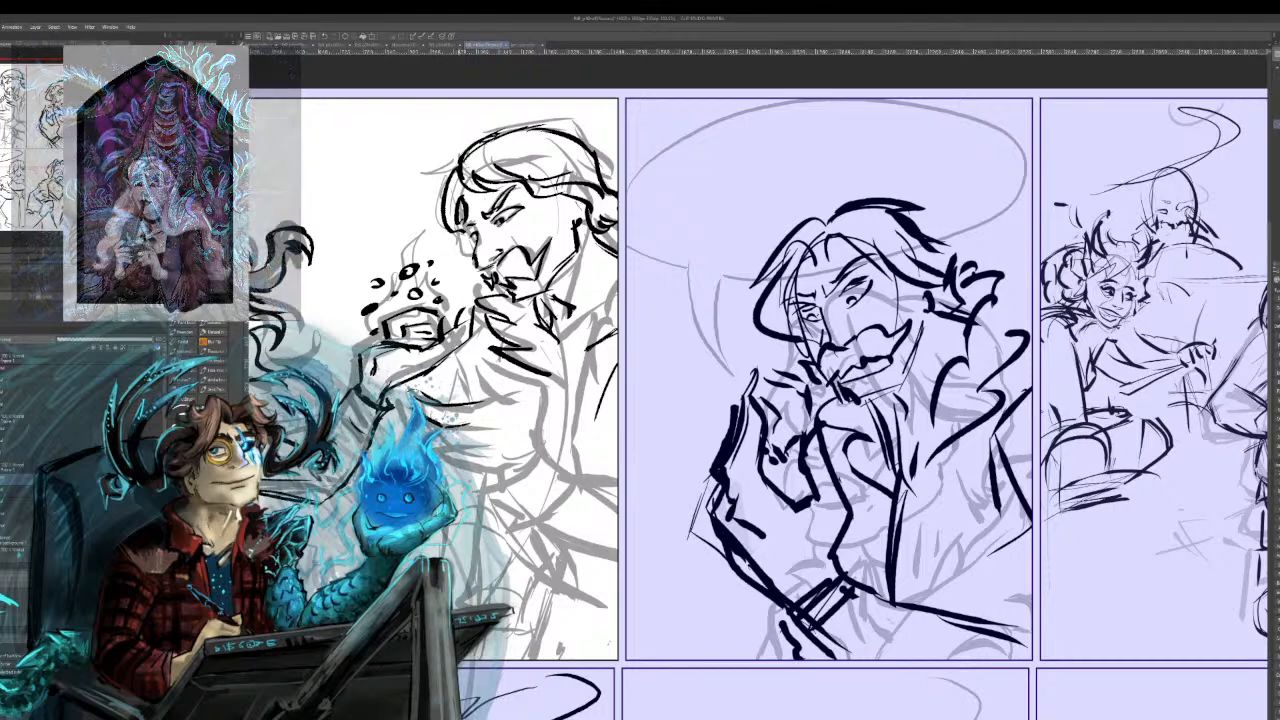
pyautogui.moveTo(426, 426)
pyautogui.mouseDown()
pyautogui.moveTo(492, 445)
pyautogui.moveTo(472, 456)
pyautogui.moveTo(522, 462)
pyautogui.mouseUp()
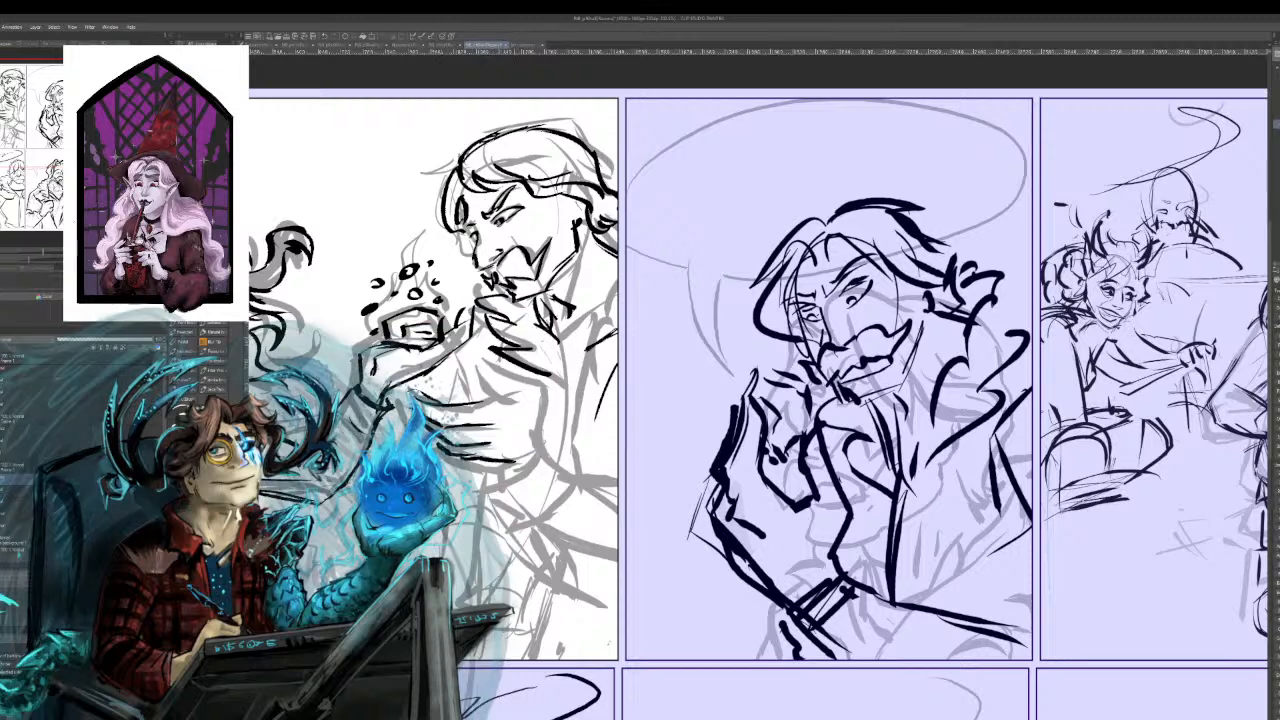
pyautogui.moveTo(518, 401)
pyautogui.mouseDown()
pyautogui.moveTo(488, 388)
pyautogui.moveTo(480, 370)
pyautogui.moveTo(494, 362)
pyautogui.mouseUp()
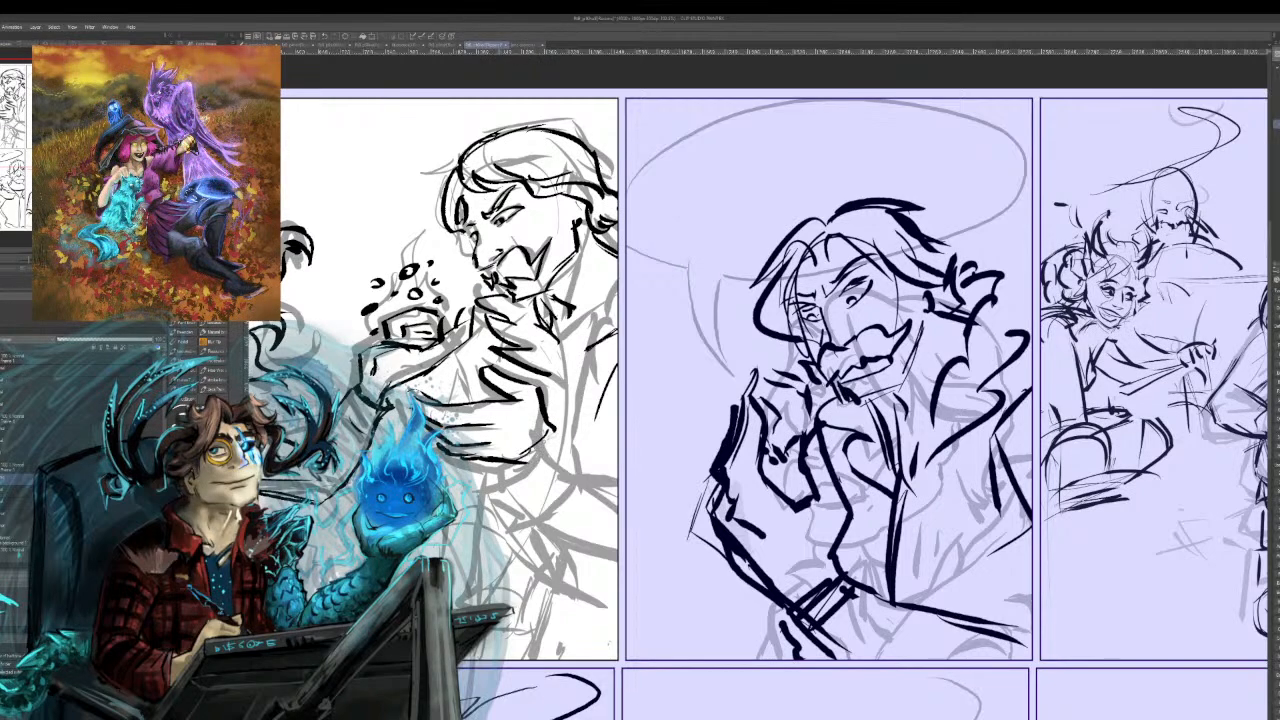
# Ink the wrist and cuff below the bearded man's raised hand.
pyautogui.moveTo(560, 437); pyautogui.dragTo(519, 494)
pyautogui.moveTo(556, 468); pyautogui.dragTo(519, 488)
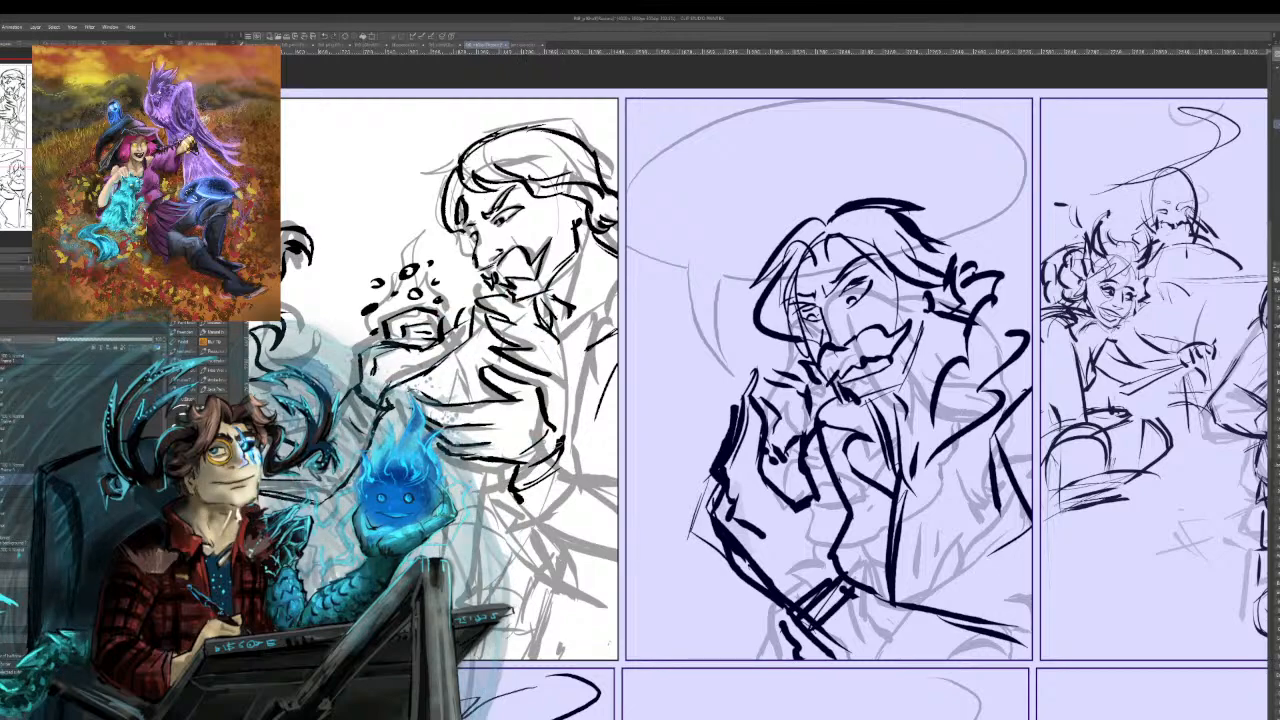
pyautogui.moveTo(558, 436); pyautogui.dragTo(583, 457)
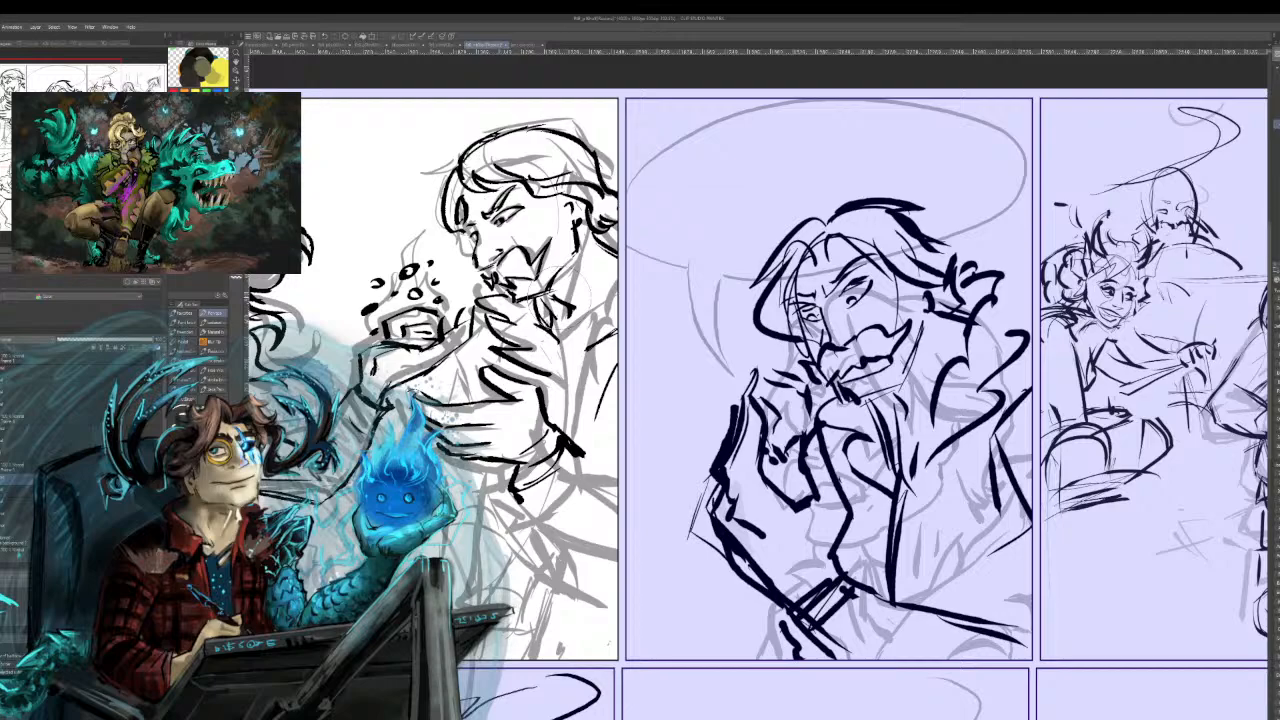
# Ink the bearded man's forearm sleeve running to the panel edge and the folds of his coat.
pyautogui.moveTo(640, 390); pyautogui.dragTo(831, 353)
pyautogui.moveTo(640, 360); pyautogui.dragTo(821, 391)
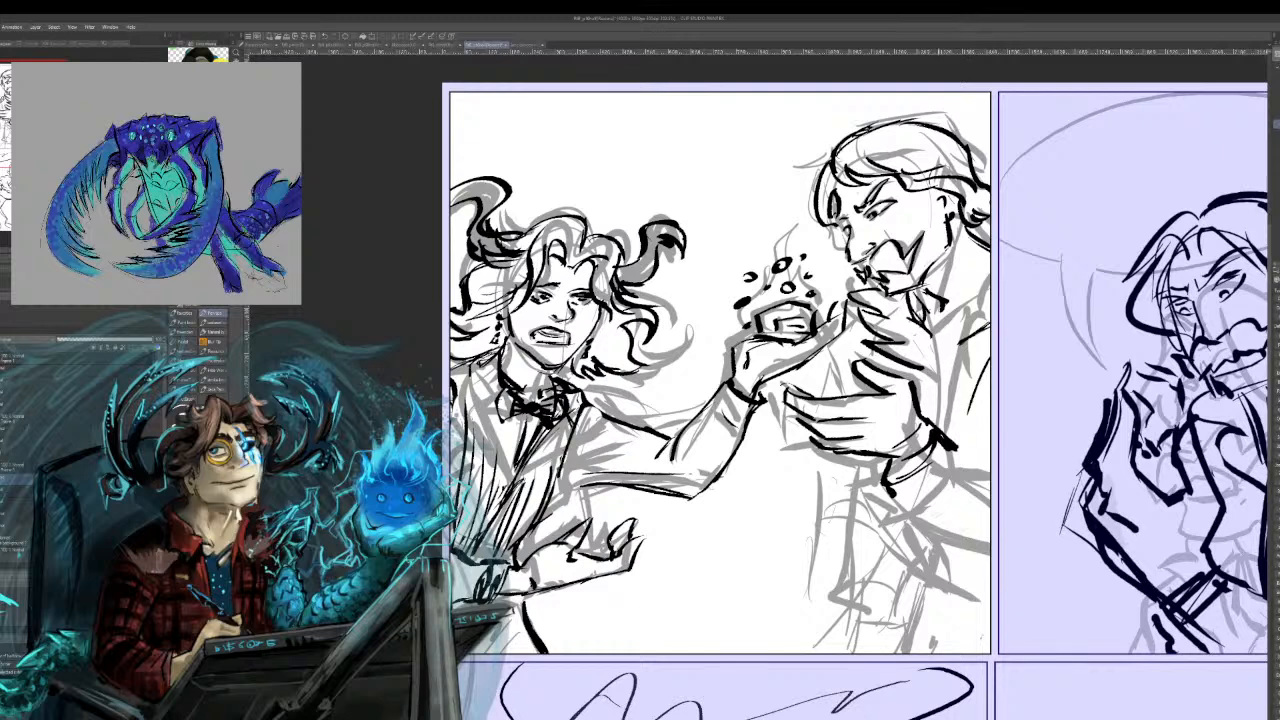
pyautogui.moveTo(893, 491); pyautogui.dragTo(990, 543)
pyautogui.moveTo(923, 506); pyautogui.dragTo(989, 555)
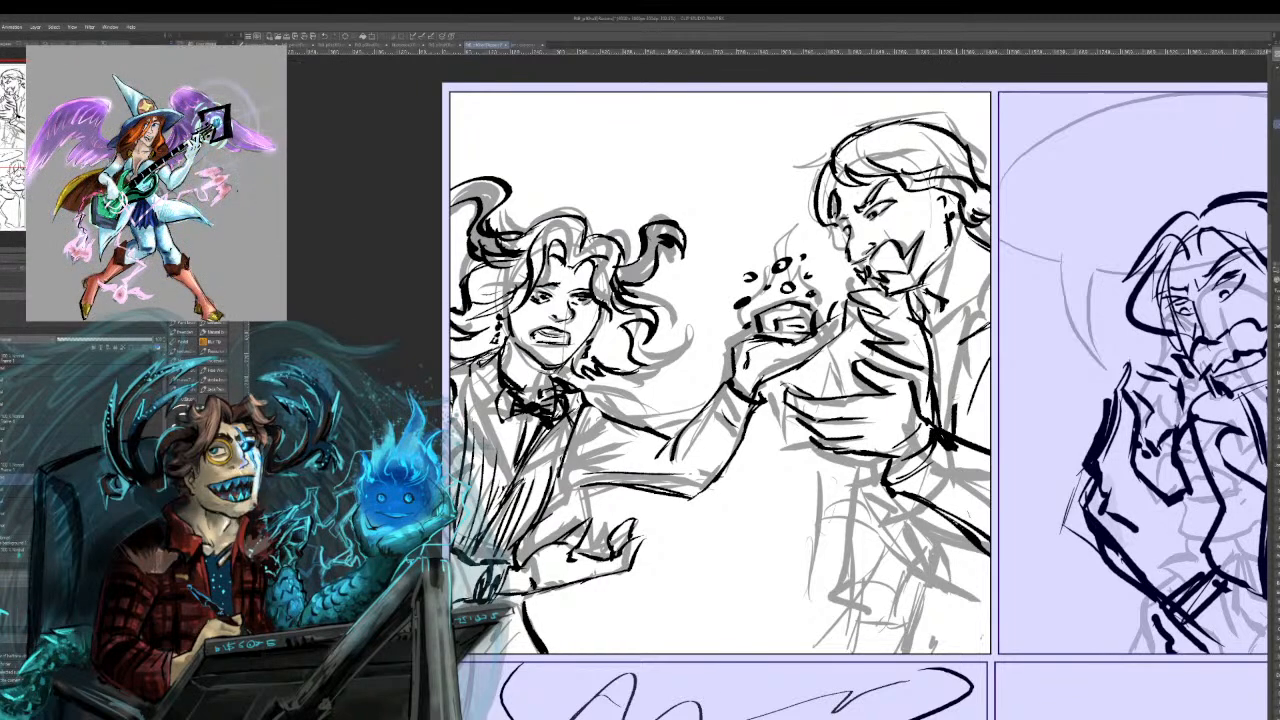
pyautogui.moveTo(976, 444)
pyautogui.mouseDown()
pyautogui.moveTo(990, 388)
pyautogui.moveTo(970, 446)
pyautogui.mouseUp()
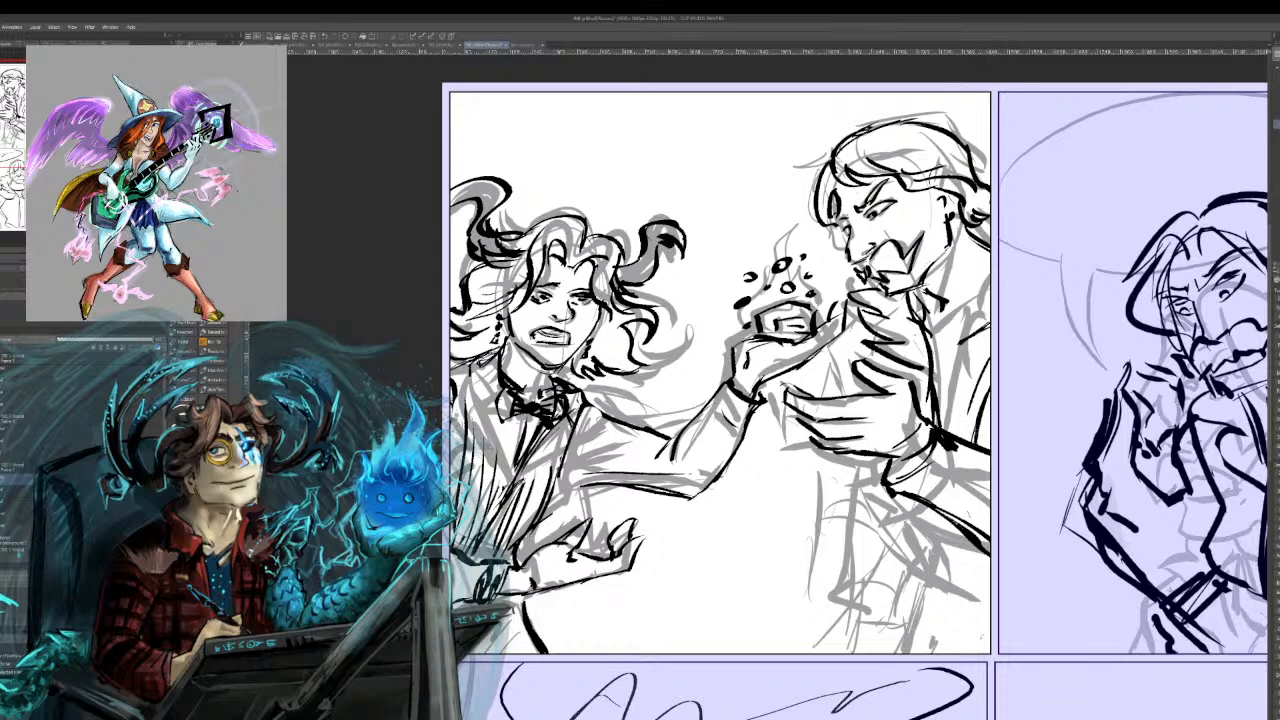
pyautogui.moveTo(929, 355); pyautogui.dragTo(989, 348)
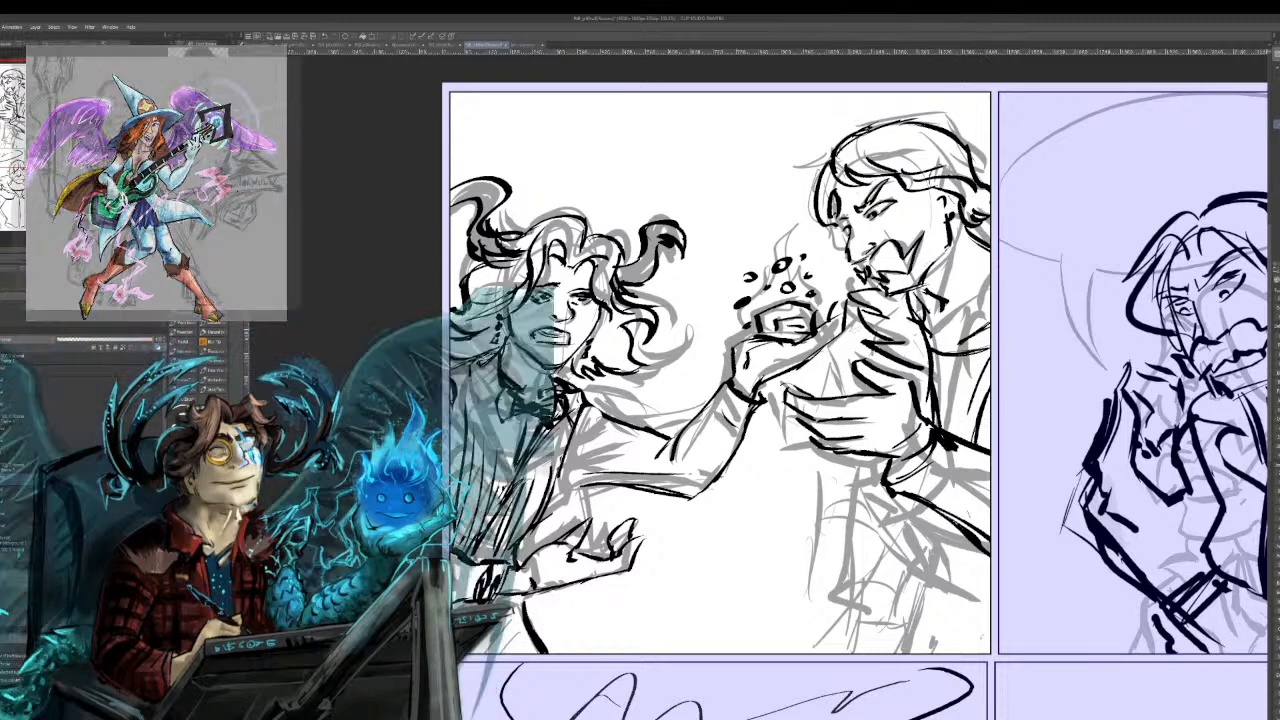
# Rework the line beside the bearded man's raised hand and ink a downward fold below his sleeve.
pyautogui.moveTo(866, 332)
pyautogui.mouseDown()
pyautogui.moveTo(830, 364)
pyautogui.moveTo(826, 398)
pyautogui.mouseUp()
pyautogui.hotkey('ctrl', 'z')
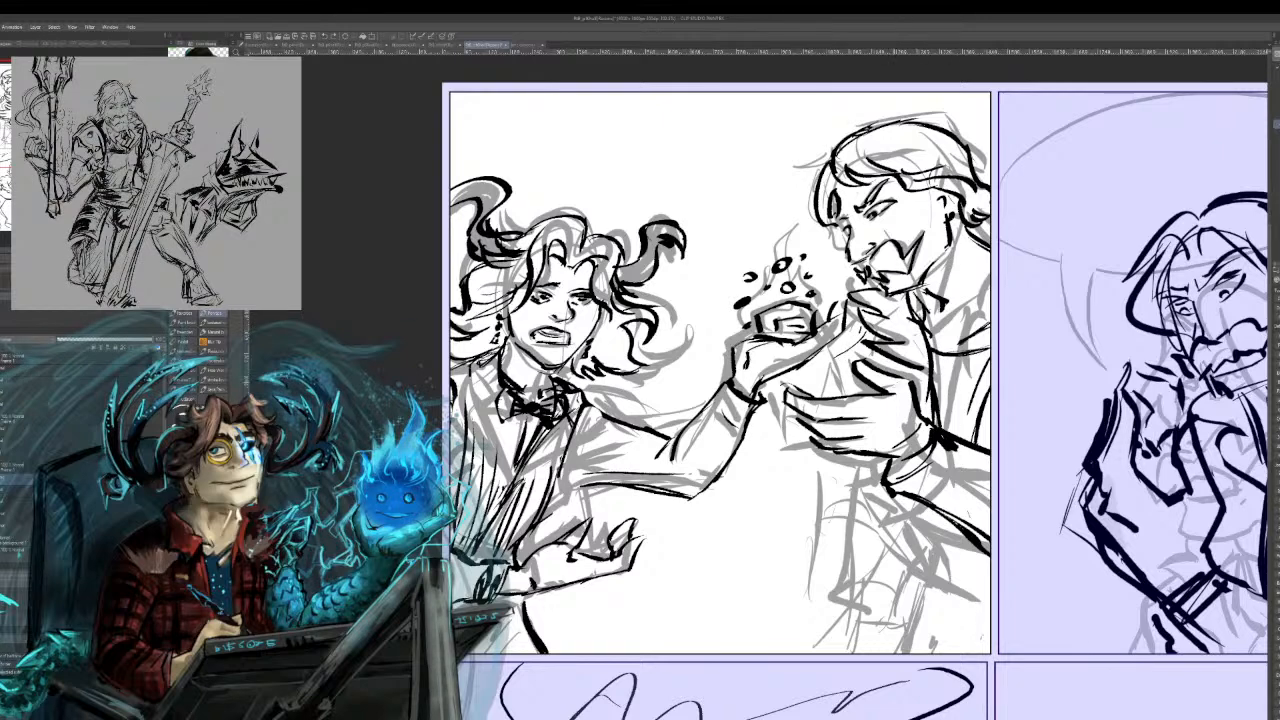
pyautogui.hotkey('ctrl', 'z')
pyautogui.moveTo(894, 513); pyautogui.dragTo(872, 586)
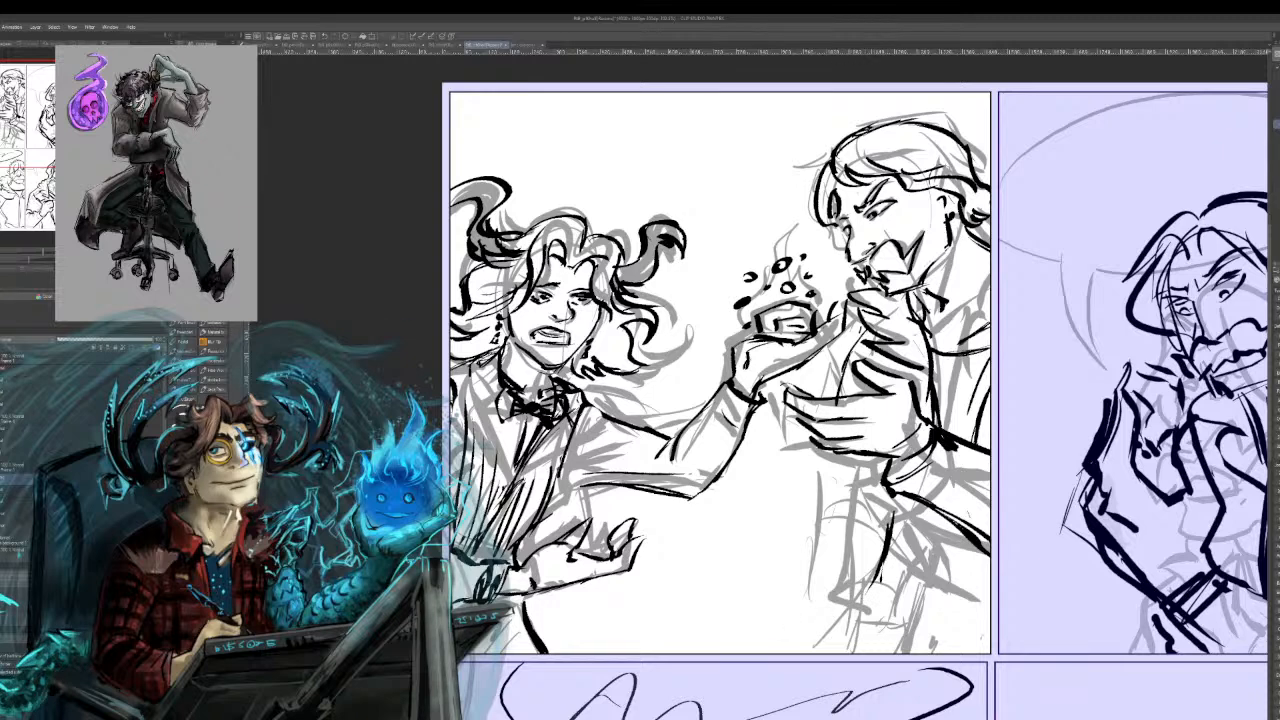
pyautogui.moveTo(900, 562)
pyautogui.mouseDown()
pyautogui.moveTo(880, 654)
pyautogui.moveTo(830, 650)
pyautogui.moveTo(850, 642)
pyautogui.mouseUp()
pyautogui.moveTo(824, 526); pyautogui.dragTo(814, 646)
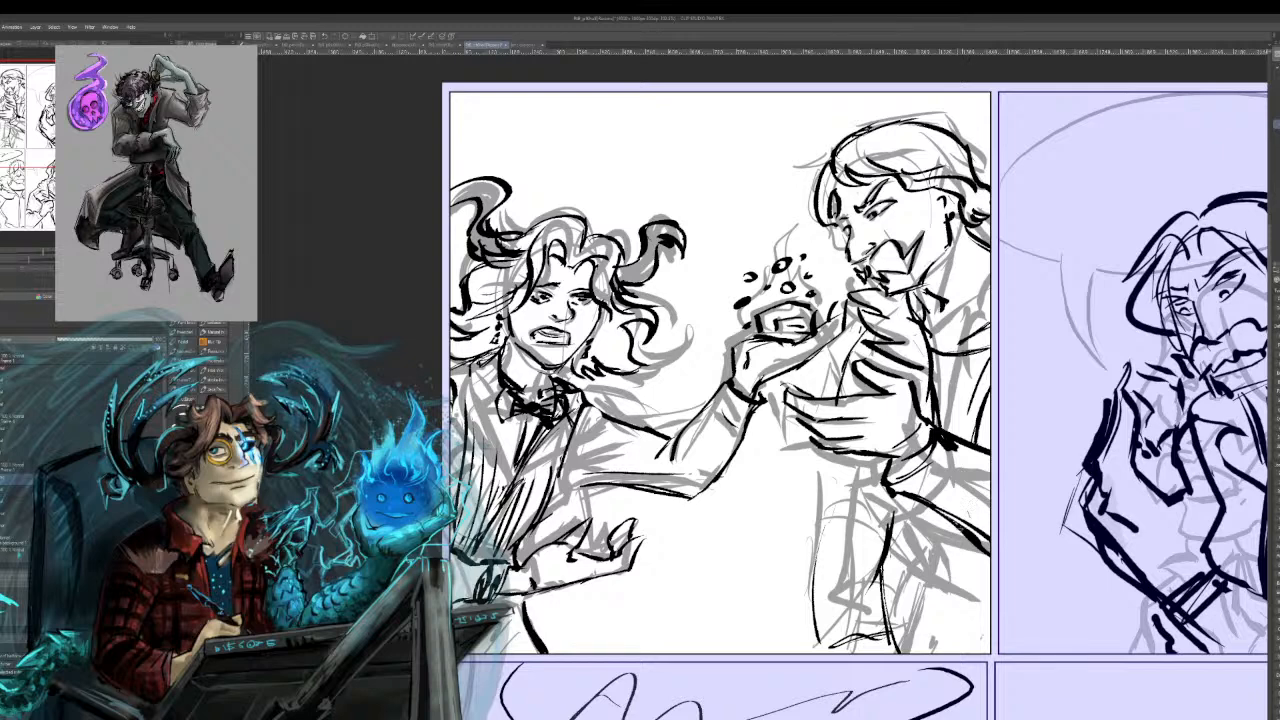
pyautogui.hotkey('ctrl', 'z')
pyautogui.hotkey('ctrl', 'z')
pyautogui.hotkey('ctrl', 'z')
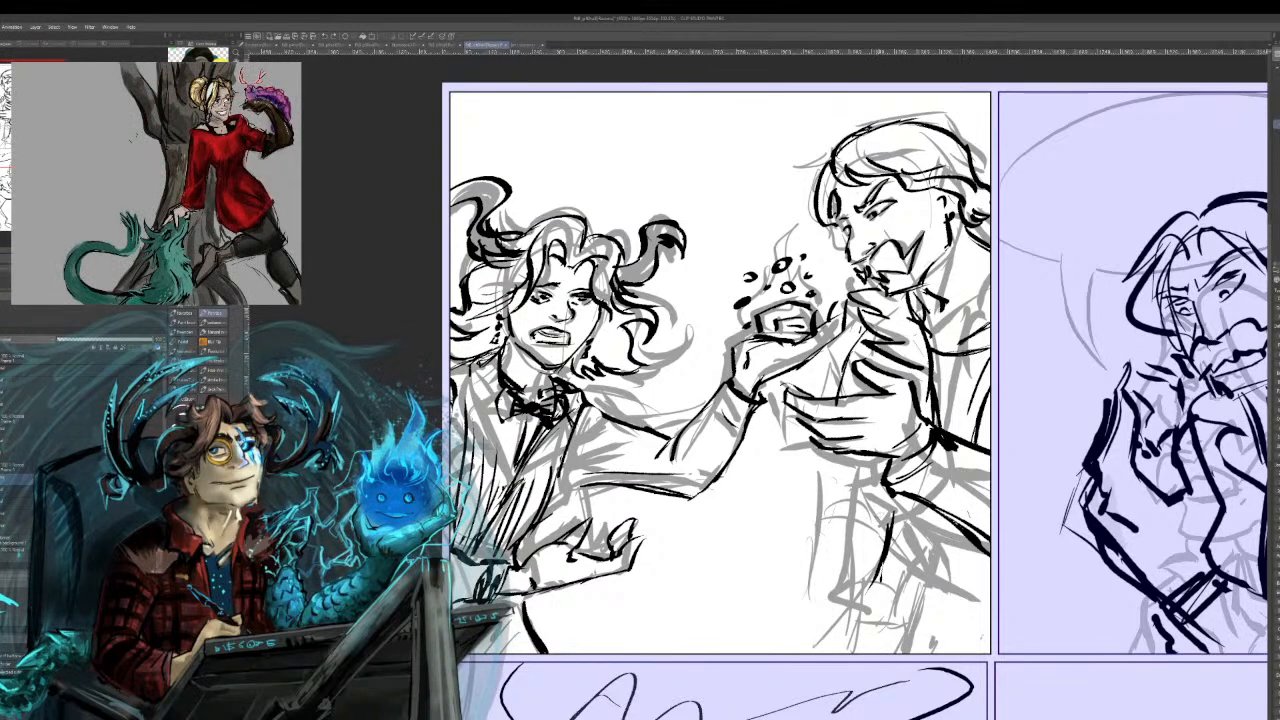
# Ink the bearded man's other arm, with its bent elbow and lower sleeve, beneath the raised hand.
pyautogui.moveTo(885, 486); pyautogui.dragTo(838, 510)
pyautogui.moveTo(826, 446)
pyautogui.mouseDown()
pyautogui.moveTo(776, 494)
pyautogui.moveTo(854, 572)
pyautogui.mouseUp()
pyautogui.moveTo(942, 576); pyautogui.dragTo(905, 628)
pyautogui.moveTo(933, 600)
pyautogui.mouseDown()
pyautogui.moveTo(940, 648)
pyautogui.moveTo(882, 622)
pyautogui.moveTo(777, 511)
pyautogui.moveTo(768, 493)
pyautogui.moveTo(812, 440)
pyautogui.mouseUp()
pyautogui.moveTo(771, 494); pyautogui.dragTo(802, 448)
pyautogui.moveTo(846, 340)
pyautogui.mouseDown()
pyautogui.moveTo(826, 396)
pyautogui.moveTo(830, 349)
pyautogui.mouseUp()
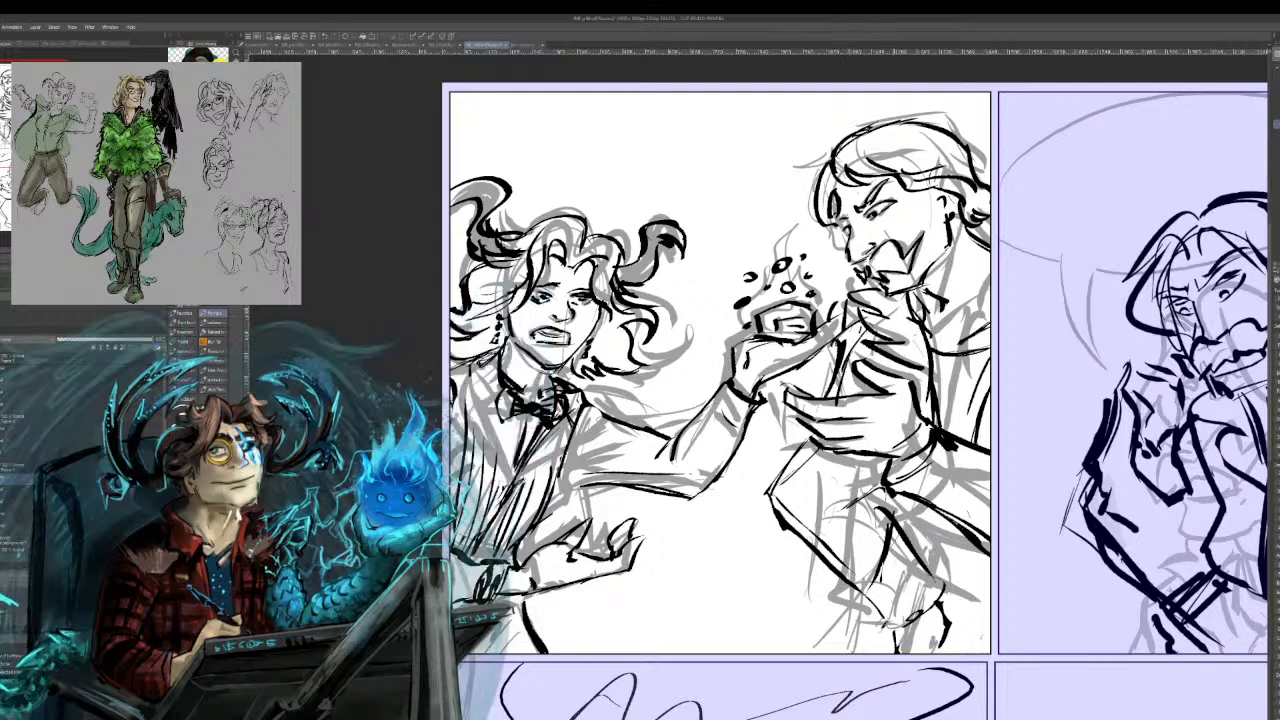
# Add fold and cuff details around the bearded man's crossed forearms and touch up his nose.
pyautogui.moveTo(836, 504)
pyautogui.mouseDown()
pyautogui.moveTo(860, 496)
pyautogui.moveTo(894, 534)
pyautogui.moveTo(878, 501)
pyautogui.mouseUp()
pyautogui.moveTo(886, 500); pyautogui.dragTo(876, 578)
pyautogui.moveTo(906, 532)
pyautogui.mouseDown()
pyautogui.moveTo(884, 544)
pyautogui.moveTo(916, 562)
pyautogui.moveTo(912, 518)
pyautogui.moveTo(908, 558)
pyautogui.moveTo(938, 604)
pyautogui.moveTo(906, 618)
pyautogui.mouseUp()
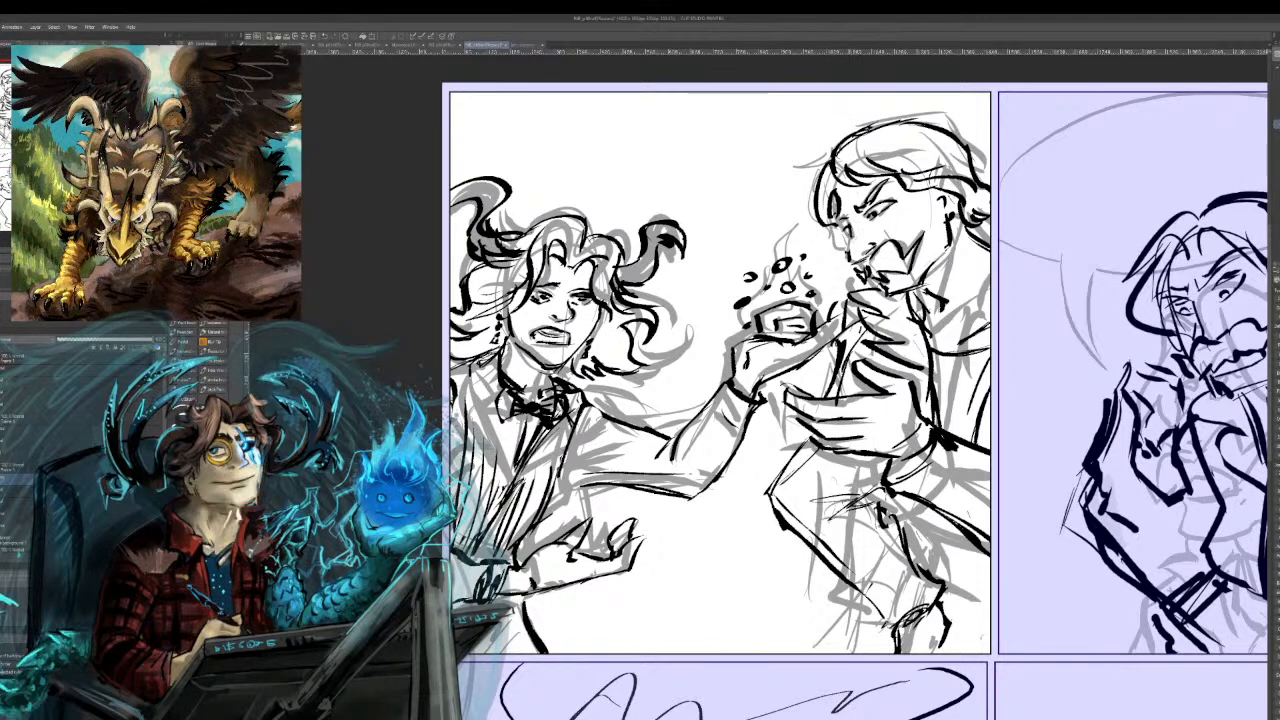
pyautogui.moveTo(851, 236); pyautogui.dragTo(854, 260)
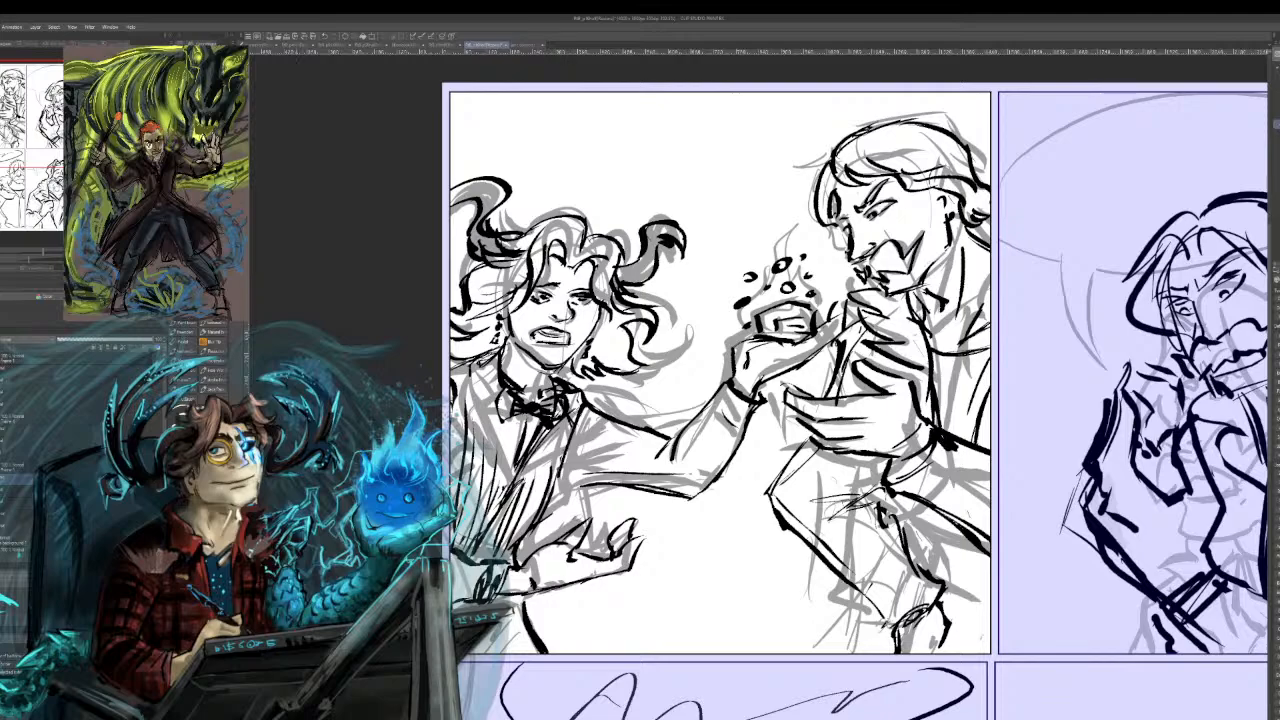
# Switch to the second panel's layer, with the moustached man raising his hand, for drawing.
pyautogui.moveTo(760, 384); pyautogui.dragTo(636, 392)
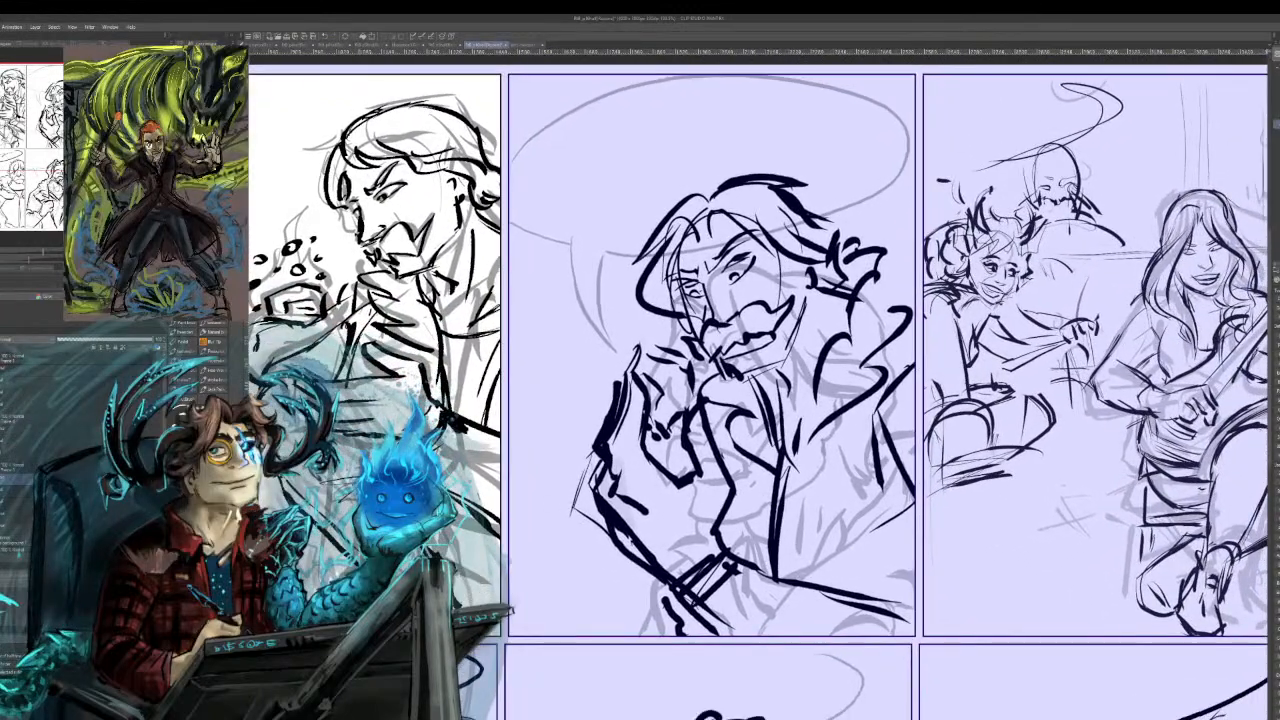
pyautogui.click(76, 434)
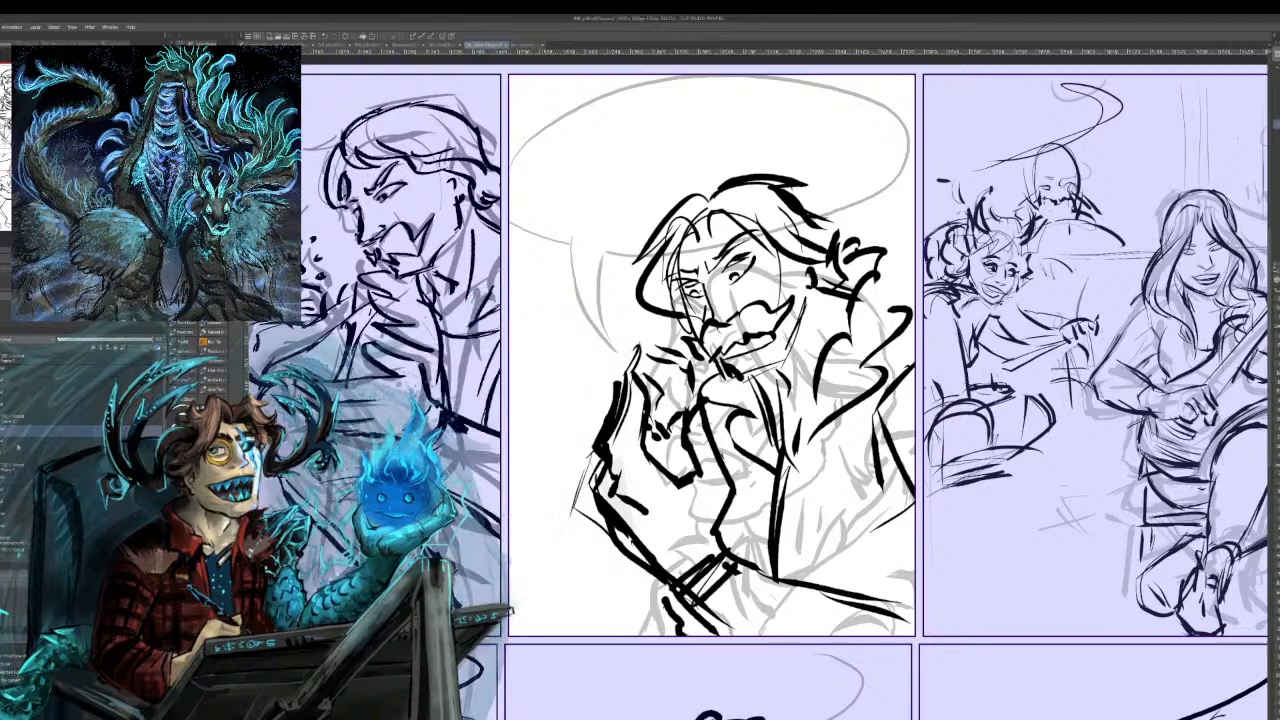
# Remove the old grey underdrawing from the second panel and fade the moustached man's black sketch to grey.
pyautogui.press('Delete')
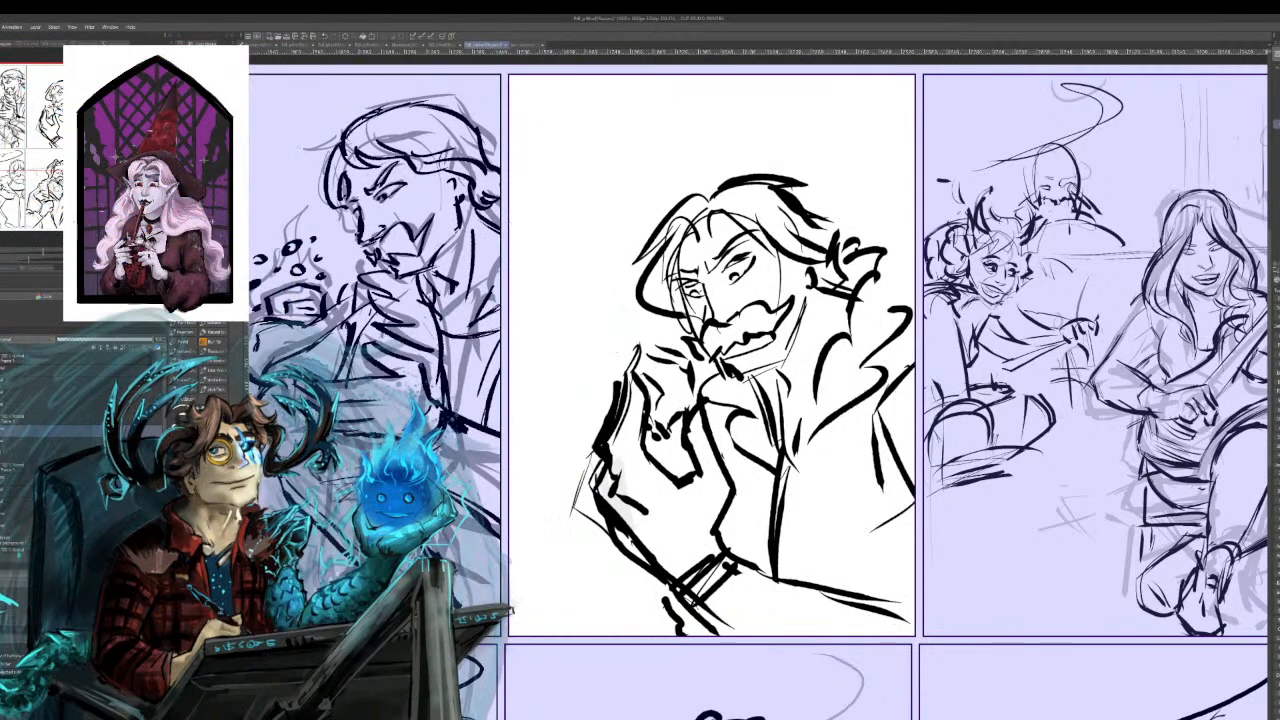
pyautogui.click(99, 340)
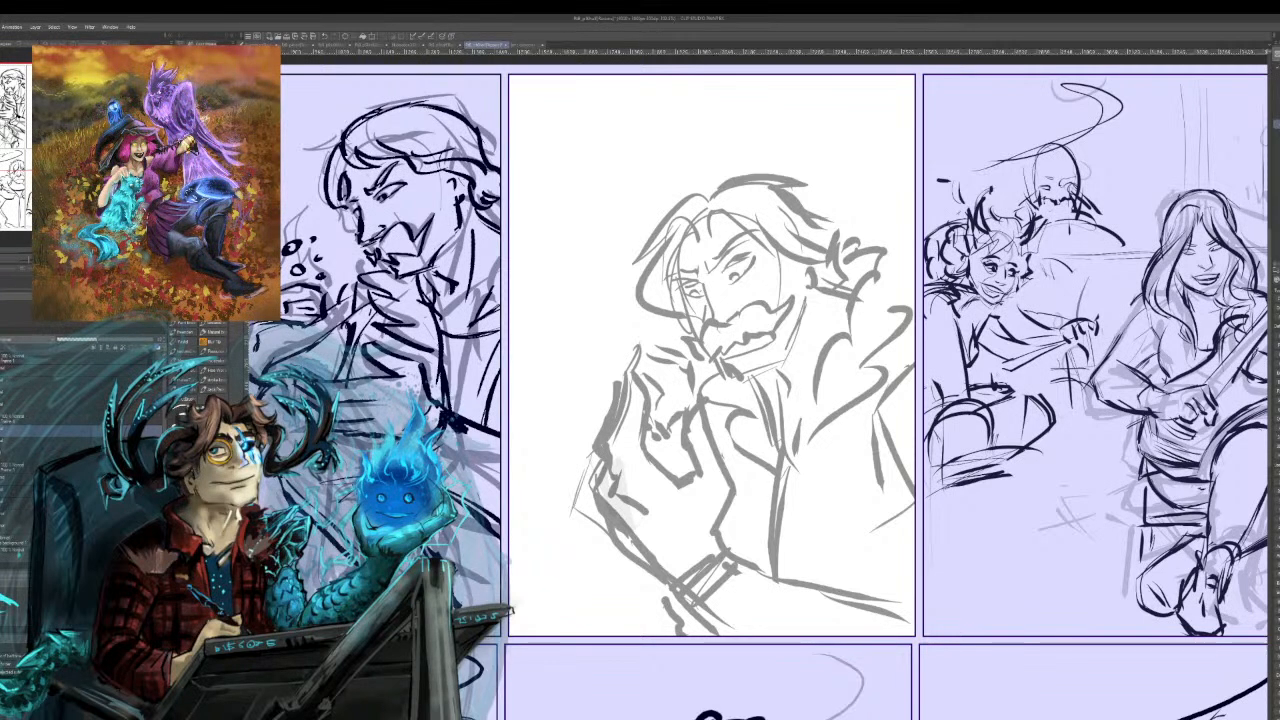
pyautogui.moveTo(712, 355); pyautogui.dragTo(618, 349)
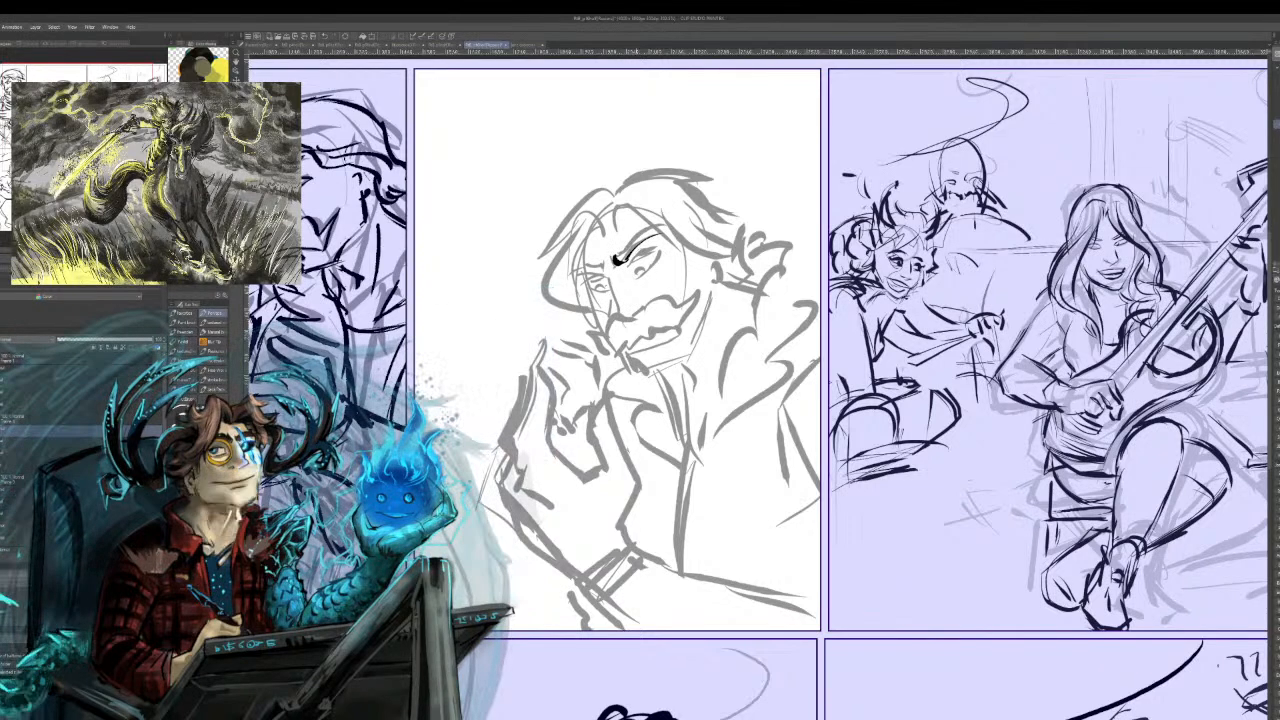
# Ink both of the moustached man's furrowed eyebrows over the grey sketch in the second panel.
pyautogui.moveTo(617, 257); pyautogui.dragTo(665, 231)
pyautogui.moveTo(602, 264); pyautogui.dragTo(577, 271)
pyautogui.moveTo(588, 266); pyautogui.dragTo(573, 277)
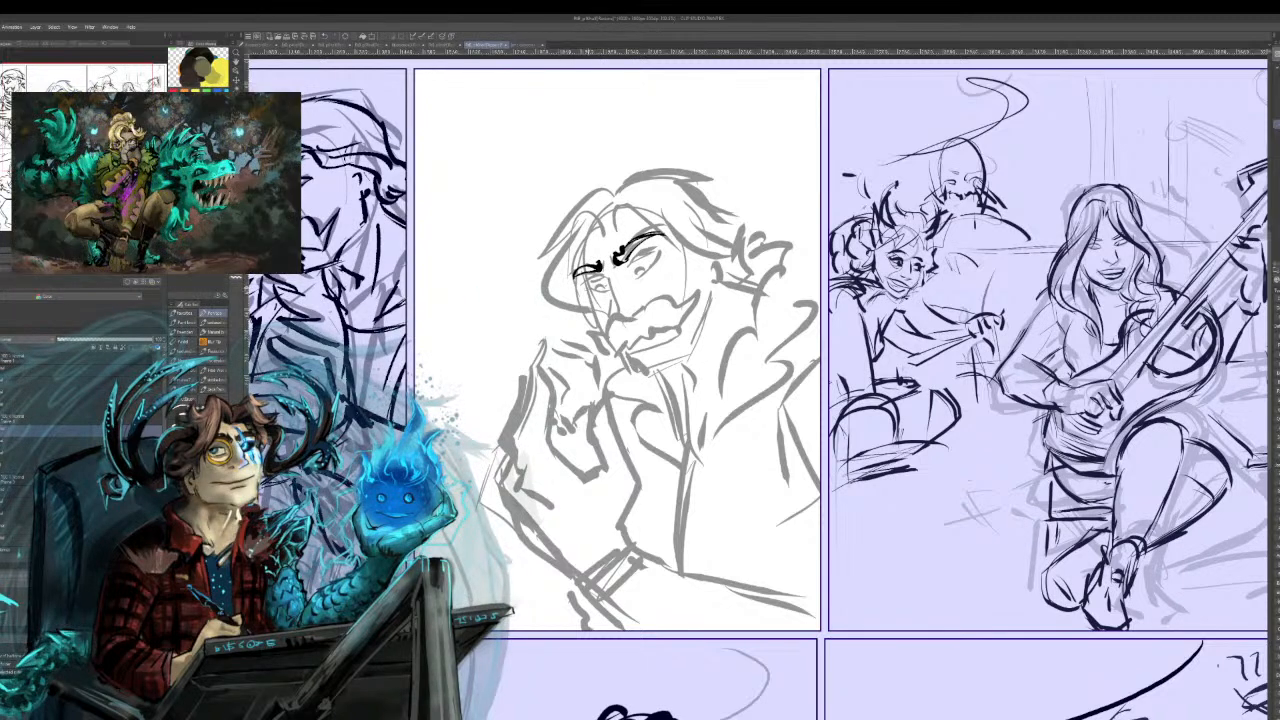
pyautogui.hotkey('ctrl', 'z')
pyautogui.hotkey('ctrl', 'z')
pyautogui.hotkey('ctrl', '+')
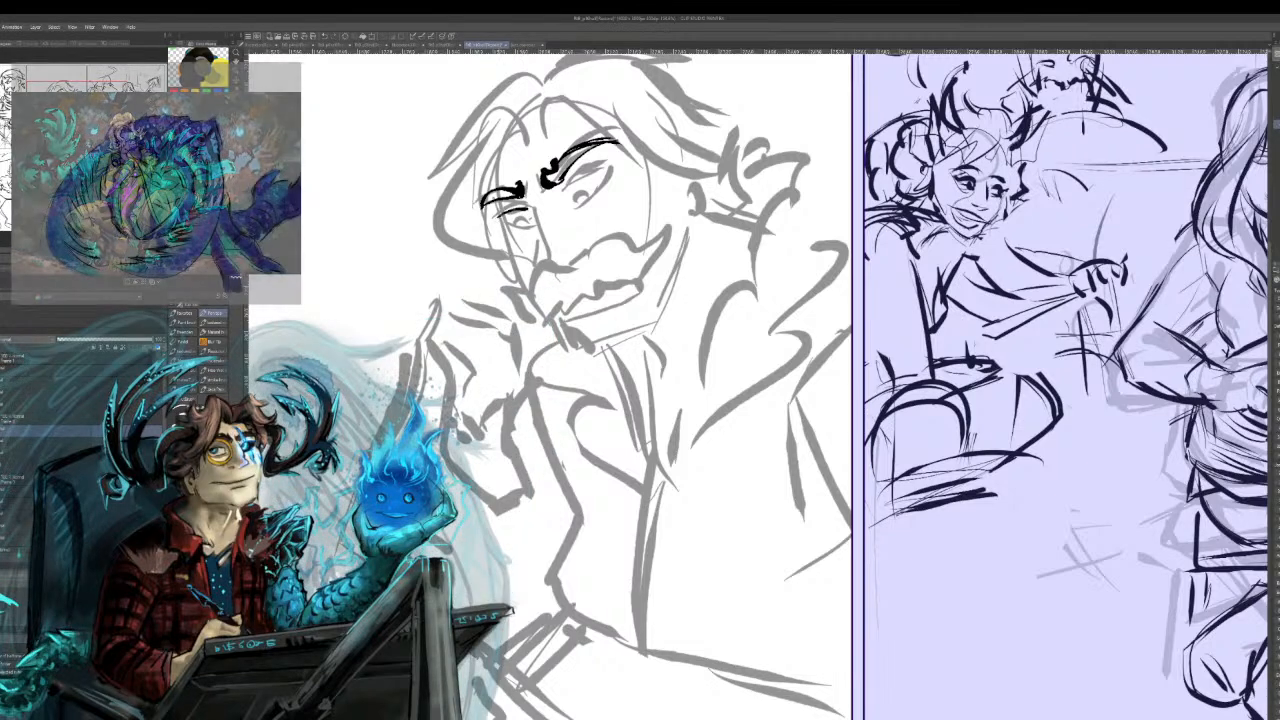
# Ink the moustached man's narrowed eyes, with their upper lids, pupils and outer corners.
pyautogui.moveTo(564, 189)
pyautogui.mouseDown()
pyautogui.moveTo(606, 170)
pyautogui.moveTo(566, 187)
pyautogui.mouseUp()
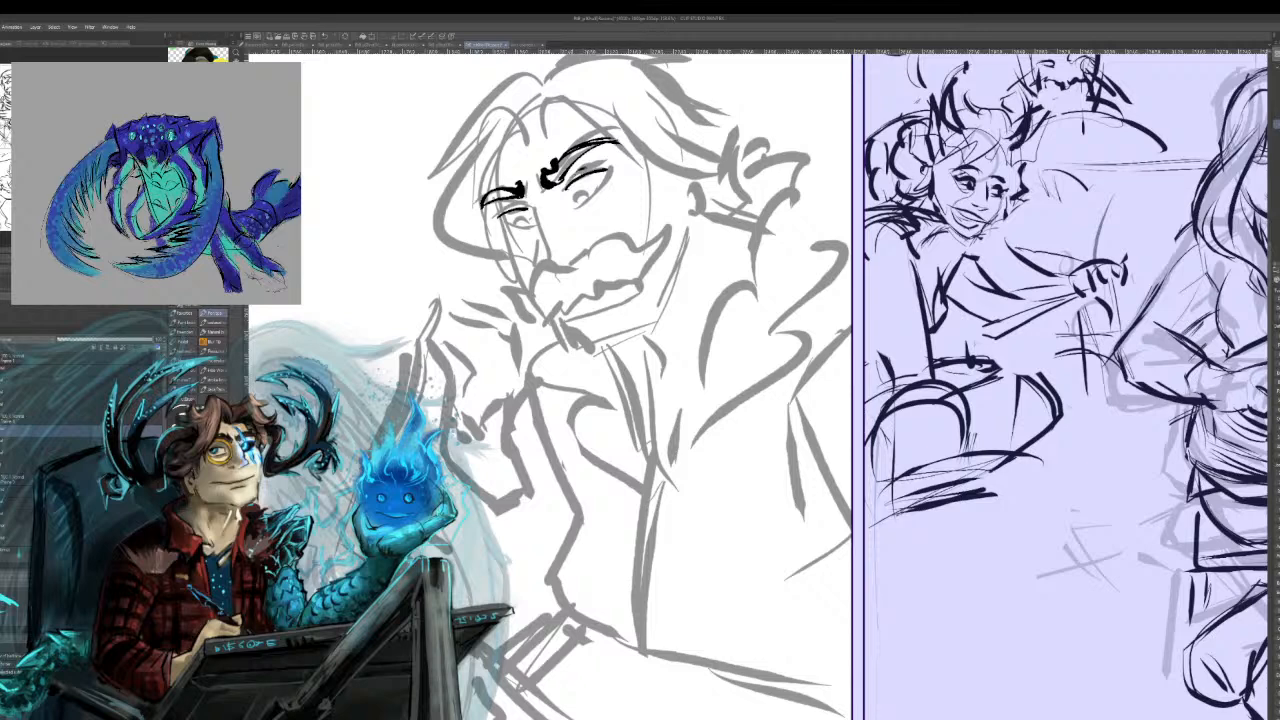
pyautogui.moveTo(576, 204); pyautogui.dragTo(605, 189)
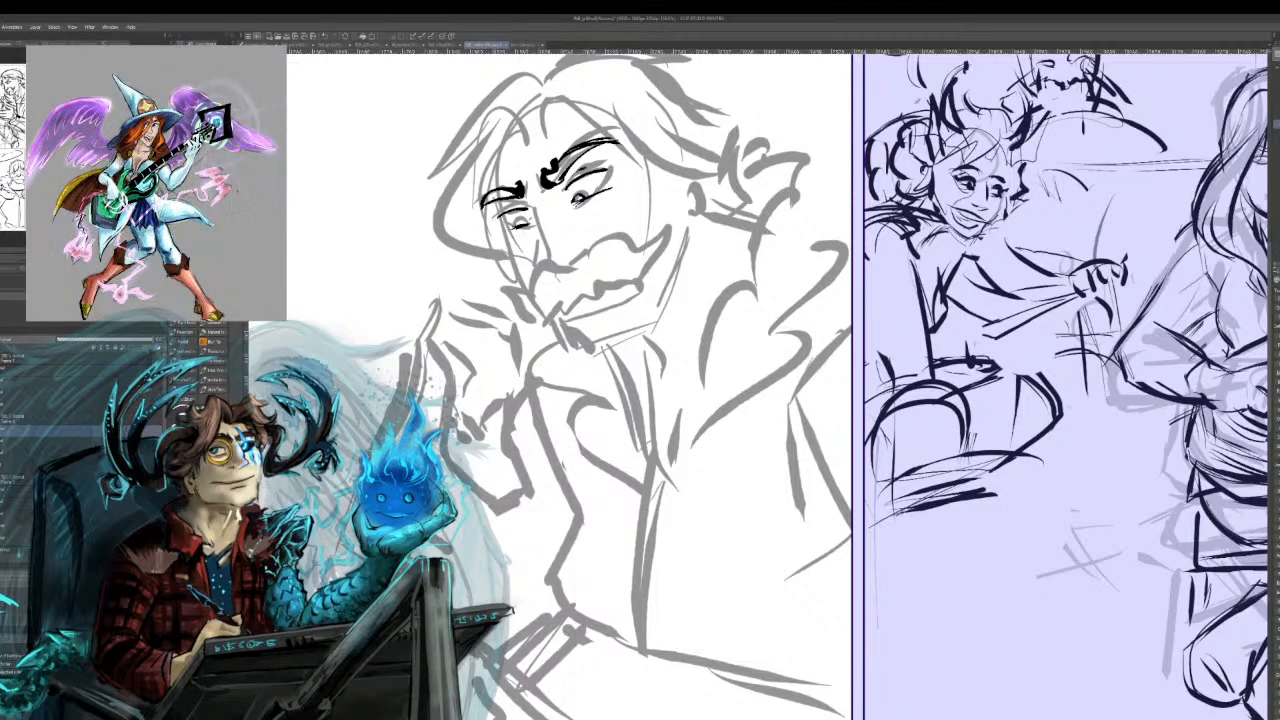
pyautogui.moveTo(490, 227); pyautogui.dragTo(510, 220)
pyautogui.moveTo(611, 170); pyautogui.dragTo(598, 192)
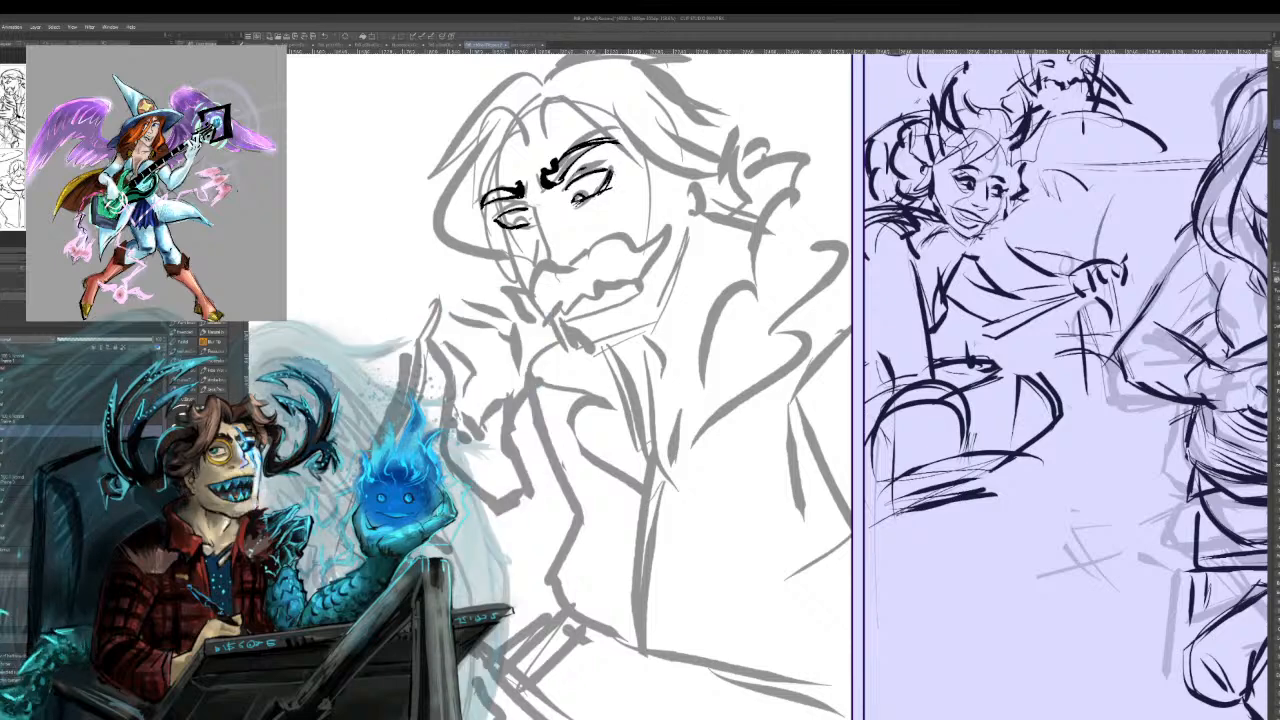
# Ink the moustached man's nose, moustache and open mouth, and outline his cheek, chin and jaw.
pyautogui.moveTo(537, 232)
pyautogui.mouseDown()
pyautogui.moveTo(570, 272)
pyautogui.moveTo(632, 246)
pyautogui.moveTo(631, 267)
pyautogui.moveTo(669, 228)
pyautogui.mouseUp()
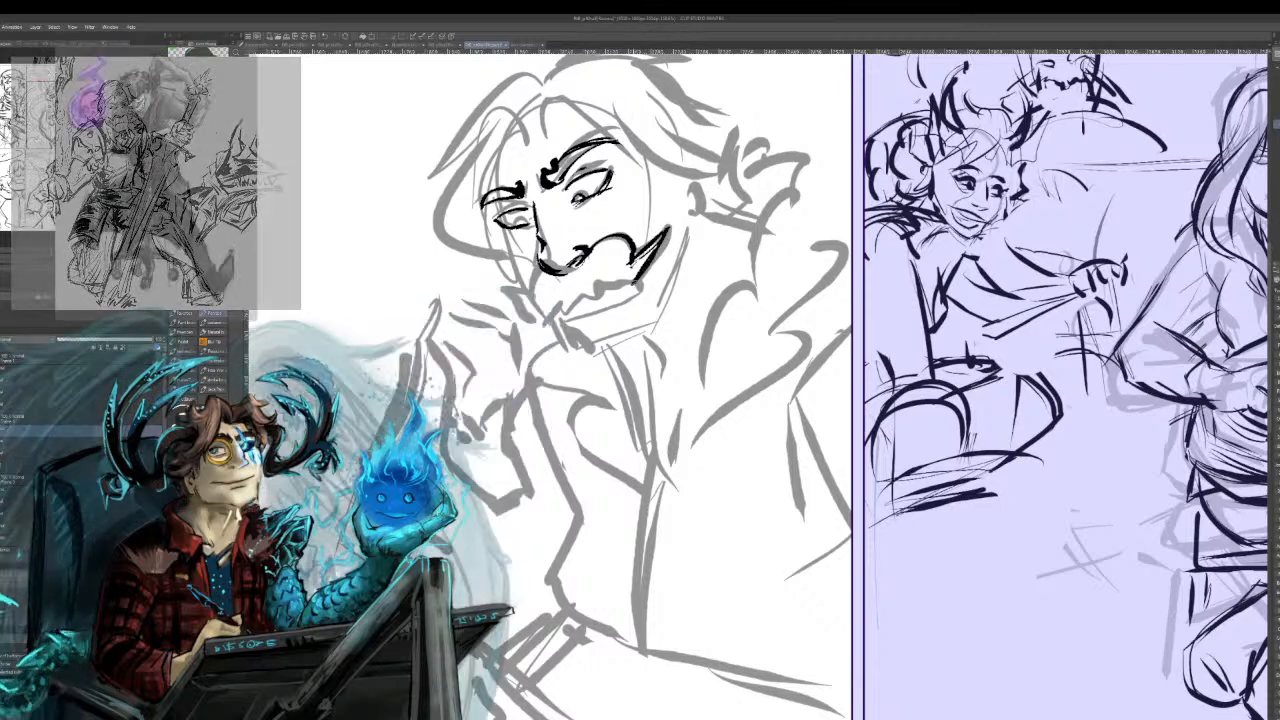
pyautogui.moveTo(598, 294); pyautogui.dragTo(538, 322)
pyautogui.moveTo(536, 264)
pyautogui.mouseDown()
pyautogui.moveTo(517, 296)
pyautogui.moveTo(518, 278)
pyautogui.moveTo(522, 298)
pyautogui.moveTo(592, 355)
pyautogui.moveTo(640, 340)
pyautogui.moveTo(654, 304)
pyautogui.moveTo(678, 290)
pyautogui.moveTo(688, 236)
pyautogui.mouseUp()
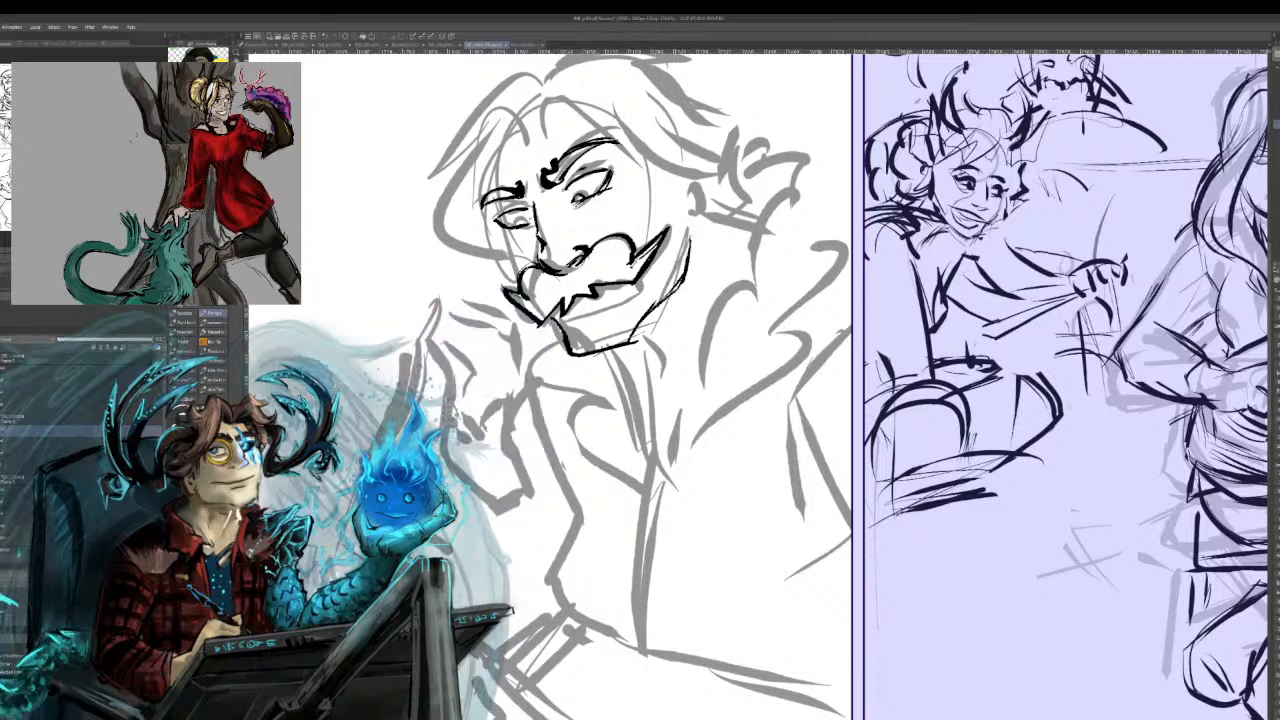
pyautogui.moveTo(654, 308); pyautogui.dragTo(684, 280)
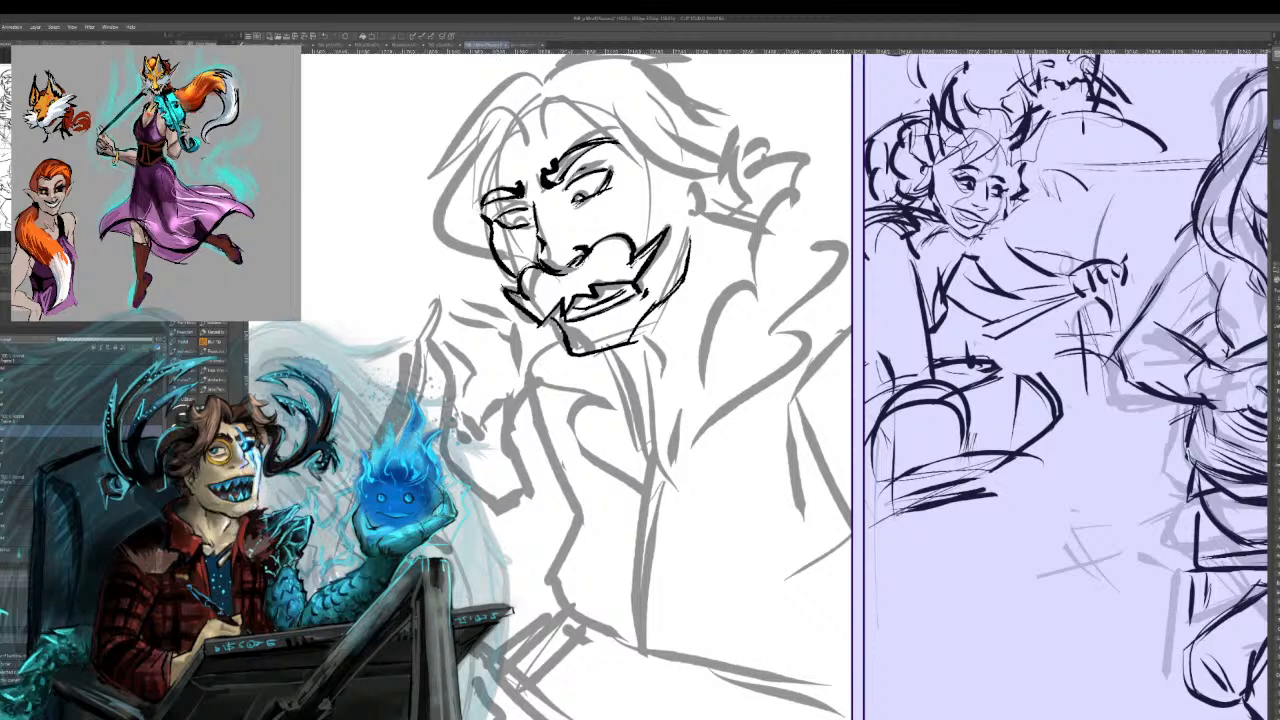
pyautogui.moveTo(524, 140)
pyautogui.mouseDown()
pyautogui.moveTo(513, 123)
pyautogui.moveTo(430, 166)
pyautogui.moveTo(563, 91)
pyautogui.mouseUp()
pyautogui.hotkey('ctrl', 'z')
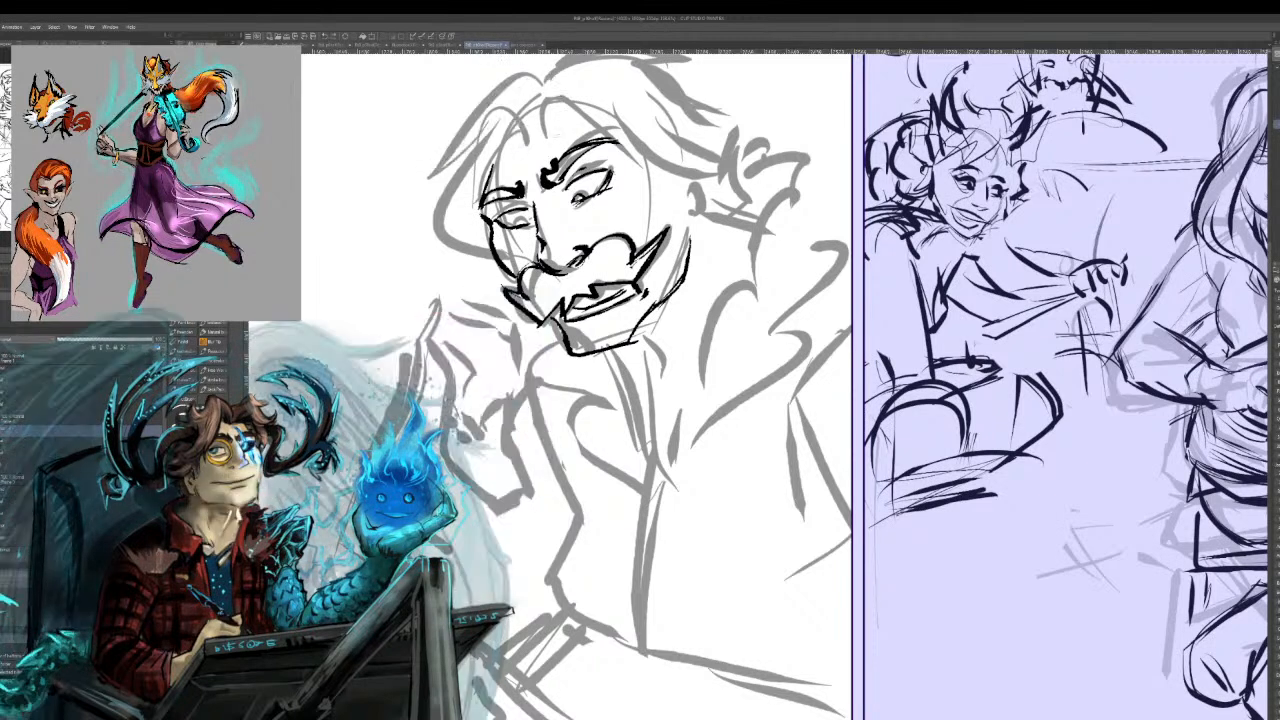
pyautogui.moveTo(433, 177)
pyautogui.mouseDown()
pyautogui.moveTo(494, 130)
pyautogui.moveTo(476, 130)
pyautogui.moveTo(489, 102)
pyautogui.mouseUp()
pyautogui.hotkey('ctrl', 'z')
pyautogui.hotkey('ctrl', 'z')
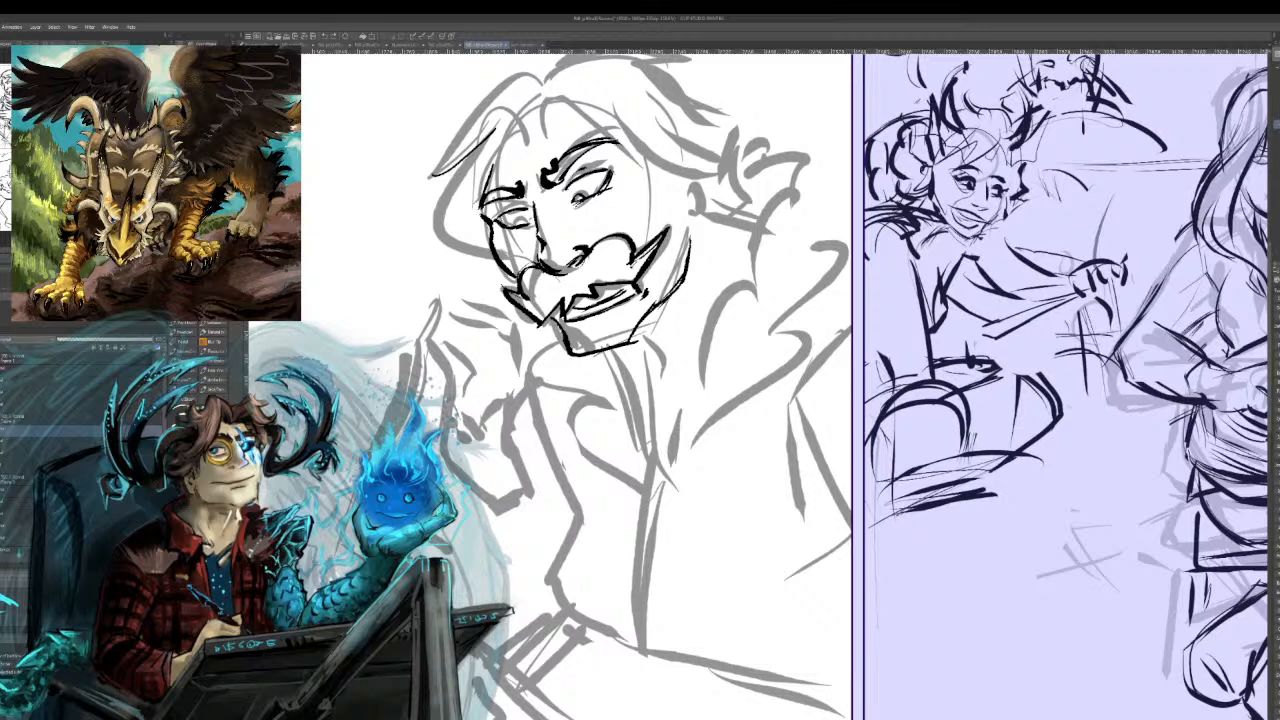
pyautogui.moveTo(422, 176)
pyautogui.mouseDown()
pyautogui.moveTo(492, 94)
pyautogui.moveTo(546, 82)
pyautogui.mouseUp()
pyautogui.hotkey('ctrl', 'z')
# Ink the hair outline from the parting down past the far side of the forehead, with the lock hanging beside the cheek.
pyautogui.moveTo(428, 178)
pyautogui.mouseDown()
pyautogui.moveTo(489, 98)
pyautogui.moveTo(538, 86)
pyautogui.mouseUp()
pyautogui.moveTo(468, 114); pyautogui.dragTo(530, 86)
pyautogui.moveTo(477, 147)
pyautogui.mouseDown()
pyautogui.moveTo(451, 234)
pyautogui.moveTo(470, 192)
pyautogui.moveTo(468, 244)
pyautogui.mouseUp()
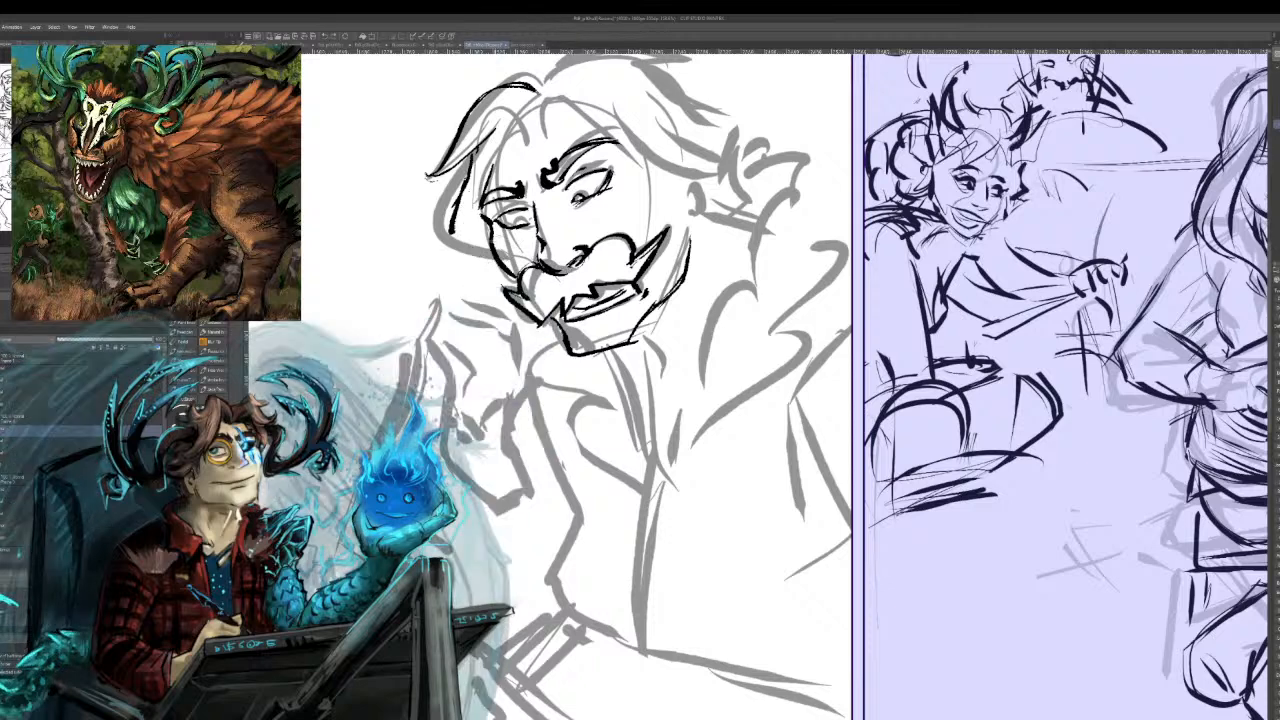
pyautogui.hotkey('ctrl', 'z')
pyautogui.hotkey('ctrl', 'z')
pyautogui.hotkey('ctrl', 'z')
pyautogui.moveTo(476, 151); pyautogui.dragTo(439, 219)
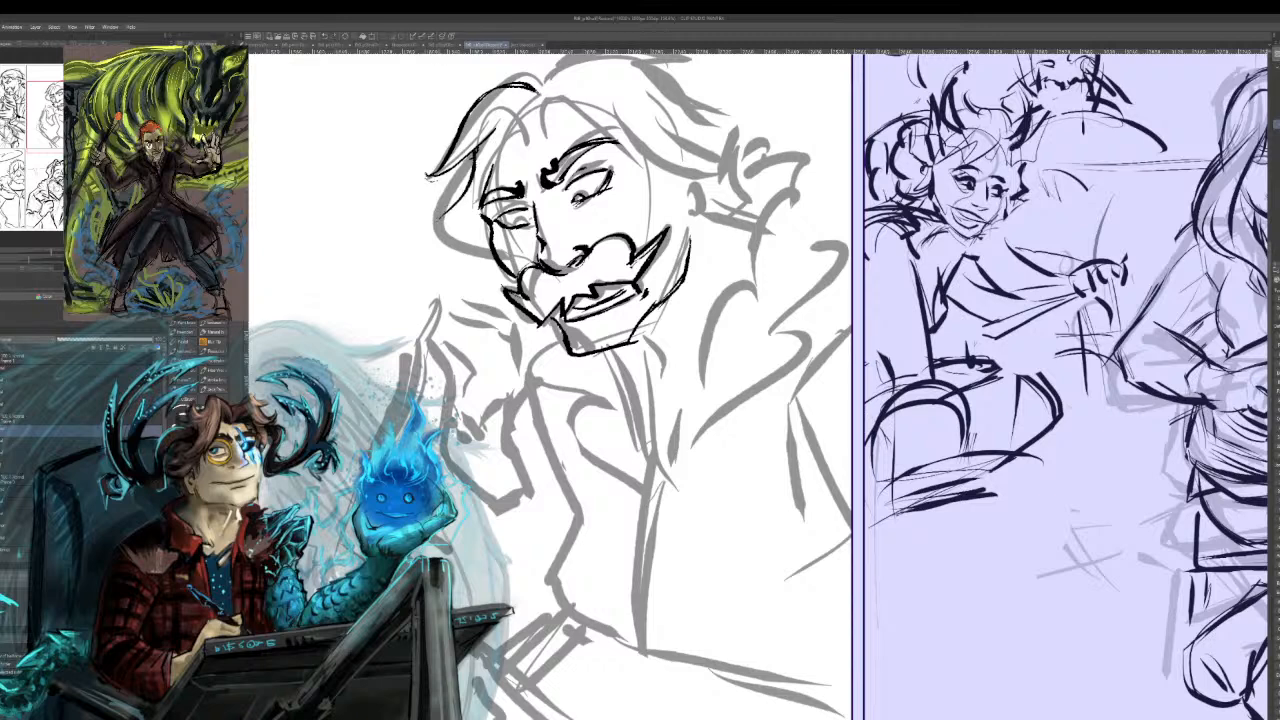
pyautogui.hotkey('ctrl', 'z')
pyautogui.moveTo(470, 160)
pyautogui.mouseDown()
pyautogui.moveTo(458, 204)
pyautogui.moveTo(433, 221)
pyautogui.mouseUp()
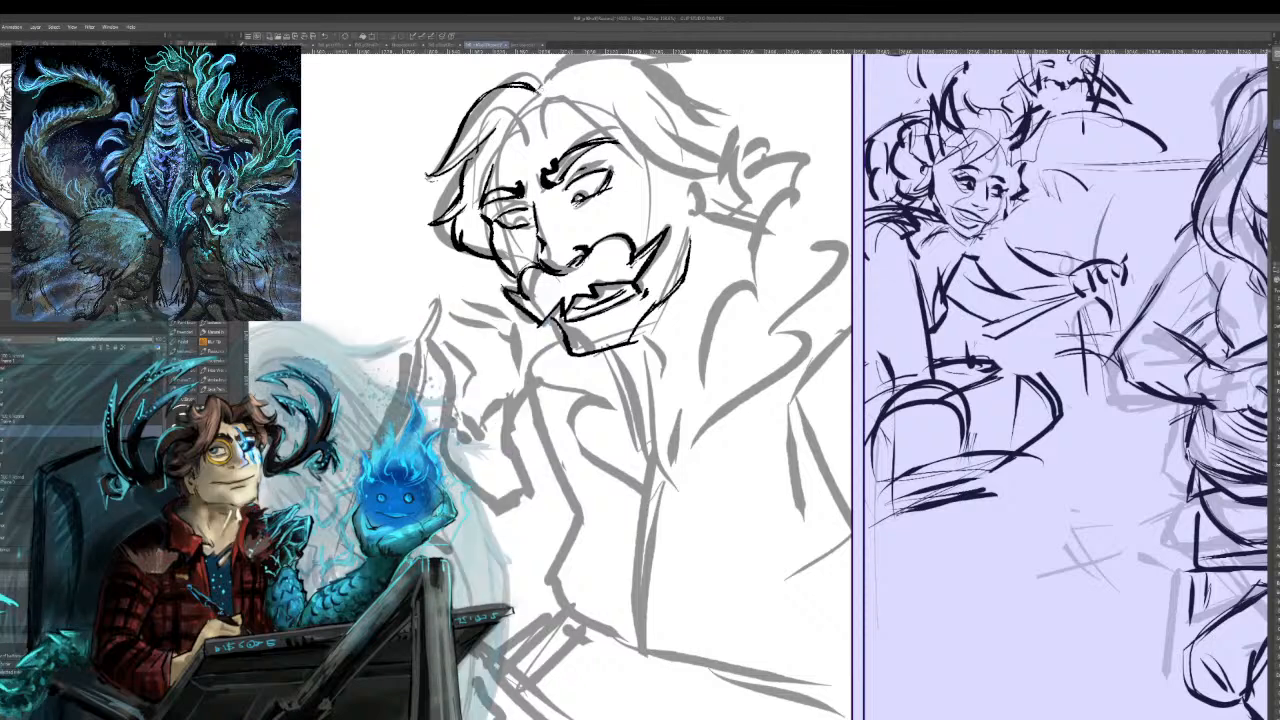
# Ink the strand sweeping from the parting across the brow and the crown of the hair with its flicked ends.
pyautogui.moveTo(540, 92)
pyautogui.mouseDown()
pyautogui.moveTo(552, 126)
pyautogui.moveTo(604, 142)
pyautogui.mouseUp()
pyautogui.moveTo(596, 134); pyautogui.dragTo(654, 186)
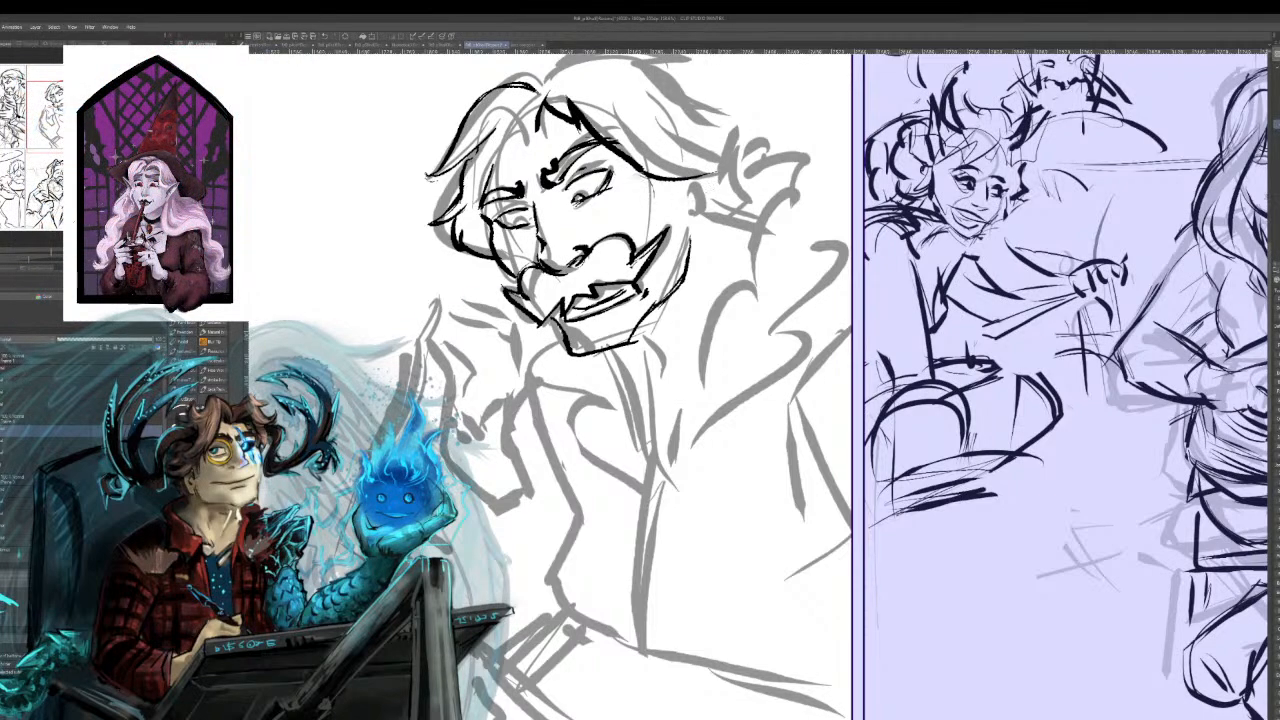
pyautogui.moveTo(390, 102); pyautogui.dragTo(405, 242)
pyautogui.moveTo(596, 195); pyautogui.dragTo(636, 189)
pyautogui.moveTo(553, 236)
pyautogui.mouseDown()
pyautogui.moveTo(692, 205)
pyautogui.moveTo(726, 212)
pyautogui.moveTo(756, 252)
pyautogui.moveTo(740, 270)
pyautogui.mouseUp()
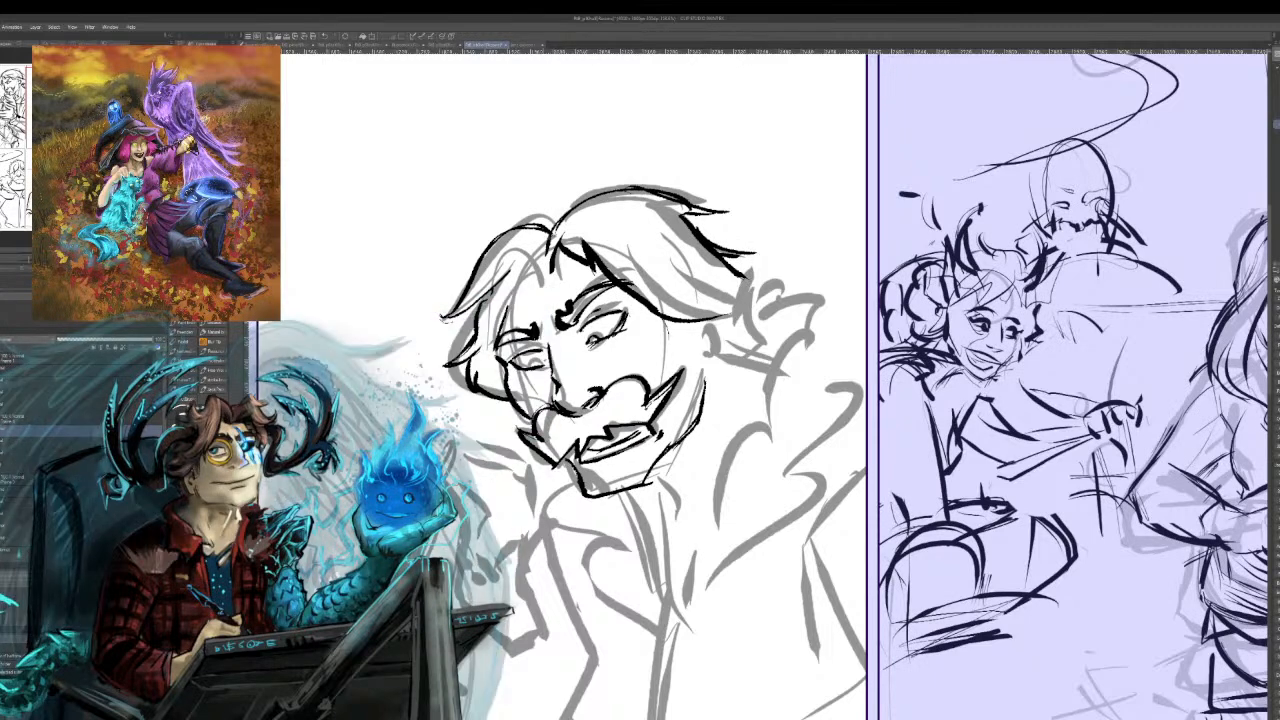
# Rework the small forelocks at the parting and reinforce the hair outline on the far side of the forehead.
pyautogui.moveTo(510, 264)
pyautogui.mouseDown()
pyautogui.moveTo(572, 204)
pyautogui.moveTo(516, 270)
pyautogui.moveTo(588, 216)
pyautogui.moveTo(576, 236)
pyautogui.mouseUp()
pyautogui.press('e')
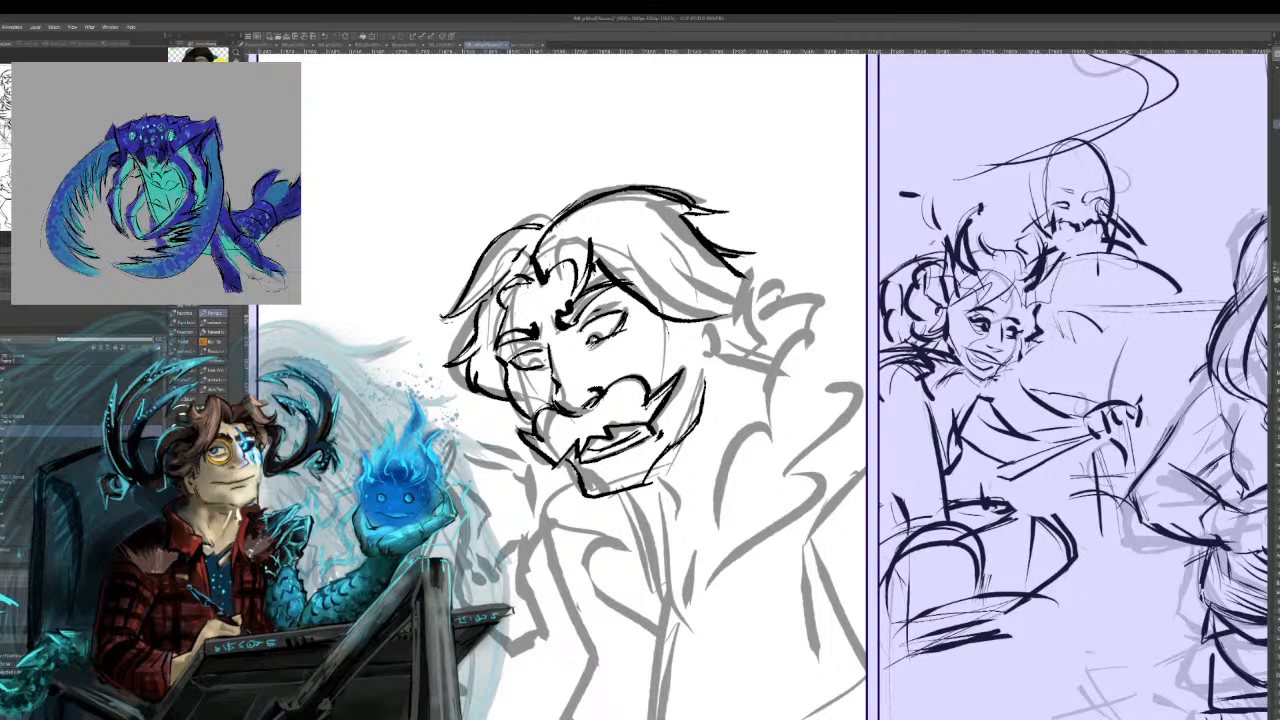
pyautogui.hotkey('ctrl', 'z')
pyautogui.moveTo(530, 280); pyautogui.dragTo(512, 264)
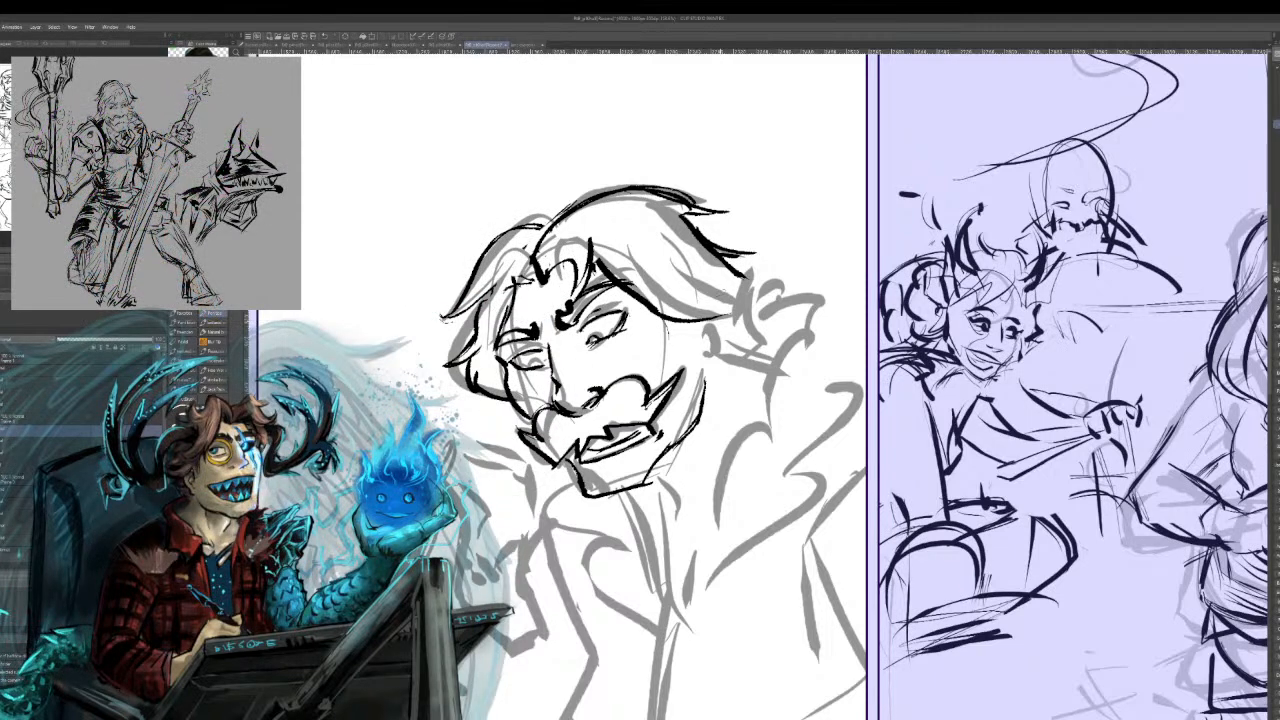
pyautogui.moveTo(516, 281)
pyautogui.mouseDown()
pyautogui.moveTo(550, 292)
pyautogui.moveTo(498, 344)
pyautogui.mouseUp()
pyautogui.moveTo(470, 290)
pyautogui.mouseDown()
pyautogui.moveTo(514, 228)
pyautogui.moveTo(572, 207)
pyautogui.mouseUp()
pyautogui.moveTo(506, 232); pyautogui.dragTo(524, 218)
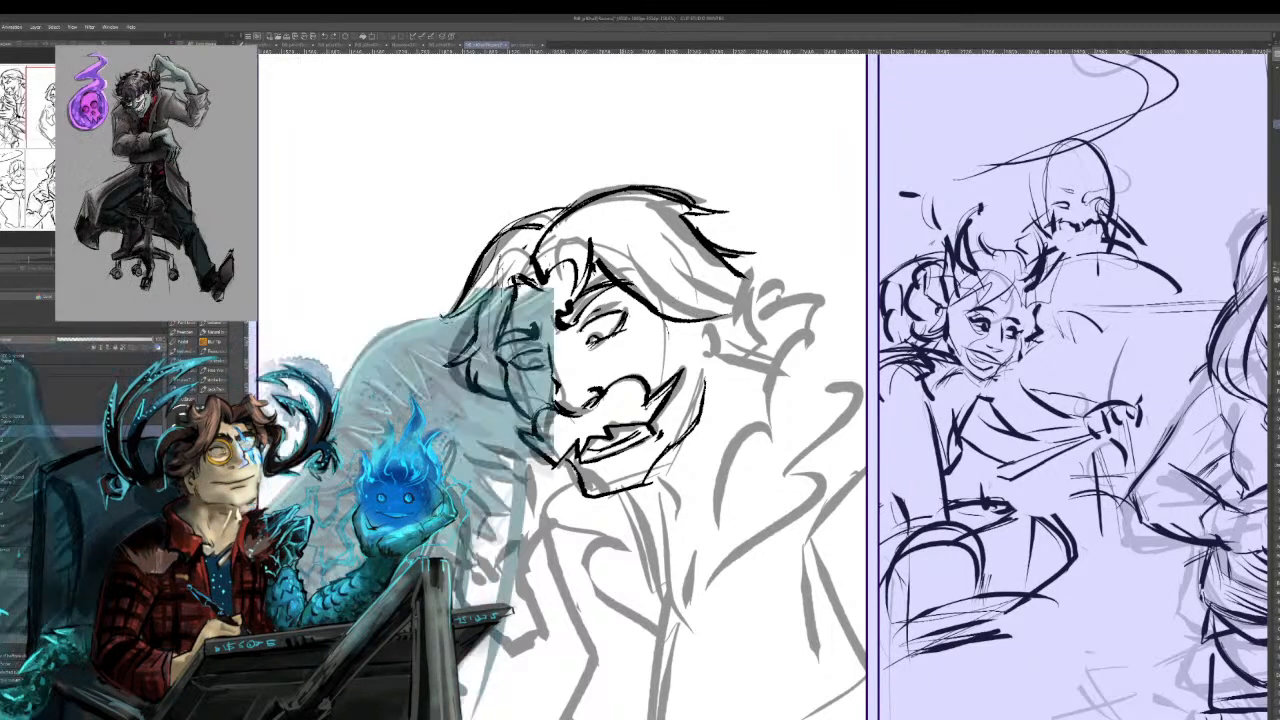
# Ink the hair beside the moustached man's temple and ear, including the pointed locks at his nape.
pyautogui.moveTo(654, 312)
pyautogui.mouseDown()
pyautogui.moveTo(666, 338)
pyautogui.moveTo(678, 290)
pyautogui.moveTo(664, 352)
pyautogui.mouseUp()
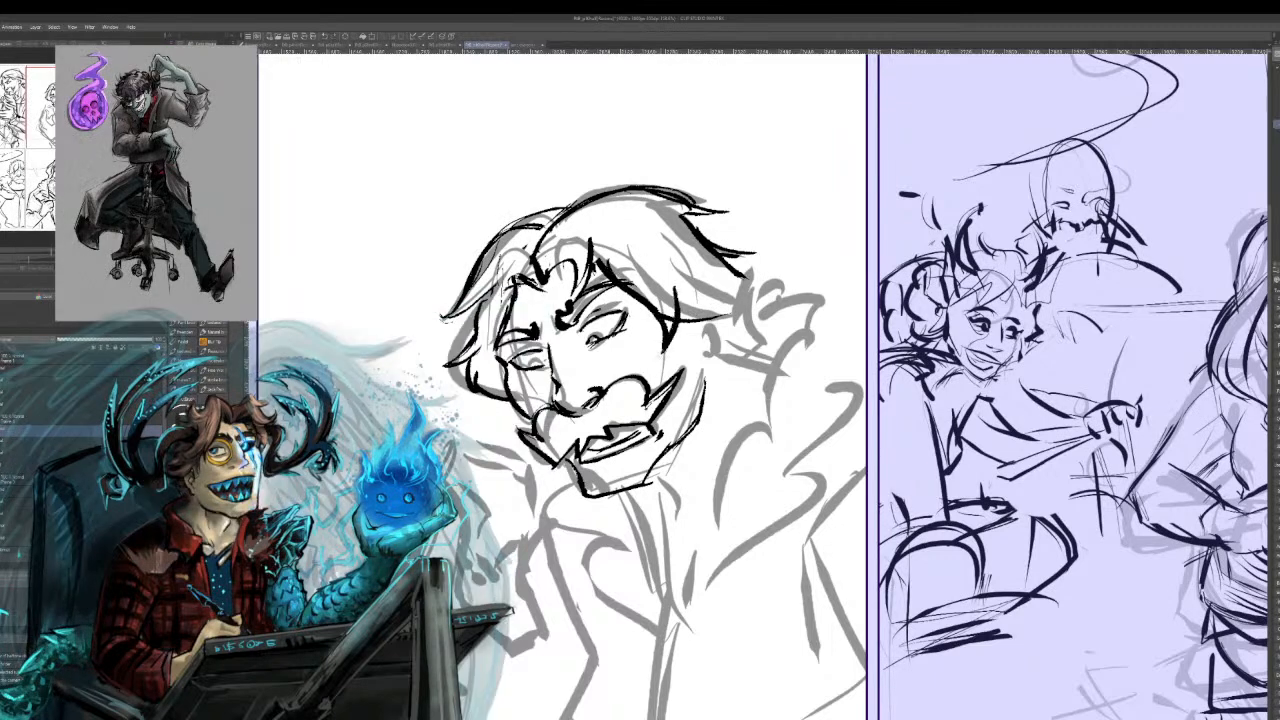
pyautogui.moveTo(726, 270)
pyautogui.mouseDown()
pyautogui.moveTo(742, 290)
pyautogui.moveTo(732, 342)
pyautogui.mouseUp()
pyautogui.moveTo(750, 294)
pyautogui.mouseDown()
pyautogui.moveTo(736, 346)
pyautogui.moveTo(704, 365)
pyautogui.moveTo(778, 379)
pyautogui.mouseUp()
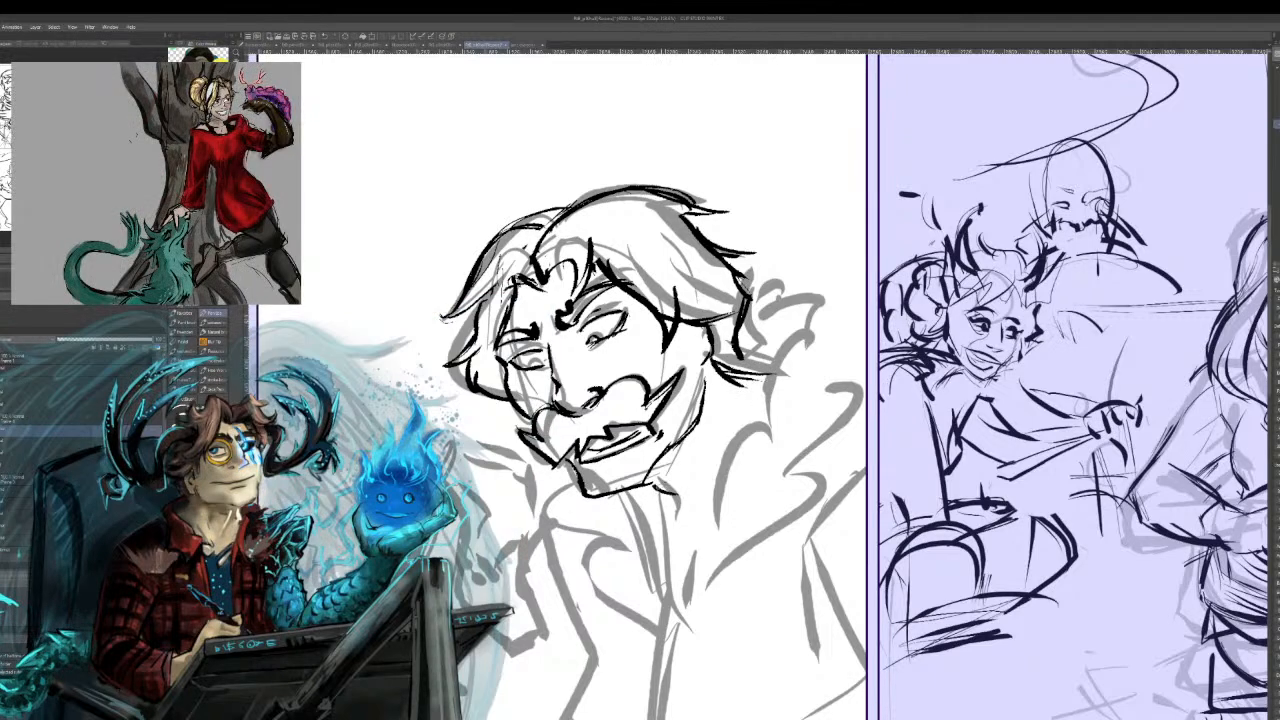
# Add short crossing strokes beneath the jaw and inner strands to the hair above the ear.
pyautogui.moveTo(664, 486); pyautogui.dragTo(692, 485)
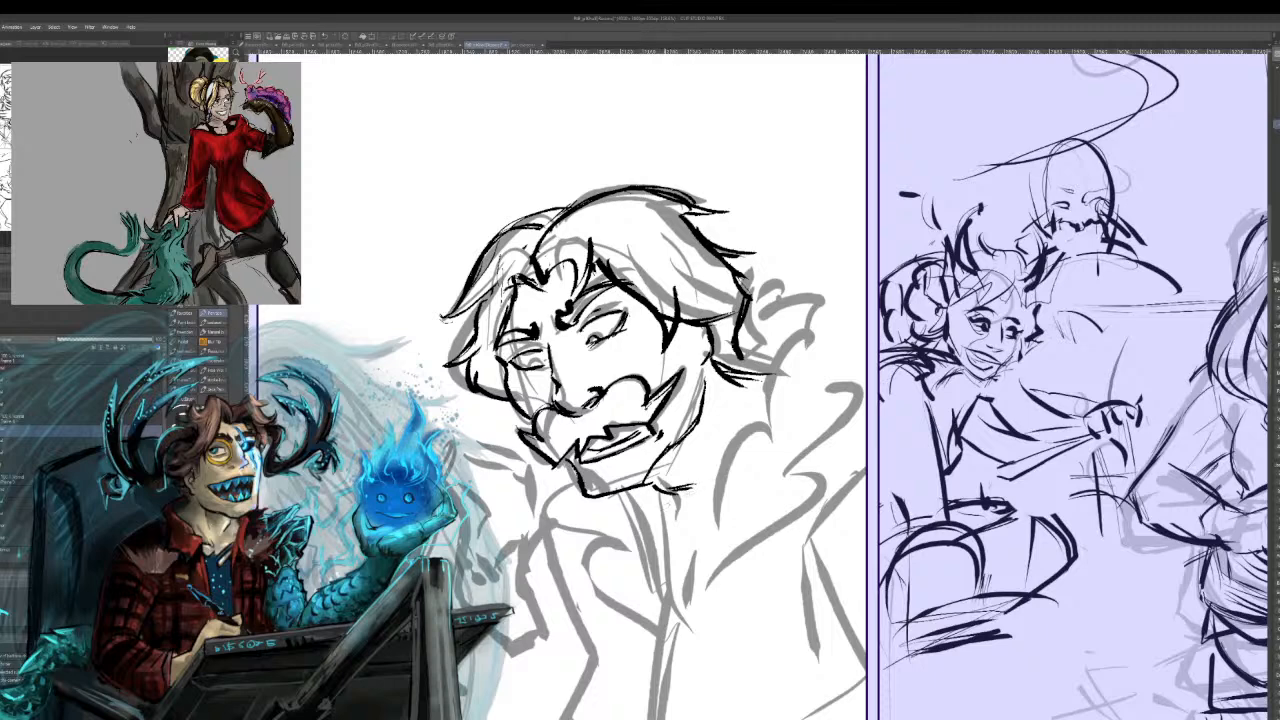
pyautogui.moveTo(646, 488)
pyautogui.mouseDown()
pyautogui.moveTo(668, 508)
pyautogui.moveTo(644, 520)
pyautogui.mouseUp()
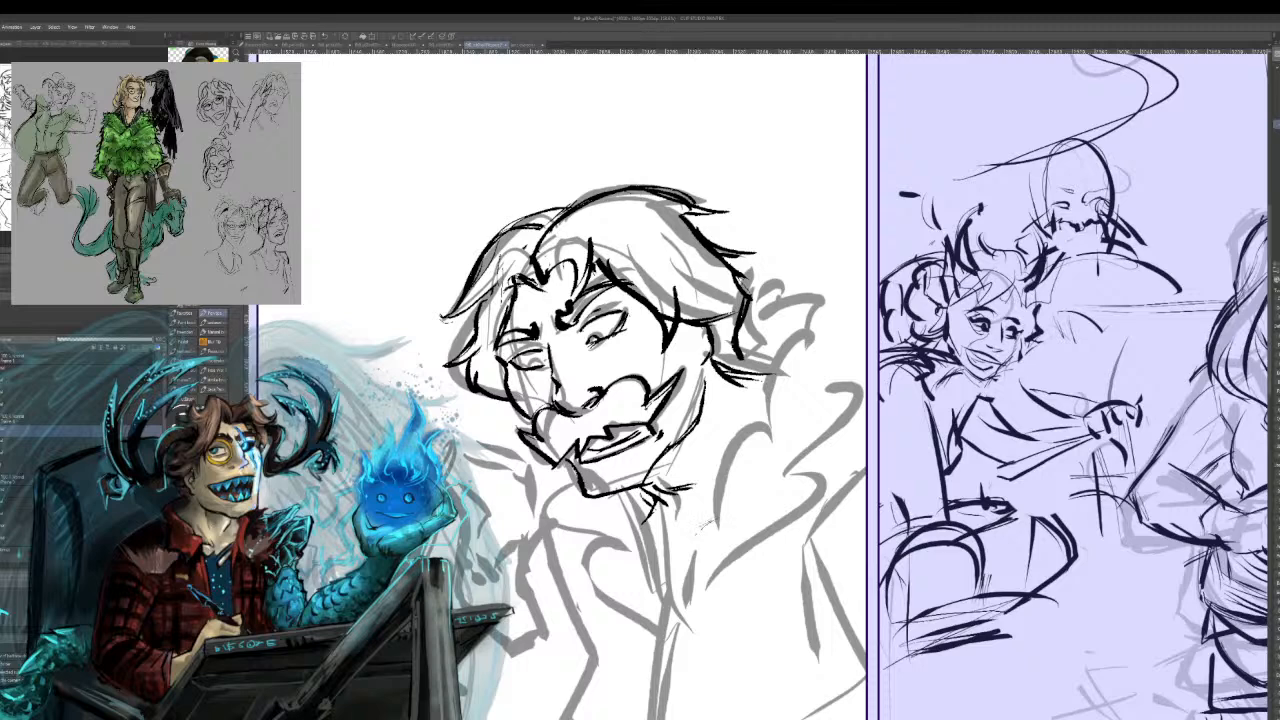
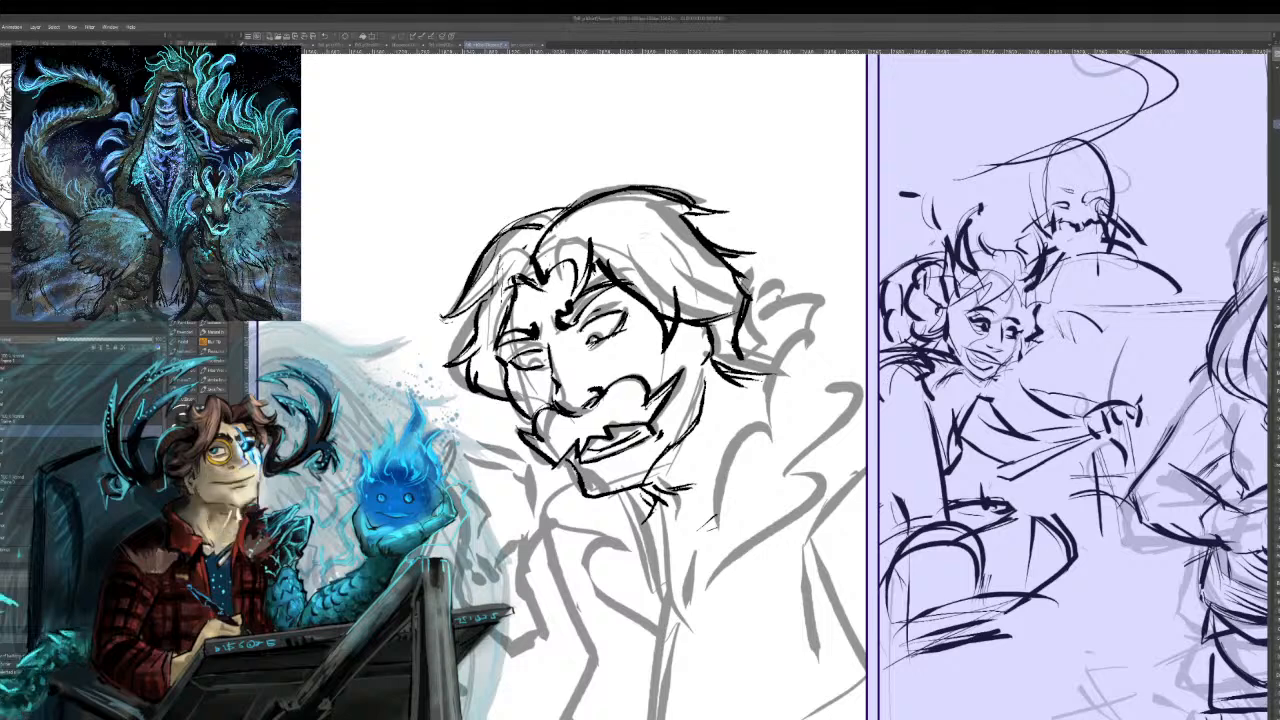
pyautogui.moveTo(680, 263)
pyautogui.mouseDown()
pyautogui.moveTo(728, 306)
pyautogui.moveTo(720, 290)
pyautogui.mouseUp()
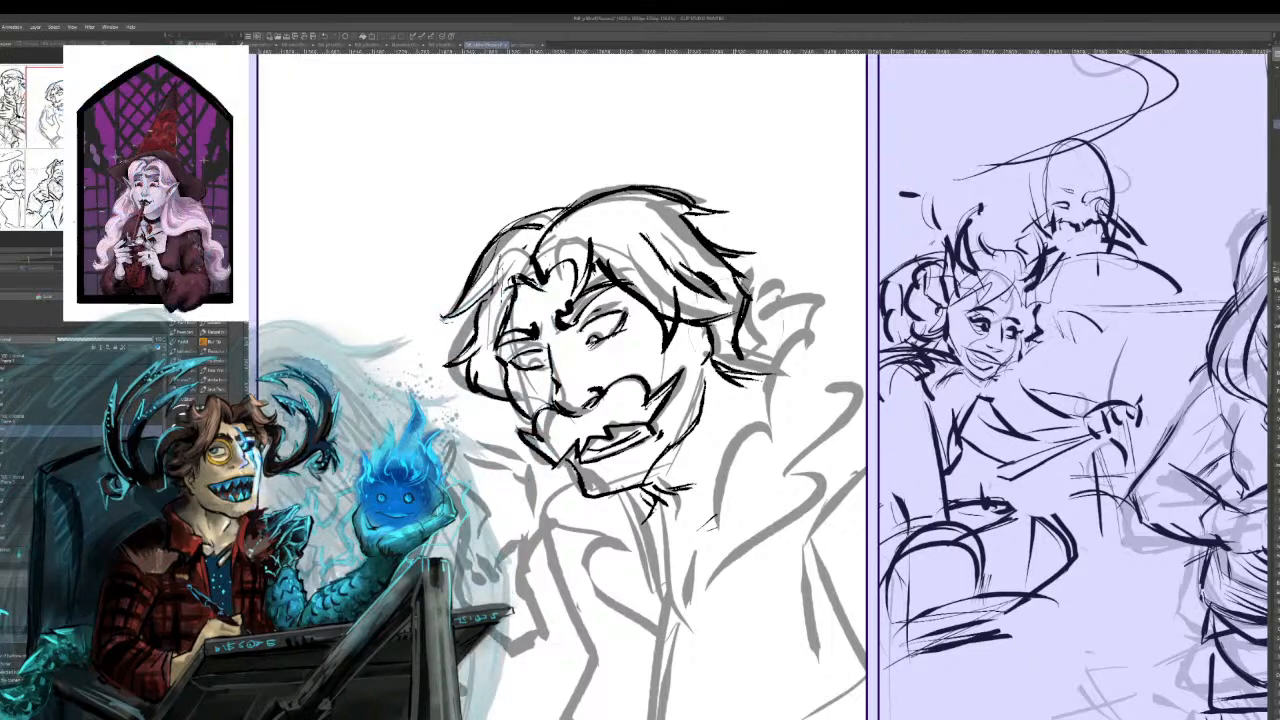
# Ink the neckline below the chin, the long front edges of the clothing and the curved line at the waist.
pyautogui.moveTo(697, 428)
pyautogui.mouseDown()
pyautogui.moveTo(744, 433)
pyautogui.moveTo(708, 228)
pyautogui.moveTo(664, 232)
pyautogui.mouseUp()
pyautogui.hotkey('ctrl', 'z')
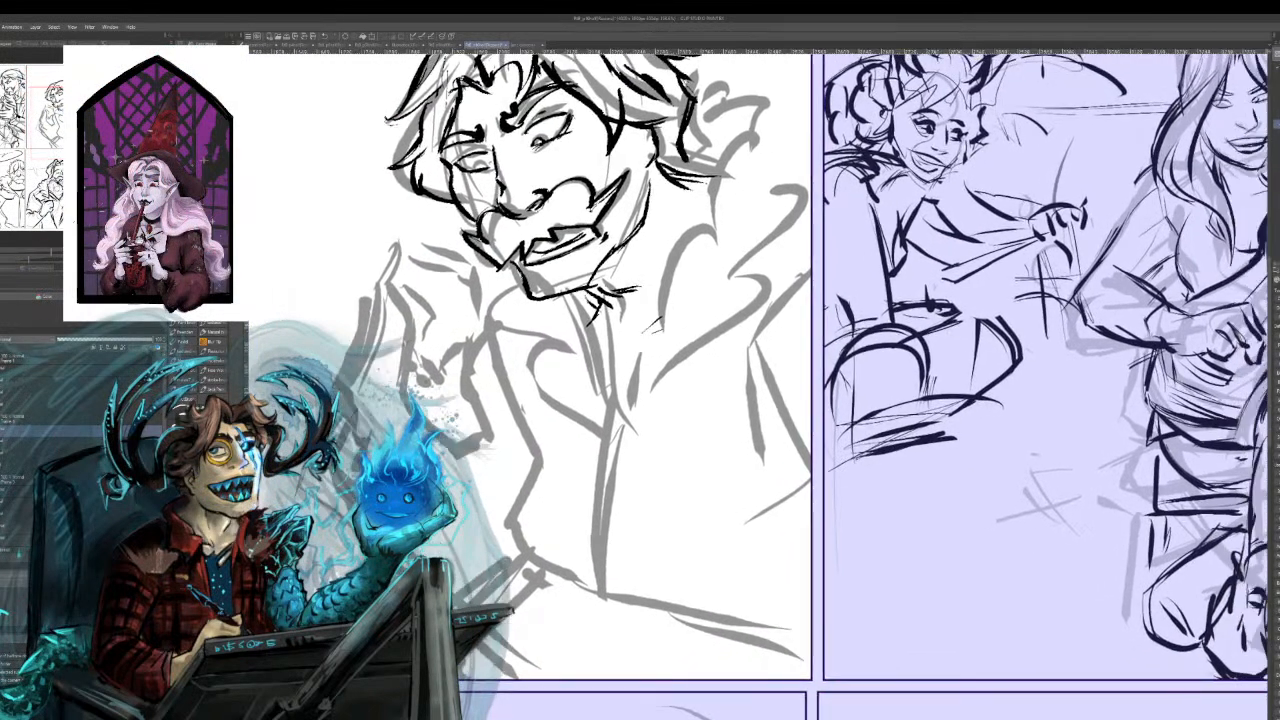
pyautogui.moveTo(584, 296); pyautogui.dragTo(614, 422)
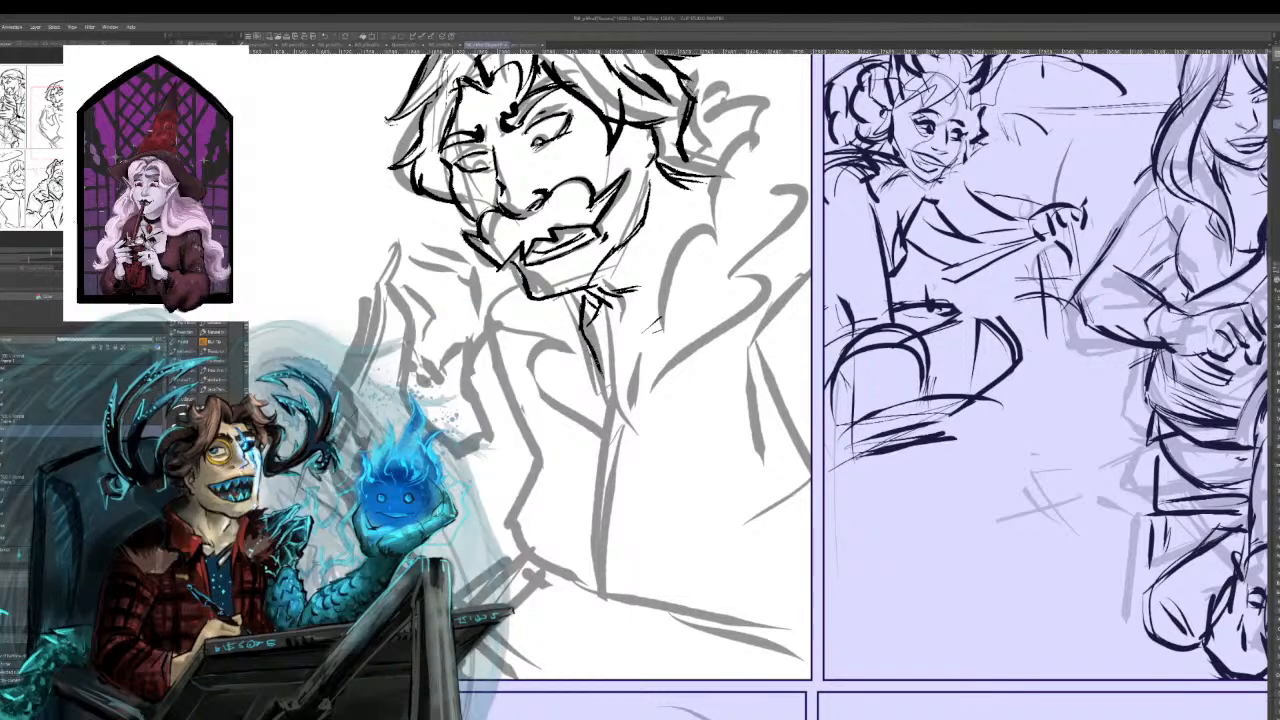
pyautogui.moveTo(660, 256); pyautogui.dragTo(716, 580)
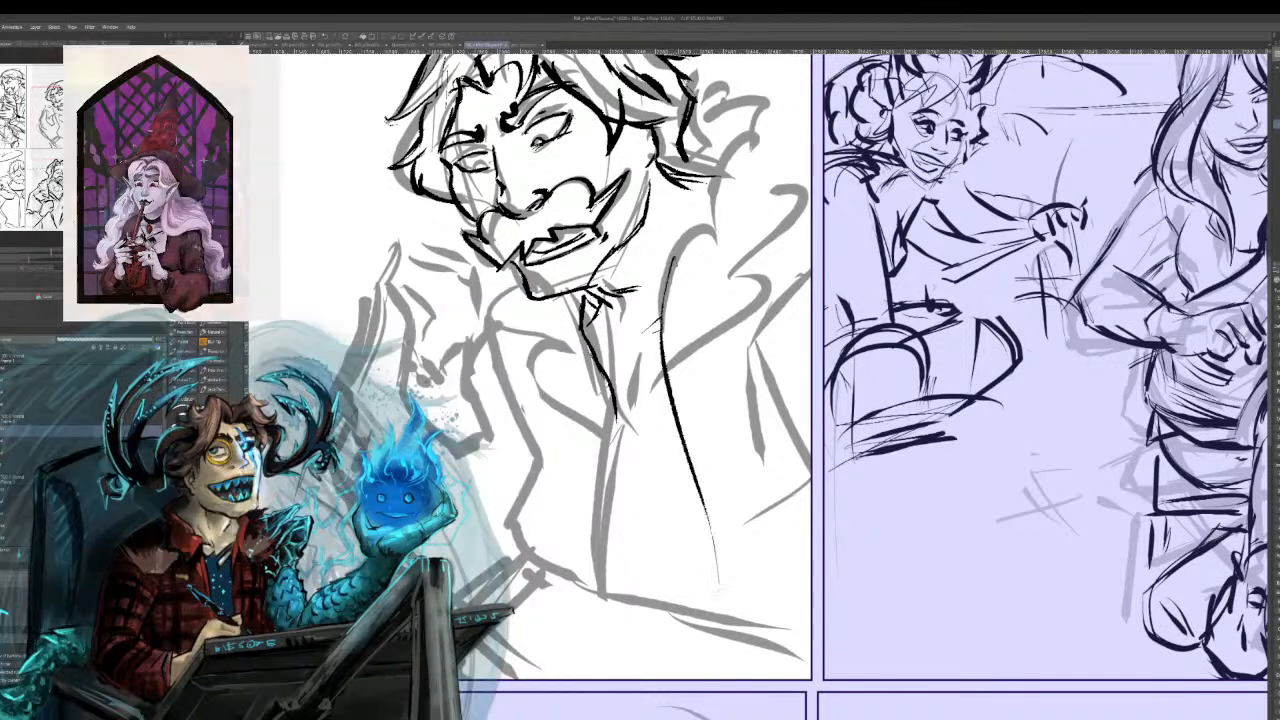
pyautogui.moveTo(616, 430)
pyautogui.mouseDown()
pyautogui.moveTo(639, 600)
pyautogui.moveTo(548, 468)
pyautogui.mouseUp()
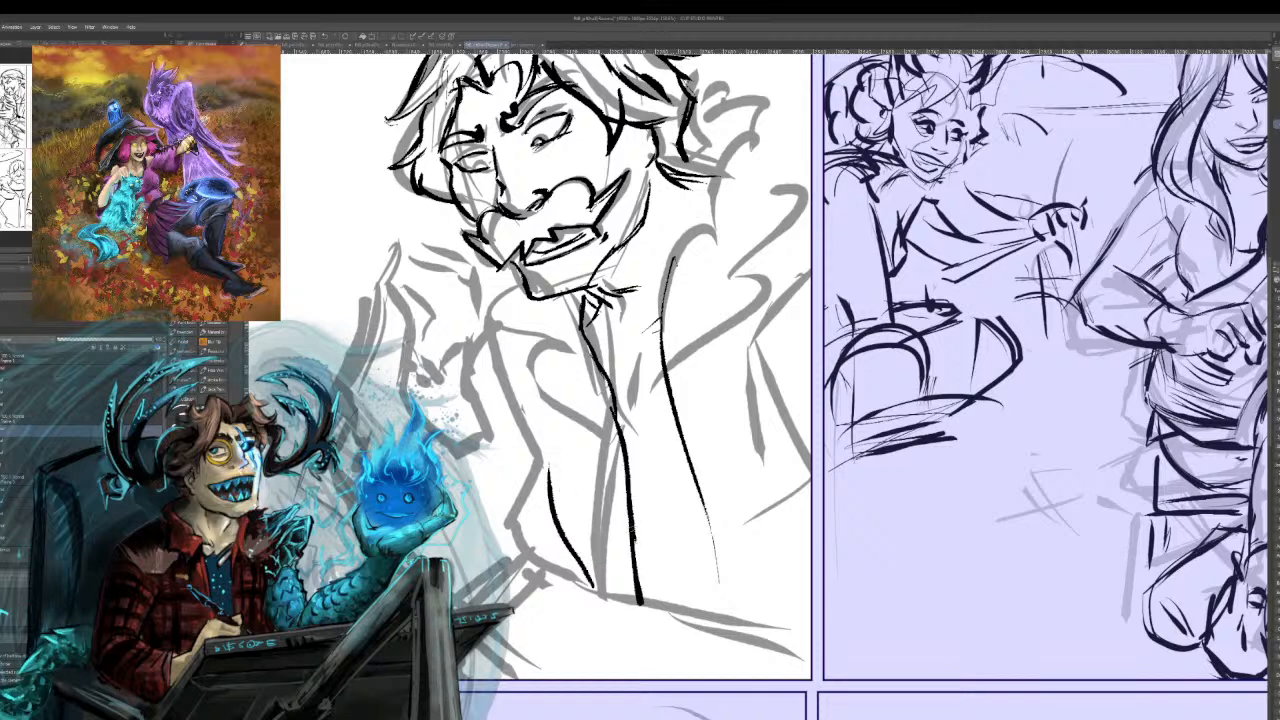
pyautogui.moveTo(616, 490)
pyautogui.mouseDown()
pyautogui.moveTo(600, 422)
pyautogui.moveTo(570, 418)
pyautogui.moveTo(598, 406)
pyautogui.moveTo(538, 362)
pyautogui.moveTo(566, 318)
pyautogui.moveTo(520, 287)
pyautogui.mouseUp()
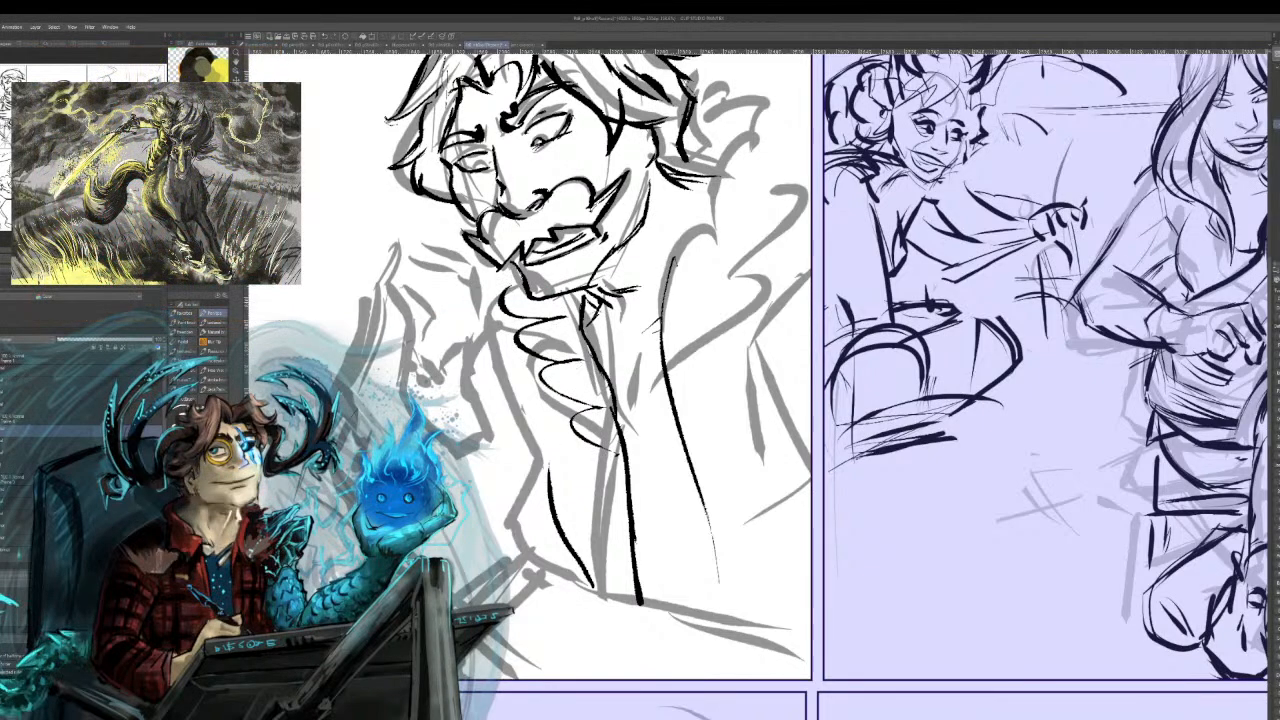
pyautogui.hotkey('ctrl', 'z')
pyautogui.hotkey('ctrl', 'z')
pyautogui.hotkey('ctrl', 'z')
pyautogui.hotkey('ctrl', 'z')
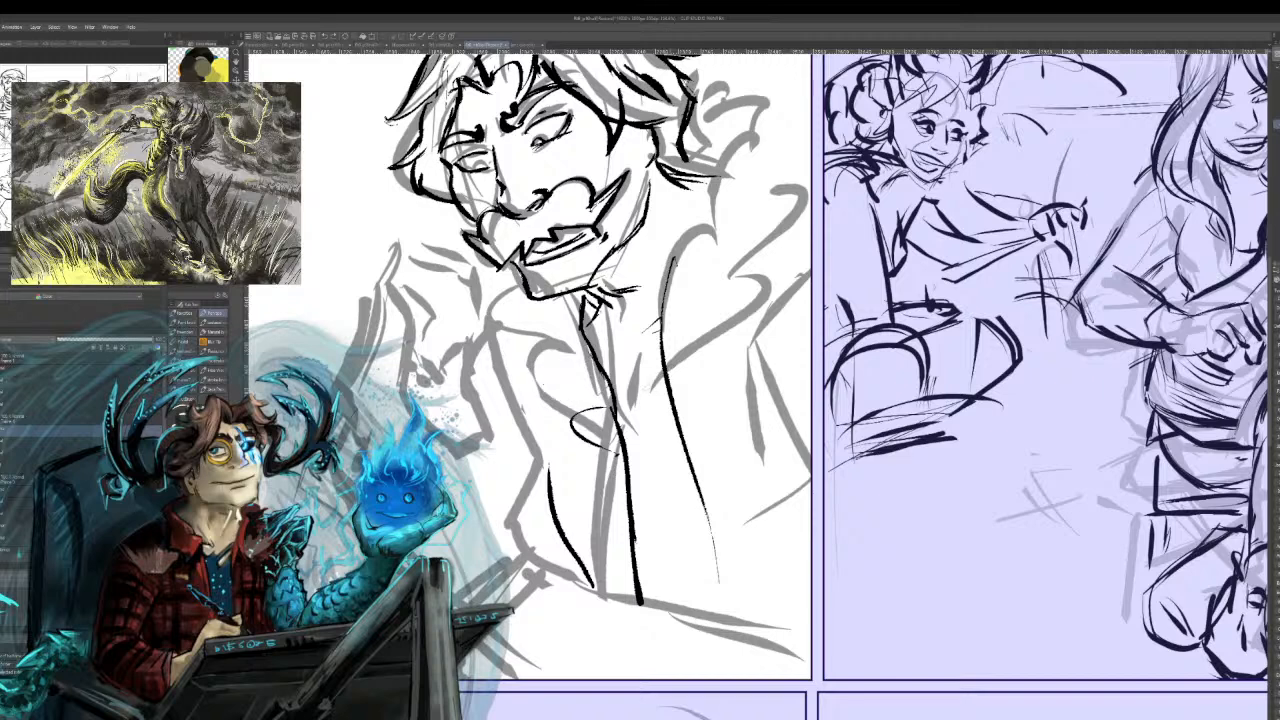
# Ink the scalloped collar edge below the moustached man's chin and the lower lobes on the opposite side of the chest.
pyautogui.moveTo(612, 436)
pyautogui.mouseDown()
pyautogui.moveTo(572, 356)
pyautogui.moveTo(490, 290)
pyautogui.mouseUp()
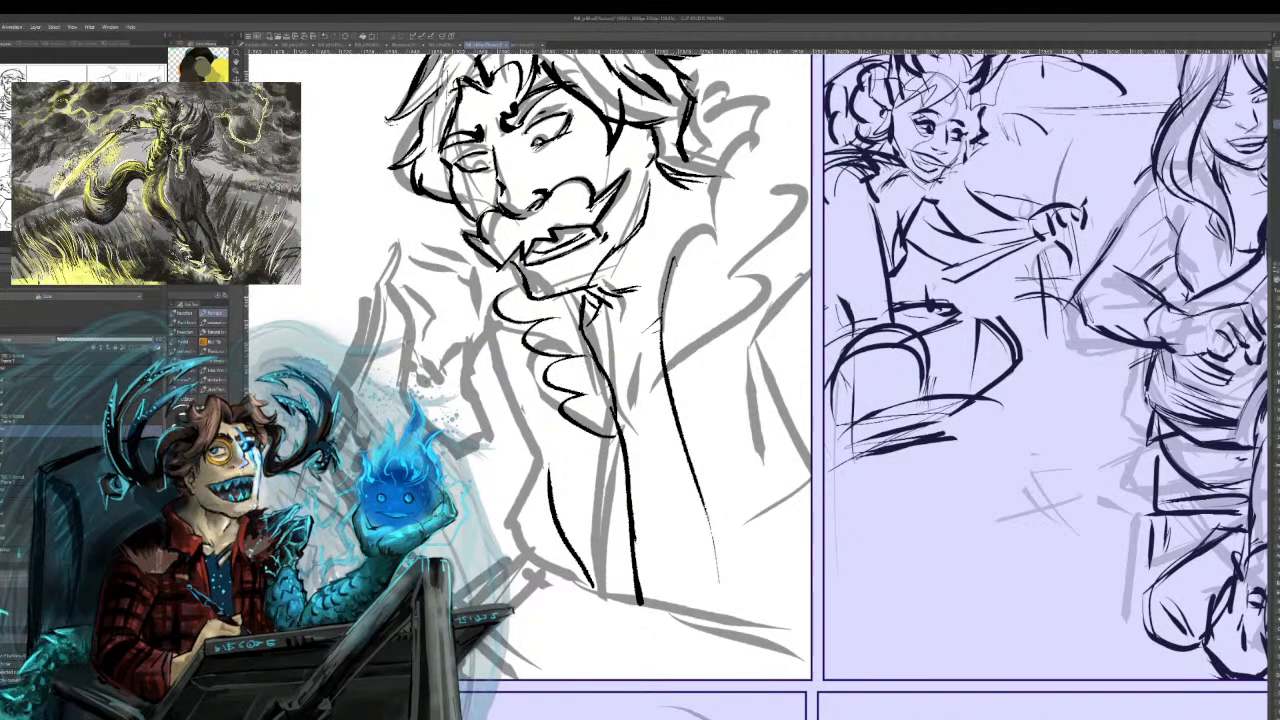
pyautogui.moveTo(728, 324); pyautogui.dragTo(688, 410)
pyautogui.moveTo(768, 268)
pyautogui.mouseDown()
pyautogui.moveTo(708, 332)
pyautogui.moveTo(728, 278)
pyautogui.mouseUp()
pyautogui.moveTo(678, 402); pyautogui.dragTo(658, 308)
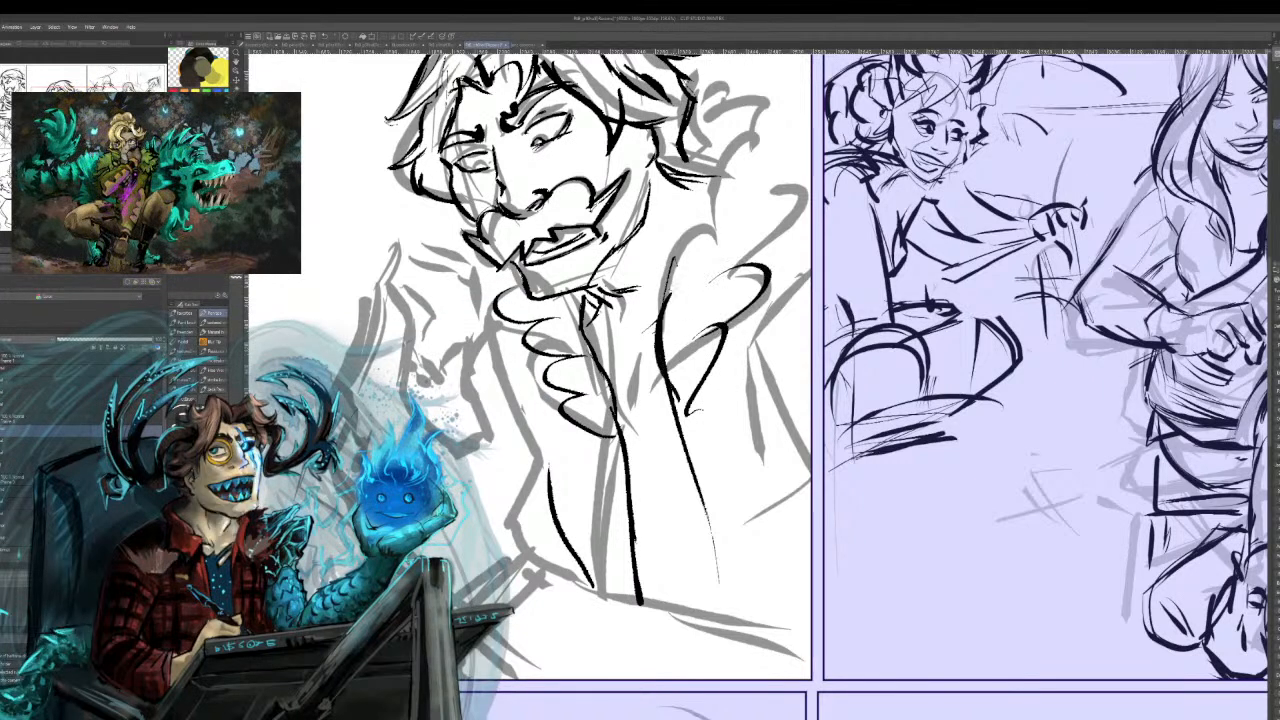
pyautogui.hotkey('ctrl', 'z')
pyautogui.moveTo(674, 426); pyautogui.dragTo(676, 342)
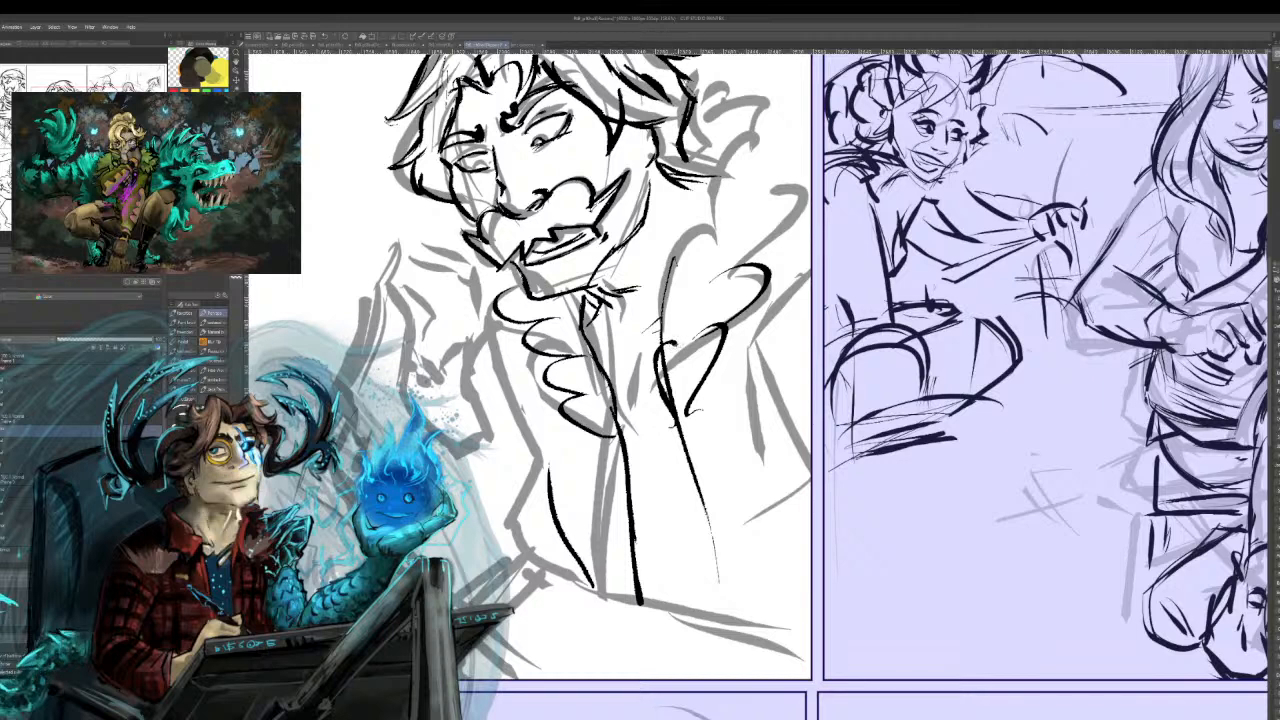
# Continue the collar scallops up to the shoulder and ink the neckline curve and the long front edge below it.
pyautogui.moveTo(700, 298); pyautogui.dragTo(658, 330)
pyautogui.moveTo(680, 278); pyautogui.dragTo(772, 198)
pyautogui.moveTo(704, 228)
pyautogui.mouseDown()
pyautogui.moveTo(752, 190)
pyautogui.moveTo(792, 114)
pyautogui.moveTo(806, 160)
pyautogui.moveTo(778, 248)
pyautogui.mouseUp()
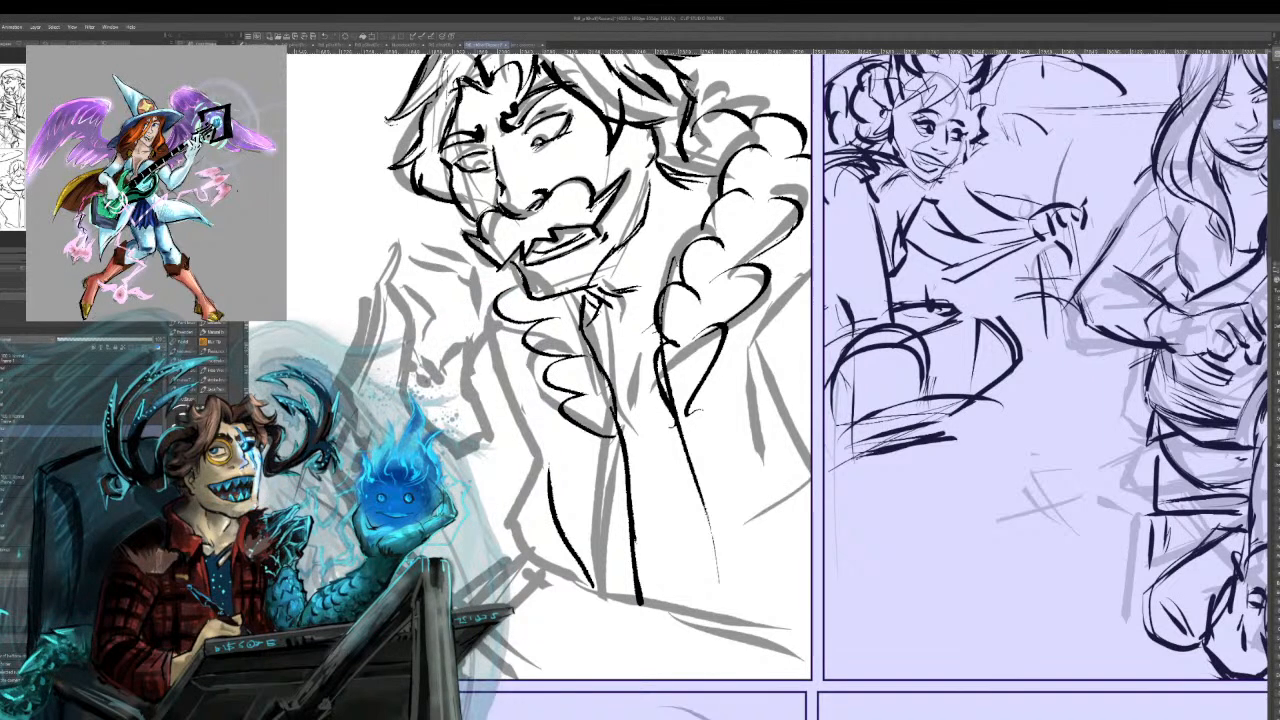
pyautogui.moveTo(662, 366); pyautogui.dragTo(733, 612)
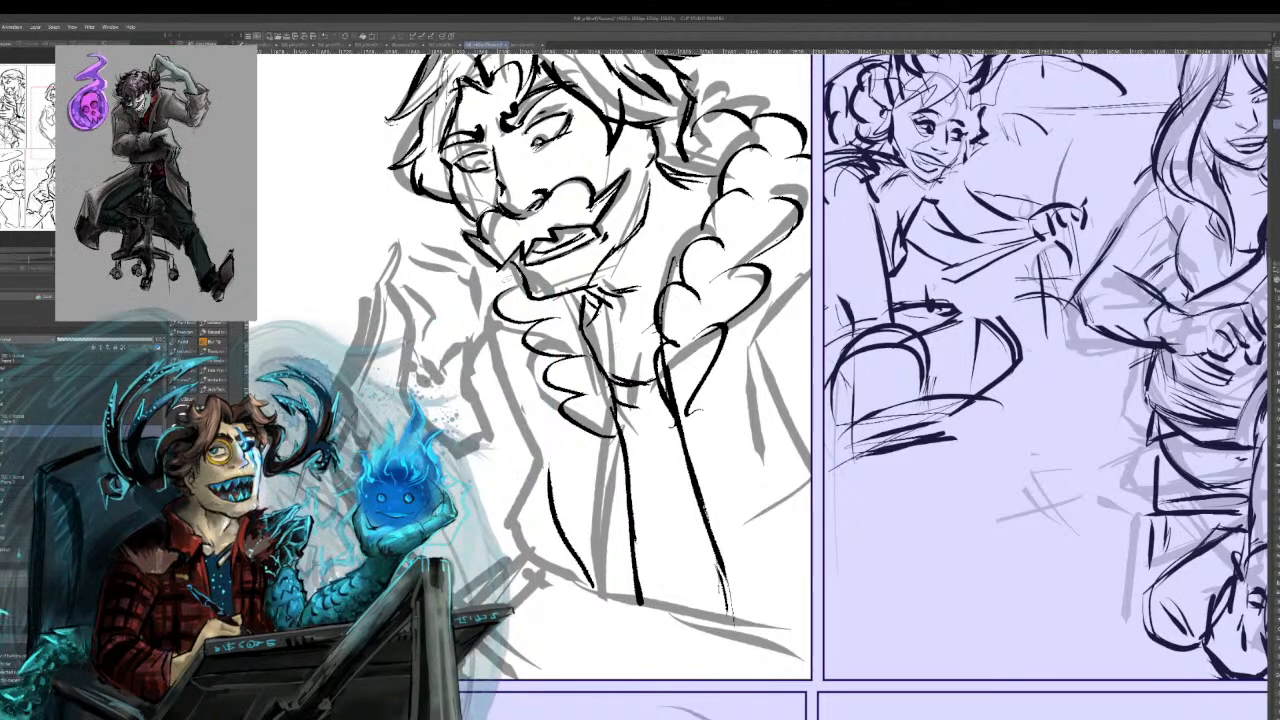
pyautogui.moveTo(504, 322); pyautogui.dragTo(516, 515)
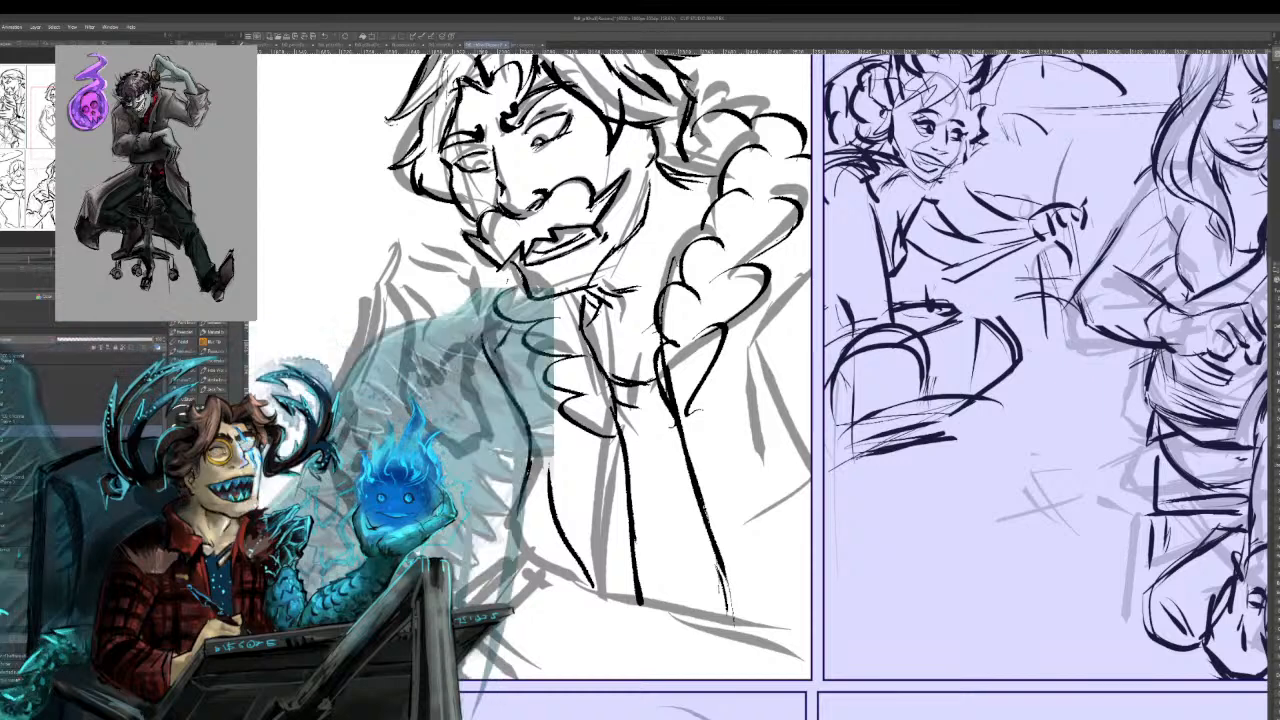
pyautogui.moveTo(462, 346); pyautogui.dragTo(470, 445)
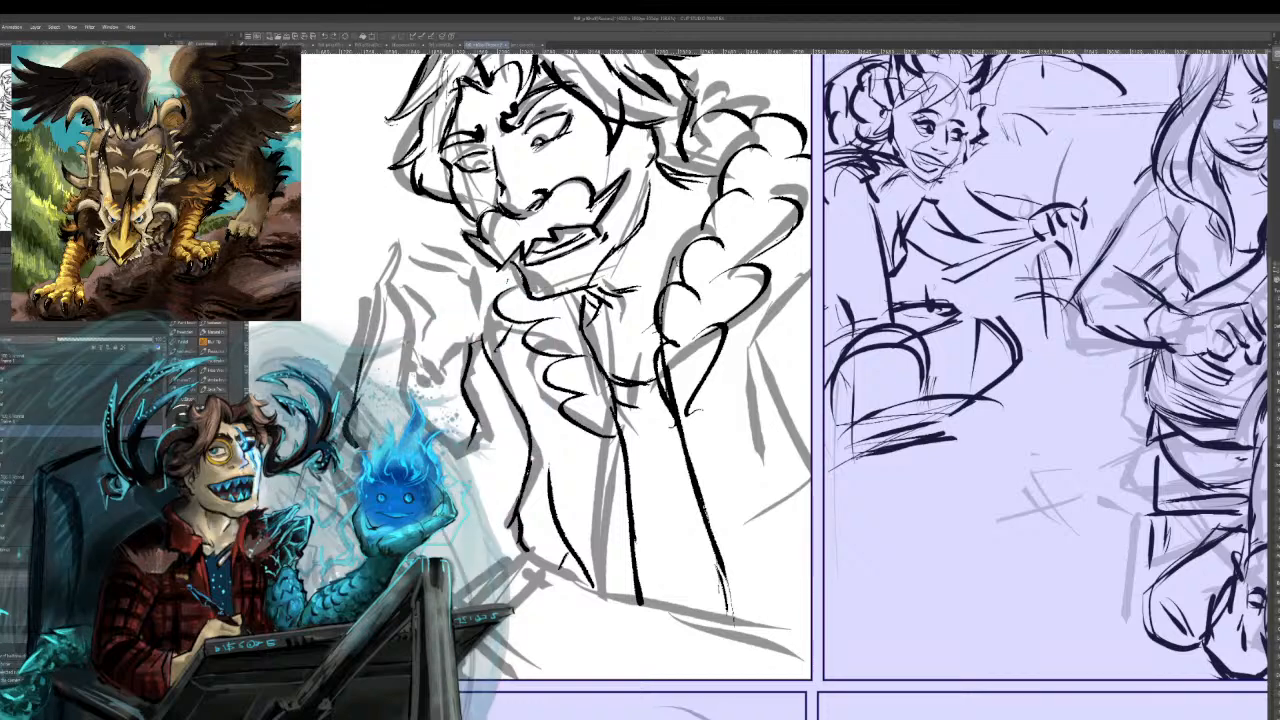
pyautogui.moveTo(398, 280)
pyautogui.mouseDown()
pyautogui.moveTo(414, 314)
pyautogui.moveTo(407, 402)
pyautogui.mouseUp()
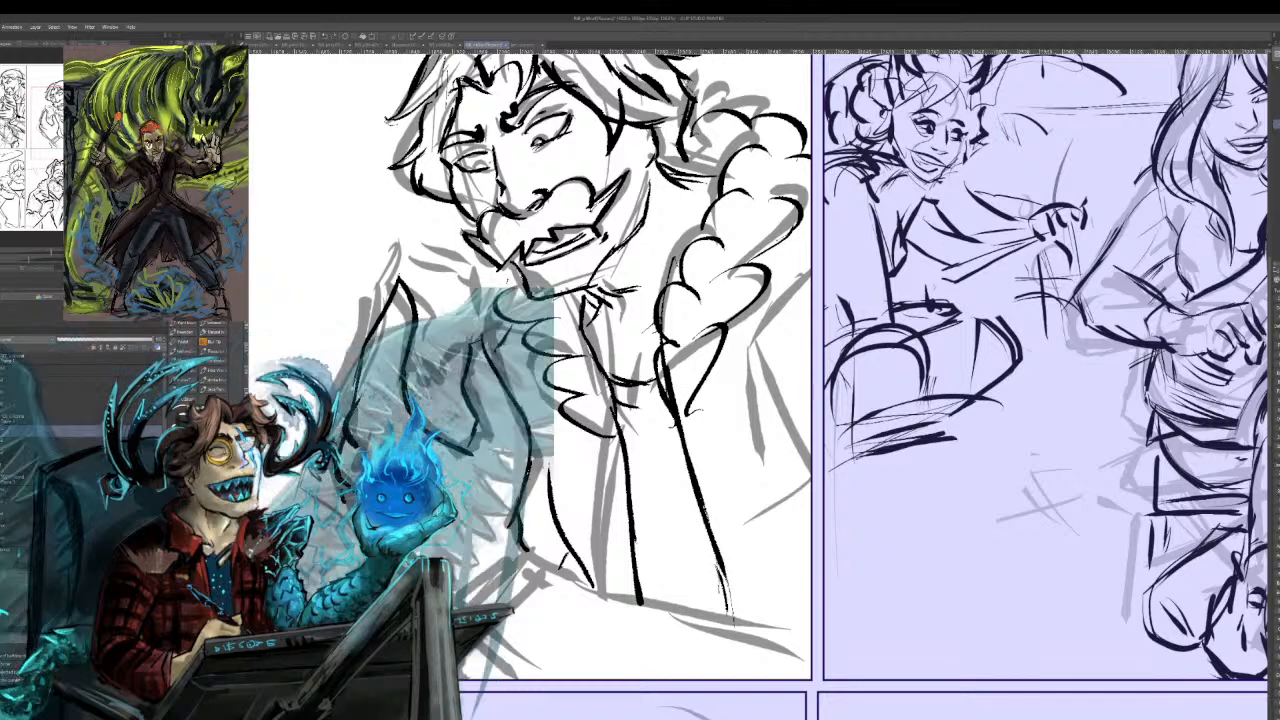
pyautogui.moveTo(350, 420)
pyautogui.mouseDown()
pyautogui.moveTo(383, 318)
pyautogui.moveTo(405, 295)
pyautogui.mouseUp()
pyautogui.moveTo(405, 375); pyautogui.dragTo(470, 445)
pyautogui.moveTo(480, 340); pyautogui.dragTo(515, 535)
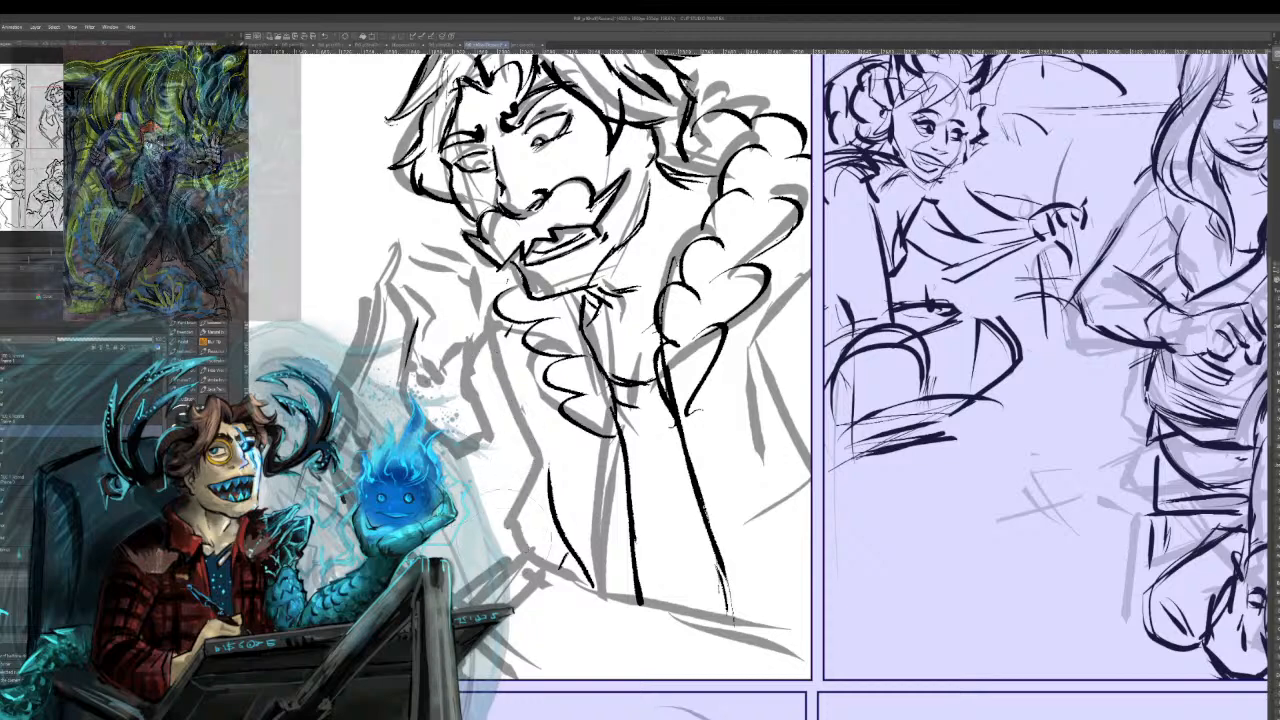
# Ink the man's raised hand with its fingertip, inner finger contour and the curve of the palm.
pyautogui.moveTo(464, 385)
pyautogui.mouseDown()
pyautogui.moveTo(488, 350)
pyautogui.moveTo(530, 478)
pyautogui.moveTo(512, 514)
pyautogui.mouseUp()
pyautogui.moveTo(468, 372); pyautogui.dragTo(458, 458)
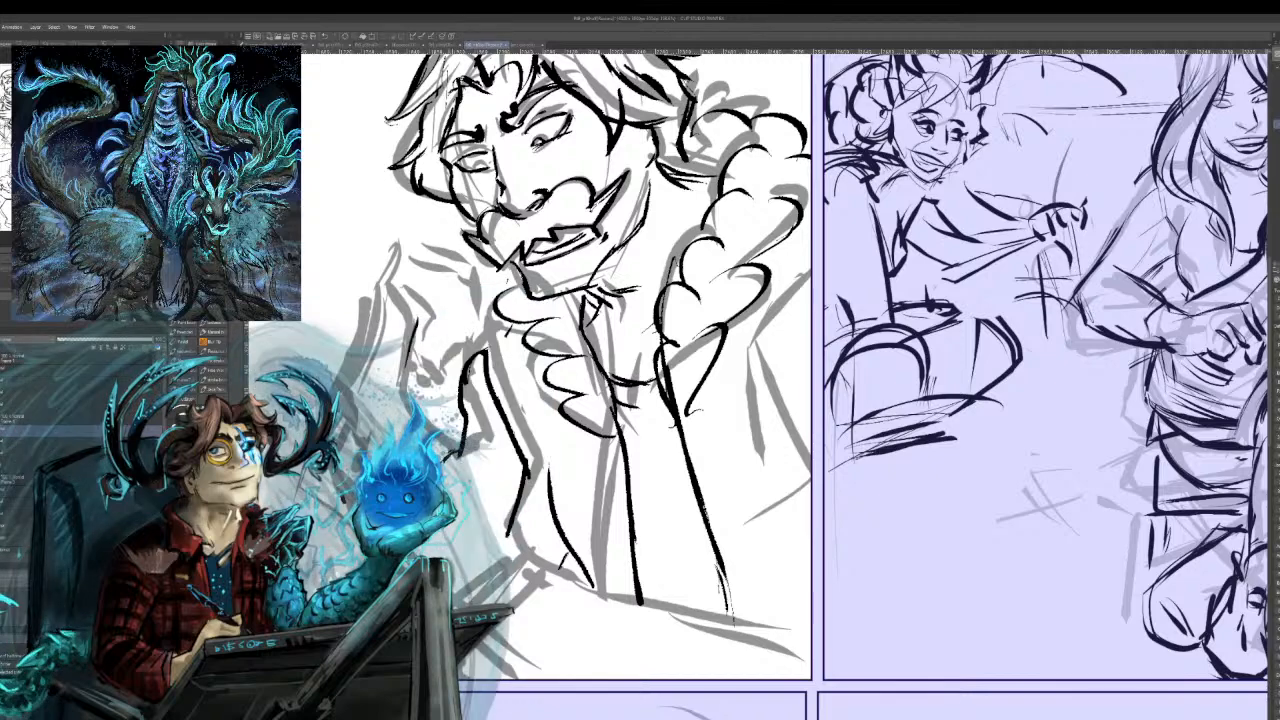
pyautogui.moveTo(398, 350)
pyautogui.mouseDown()
pyautogui.moveTo(377, 281)
pyautogui.moveTo(360, 432)
pyautogui.mouseUp()
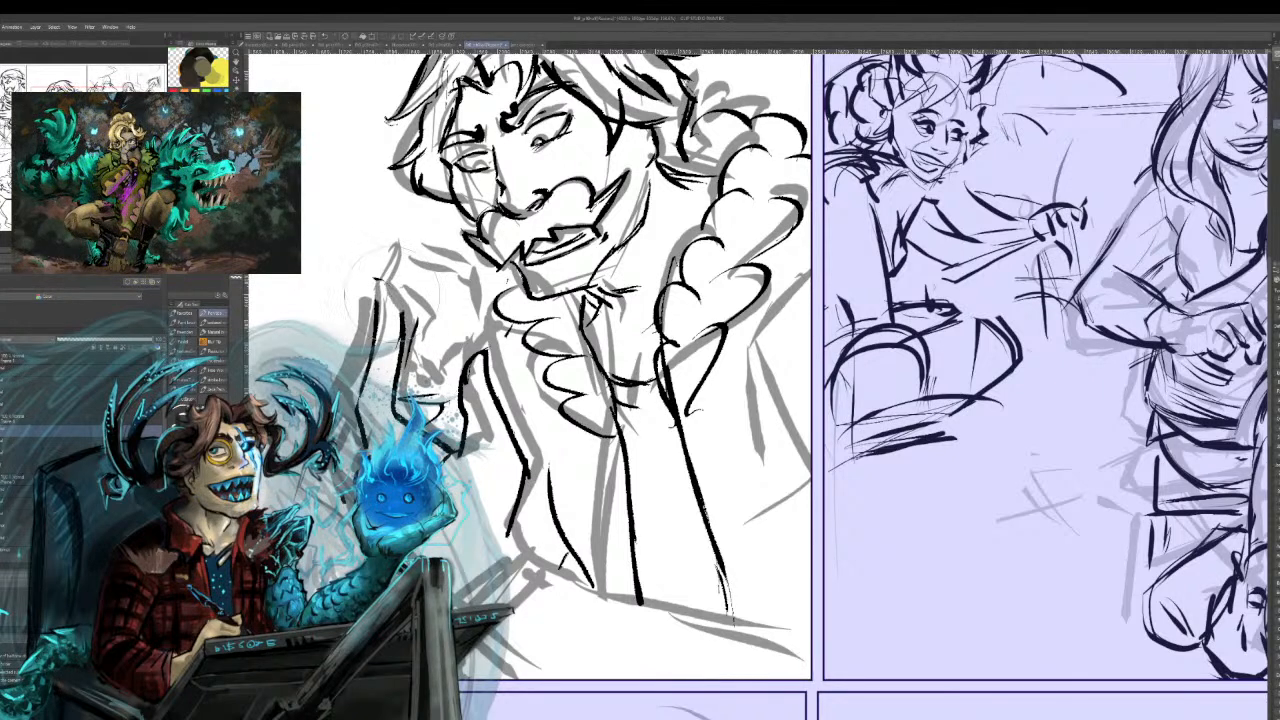
pyautogui.moveTo(376, 322)
pyautogui.mouseDown()
pyautogui.moveTo(398, 340)
pyautogui.moveTo(371, 362)
pyautogui.mouseUp()
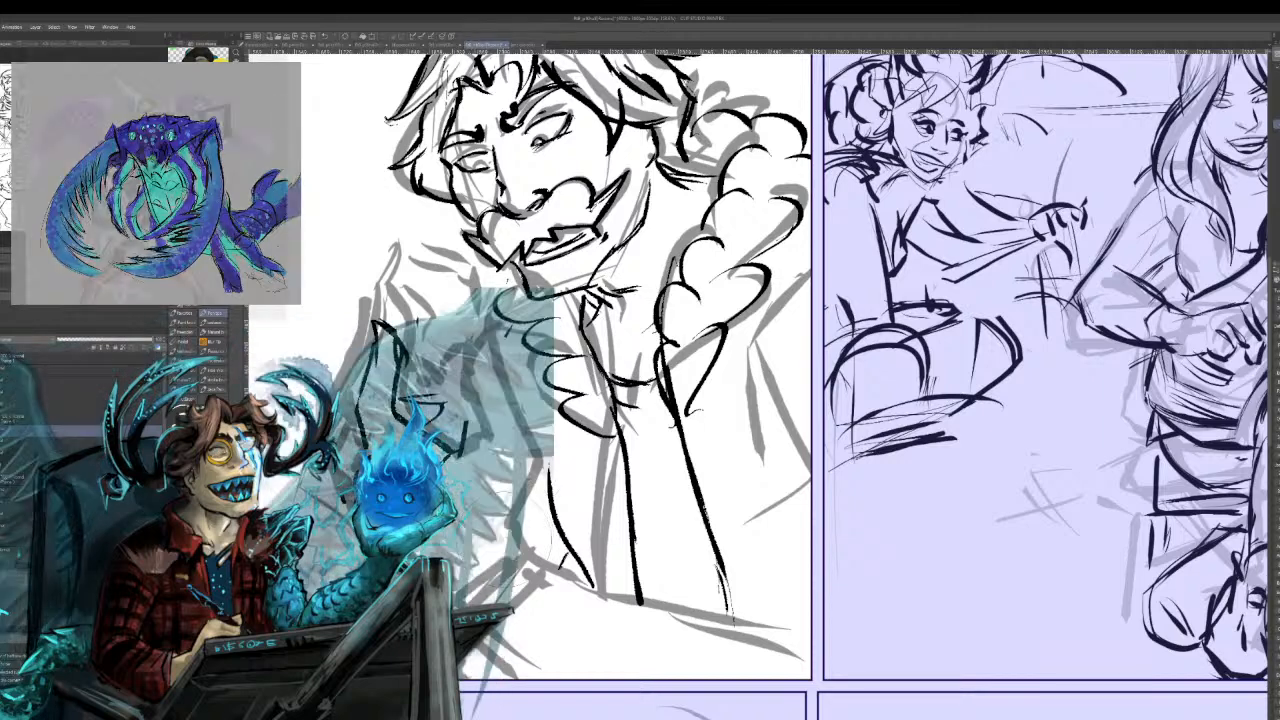
pyautogui.moveTo(456, 446)
pyautogui.mouseDown()
pyautogui.moveTo(502, 456)
pyautogui.moveTo(530, 386)
pyautogui.mouseUp()
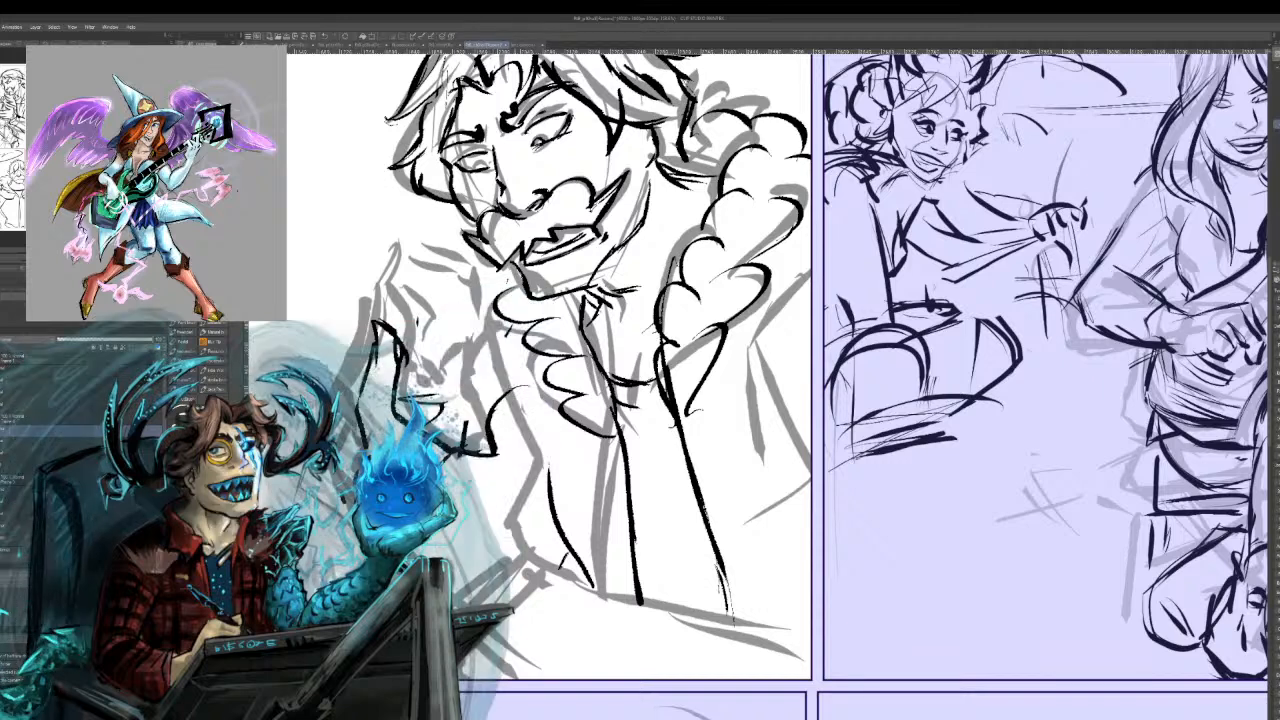
# Rework the thumb curve, ink the hand's inner contour down to the wrist and add dark strokes between the fingers.
pyautogui.hotkey('ctrl', 'z')
pyautogui.moveTo(462, 452)
pyautogui.mouseDown()
pyautogui.moveTo(498, 437)
pyautogui.moveTo(538, 380)
pyautogui.moveTo(536, 425)
pyautogui.mouseUp()
pyautogui.hotkey('ctrl', 'z')
pyautogui.hotkey('ctrl', 'z')
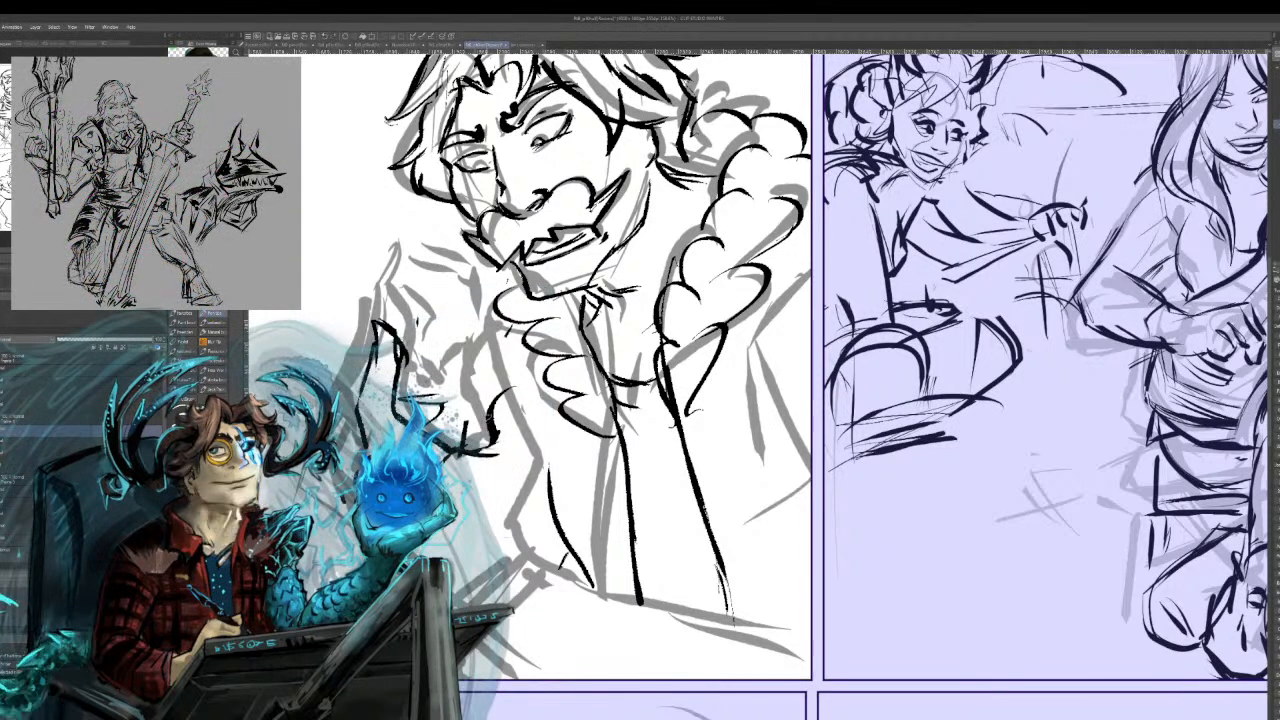
pyautogui.moveTo(489, 422)
pyautogui.mouseDown()
pyautogui.moveTo(521, 392)
pyautogui.moveTo(533, 456)
pyautogui.moveTo(504, 530)
pyautogui.moveTo(522, 560)
pyautogui.mouseUp()
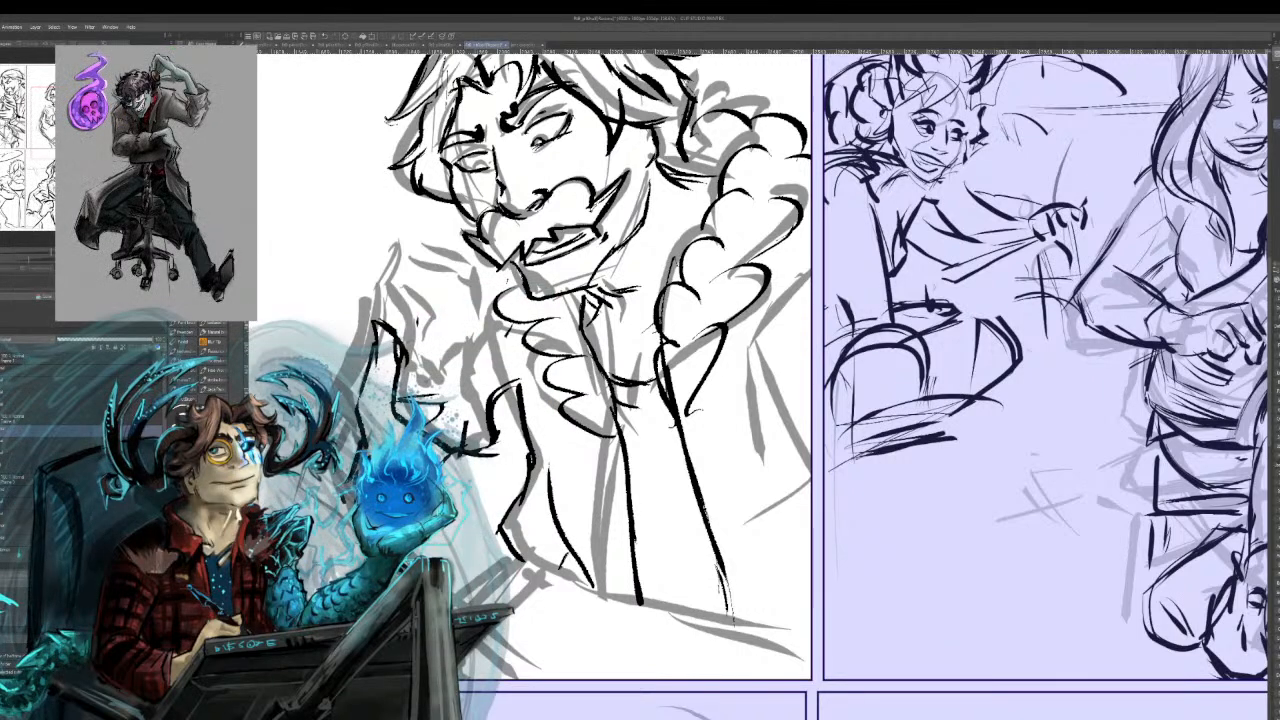
pyautogui.moveTo(426, 414)
pyautogui.mouseDown()
pyautogui.moveTo(472, 416)
pyautogui.moveTo(489, 449)
pyautogui.mouseUp()
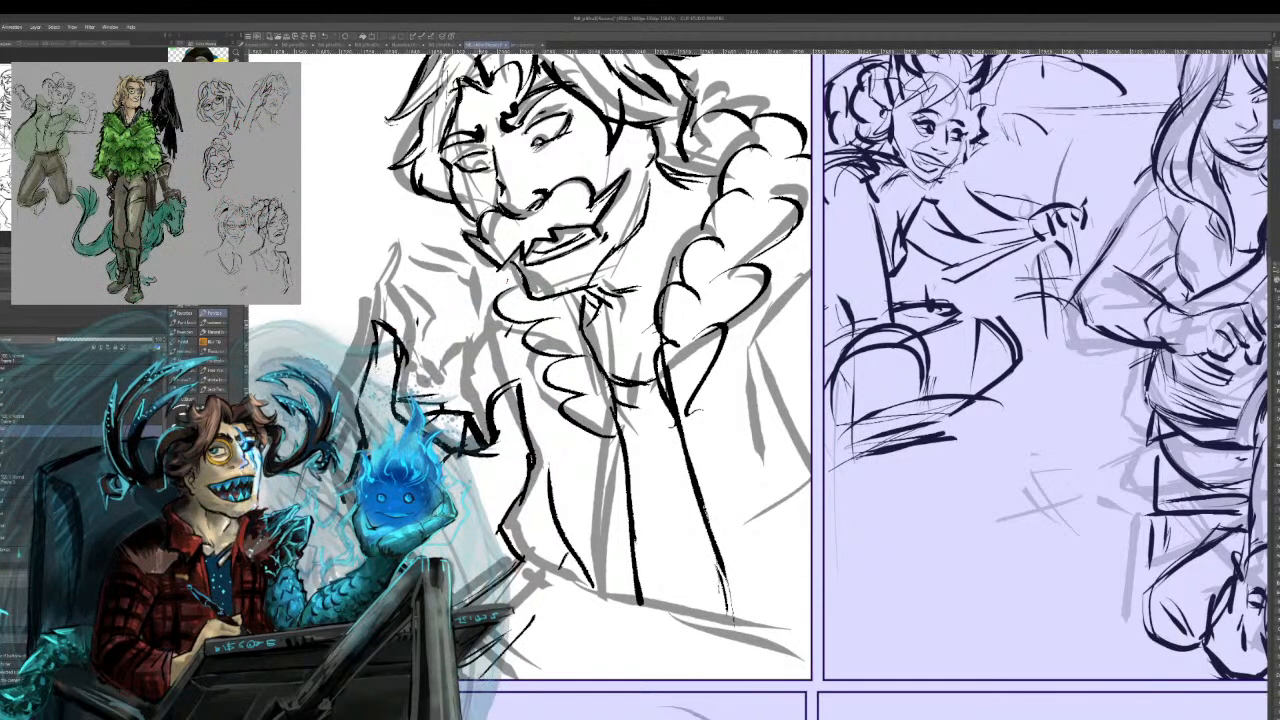
pyautogui.moveTo(536, 630); pyautogui.dragTo(490, 678)
pyautogui.moveTo(530, 550)
pyautogui.mouseDown()
pyautogui.moveTo(570, 592)
pyautogui.moveTo(646, 624)
pyautogui.moveTo(788, 620)
pyautogui.mouseUp()
pyautogui.hotkey('ctrl', 'z')
pyautogui.hotkey('ctrl', 'z')
pyautogui.hotkey('ctrl', 'z')
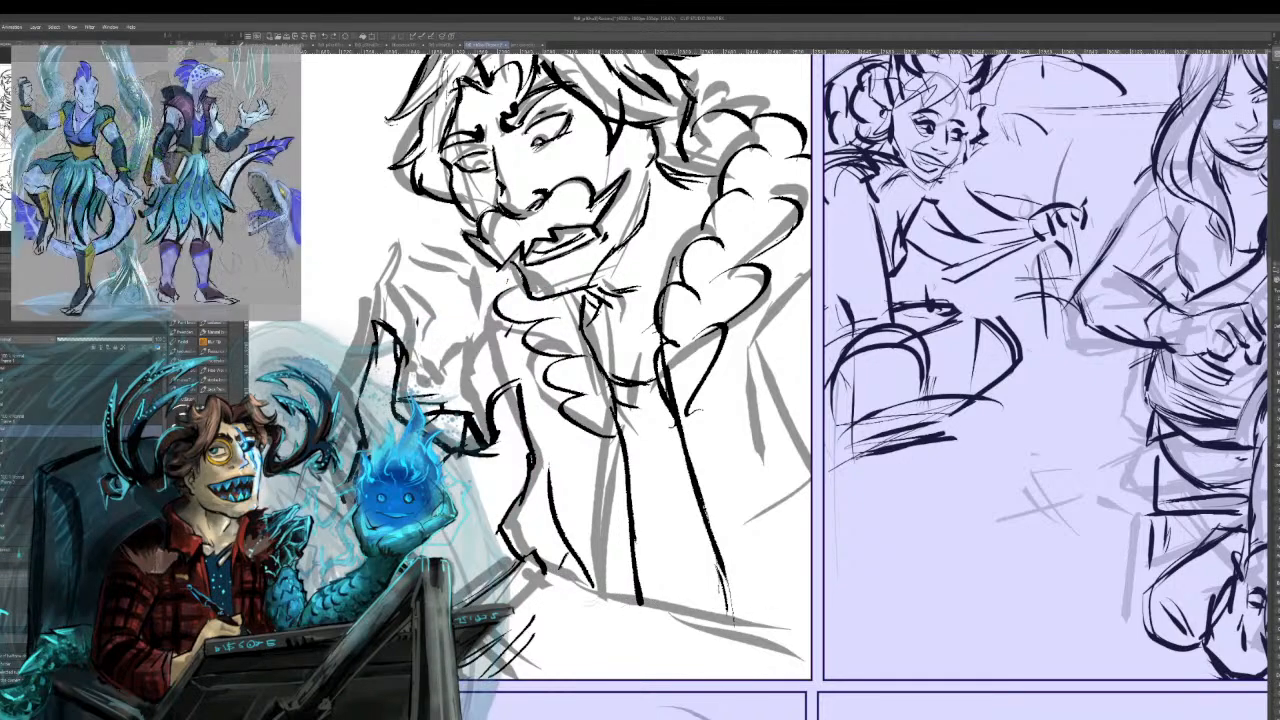
# Erase the strokes below the wrist and the lower end of the inner clothing line, and reinforce the wrist's edge.
pyautogui.press('e')
pyautogui.moveTo(528, 632)
pyautogui.mouseDown()
pyautogui.moveTo(505, 645)
pyautogui.moveTo(550, 598)
pyautogui.moveTo(530, 568)
pyautogui.moveTo(582, 570)
pyautogui.mouseUp()
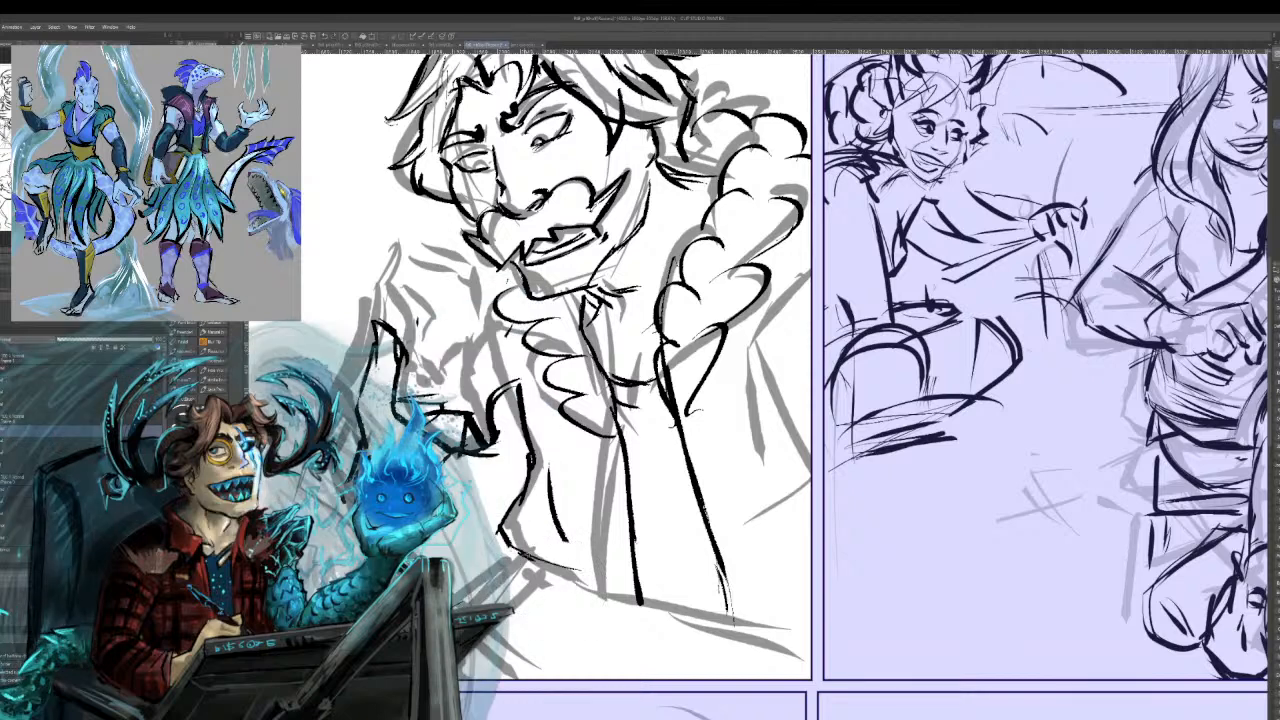
pyautogui.moveTo(508, 548); pyautogui.dragTo(610, 582)
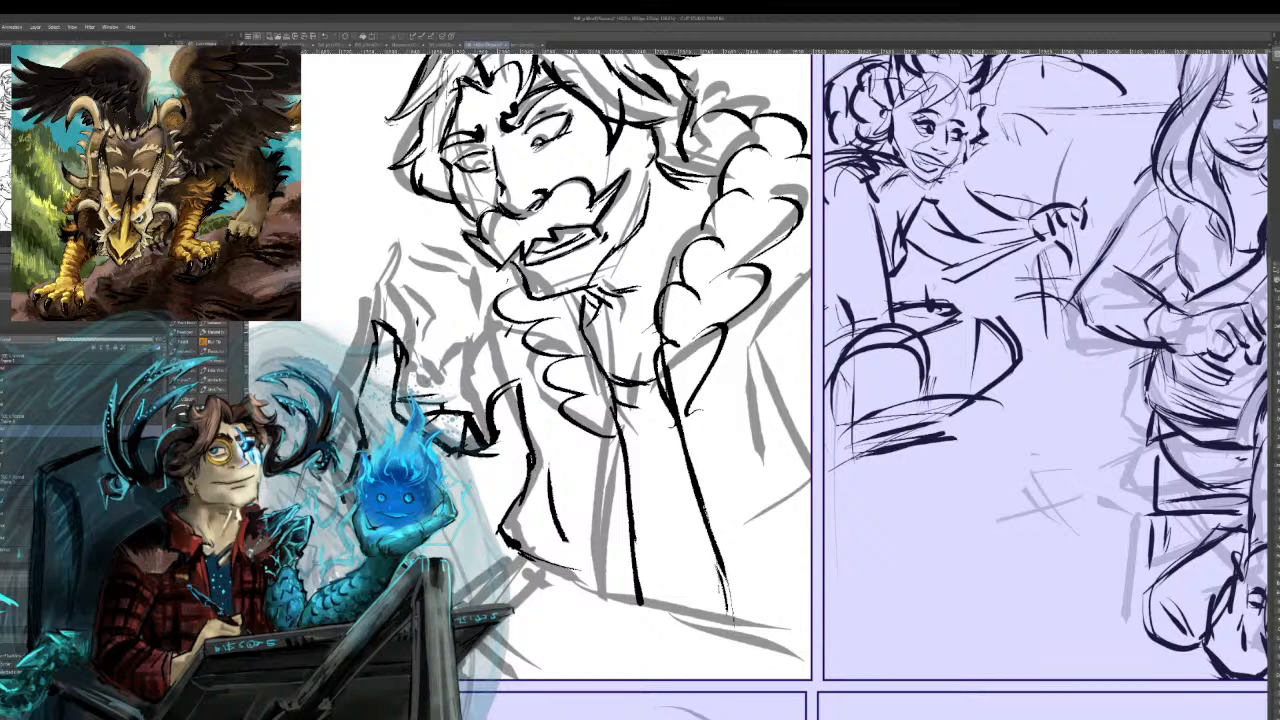
# Ink the raised hand's outer contour from the finger down to the wrist, including the cuff edge.
pyautogui.moveTo(640, 400); pyautogui.dragTo(737, 252)
pyautogui.moveTo(630, 408)
pyautogui.mouseDown()
pyautogui.moveTo(590, 468)
pyautogui.moveTo(542, 491)
pyautogui.moveTo(565, 501)
pyautogui.moveTo(550, 522)
pyautogui.moveTo(571, 530)
pyautogui.mouseUp()
pyautogui.moveTo(566, 476); pyautogui.dragTo(510, 430)
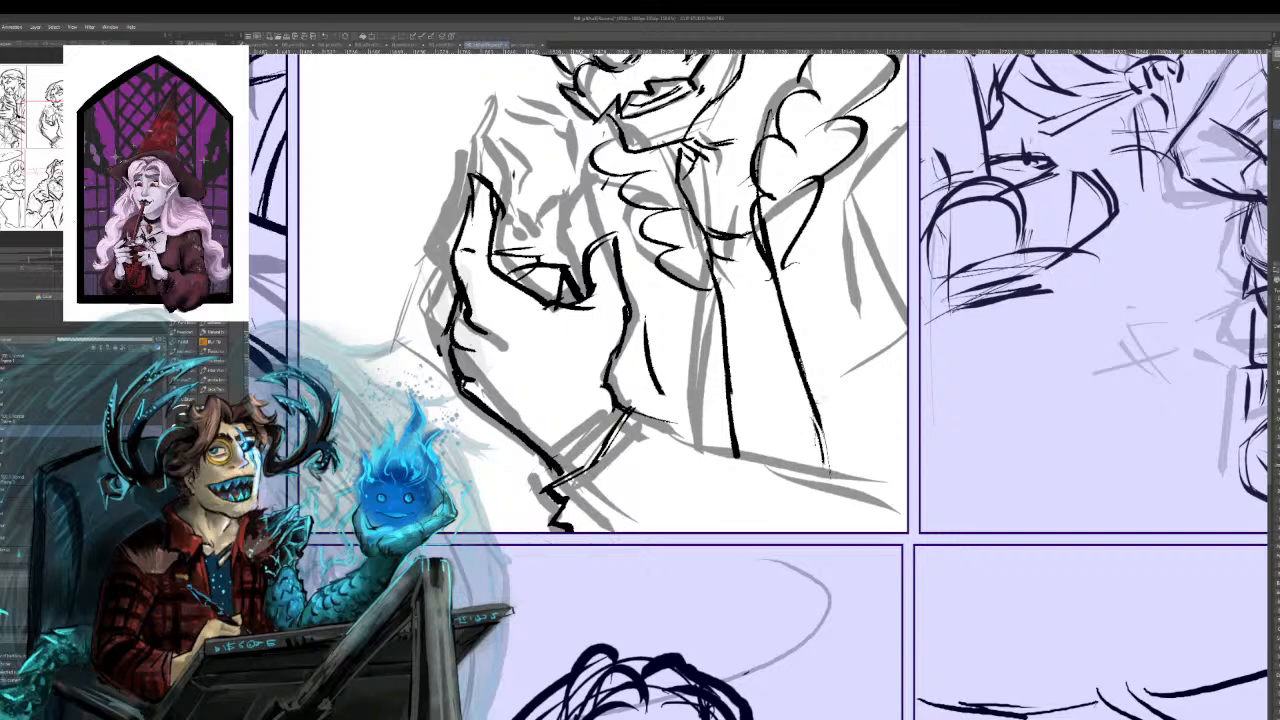
# Ink the long line beneath the torso from the wrist towards the panel border and rework the corner strokes at its end.
pyautogui.moveTo(567, 516)
pyautogui.mouseDown()
pyautogui.moveTo(533, 478)
pyautogui.moveTo(411, 498)
pyautogui.moveTo(403, 488)
pyautogui.mouseUp()
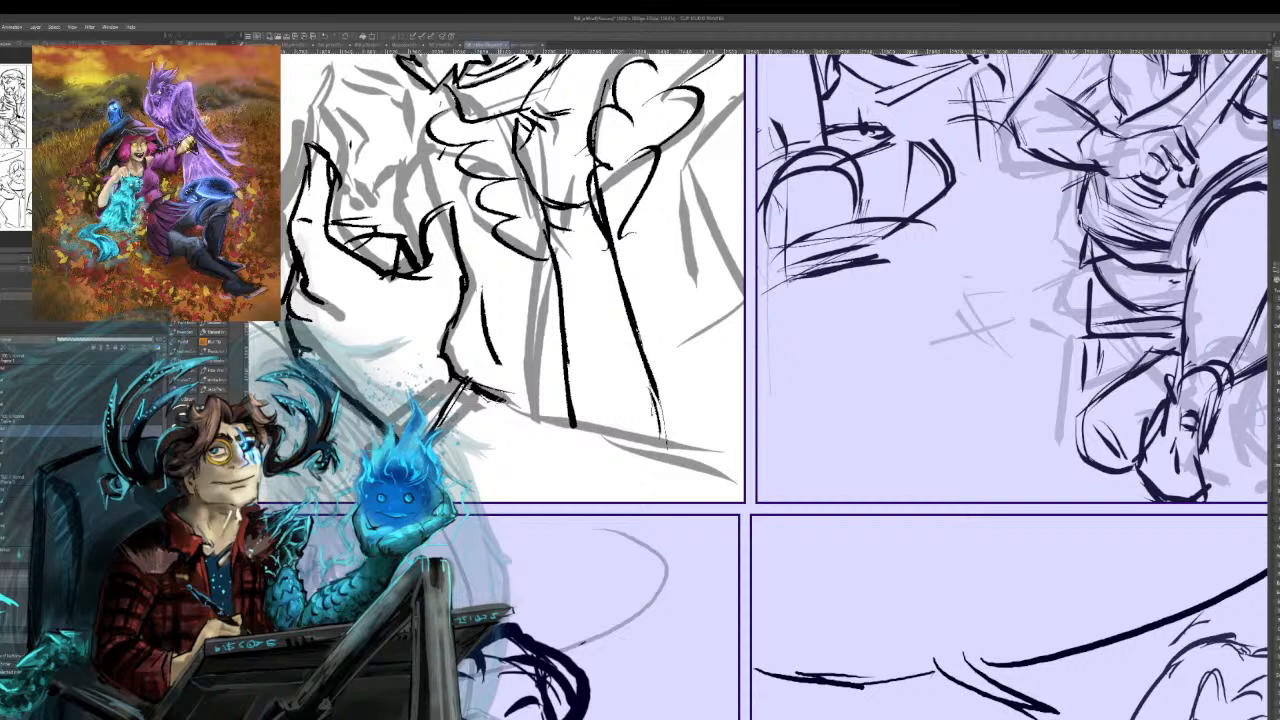
pyautogui.moveTo(499, 411)
pyautogui.mouseDown()
pyautogui.moveTo(744, 442)
pyautogui.moveTo(726, 450)
pyautogui.moveTo(740, 489)
pyautogui.moveTo(711, 500)
pyautogui.mouseUp()
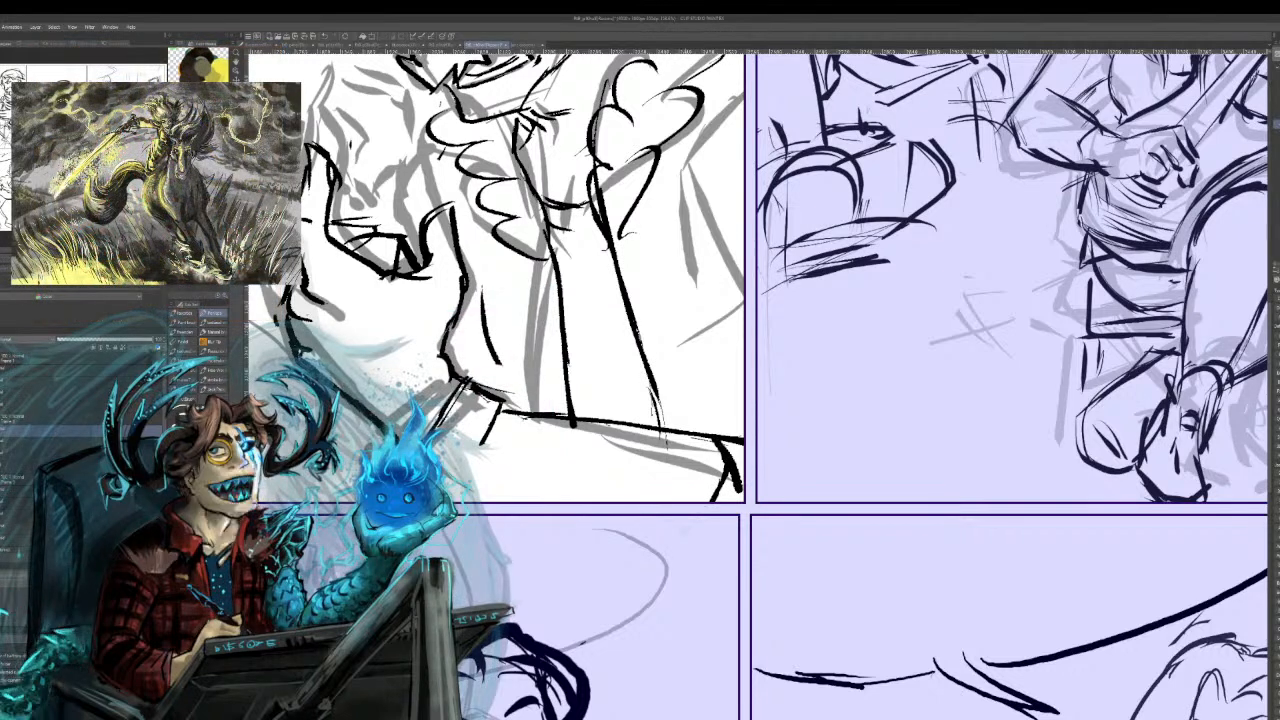
pyautogui.hotkey('ctrl', 'z')
pyautogui.hotkey('ctrl', 'z')
pyautogui.hotkey('ctrl', 'z')
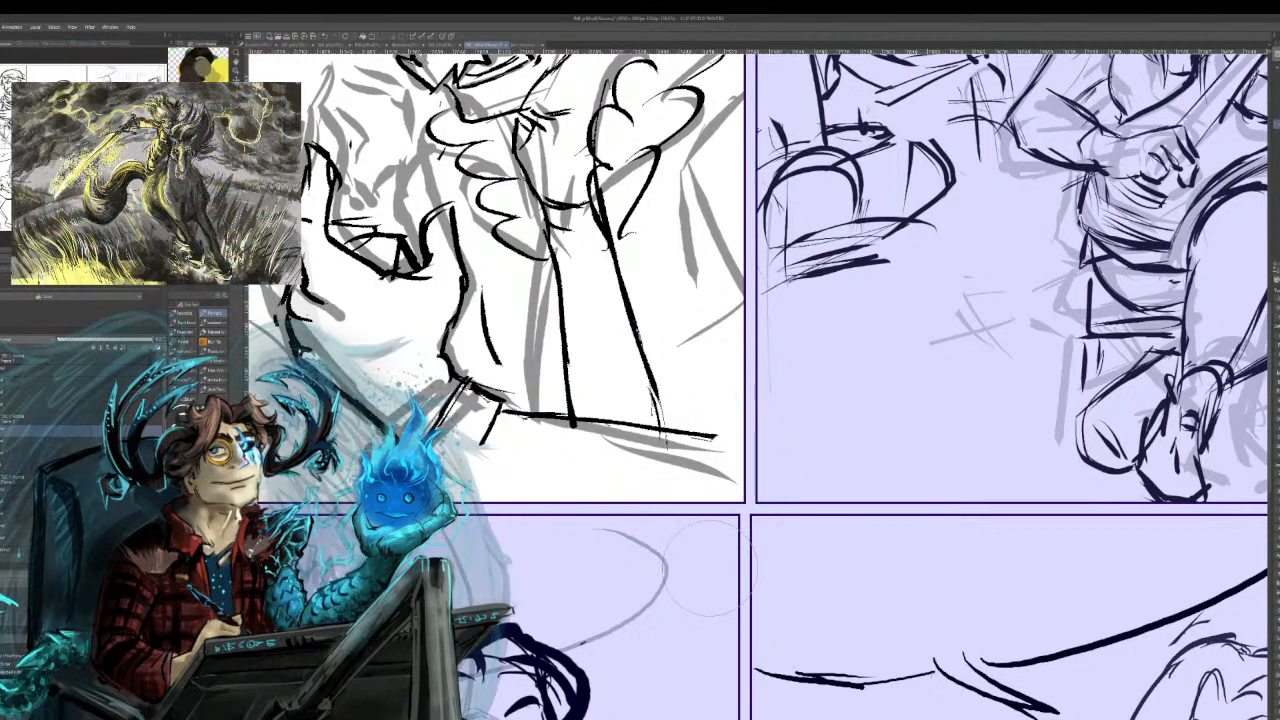
pyautogui.moveTo(700, 446)
pyautogui.mouseDown()
pyautogui.moveTo(738, 500)
pyautogui.moveTo(728, 486)
pyautogui.moveTo(716, 502)
pyautogui.mouseUp()
# Ink the line down the side of the torso and the arm edge up to the shoulder, with short crease strokes beside them.
pyautogui.moveTo(686, 436); pyautogui.dragTo(684, 240)
pyautogui.moveTo(680, 358)
pyautogui.mouseDown()
pyautogui.moveTo(686, 224)
pyautogui.moveTo(718, 138)
pyautogui.moveTo(744, 122)
pyautogui.mouseUp()
pyautogui.moveTo(706, 78); pyautogui.dragTo(744, 86)
pyautogui.moveTo(700, 300)
pyautogui.mouseDown()
pyautogui.moveTo(767, 375)
pyautogui.moveTo(775, 459)
pyautogui.mouseUp()
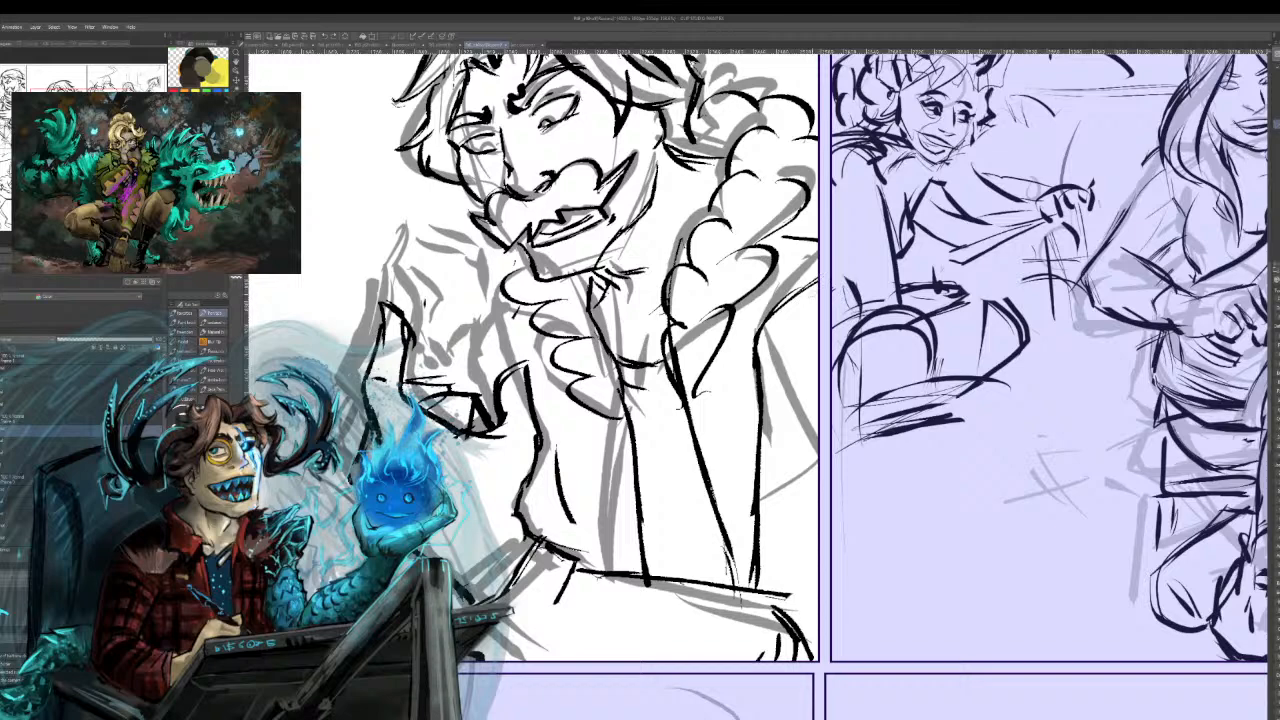
pyautogui.moveTo(758, 370); pyautogui.dragTo(812, 301)
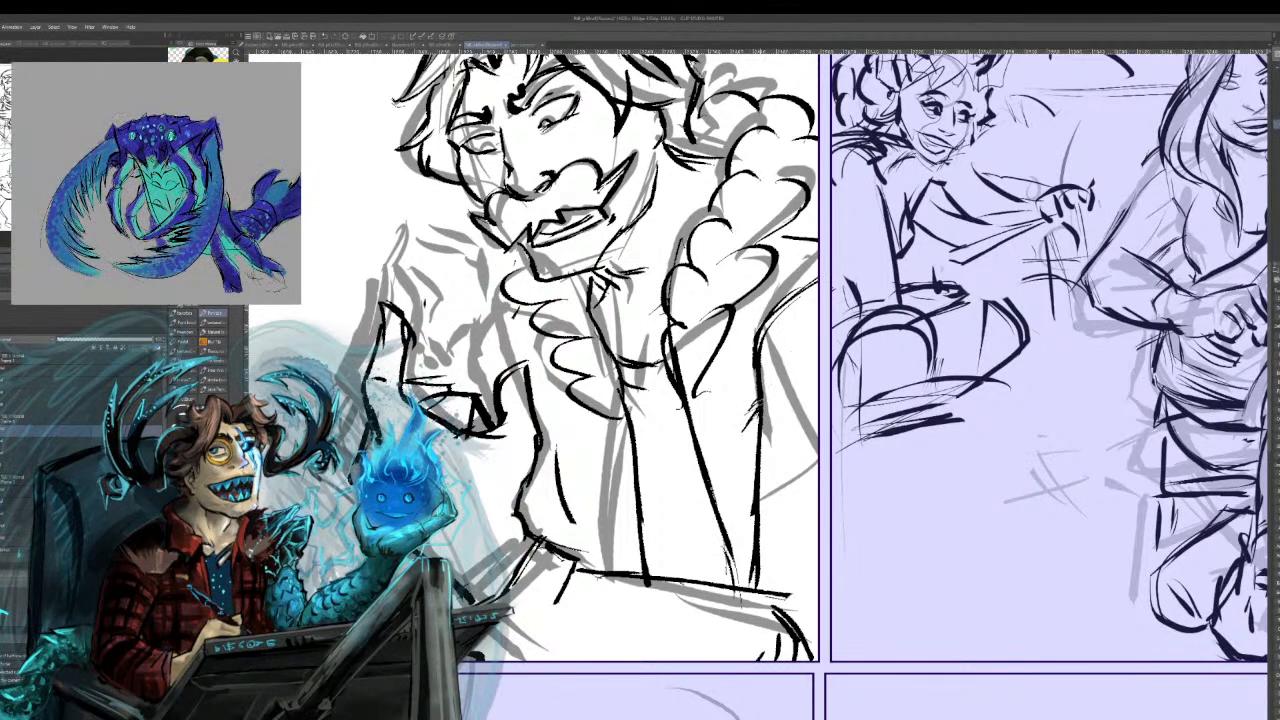
pyautogui.hotkey('ctrl', 'z')
pyautogui.moveTo(758, 400); pyautogui.dragTo(728, 443)
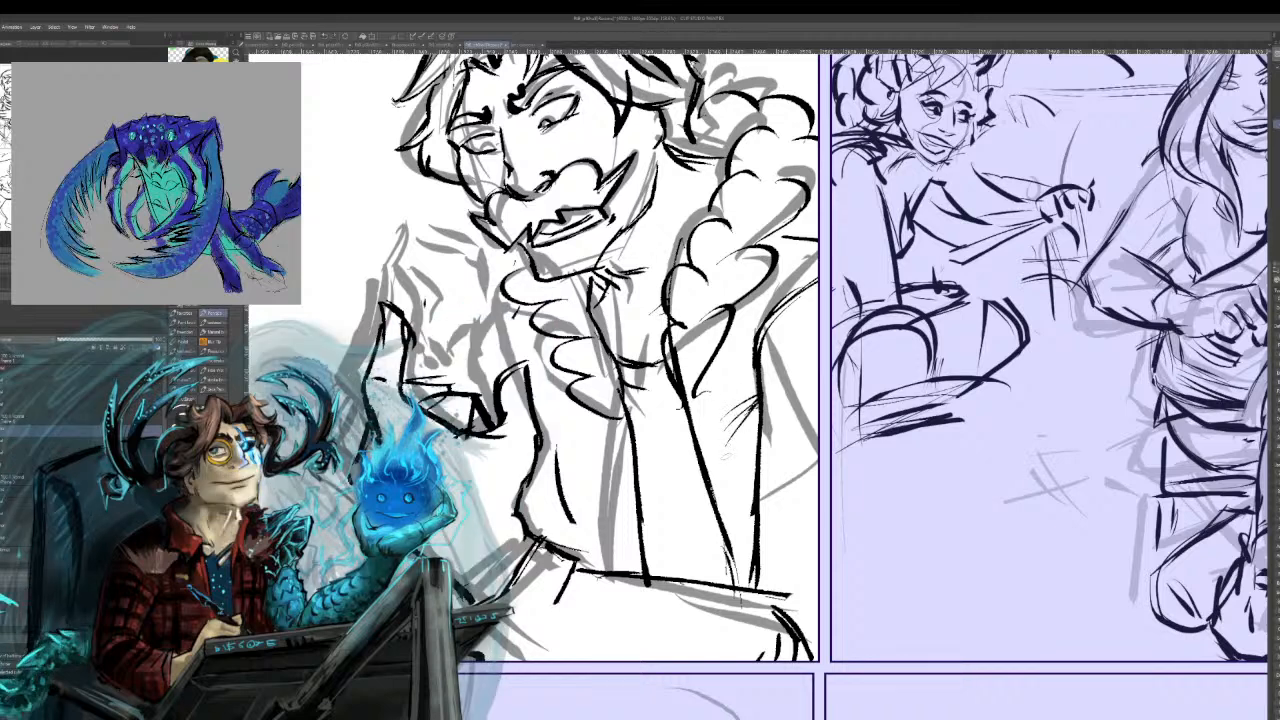
# Add thin fold strokes along the front edges of the clothing near the waist and a light line down the neck.
pyautogui.moveTo(636, 518); pyautogui.dragTo(641, 568)
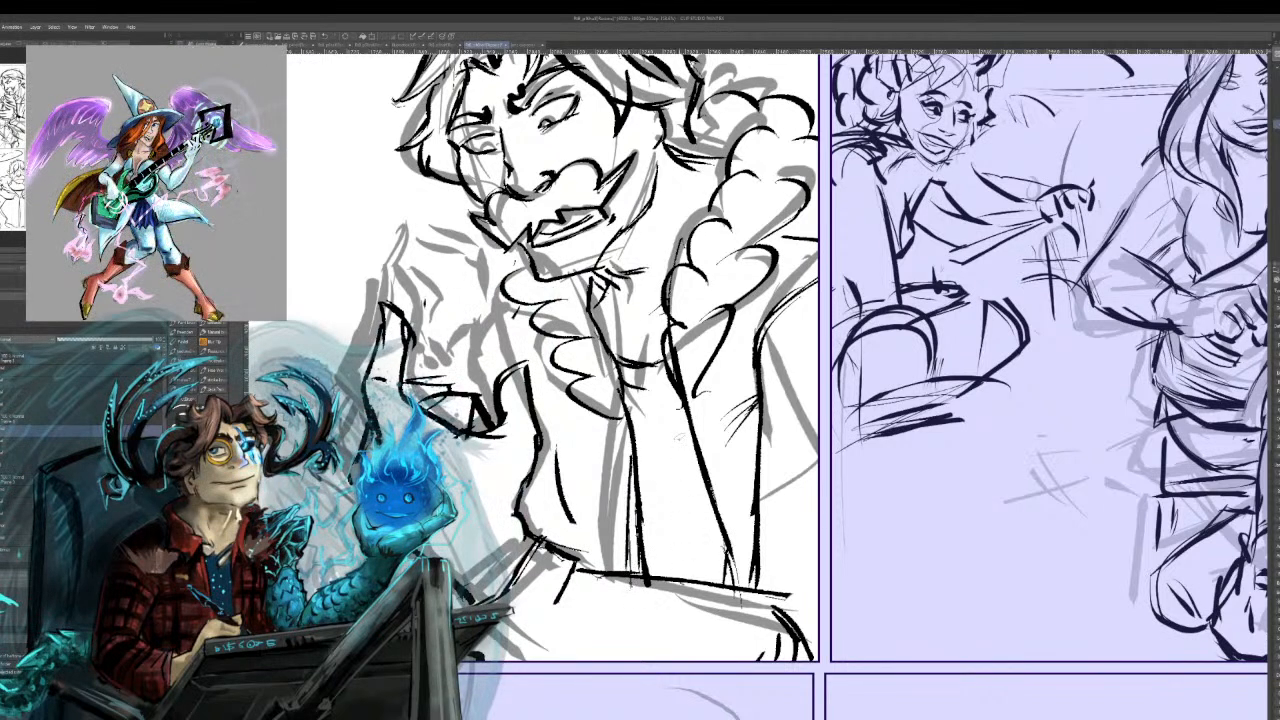
pyautogui.moveTo(718, 528); pyautogui.dragTo(720, 578)
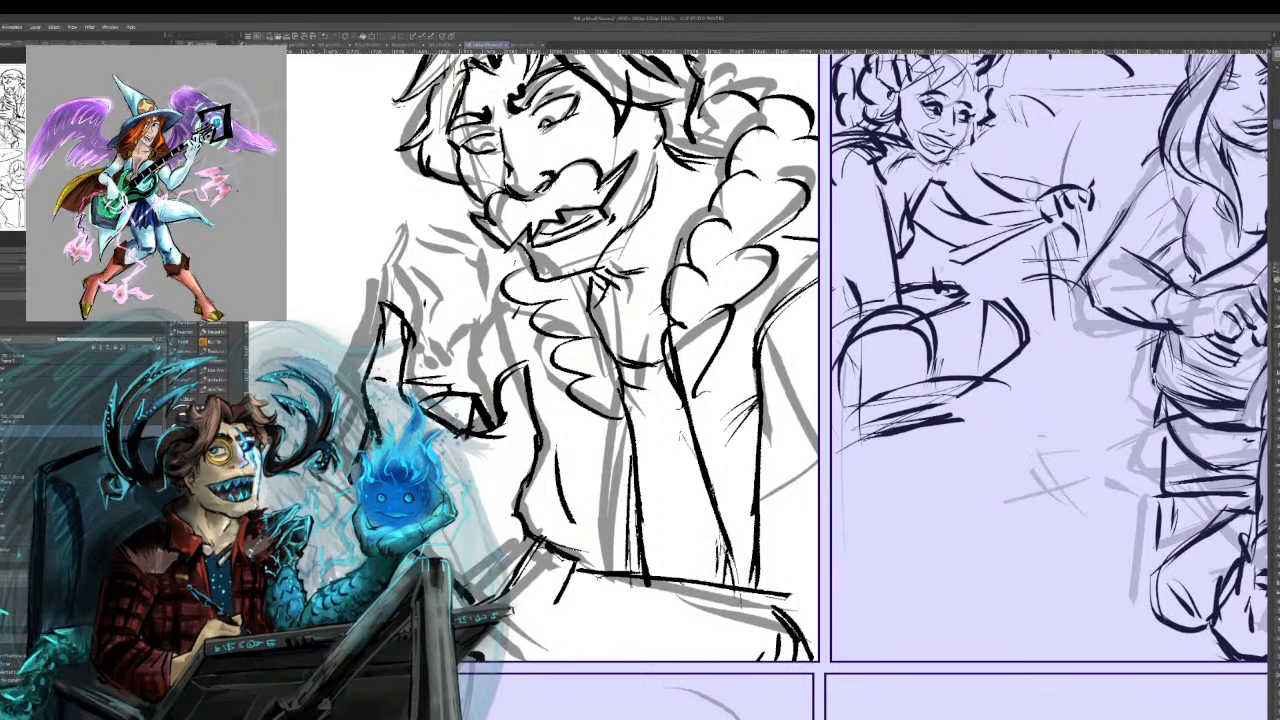
pyautogui.moveTo(696, 434); pyautogui.dragTo(731, 540)
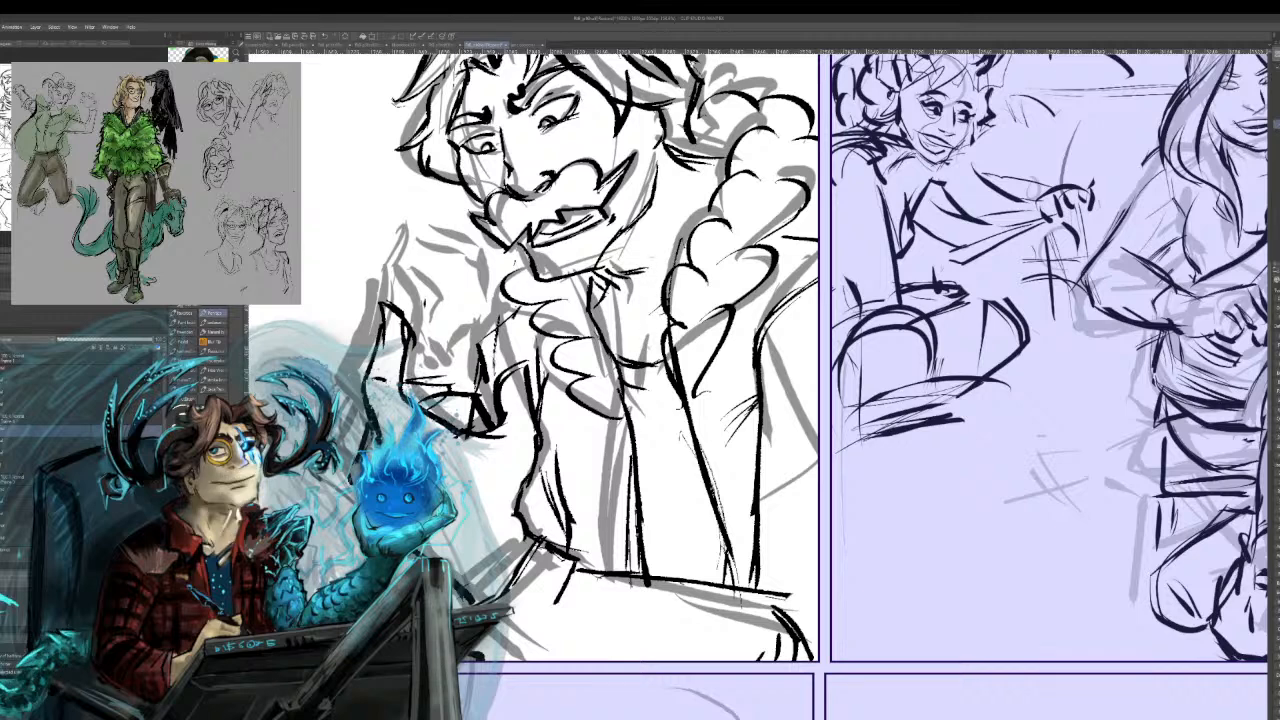
pyautogui.moveTo(657, 164)
pyautogui.mouseDown()
pyautogui.moveTo(676, 270)
pyautogui.moveTo(669, 231)
pyautogui.mouseUp()
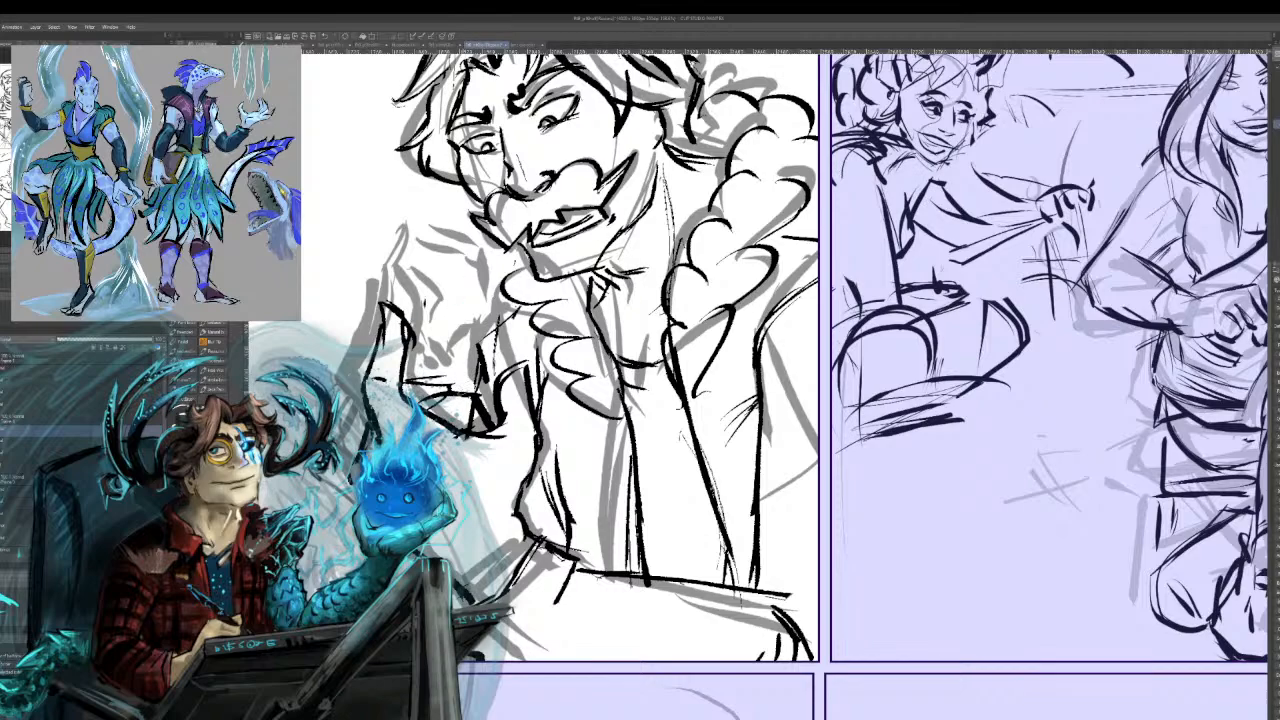
# Switch to the guitar player's panel layer and ink her bent arm's outer contour and the crease at the elbow.
pyautogui.moveTo(700, 400); pyautogui.dragTo(748, 179)
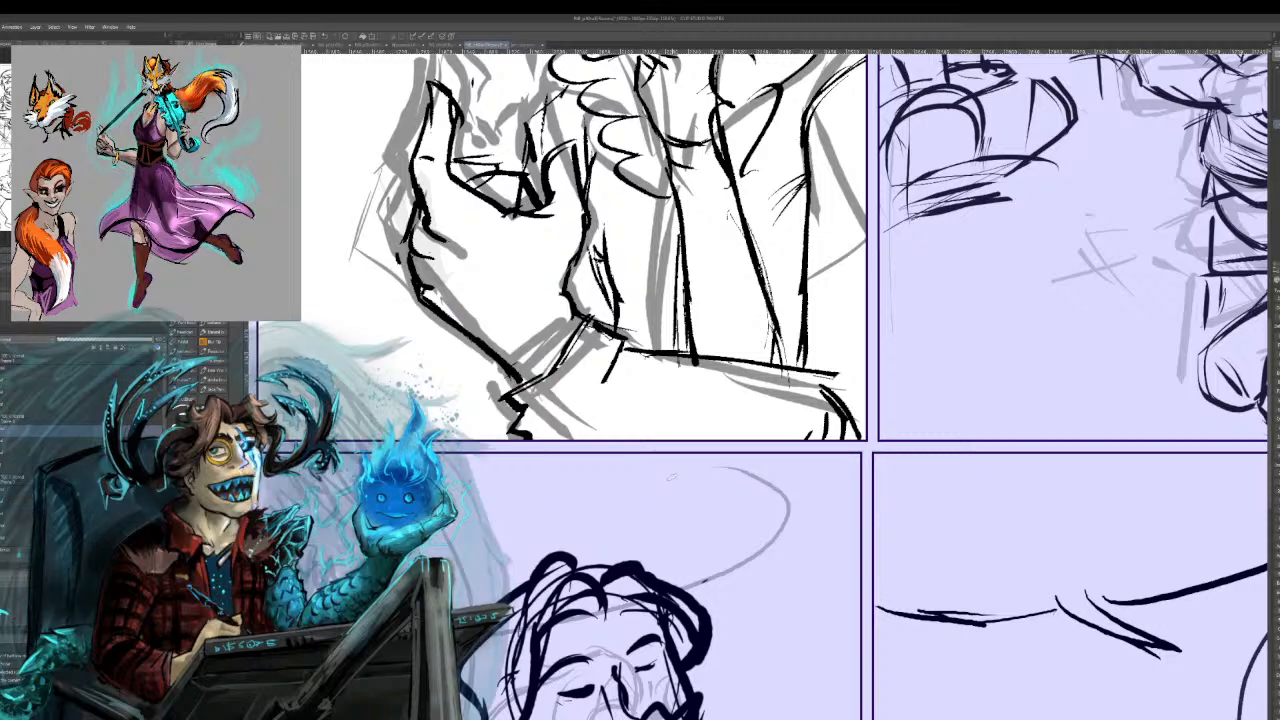
pyautogui.moveTo(672, 477); pyautogui.dragTo(249, 719)
pyautogui.moveTo(760, 380); pyautogui.dragTo(603, 453)
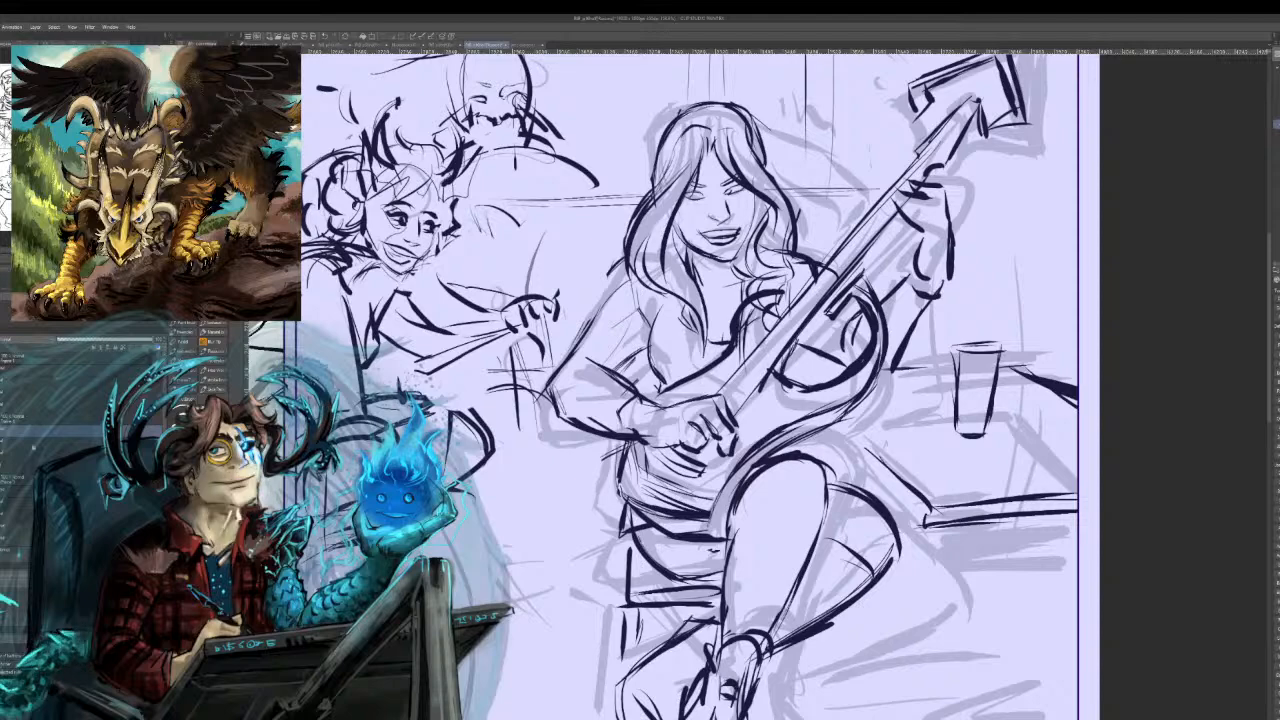
pyautogui.click(54, 370)
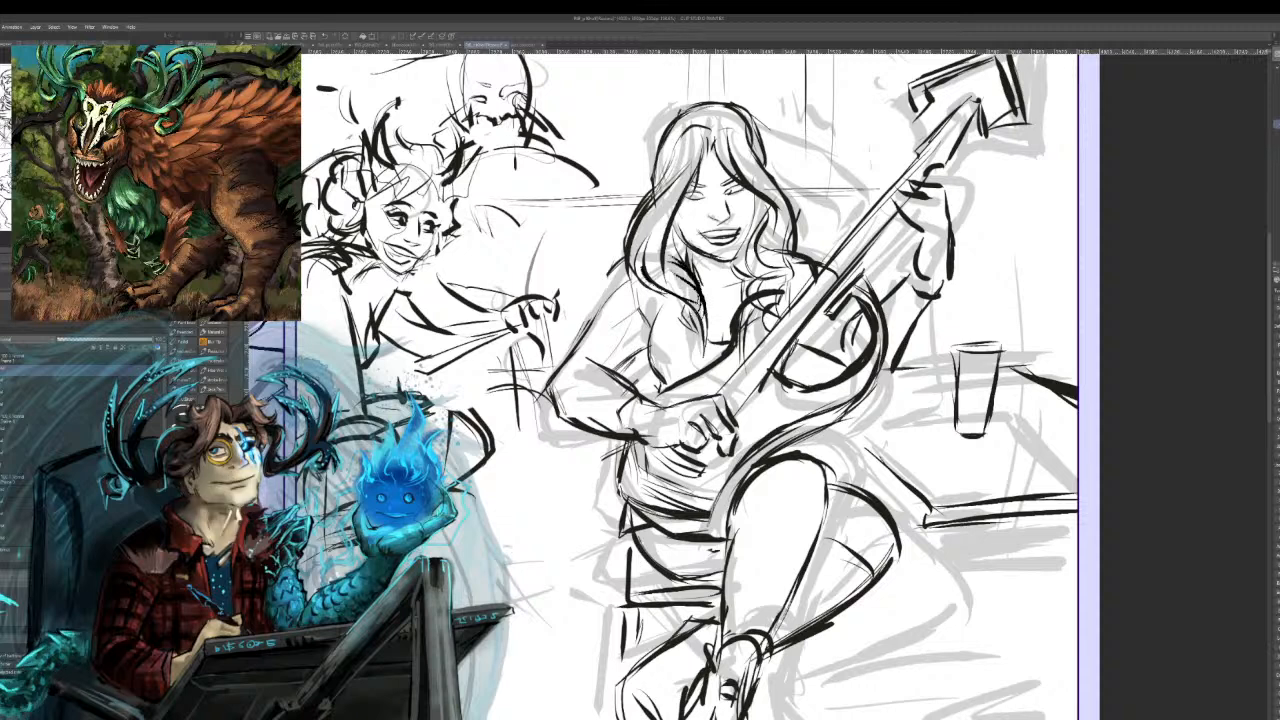
pyautogui.moveTo(604, 274)
pyautogui.mouseDown()
pyautogui.moveTo(548, 380)
pyautogui.moveTo(588, 432)
pyautogui.mouseUp()
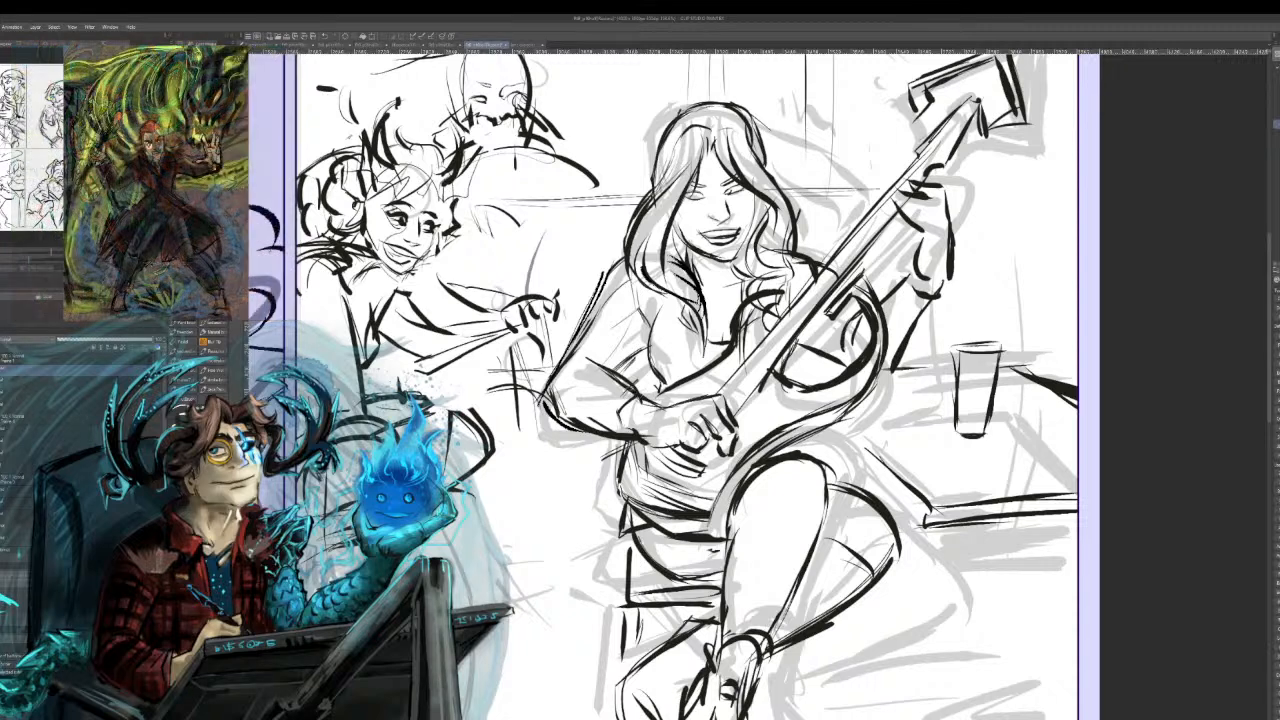
pyautogui.moveTo(620, 384); pyautogui.dragTo(560, 388)
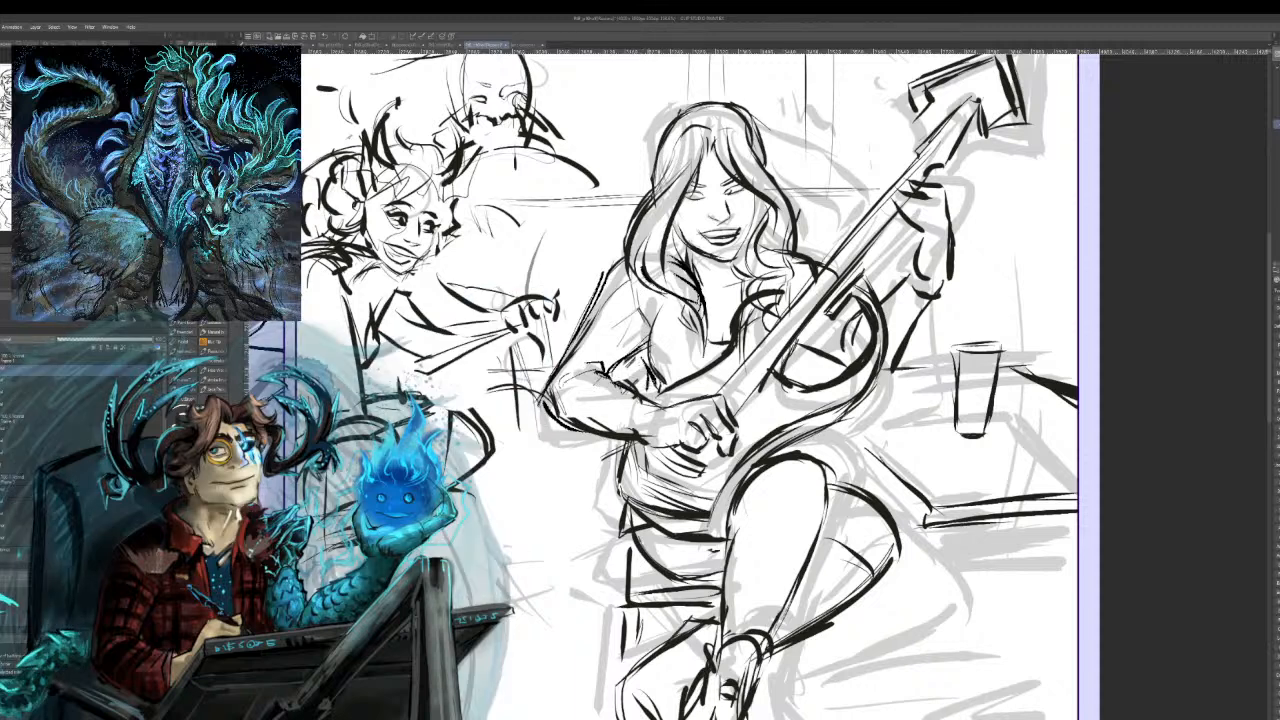
# Ink the hanging edge of the guitar player's clothing below her elbow and try a contour line over her thigh.
pyautogui.moveTo(614, 443); pyautogui.dragTo(564, 540)
pyautogui.hotkey('ctrl', 'z')
pyautogui.moveTo(600, 450)
pyautogui.mouseDown()
pyautogui.moveTo(577, 532)
pyautogui.moveTo(622, 511)
pyautogui.moveTo(575, 532)
pyautogui.mouseUp()
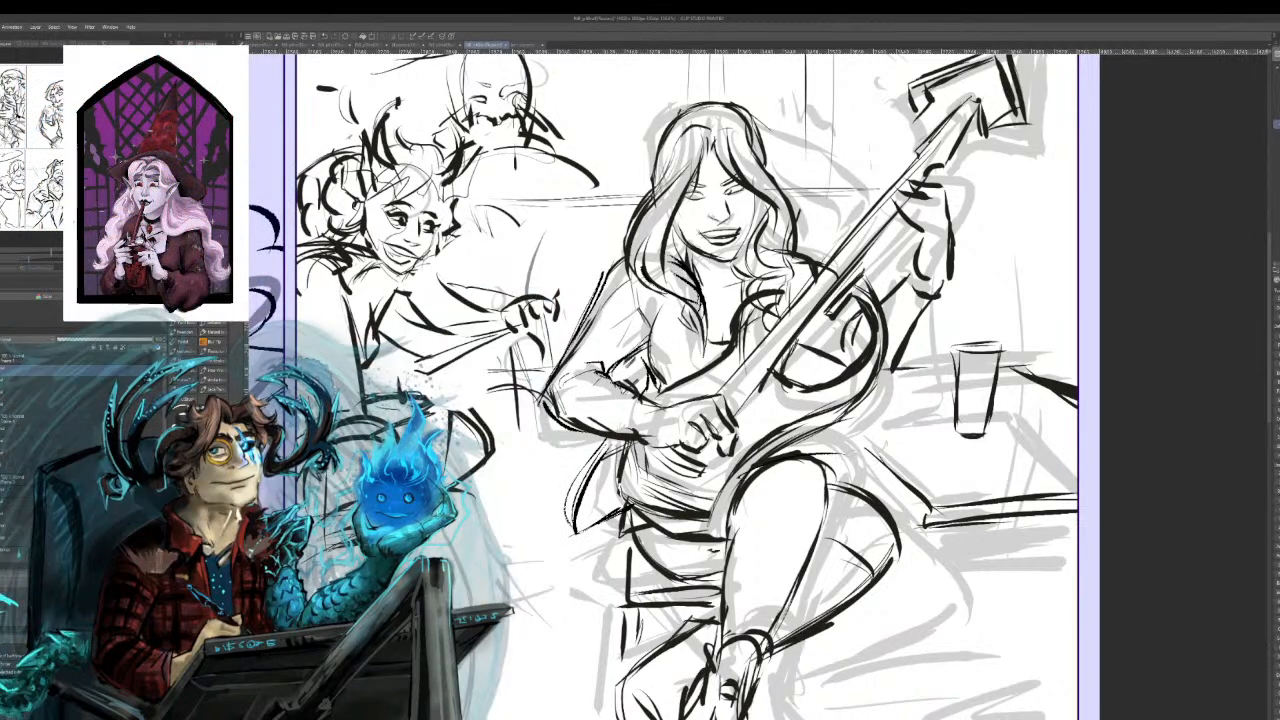
pyautogui.moveTo(738, 472)
pyautogui.mouseDown()
pyautogui.moveTo(852, 451)
pyautogui.moveTo(830, 449)
pyautogui.mouseUp()
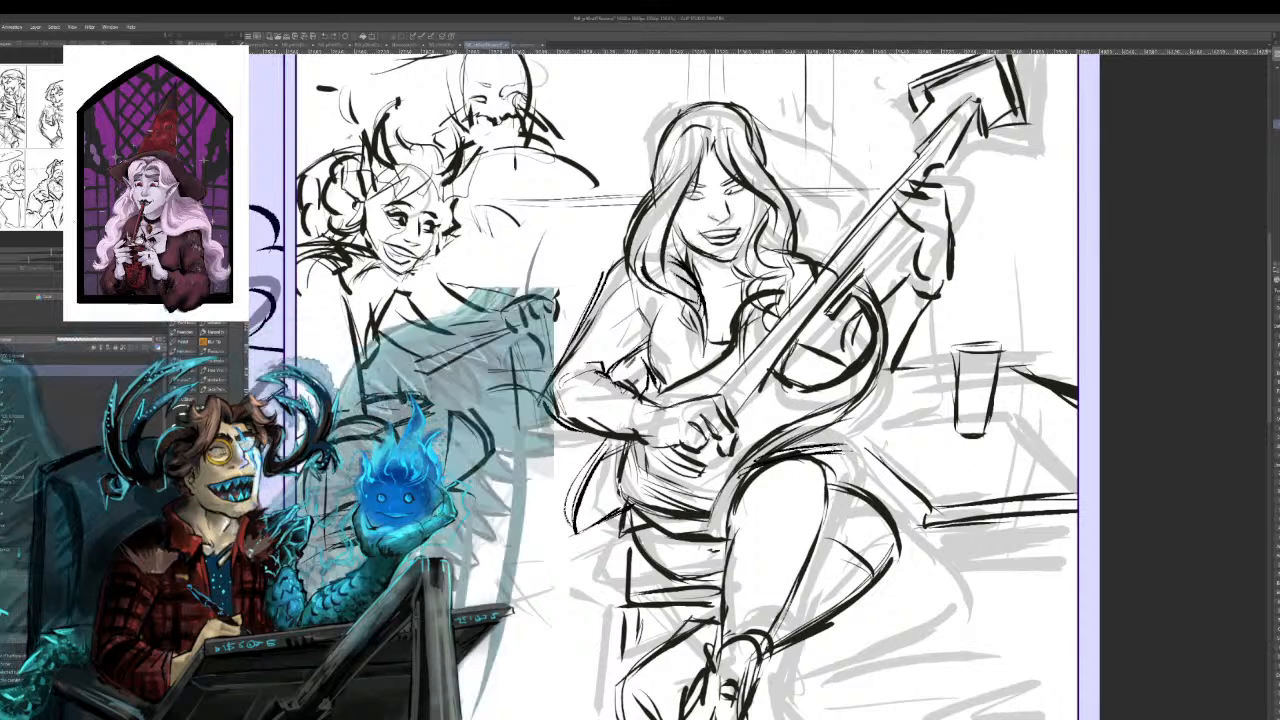
pyautogui.hotkey('ctrl', 'z')
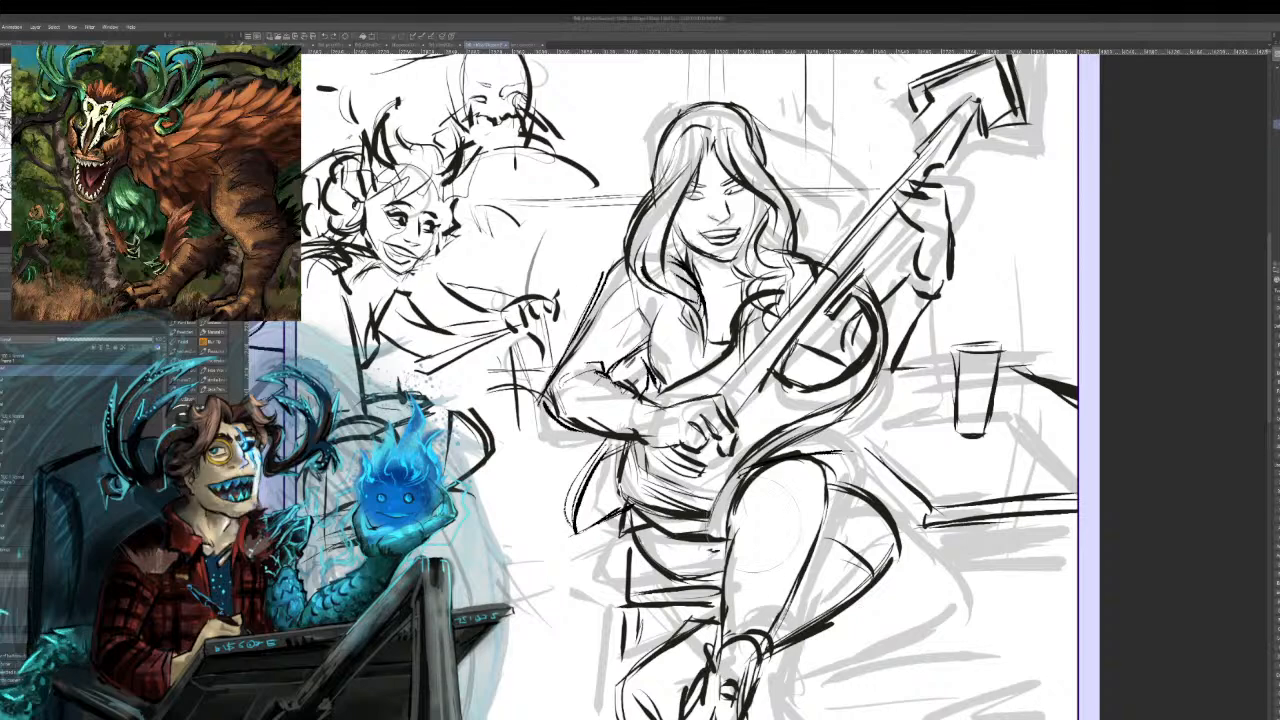
# Erase the old front leg outline and ink a new angular knee with shin and calf lines running down to the ankle.
pyautogui.moveTo(812, 505); pyautogui.dragTo(785, 487)
pyautogui.moveTo(828, 552); pyautogui.dragTo(726, 668)
pyautogui.moveTo(739, 555)
pyautogui.mouseDown()
pyautogui.moveTo(798, 497)
pyautogui.moveTo(795, 470)
pyautogui.mouseUp()
pyautogui.hotkey('ctrl', 'z')
pyautogui.hotkey('ctrl', 'z')
pyautogui.moveTo(708, 532)
pyautogui.mouseDown()
pyautogui.moveTo(768, 512)
pyautogui.moveTo(786, 522)
pyautogui.mouseUp()
pyautogui.moveTo(744, 482)
pyautogui.mouseDown()
pyautogui.moveTo(790, 506)
pyautogui.moveTo(782, 470)
pyautogui.moveTo(794, 498)
pyautogui.moveTo(806, 718)
pyautogui.mouseUp()
pyautogui.moveTo(737, 542); pyautogui.dragTo(737, 604)
pyautogui.hotkey('ctrl', 'z')
pyautogui.moveTo(792, 498); pyautogui.dragTo(795, 524)
pyautogui.moveTo(724, 552); pyautogui.dragTo(774, 682)
pyautogui.moveTo(749, 634); pyautogui.dragTo(761, 718)
pyautogui.moveTo(795, 515); pyautogui.dragTo(805, 663)
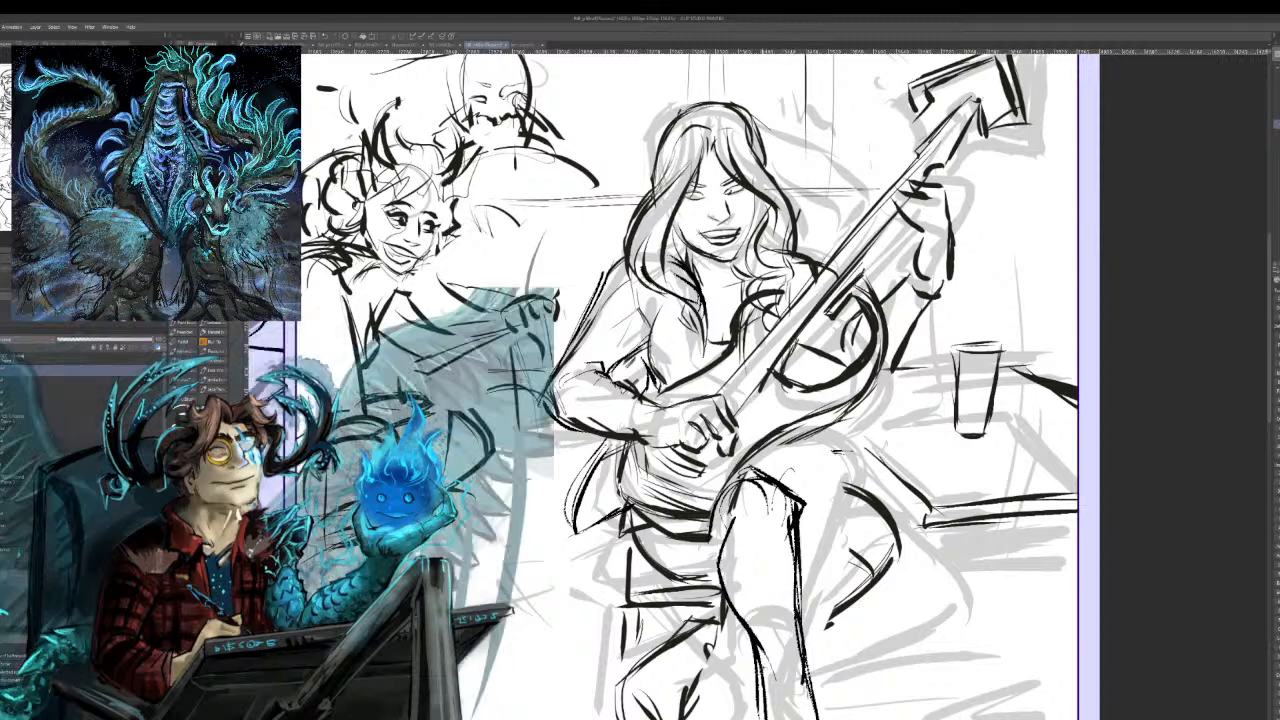
# Erase the old foot strokes and ink the rear boot with its sole, toe and ankle.
pyautogui.moveTo(750, 715); pyautogui.dragTo(670, 515)
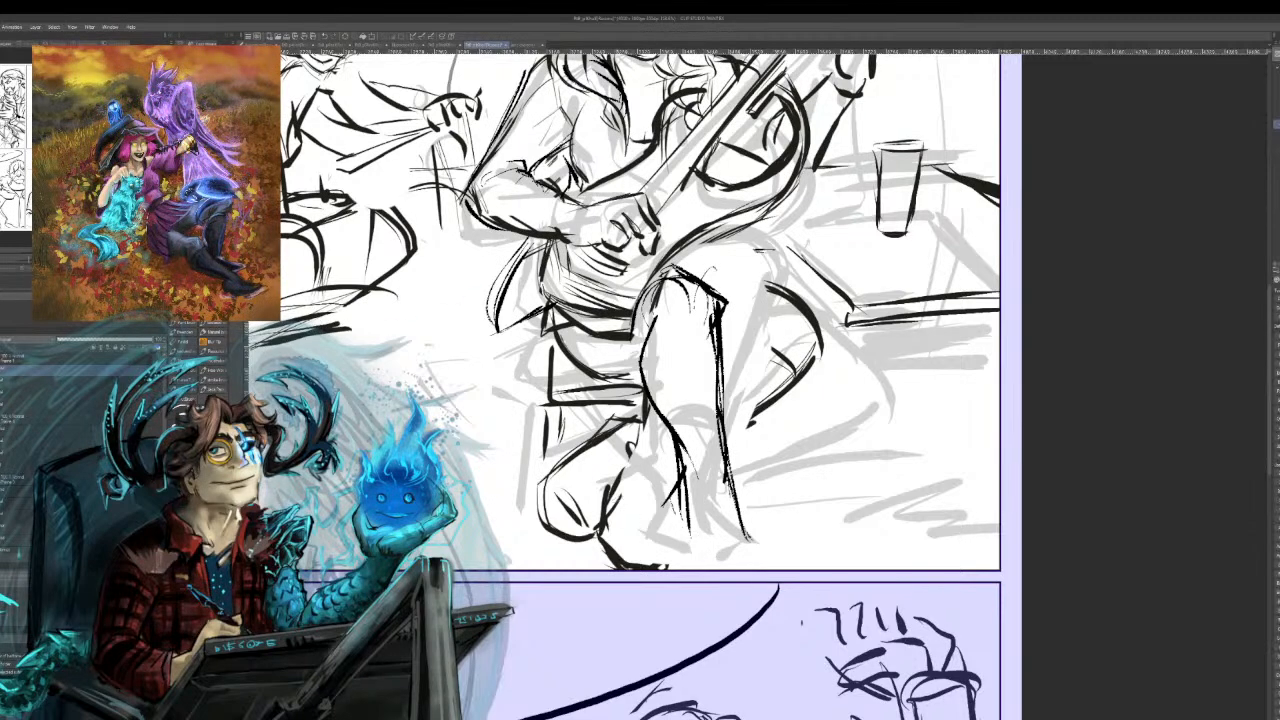
pyautogui.moveTo(608, 546)
pyautogui.mouseDown()
pyautogui.moveTo(657, 559)
pyautogui.moveTo(627, 539)
pyautogui.moveTo(652, 514)
pyautogui.moveTo(617, 499)
pyautogui.moveTo(656, 482)
pyautogui.mouseUp()
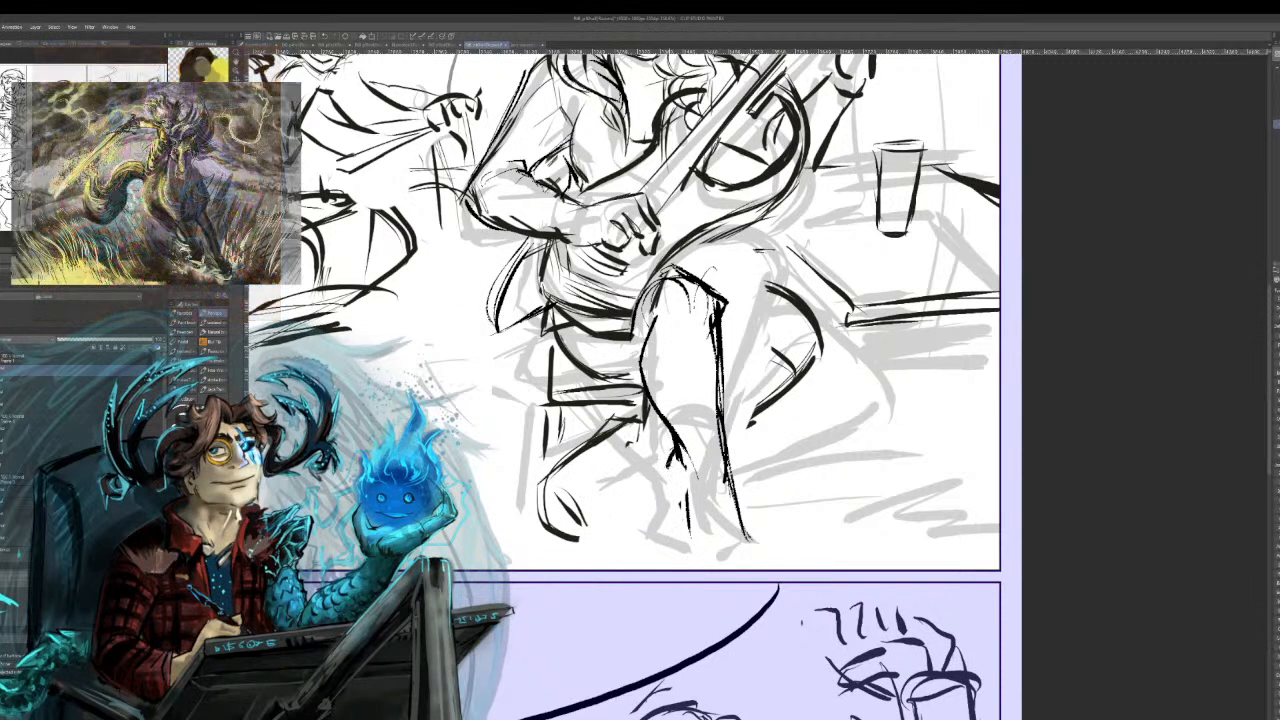
pyautogui.moveTo(731, 448)
pyautogui.mouseDown()
pyautogui.moveTo(728, 468)
pyautogui.moveTo(692, 479)
pyautogui.moveTo(724, 462)
pyautogui.moveTo(629, 479)
pyautogui.moveTo(580, 532)
pyautogui.mouseUp()
pyautogui.moveTo(646, 466)
pyautogui.mouseDown()
pyautogui.moveTo(578, 530)
pyautogui.moveTo(569, 559)
pyautogui.mouseUp()
pyautogui.moveTo(598, 460)
pyautogui.mouseDown()
pyautogui.moveTo(566, 542)
pyautogui.moveTo(538, 500)
pyautogui.moveTo(594, 452)
pyautogui.mouseUp()
pyautogui.hotkey('ctrl', 'z')
pyautogui.hotkey('ctrl', 'z')
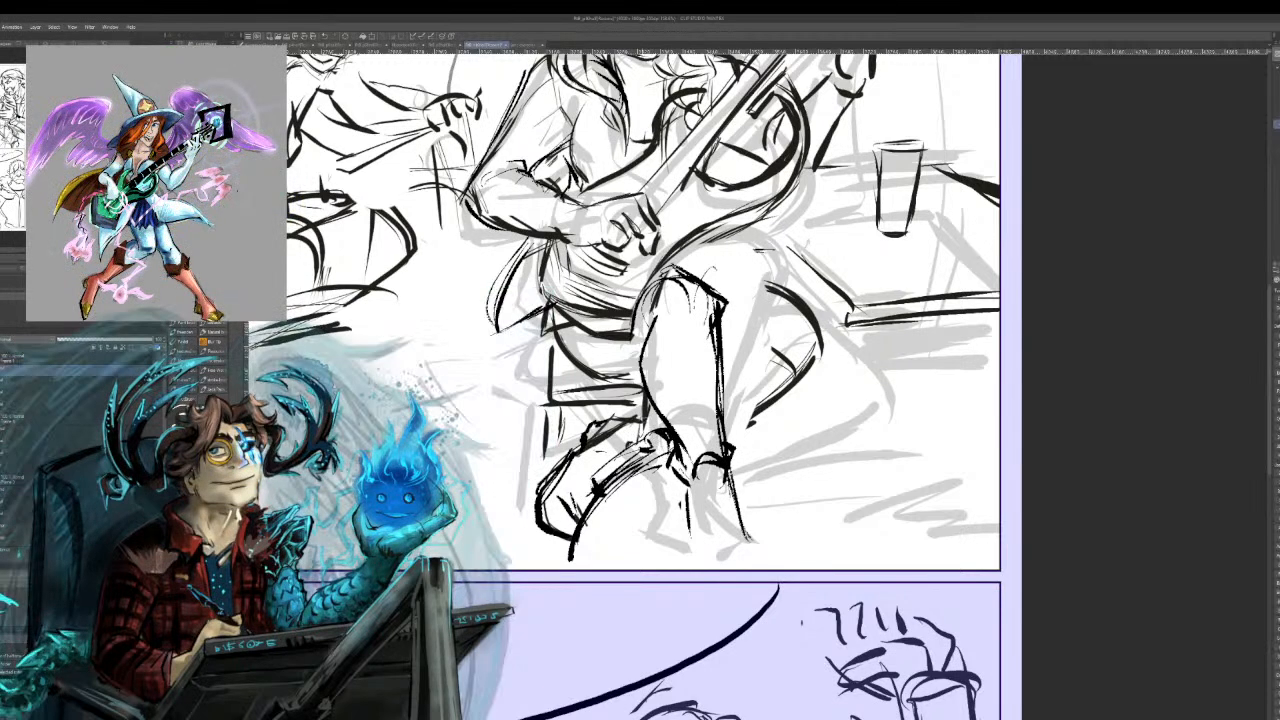
# Thicken the lower calf contour and ink the front boot's shaft, folds and foot down to the panel border.
pyautogui.moveTo(649, 412); pyautogui.dragTo(667, 439)
pyautogui.moveTo(635, 407); pyautogui.dragTo(650, 426)
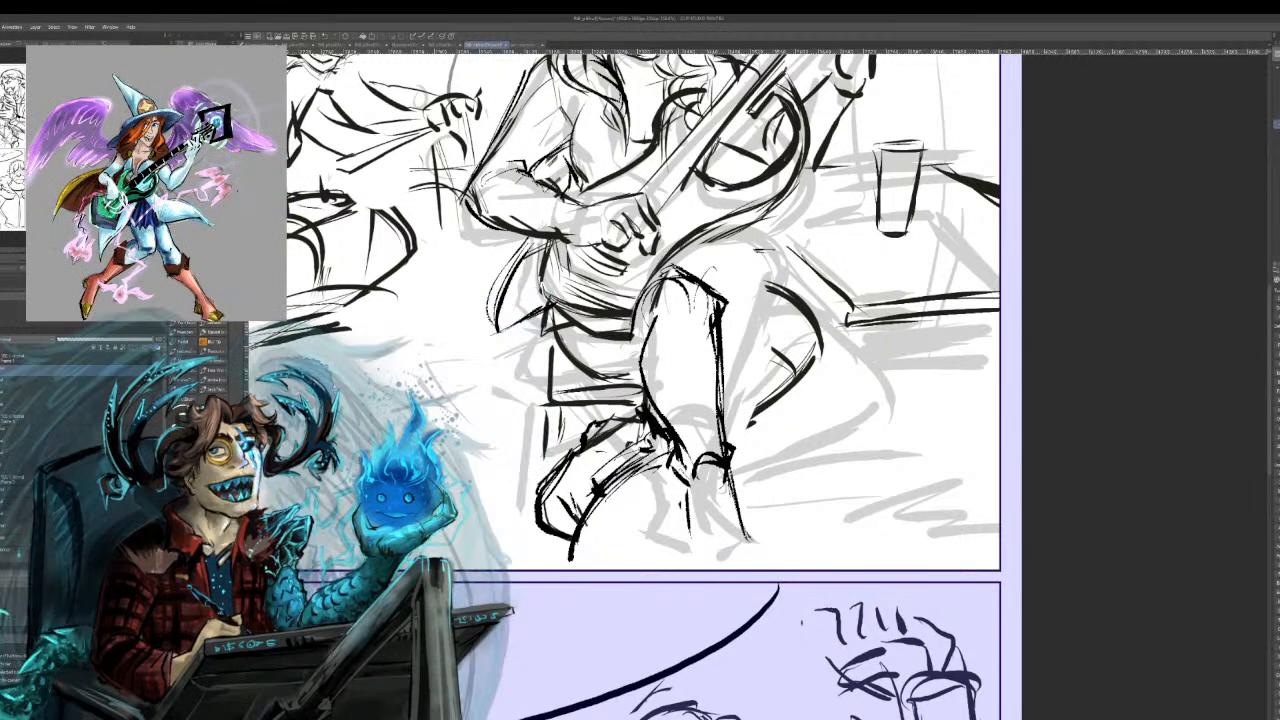
pyautogui.moveTo(682, 468)
pyautogui.mouseDown()
pyautogui.moveTo(692, 481)
pyautogui.moveTo(729, 472)
pyautogui.moveTo(694, 514)
pyautogui.mouseUp()
pyautogui.moveTo(688, 483)
pyautogui.mouseDown()
pyautogui.moveTo(702, 527)
pyautogui.moveTo(719, 536)
pyautogui.moveTo(706, 500)
pyautogui.moveTo(733, 532)
pyautogui.moveTo(721, 536)
pyautogui.mouseUp()
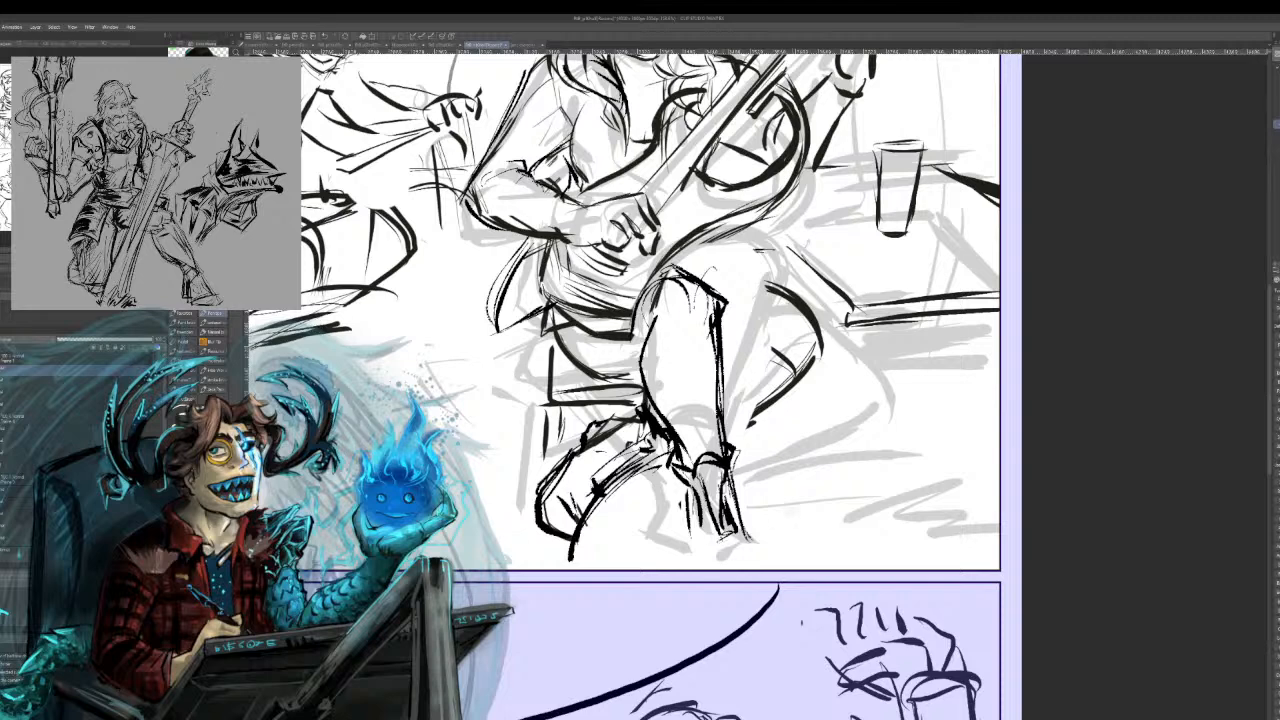
pyautogui.moveTo(586, 521); pyautogui.dragTo(571, 541)
pyautogui.moveTo(697, 528)
pyautogui.mouseDown()
pyautogui.moveTo(706, 562)
pyautogui.moveTo(702, 537)
pyautogui.moveTo(766, 568)
pyautogui.mouseUp()
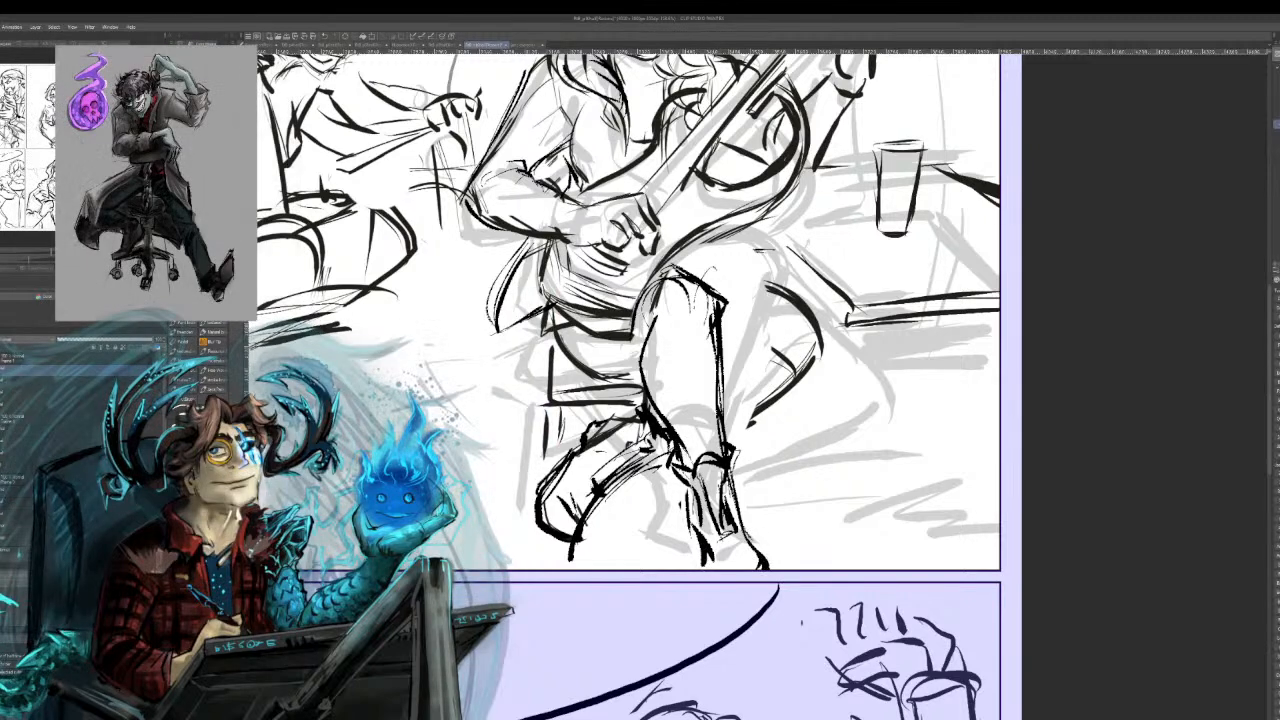
# Add the trouser hem across the front shin and reinforce the shin edge and the top of the knee.
pyautogui.moveTo(676, 439); pyautogui.dragTo(710, 428)
pyautogui.moveTo(714, 294)
pyautogui.mouseDown()
pyautogui.moveTo(708, 418)
pyautogui.moveTo(708, 334)
pyautogui.mouseUp()
pyautogui.moveTo(708, 292)
pyautogui.mouseDown()
pyautogui.moveTo(718, 304)
pyautogui.moveTo(670, 268)
pyautogui.moveTo(656, 292)
pyautogui.moveTo(707, 273)
pyautogui.moveTo(643, 291)
pyautogui.mouseUp()
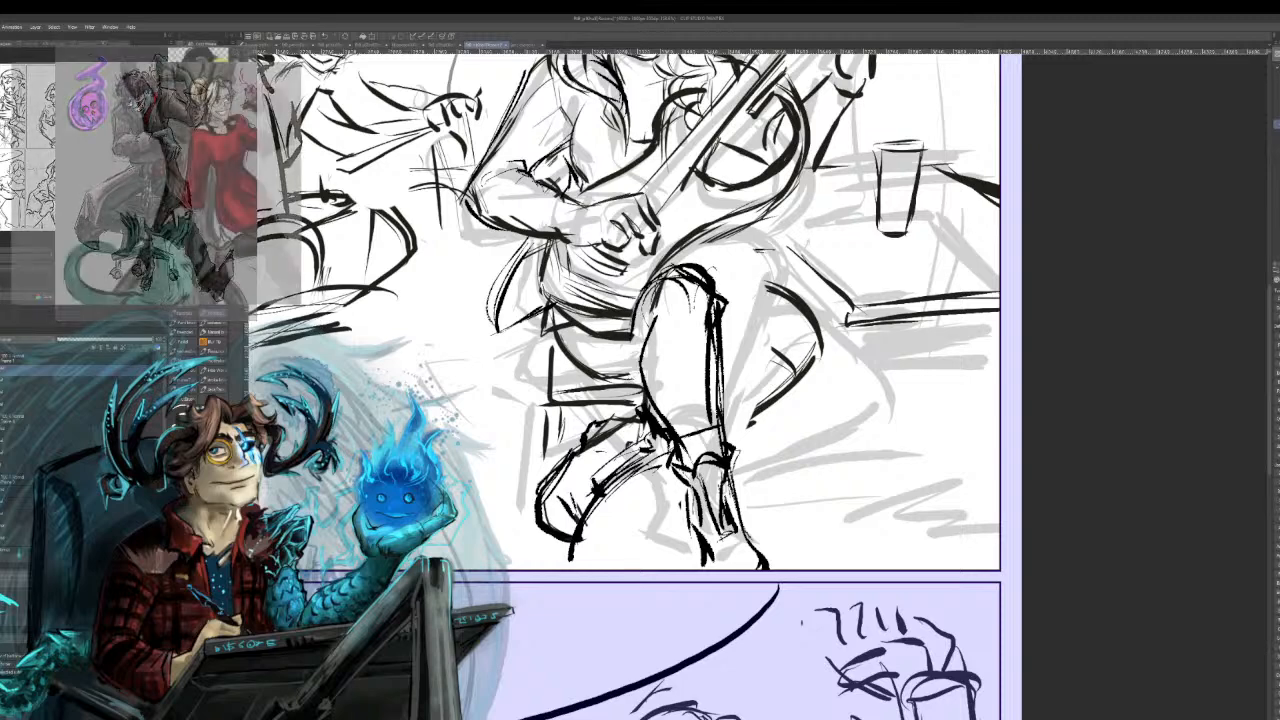
# Rework the seat lines beneath the thigh and ink the seat's outer corner edge.
pyautogui.moveTo(543, 350)
pyautogui.mouseDown()
pyautogui.moveTo(545, 368)
pyautogui.moveTo(616, 382)
pyautogui.moveTo(587, 389)
pyautogui.mouseUp()
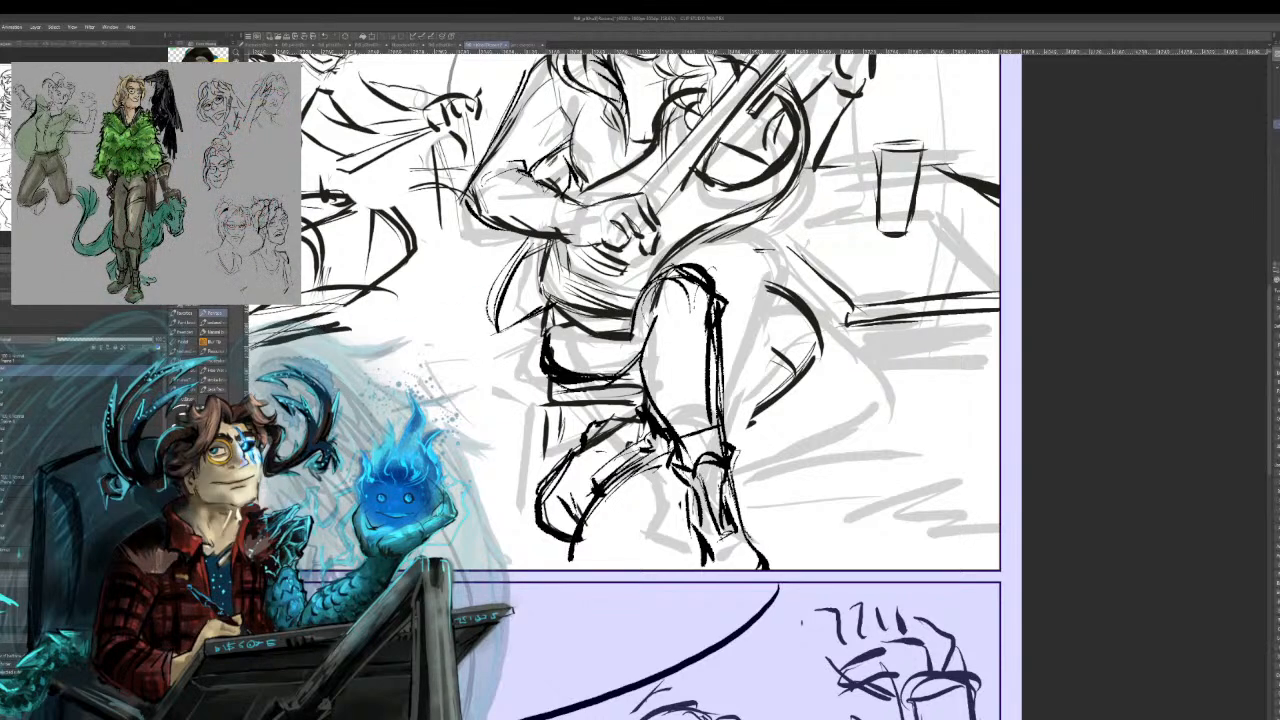
pyautogui.hotkey('ctrl', 'z')
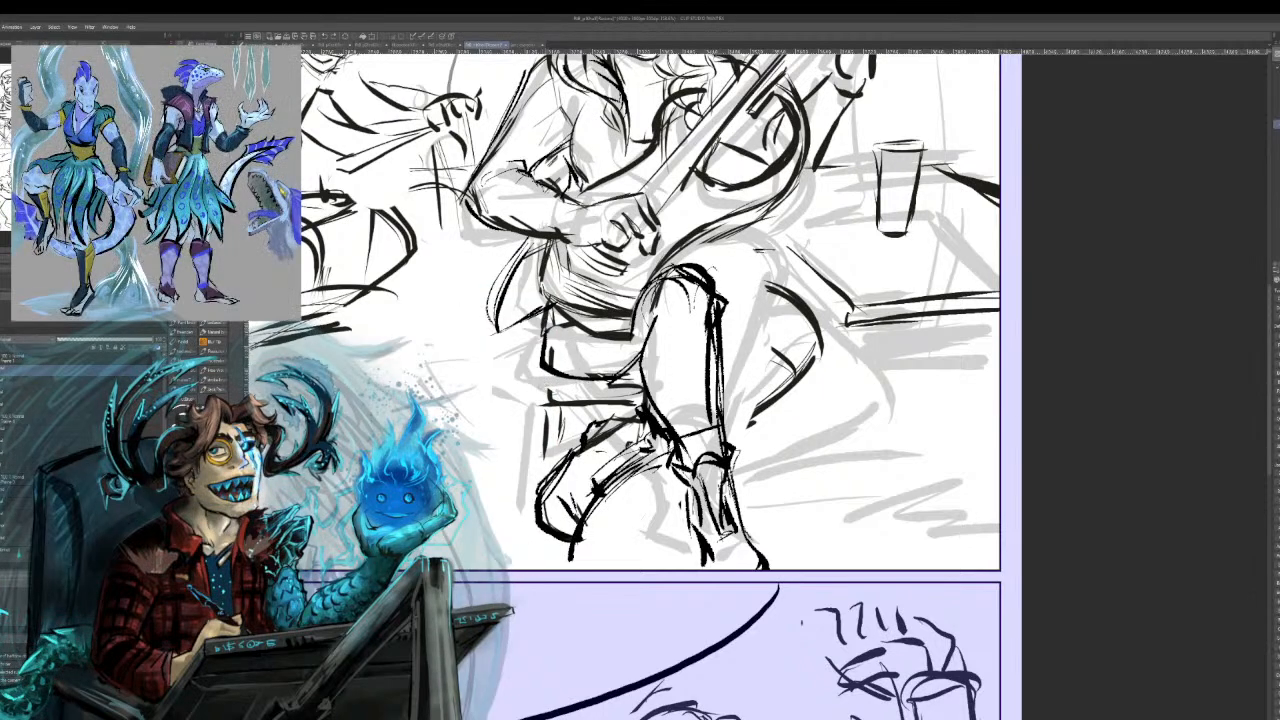
pyautogui.moveTo(538, 363); pyautogui.dragTo(530, 401)
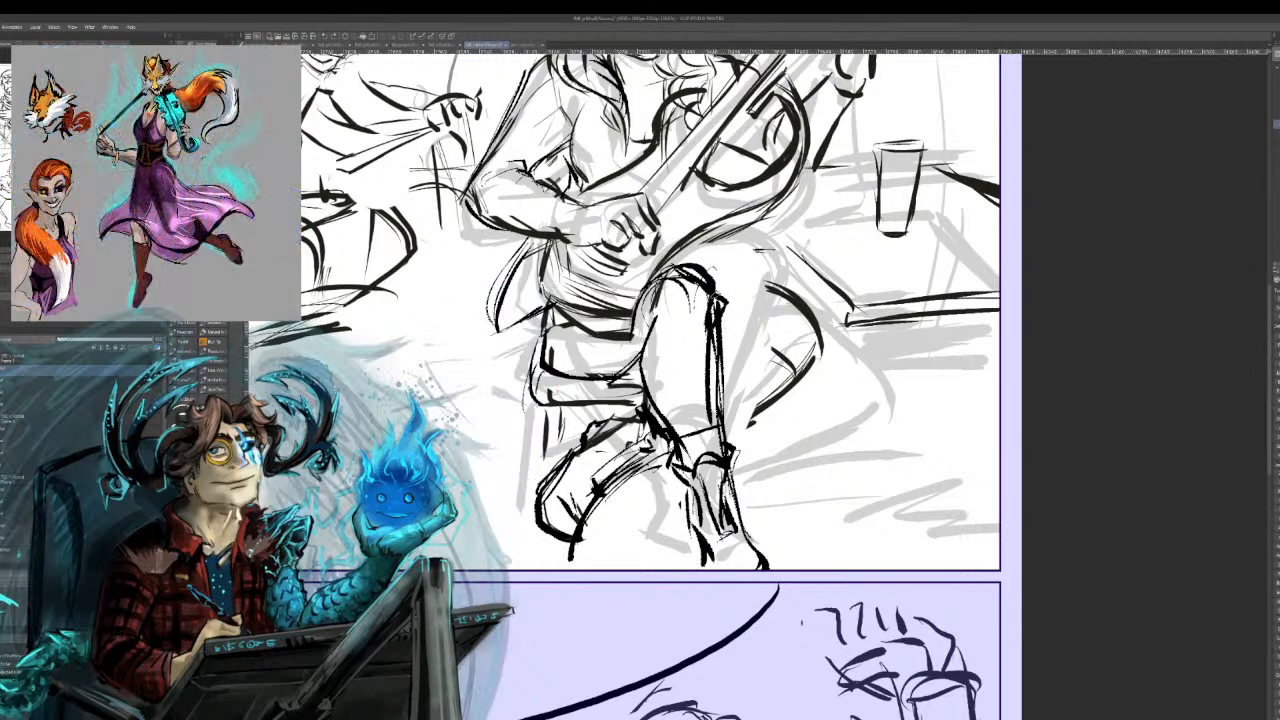
# Ink the upper and lower contours of the other bent leg and erase its old rounded knee curve.
pyautogui.moveTo(716, 296); pyautogui.dragTo(820, 322)
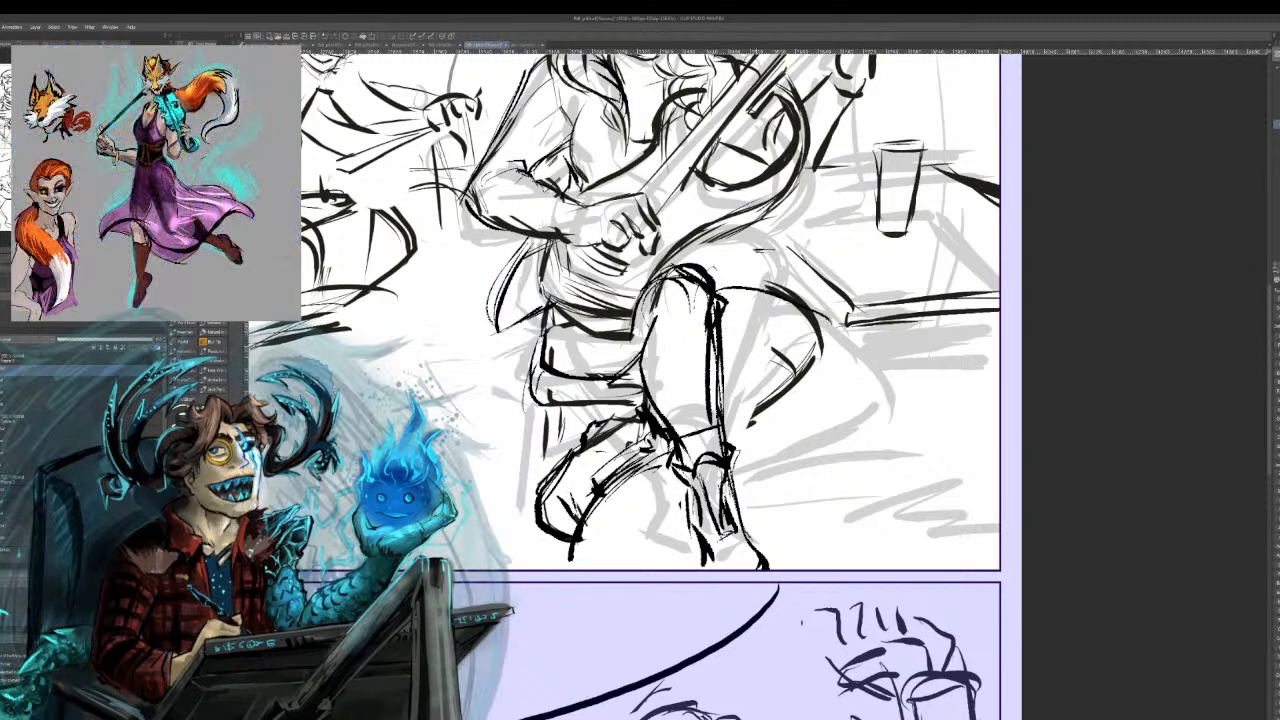
pyautogui.moveTo(724, 340)
pyautogui.mouseDown()
pyautogui.moveTo(792, 325)
pyautogui.moveTo(736, 420)
pyautogui.mouseUp()
pyautogui.moveTo(802, 362); pyautogui.dragTo(734, 420)
pyautogui.hotkey('ctrl', 'z')
pyautogui.hotkey('ctrl', 'z')
pyautogui.moveTo(786, 382); pyautogui.dragTo(724, 419)
pyautogui.moveTo(808, 372)
pyautogui.mouseDown()
pyautogui.moveTo(752, 403)
pyautogui.moveTo(776, 410)
pyautogui.moveTo(828, 358)
pyautogui.moveTo(790, 346)
pyautogui.moveTo(819, 356)
pyautogui.moveTo(817, 310)
pyautogui.mouseUp()
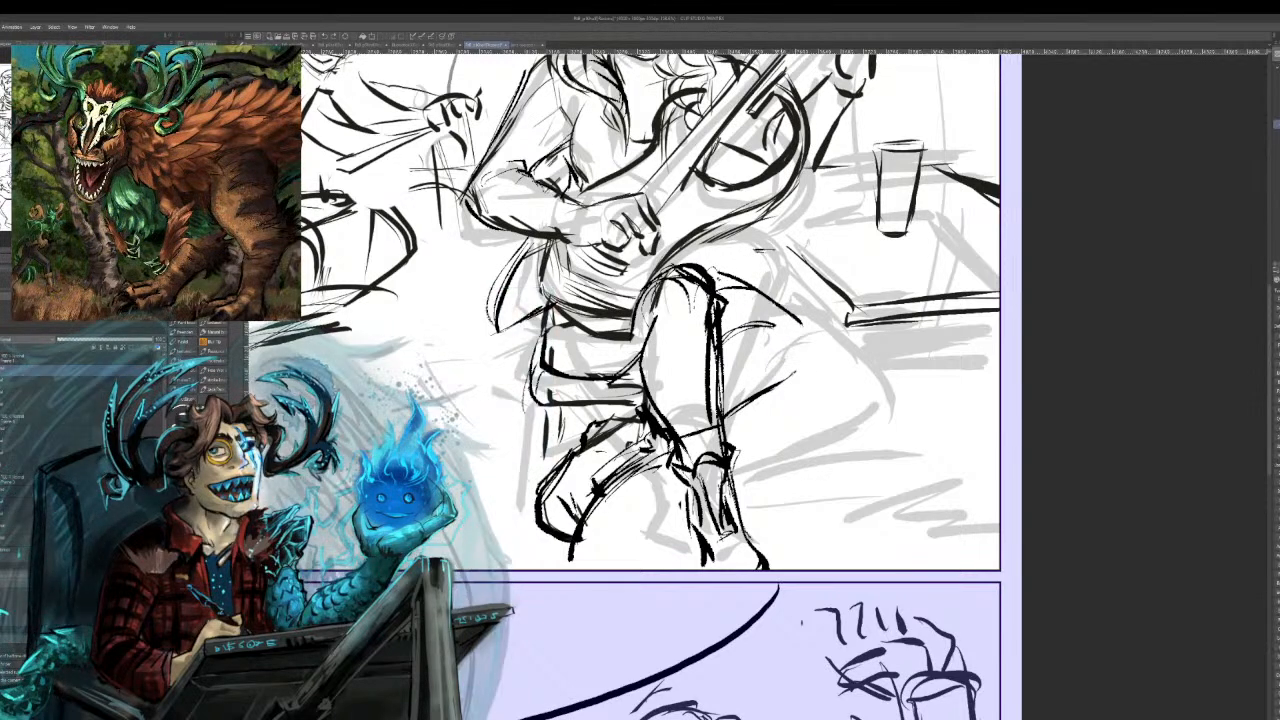
# Ink the bent leg's pointed knee with a heavier underside and a crease line inside the thigh.
pyautogui.moveTo(728, 298); pyautogui.dragTo(800, 332)
pyautogui.moveTo(730, 290)
pyautogui.mouseDown()
pyautogui.moveTo(816, 348)
pyautogui.moveTo(798, 379)
pyautogui.moveTo(738, 404)
pyautogui.mouseUp()
pyautogui.moveTo(798, 372); pyautogui.dragTo(732, 414)
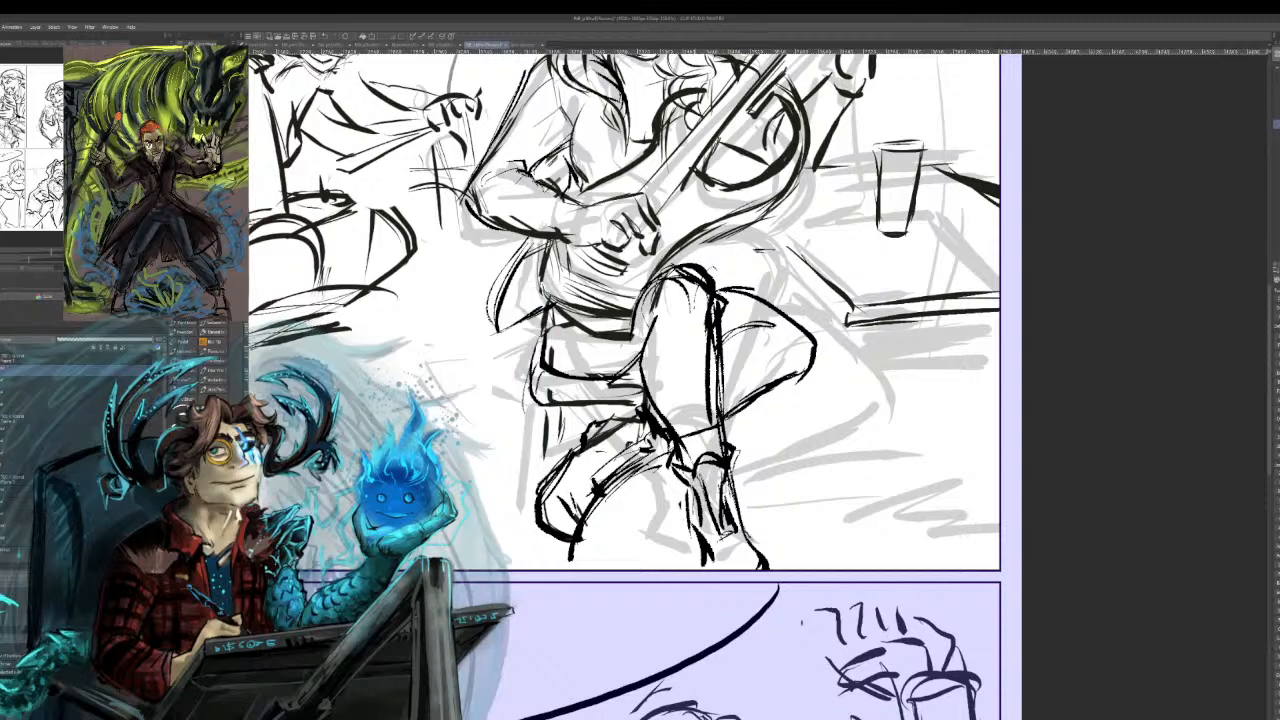
# Clean up the front knee's top edge, erase the heavy shin strokes, and redraw the shin and calf with thinner lines.
pyautogui.moveTo(700, 350); pyautogui.dragTo(590, 520)
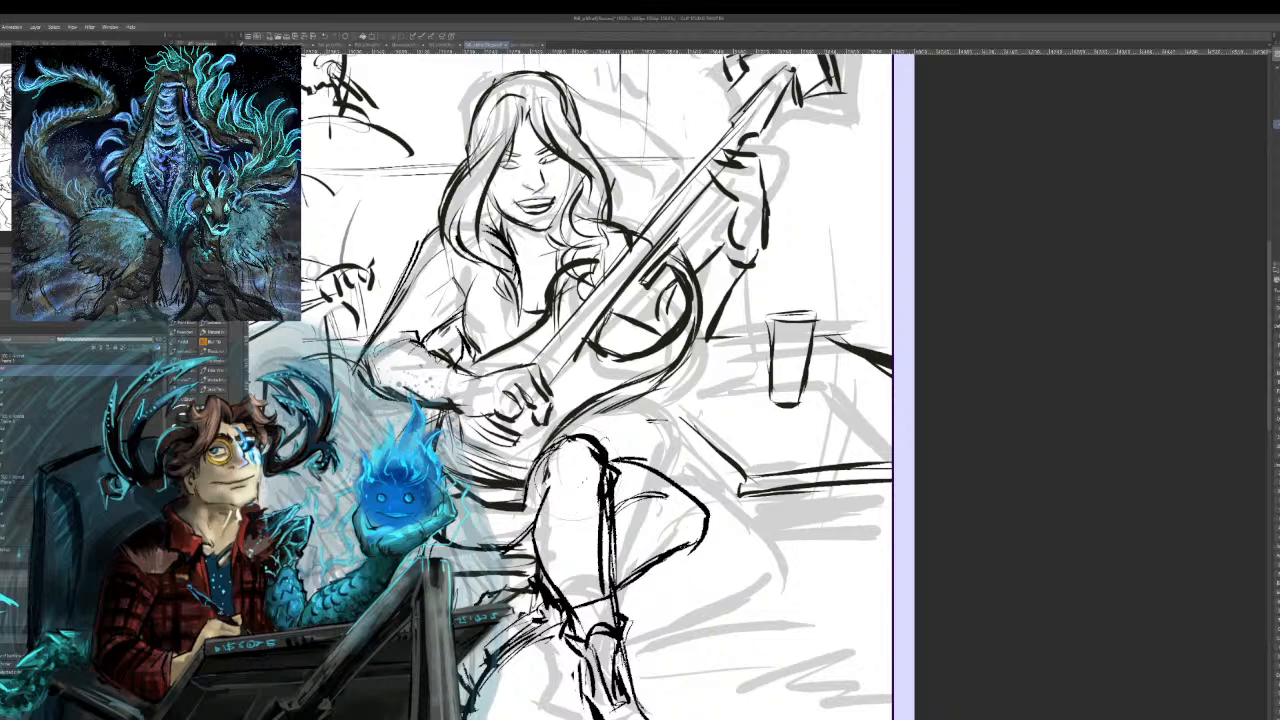
pyautogui.moveTo(572, 465)
pyautogui.mouseDown()
pyautogui.moveTo(592, 450)
pyautogui.moveTo(600, 460)
pyautogui.moveTo(594, 432)
pyautogui.moveTo(606, 440)
pyautogui.mouseUp()
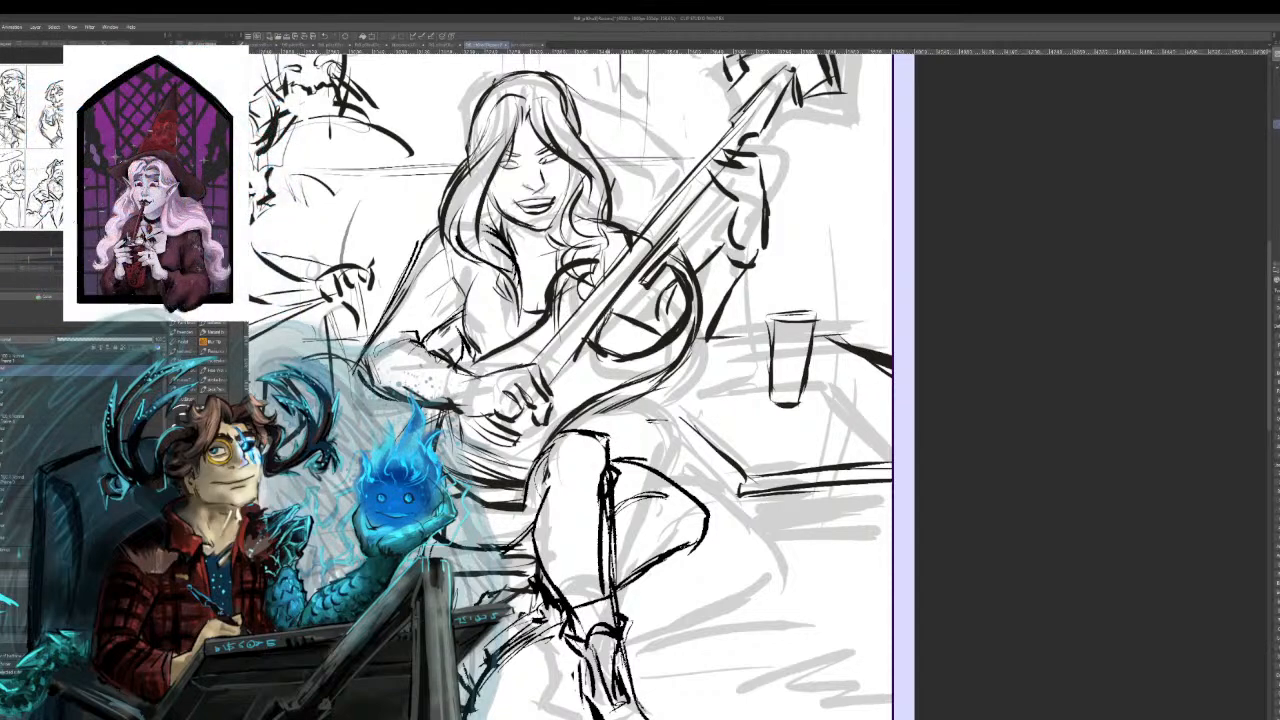
pyautogui.moveTo(612, 460); pyautogui.dragTo(696, 500)
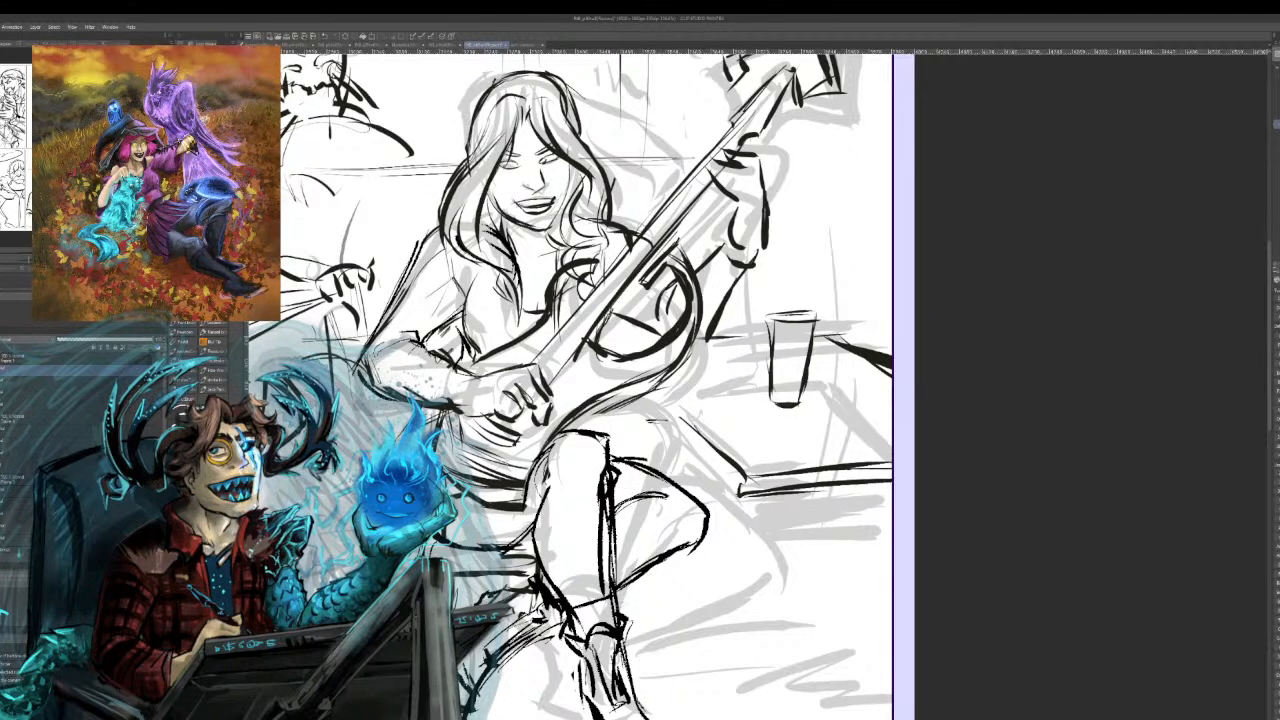
pyautogui.moveTo(610, 470)
pyautogui.mouseDown()
pyautogui.moveTo(598, 520)
pyautogui.moveTo(588, 475)
pyautogui.moveTo(604, 530)
pyautogui.mouseUp()
pyautogui.moveTo(612, 475); pyautogui.dragTo(602, 585)
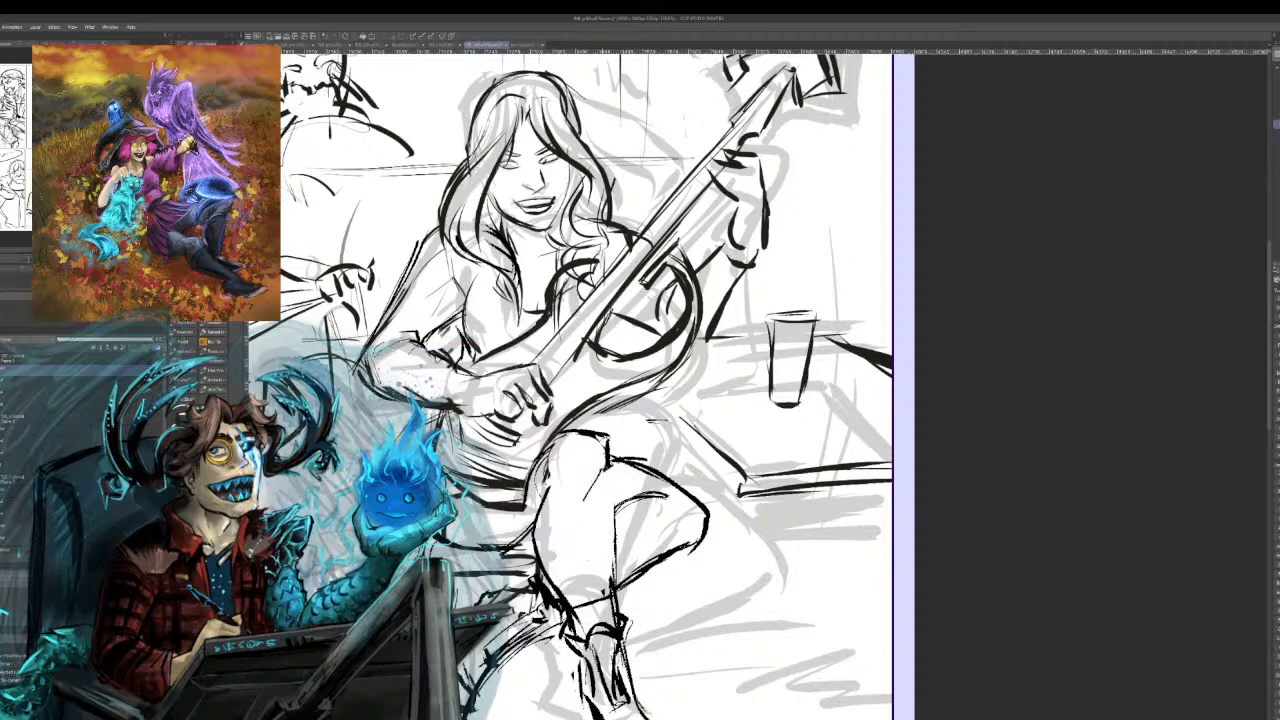
pyautogui.moveTo(606, 466)
pyautogui.mouseDown()
pyautogui.moveTo(611, 604)
pyautogui.moveTo(604, 522)
pyautogui.moveTo(609, 580)
pyautogui.mouseUp()
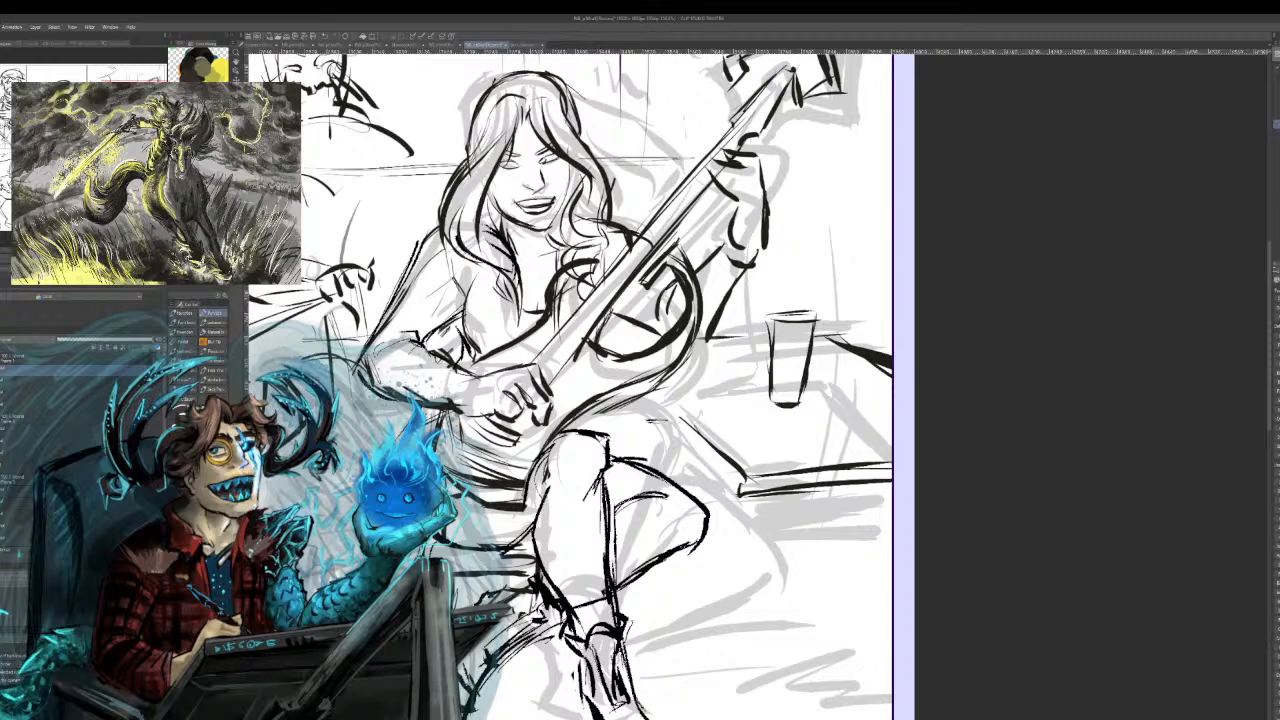
pyautogui.moveTo(532, 542); pyautogui.dragTo(556, 598)
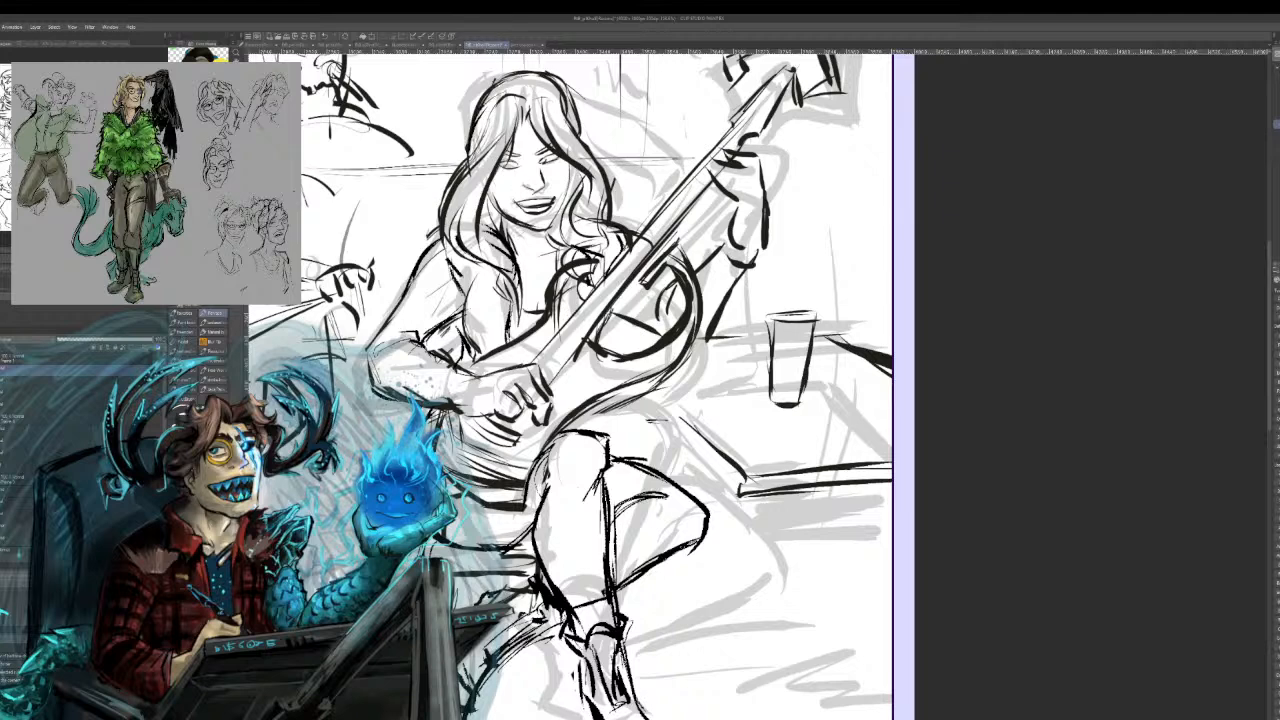
# Erase the crown of the woman's hair and redraw it with new curved strokes across the top of the head.
pyautogui.moveTo(486, 88); pyautogui.dragTo(556, 82)
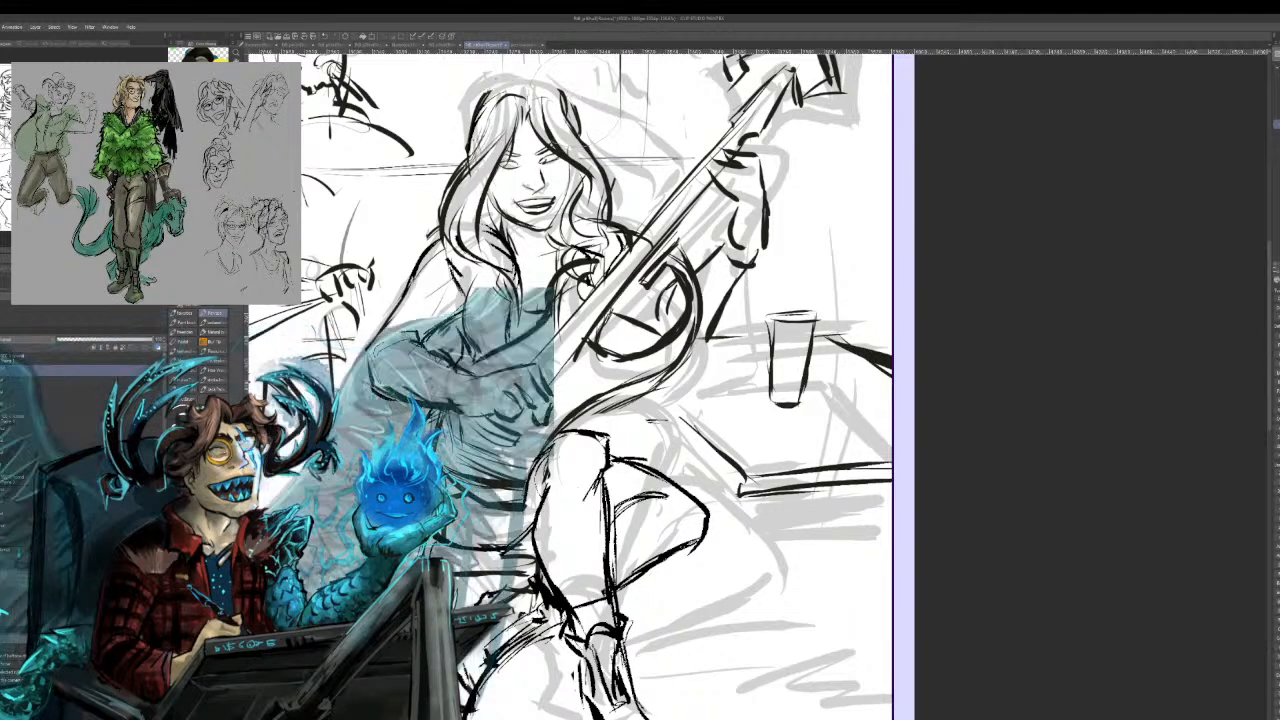
pyautogui.moveTo(484, 102); pyautogui.dragTo(570, 100)
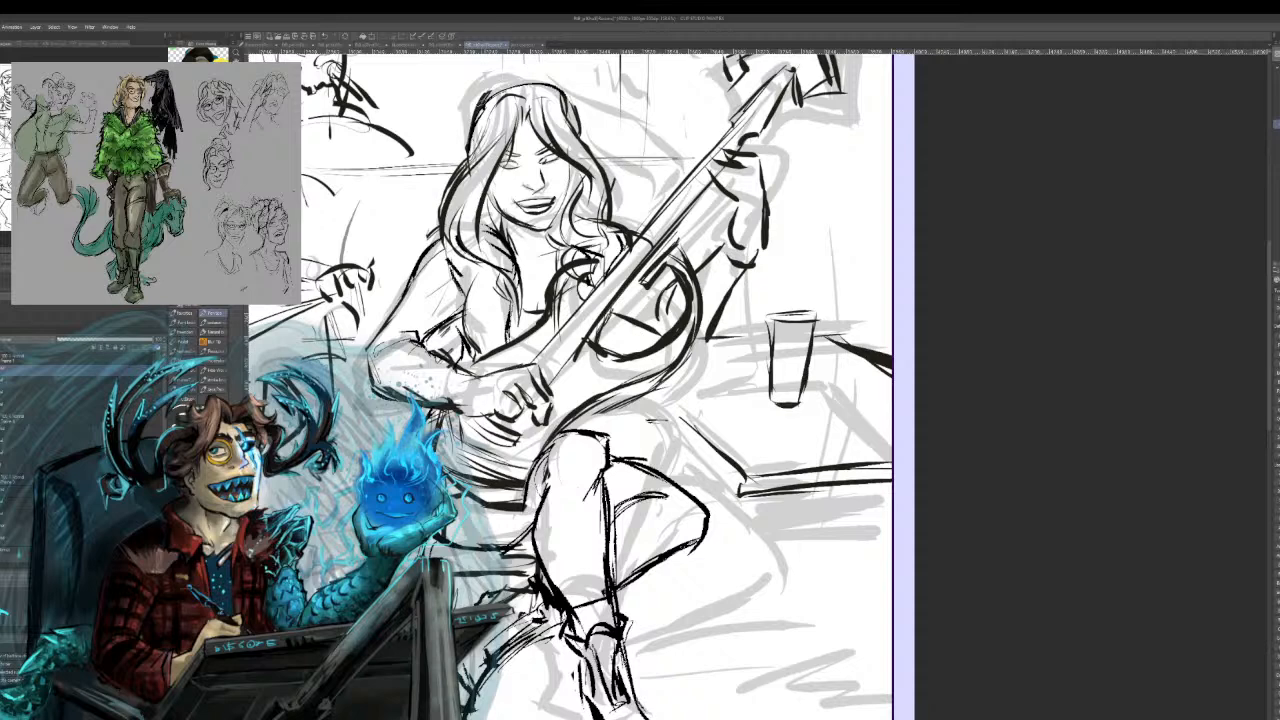
pyautogui.moveTo(478, 114); pyautogui.dragTo(580, 112)
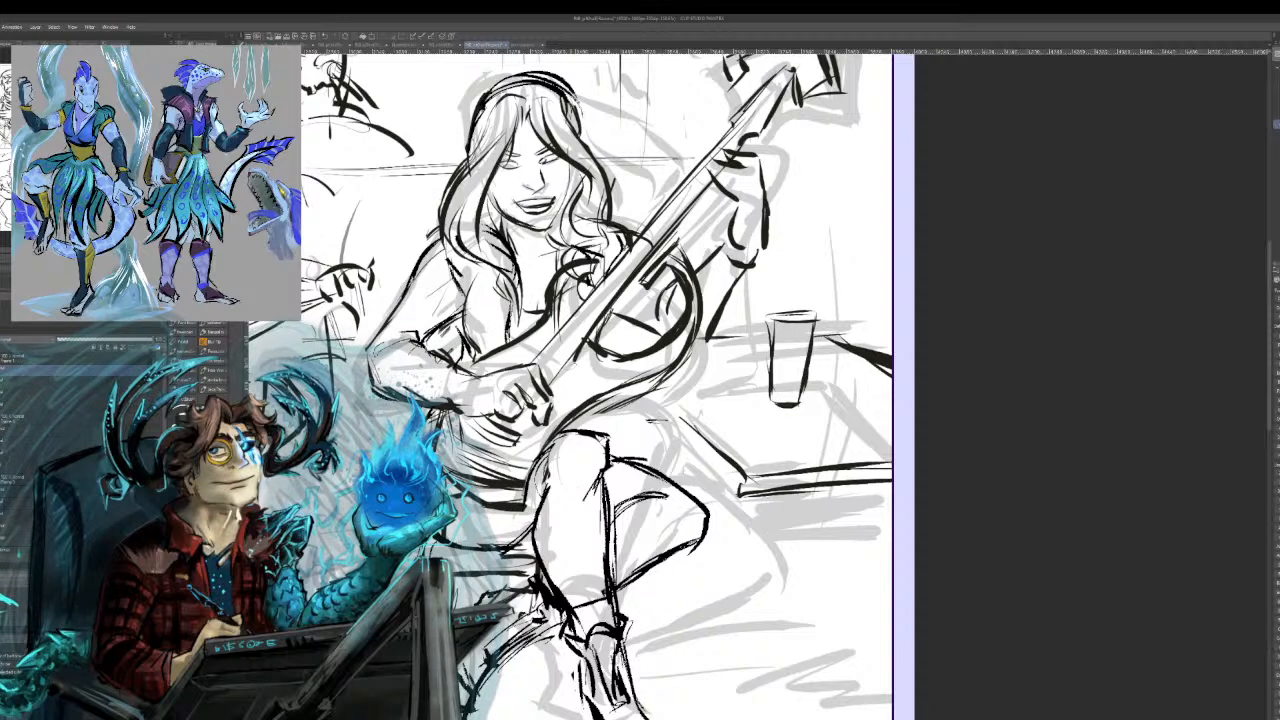
# Rework the front leg's calf and shin lines down to the boot, and try an additional shin line reaching the foot.
pyautogui.moveTo(540, 536); pyautogui.dragTo(556, 586)
pyautogui.moveTo(597, 460); pyautogui.dragTo(605, 556)
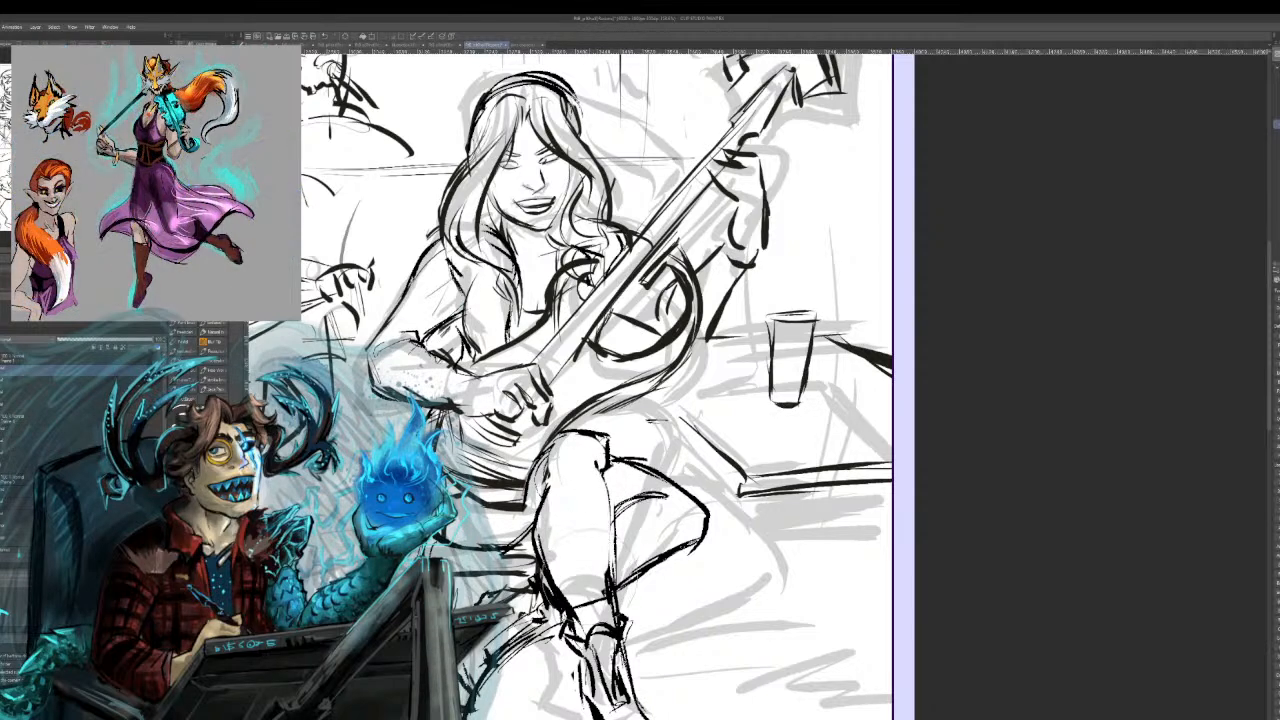
pyautogui.moveTo(600, 472); pyautogui.dragTo(610, 586)
pyautogui.moveTo(605, 536); pyautogui.dragTo(620, 638)
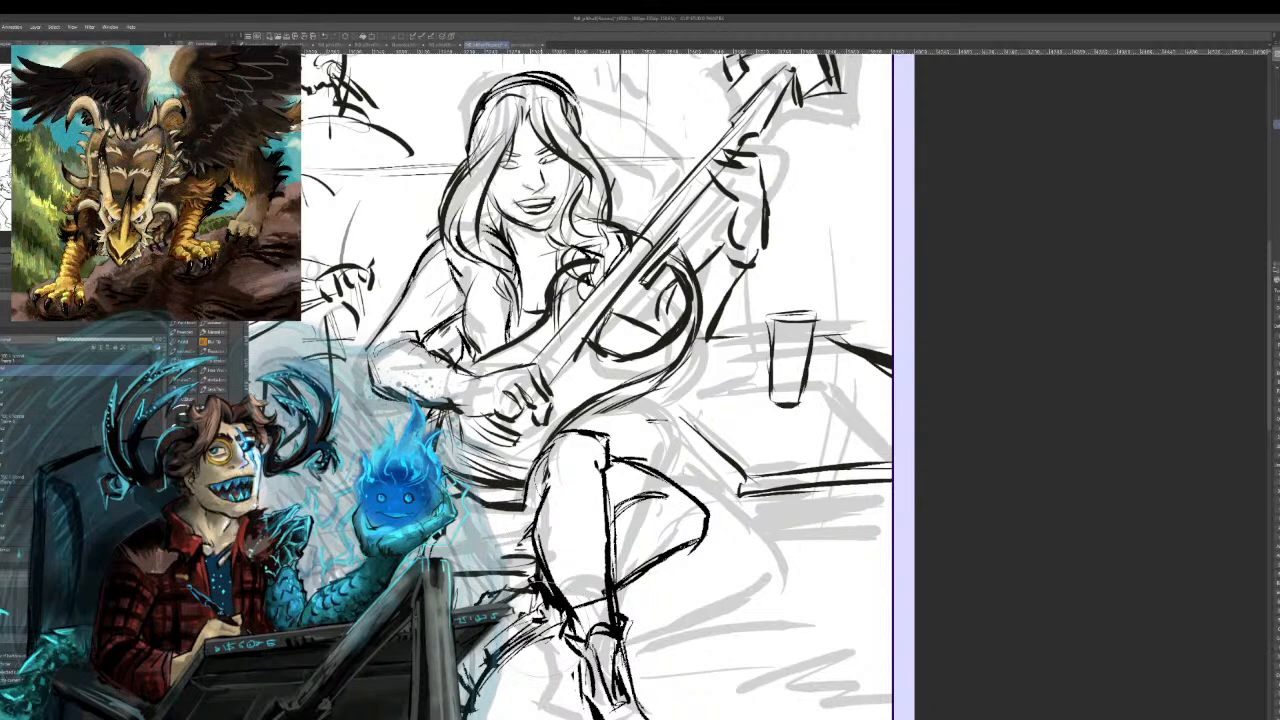
pyautogui.moveTo(536, 537); pyautogui.dragTo(500, 564)
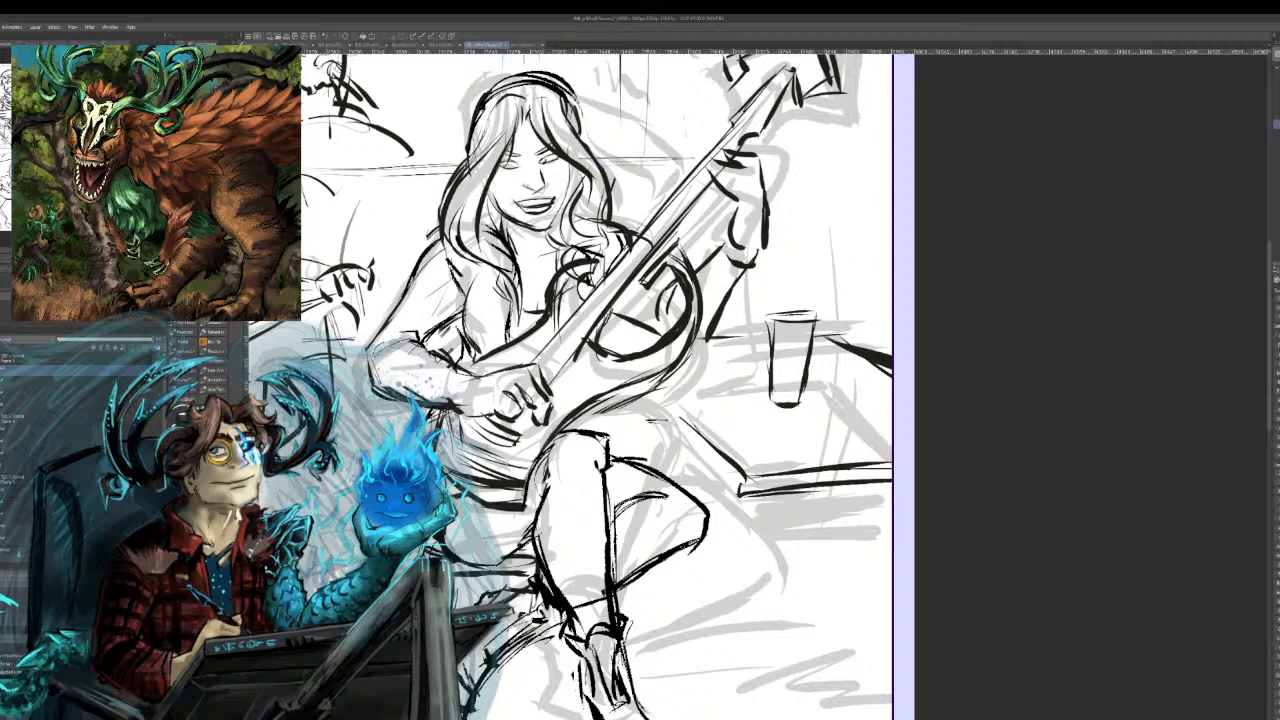
pyautogui.moveTo(606, 466); pyautogui.dragTo(655, 690)
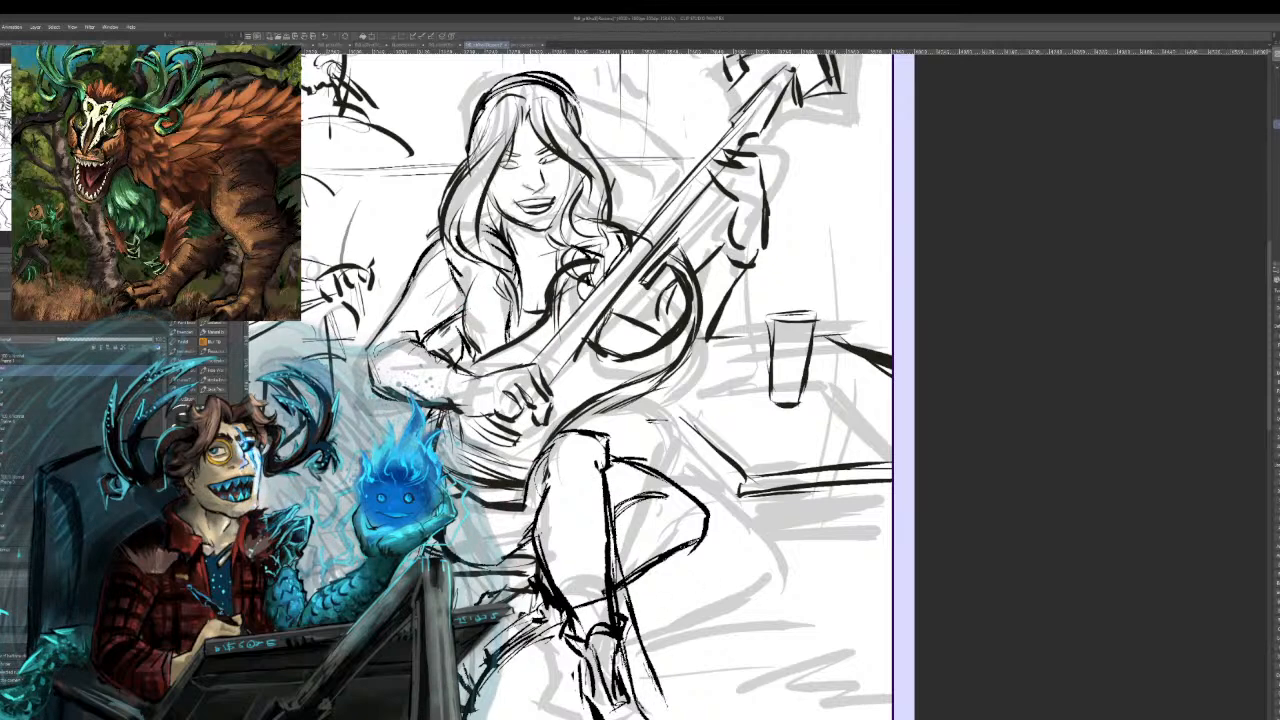
pyautogui.hotkey('ctrl', 'z')
# Lasso the woman's front lower leg and boot, rotate them slightly and shift them outward from the seat.
pyautogui.press('m')
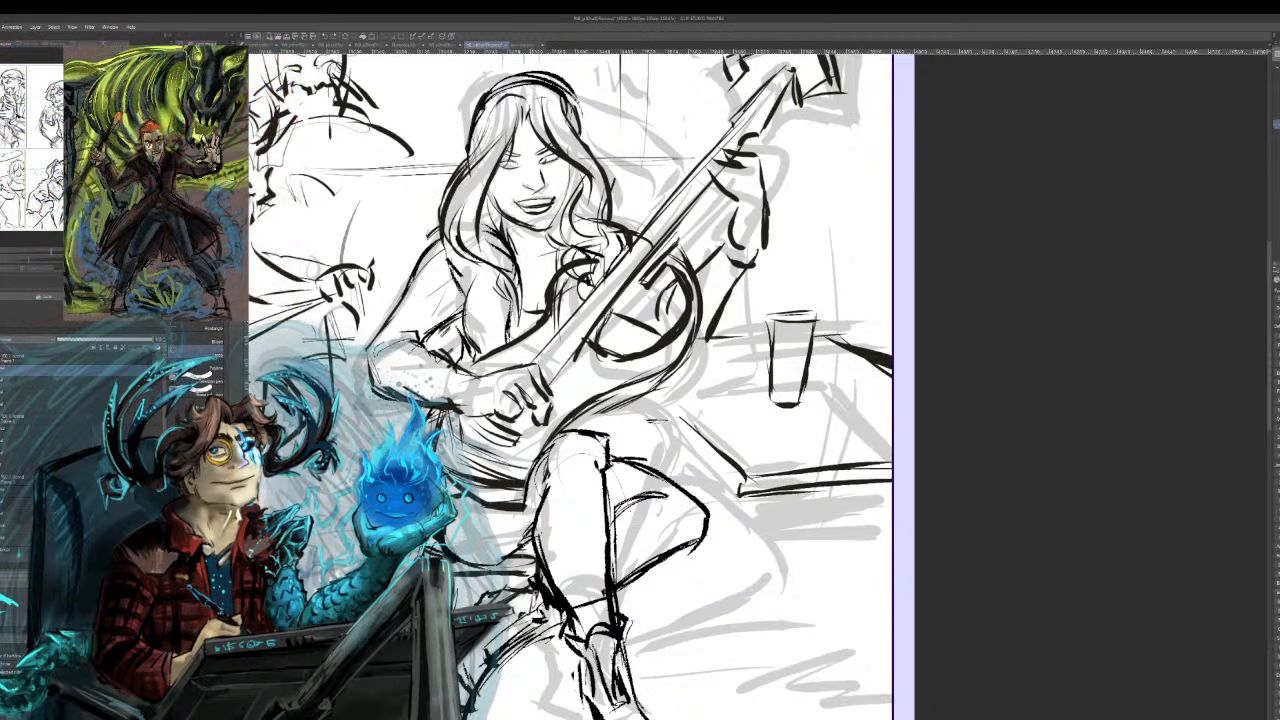
pyautogui.moveTo(665, 590); pyautogui.dragTo(695, 700)
pyautogui.scroll(-5, 656, 514)
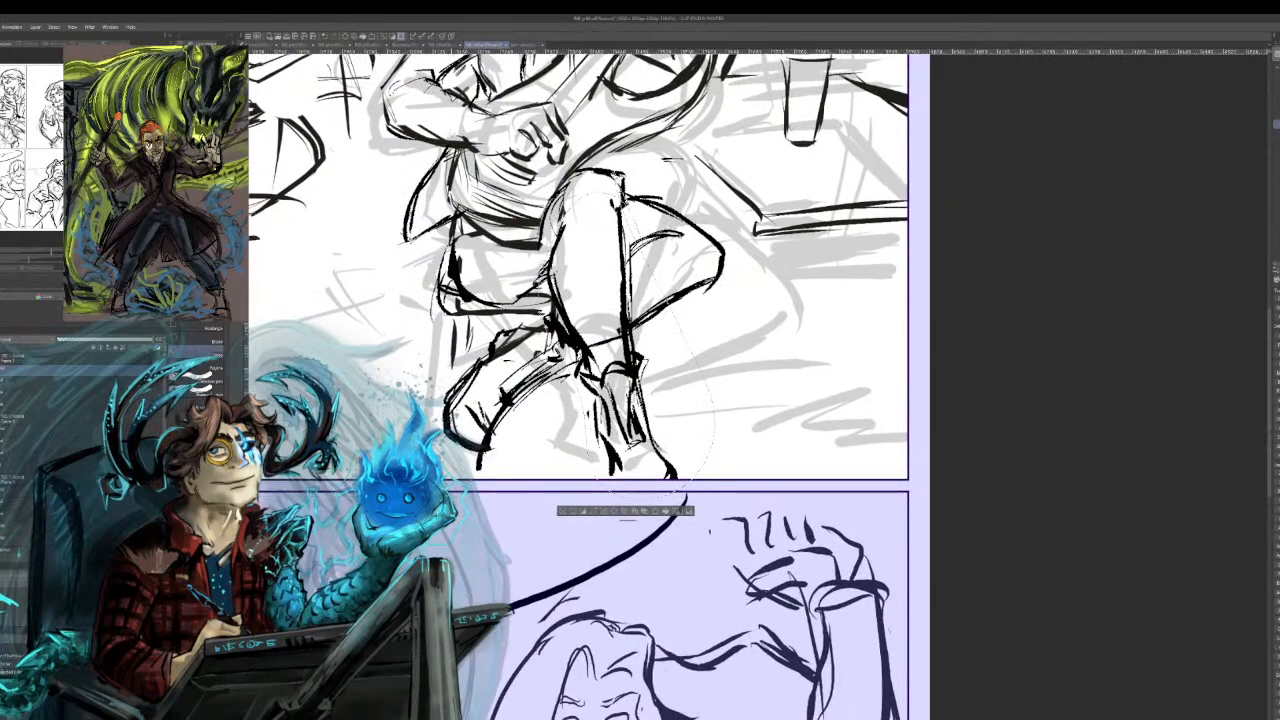
pyautogui.click(656, 511)
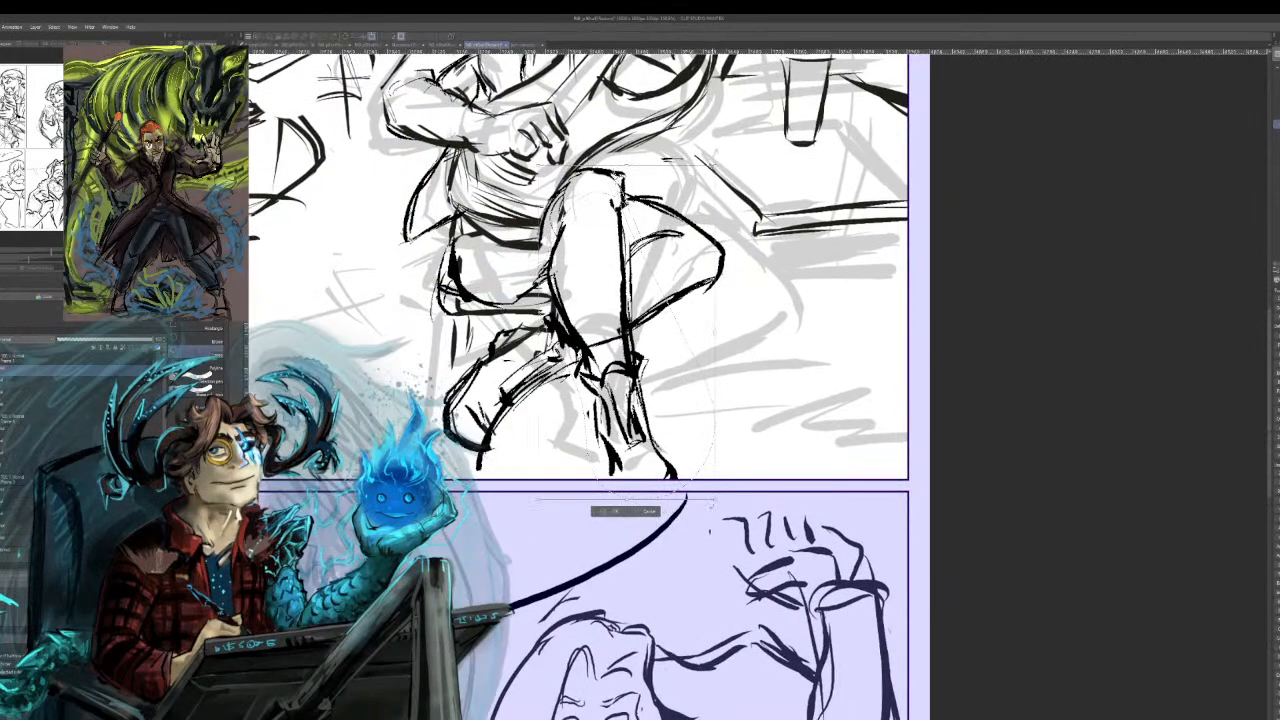
pyautogui.moveTo(722, 504); pyautogui.dragTo(738, 490)
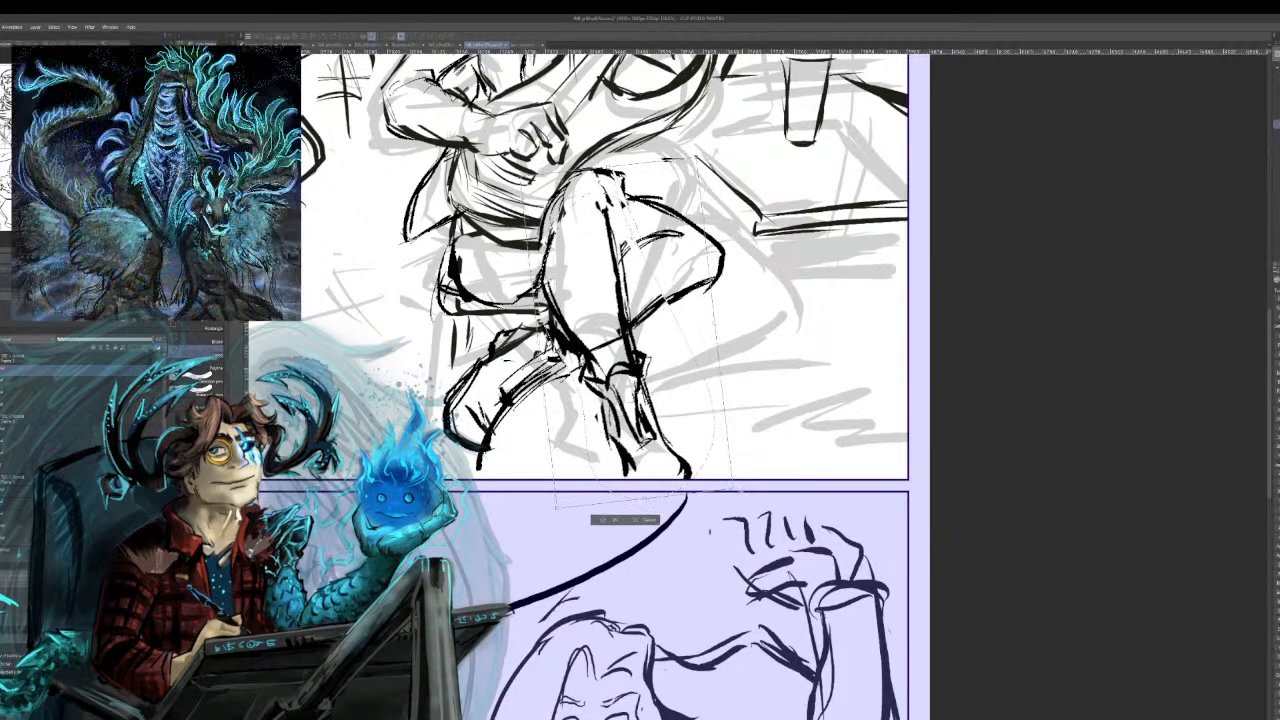
pyautogui.moveTo(644, 446); pyautogui.dragTo(661, 444)
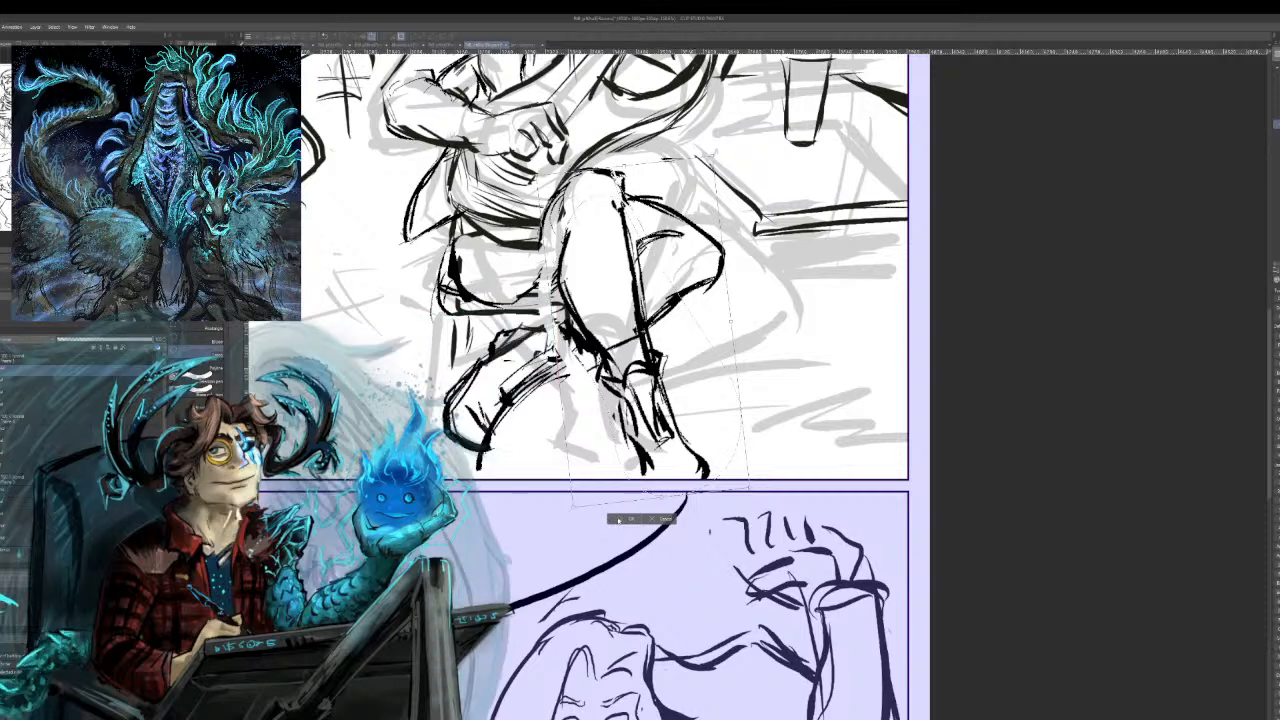
pyautogui.click(618, 519)
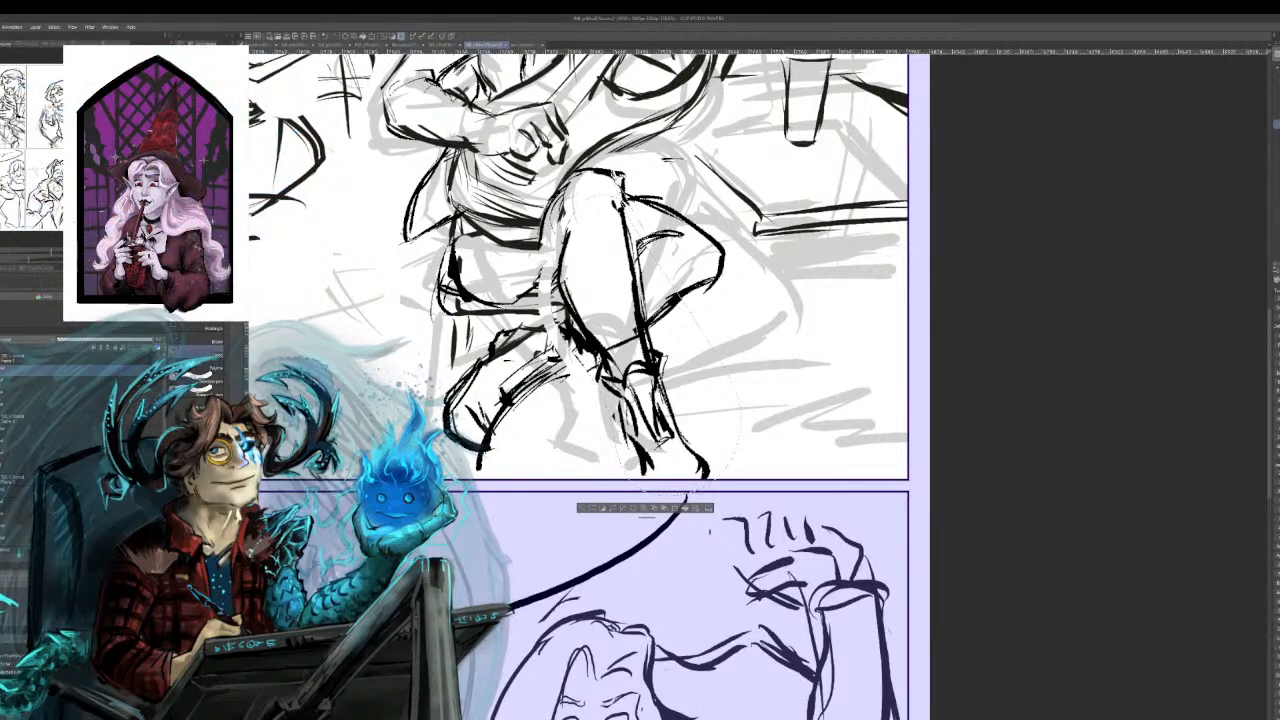
# Deselect the moved leg and ink its back contour, filling the gap behind the calf with dark strokes.
pyautogui.press('p')
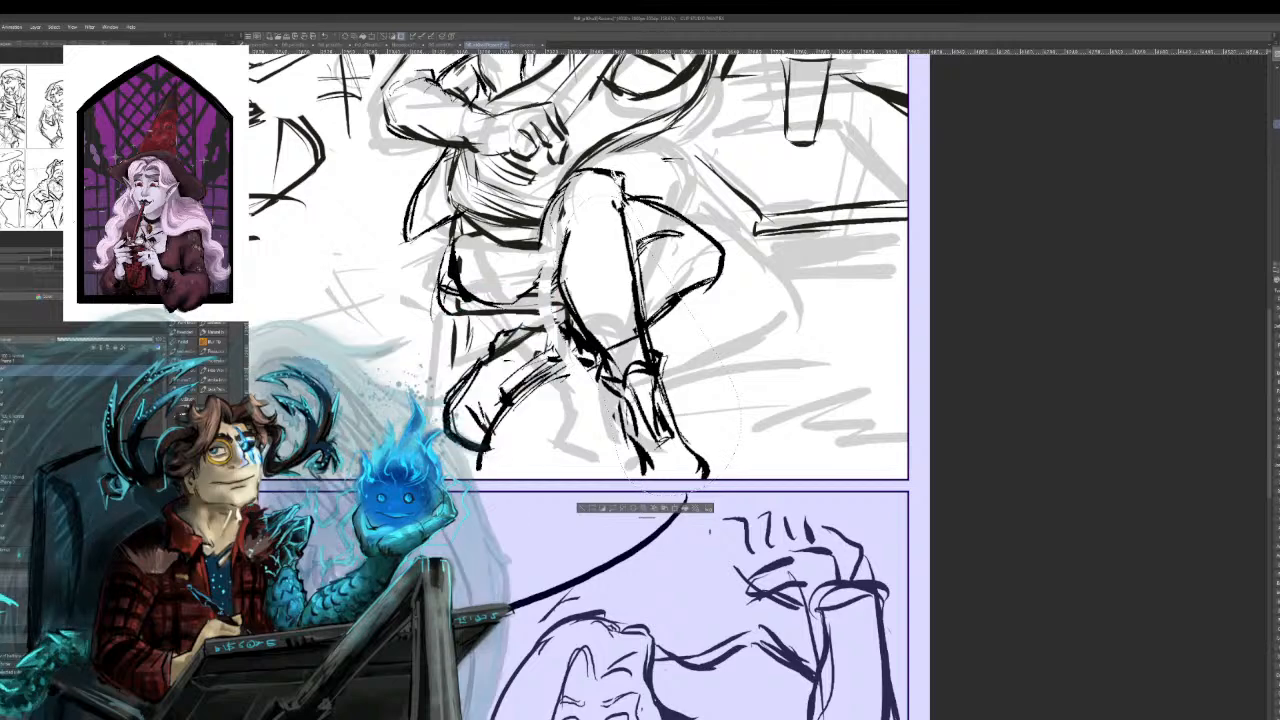
pyautogui.click(582, 508)
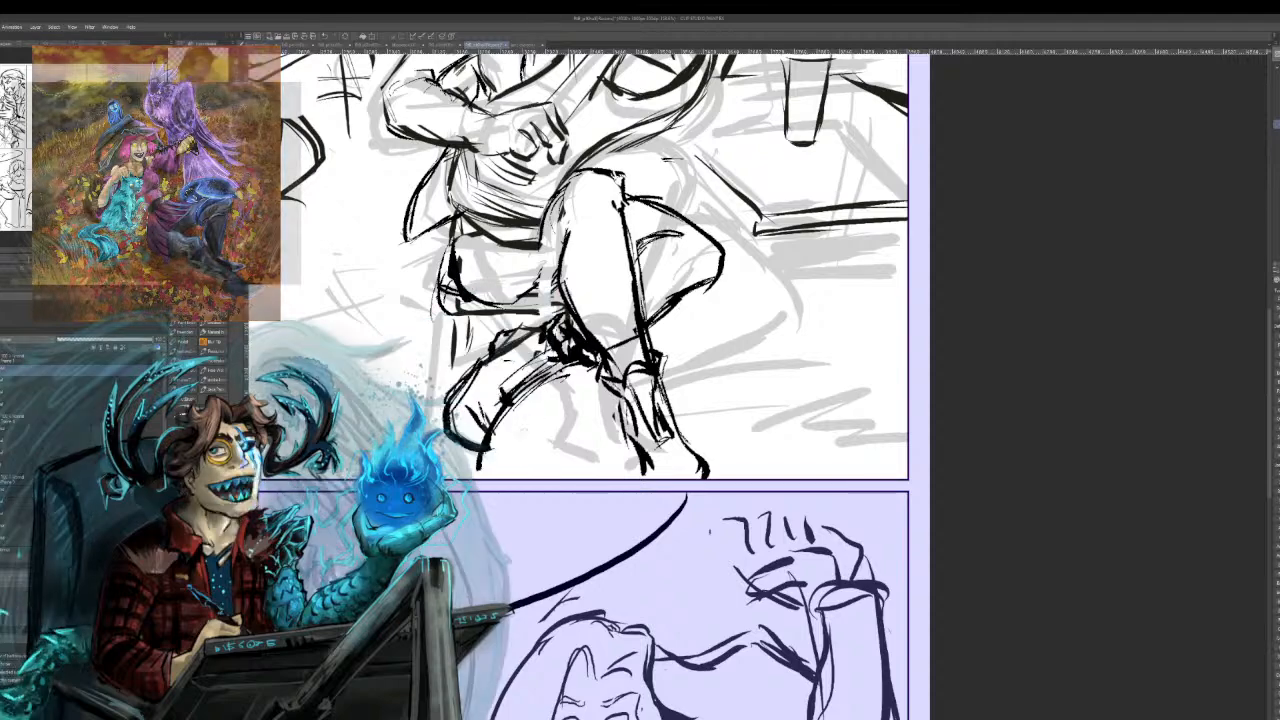
pyautogui.moveTo(640, 300); pyautogui.dragTo(692, 530)
pyautogui.moveTo(566, 228)
pyautogui.mouseDown()
pyautogui.moveTo(588, 270)
pyautogui.moveTo(554, 280)
pyautogui.mouseUp()
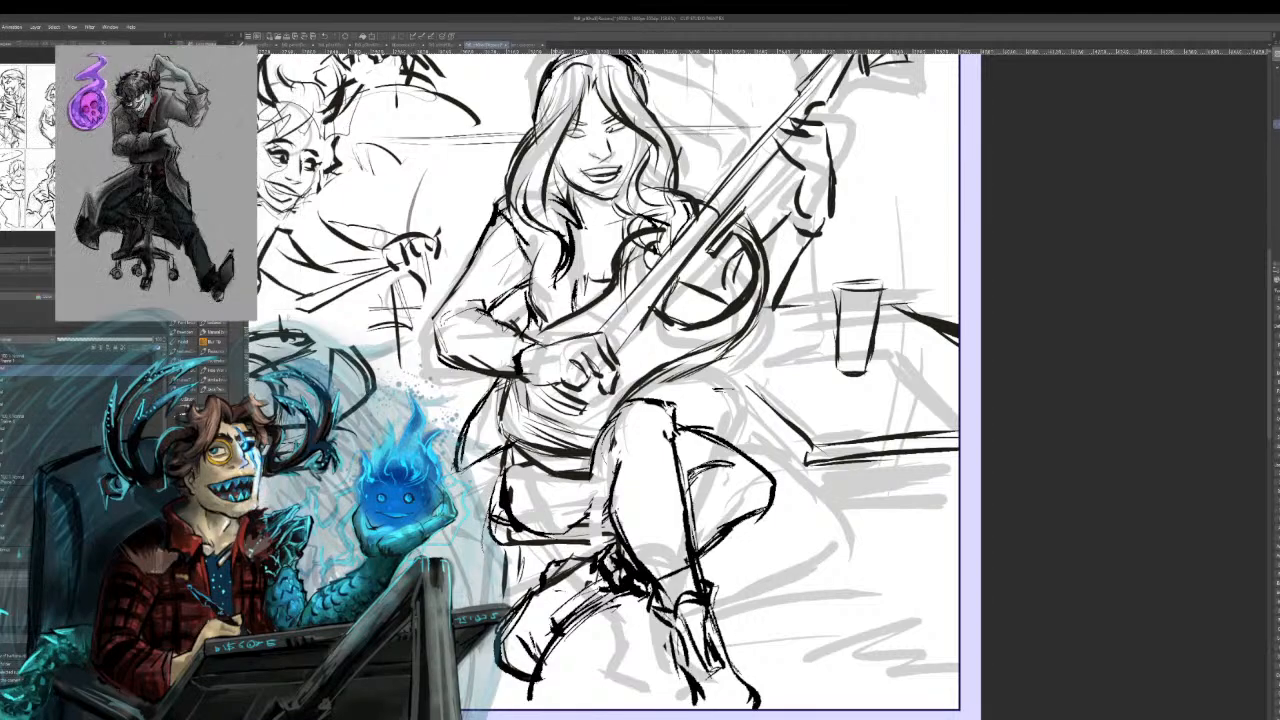
# Ink the inner detail and lower edge of the guitar's headstock and add fret marks along the neck.
pyautogui.moveTo(700, 400)
pyautogui.mouseDown()
pyautogui.moveTo(768, 323)
pyautogui.moveTo(979, 301)
pyautogui.moveTo(596, 515)
pyautogui.moveTo(685, 575)
pyautogui.moveTo(776, 583)
pyautogui.mouseUp()
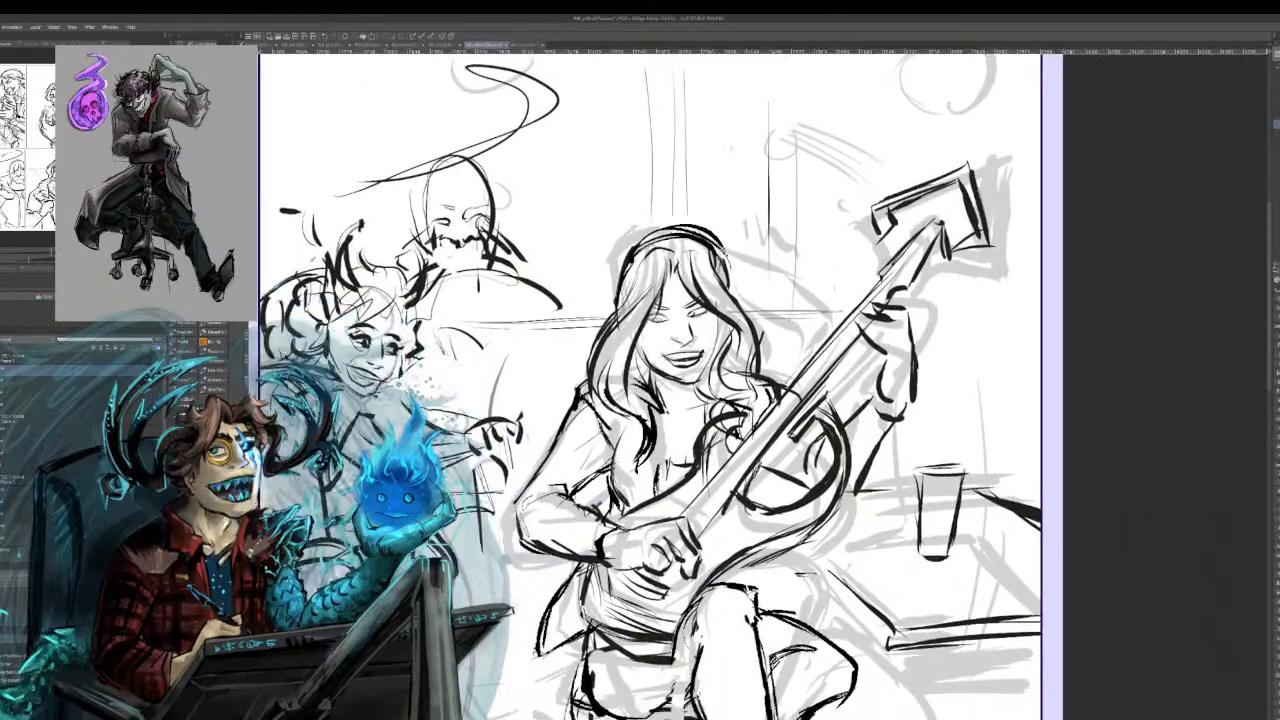
pyautogui.moveTo(922, 228)
pyautogui.mouseDown()
pyautogui.moveTo(948, 197)
pyautogui.moveTo(955, 218)
pyautogui.mouseUp()
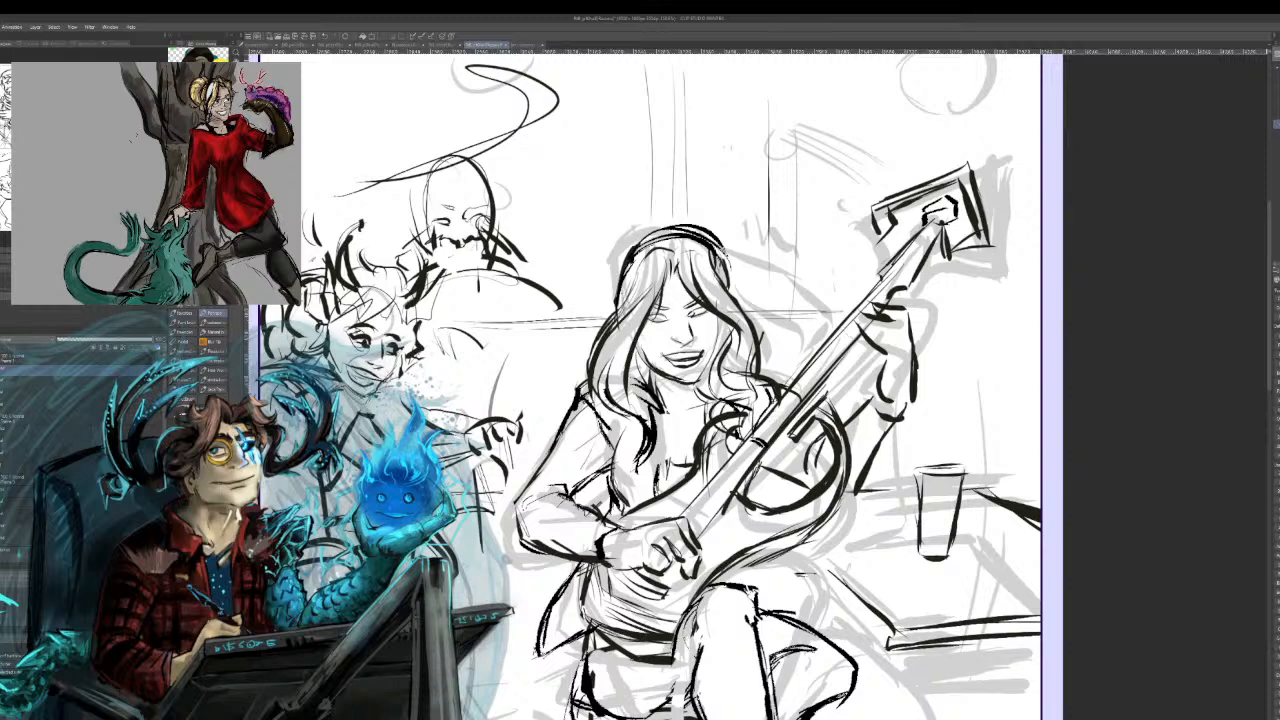
pyautogui.moveTo(772, 409); pyautogui.dragTo(794, 421)
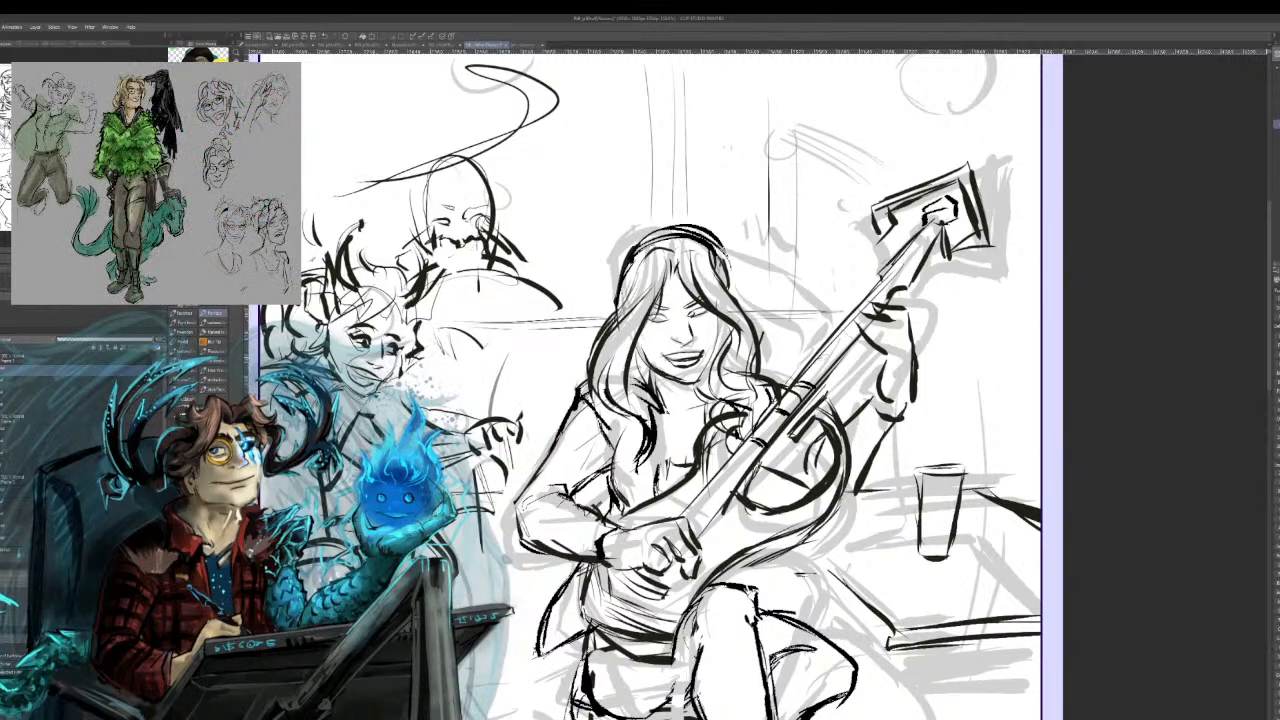
pyautogui.moveTo(838, 331)
pyautogui.mouseDown()
pyautogui.moveTo(858, 339)
pyautogui.moveTo(894, 295)
pyautogui.moveTo(891, 339)
pyautogui.mouseUp()
pyautogui.moveTo(945, 227)
pyautogui.mouseDown()
pyautogui.moveTo(947, 254)
pyautogui.moveTo(962, 250)
pyautogui.mouseUp()
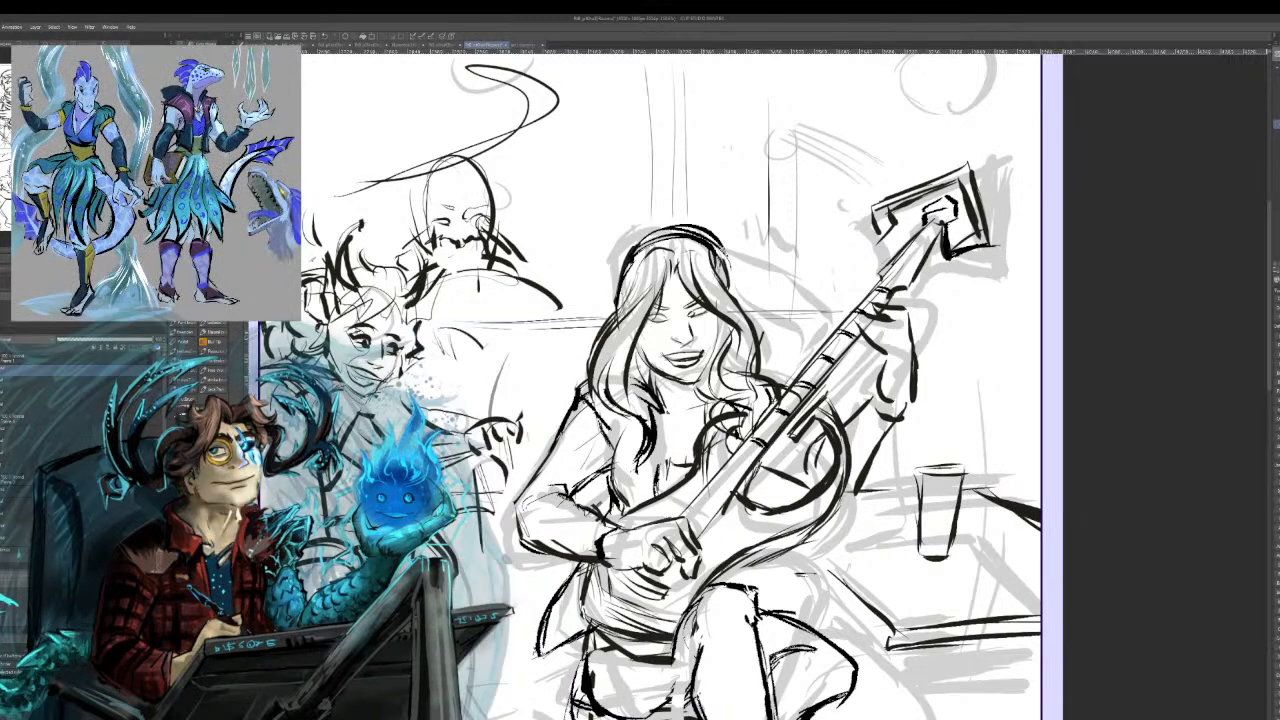
# Redraw the guitar body's lower edge with heavier curved lines running down past the strumming hand.
pyautogui.moveTo(709, 524)
pyautogui.mouseDown()
pyautogui.moveTo(742, 548)
pyautogui.moveTo(798, 508)
pyautogui.mouseUp()
pyautogui.moveTo(734, 546); pyautogui.dragTo(840, 508)
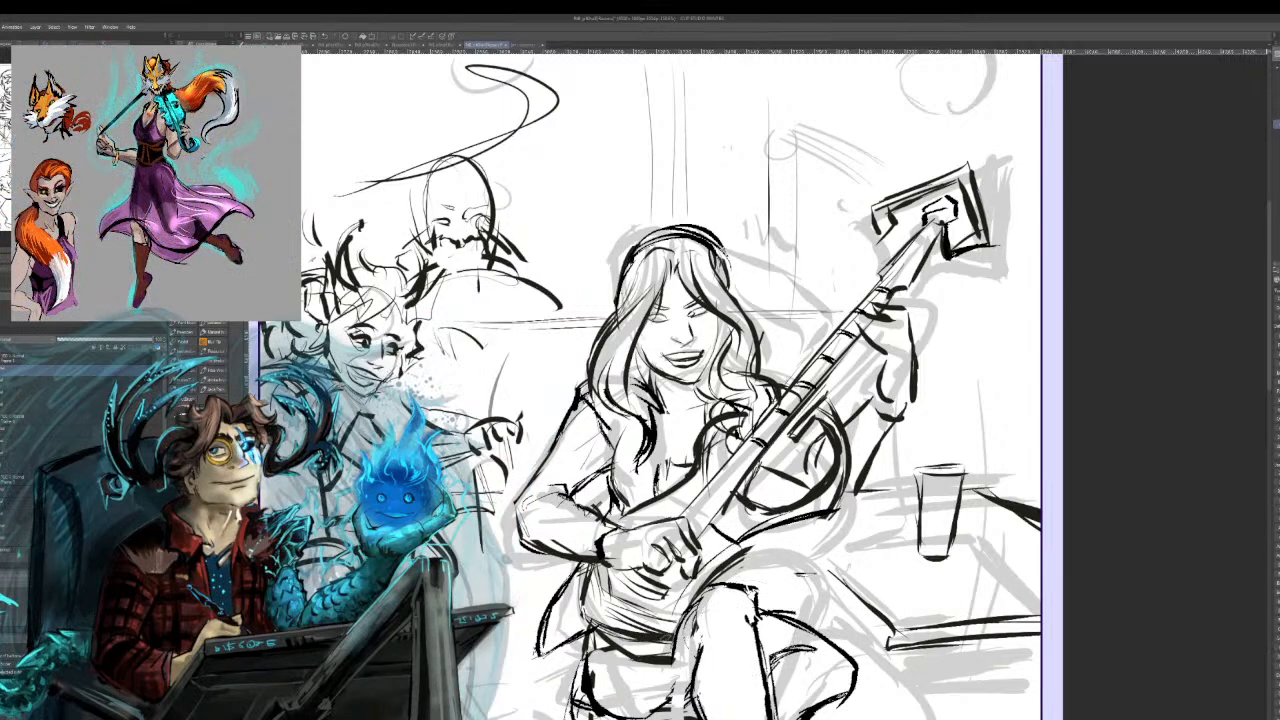
pyautogui.hotkey('ctrl', 'z')
pyautogui.moveTo(654, 640); pyautogui.dragTo(708, 569)
pyautogui.moveTo(674, 616); pyautogui.dragTo(758, 535)
pyautogui.moveTo(692, 588); pyautogui.dragTo(748, 540)
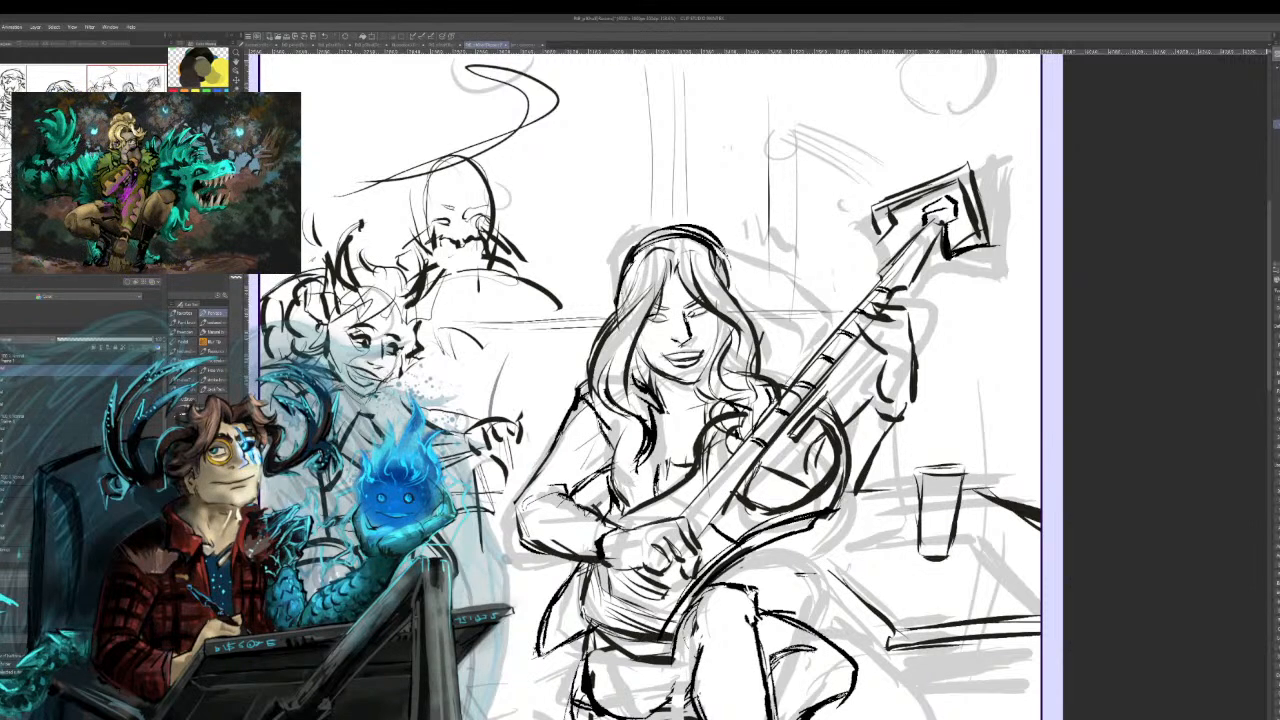
pyautogui.moveTo(626, 268); pyautogui.dragTo(678, 232)
# Clean up the dark patch behind the front calf, then ink the rear boot's cuff and lacing.
pyautogui.scroll(-5, 650, 390)
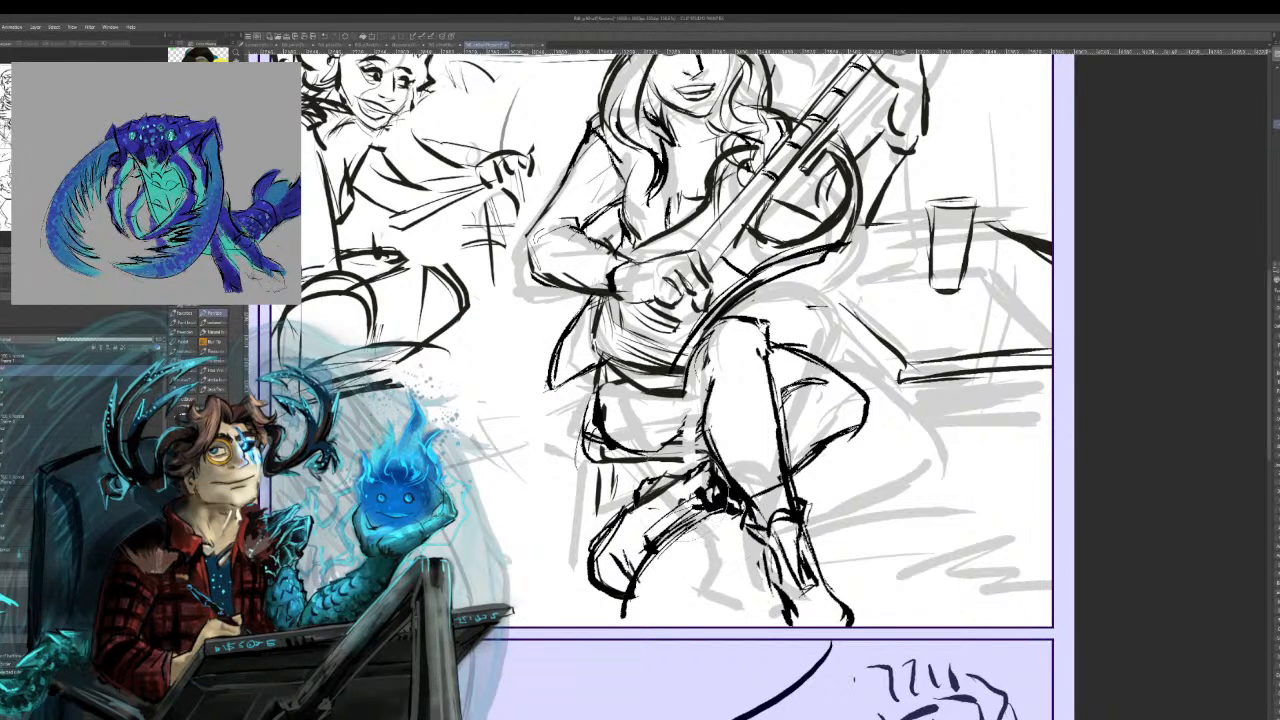
pyautogui.moveTo(714, 462)
pyautogui.mouseDown()
pyautogui.moveTo(700, 484)
pyautogui.moveTo(732, 512)
pyautogui.mouseUp()
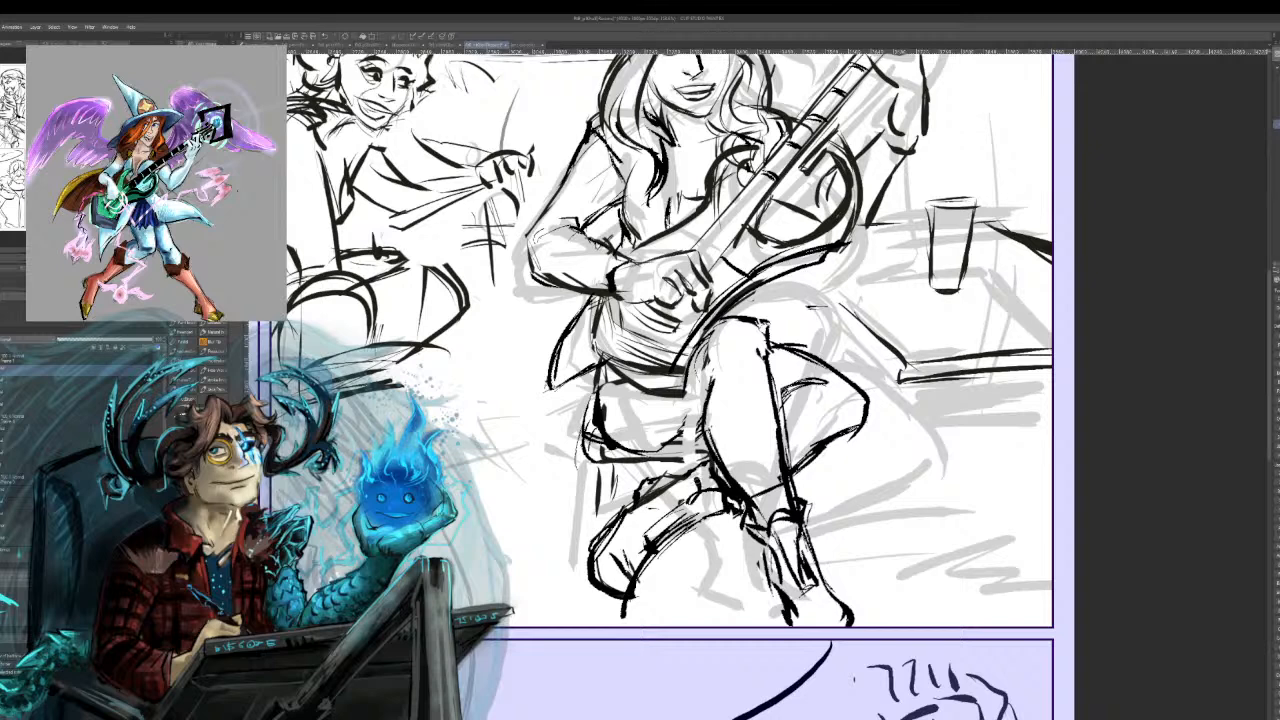
pyautogui.moveTo(694, 474); pyautogui.dragTo(688, 492)
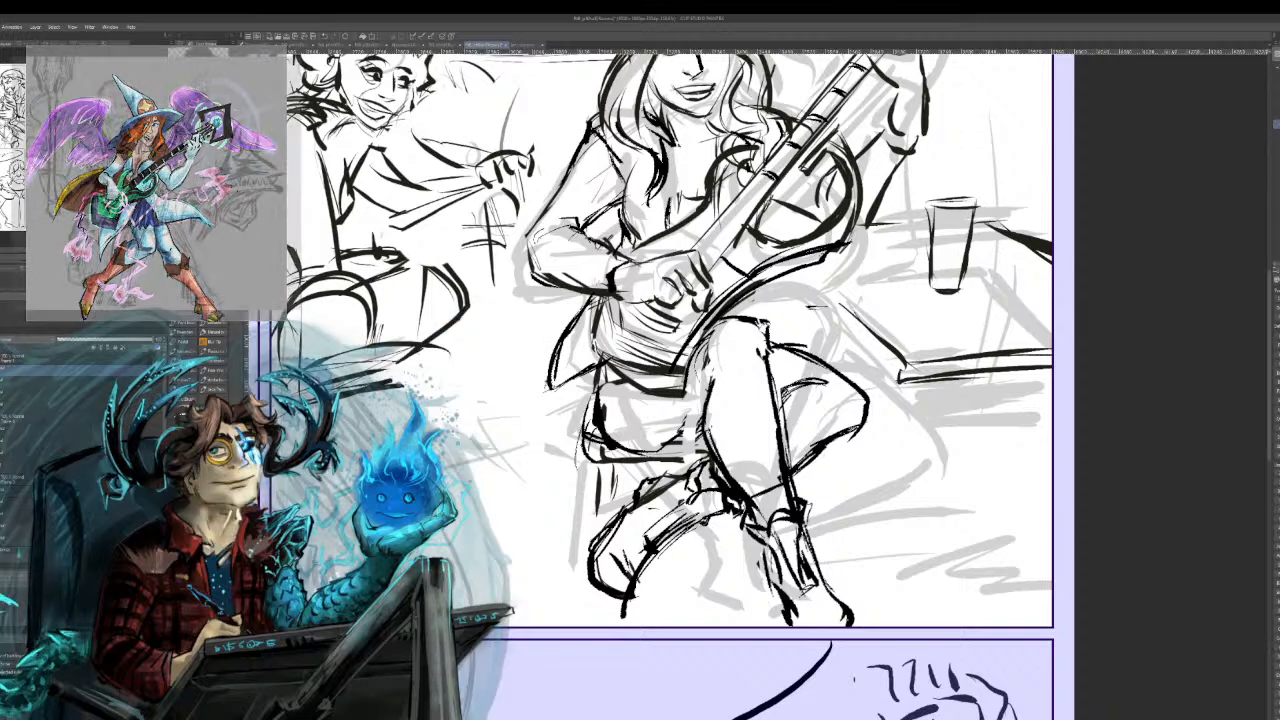
pyautogui.moveTo(706, 514); pyautogui.dragTo(657, 542)
pyautogui.moveTo(658, 523)
pyautogui.mouseDown()
pyautogui.moveTo(663, 540)
pyautogui.moveTo(687, 524)
pyautogui.mouseUp()
pyautogui.hotkey('ctrl', 'z')
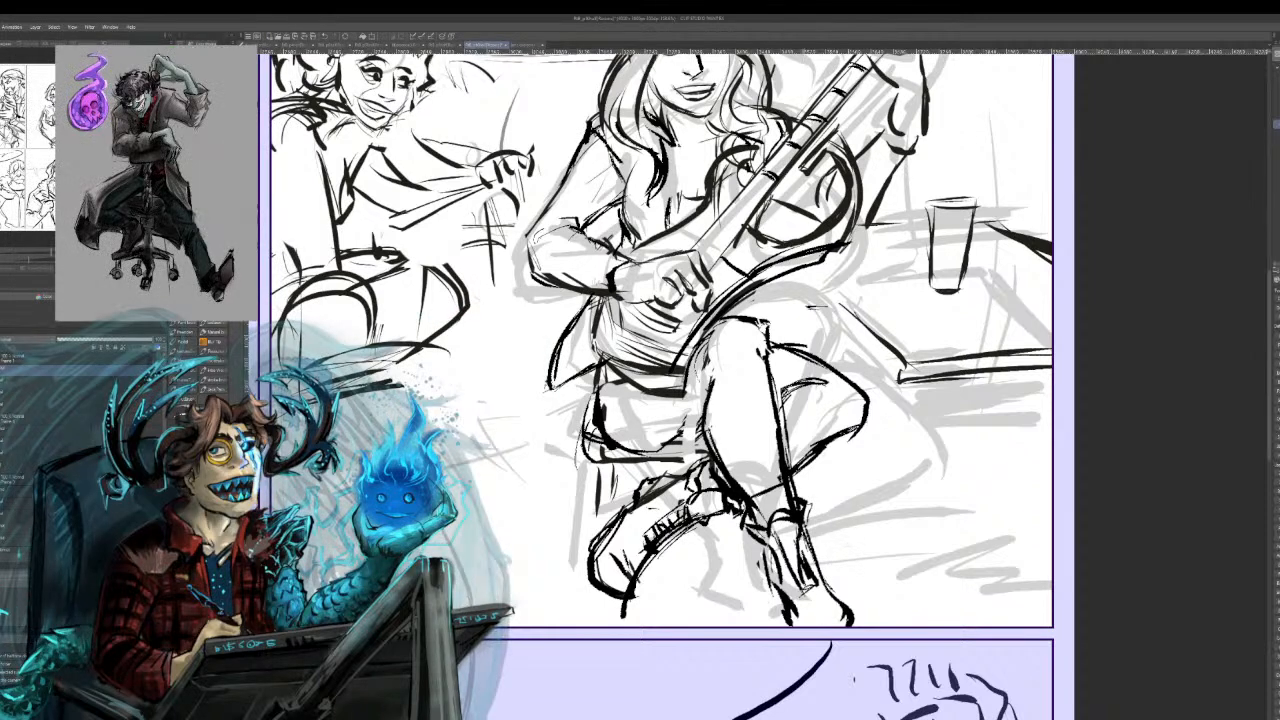
# Ink the front boot's toe and draw the stool's legs and crossbar beneath the seat.
pyautogui.moveTo(802, 602)
pyautogui.mouseDown()
pyautogui.moveTo(820, 591)
pyautogui.moveTo(800, 624)
pyautogui.mouseUp()
pyautogui.moveTo(592, 582); pyautogui.dragTo(580, 625)
pyautogui.moveTo(748, 550); pyautogui.dragTo(752, 620)
pyautogui.moveTo(756, 544)
pyautogui.mouseDown()
pyautogui.moveTo(758, 630)
pyautogui.moveTo(770, 626)
pyautogui.mouseUp()
pyautogui.moveTo(620, 467); pyautogui.dragTo(607, 525)
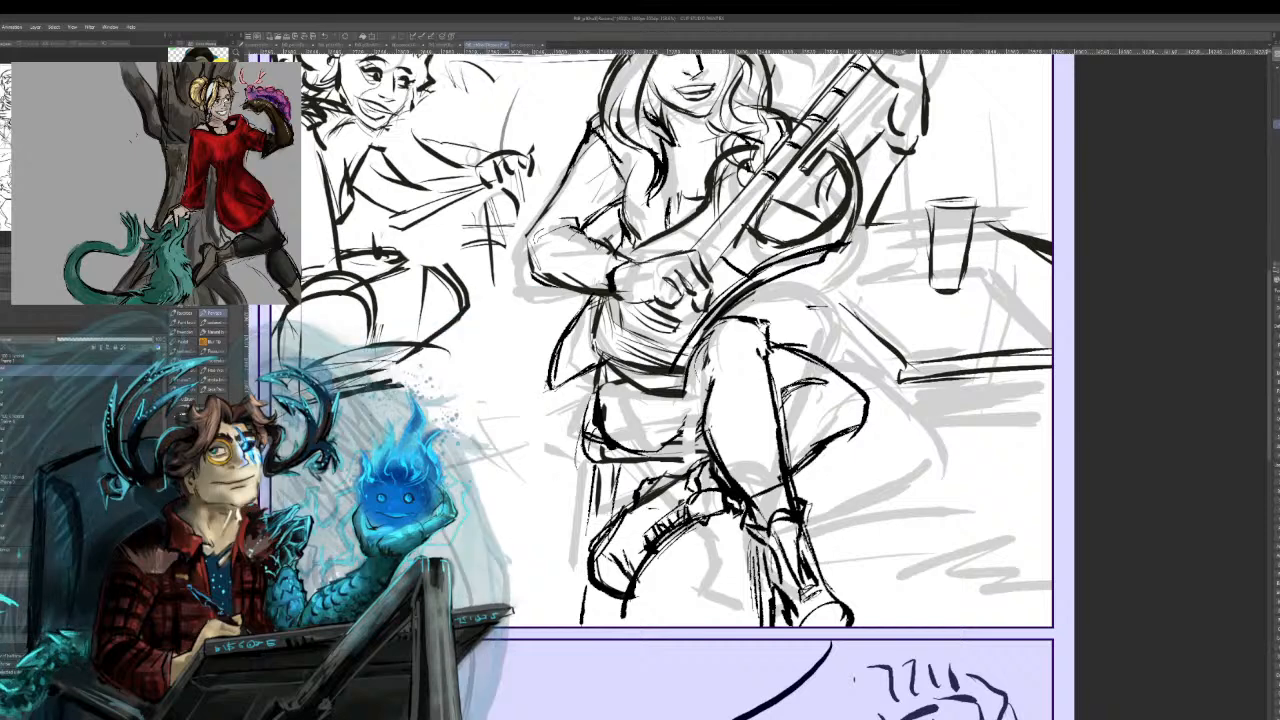
pyautogui.moveTo(606, 594)
pyautogui.mouseDown()
pyautogui.moveTo(600, 628)
pyautogui.moveTo(586, 627)
pyautogui.mouseUp()
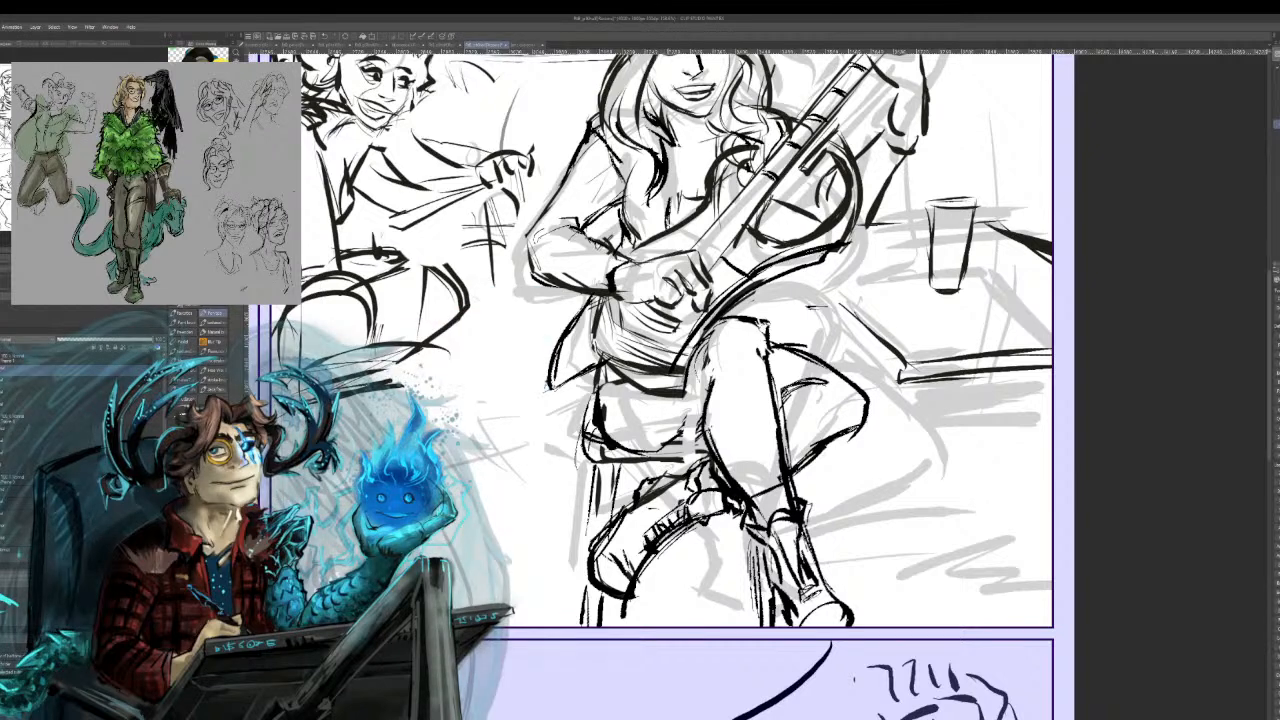
pyautogui.moveTo(588, 464); pyautogui.dragTo(718, 456)
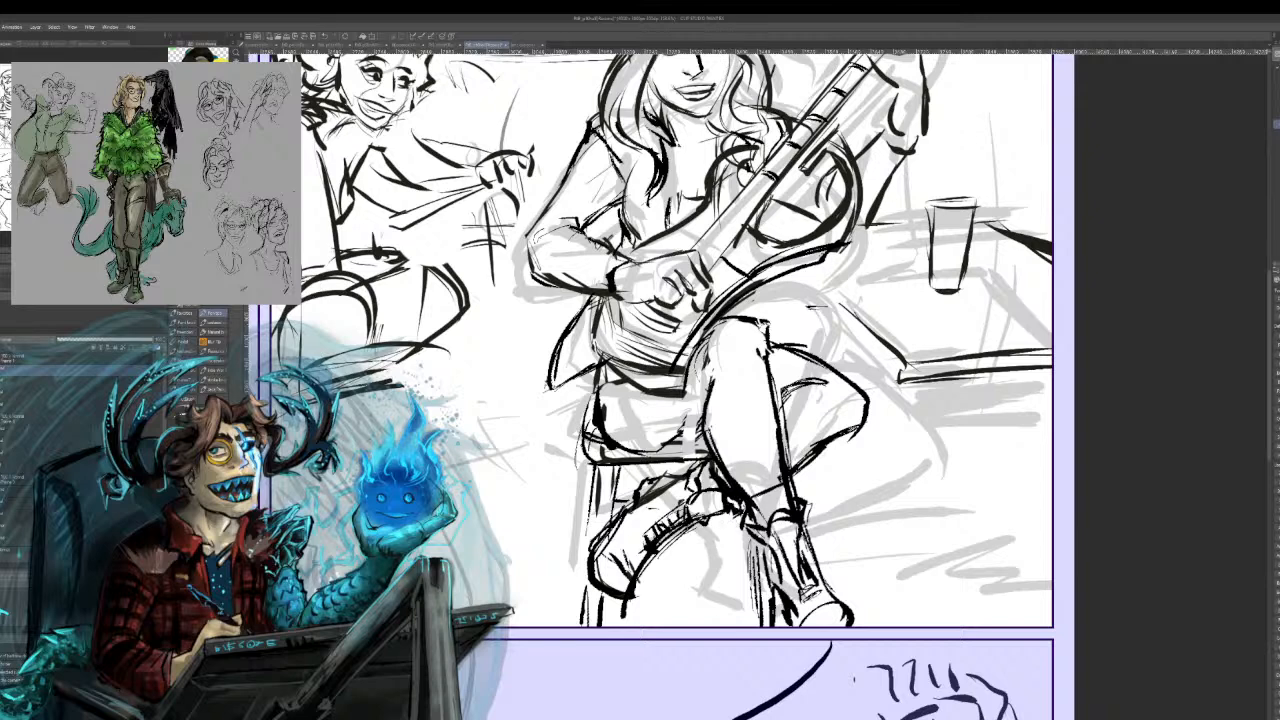
pyautogui.moveTo(586, 543); pyautogui.dragTo(592, 585)
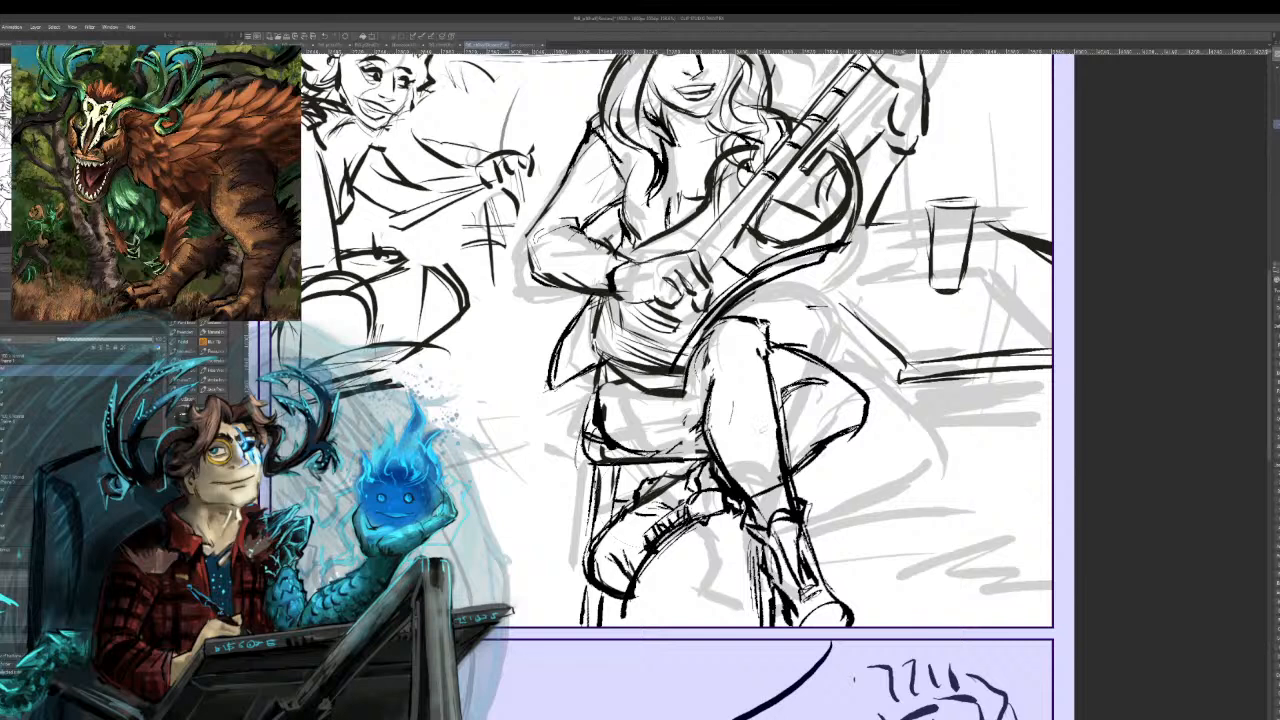
# Erase the bent leg's thigh and pointed knee and redraw them with a rounder contour and an inner crease.
pyautogui.moveTo(792, 373)
pyautogui.mouseDown()
pyautogui.moveTo(839, 415)
pyautogui.moveTo(869, 430)
pyautogui.moveTo(844, 415)
pyautogui.moveTo(859, 395)
pyautogui.moveTo(839, 405)
pyautogui.moveTo(846, 458)
pyautogui.mouseUp()
pyautogui.moveTo(846, 458); pyautogui.dragTo(824, 446)
pyautogui.hotkey('ctrl', 'z')
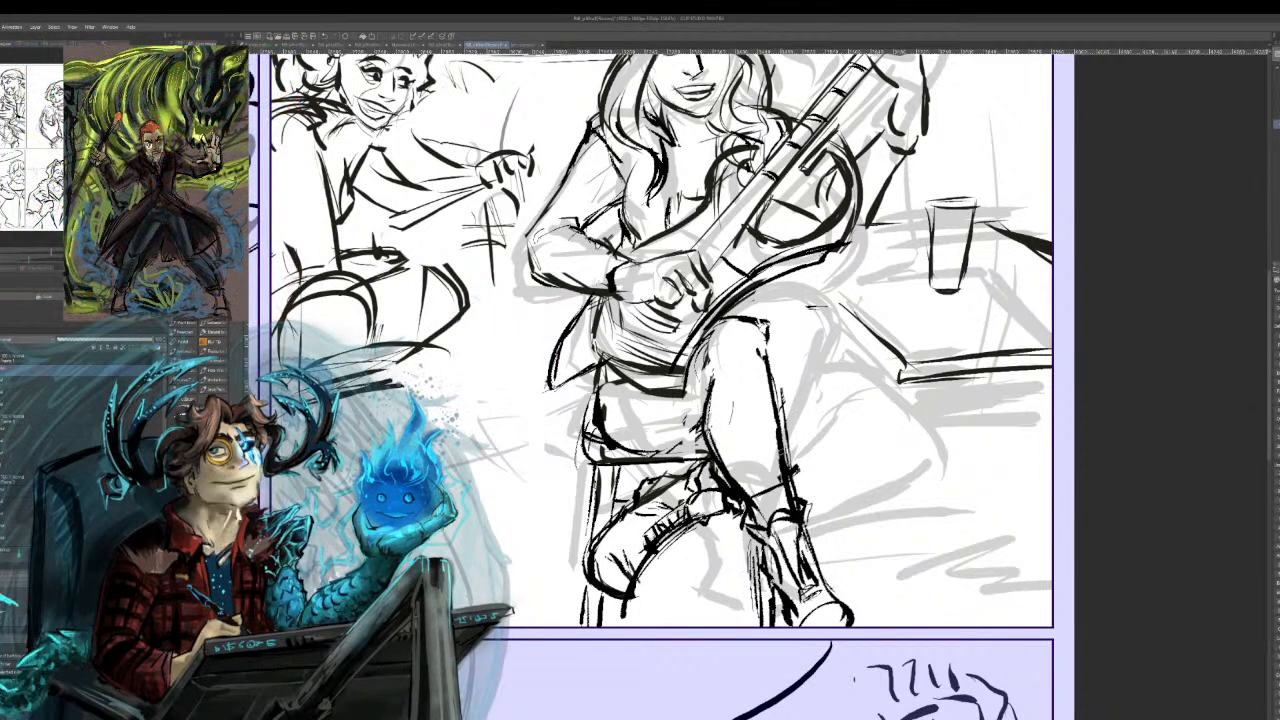
pyautogui.moveTo(770, 368); pyautogui.dragTo(853, 405)
pyautogui.moveTo(772, 363)
pyautogui.mouseDown()
pyautogui.moveTo(868, 424)
pyautogui.moveTo(790, 482)
pyautogui.mouseUp()
pyautogui.moveTo(860, 436); pyautogui.dragTo(802, 472)
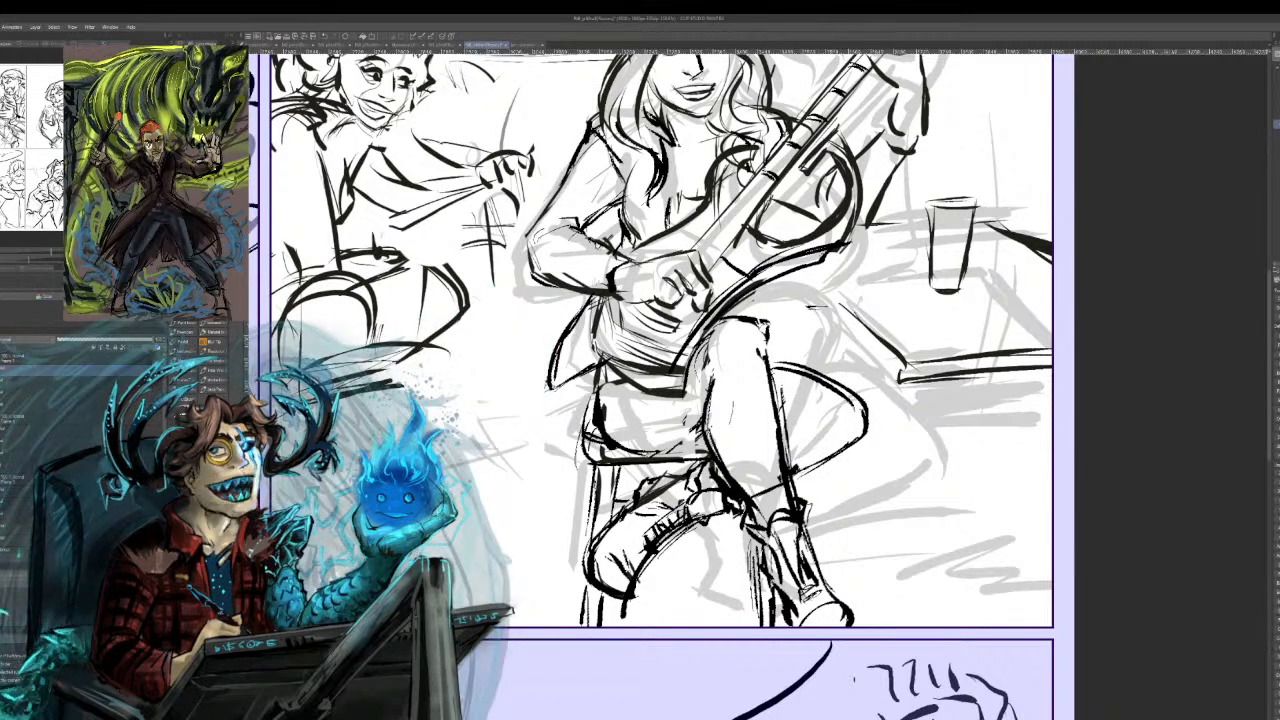
pyautogui.moveTo(782, 410); pyautogui.dragTo(828, 398)
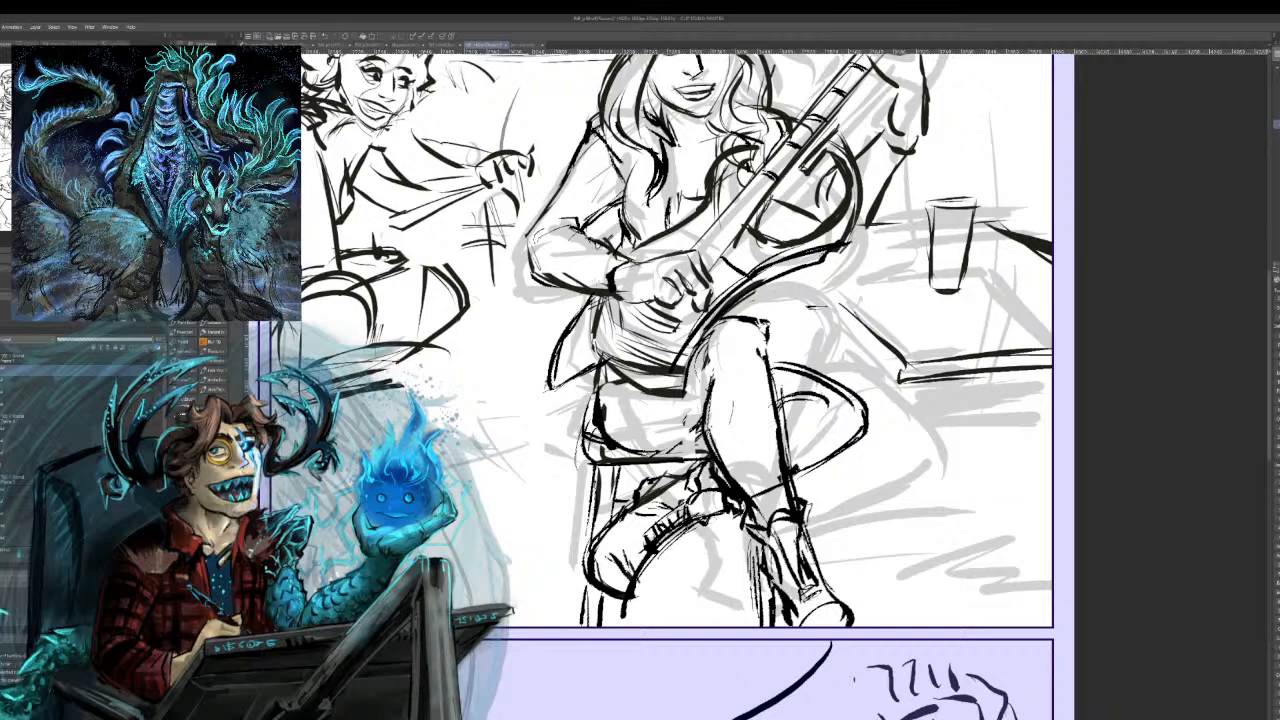
# Thicken the sides of the glass, add liquid lines inside it, and double the table's slanted edge.
pyautogui.moveTo(663, 330); pyautogui.dragTo(581, 448)
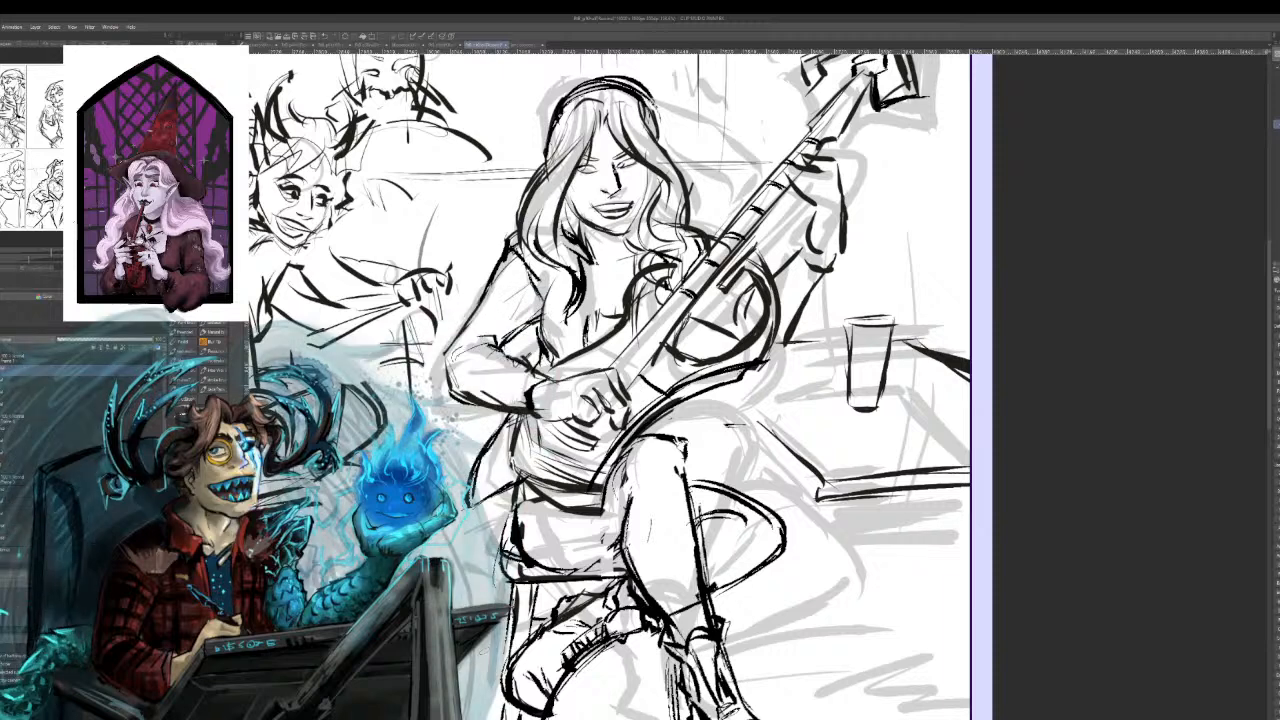
pyautogui.moveTo(845, 324); pyautogui.dragTo(847, 408)
pyautogui.moveTo(896, 320); pyautogui.dragTo(882, 410)
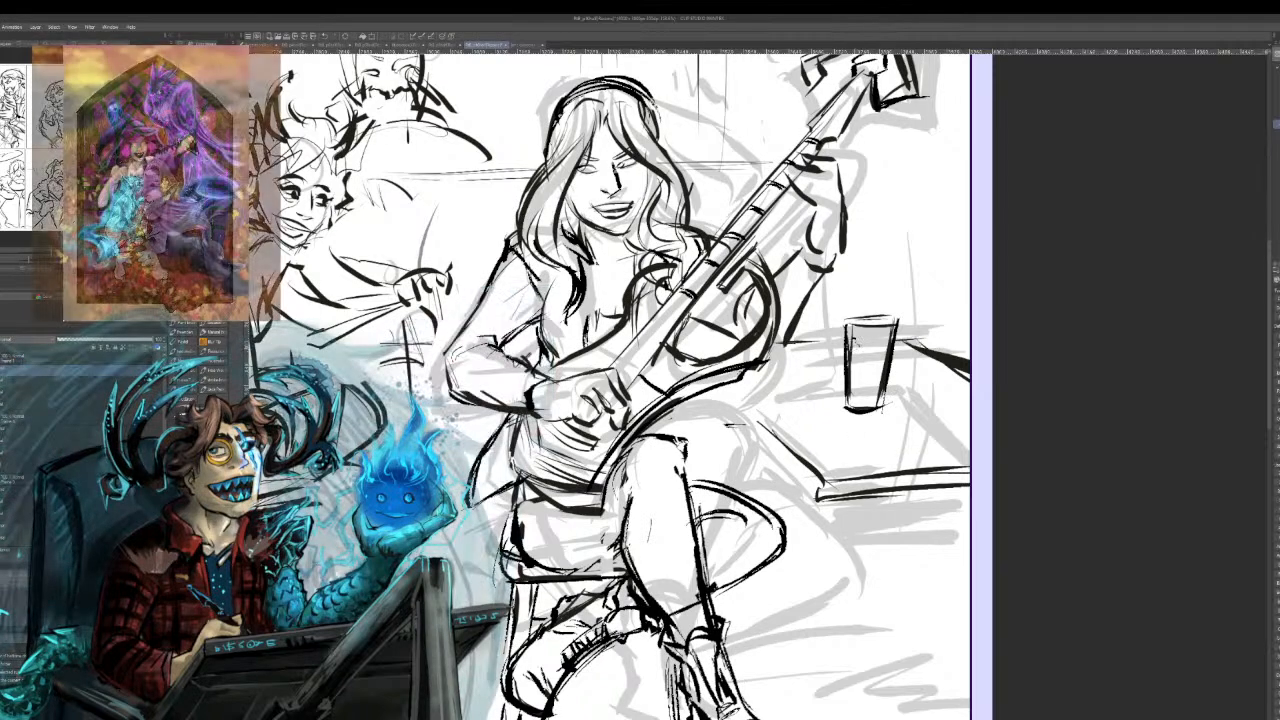
pyautogui.moveTo(882, 352)
pyautogui.mouseDown()
pyautogui.moveTo(852, 348)
pyautogui.moveTo(880, 350)
pyautogui.mouseUp()
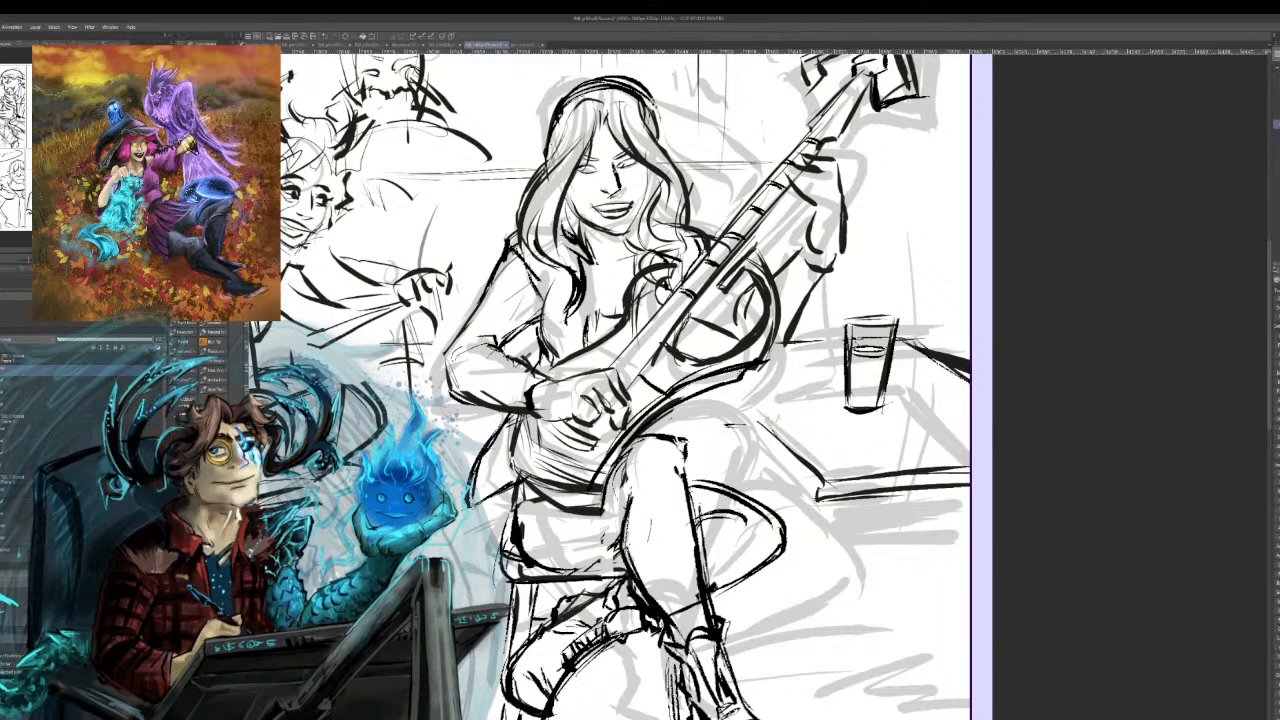
pyautogui.moveTo(710, 392); pyautogui.dragTo(796, 454)
pyautogui.moveTo(726, 404); pyautogui.dragTo(798, 463)
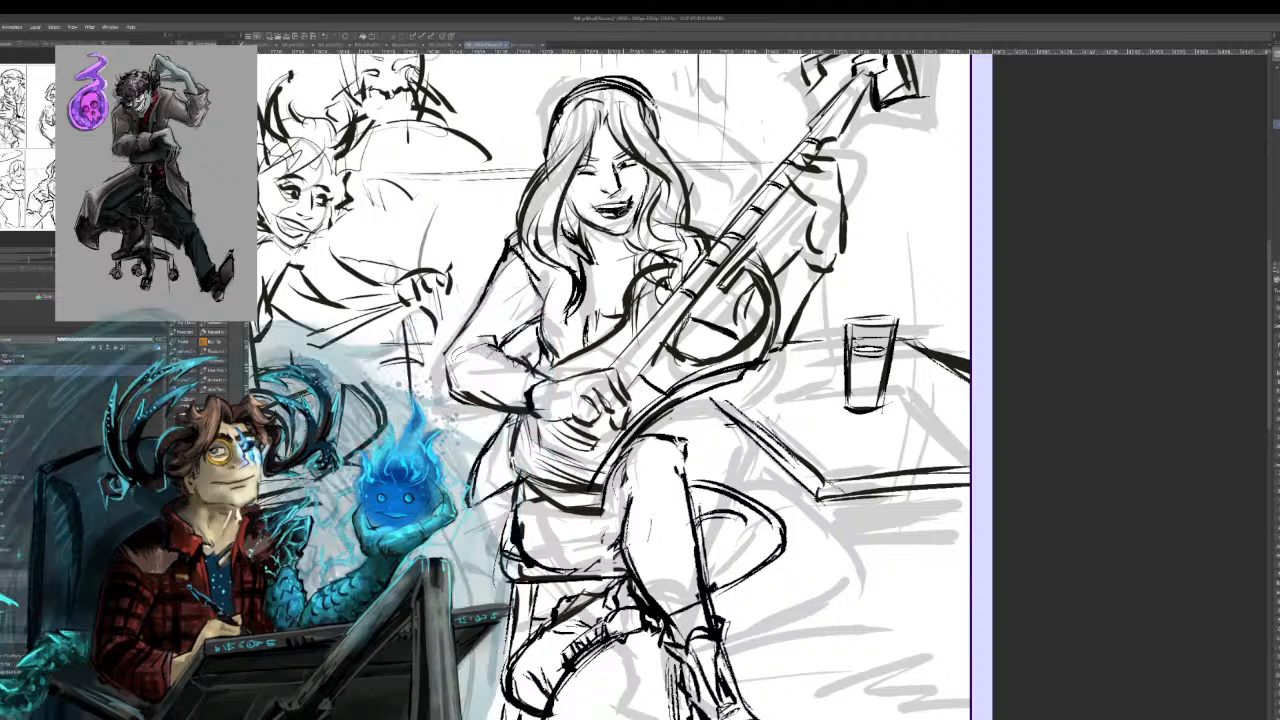
# Erase the heavy band over the woman's crown and redraw her hair with strands falling from the parting.
pyautogui.moveTo(602, 133)
pyautogui.mouseDown()
pyautogui.moveTo(583, 154)
pyautogui.moveTo(548, 153)
pyautogui.moveTo(576, 91)
pyautogui.mouseUp()
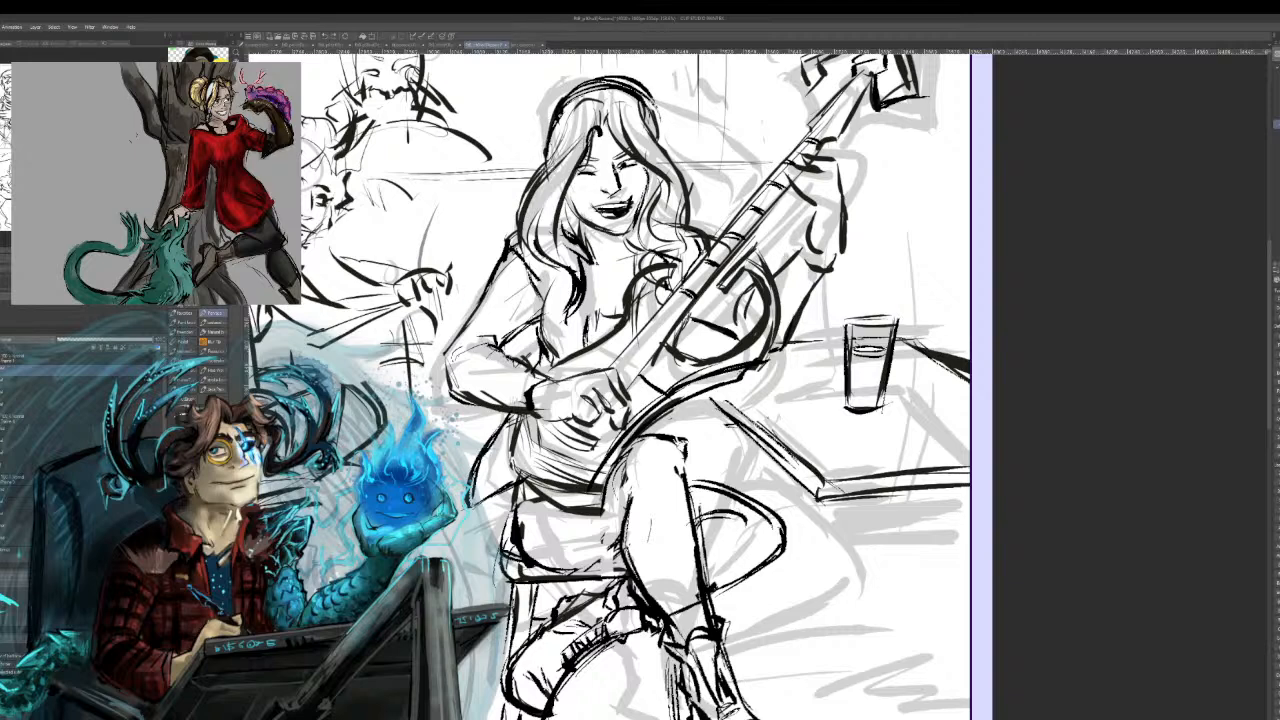
pyautogui.moveTo(548, 170)
pyautogui.mouseDown()
pyautogui.moveTo(580, 91)
pyautogui.moveTo(566, 100)
pyautogui.moveTo(546, 140)
pyautogui.moveTo(590, 90)
pyautogui.mouseUp()
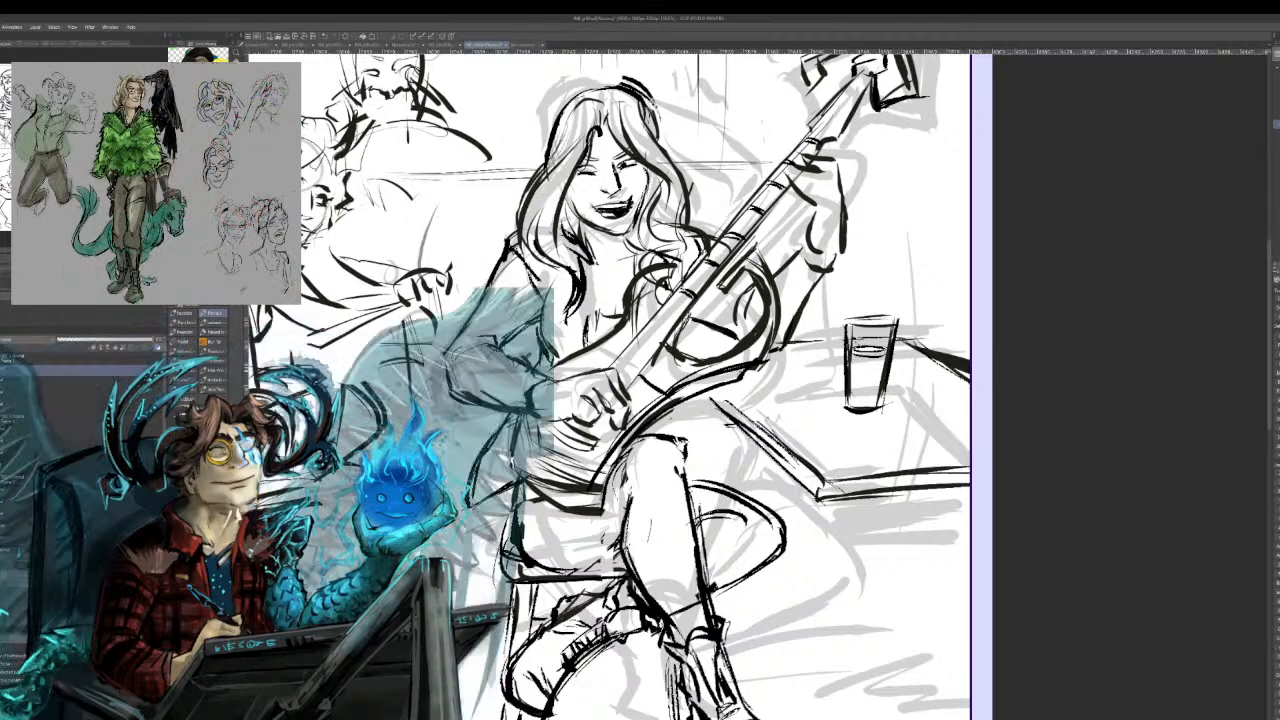
pyautogui.moveTo(606, 88)
pyautogui.mouseDown()
pyautogui.moveTo(660, 134)
pyautogui.moveTo(624, 86)
pyautogui.moveTo(656, 128)
pyautogui.moveTo(612, 96)
pyautogui.mouseUp()
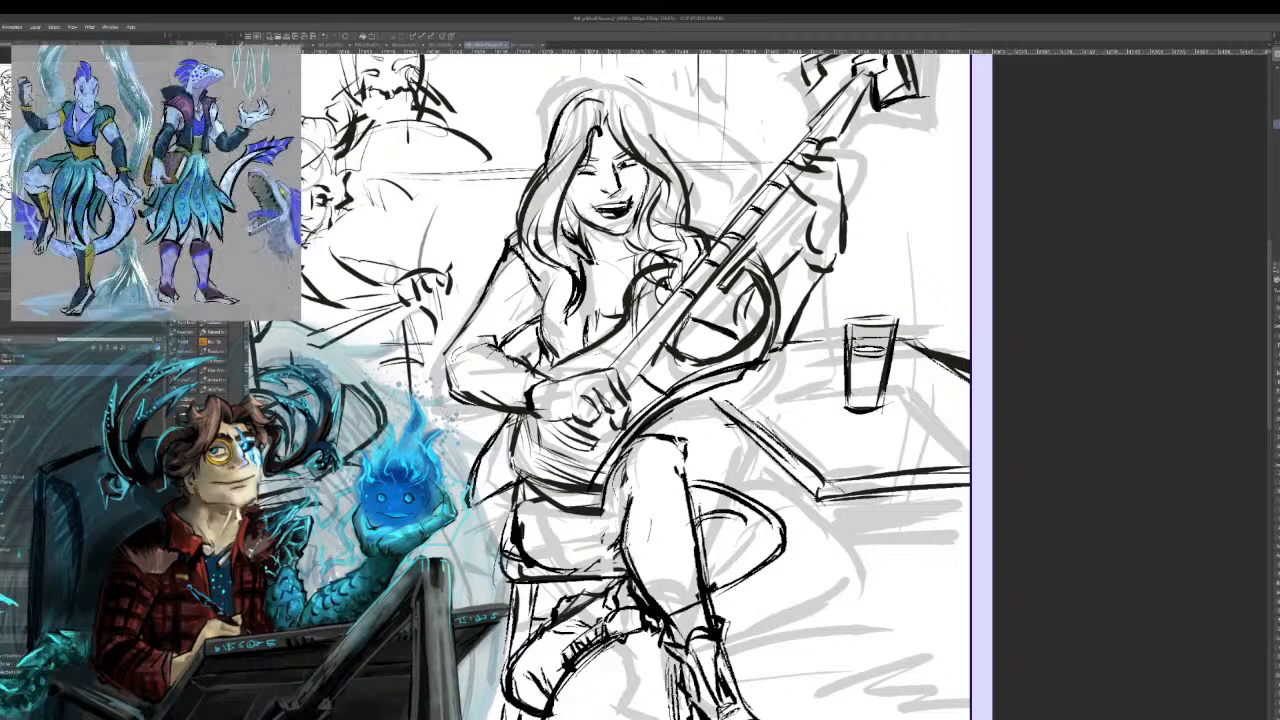
pyautogui.moveTo(598, 110)
pyautogui.mouseDown()
pyautogui.moveTo(566, 136)
pyautogui.moveTo(540, 208)
pyautogui.mouseUp()
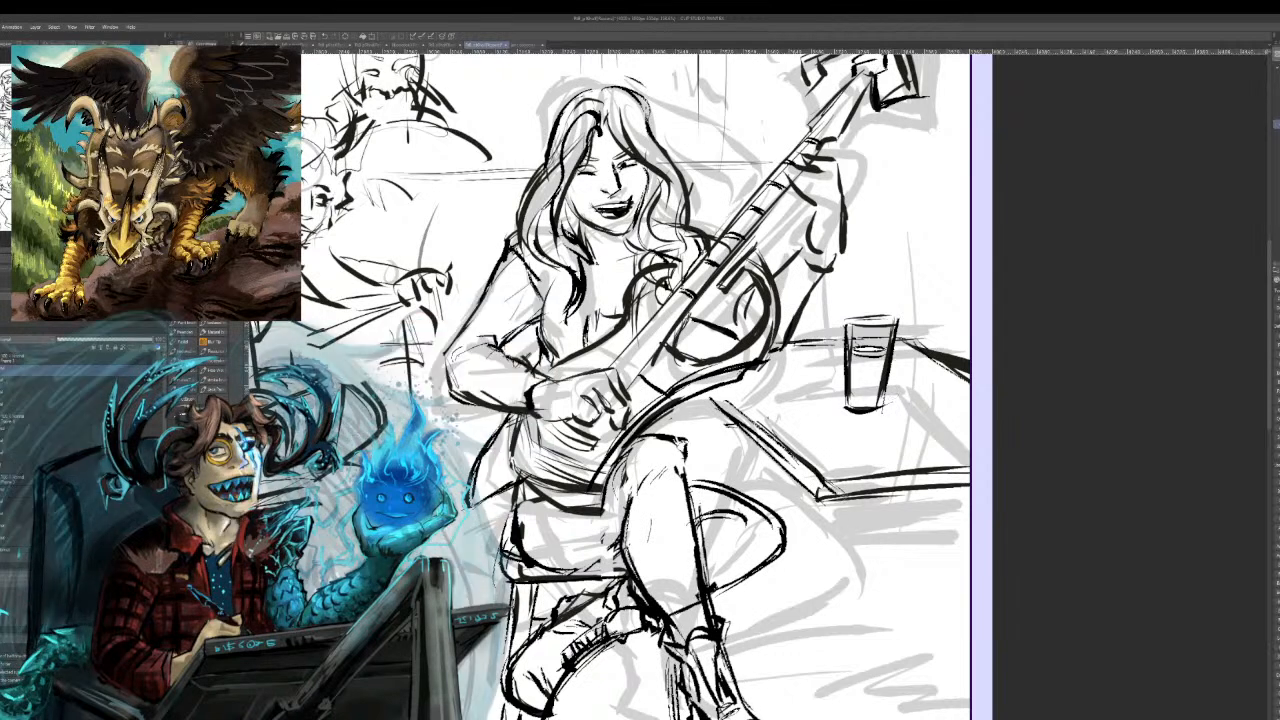
# Ink the table's lower front edge and underside beside the slanted side to give the tabletop thickness.
pyautogui.moveTo(826, 520); pyautogui.dragTo(968, 516)
pyautogui.hotkey('ctrl', 'z')
pyautogui.moveTo(824, 520); pyautogui.dragTo(968, 508)
pyautogui.moveTo(819, 496)
pyautogui.mouseDown()
pyautogui.moveTo(817, 525)
pyautogui.moveTo(732, 432)
pyautogui.mouseUp()
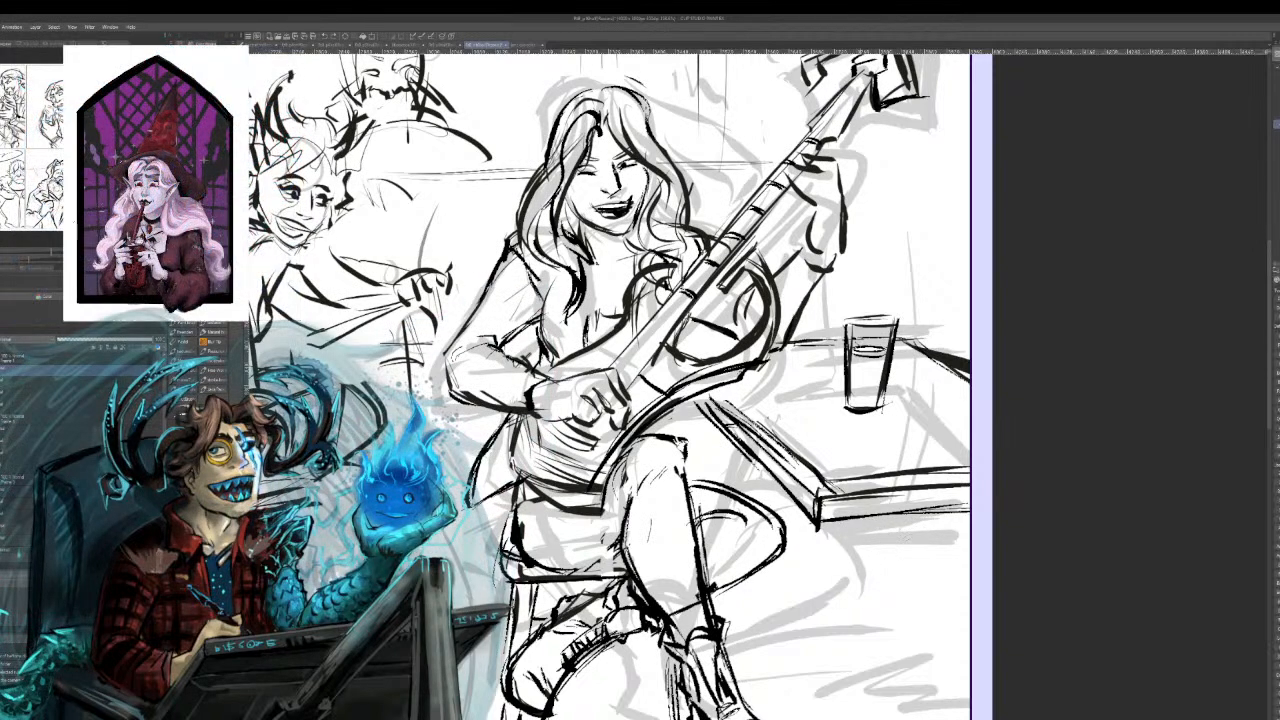
# Ink the table's upright pedestal, curved floor line and splayed foot beneath the front edge of the tabletop.
pyautogui.moveTo(886, 522); pyautogui.dragTo(877, 617)
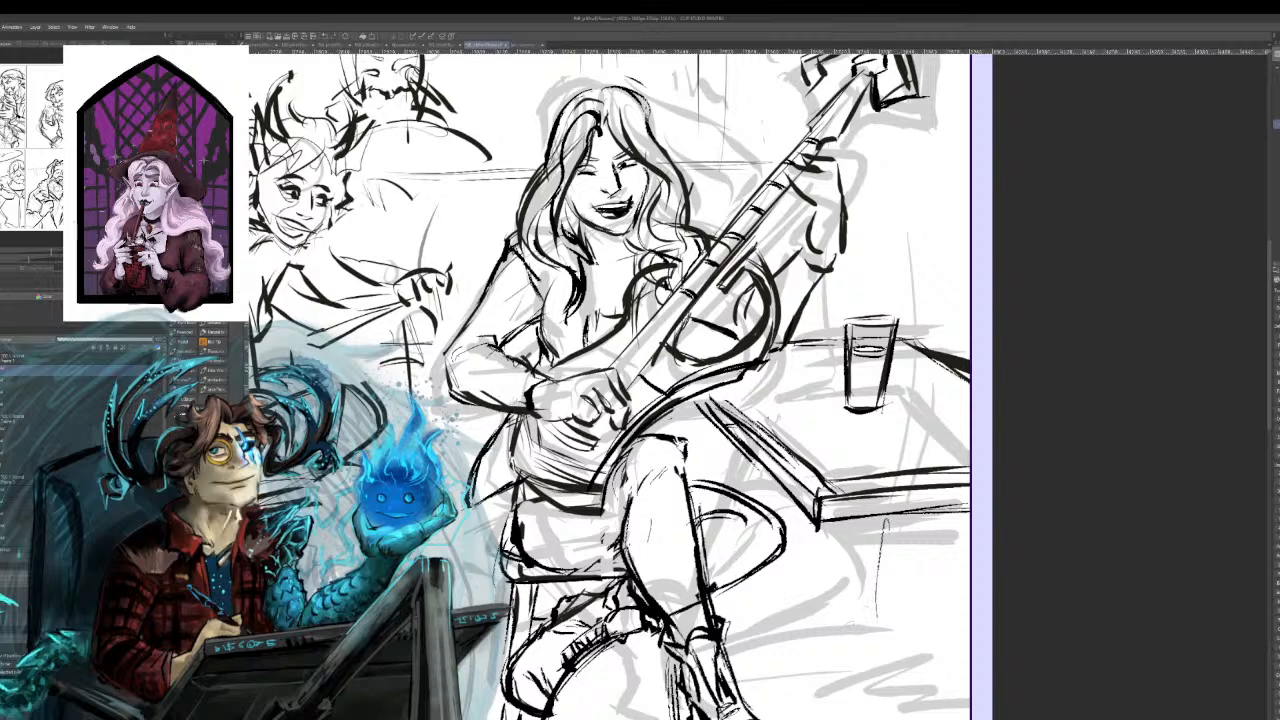
pyautogui.moveTo(853, 530)
pyautogui.mouseDown()
pyautogui.moveTo(861, 551)
pyautogui.moveTo(800, 599)
pyautogui.moveTo(762, 607)
pyautogui.mouseUp()
pyautogui.moveTo(846, 586)
pyautogui.mouseDown()
pyautogui.moveTo(798, 600)
pyautogui.moveTo(850, 619)
pyautogui.moveTo(912, 676)
pyautogui.mouseUp()
pyautogui.moveTo(898, 624)
pyautogui.mouseDown()
pyautogui.moveTo(922, 664)
pyautogui.moveTo(936, 620)
pyautogui.mouseUp()
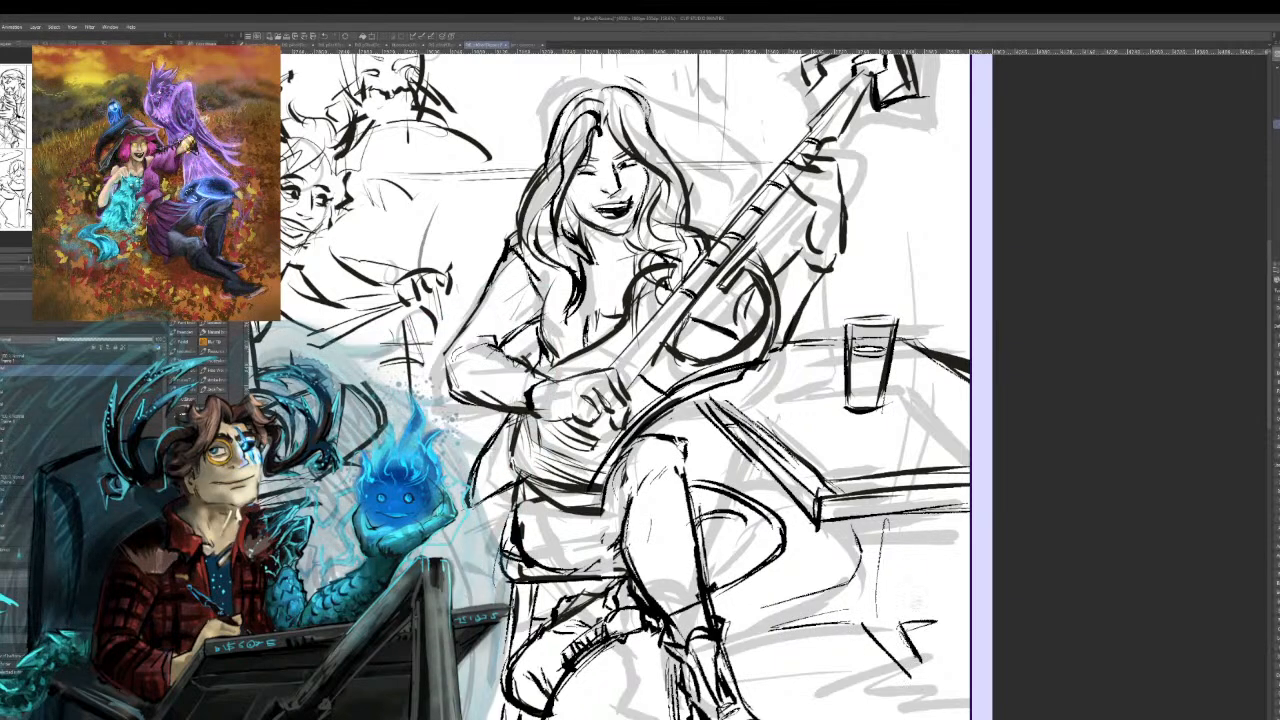
pyautogui.moveTo(888, 562)
pyautogui.mouseDown()
pyautogui.moveTo(890, 602)
pyautogui.moveTo(950, 606)
pyautogui.moveTo(940, 622)
pyautogui.mouseUp()
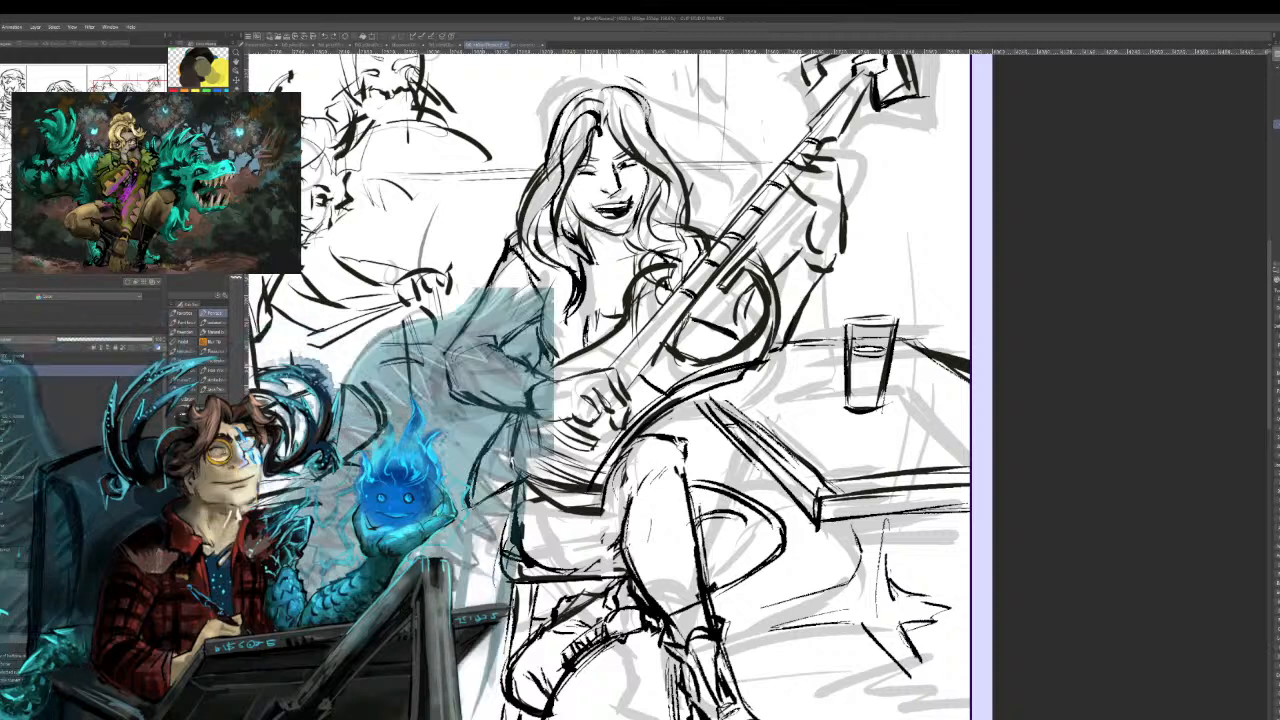
# Ink thin horizontal wall lines behind the woman on both sides and a vertical line down the background figure's torso.
pyautogui.moveTo(795, 316); pyautogui.dragTo(948, 309)
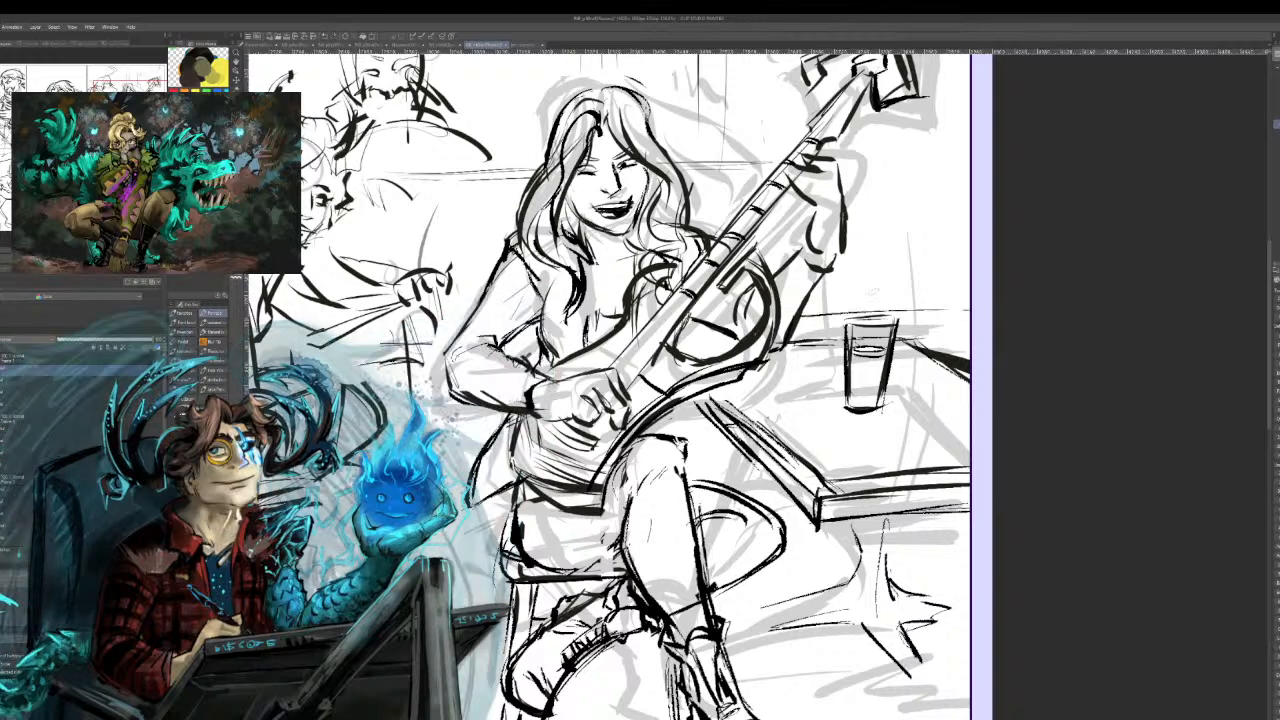
pyautogui.moveTo(850, 199); pyautogui.dragTo(1015, 188)
pyautogui.moveTo(689, 218)
pyautogui.mouseDown()
pyautogui.moveTo(742, 209)
pyautogui.moveTo(741, 198)
pyautogui.mouseUp()
pyautogui.hotkey('ctrl', 'z')
pyautogui.moveTo(520, 209); pyautogui.dragTo(368, 218)
pyautogui.hotkey('ctrl', 'z')
pyautogui.hotkey('ctrl', 'z')
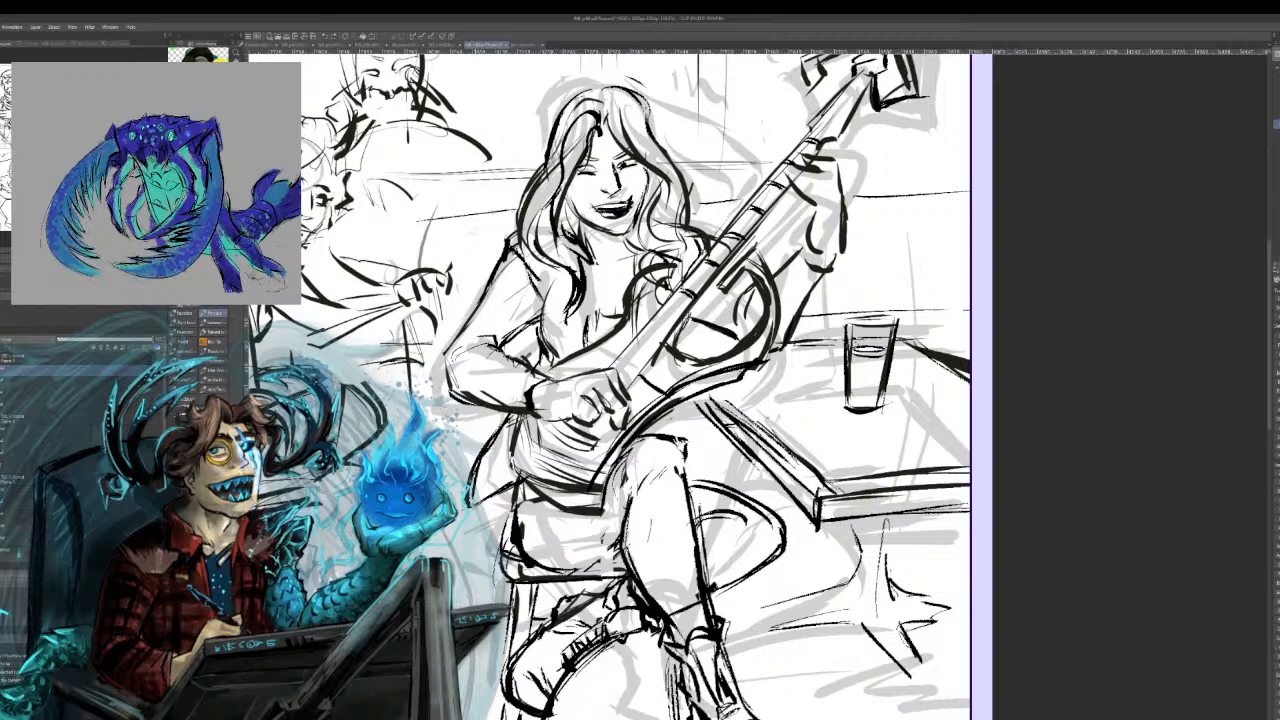
pyautogui.moveTo(451, 131)
pyautogui.mouseDown()
pyautogui.moveTo(456, 213)
pyautogui.moveTo(457, 198)
pyautogui.mouseUp()
pyautogui.moveTo(560, 300)
pyautogui.mouseDown()
pyautogui.moveTo(665, 389)
pyautogui.moveTo(725, 407)
pyautogui.mouseUp()
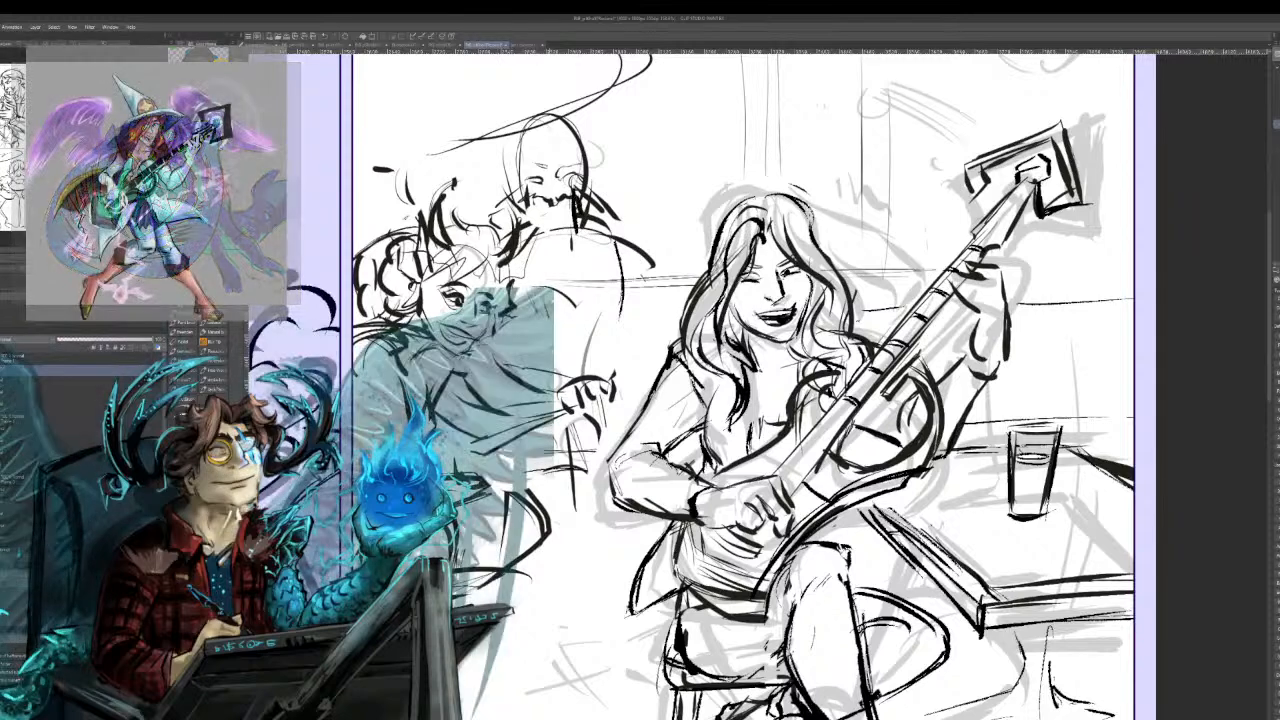
pyautogui.moveTo(555, 222)
pyautogui.mouseDown()
pyautogui.moveTo(544, 165)
pyautogui.moveTo(529, 165)
pyautogui.moveTo(537, 228)
pyautogui.moveTo(589, 150)
pyautogui.moveTo(479, 205)
pyautogui.moveTo(574, 212)
pyautogui.mouseUp()
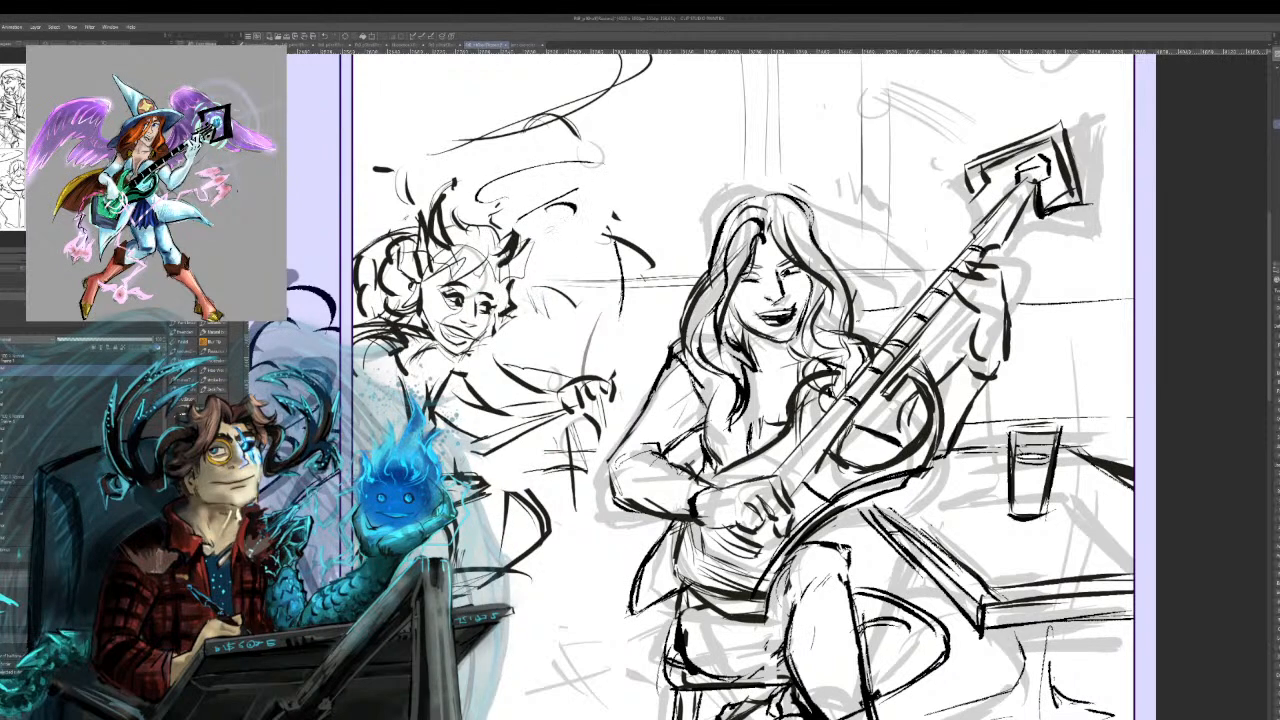
pyautogui.hotkey('ctrl', 'z')
pyautogui.hotkey('ctrl', 'z')
pyautogui.hotkey('ctrl', 'z')
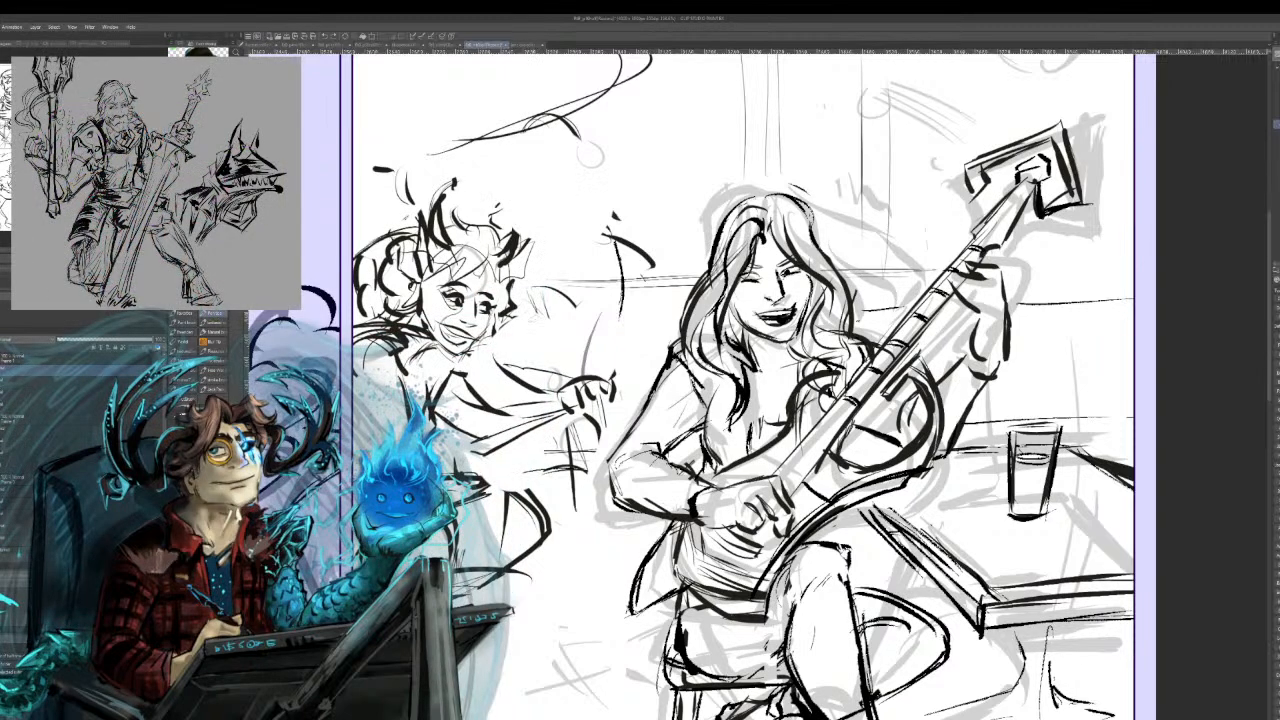
pyautogui.moveTo(366, 362)
pyautogui.mouseDown()
pyautogui.moveTo(420, 340)
pyautogui.moveTo(398, 352)
pyautogui.moveTo(380, 308)
pyautogui.mouseUp()
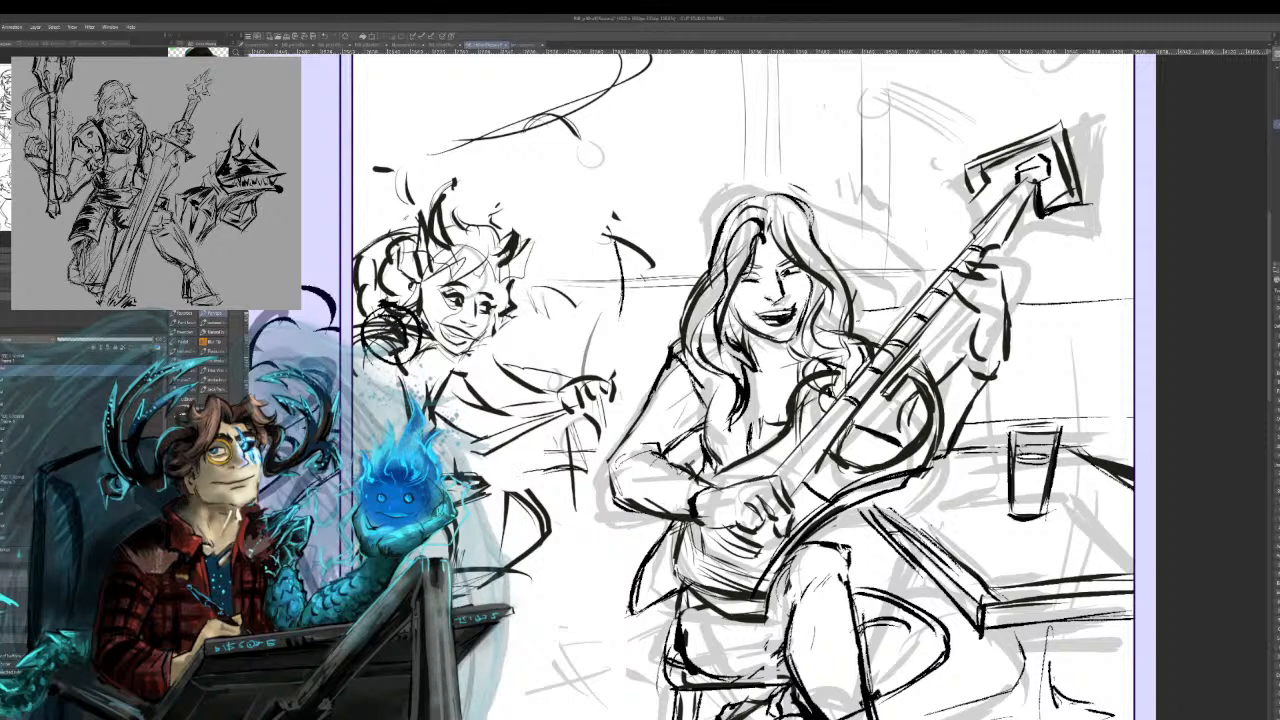
pyautogui.hotkey('ctrl', 'z')
pyautogui.hotkey('ctrl', 'z')
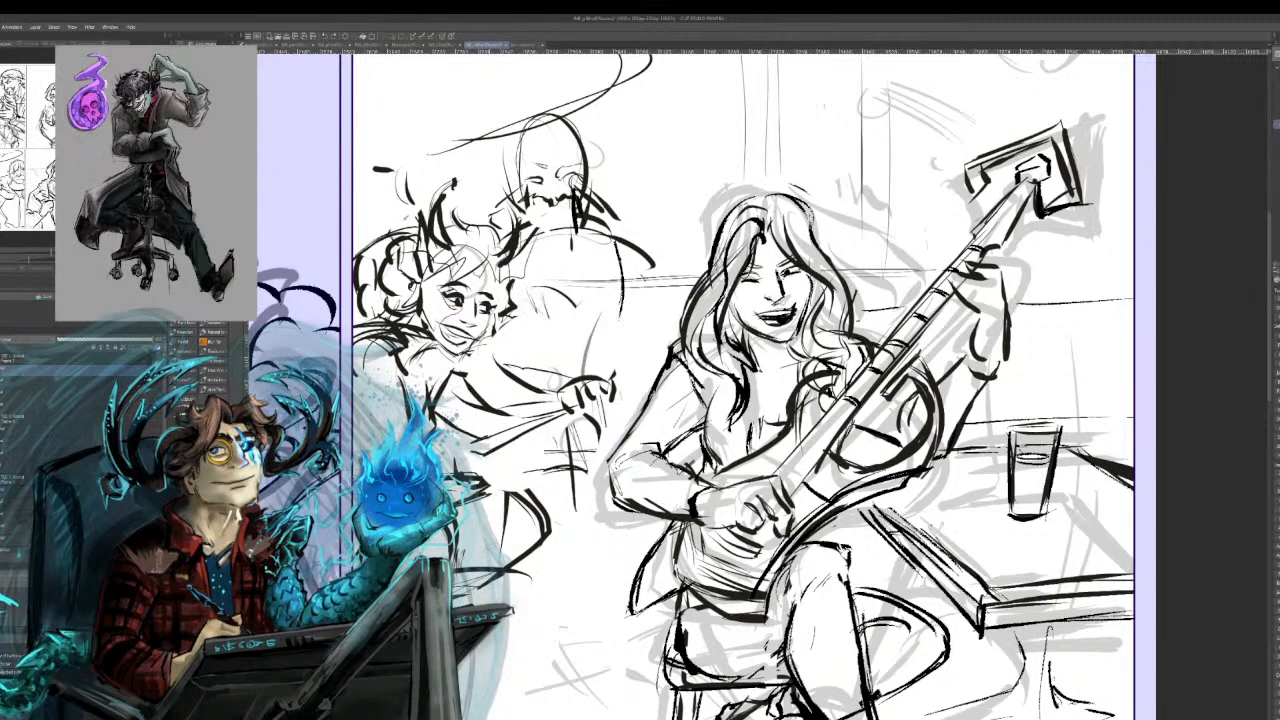
# Erase the bald background figure's head and redraw the smiling character's crown, hair tufts and jaw in its place.
pyautogui.moveTo(540, 170)
pyautogui.mouseDown()
pyautogui.moveTo(563, 195)
pyautogui.moveTo(566, 156)
pyautogui.moveTo(548, 130)
pyautogui.mouseUp()
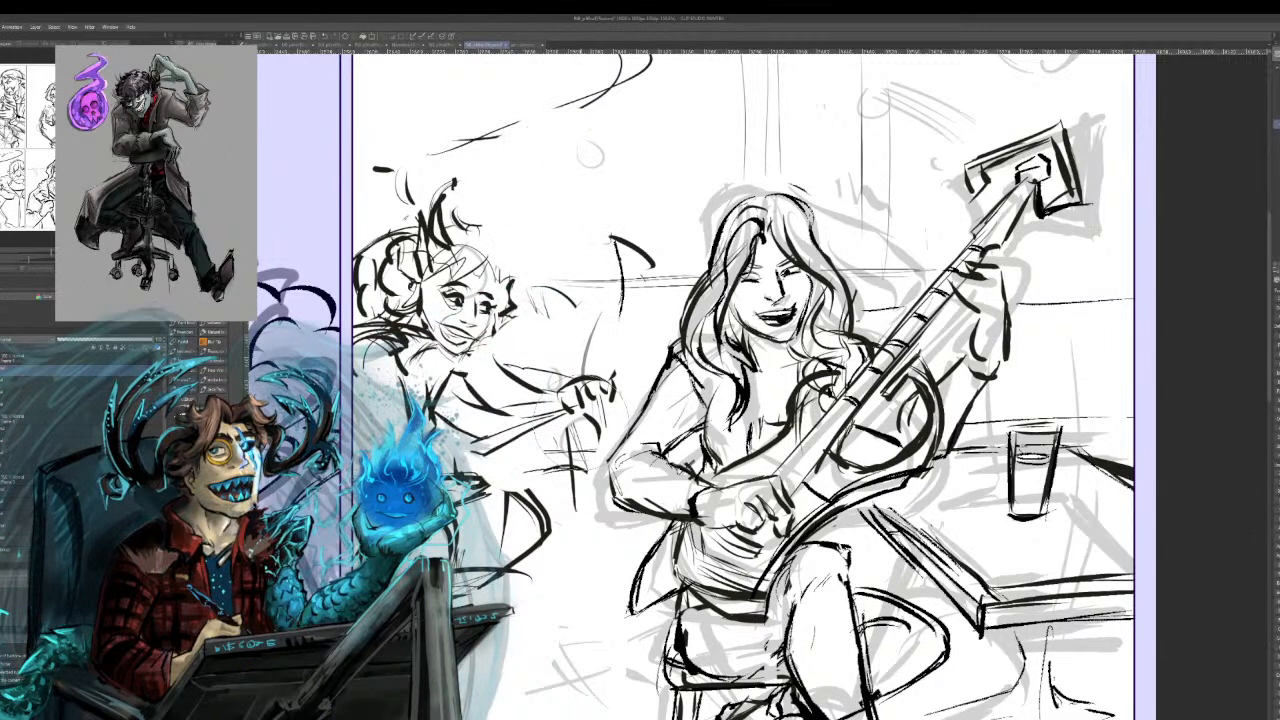
pyautogui.moveTo(448, 236)
pyautogui.mouseDown()
pyautogui.moveTo(488, 231)
pyautogui.moveTo(521, 284)
pyautogui.moveTo(507, 294)
pyautogui.moveTo(538, 242)
pyautogui.moveTo(506, 309)
pyautogui.mouseUp()
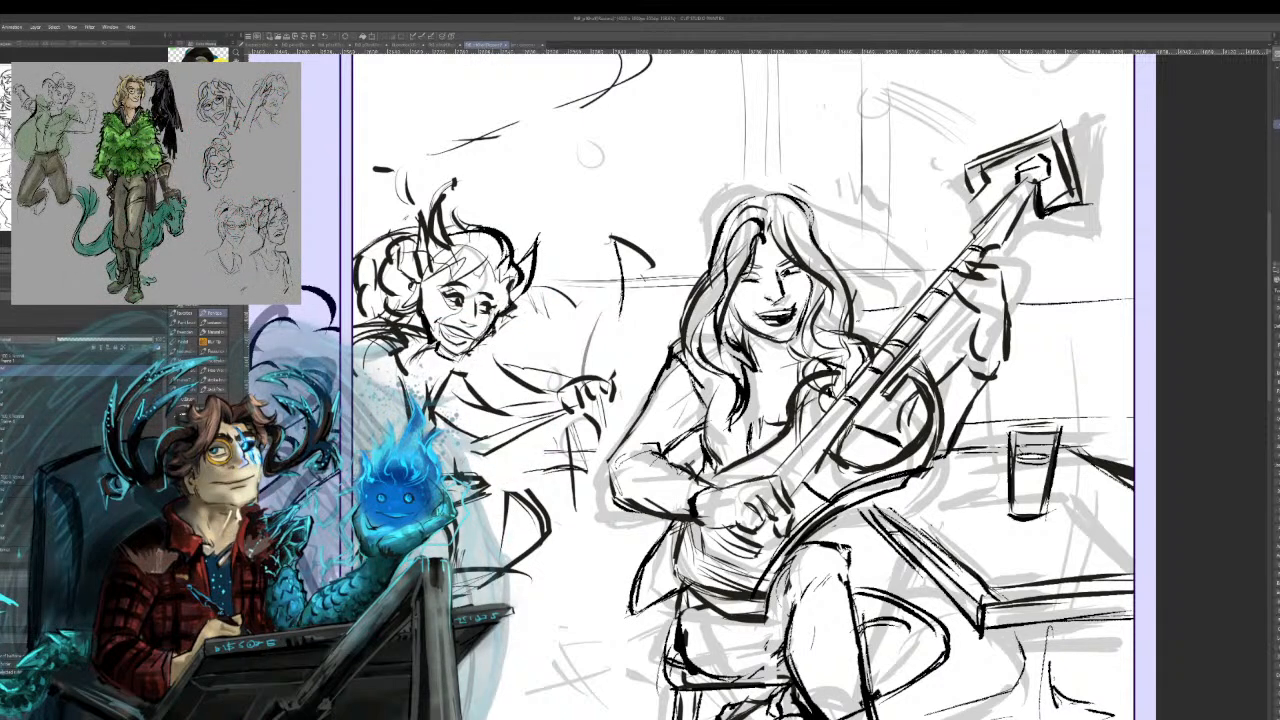
pyautogui.moveTo(491, 312)
pyautogui.mouseDown()
pyautogui.moveTo(508, 295)
pyautogui.moveTo(498, 300)
pyautogui.moveTo(506, 270)
pyautogui.moveTo(486, 335)
pyautogui.mouseUp()
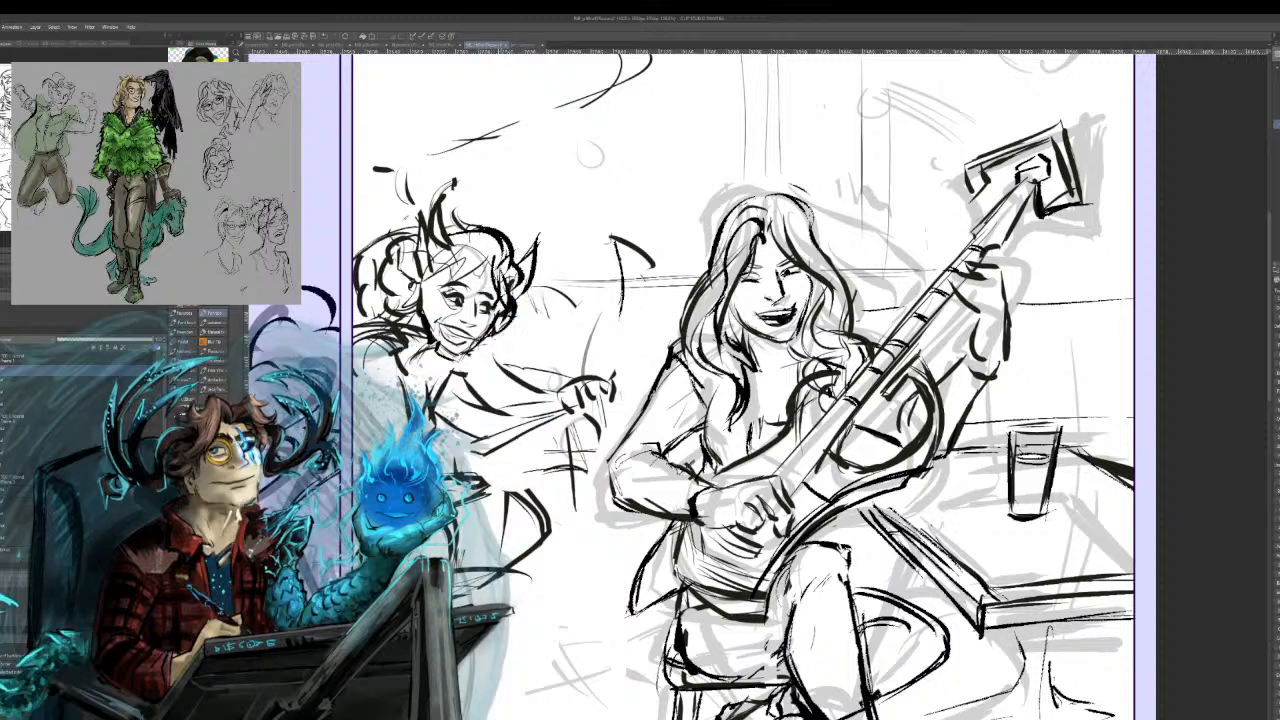
# Ink a new head for the rear background figure with a narrow face outline, pointed ear, hair, brows and eyes.
pyautogui.moveTo(529, 198)
pyautogui.mouseDown()
pyautogui.moveTo(589, 136)
pyautogui.moveTo(522, 190)
pyautogui.moveTo(587, 150)
pyautogui.moveTo(561, 226)
pyautogui.moveTo(542, 234)
pyautogui.moveTo(576, 236)
pyautogui.moveTo(590, 200)
pyautogui.moveTo(488, 164)
pyautogui.moveTo(520, 188)
pyautogui.mouseUp()
pyautogui.hotkey('ctrl', 'z')
pyautogui.hotkey('ctrl', 'z')
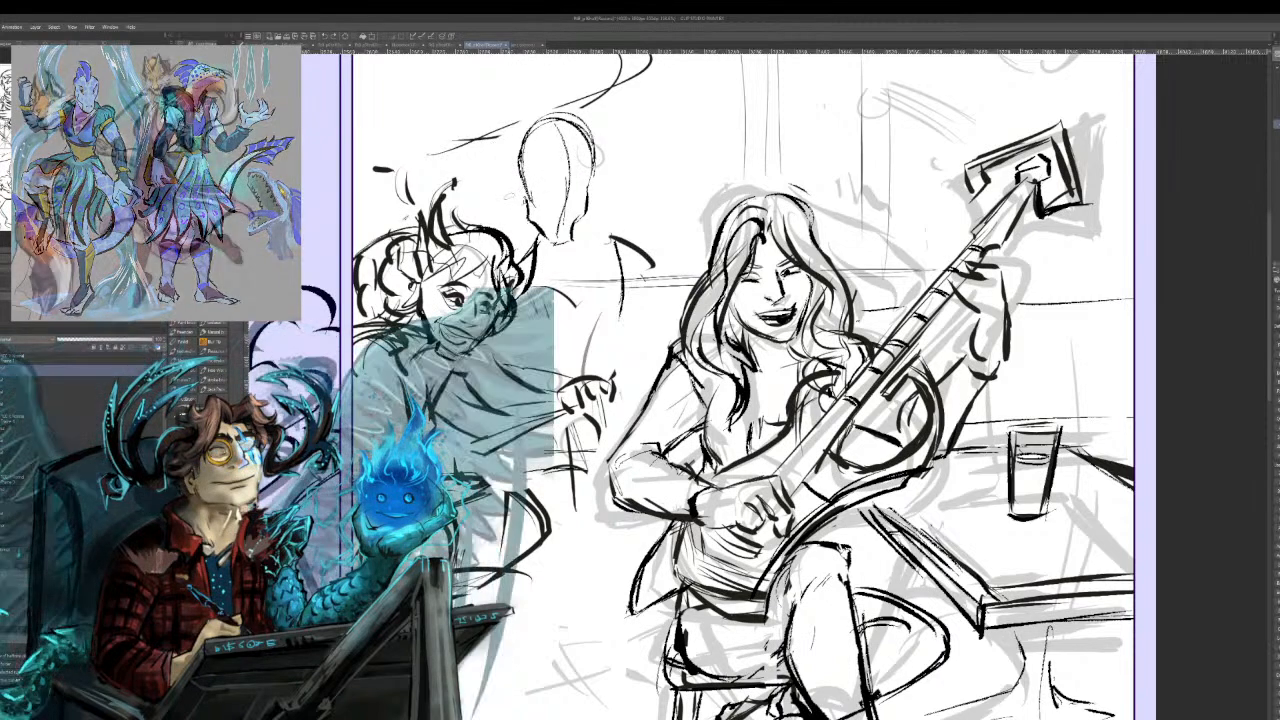
pyautogui.moveTo(480, 165); pyautogui.dragTo(518, 203)
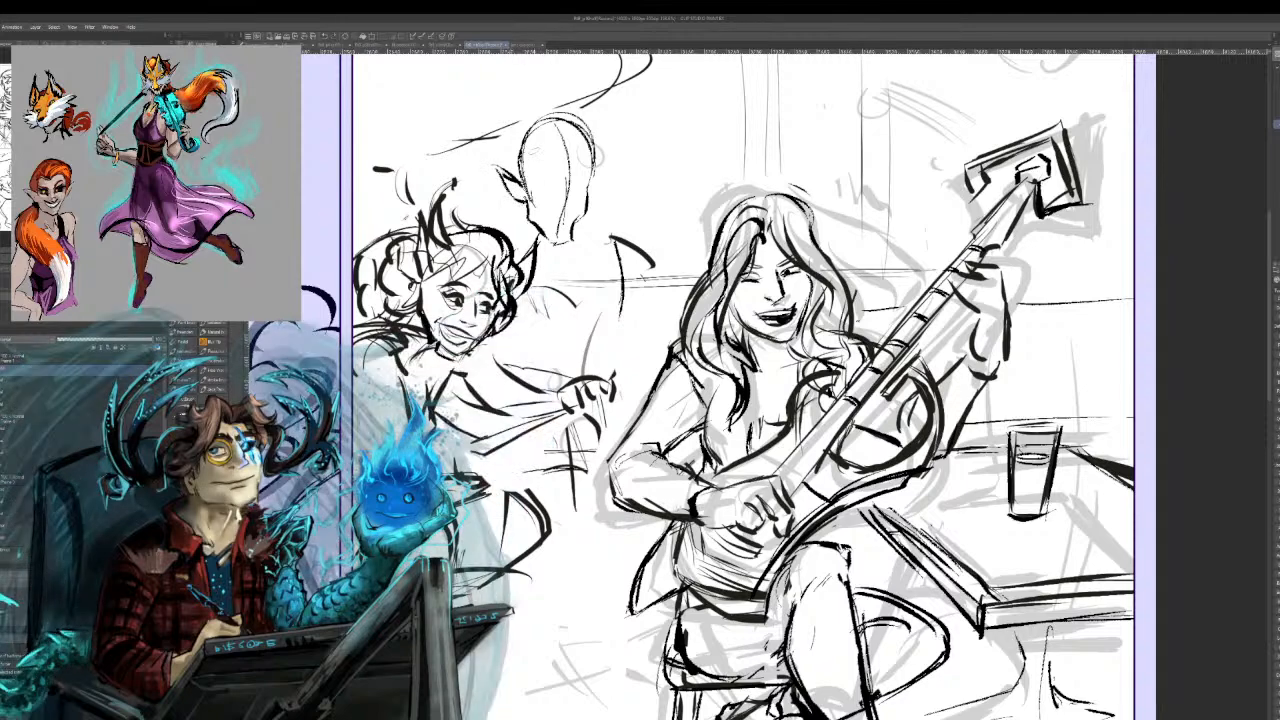
pyautogui.moveTo(553, 125)
pyautogui.mouseDown()
pyautogui.moveTo(573, 158)
pyautogui.moveTo(611, 137)
pyautogui.mouseUp()
pyautogui.moveTo(574, 172)
pyautogui.mouseDown()
pyautogui.moveTo(605, 151)
pyautogui.moveTo(594, 204)
pyautogui.moveTo(622, 124)
pyautogui.moveTo(497, 145)
pyautogui.moveTo(504, 174)
pyautogui.mouseUp()
pyautogui.moveTo(564, 134)
pyautogui.mouseDown()
pyautogui.moveTo(530, 152)
pyautogui.moveTo(524, 172)
pyautogui.moveTo(542, 176)
pyautogui.moveTo(510, 212)
pyautogui.moveTo(593, 182)
pyautogui.mouseUp()
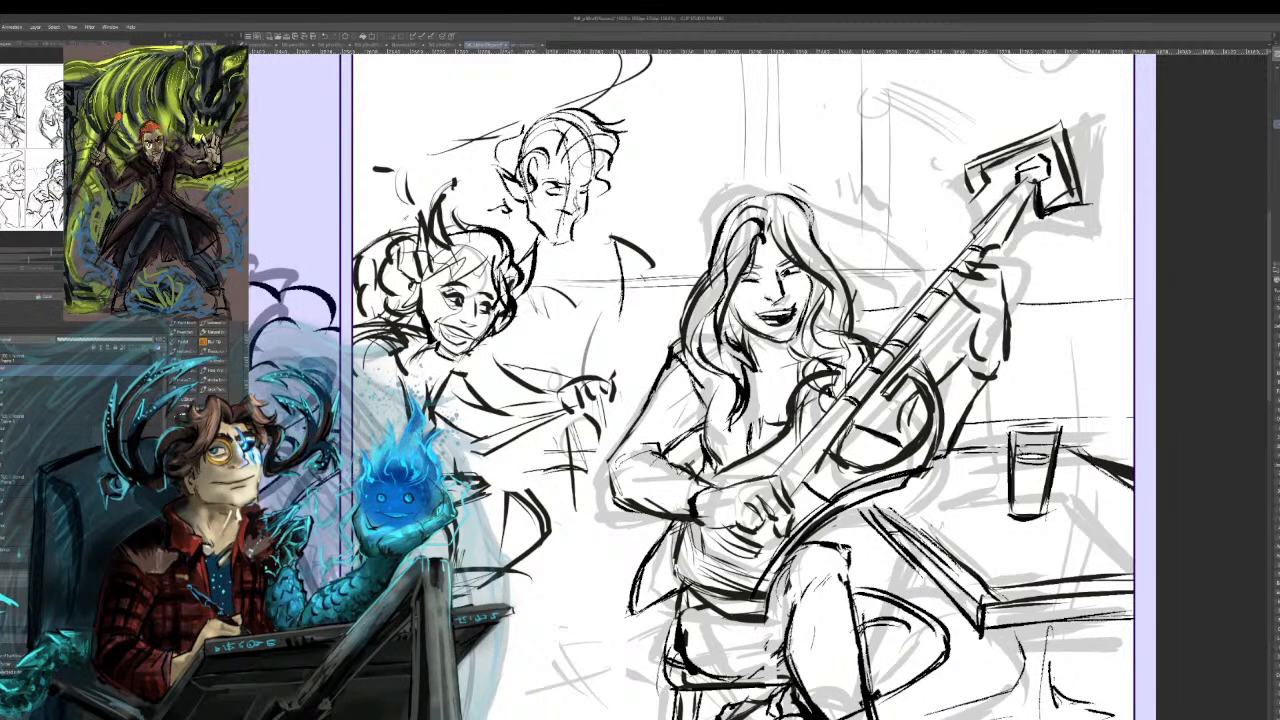
# Add the rear figure's smiling mouth, neck lines and forehead hair strands, plus curved strokes behind the ear.
pyautogui.moveTo(544, 213); pyautogui.dragTo(566, 222)
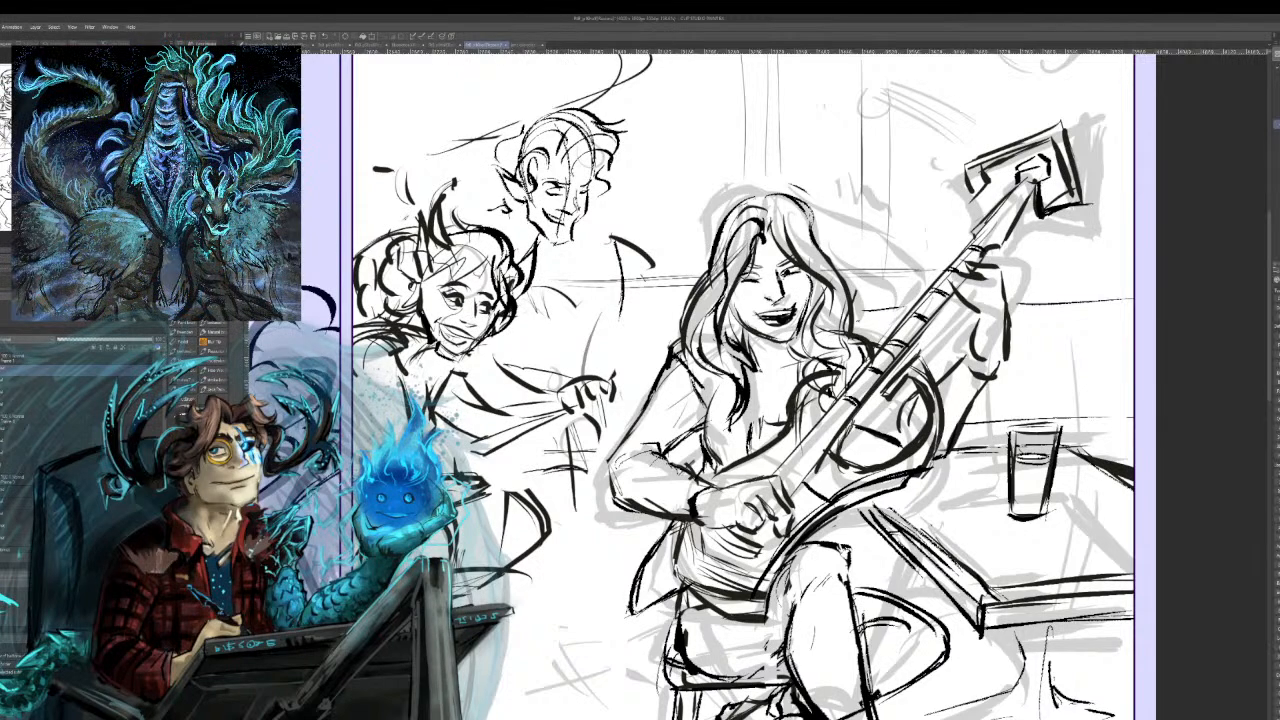
pyautogui.moveTo(581, 228); pyautogui.dragTo(597, 247)
pyautogui.moveTo(504, 204)
pyautogui.mouseDown()
pyautogui.moveTo(464, 208)
pyautogui.moveTo(473, 221)
pyautogui.mouseUp()
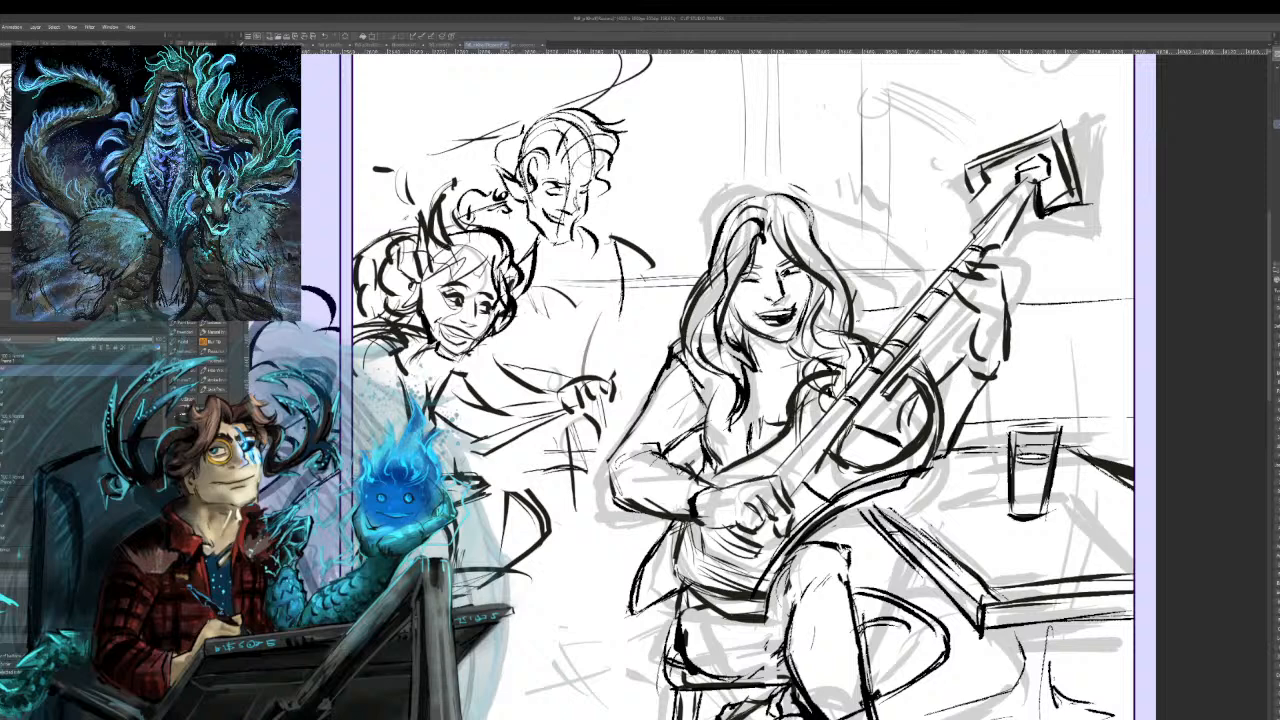
pyautogui.moveTo(597, 180)
pyautogui.mouseDown()
pyautogui.moveTo(582, 162)
pyautogui.moveTo(566, 172)
pyautogui.mouseUp()
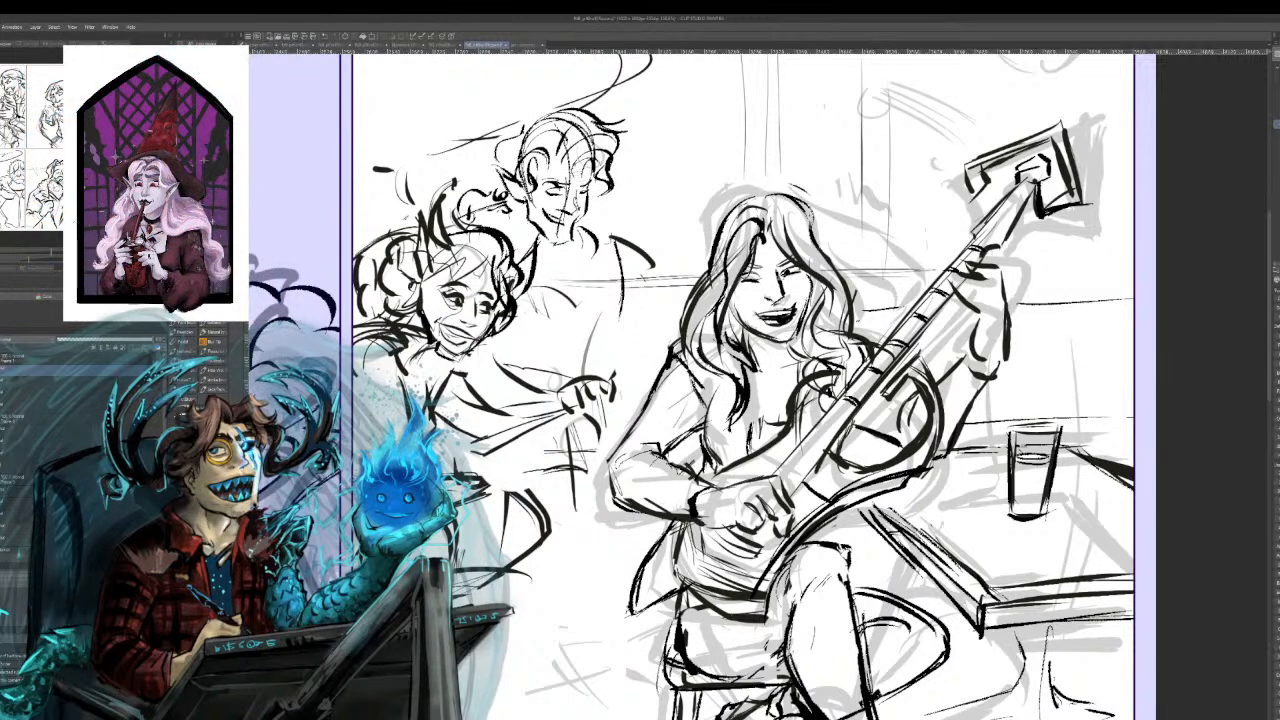
pyautogui.moveTo(598, 128); pyautogui.dragTo(619, 150)
pyautogui.moveTo(536, 167)
pyautogui.mouseDown()
pyautogui.moveTo(568, 166)
pyautogui.moveTo(532, 122)
pyautogui.moveTo(590, 124)
pyautogui.mouseUp()
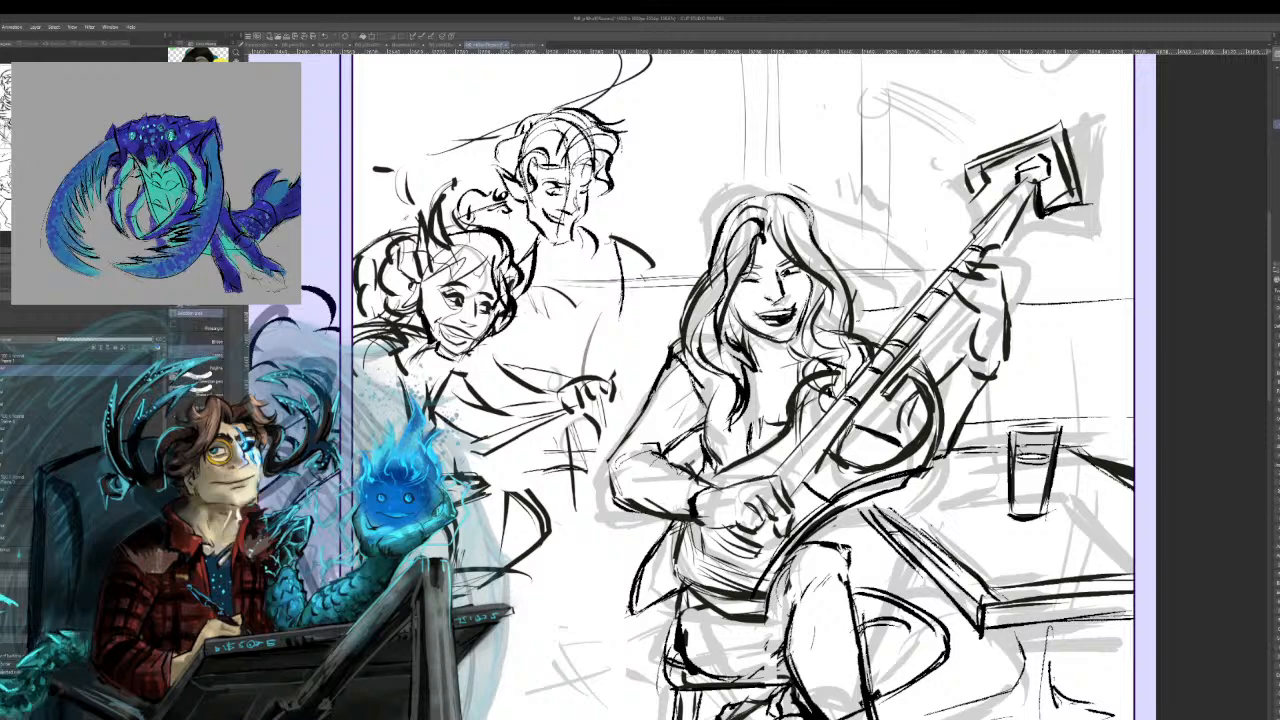
# Select the rear figure's head, tilt it counterclockwise, move it down beside the smiling character and clear the selection.
pyautogui.moveTo(625, 88)
pyautogui.mouseDown()
pyautogui.moveTo(526, 108)
pyautogui.moveTo(545, 270)
pyautogui.moveTo(634, 104)
pyautogui.moveTo(622, 88)
pyautogui.mouseUp()
pyautogui.click(594, 291)
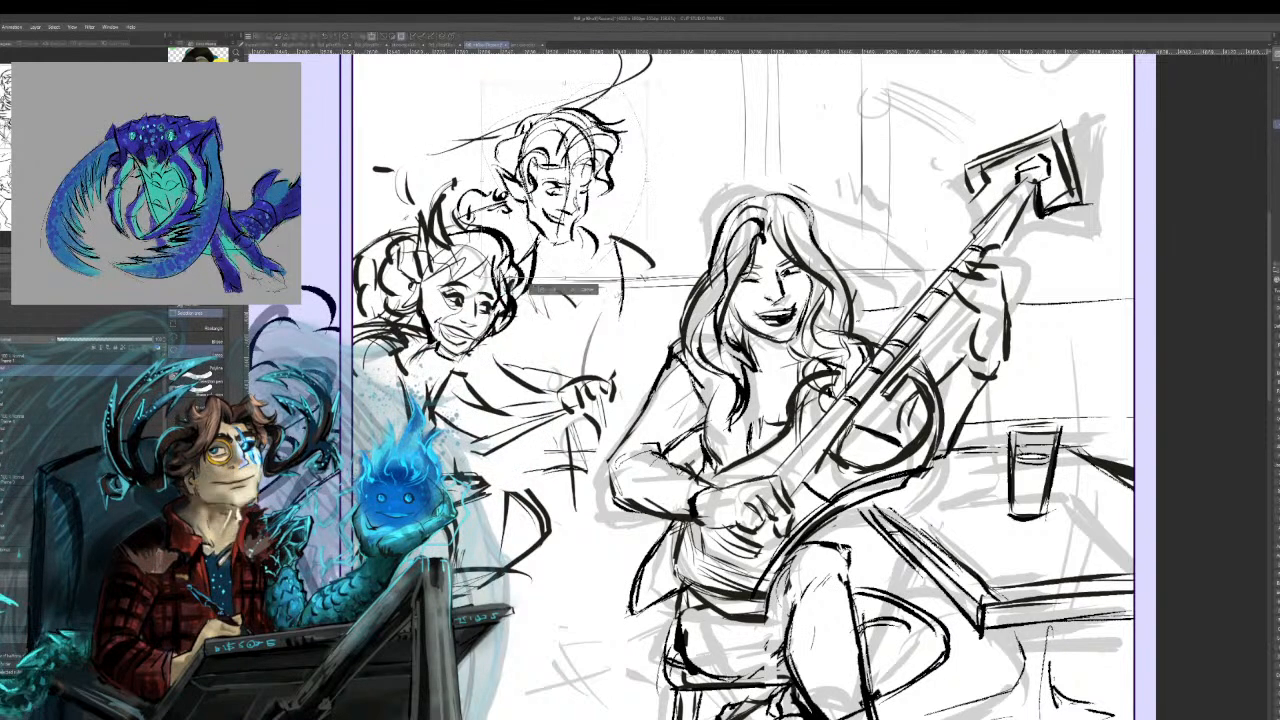
pyautogui.moveTo(645, 277); pyautogui.dragTo(670, 252)
pyautogui.moveTo(600, 220); pyautogui.dragTo(588, 279)
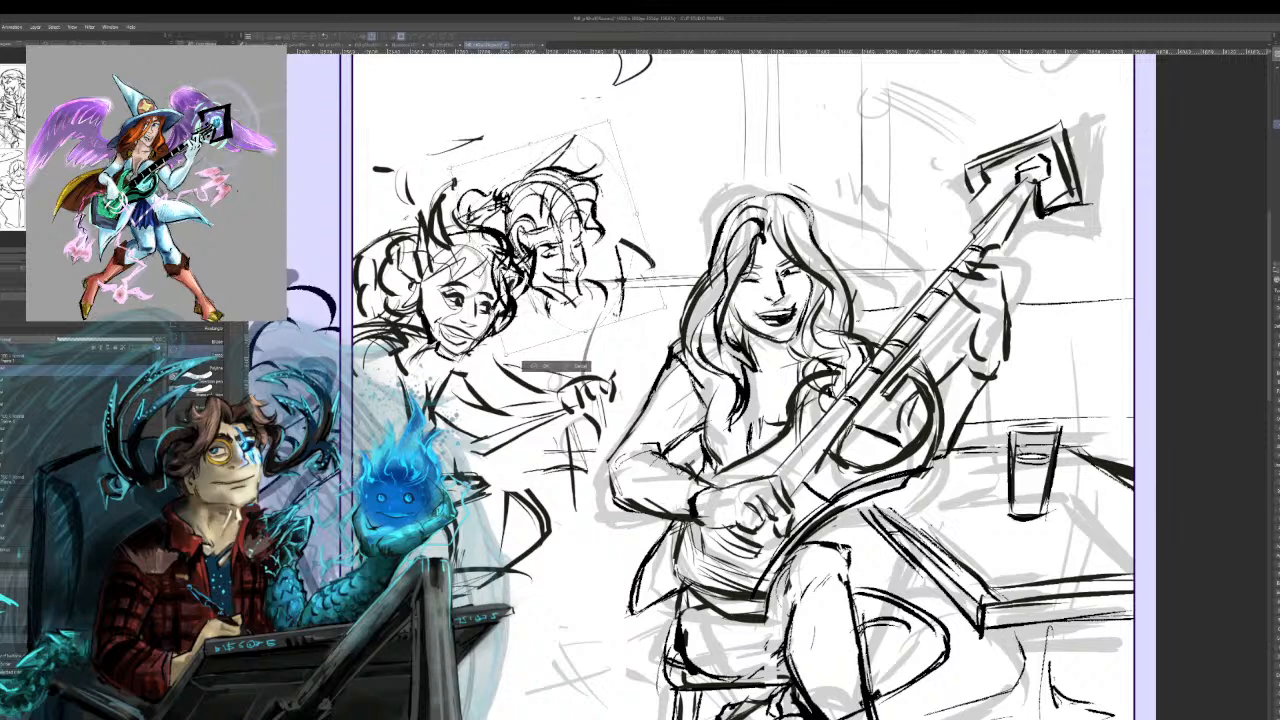
pyautogui.moveTo(556, 239); pyautogui.dragTo(562, 236)
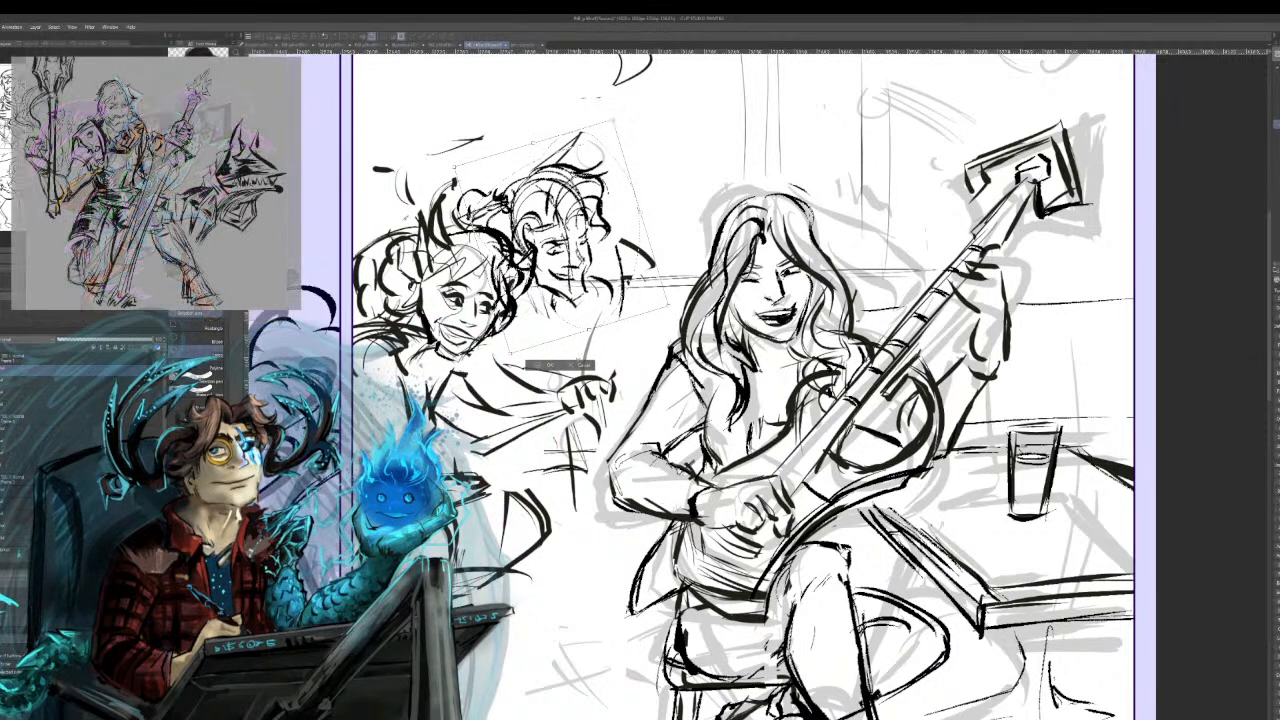
pyautogui.moveTo(562, 236); pyautogui.dragTo(562, 242)
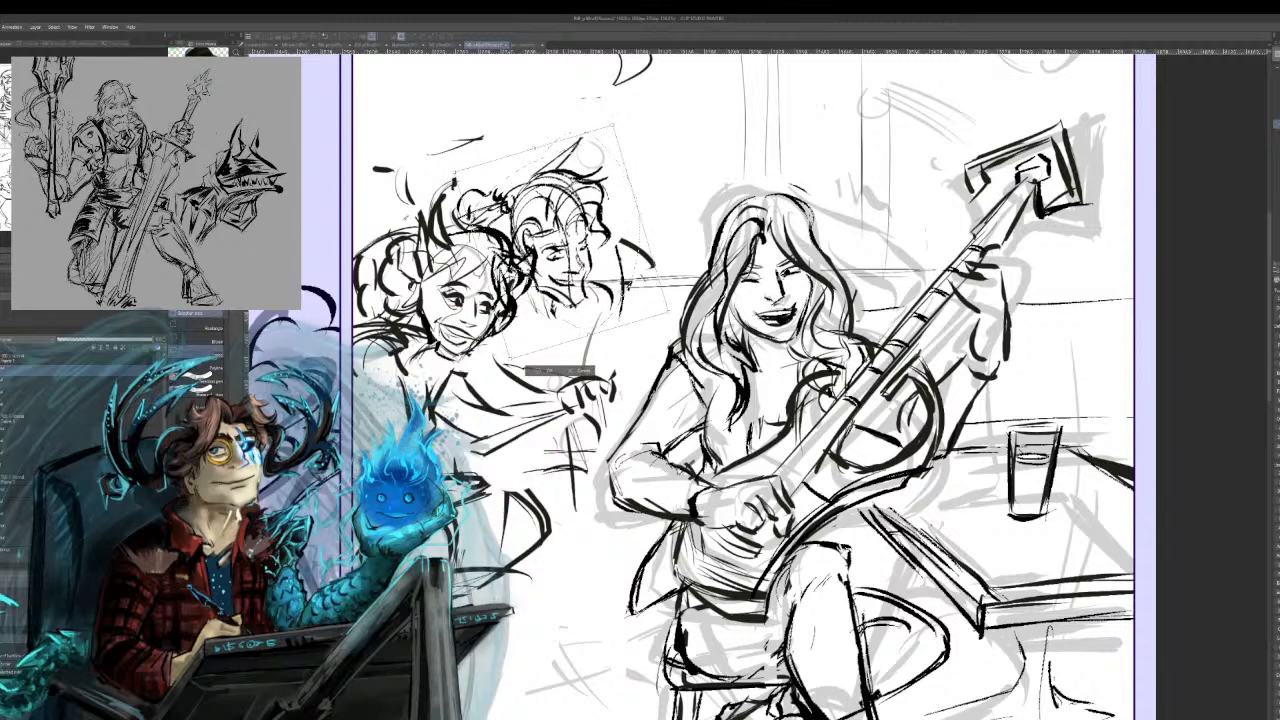
pyautogui.click(543, 371)
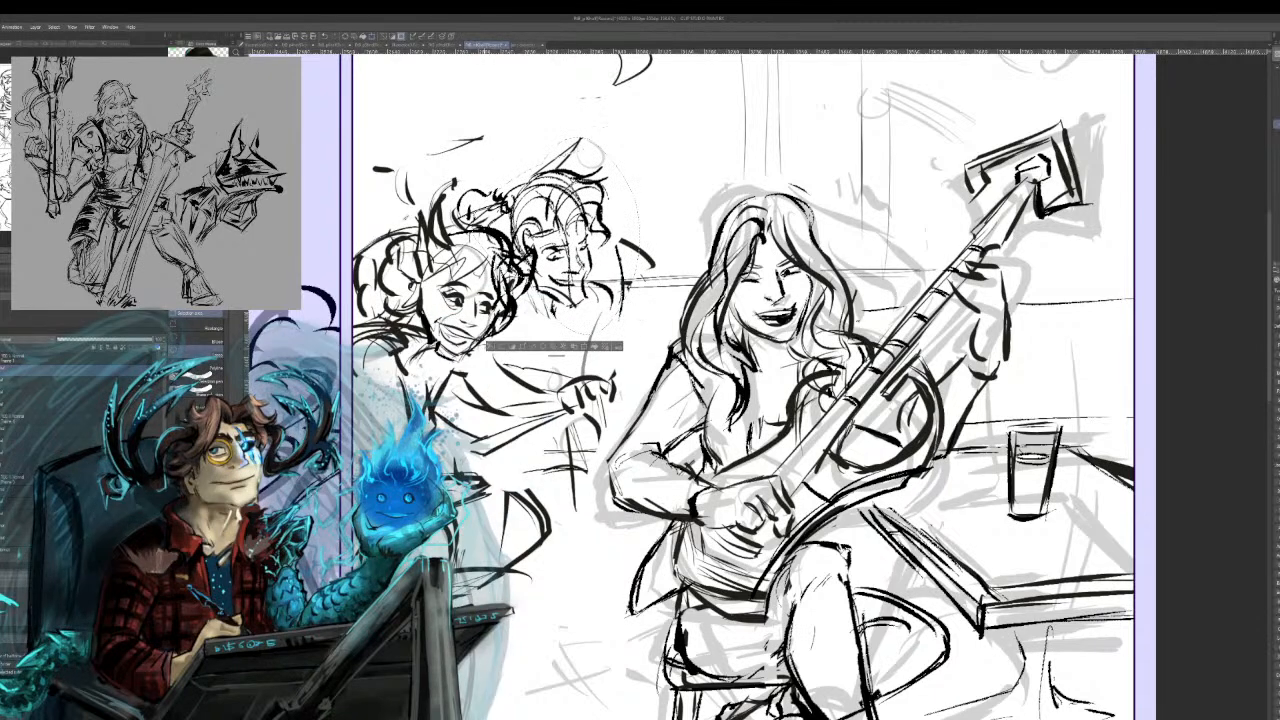
pyautogui.hotkey('ctrl', 'd')
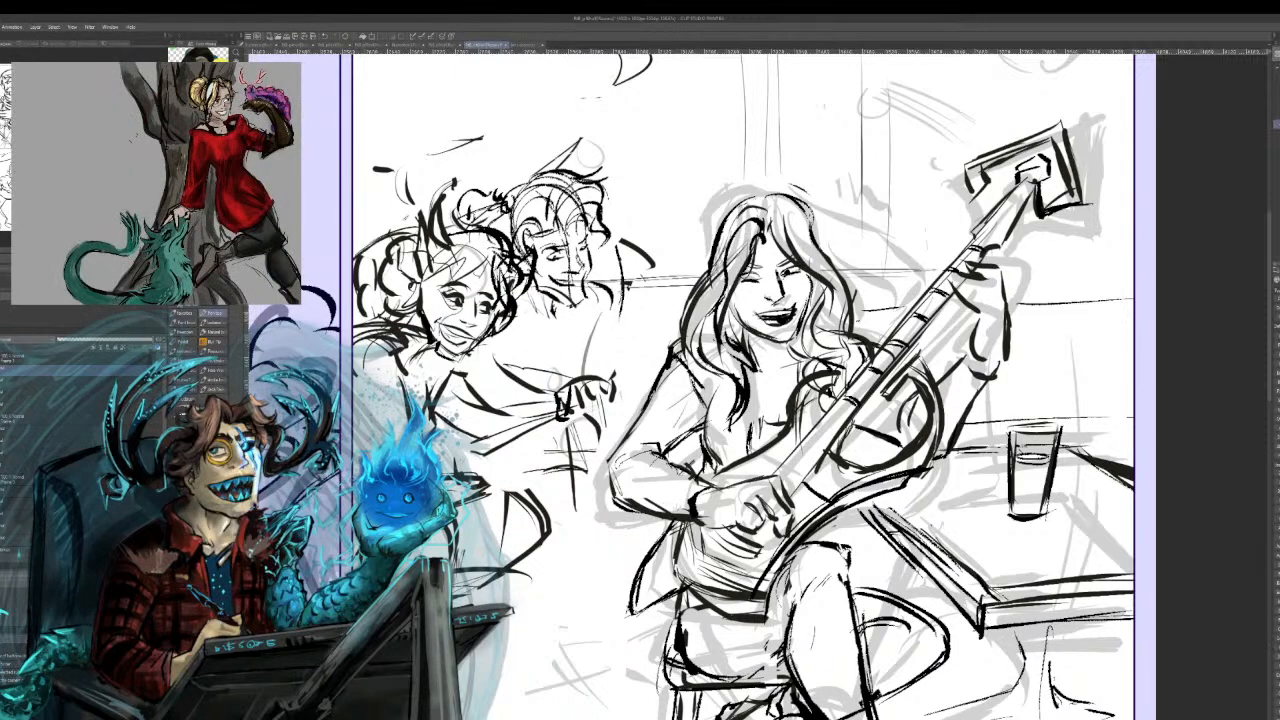
# Erase the smiling character's extended arm and ink a slanted double edge below the hand.
pyautogui.moveTo(534, 403)
pyautogui.mouseDown()
pyautogui.moveTo(458, 425)
pyautogui.moveTo(476, 450)
pyautogui.moveTo(502, 412)
pyautogui.moveTo(482, 398)
pyautogui.mouseUp()
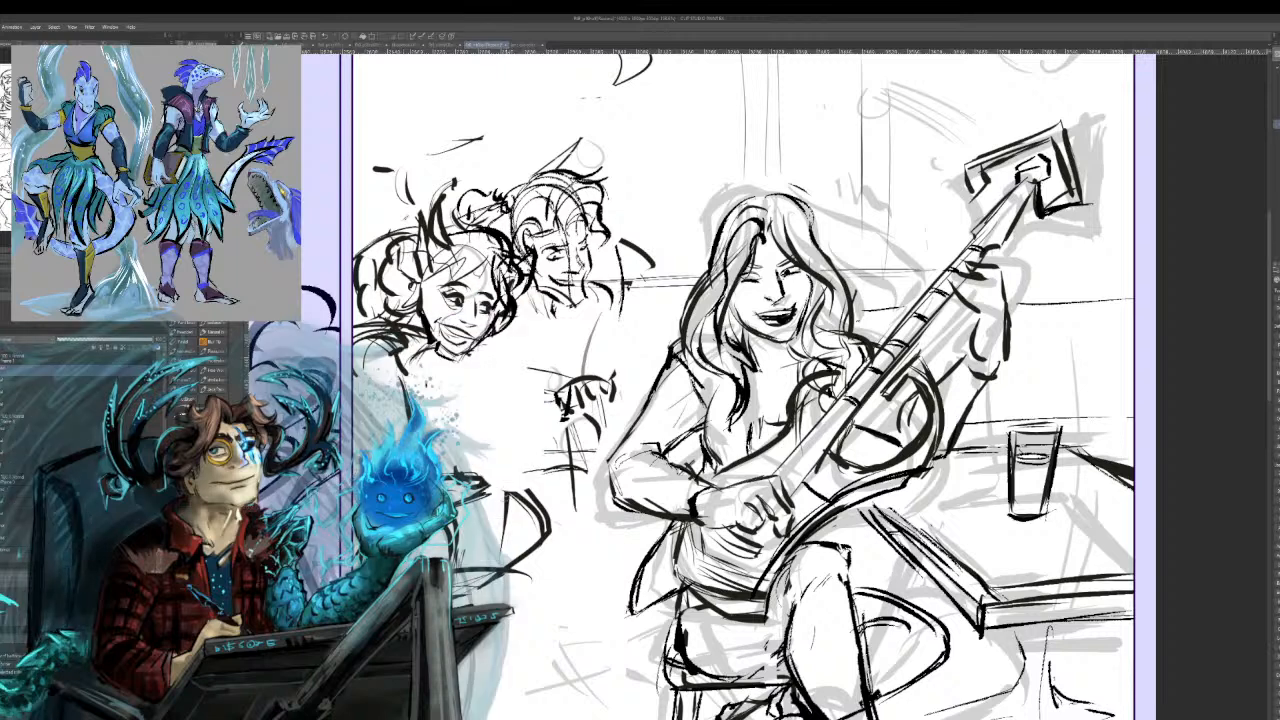
pyautogui.moveTo(543, 448); pyautogui.dragTo(489, 489)
pyautogui.moveTo(554, 448); pyautogui.dragTo(486, 510)
pyautogui.moveTo(486, 510); pyautogui.dragTo(583, 515)
pyautogui.hotkey('ctrl', 'z')
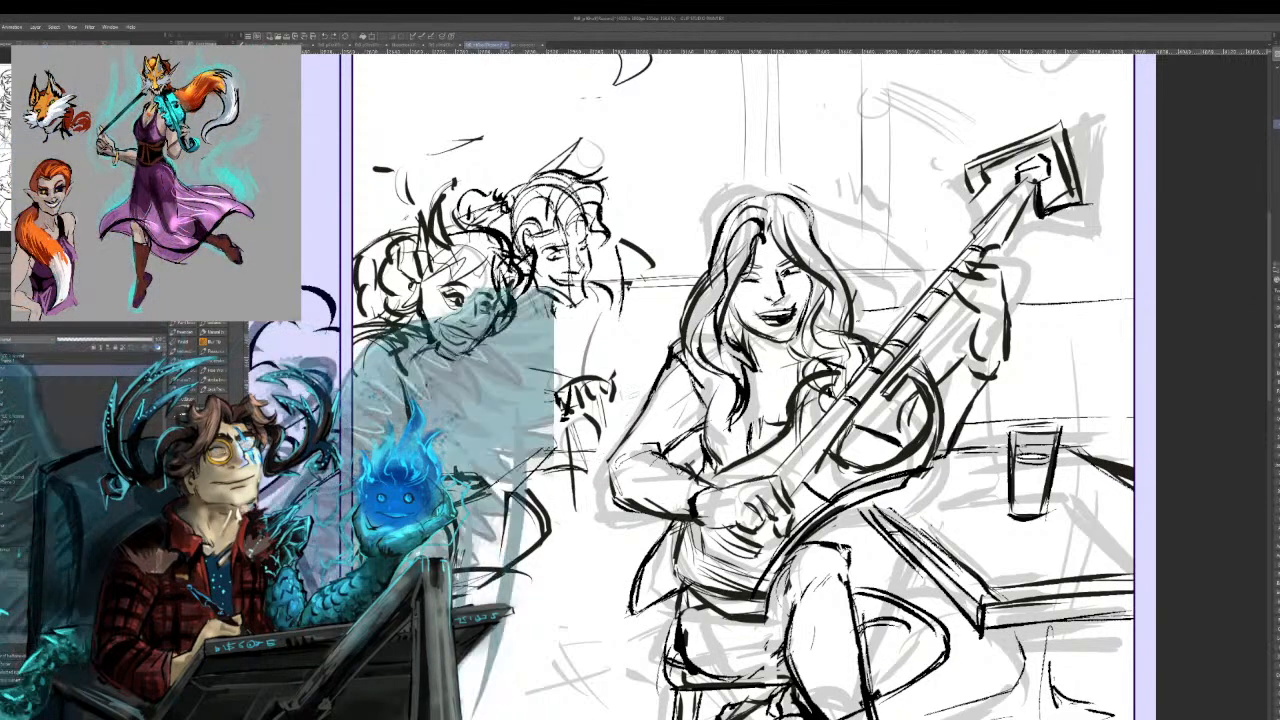
# Ink the small table corner with a doubled front edge behind the woman's elbow and a line beside her upper arm.
pyautogui.moveTo(638, 392); pyautogui.dragTo(620, 436)
pyautogui.moveTo(613, 501)
pyautogui.mouseDown()
pyautogui.moveTo(600, 525)
pyautogui.moveTo(620, 546)
pyautogui.moveTo(655, 543)
pyautogui.mouseUp()
pyautogui.moveTo(597, 544)
pyautogui.mouseDown()
pyautogui.moveTo(662, 536)
pyautogui.moveTo(666, 524)
pyautogui.mouseUp()
pyautogui.moveTo(595, 542); pyautogui.dragTo(612, 538)
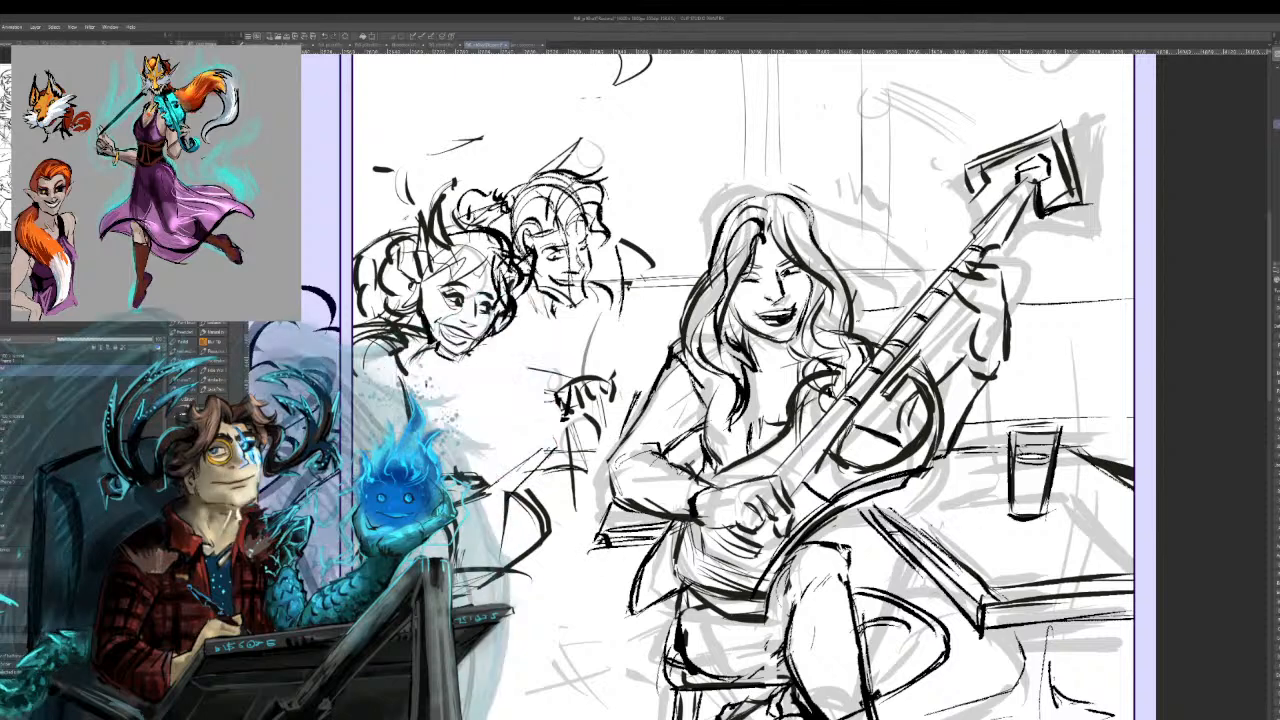
# Erase the slanted side and corner of the glass's table and ink a higher front edge with a diagonal support below.
pyautogui.moveTo(890, 530)
pyautogui.mouseDown()
pyautogui.moveTo(956, 535)
pyautogui.moveTo(1022, 600)
pyautogui.mouseUp()
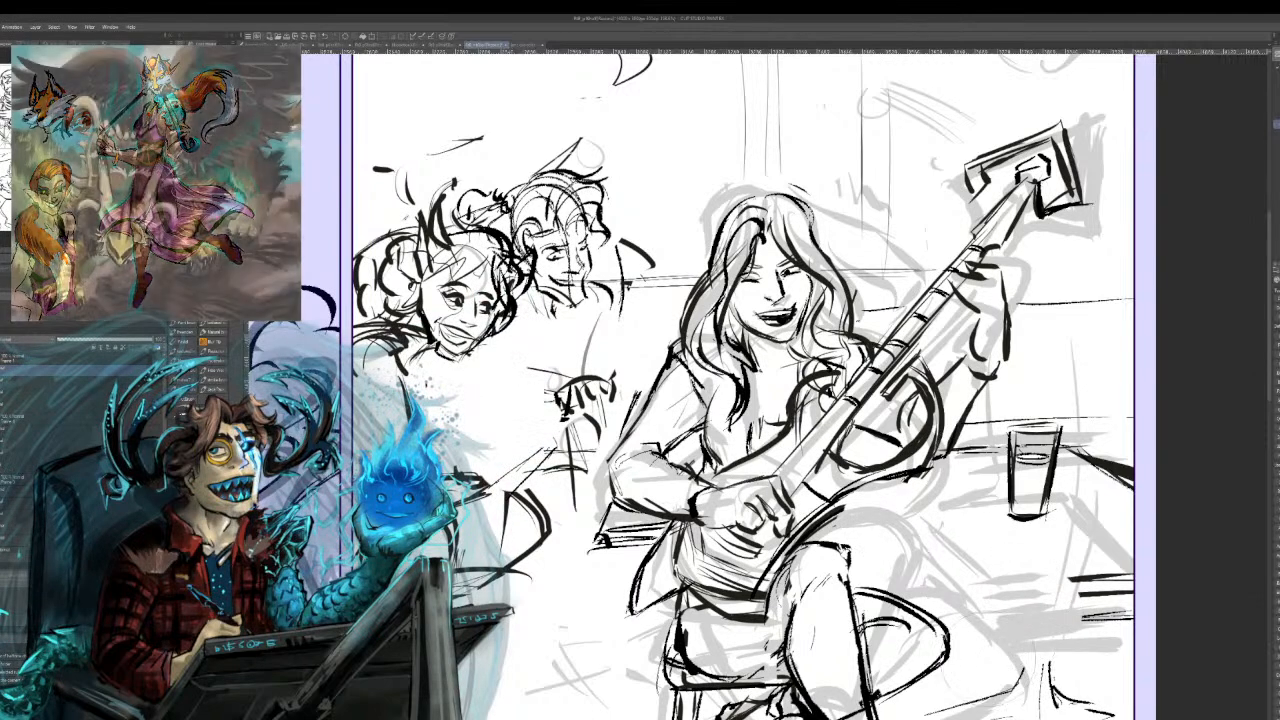
pyautogui.moveTo(916, 546)
pyautogui.mouseDown()
pyautogui.moveTo(1038, 716)
pyautogui.moveTo(1056, 718)
pyautogui.moveTo(1015, 534)
pyautogui.moveTo(1074, 528)
pyautogui.mouseUp()
pyautogui.moveTo(922, 542); pyautogui.dragTo(1092, 519)
pyautogui.moveTo(956, 529)
pyautogui.mouseDown()
pyautogui.moveTo(1134, 516)
pyautogui.moveTo(1134, 533)
pyautogui.mouseUp()
pyautogui.moveTo(944, 552); pyautogui.dragTo(1060, 538)
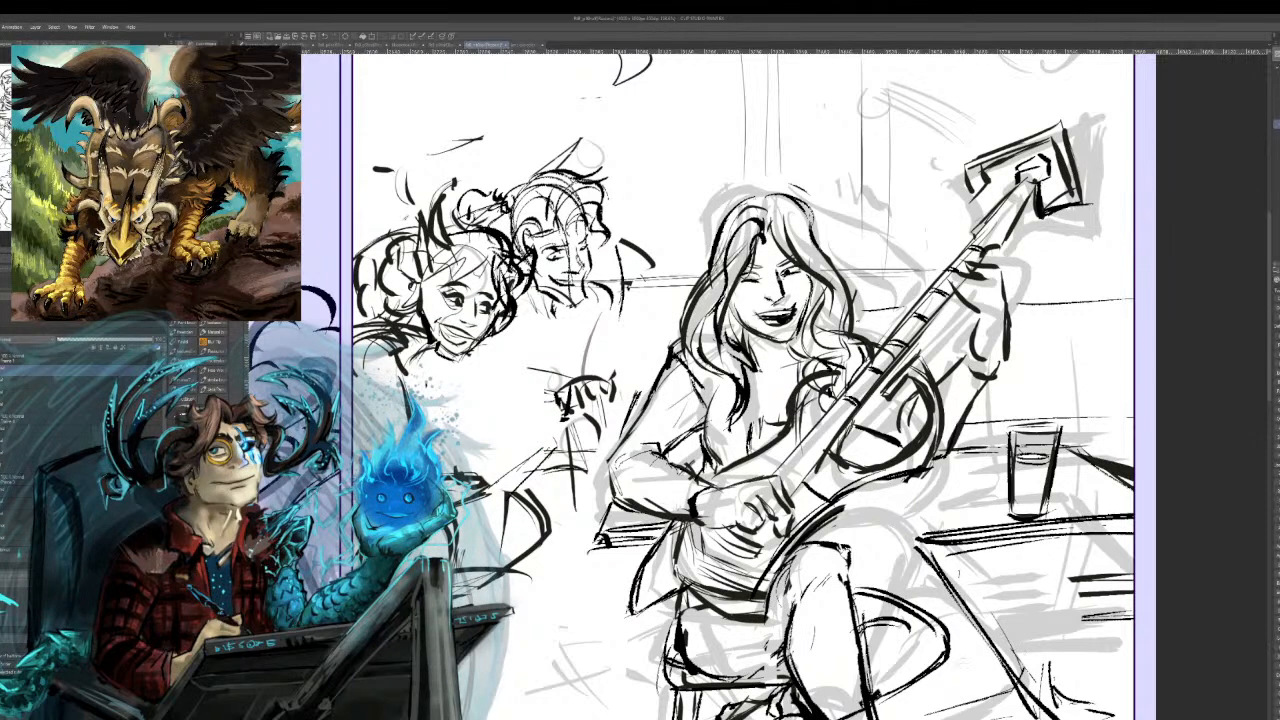
# Select the drinking glass and move it down toward the panel border so it overlaps the table's new front edge.
pyautogui.moveTo(1124, 482); pyautogui.dragTo(1092, 455)
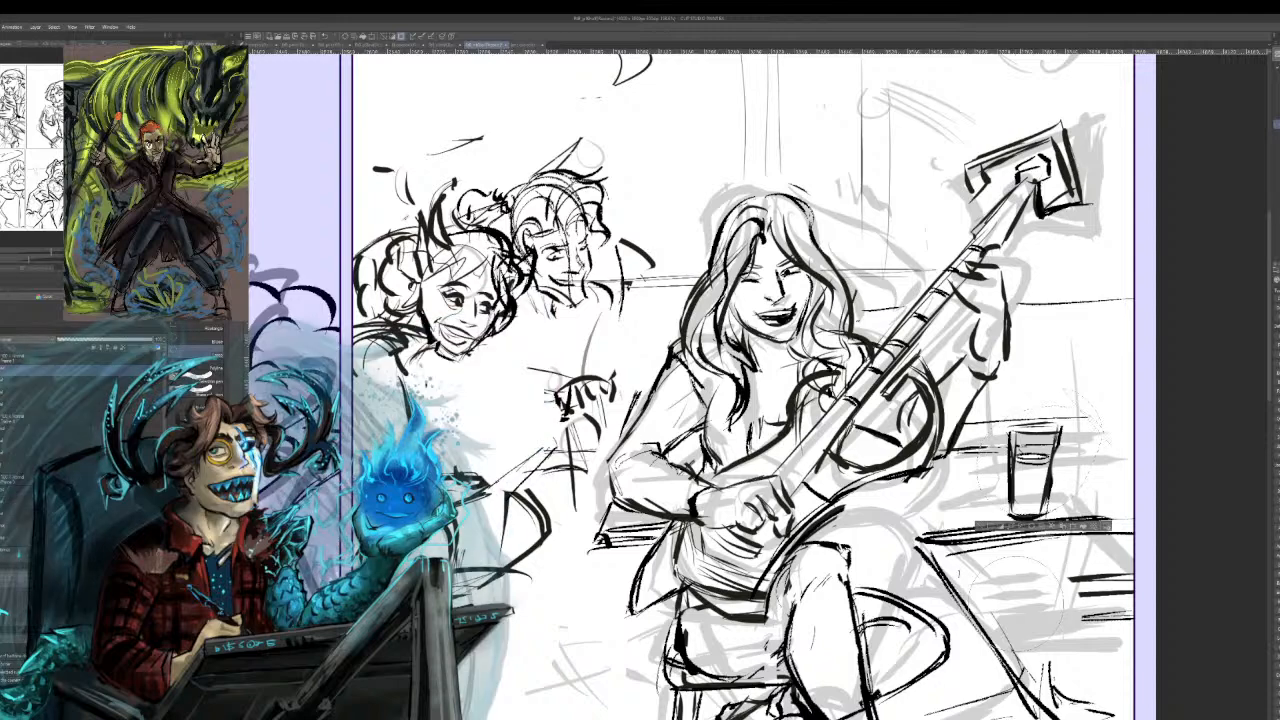
pyautogui.click(1071, 527)
pyautogui.moveTo(1044, 470); pyautogui.dragTo(1092, 527)
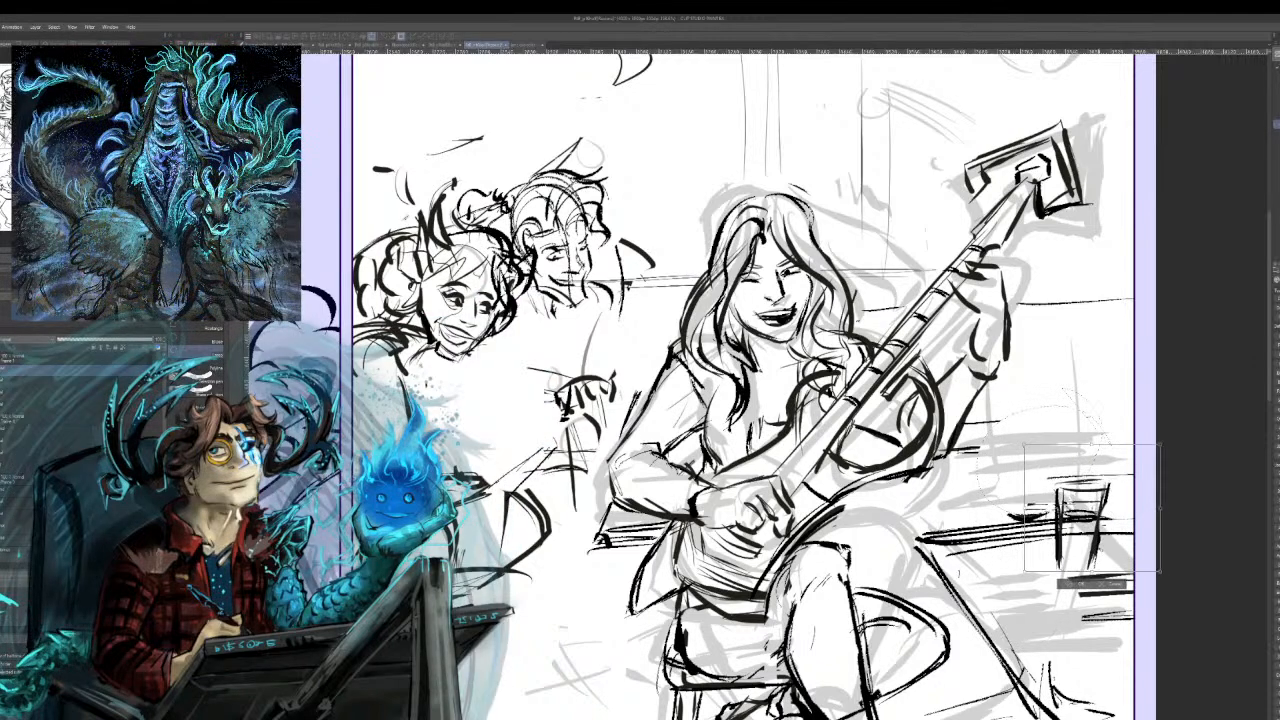
pyautogui.press('Return')
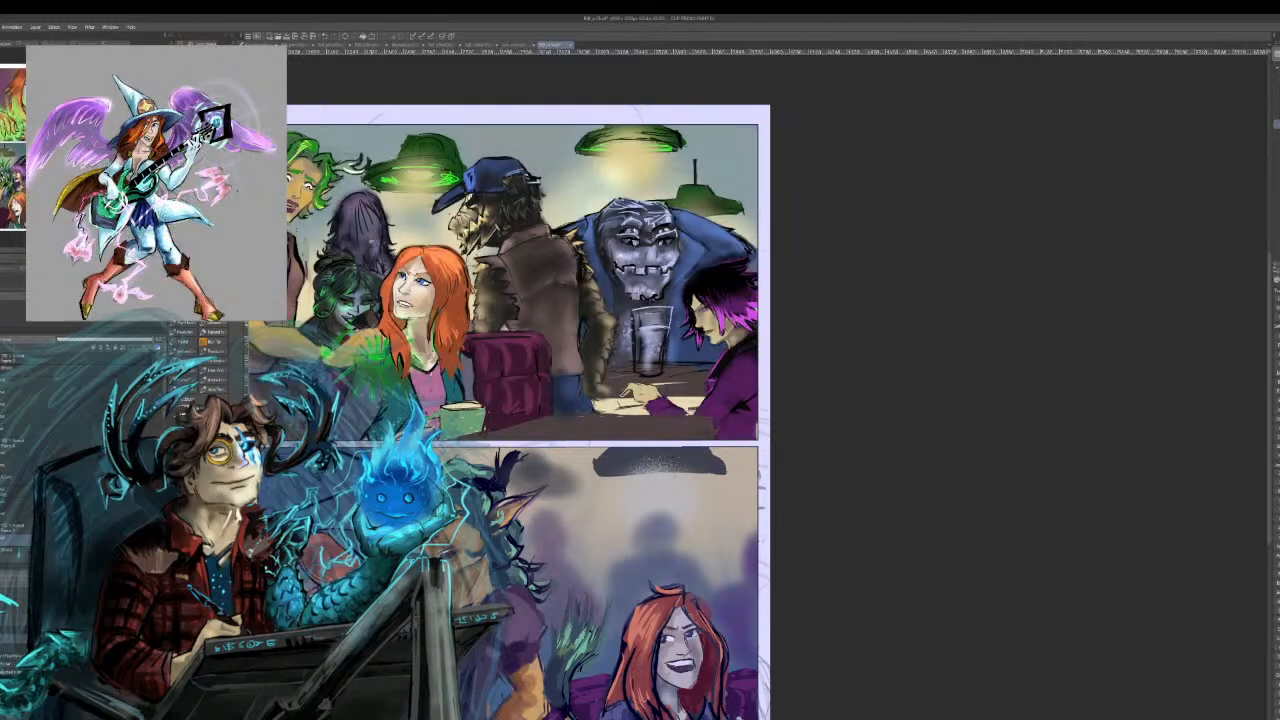
pyautogui.moveTo(370, 225)
pyautogui.mouseDown()
pyautogui.moveTo(388, 334)
pyautogui.moveTo(291, 276)
pyautogui.mouseUp()
pyautogui.hotkey('ctrl', 'z')
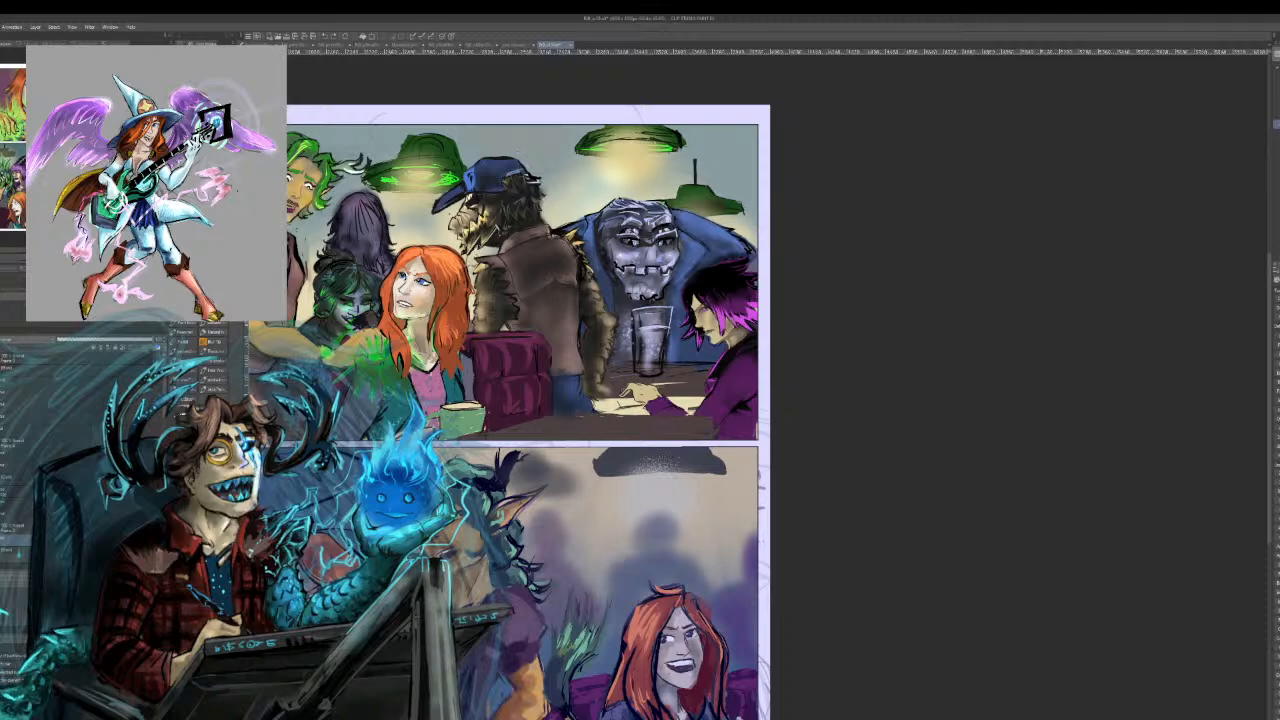
# Select the background patrons and lamps of the bar panel, leaving out the green-haired woman, the redhead and her seat.
pyautogui.moveTo(480, 142)
pyautogui.mouseDown()
pyautogui.moveTo(560, 245)
pyautogui.moveTo(530, 142)
pyautogui.mouseUp()
pyautogui.hotkey('ctrl', 'z')
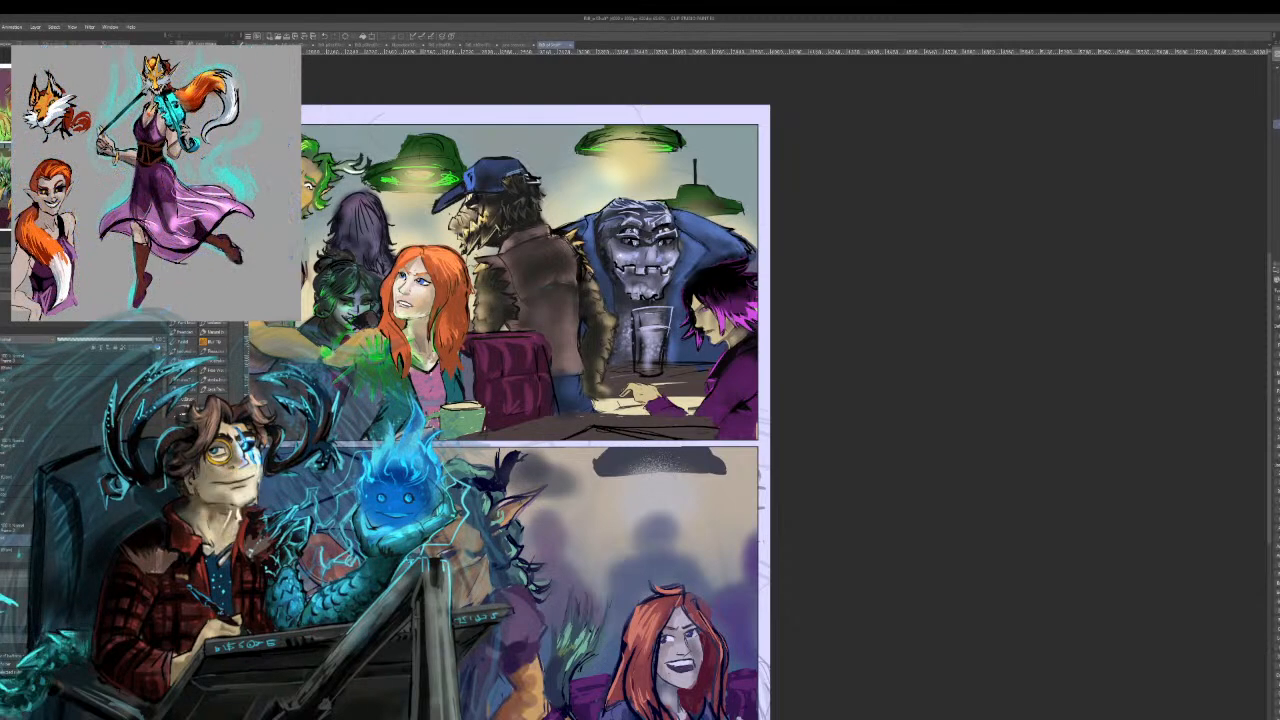
pyautogui.moveTo(640, 400); pyautogui.dragTo(747, 348)
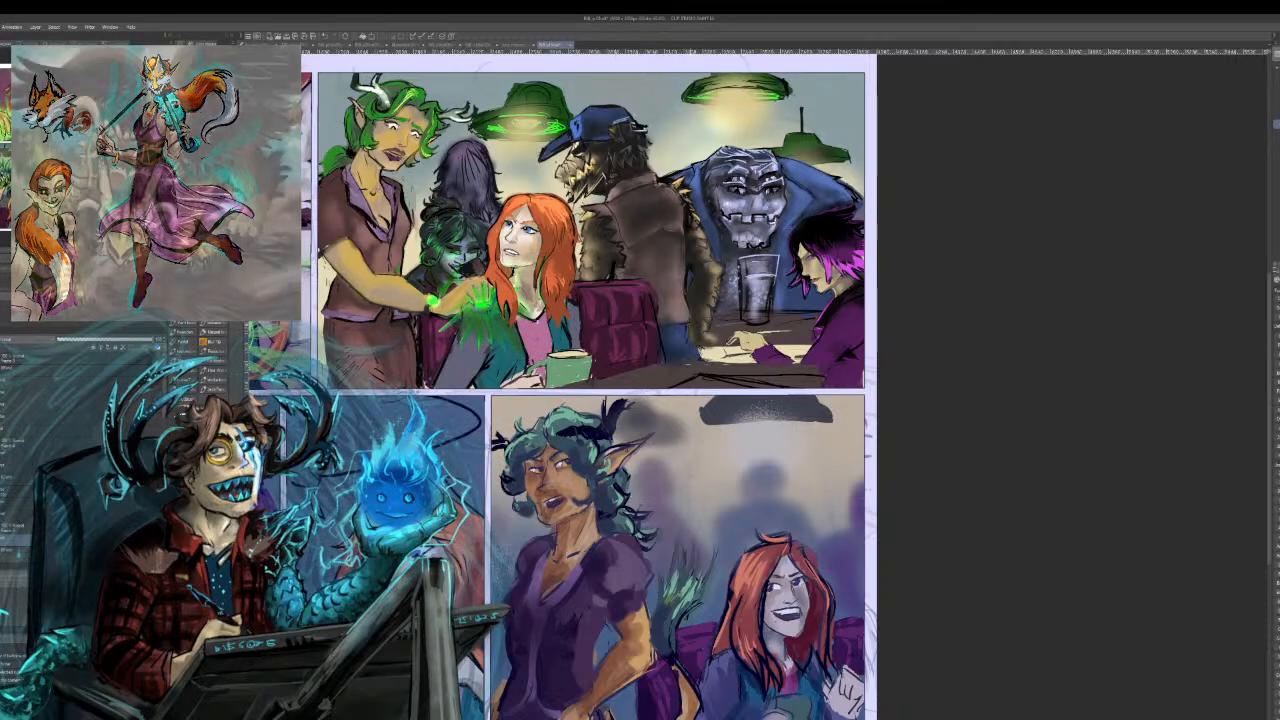
pyautogui.moveTo(640, 400); pyautogui.dragTo(1034, 415)
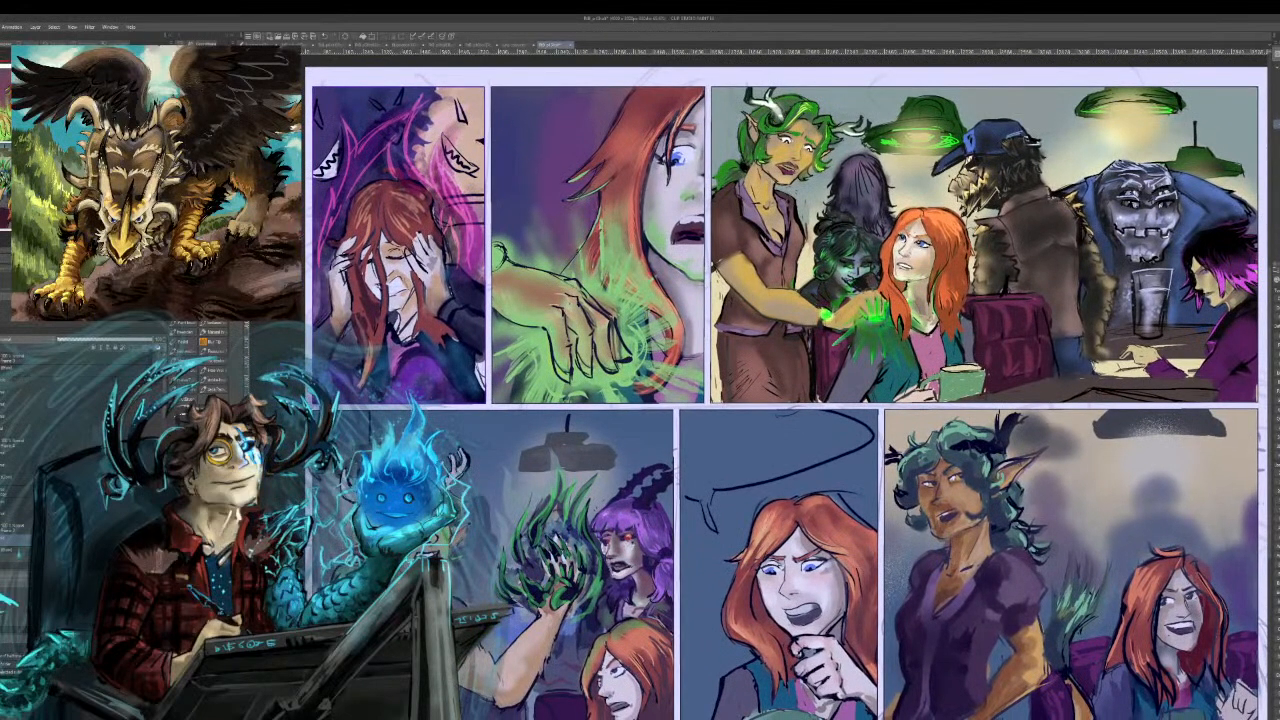
pyautogui.moveTo(785, 390); pyautogui.dragTo(664, 359)
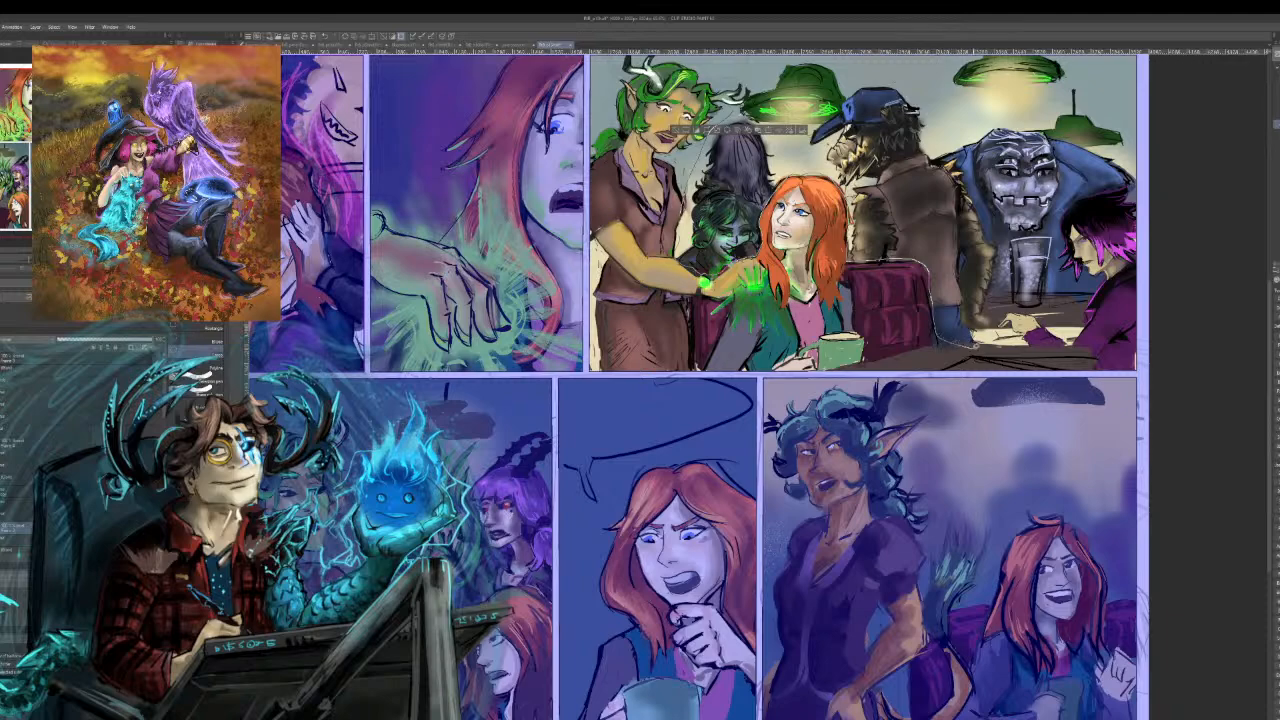
pyautogui.moveTo(1136, 368)
pyautogui.mouseDown()
pyautogui.moveTo(1154, 334)
pyautogui.moveTo(1154, 230)
pyautogui.moveTo(1149, 116)
pyautogui.moveTo(1127, 45)
pyautogui.moveTo(991, 80)
pyautogui.moveTo(666, 90)
pyautogui.moveTo(594, 109)
pyautogui.moveTo(592, 130)
pyautogui.mouseUp()
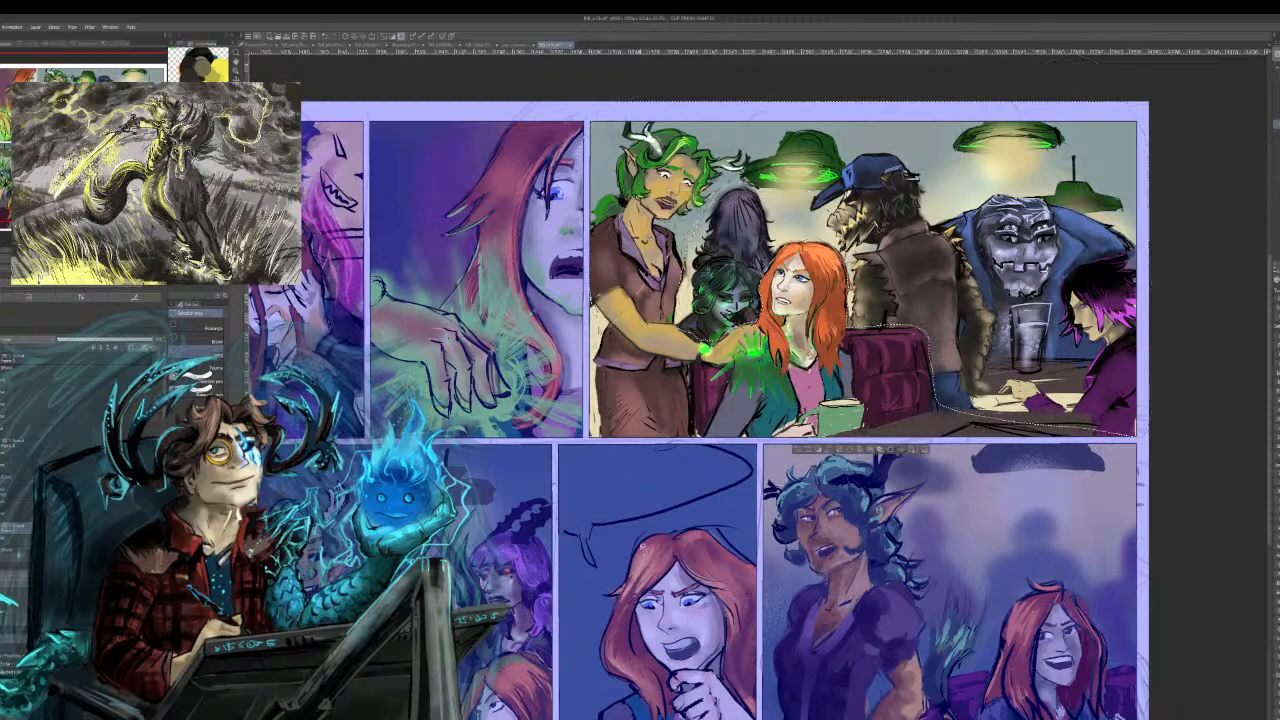
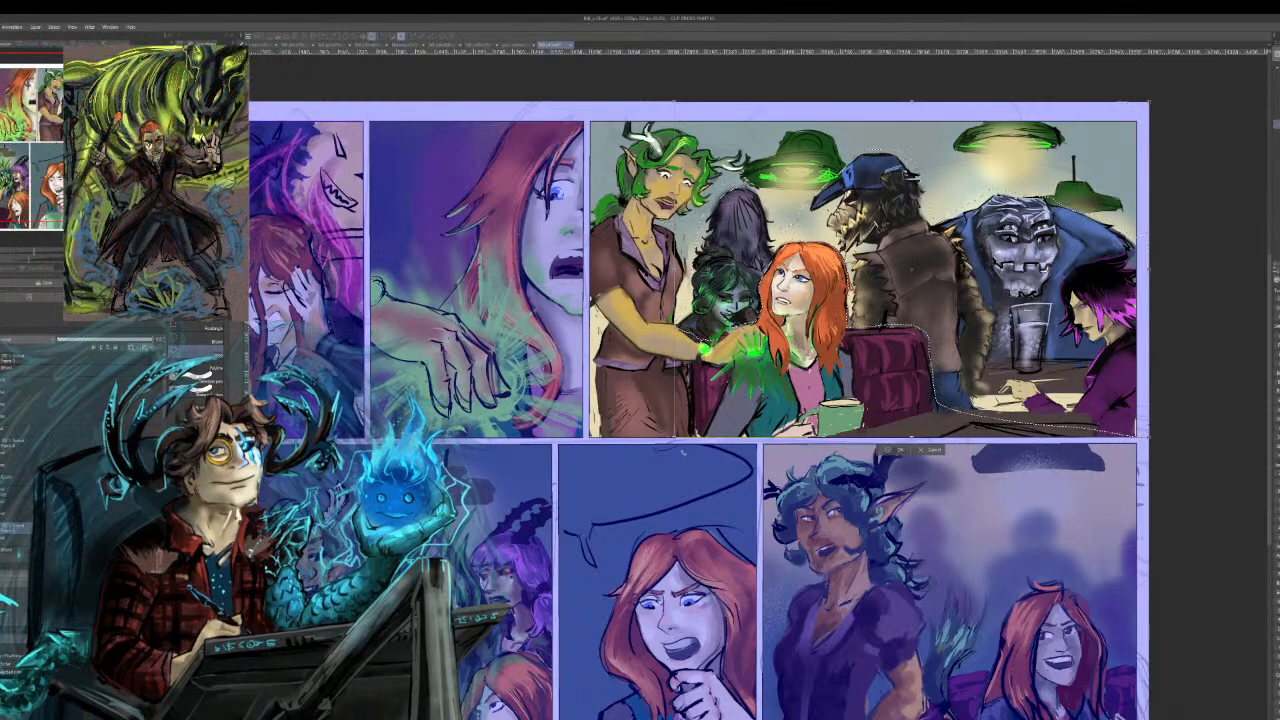
# Scale the selected background figures down toward the bar panel's upper corner and adjust their position behind the redhead.
pyautogui.moveTo(674, 436); pyautogui.dragTo(734, 394)
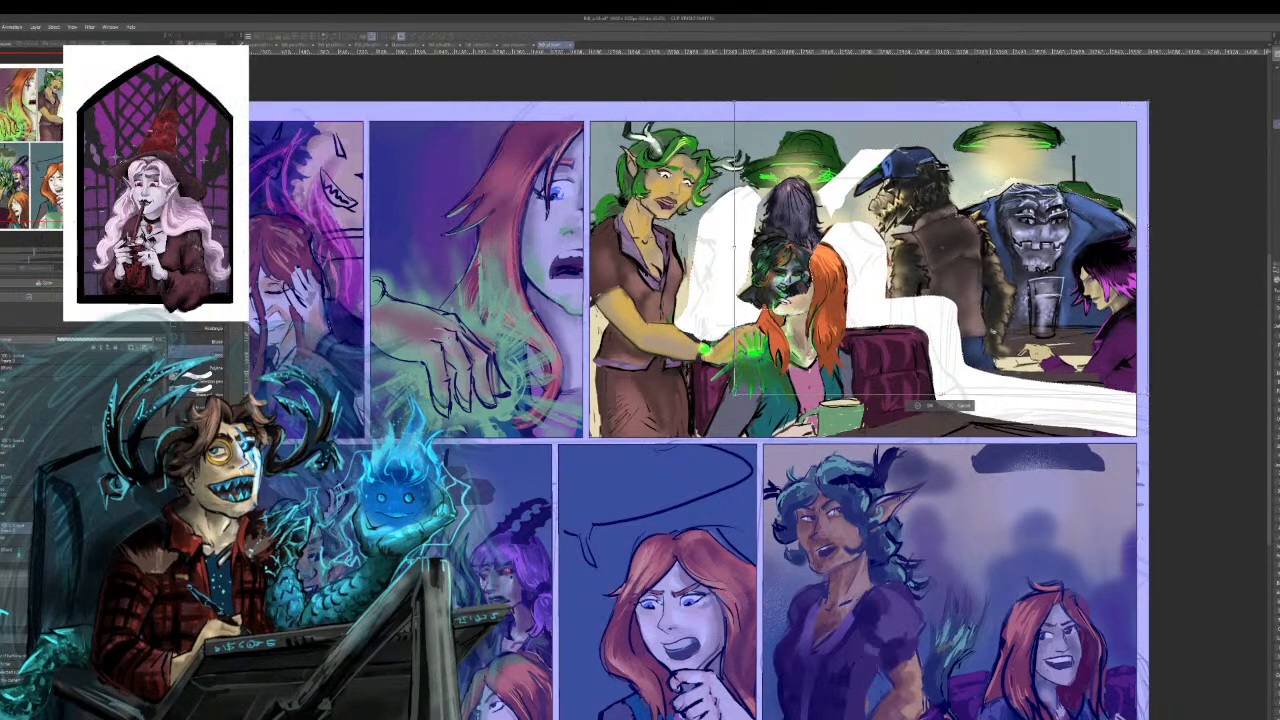
pyautogui.moveTo(1128, 105); pyautogui.dragTo(1117, 103)
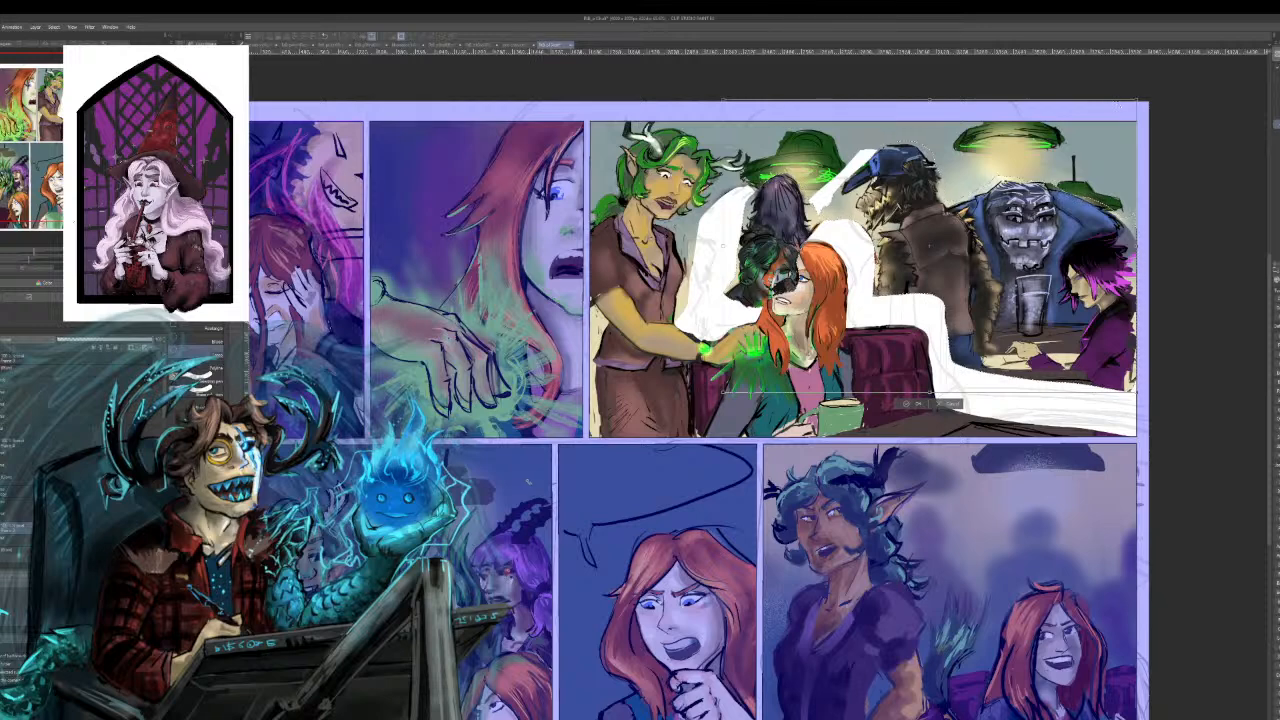
pyautogui.hotkey('ctrl', 'z')
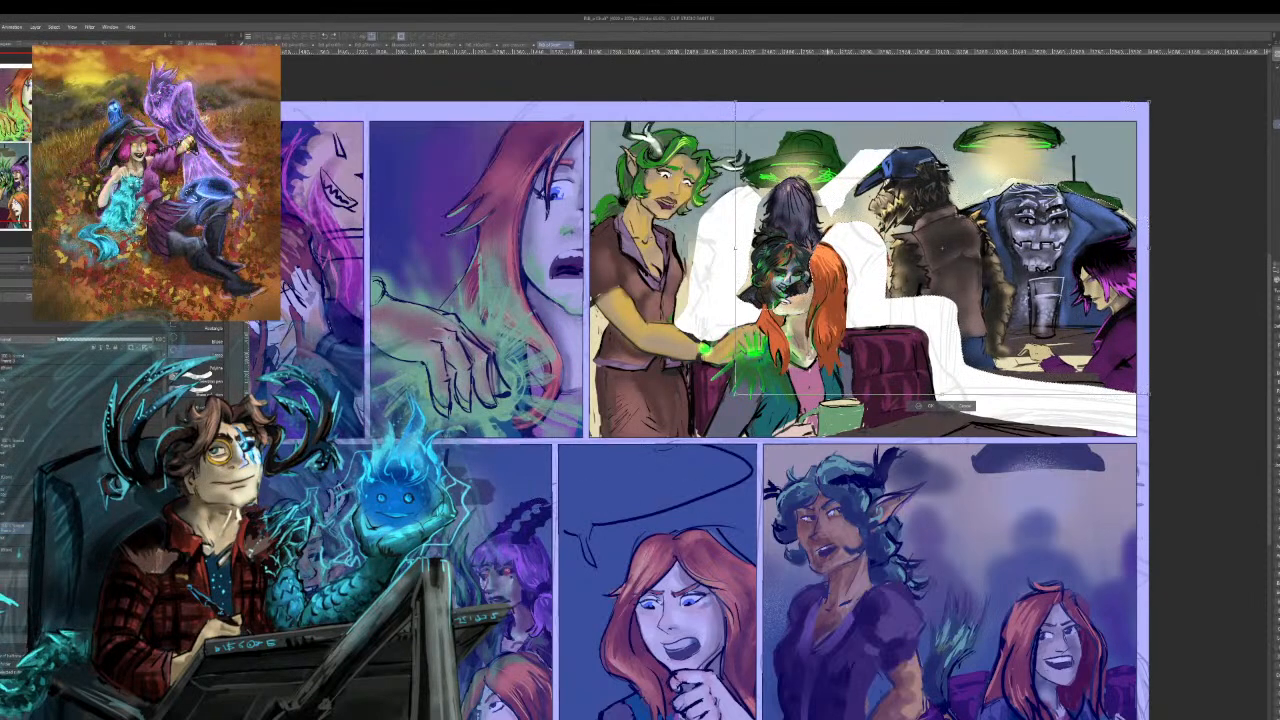
pyautogui.moveTo(1023, 248); pyautogui.dragTo(1012, 250)
pyautogui.moveTo(1008, 344); pyautogui.dragTo(994, 351)
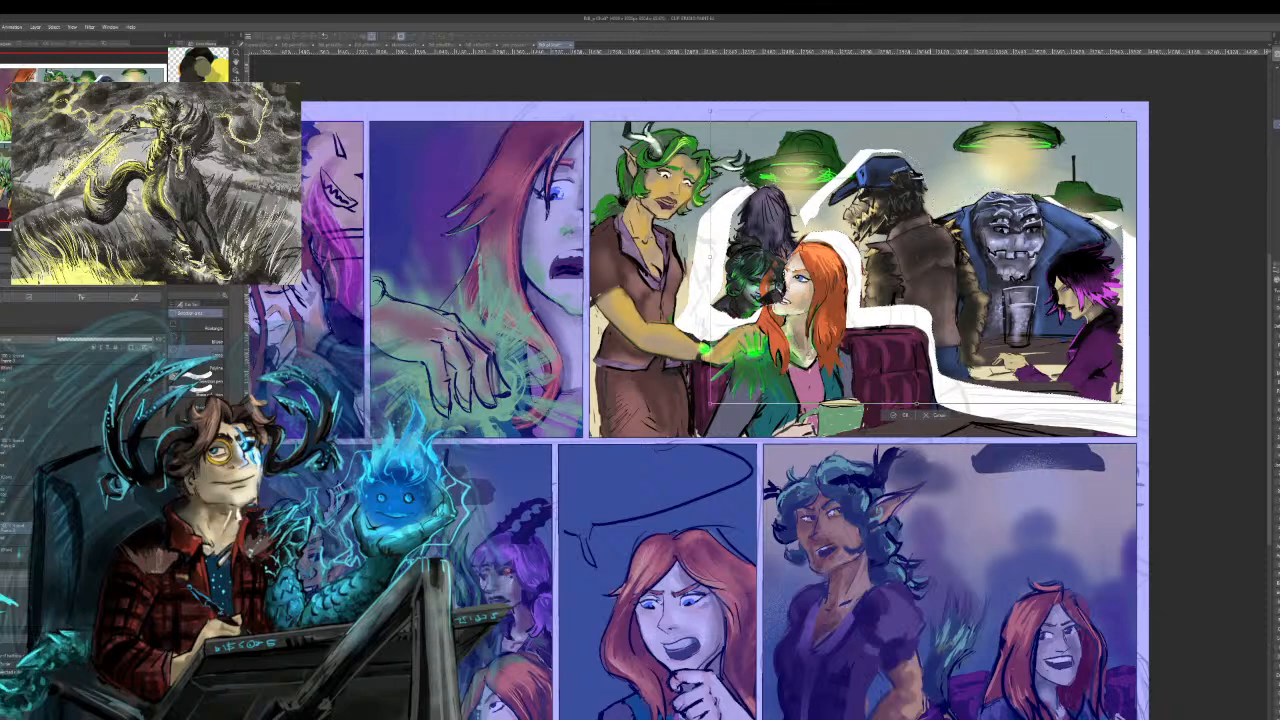
pyautogui.moveTo(996, 350); pyautogui.dragTo(1003, 344)
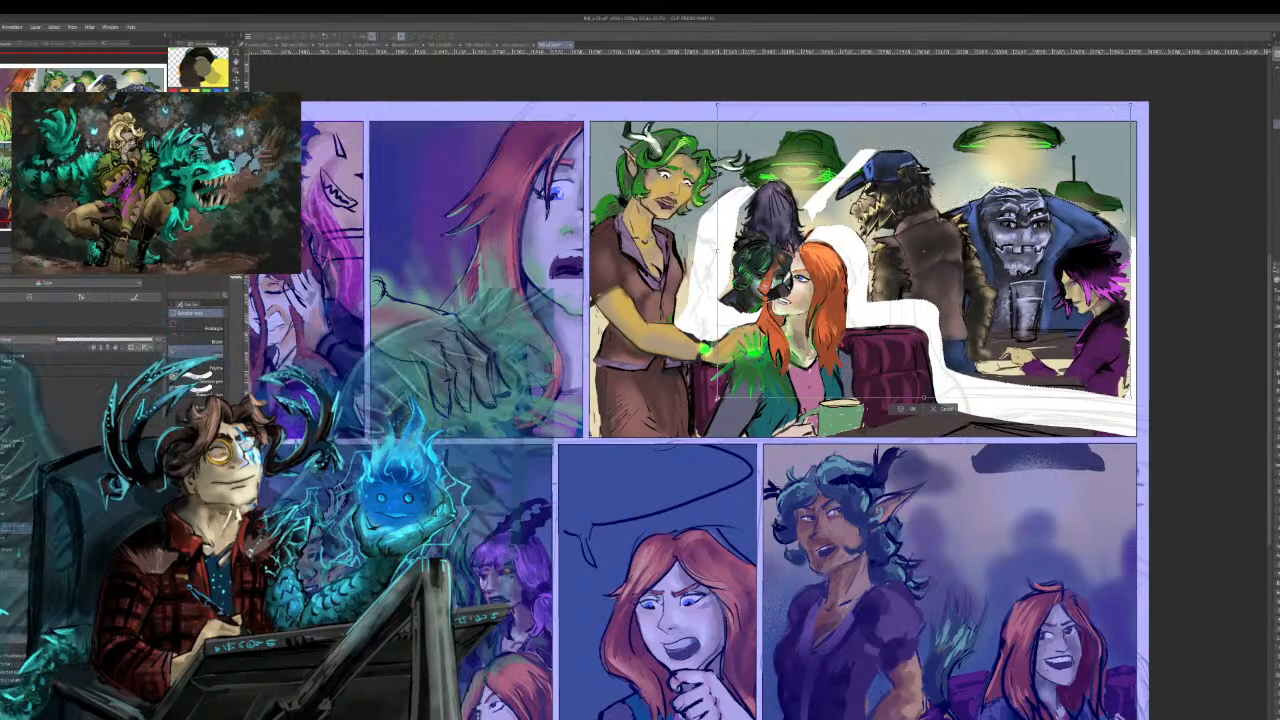
# Reduce the height and width of the selected background figures further and shift them toward the panel's outer border.
pyautogui.moveTo(717, 397); pyautogui.dragTo(736, 384)
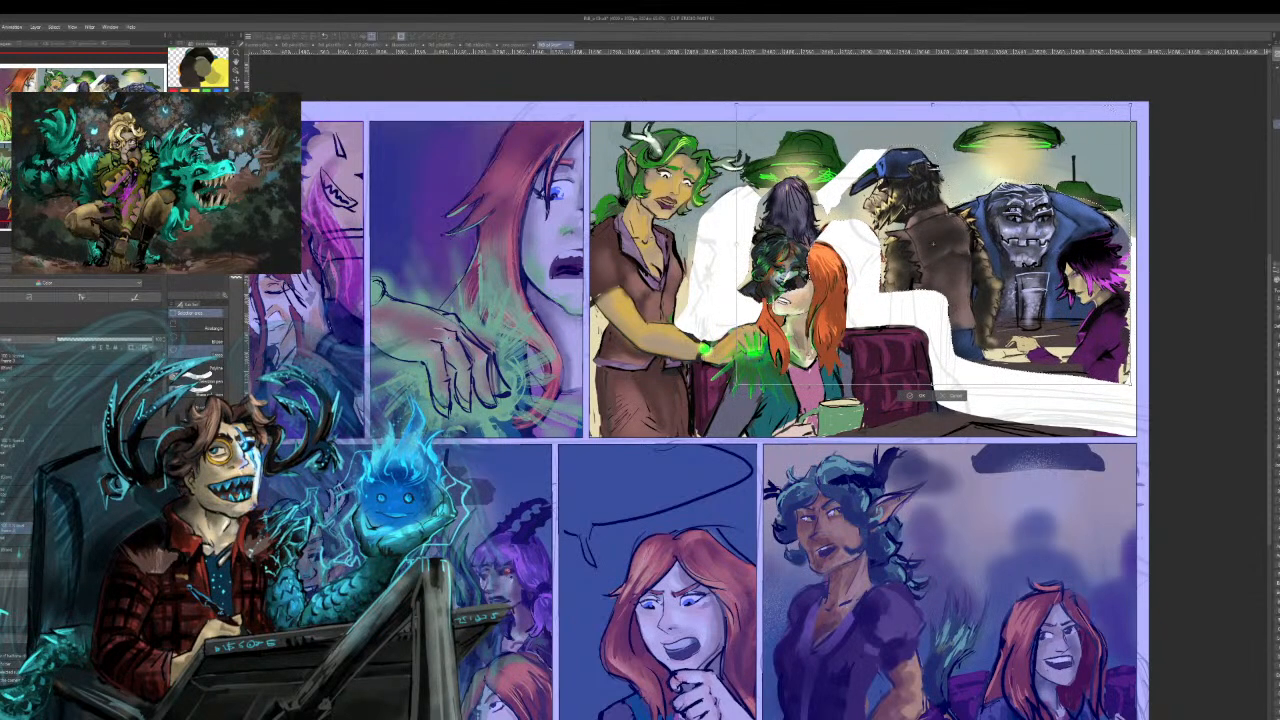
pyautogui.moveTo(934, 244); pyautogui.dragTo(1028, 239)
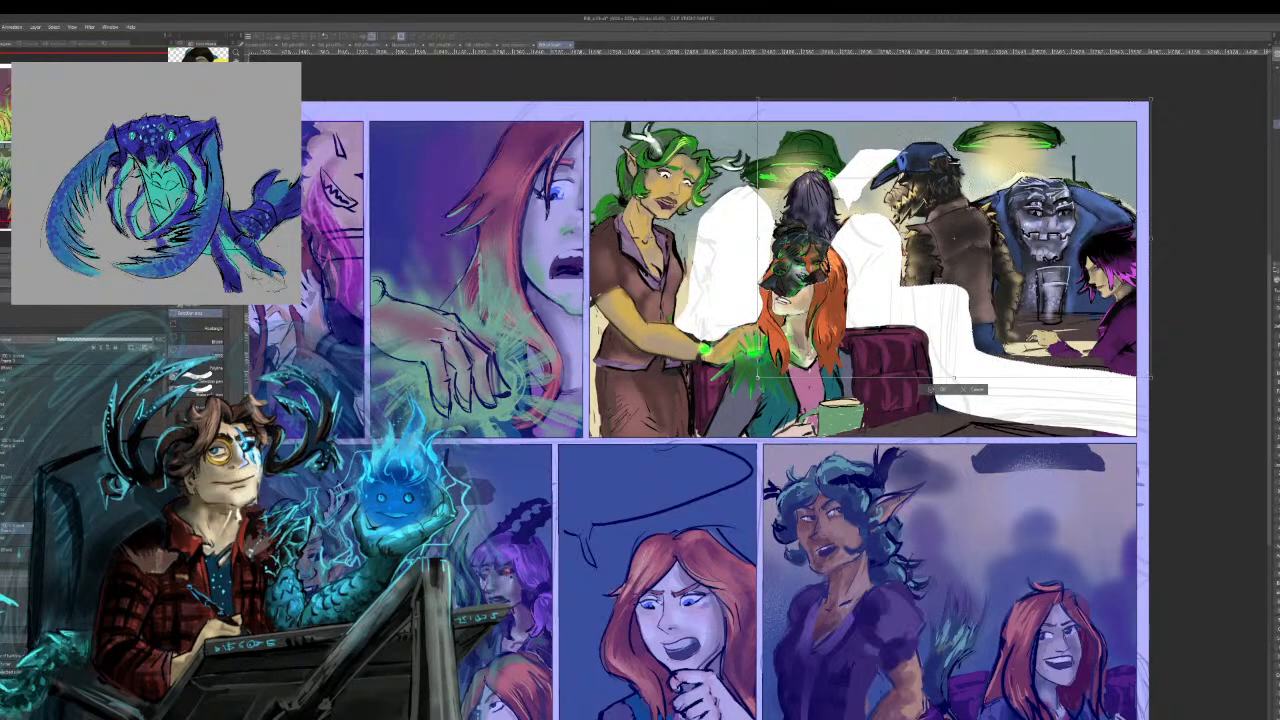
pyautogui.moveTo(1028, 239); pyautogui.dragTo(1023, 240)
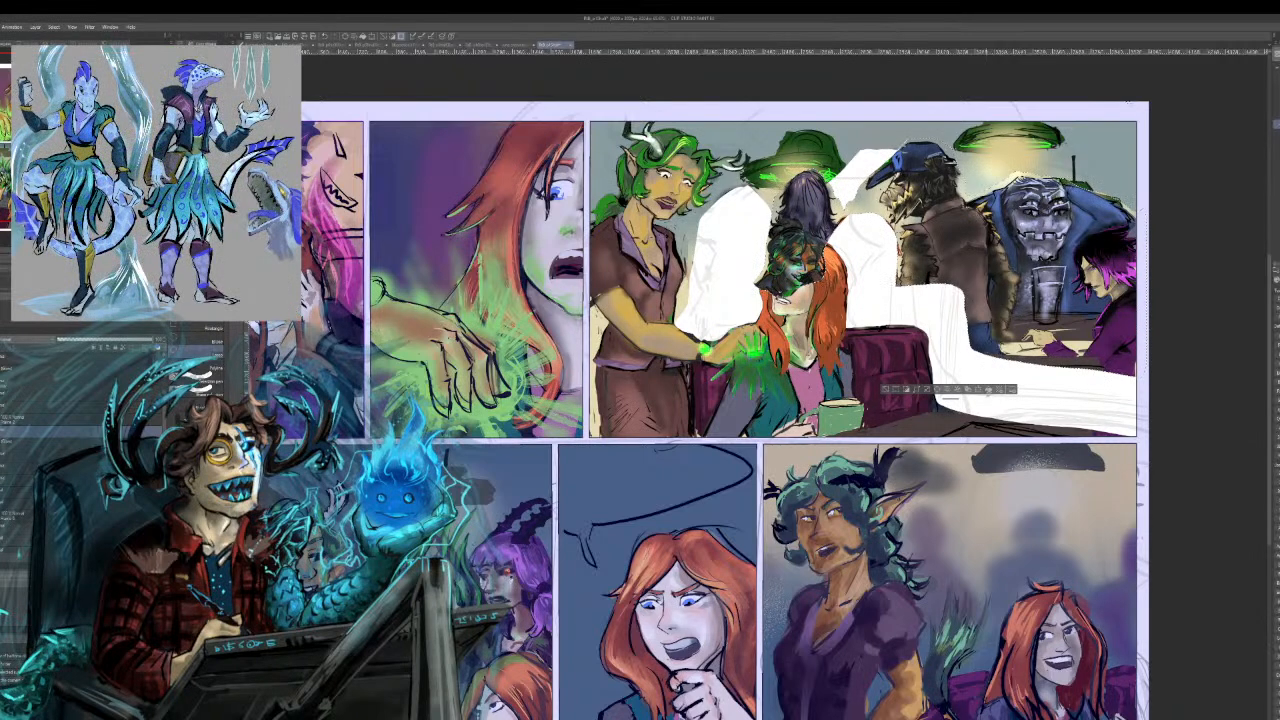
pyautogui.click(82, 419)
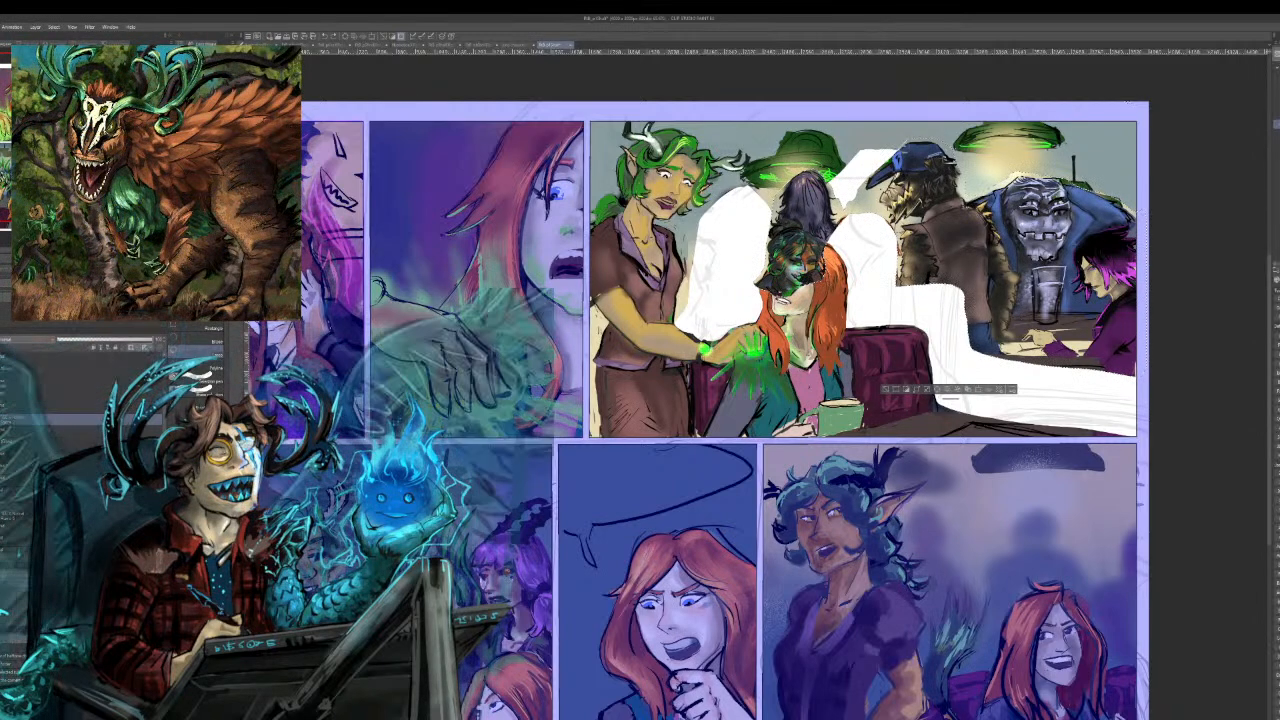
pyautogui.click(977, 389)
pyautogui.moveTo(950, 240); pyautogui.dragTo(936, 245)
pyautogui.moveTo(973, 365); pyautogui.dragTo(987, 359)
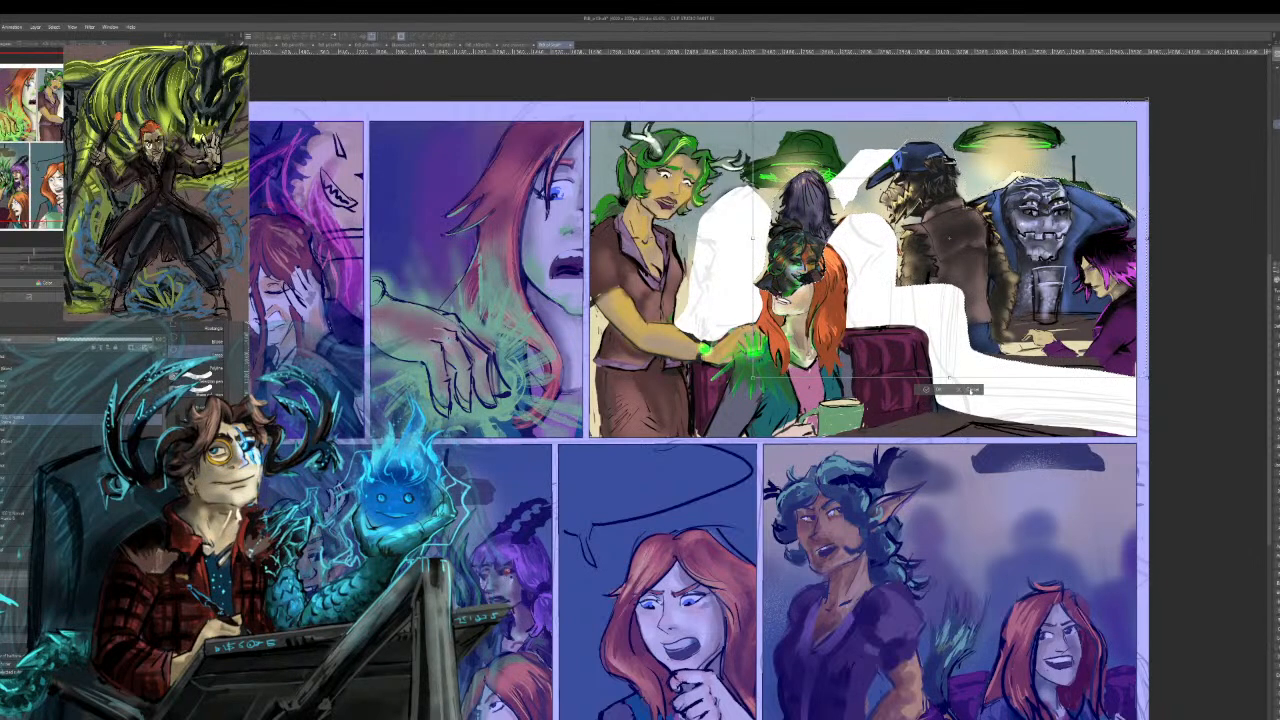
pyautogui.click(970, 390)
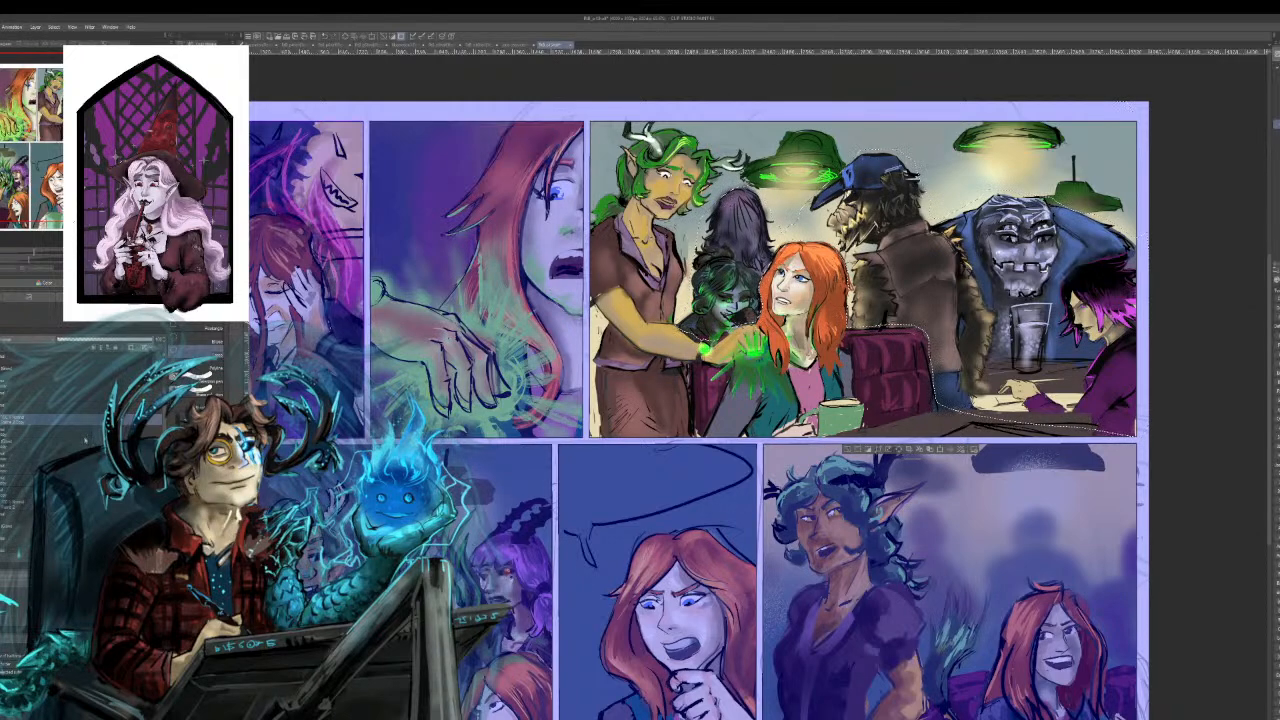
# Undo the background resizing back past the troll's face highlights, and redo the last two edits.
pyautogui.hotkey('ctrl', 'z')
pyautogui.hotkey('ctrl', 'z')
pyautogui.hotkey('ctrl', 'z')
pyautogui.hotkey('ctrl', 'z')
pyautogui.hotkey('ctrl', 'z')
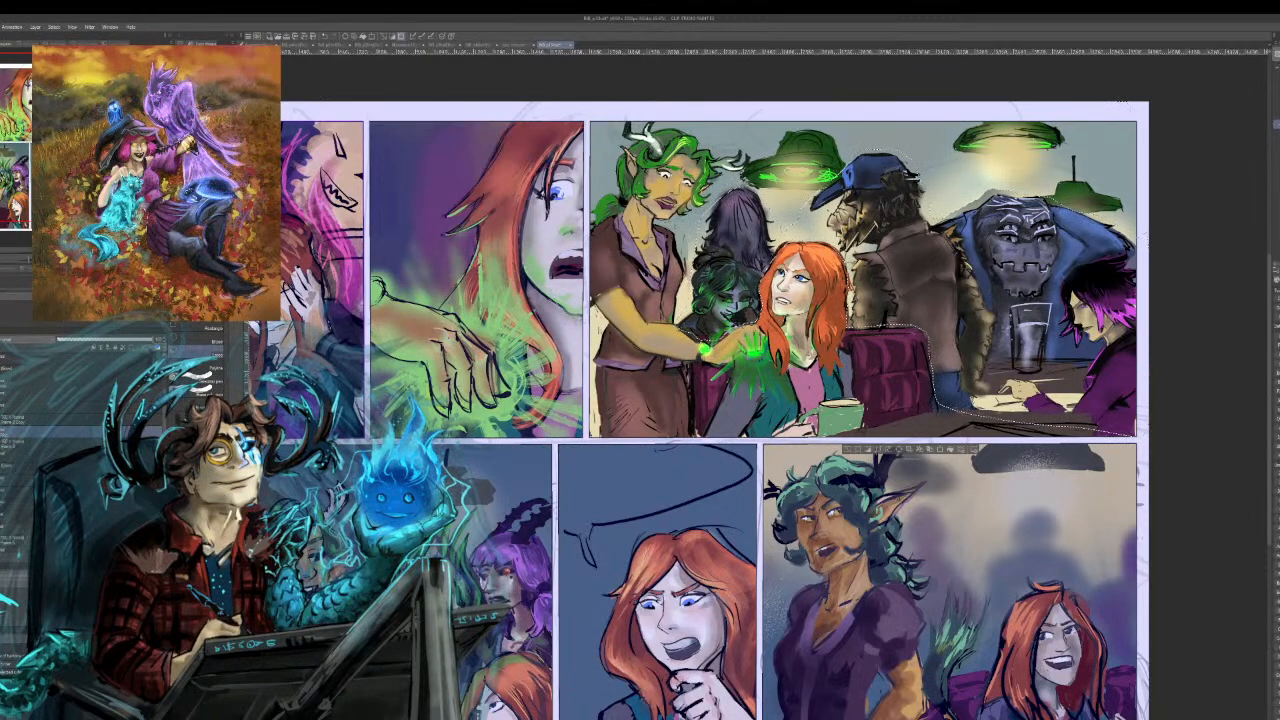
pyautogui.hotkey('ctrl', 'y')
pyautogui.hotkey('ctrl', 'y')
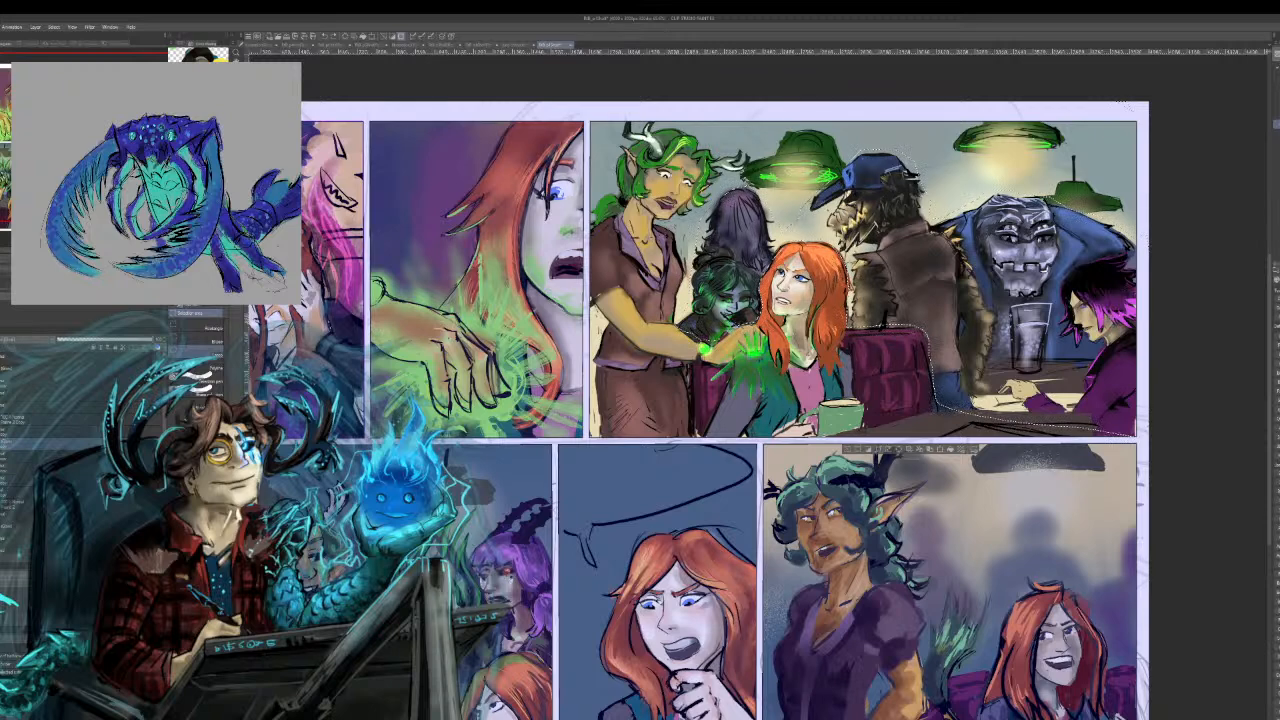
pyautogui.click(939, 450)
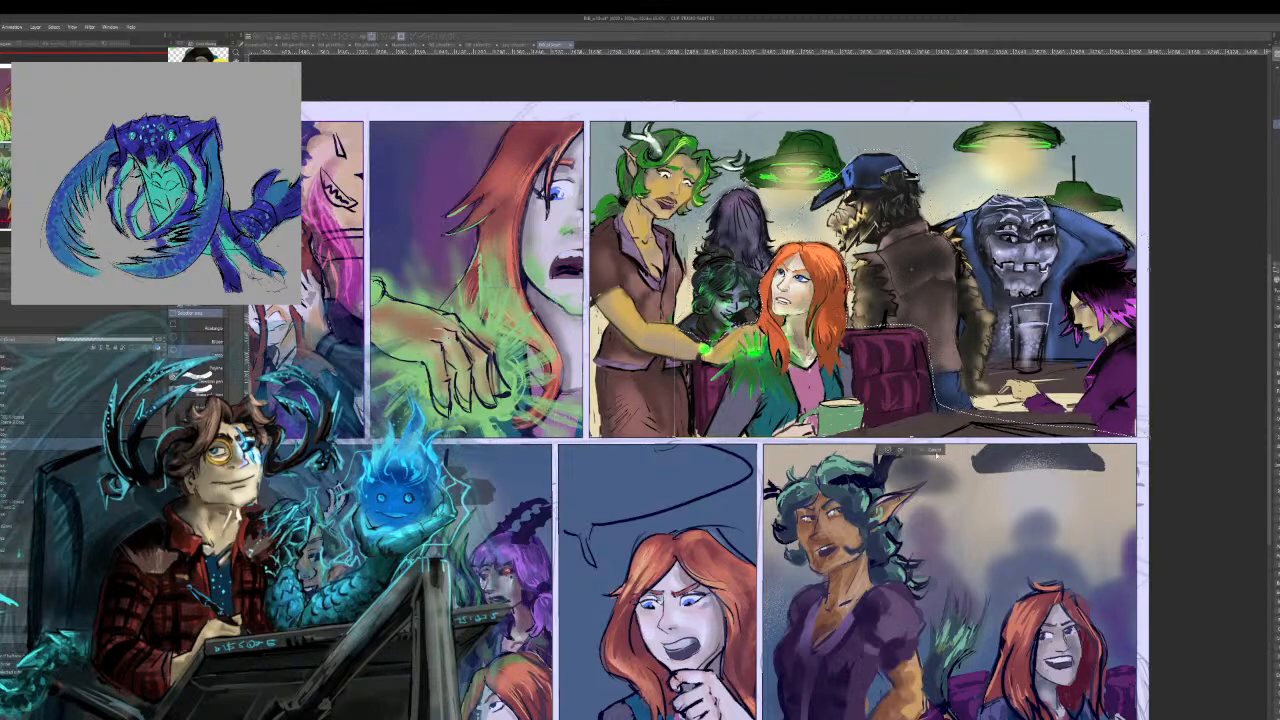
pyautogui.moveTo(675, 437); pyautogui.dragTo(743, 389)
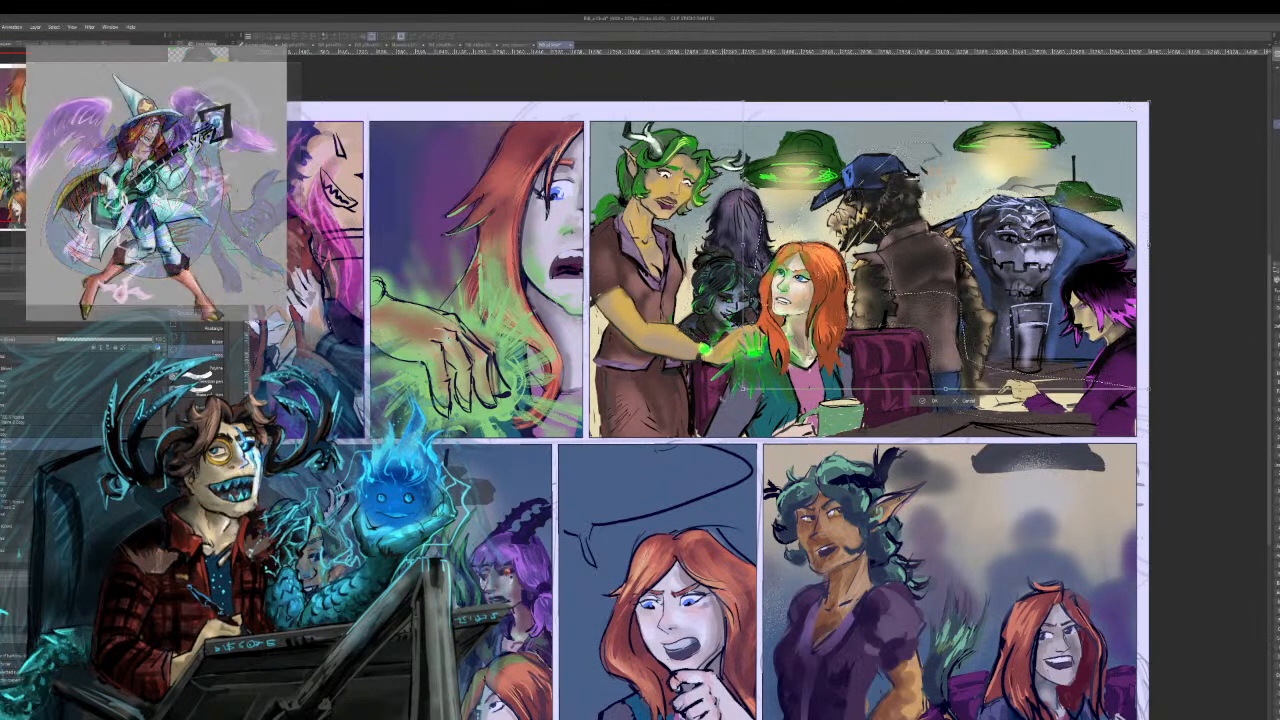
pyautogui.hotkey('ctrl', 'z')
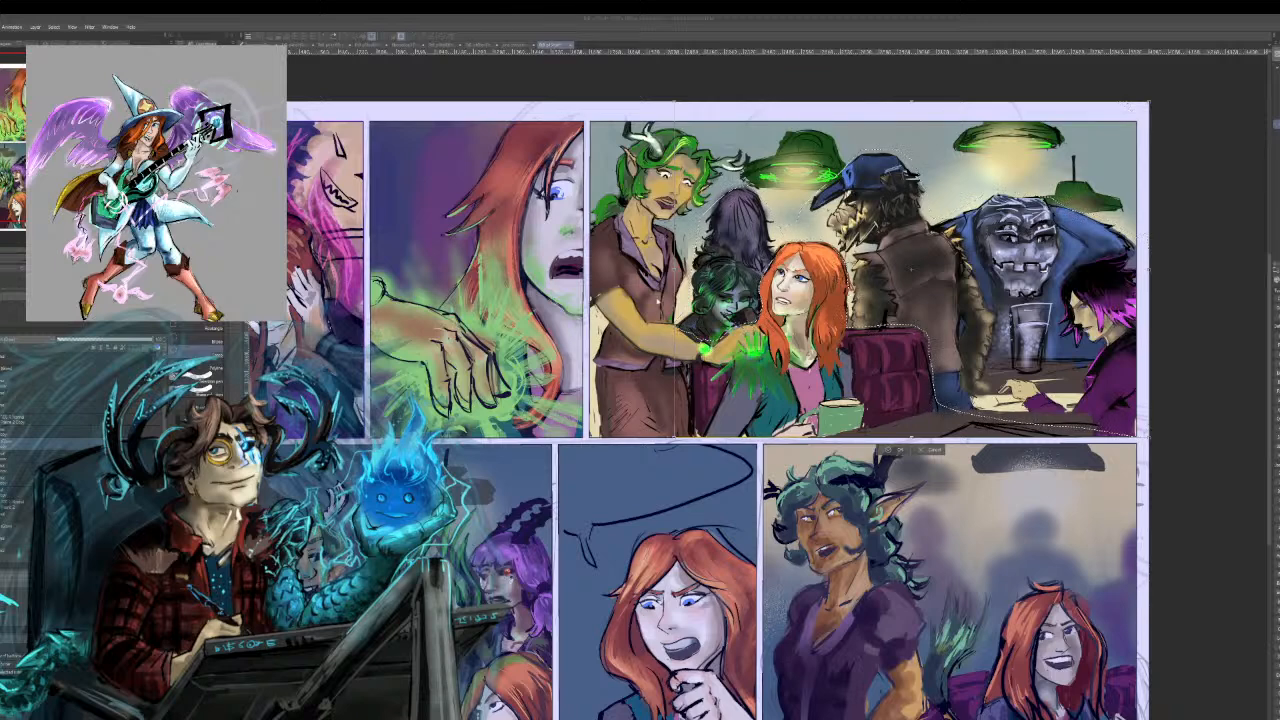
pyautogui.press('Escape')
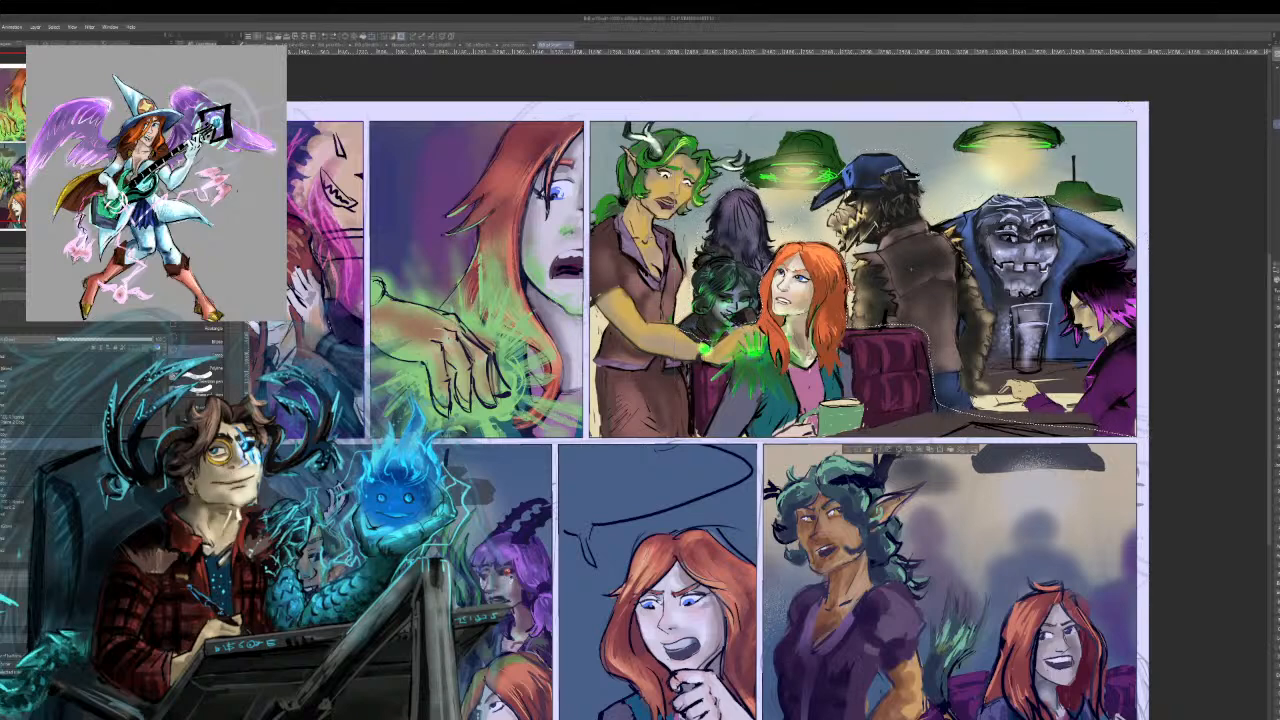
# Scale the selected background figures down on their other layer and shift them toward the panel's outer border.
pyautogui.click(52, 420)
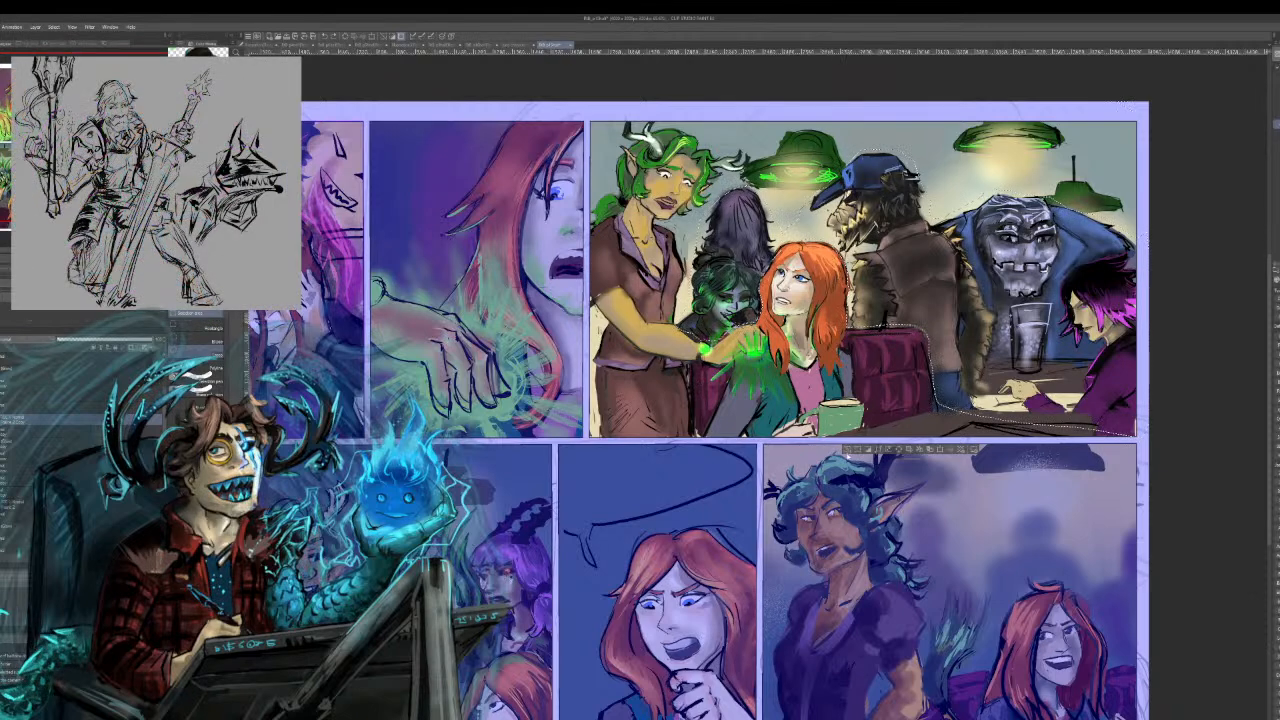
pyautogui.click(938, 450)
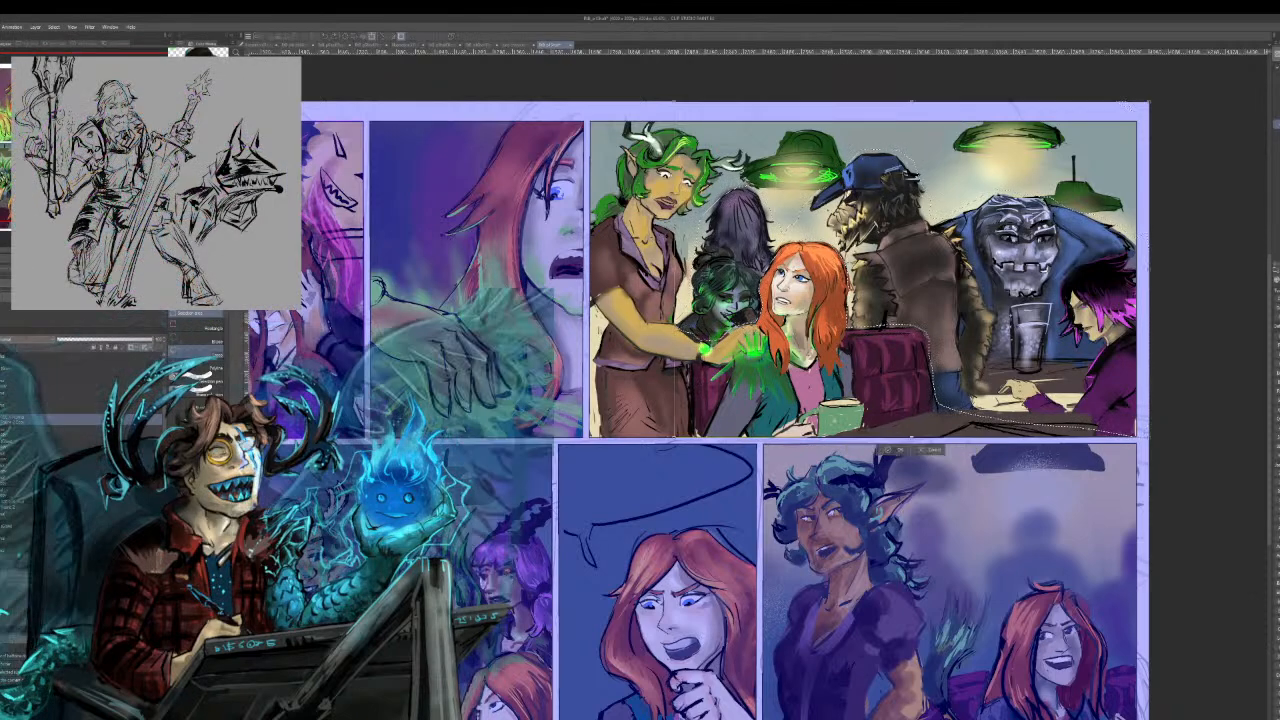
pyautogui.moveTo(674, 437)
pyautogui.mouseDown()
pyautogui.moveTo(720, 392)
pyautogui.moveTo(754, 387)
pyautogui.mouseUp()
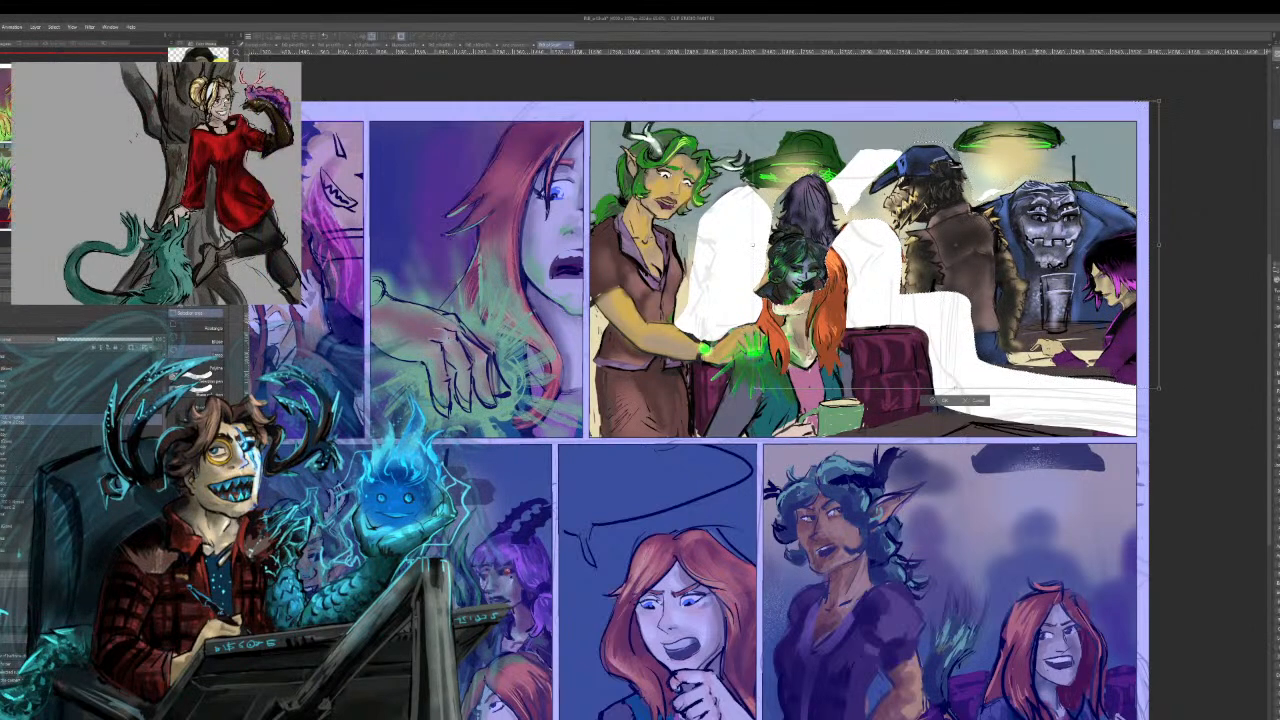
pyautogui.press('Return')
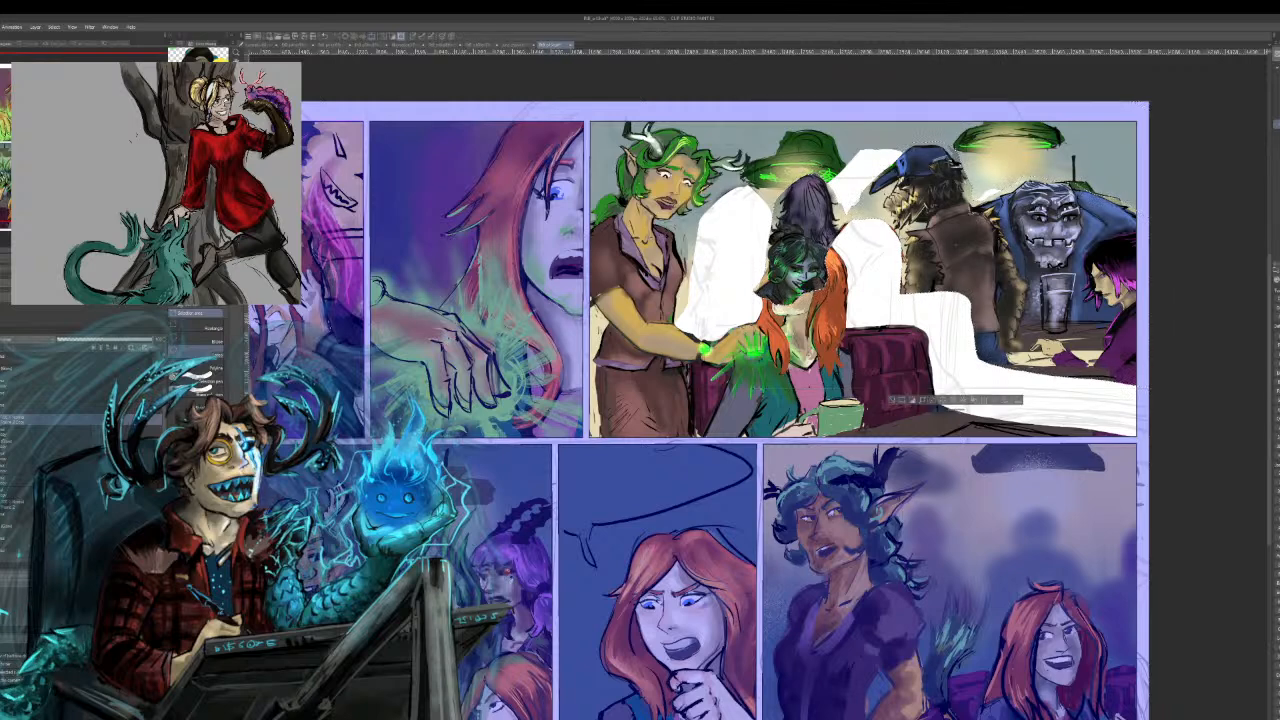
# Try clearing the bar panel's artwork outside the selected background figures, and undo it.
pyautogui.click(17, 505)
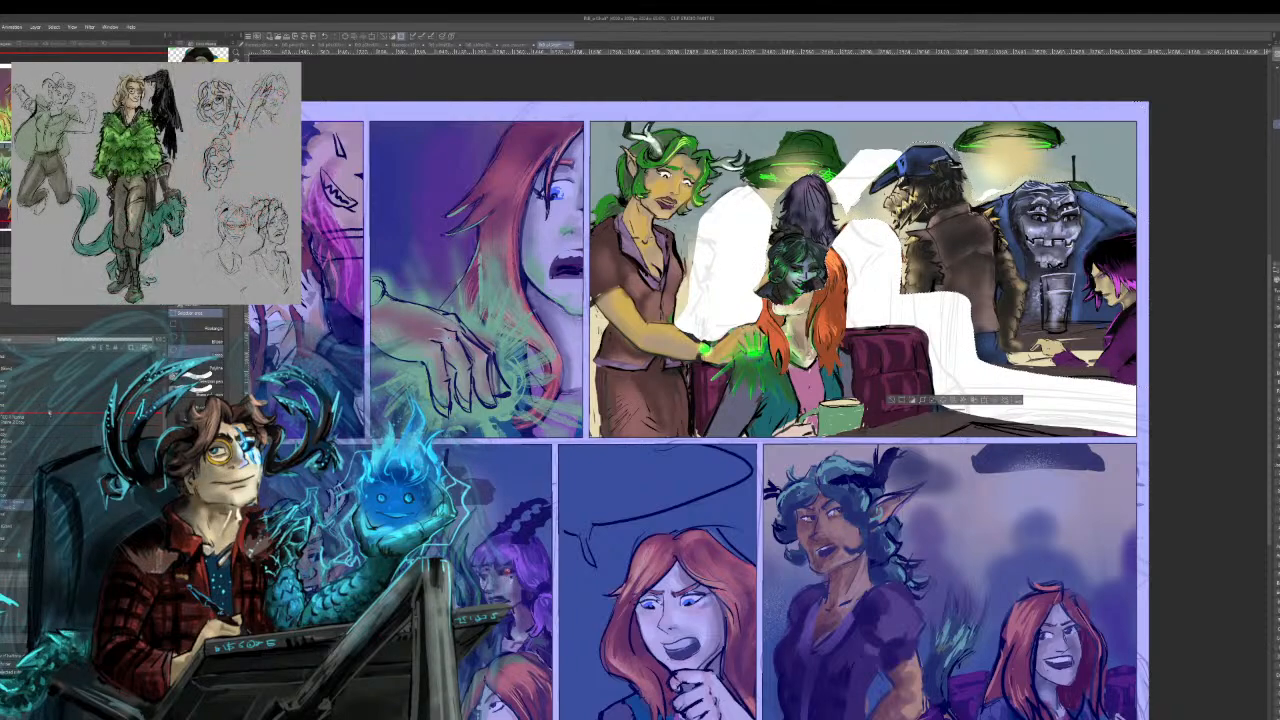
pyautogui.click(49, 418)
pyautogui.hotkey('shift', 'Delete')
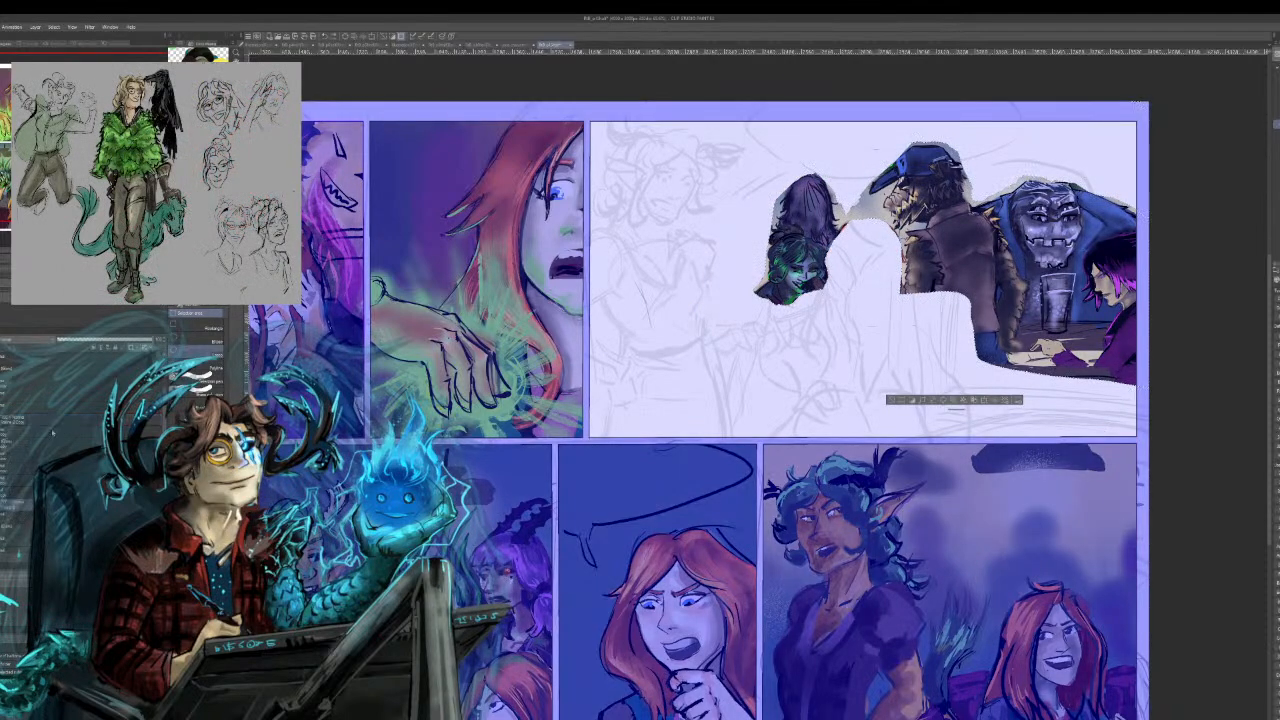
pyautogui.hotkey('ctrl', 'z')
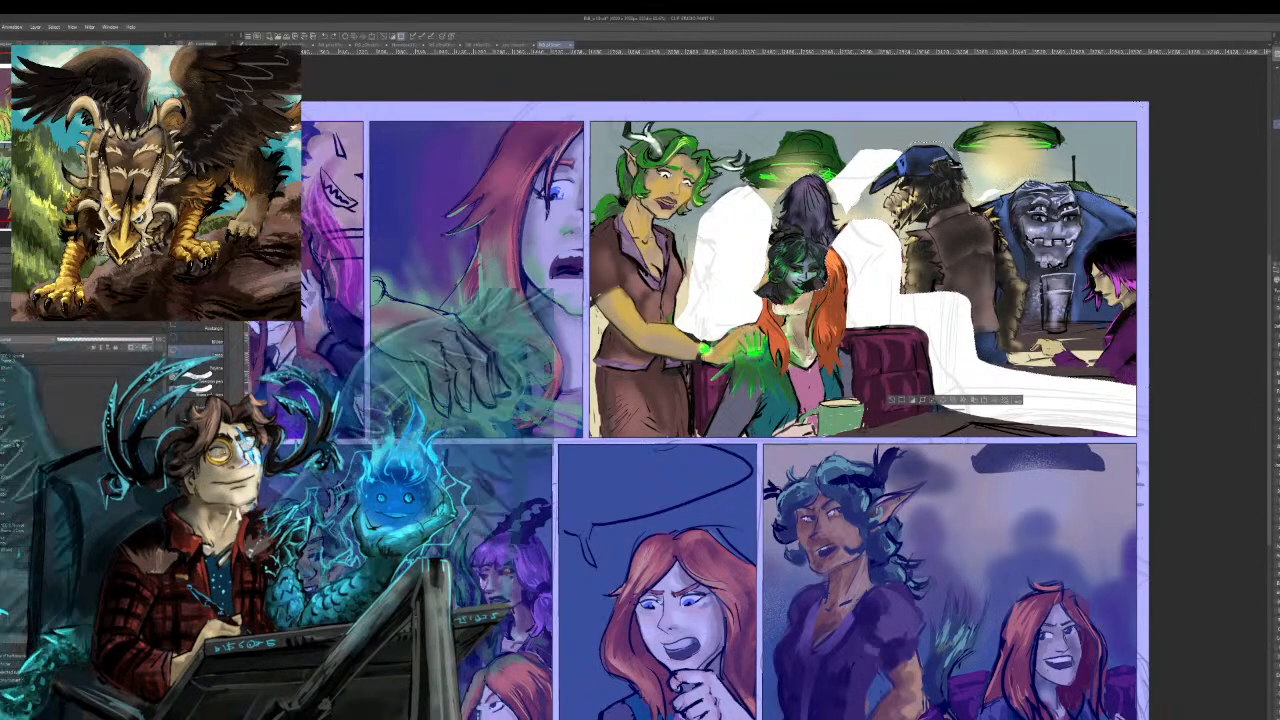
# Undo the background's scaling, try a slightly smaller scale on the selected background area, and undo that too.
pyautogui.moveTo(8, 543); pyautogui.dragTo(8, 548)
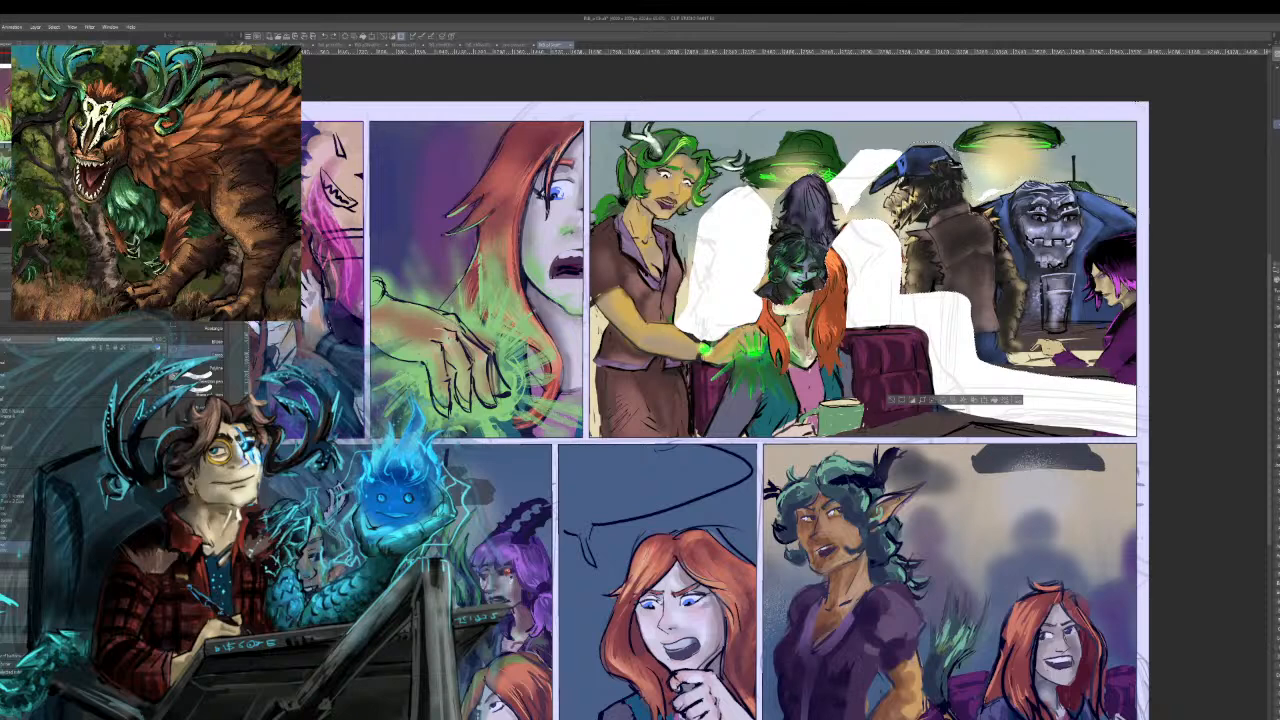
pyautogui.hotkey('ctrl', 'z')
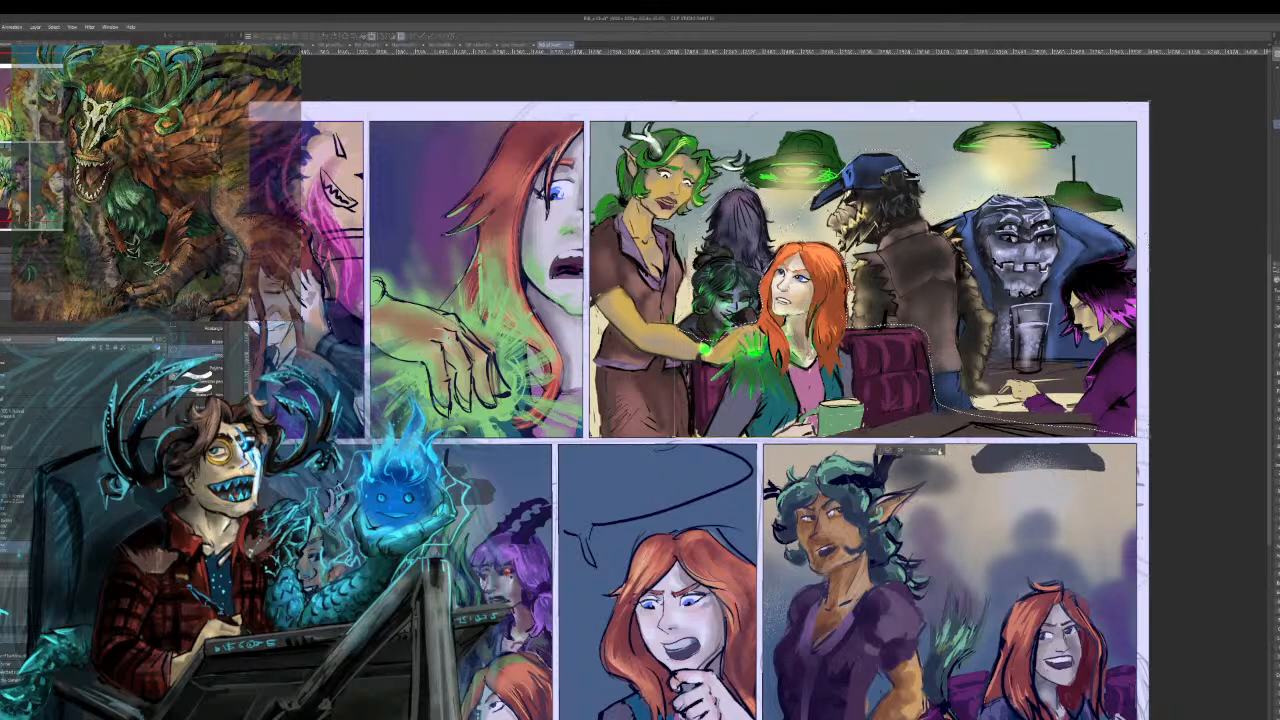
pyautogui.moveTo(675, 438); pyautogui.dragTo(726, 402)
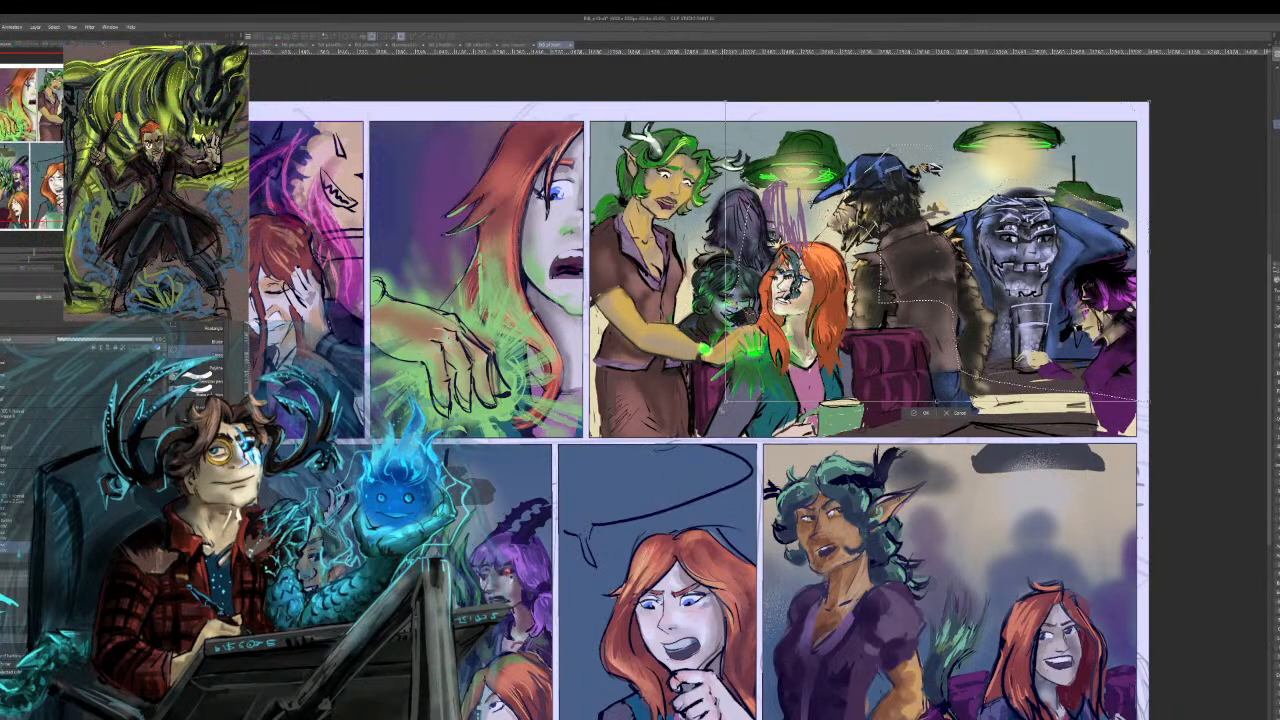
pyautogui.hotkey('ctrl', 'z')
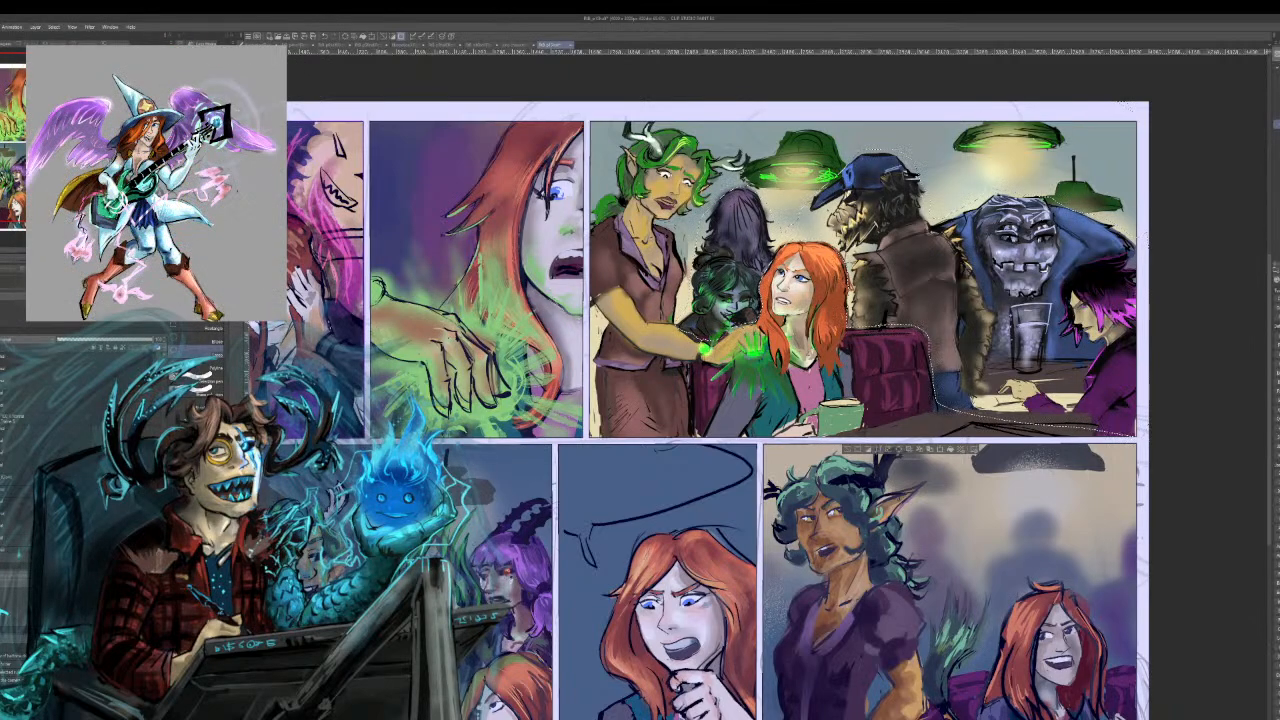
pyautogui.moveTo(760, 420)
pyautogui.mouseDown()
pyautogui.moveTo(774, 323)
pyautogui.moveTo(750, 377)
pyautogui.moveTo(894, 363)
pyautogui.moveTo(748, 337)
pyautogui.moveTo(658, 417)
pyautogui.mouseUp()
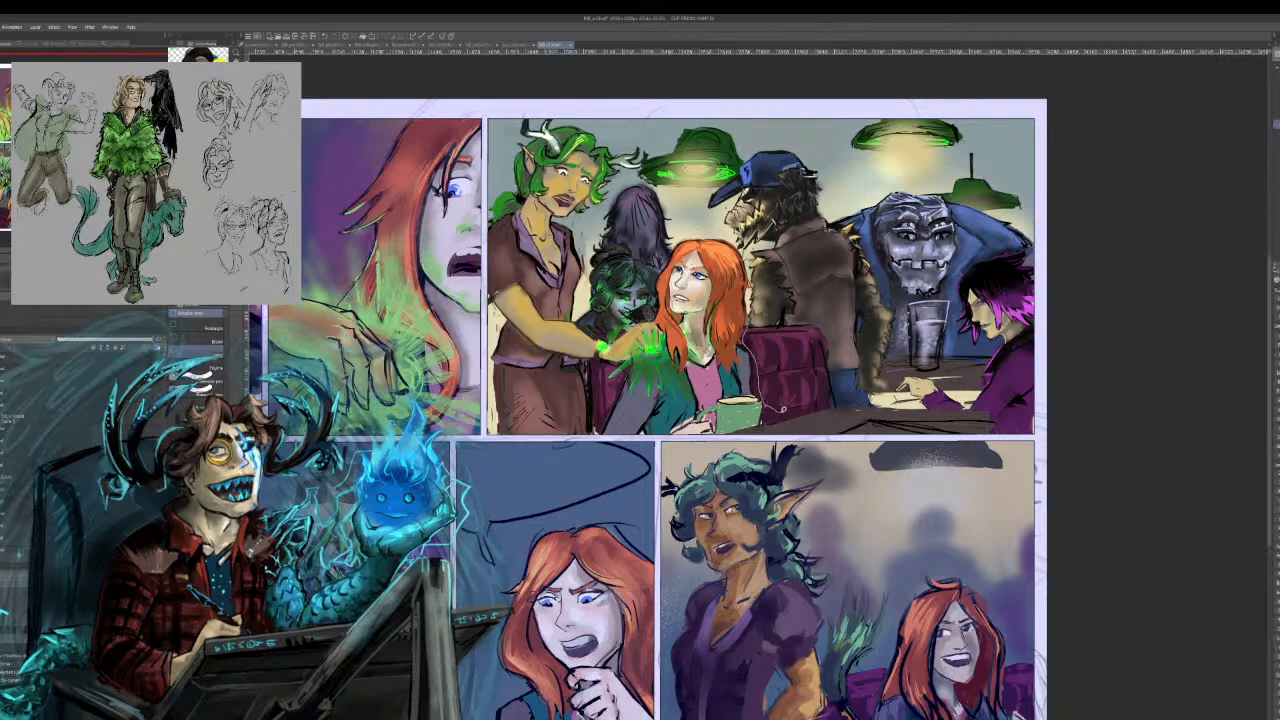
# Select the burgundy seat back beside the redhead, nudge it slightly on both of its layers, and clear the selection.
pyautogui.moveTo(774, 323); pyautogui.dragTo(778, 323)
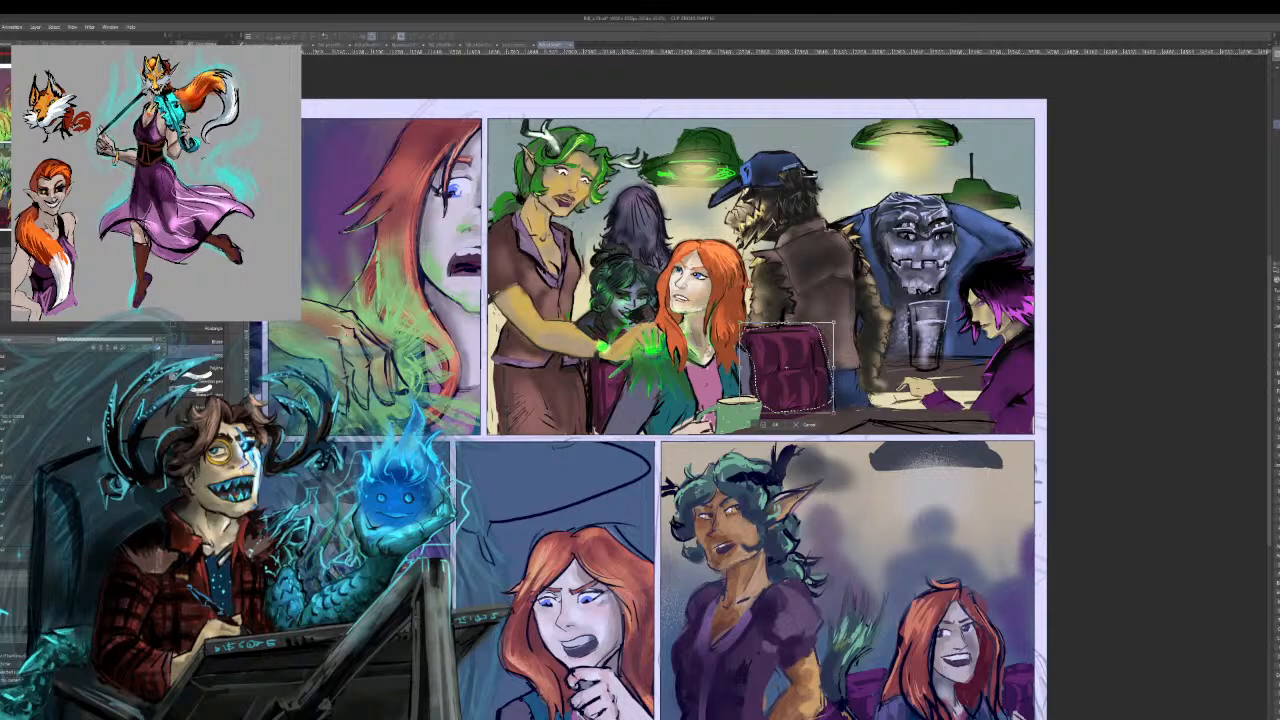
pyautogui.press('Return')
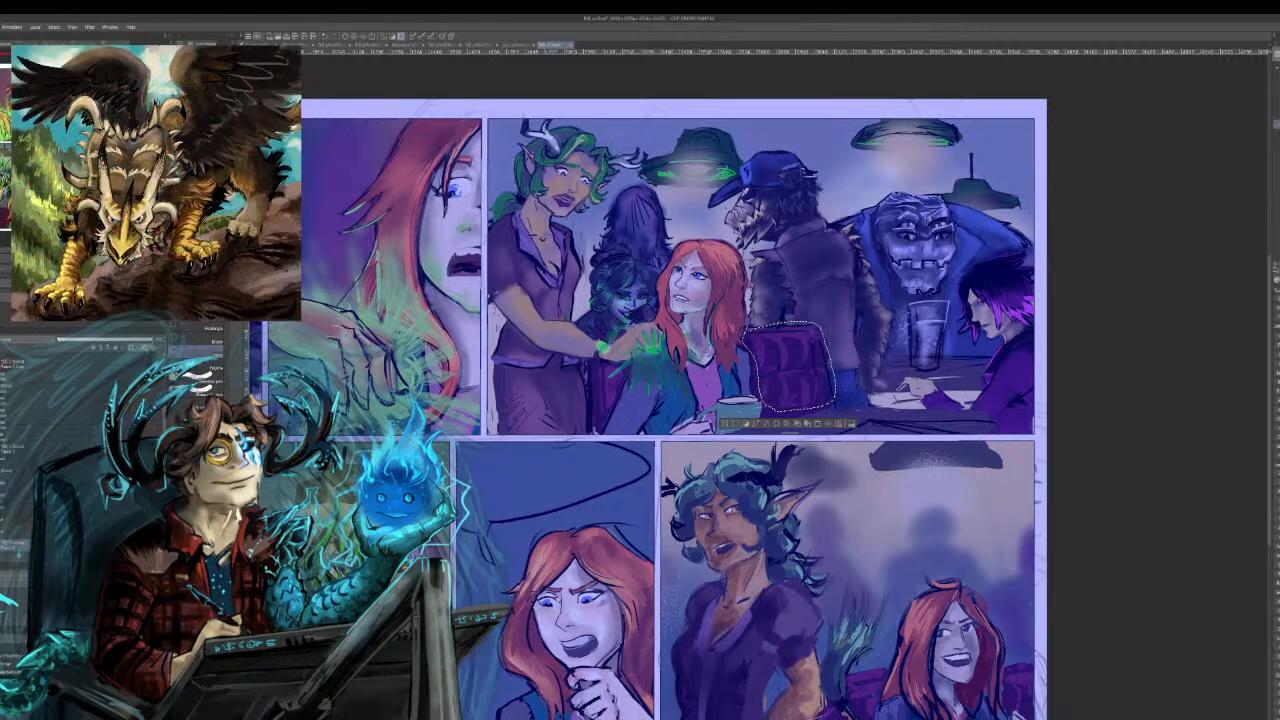
pyautogui.click(103, 381)
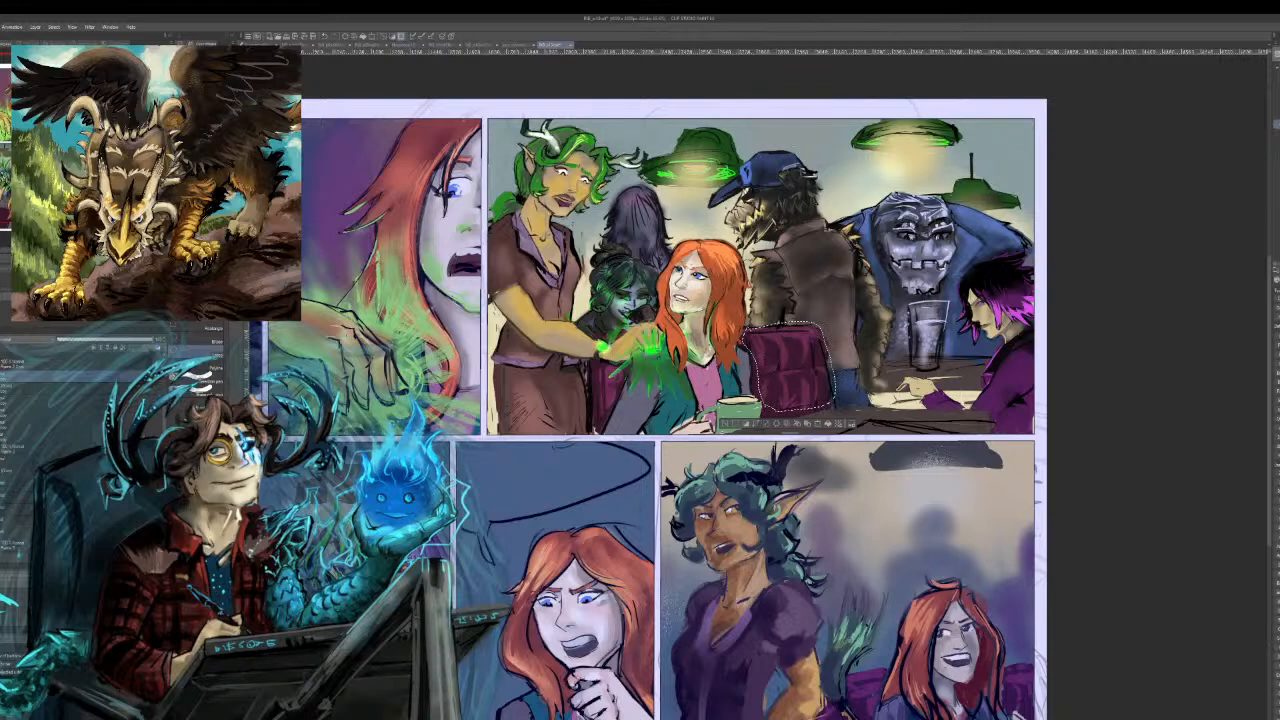
pyautogui.click(80, 372)
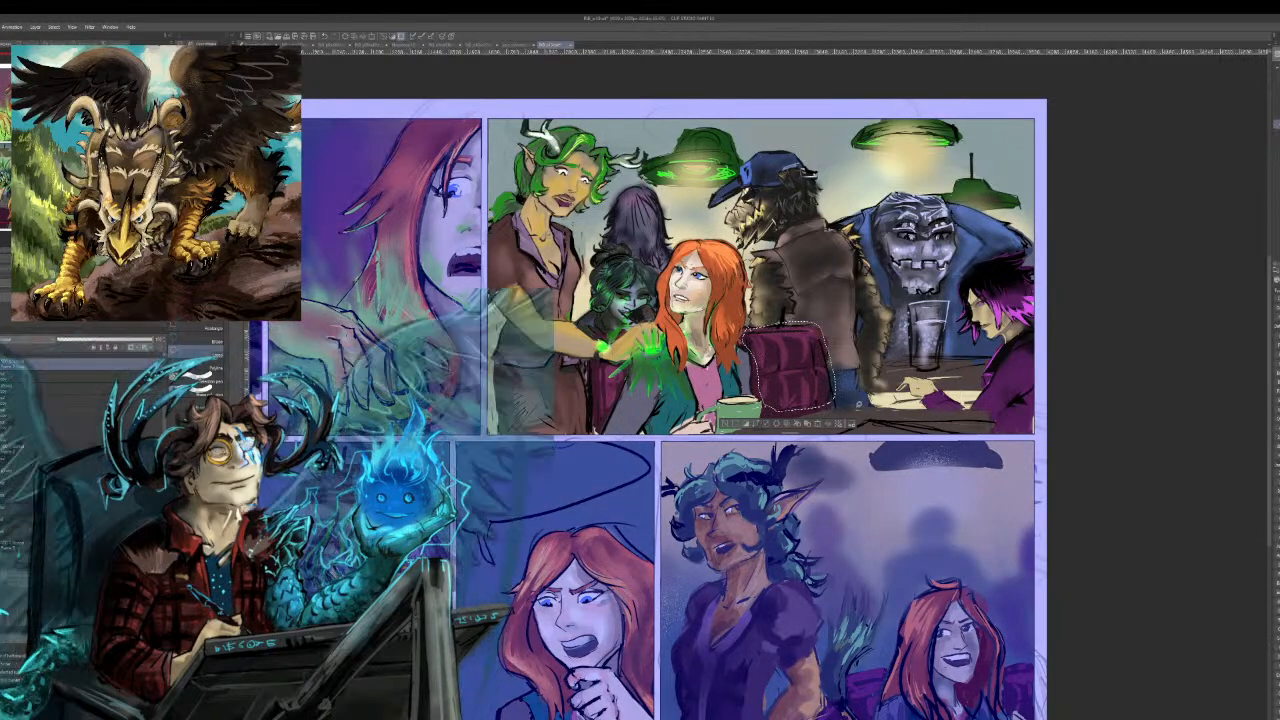
pyautogui.click(817, 424)
pyautogui.moveTo(818, 396)
pyautogui.mouseDown()
pyautogui.moveTo(833, 398)
pyautogui.moveTo(796, 398)
pyautogui.mouseUp()
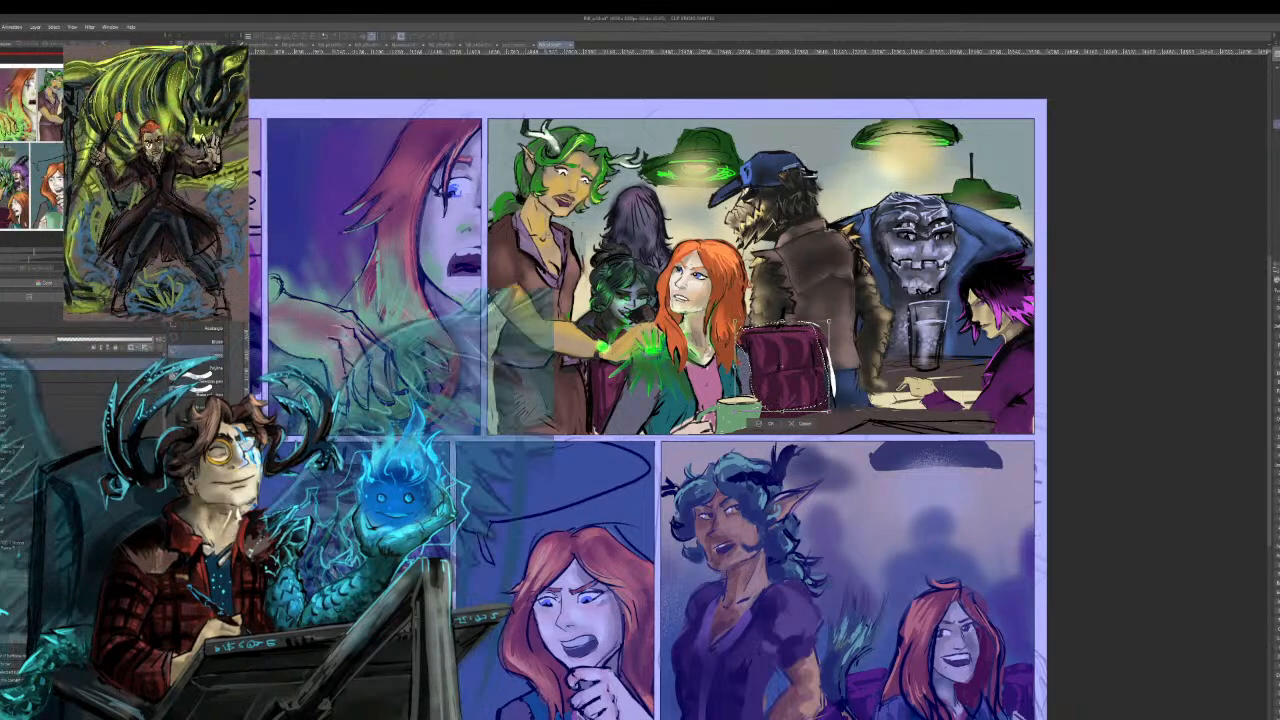
pyautogui.press('Return')
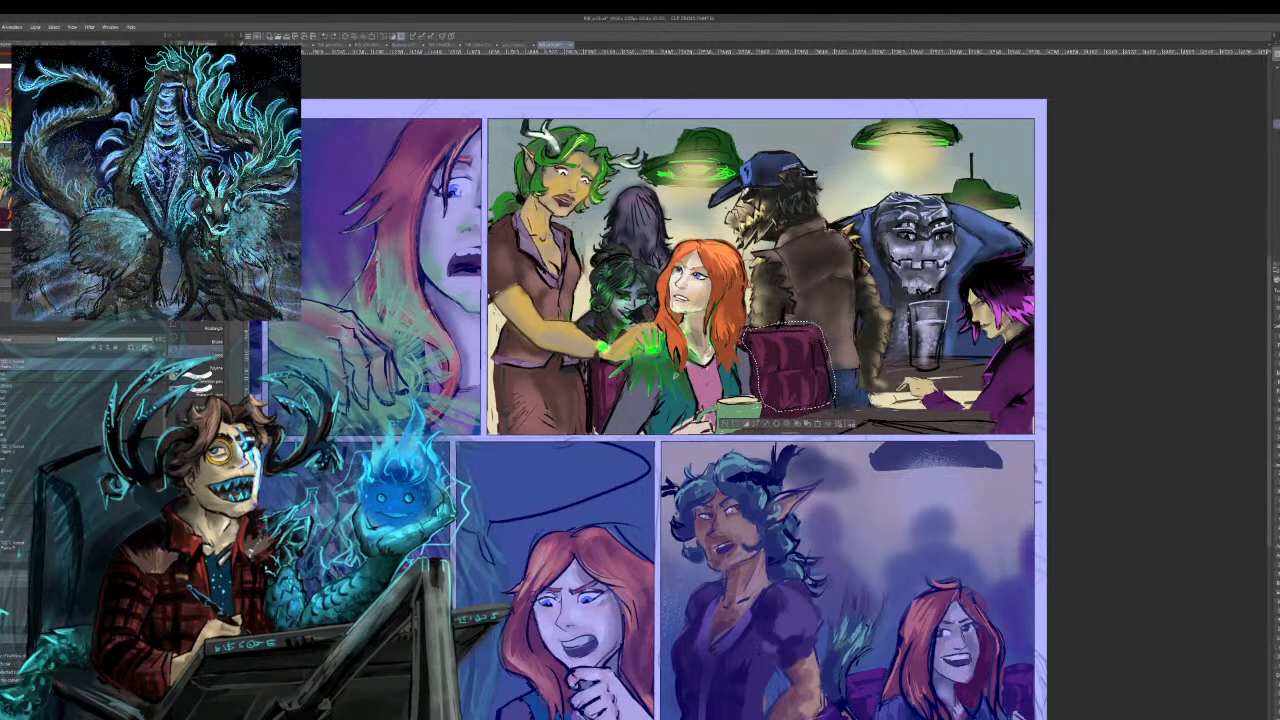
pyautogui.hotkey('ctrl', 'd')
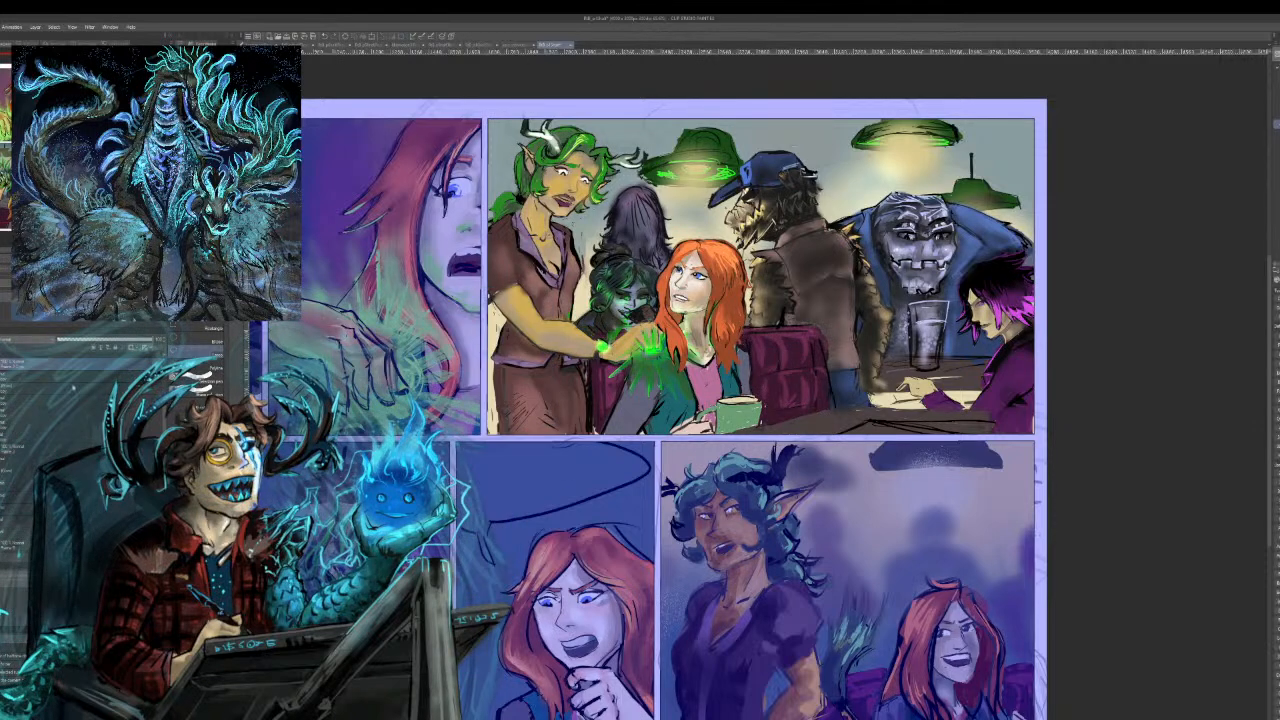
# Undo and redo the last background edit, check the bar panel's layers, and undo two more changes.
pyautogui.hotkey('ctrl', 'z')
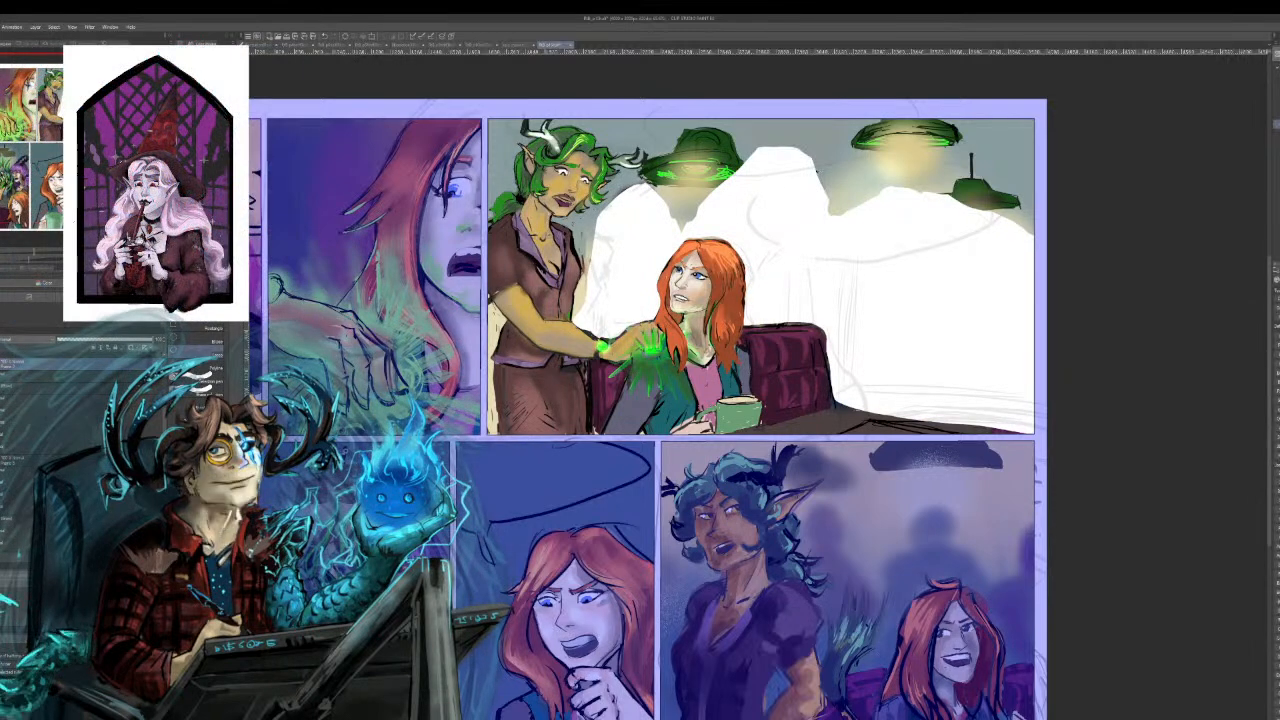
pyautogui.hotkey('ctrl', 'y')
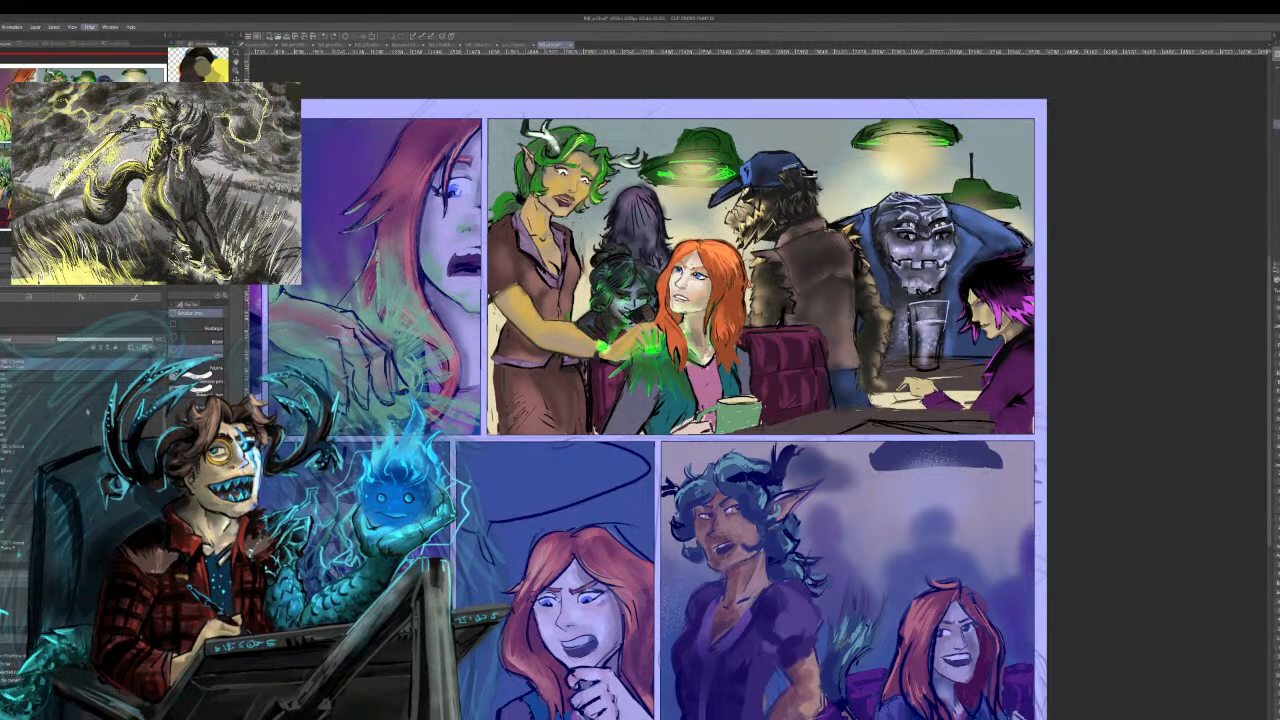
pyautogui.click(84, 376)
pyautogui.click(84, 370)
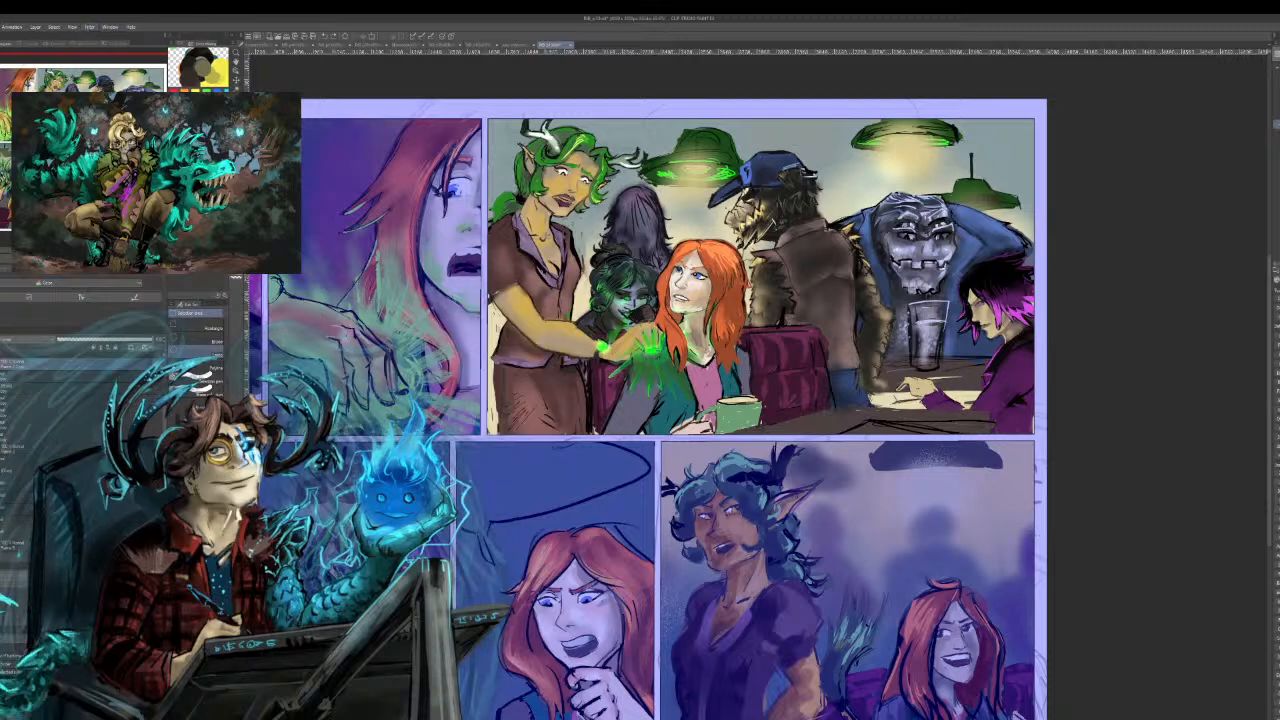
pyautogui.click(100, 381)
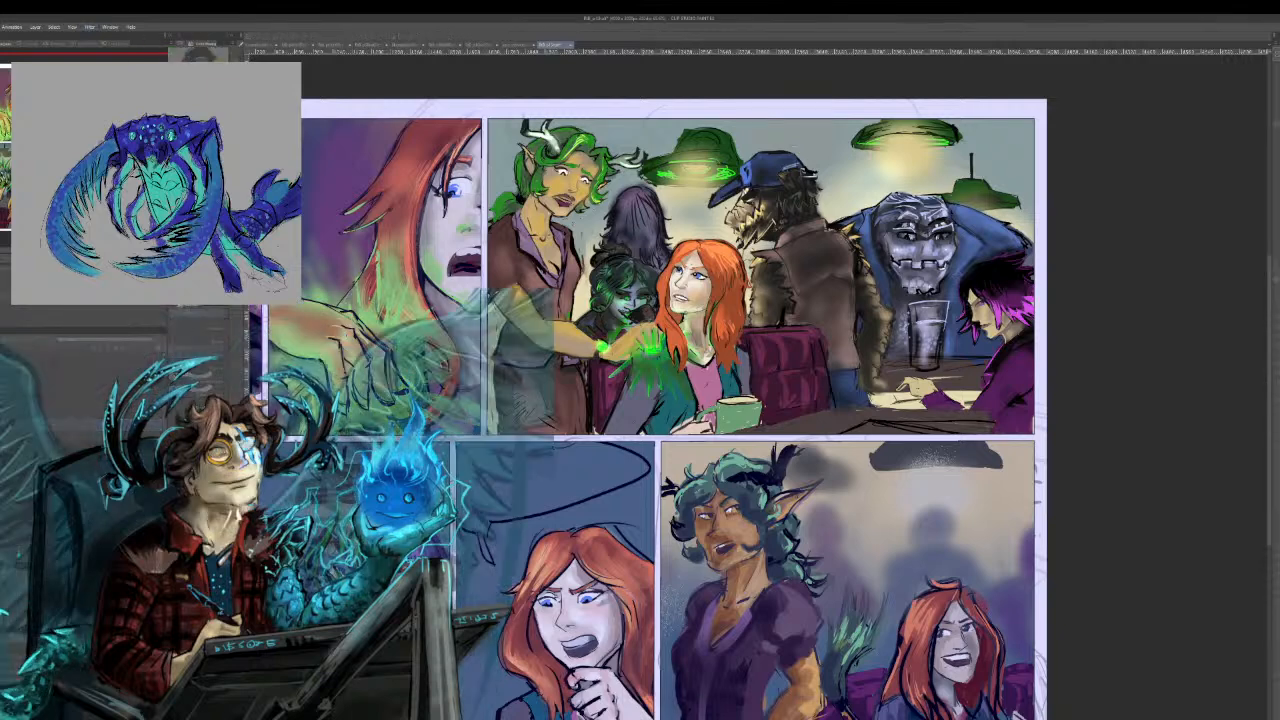
pyautogui.hotkey('ctrl', 'z')
pyautogui.hotkey('ctrl', 'z')
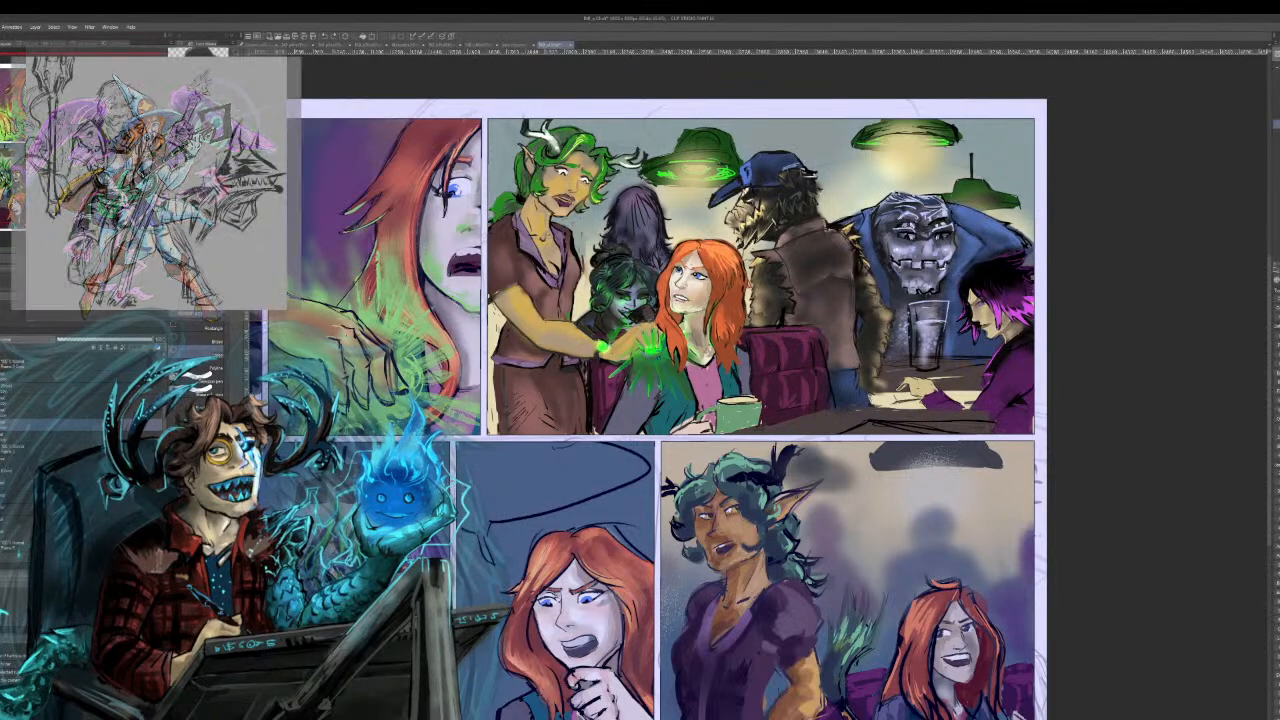
# Repaint the seat beside the redhead with a thick dark outline and flat magenta upholstery.
pyautogui.click(35, 376)
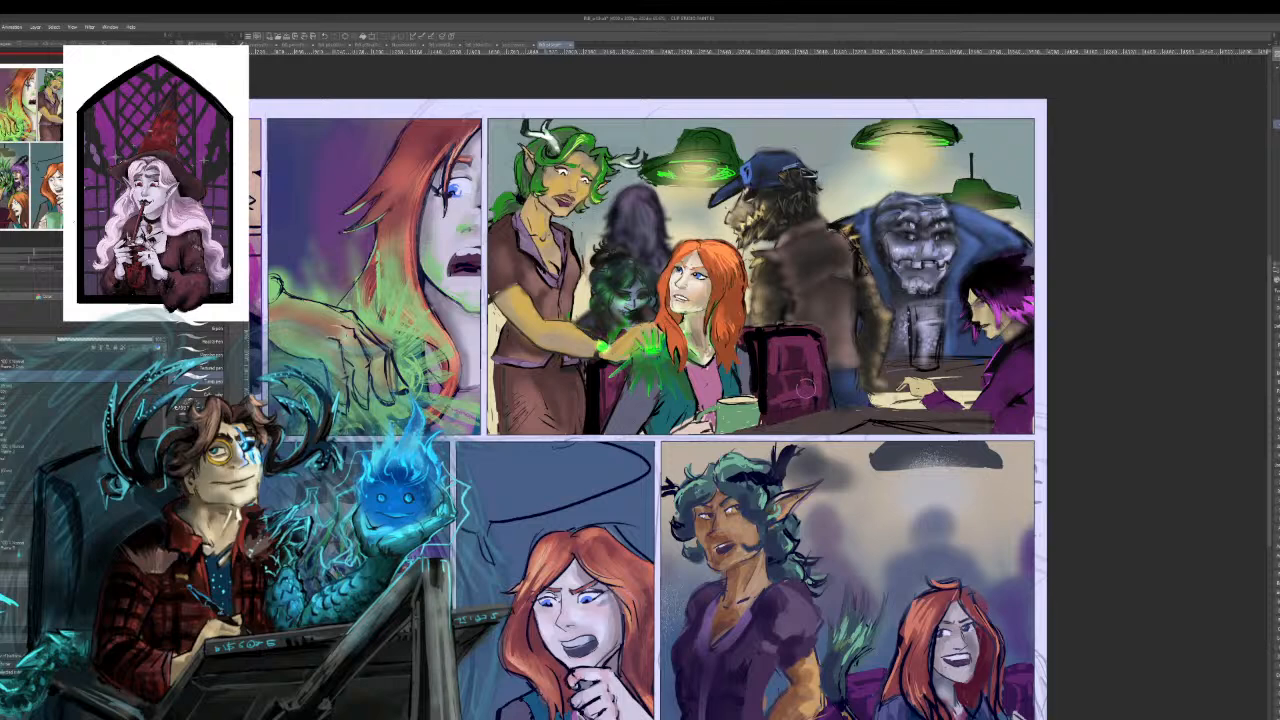
pyautogui.moveTo(775, 382); pyautogui.dragTo(770, 405)
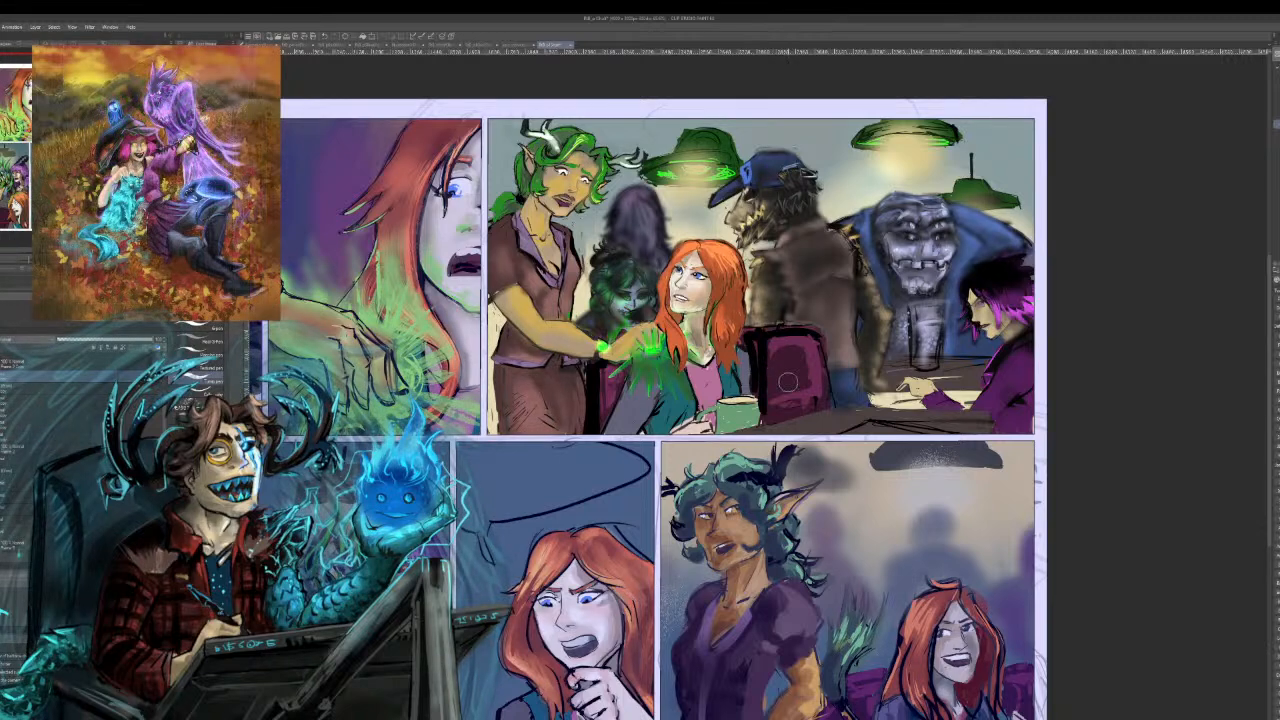
pyautogui.moveTo(797, 375); pyautogui.dragTo(805, 408)
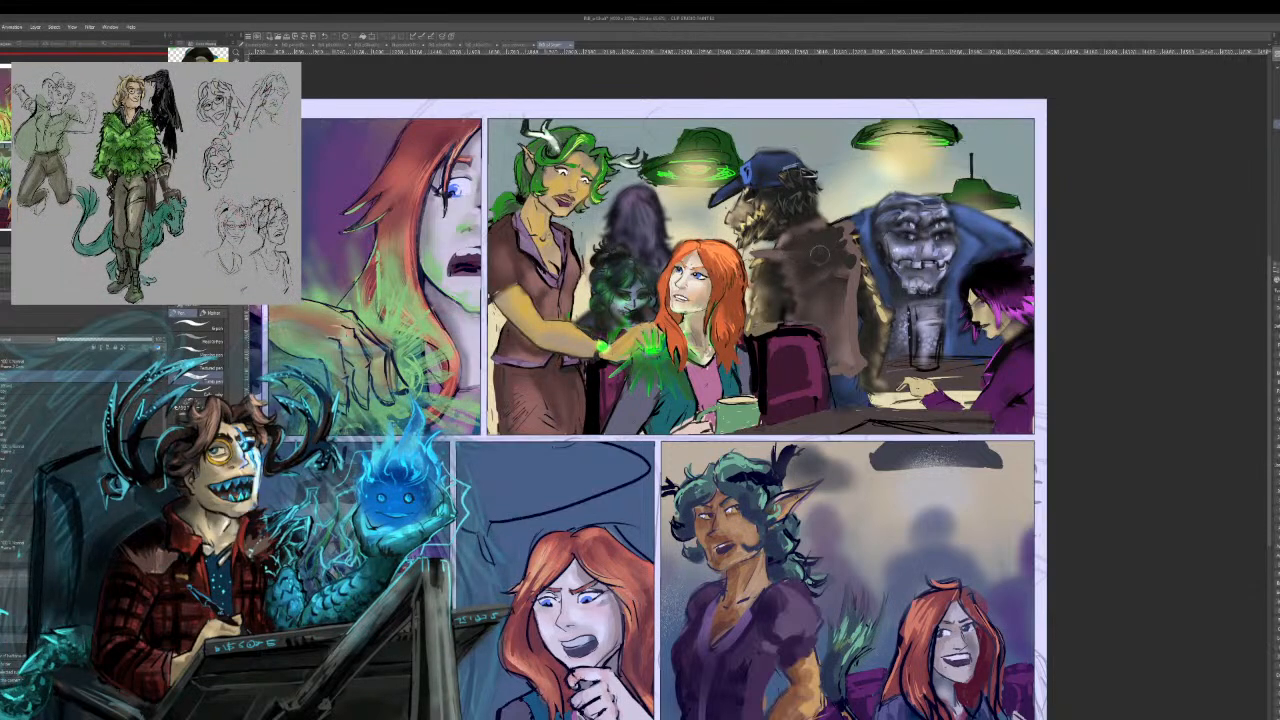
# Paint the capped wolfman's brown jacket with a dark back panel and extend his torso over the seat down to blue jeans.
pyautogui.press(']')
pyautogui.press('[')
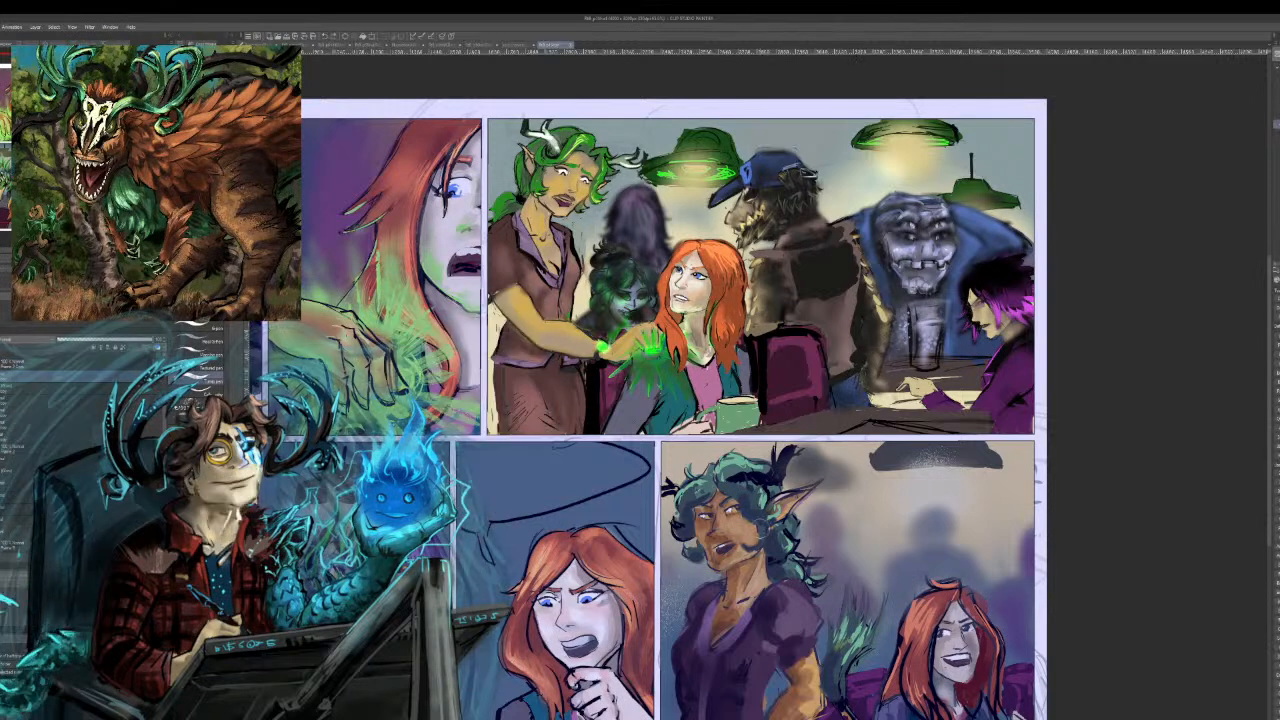
pyautogui.moveTo(760, 420); pyautogui.dragTo(704, 311)
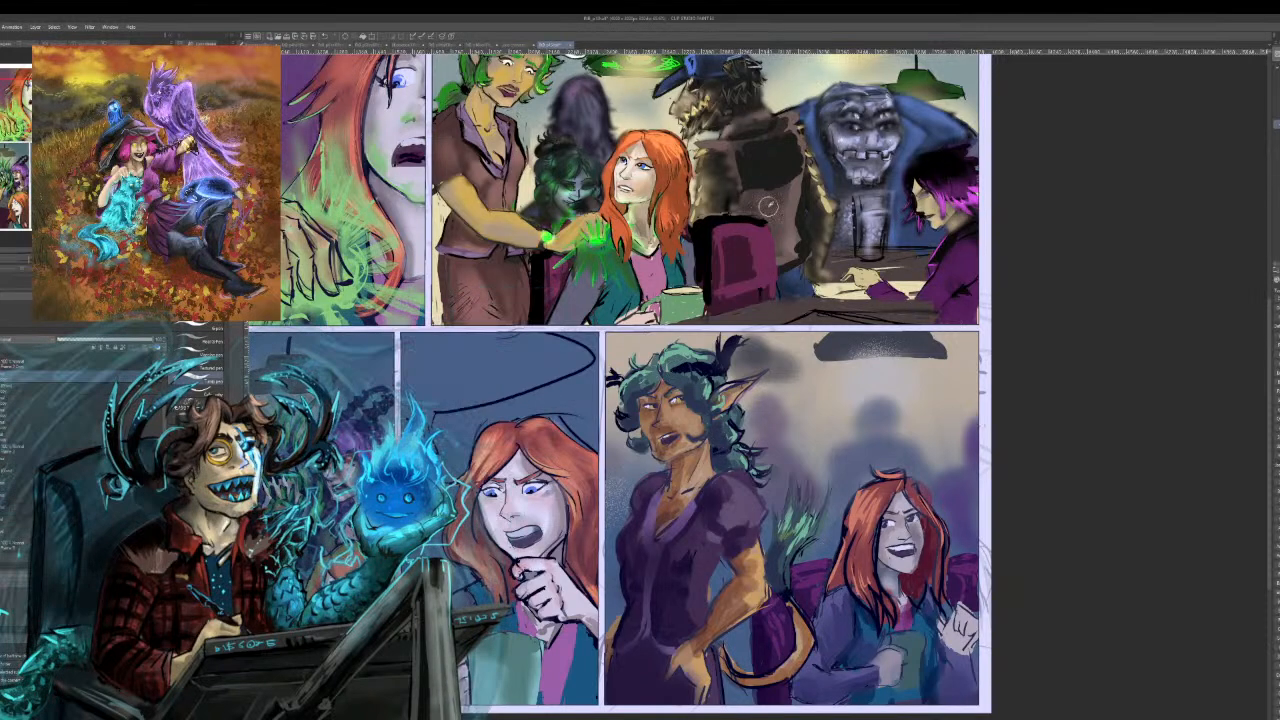
pyautogui.moveTo(739, 234)
pyautogui.mouseDown()
pyautogui.moveTo(752, 259)
pyautogui.moveTo(772, 226)
pyautogui.moveTo(788, 259)
pyautogui.mouseUp()
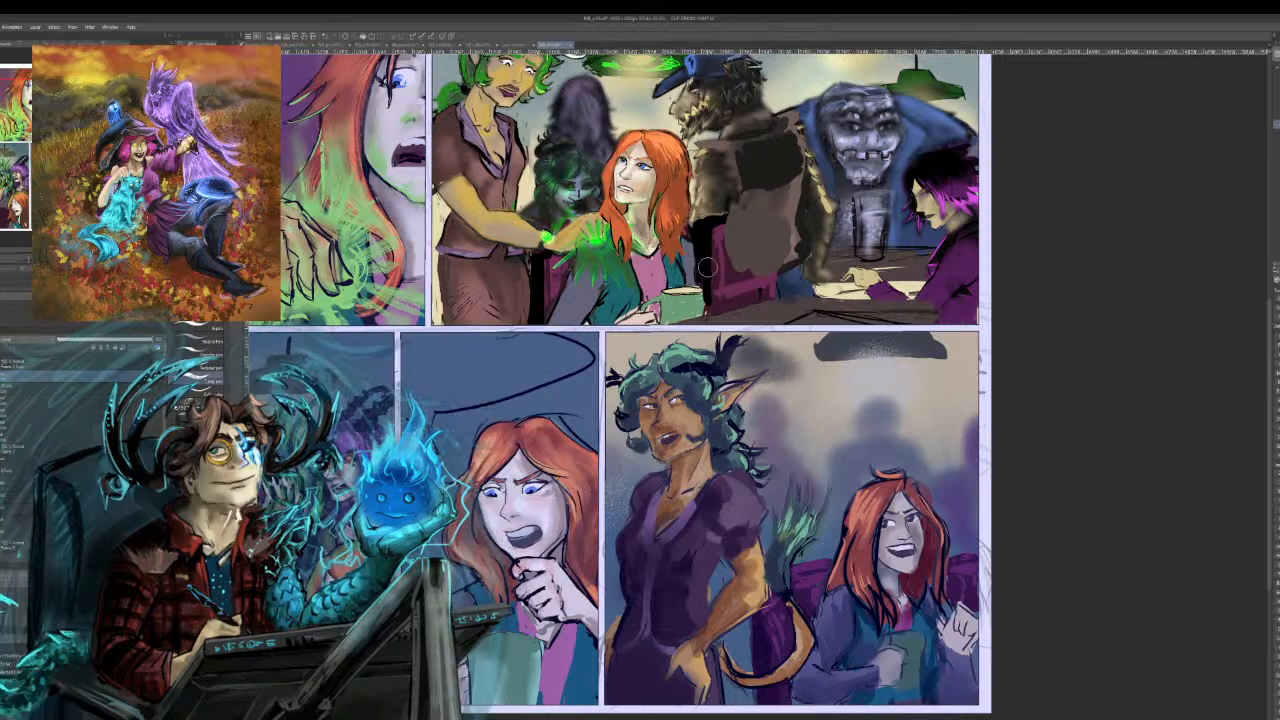
pyautogui.hotkey('ctrl', 'z')
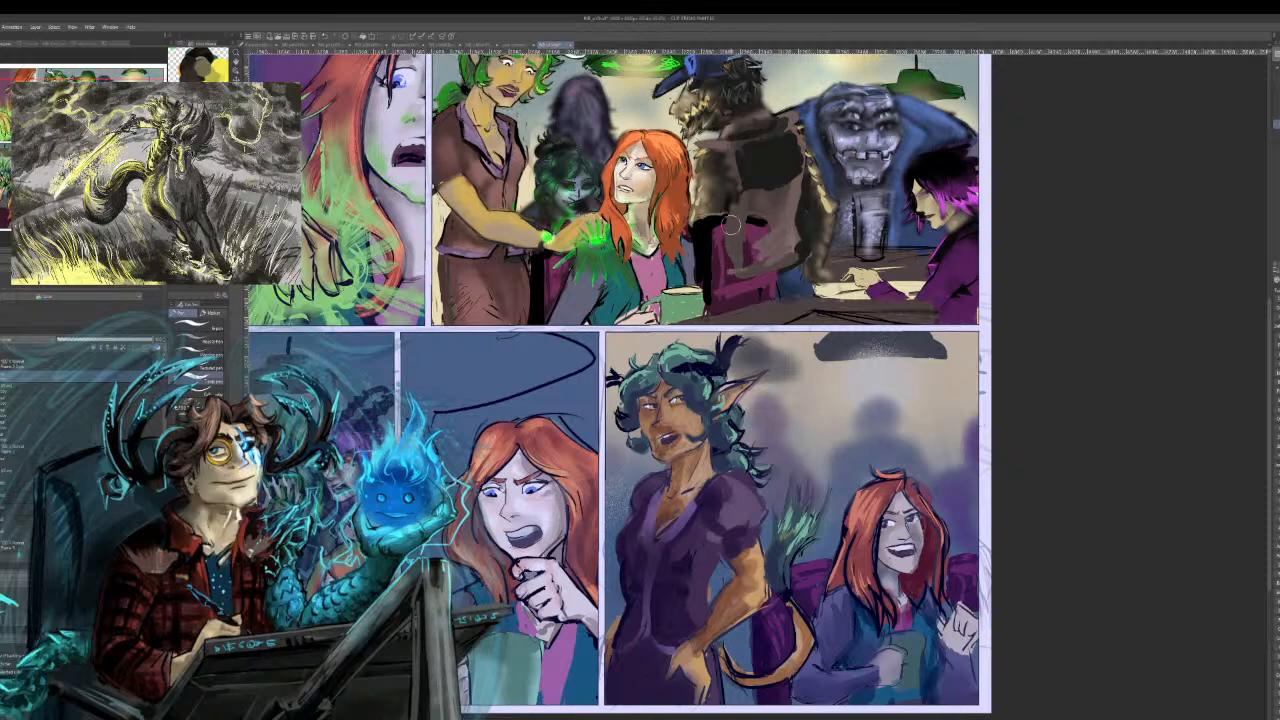
pyautogui.hotkey('ctrl', 'z')
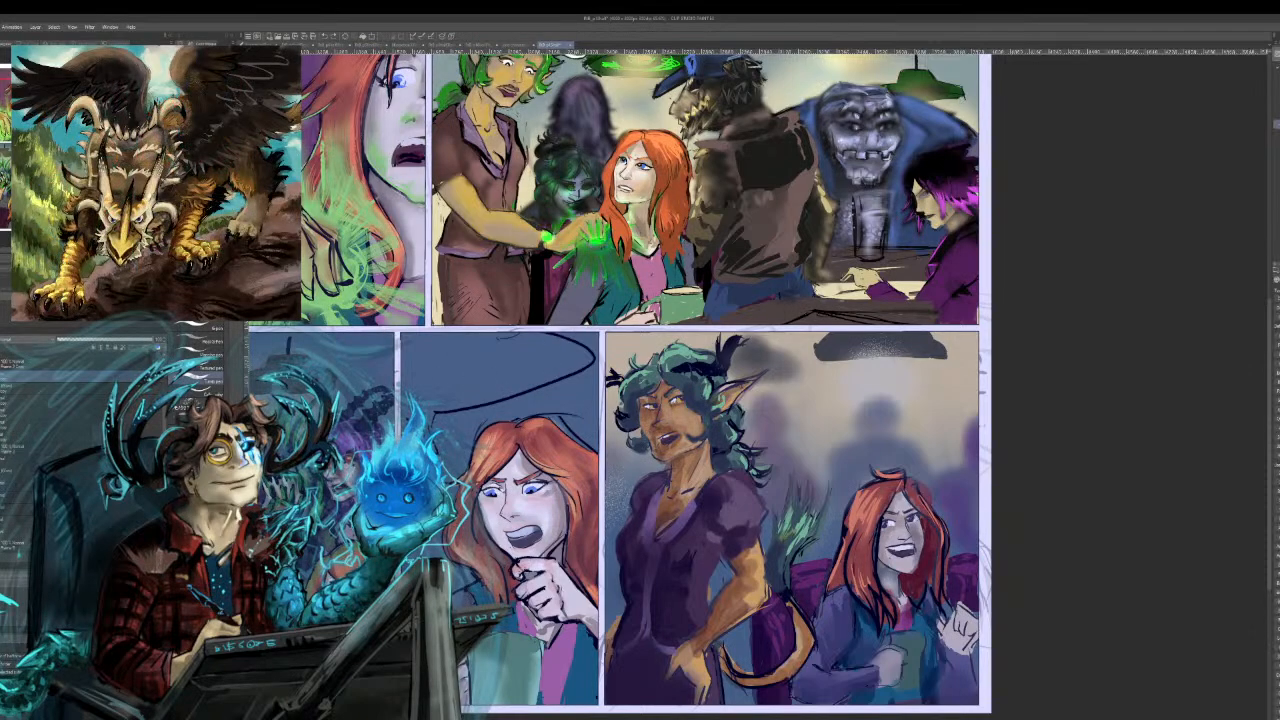
# Touch up the wolfman's jacket edge and repaint the seated patron's spiky dark hair with magenta strands.
pyautogui.moveTo(700, 400); pyautogui.dragTo(816, 450)
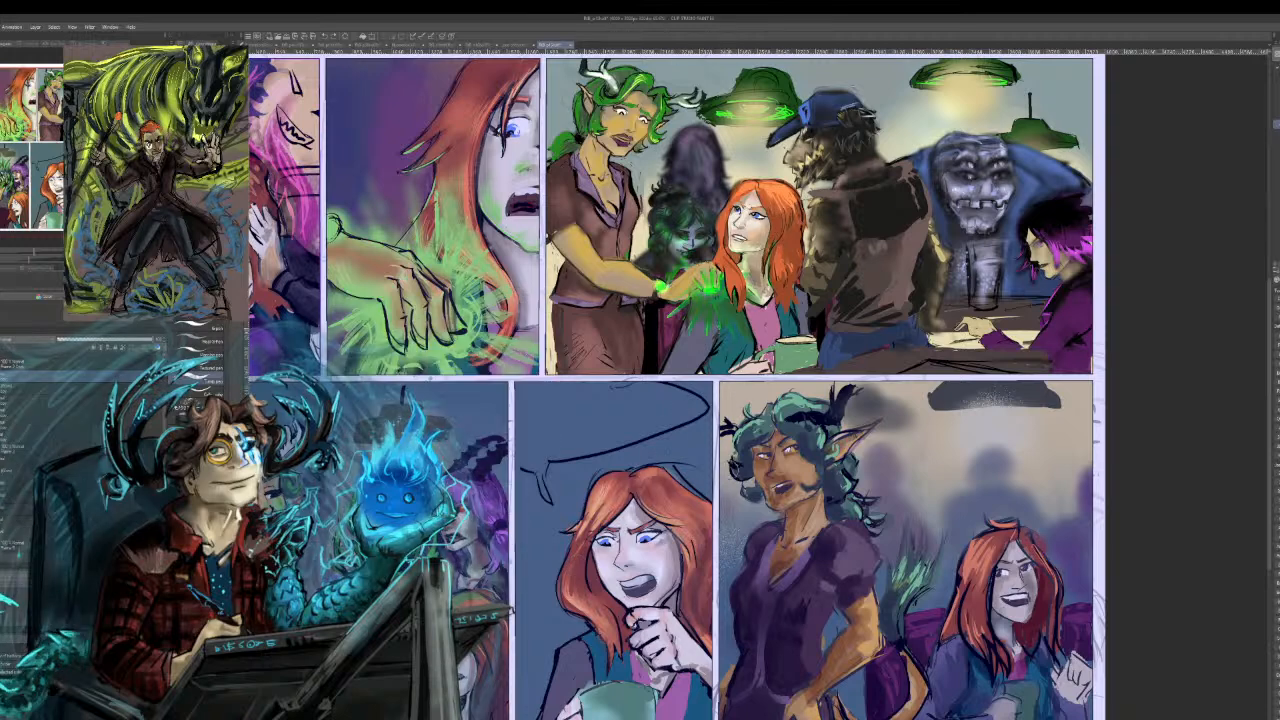
pyautogui.moveTo(557, 465); pyautogui.dragTo(547, 492)
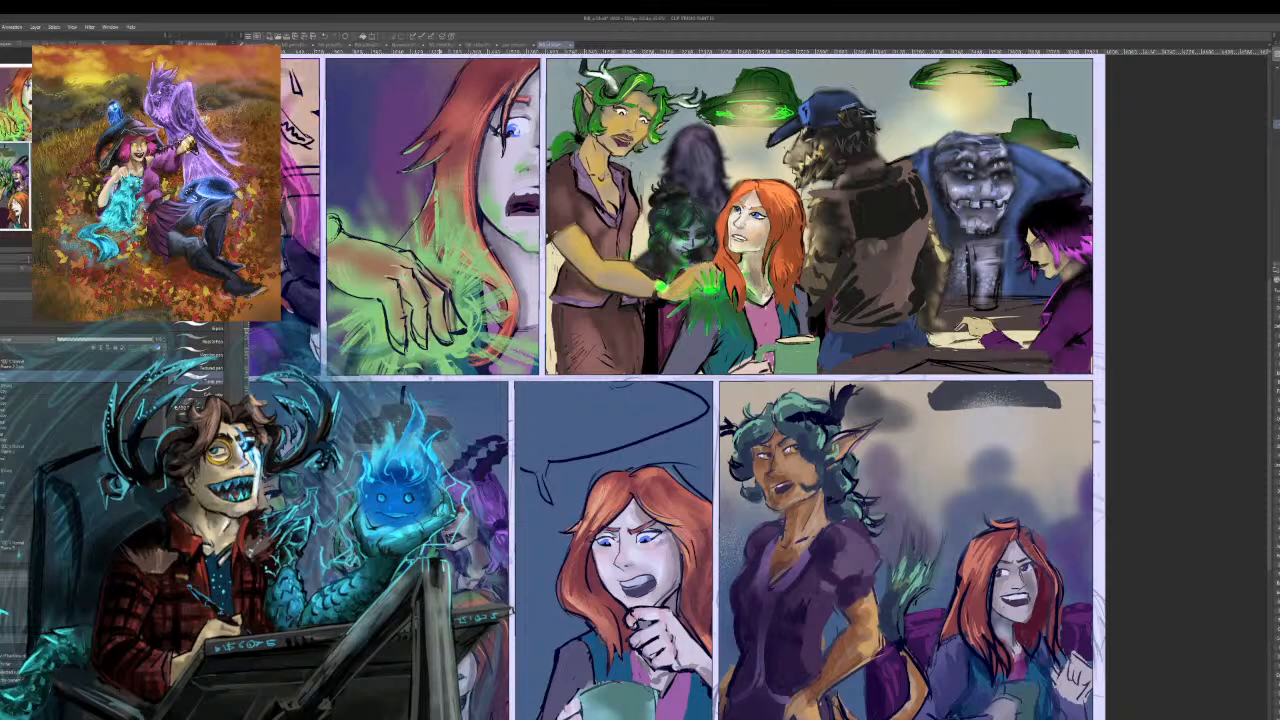
pyautogui.moveTo(934, 252); pyautogui.dragTo(930, 236)
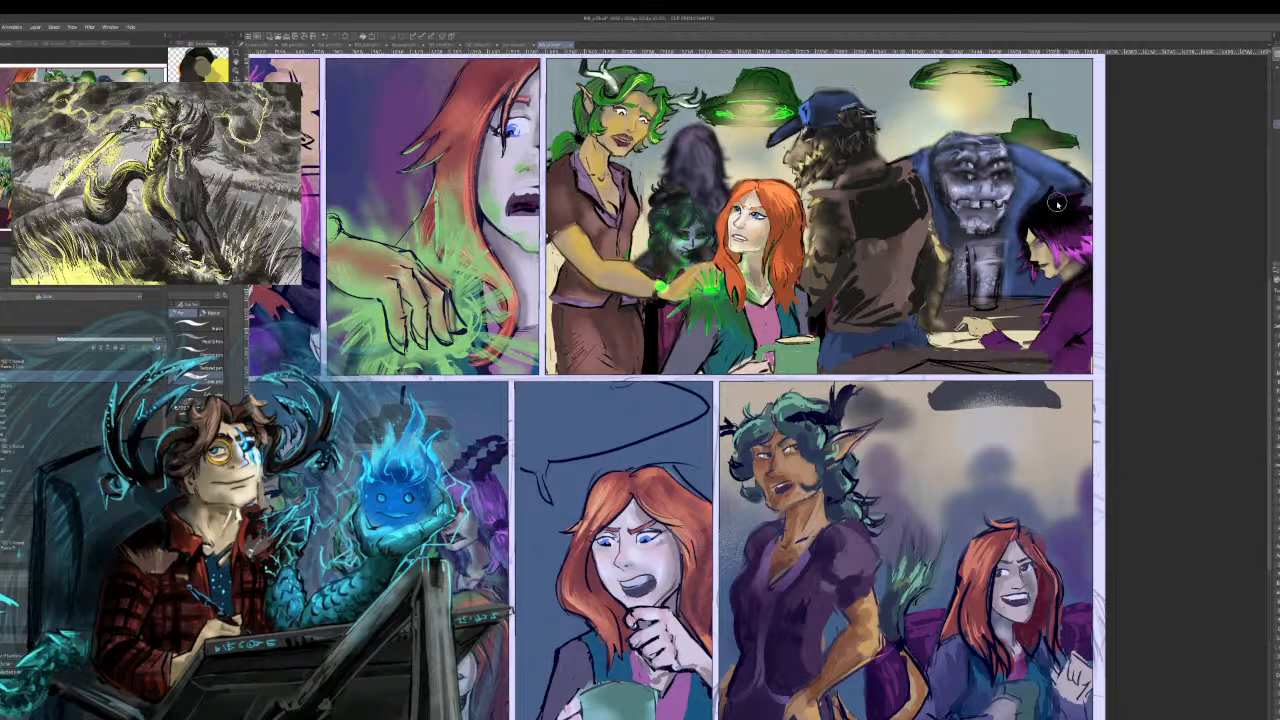
pyautogui.moveTo(1032, 214)
pyautogui.mouseDown()
pyautogui.moveTo(1060, 181)
pyautogui.moveTo(1028, 219)
pyautogui.moveTo(1087, 187)
pyautogui.mouseUp()
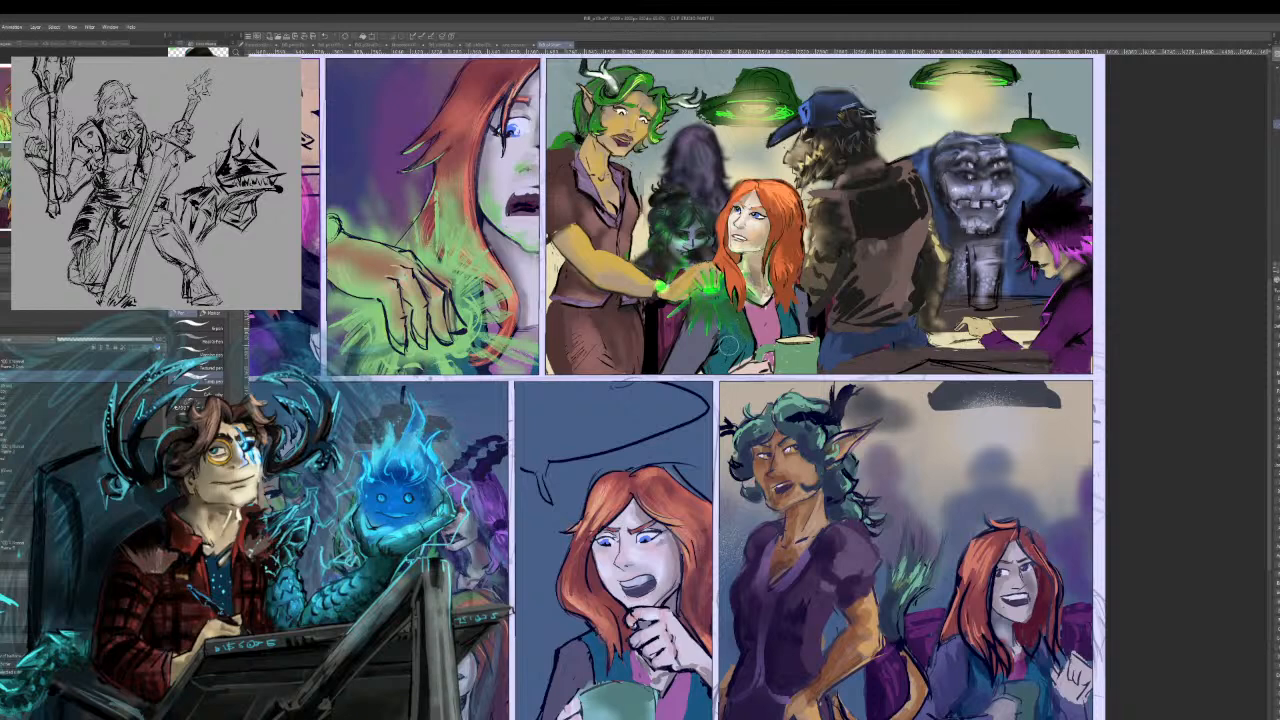
pyautogui.moveTo(700, 420); pyautogui.dragTo(895, 415)
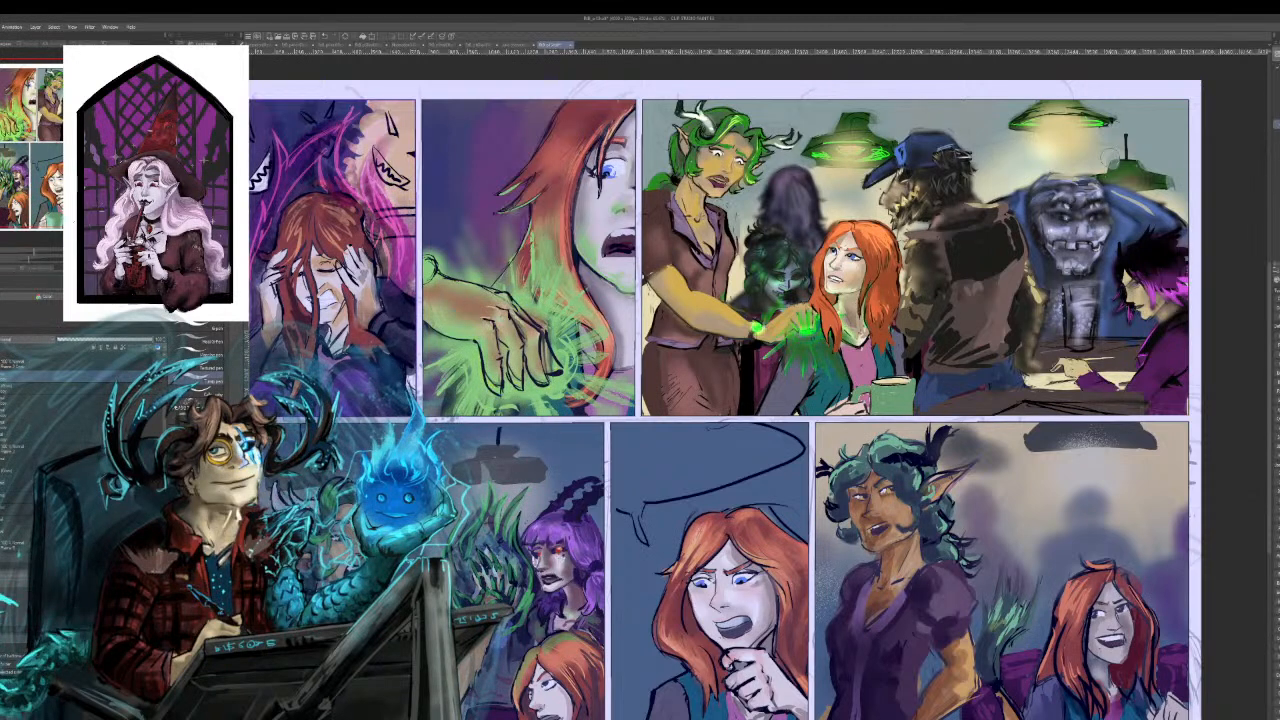
# Switch to the redhead's character sheet and add dark contours and fold lines to the standing figure's purple trousers.
pyautogui.click(520, 45)
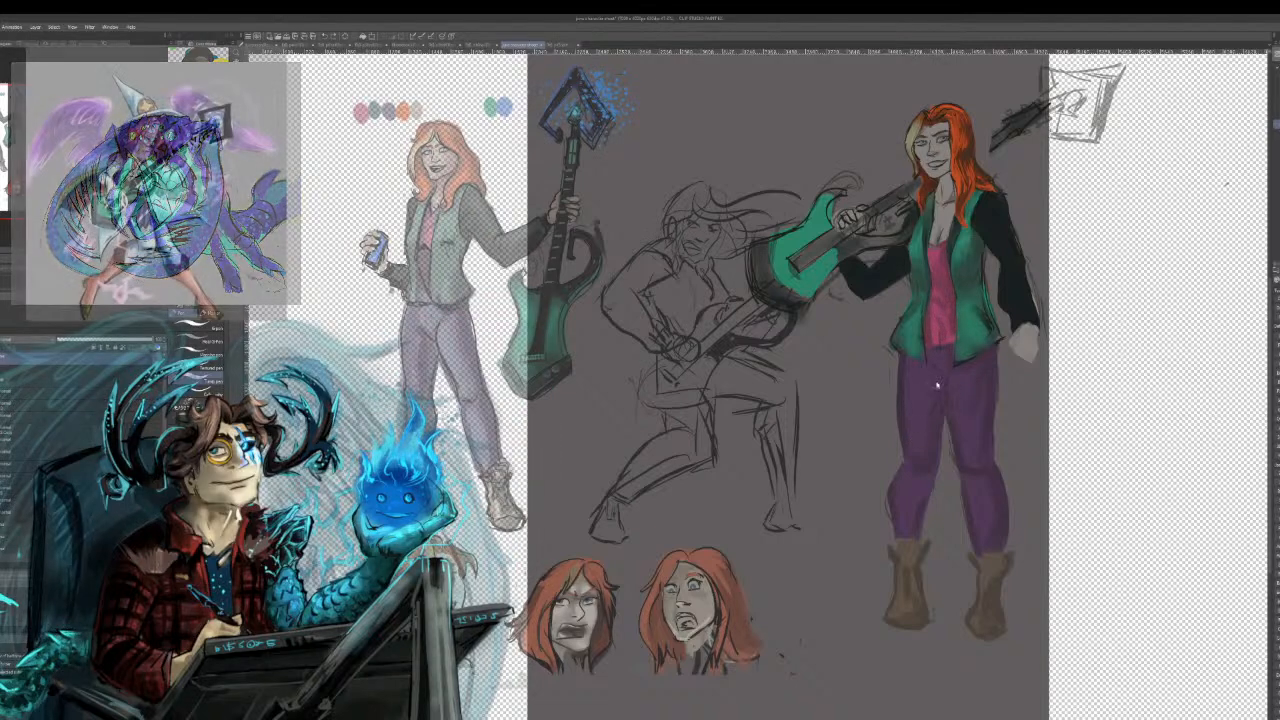
pyautogui.moveTo(944, 342); pyautogui.dragTo(949, 333)
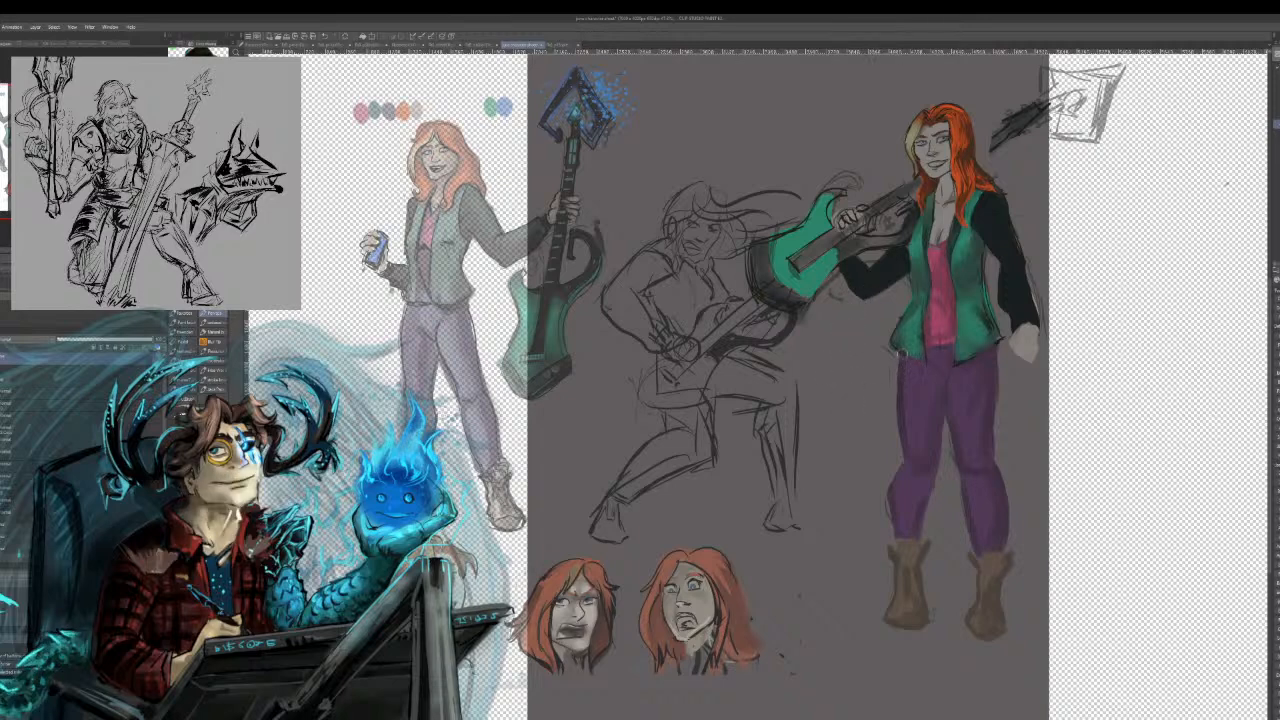
pyautogui.moveTo(945, 385); pyautogui.dragTo(952, 440)
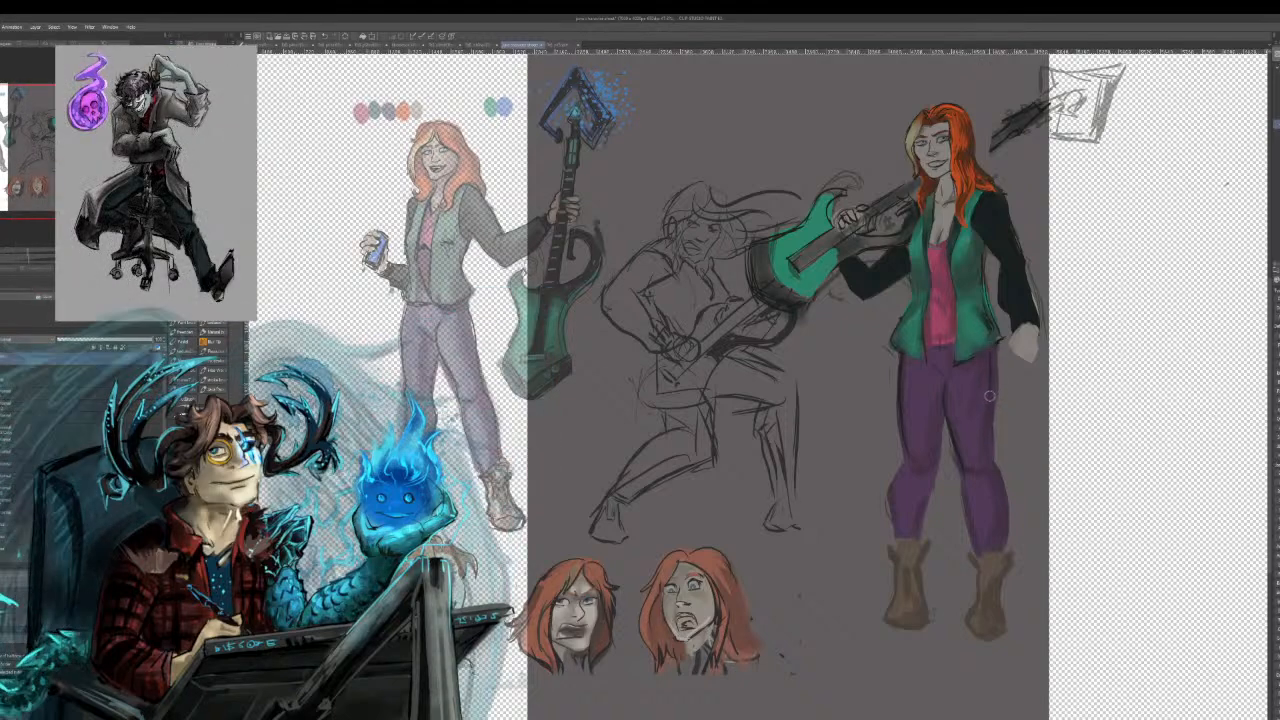
pyautogui.moveTo(987, 424); pyautogui.dragTo(1007, 517)
pyautogui.moveTo(993, 465)
pyautogui.mouseDown()
pyautogui.moveTo(1003, 556)
pyautogui.moveTo(977, 555)
pyautogui.moveTo(959, 471)
pyautogui.mouseUp()
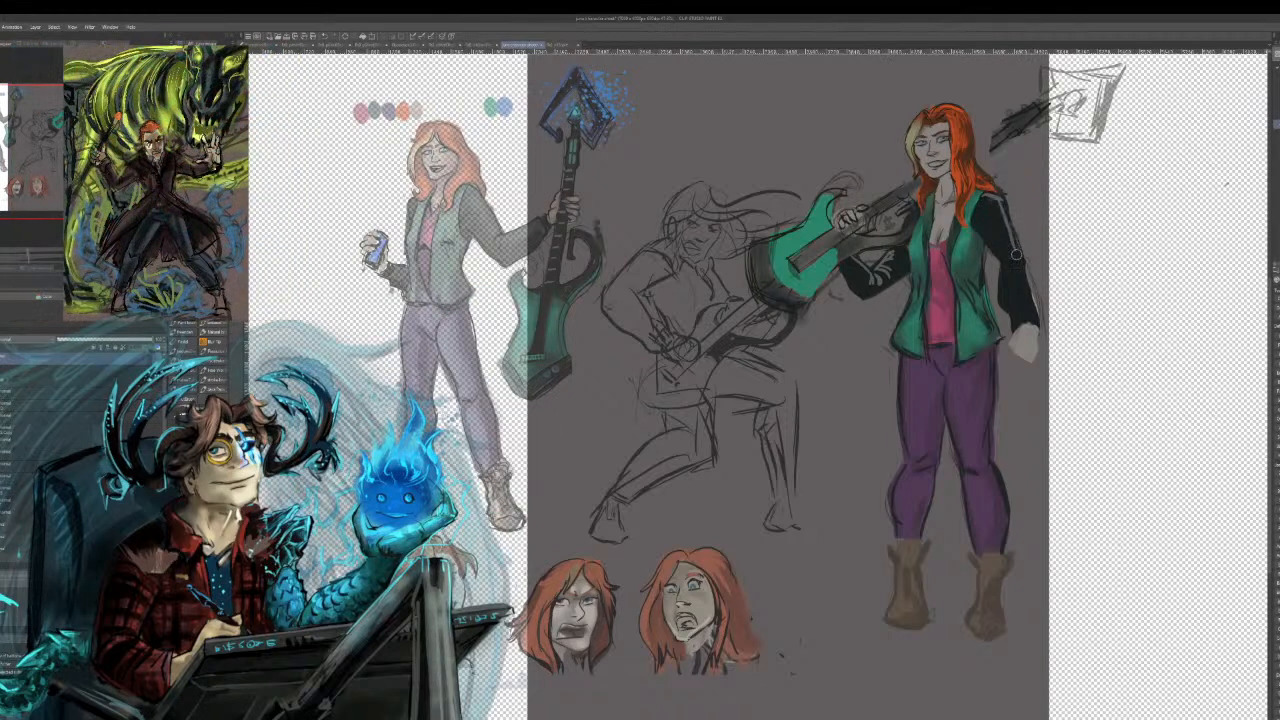
# Detail the standing redhead's sleeve folds, her lowered hand holding a pink pick, and her laced brown boots.
pyautogui.moveTo(1018, 263); pyautogui.dragTo(1030, 316)
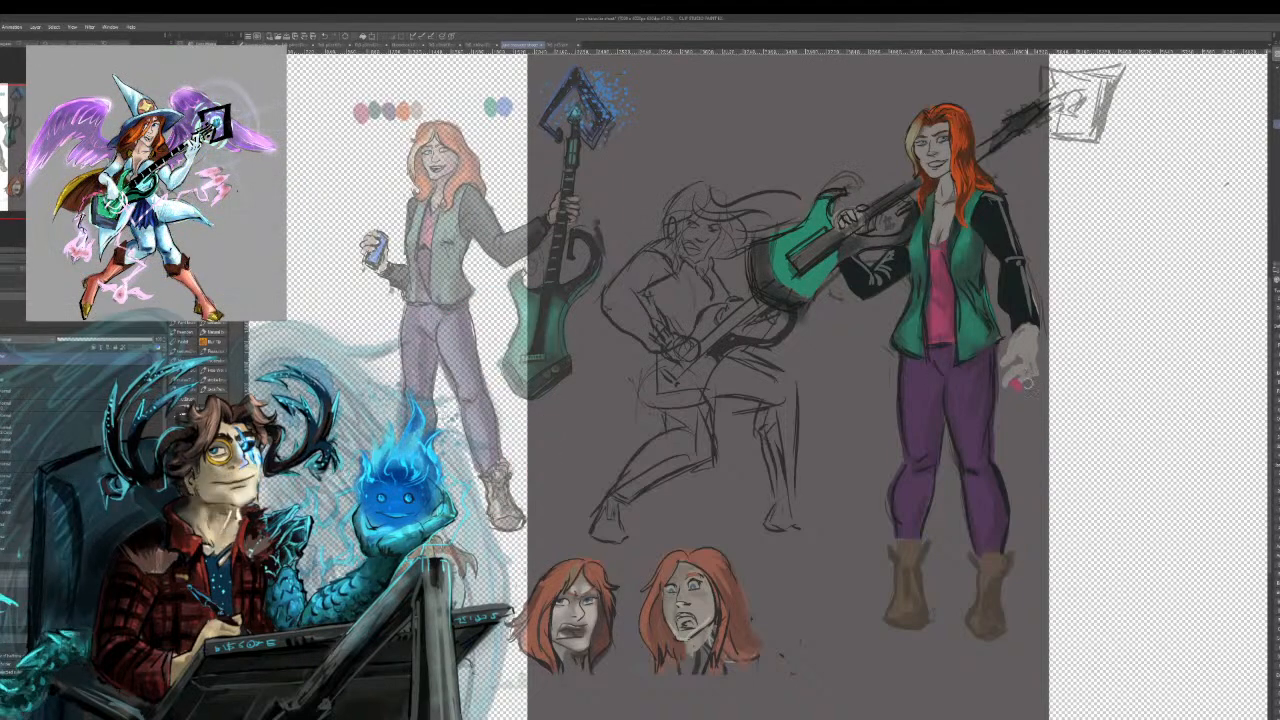
pyautogui.moveTo(1016, 381); pyautogui.dragTo(1018, 388)
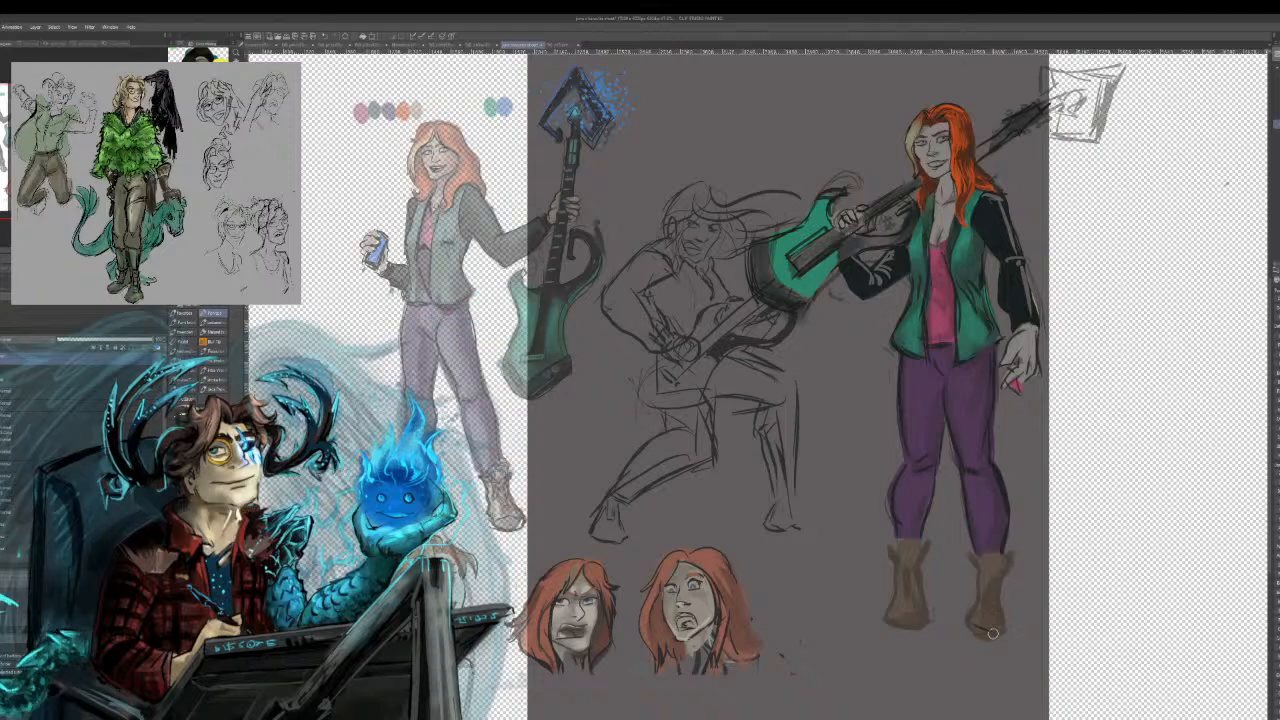
pyautogui.moveTo(986, 632)
pyautogui.mouseDown()
pyautogui.moveTo(1002, 586)
pyautogui.moveTo(1023, 619)
pyautogui.moveTo(1012, 596)
pyautogui.moveTo(1017, 623)
pyautogui.moveTo(973, 622)
pyautogui.moveTo(988, 582)
pyautogui.mouseUp()
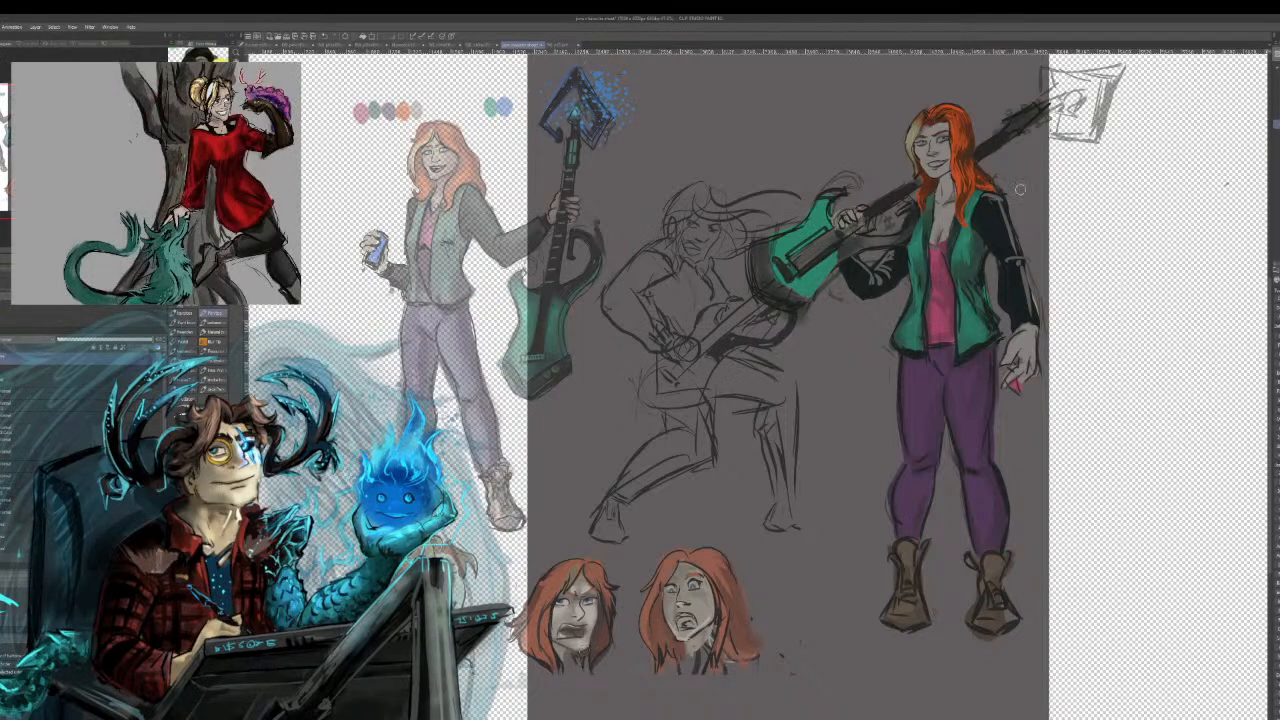
# Ink the shouldered guitar's open square headstock with a heavy black frame, and lighten the redhead's black sleeves with grey folds.
pyautogui.moveTo(1062, 98)
pyautogui.mouseDown()
pyautogui.moveTo(1054, 142)
pyautogui.moveTo(1113, 72)
pyautogui.moveTo(1048, 70)
pyautogui.moveTo(1030, 88)
pyautogui.moveTo(1058, 82)
pyautogui.moveTo(1038, 68)
pyautogui.moveTo(1032, 88)
pyautogui.moveTo(1110, 67)
pyautogui.mouseUp()
pyautogui.hotkey('ctrl', 'z')
pyautogui.hotkey('ctrl', 'z')
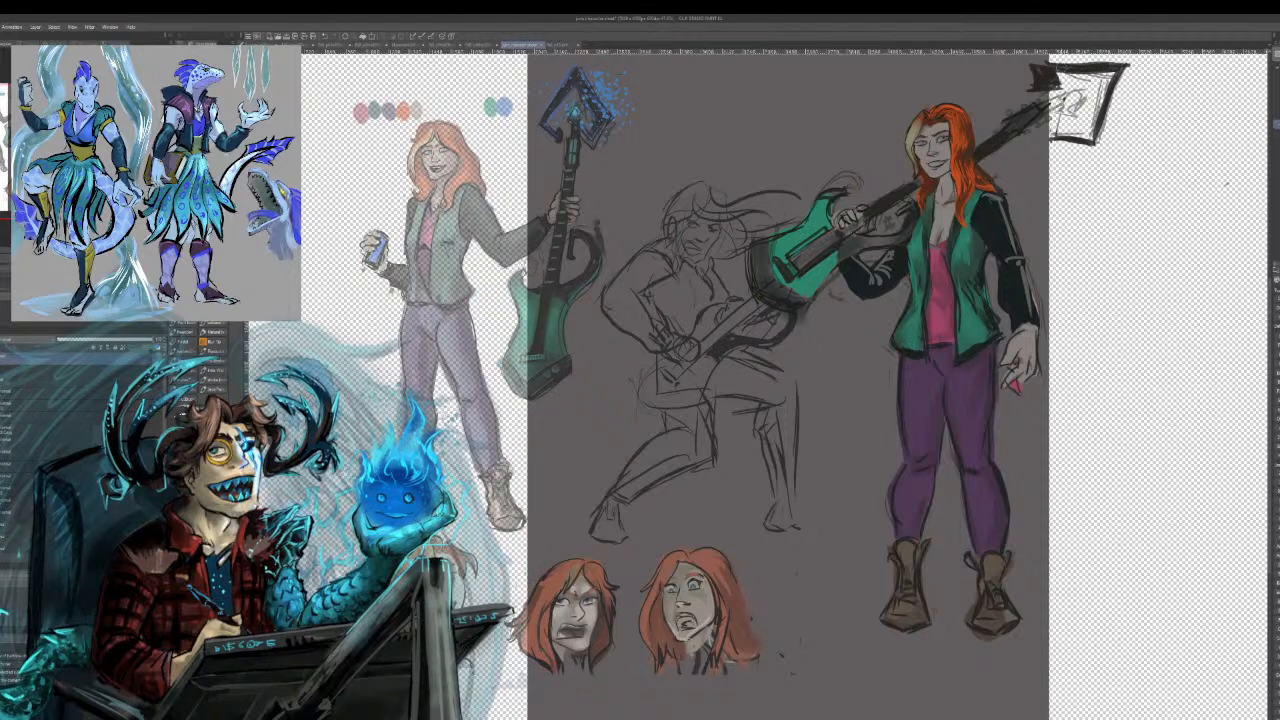
pyautogui.moveTo(1058, 71)
pyautogui.mouseDown()
pyautogui.moveTo(1114, 76)
pyautogui.moveTo(1092, 133)
pyautogui.mouseUp()
pyautogui.moveTo(1102, 80)
pyautogui.mouseDown()
pyautogui.moveTo(1090, 138)
pyautogui.moveTo(1048, 145)
pyautogui.mouseUp()
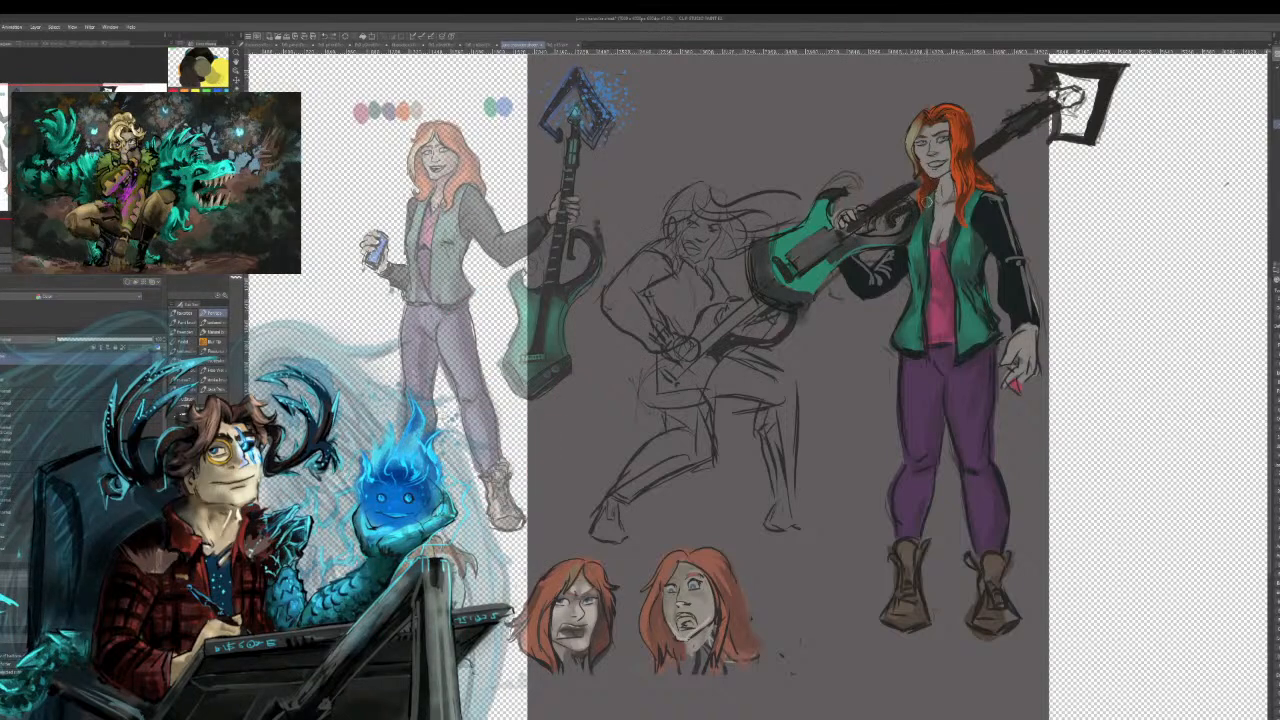
pyautogui.moveTo(908, 208); pyautogui.dragTo(897, 219)
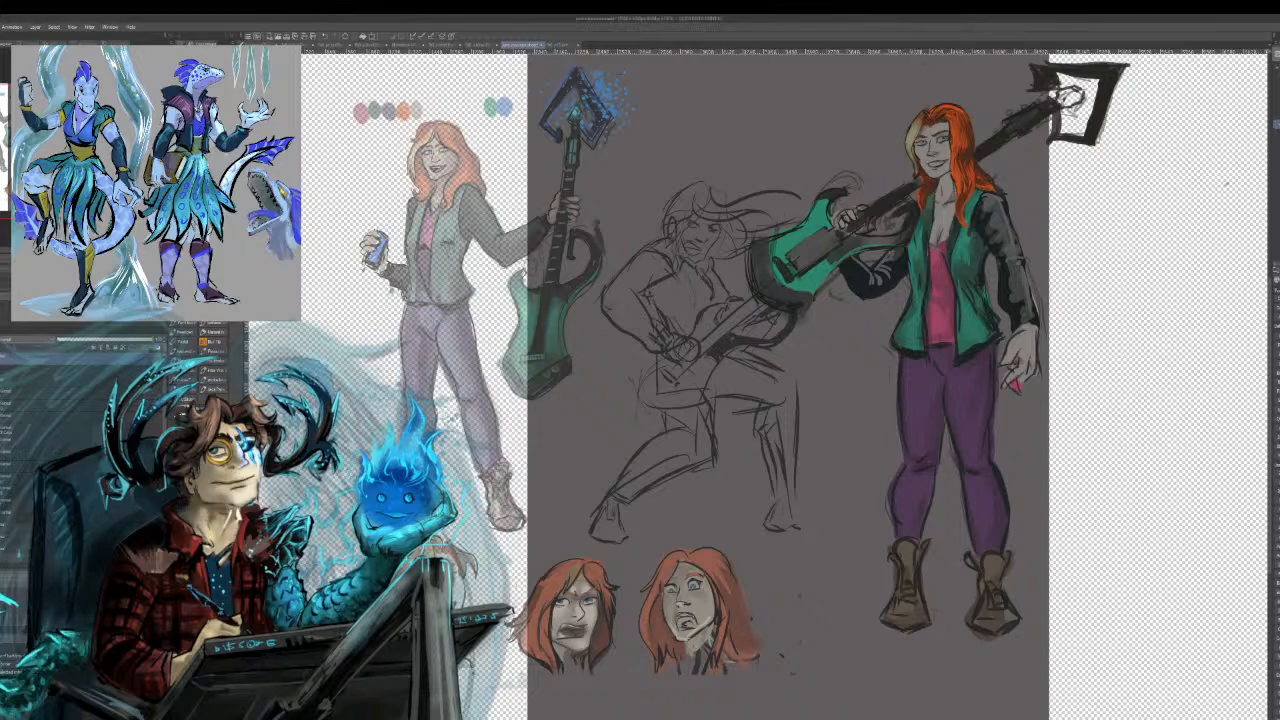
# Touch up the shading on the upper thigh of the standing redhead's purple trousers.
pyautogui.moveTo(958, 425); pyautogui.dragTo(966, 466)
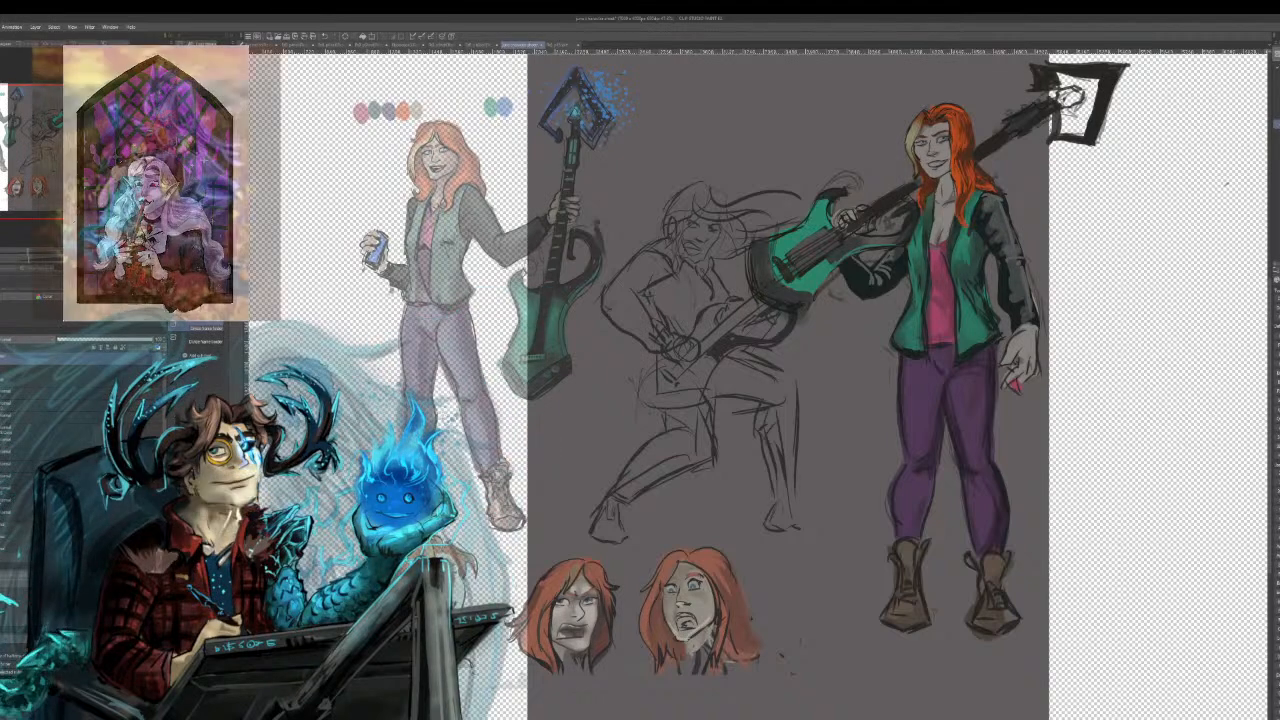
pyautogui.press('u')
pyautogui.press('u')
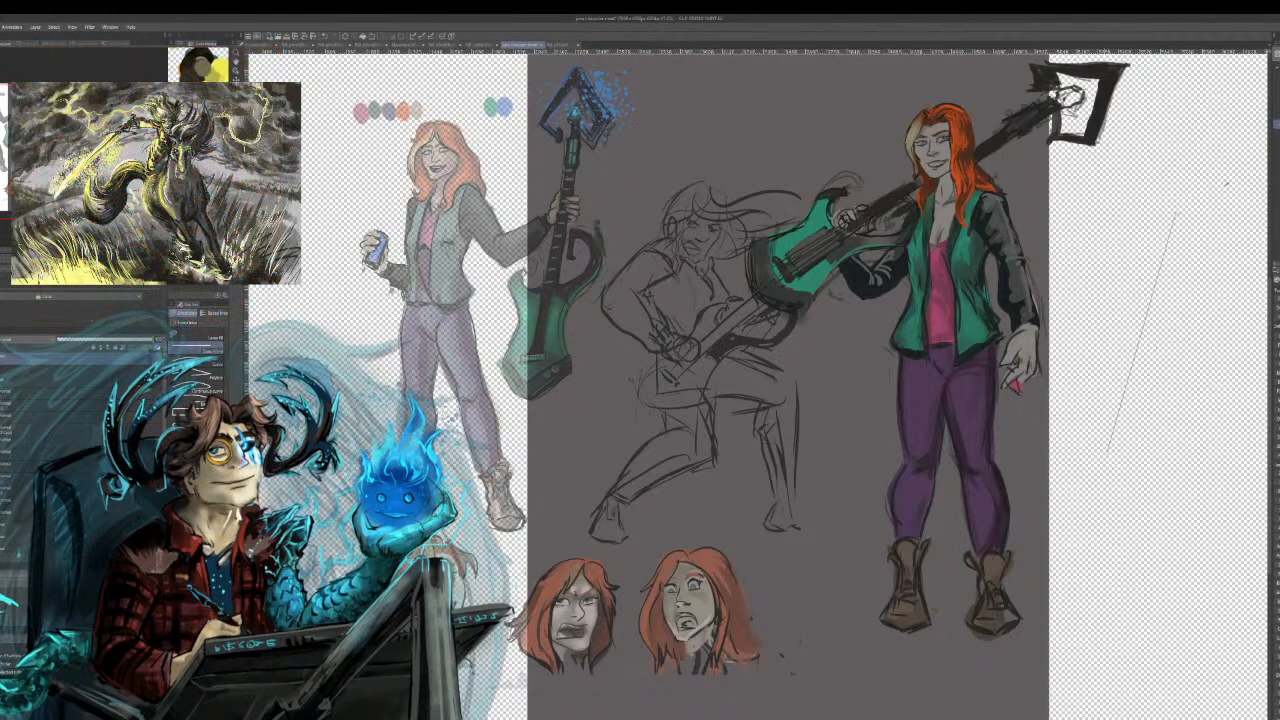
pyautogui.moveTo(1112, 456); pyautogui.dragTo(1180, 213)
pyautogui.hotkey('ctrl', 'z')
pyautogui.hotkey('ctrl', 'z')
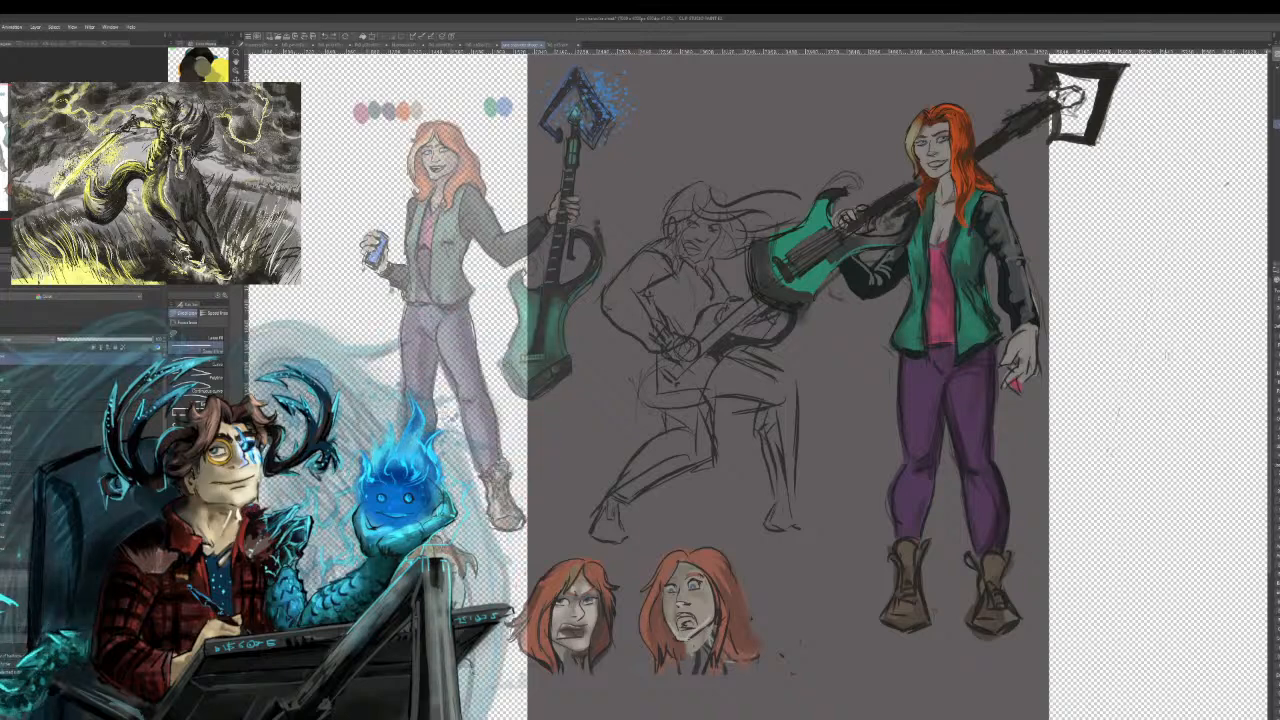
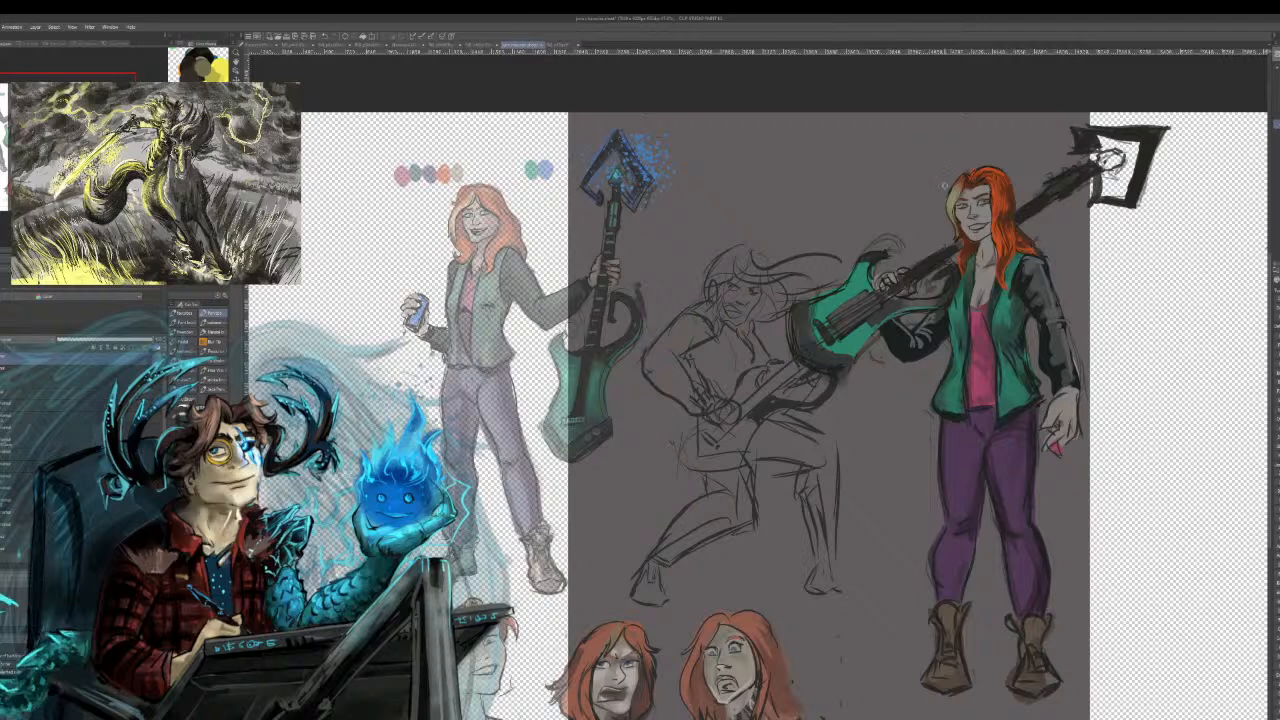
# Reshape the standing redhead's orange hair, narrowing the pale front streak and adding wavier locks beside her face and shoulder.
pyautogui.moveTo(952, 182); pyautogui.dragTo(946, 205)
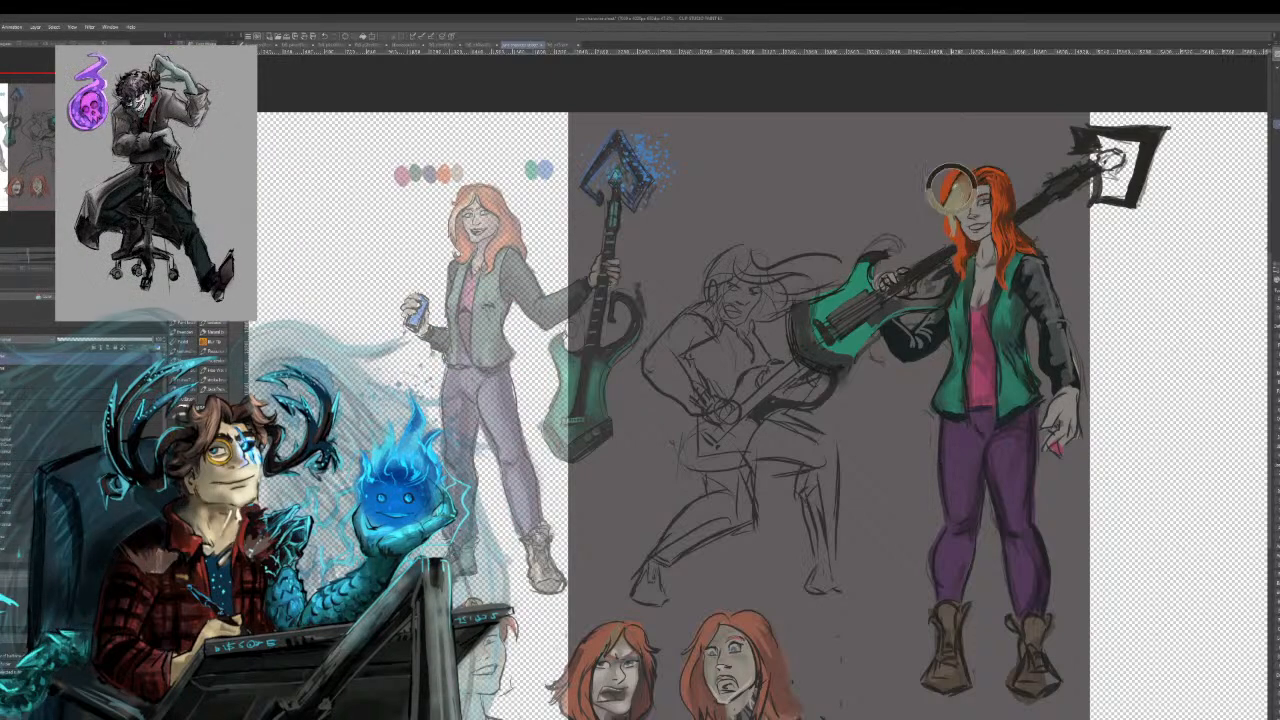
pyautogui.moveTo(950, 189); pyautogui.dragTo(960, 182)
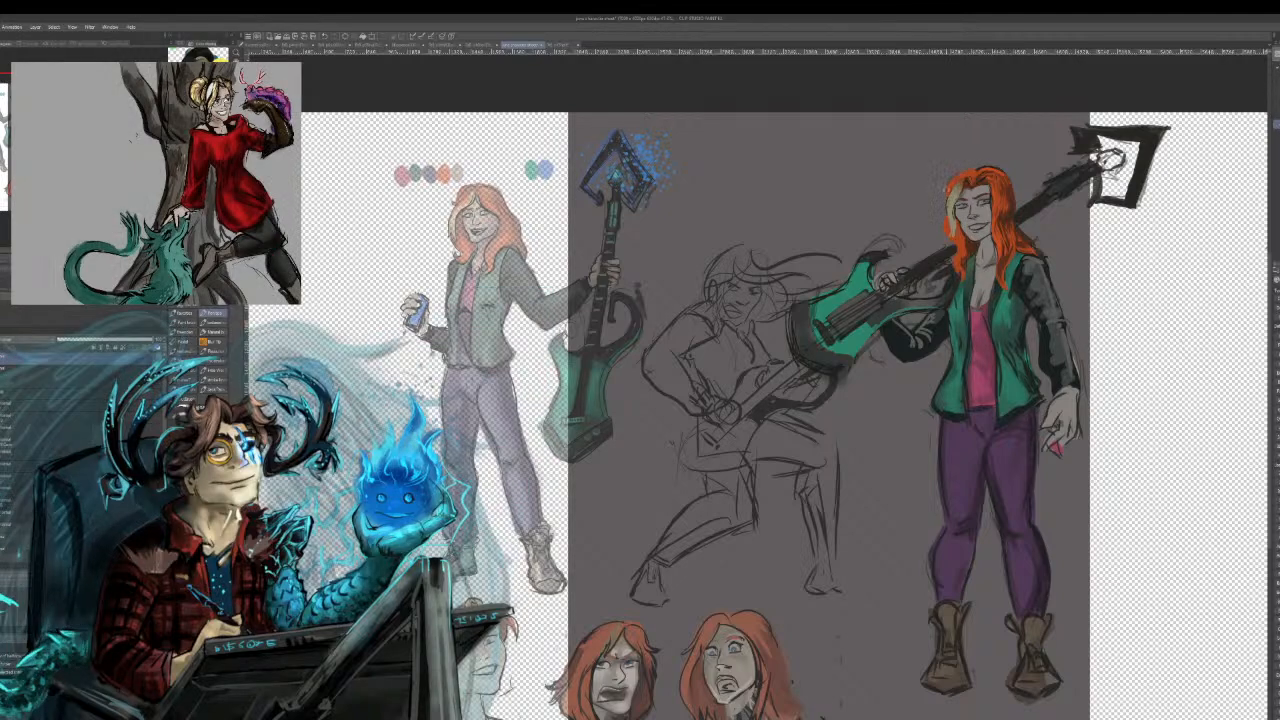
pyautogui.moveTo(948, 186)
pyautogui.mouseDown()
pyautogui.moveTo(968, 173)
pyautogui.moveTo(946, 197)
pyautogui.moveTo(943, 230)
pyautogui.moveTo(962, 245)
pyautogui.mouseUp()
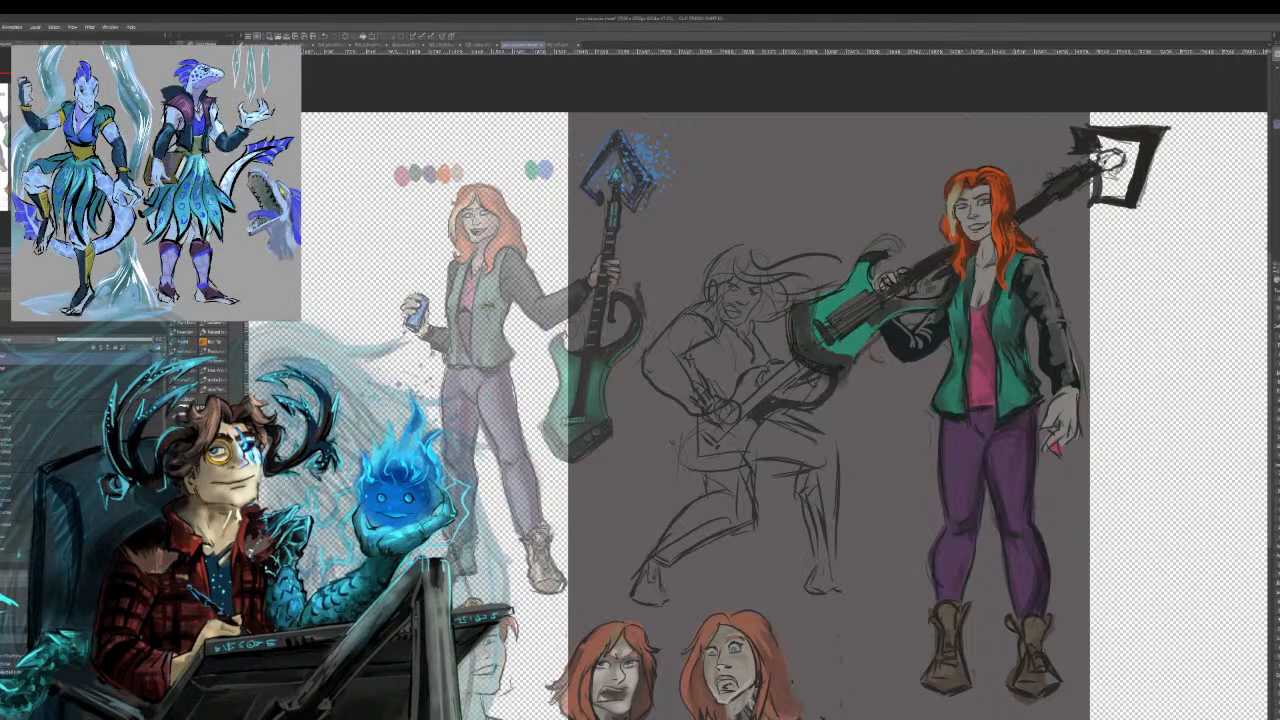
pyautogui.moveTo(1017, 217)
pyautogui.mouseDown()
pyautogui.moveTo(1021, 233)
pyautogui.moveTo(1009, 188)
pyautogui.mouseUp()
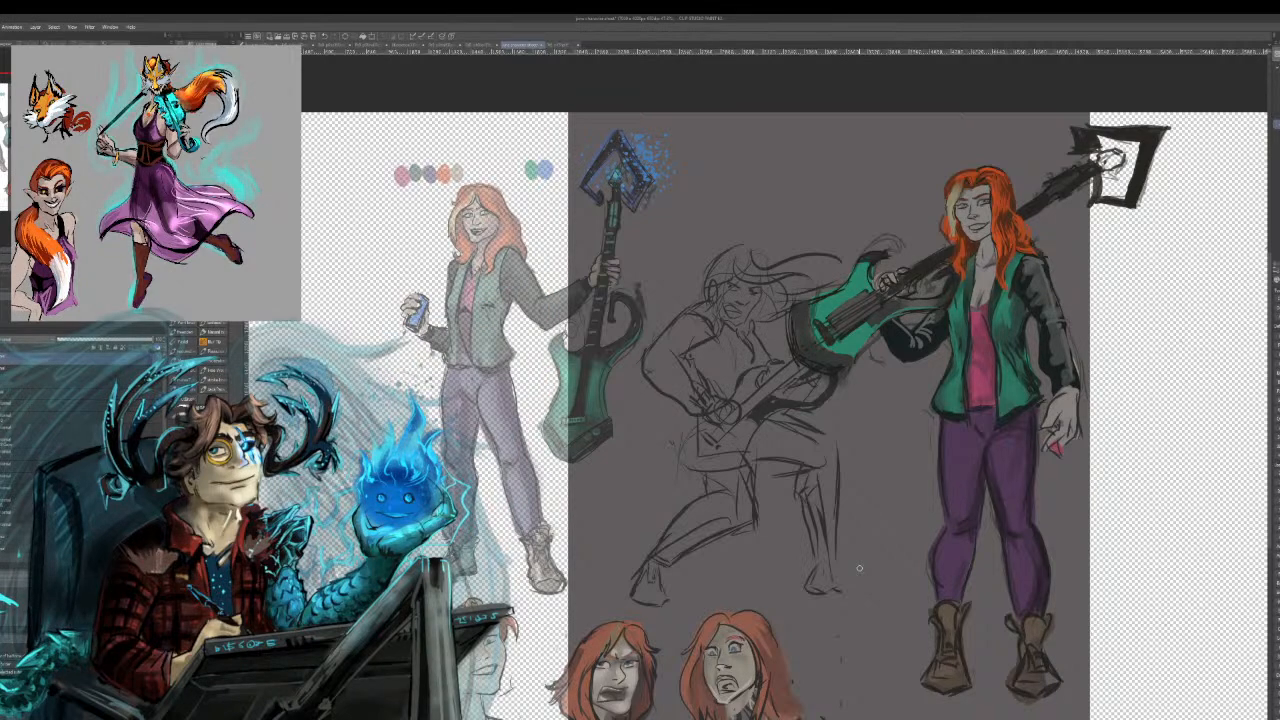
# Paint a blue orb inside the shouldered guitar's square headstock and touch up the guitar's lower body edge.
pyautogui.keyDown('alt'); pyautogui.click(460, 215); pyautogui.keyUp('alt')
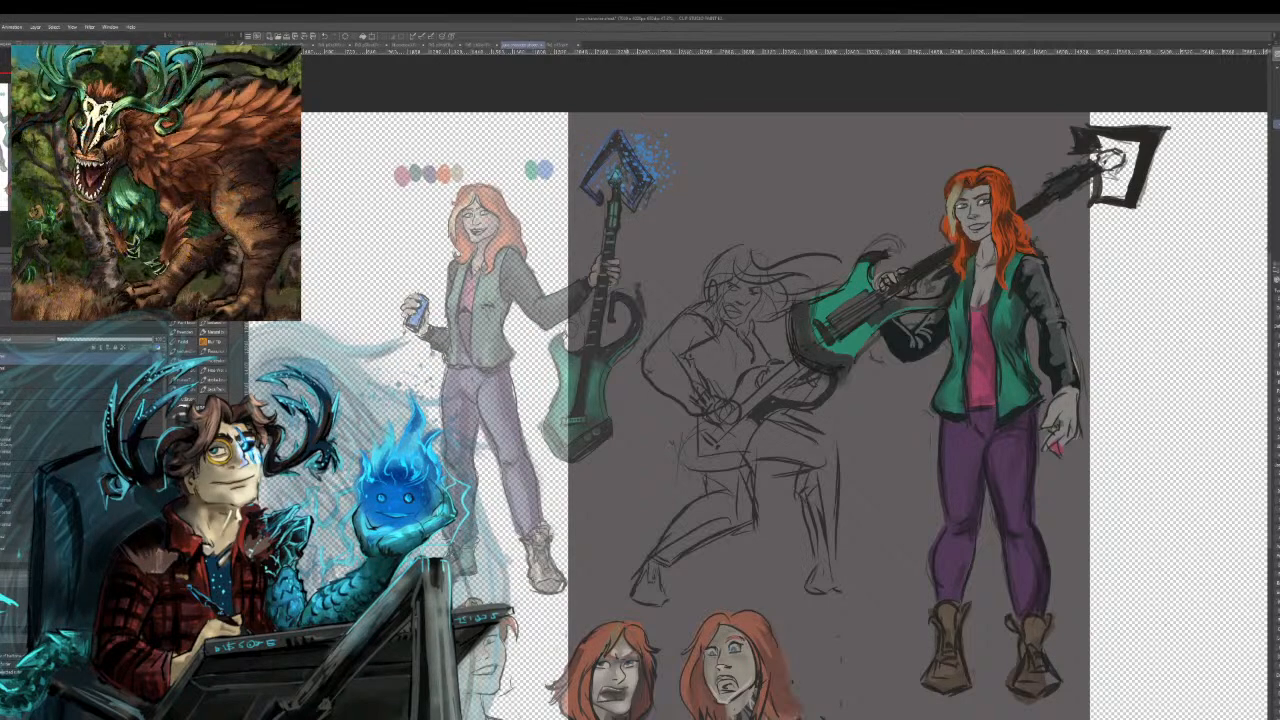
pyautogui.moveTo(1108, 158); pyautogui.dragTo(1104, 158)
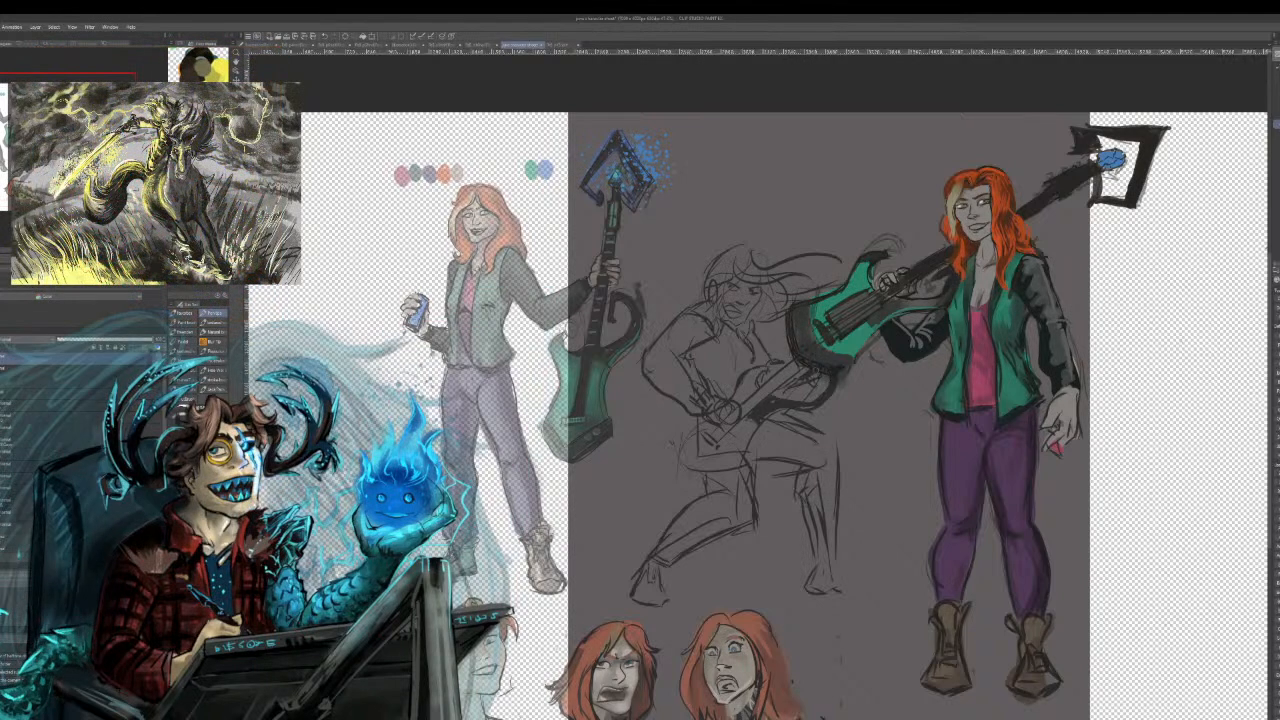
pyautogui.moveTo(853, 366)
pyautogui.mouseDown()
pyautogui.moveTo(895, 313)
pyautogui.moveTo(936, 304)
pyautogui.mouseUp()
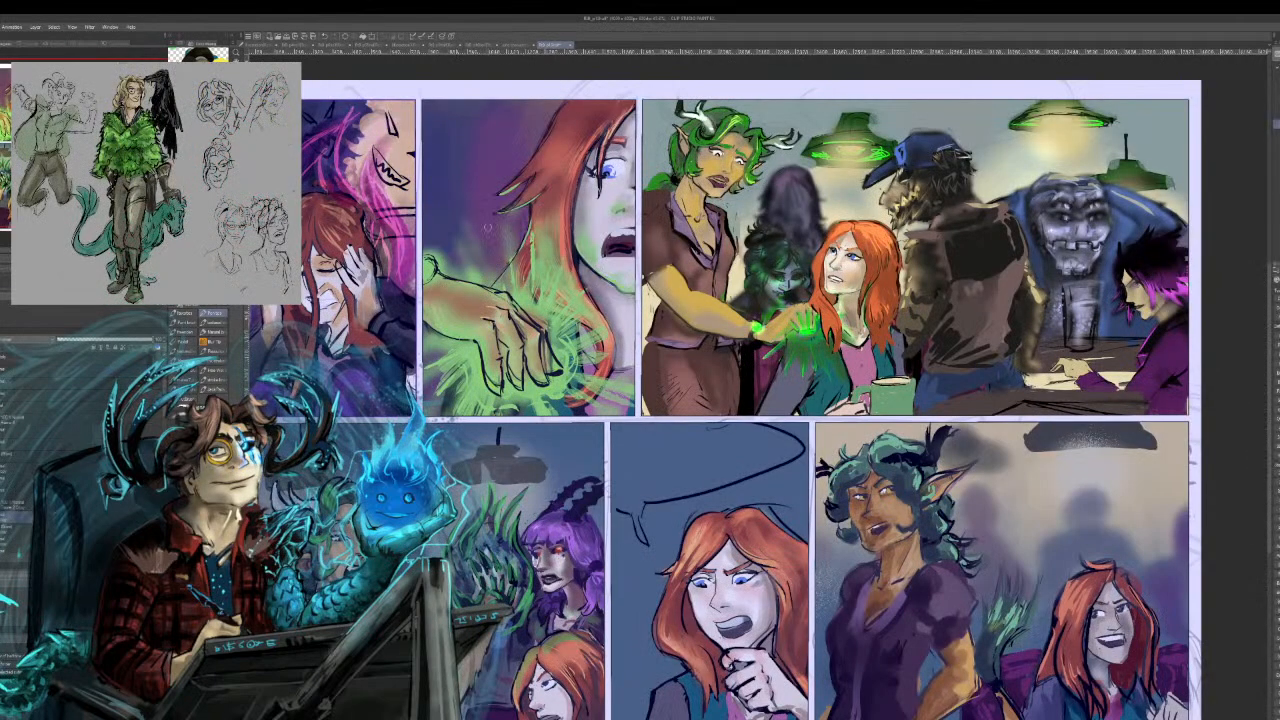
# Switch to the sketched guitarist comic page, clear the selection, and add collar and shoulder strokes to the two background listeners.
pyautogui.click(484, 45)
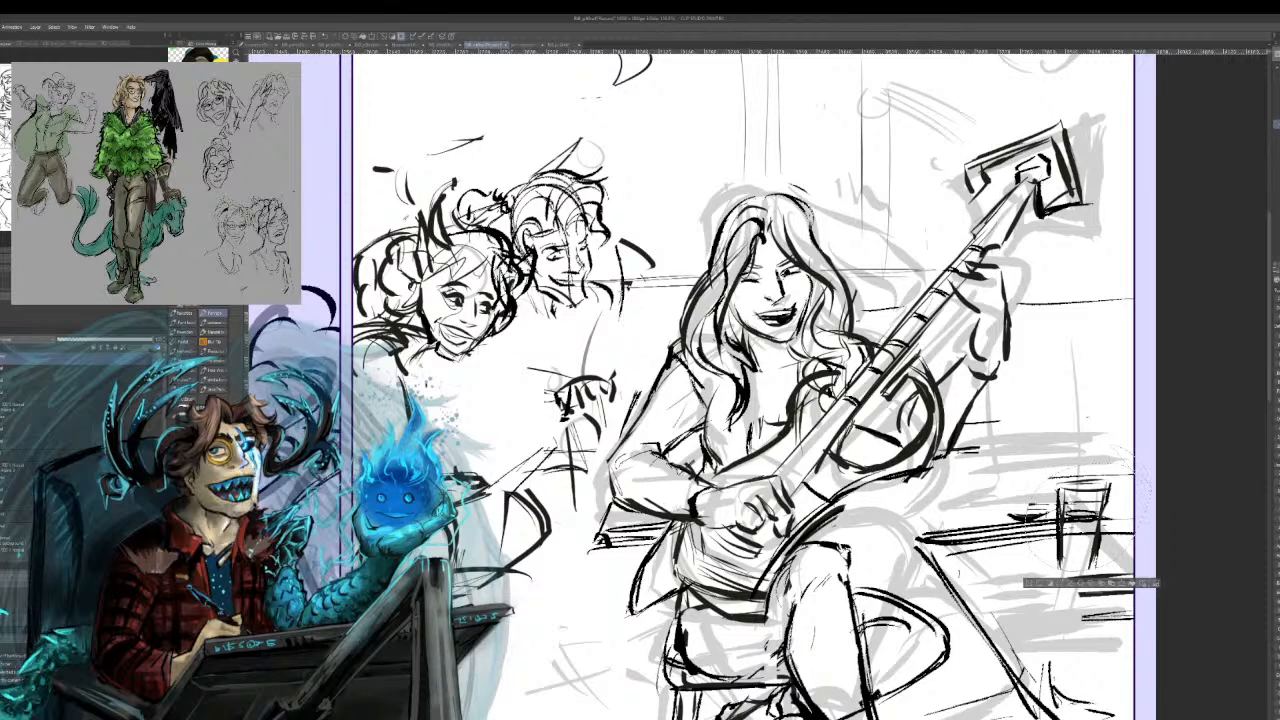
pyautogui.hotkey('ctrl', '-')
pyautogui.hotkey('ctrl', '-')
pyautogui.hotkey('ctrl', '-')
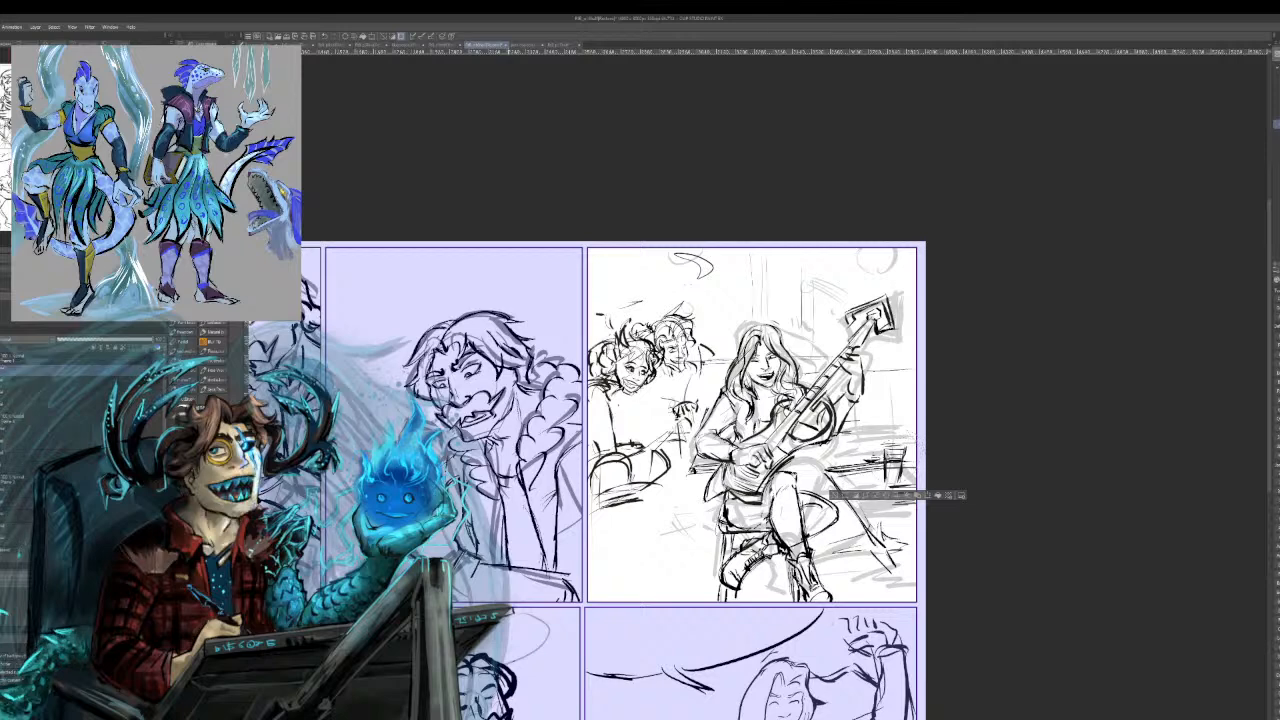
pyautogui.hotkey('ctrl', 'd')
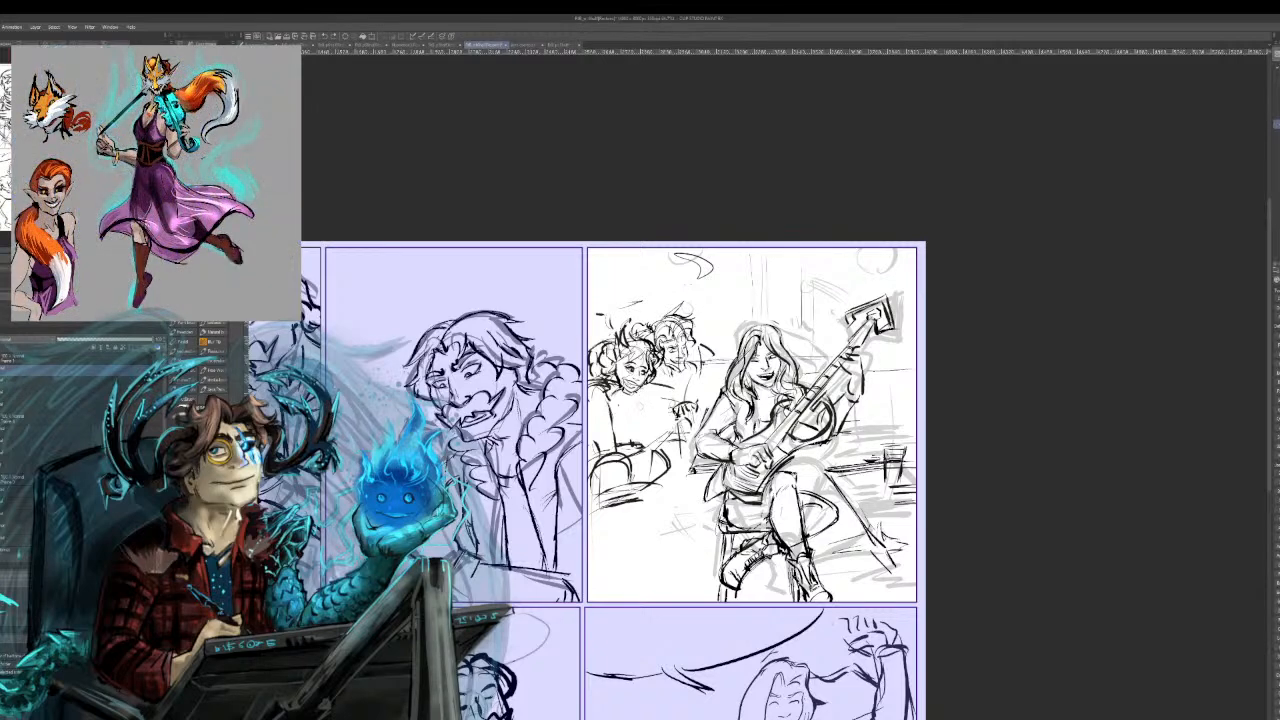
pyautogui.moveTo(644, 387); pyautogui.dragTo(645, 413)
pyautogui.hotkey('ctrl', 'z')
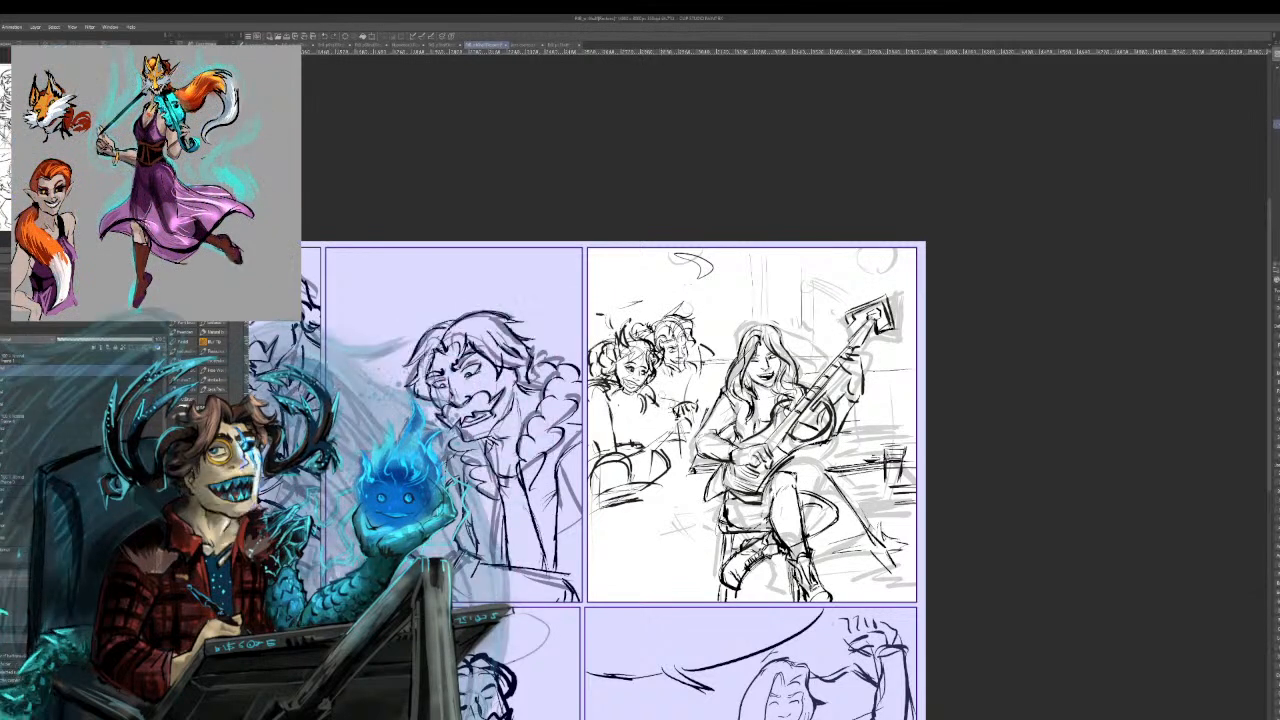
pyautogui.moveTo(660, 378); pyautogui.dragTo(686, 386)
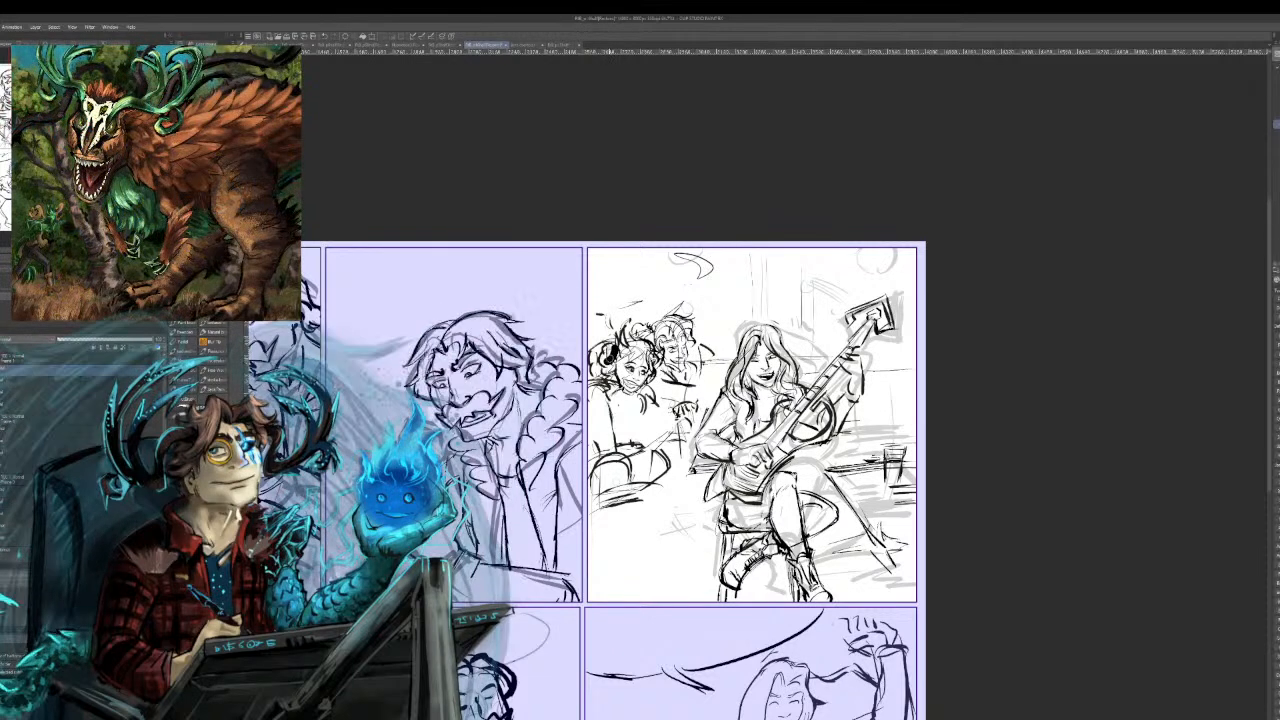
# Rework the curly-haired listener's hair lines and clear the old strokes above the forehead.
pyautogui.moveTo(614, 352); pyautogui.dragTo(606, 370)
pyautogui.moveTo(617, 334); pyautogui.dragTo(612, 362)
pyautogui.hotkey('ctrl', '+')
pyautogui.hotkey('ctrl', '+')
pyautogui.hotkey('ctrl', '+')
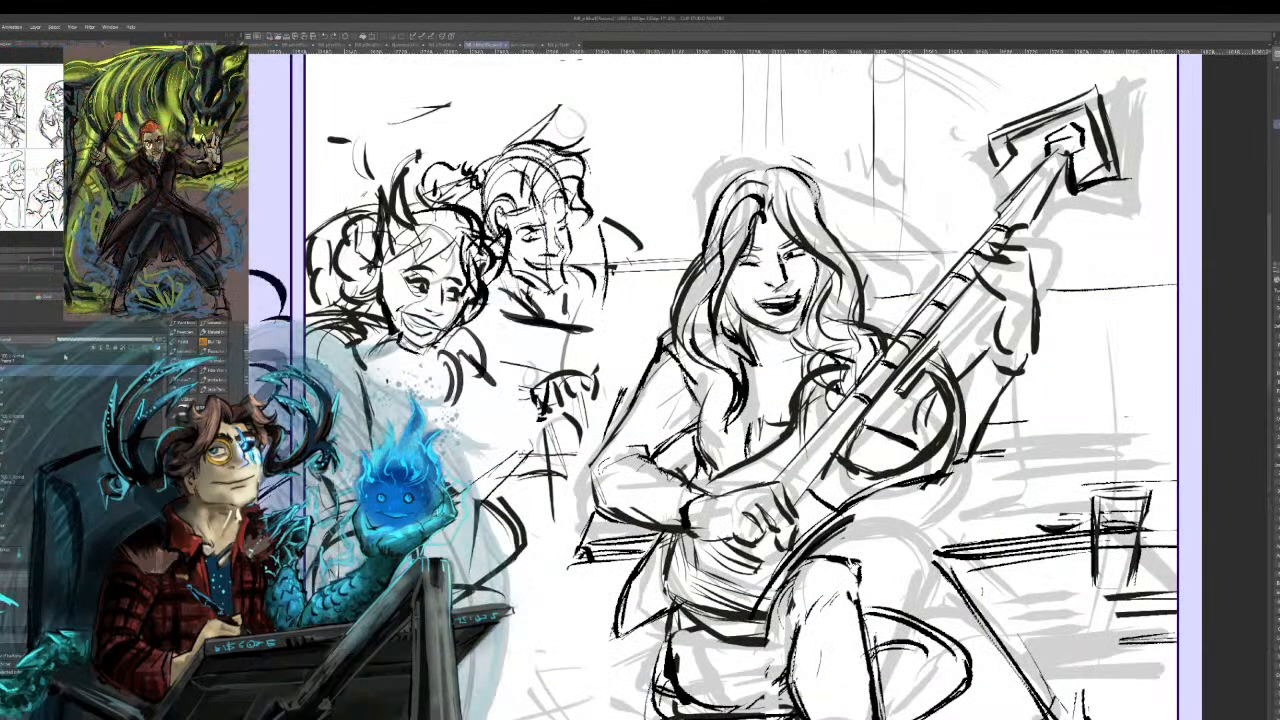
pyautogui.moveTo(372, 170)
pyautogui.mouseDown()
pyautogui.moveTo(395, 190)
pyautogui.moveTo(375, 240)
pyautogui.moveTo(398, 258)
pyautogui.mouseUp()
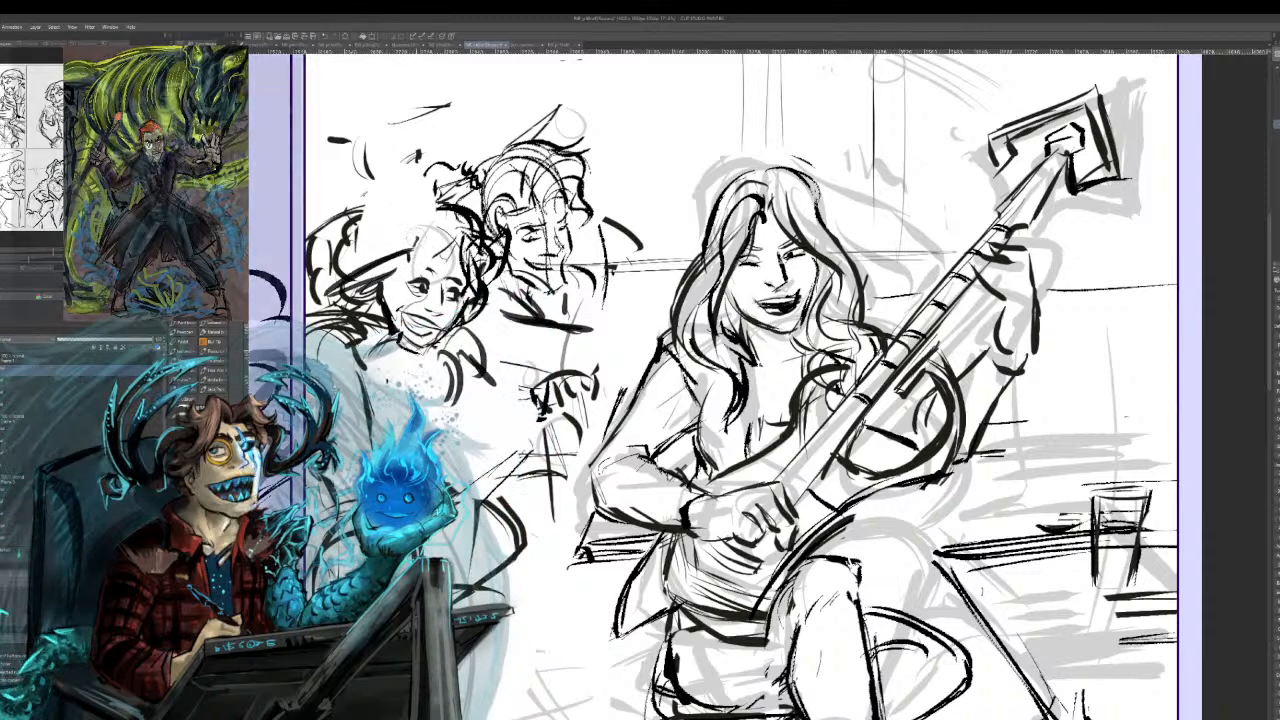
pyautogui.hotkey('ctrl', 'z')
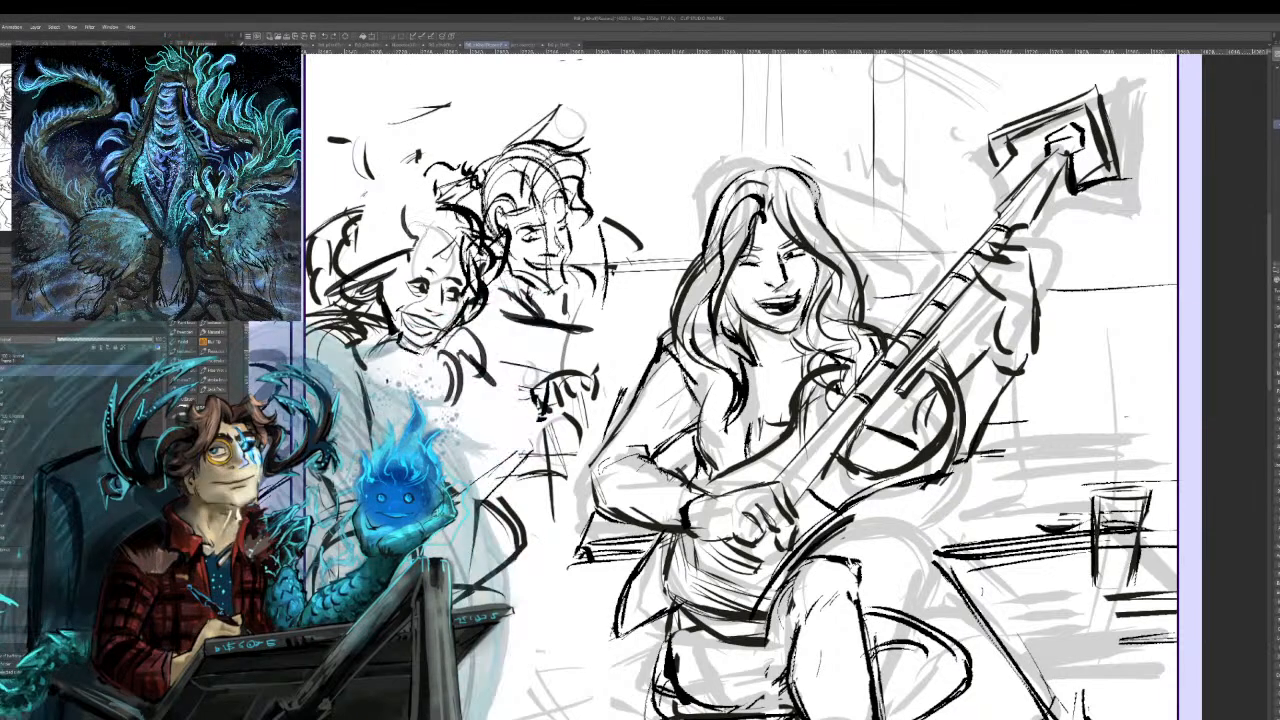
pyautogui.moveTo(400, 180)
pyautogui.mouseDown()
pyautogui.moveTo(420, 242)
pyautogui.moveTo(404, 214)
pyautogui.moveTo(430, 243)
pyautogui.mouseUp()
pyautogui.hotkey('ctrl', 'z')
pyautogui.moveTo(401, 188); pyautogui.dragTo(408, 214)
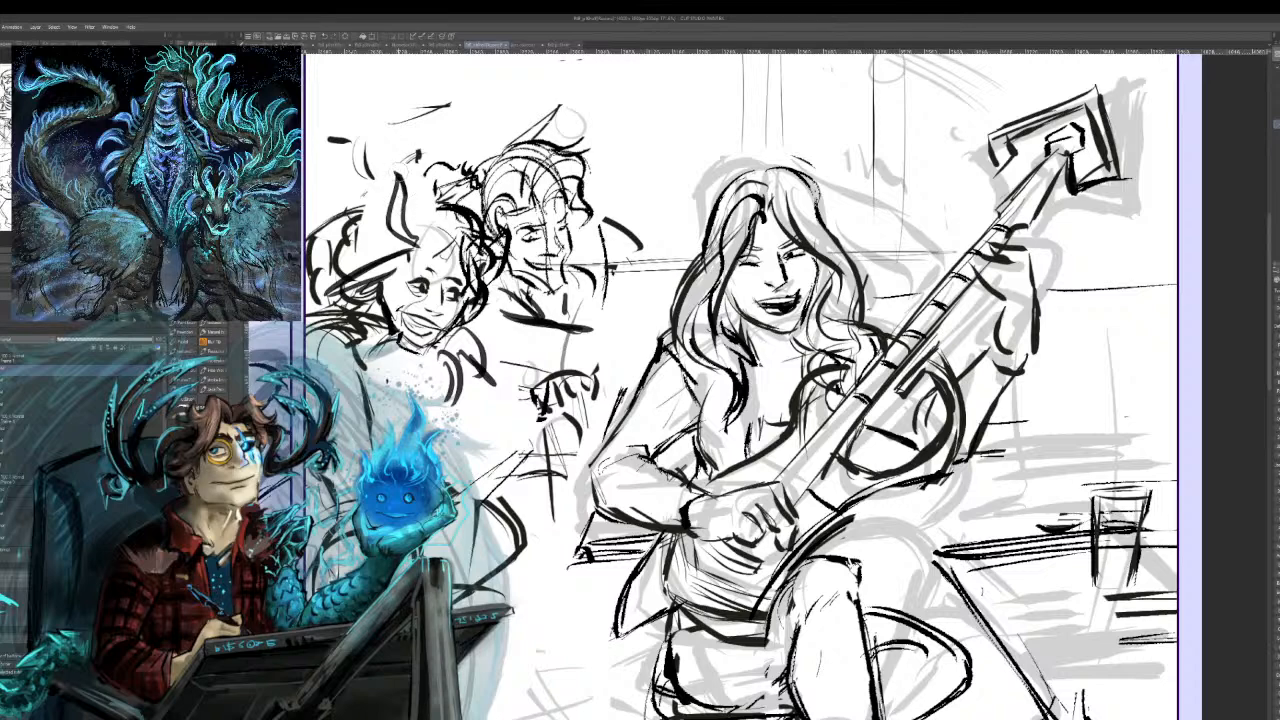
pyautogui.moveTo(326, 295); pyautogui.dragTo(412, 254)
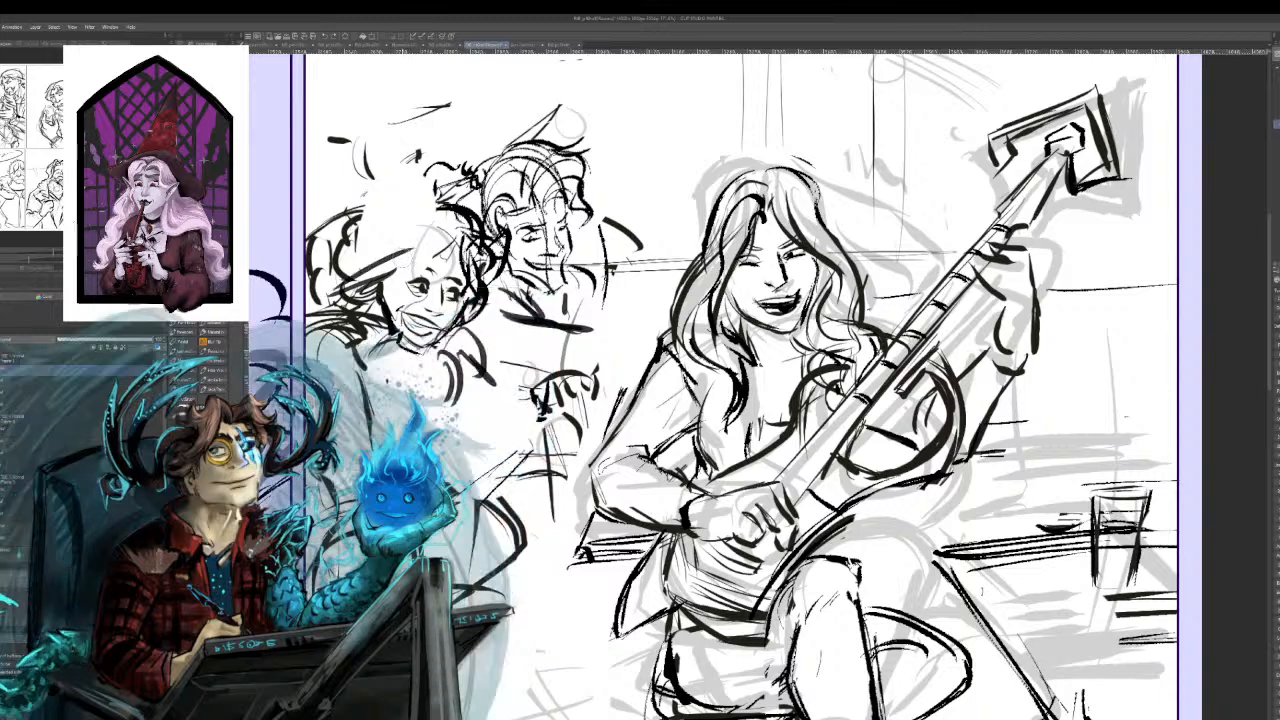
# Sketch a pointed horn and a long ear on the curly-haired listener, and refine the smiling face and nearby hair strands.
pyautogui.moveTo(388, 246)
pyautogui.mouseDown()
pyautogui.moveTo(348, 243)
pyautogui.moveTo(378, 279)
pyautogui.moveTo(406, 247)
pyautogui.moveTo(399, 180)
pyautogui.moveTo(421, 214)
pyautogui.mouseUp()
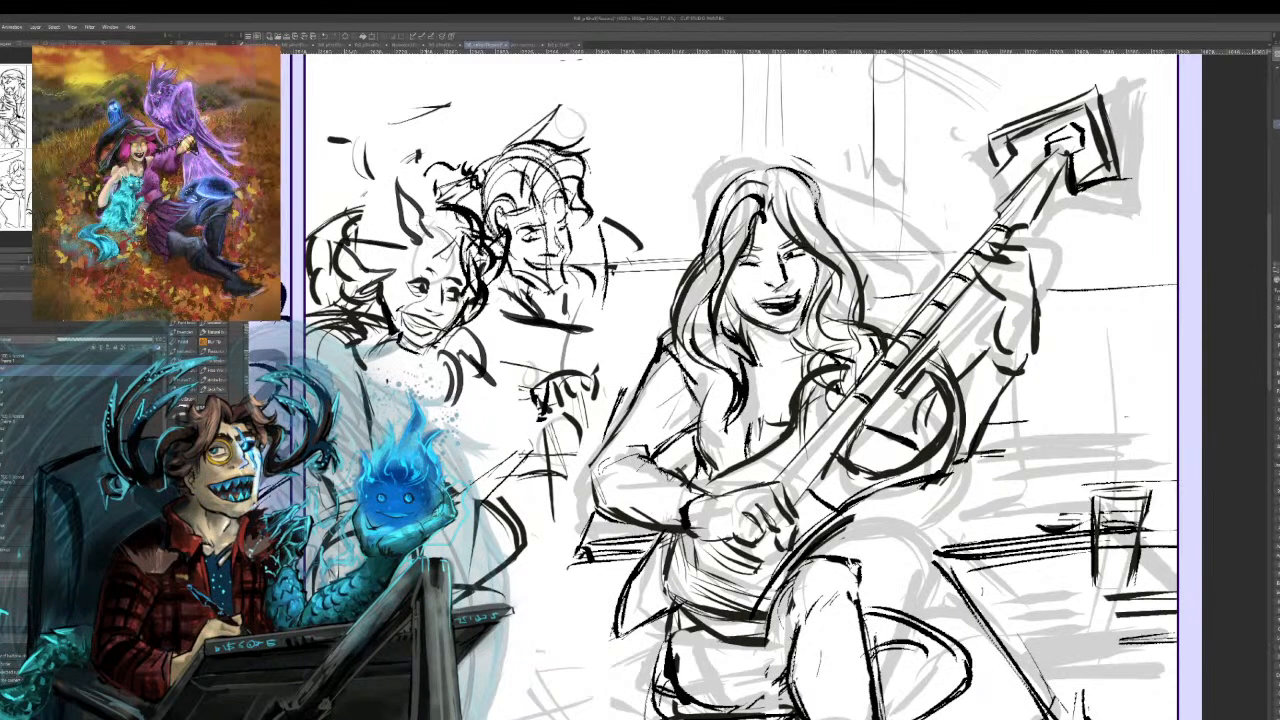
pyautogui.moveTo(469, 262)
pyautogui.mouseDown()
pyautogui.moveTo(509, 260)
pyautogui.moveTo(484, 277)
pyautogui.mouseUp()
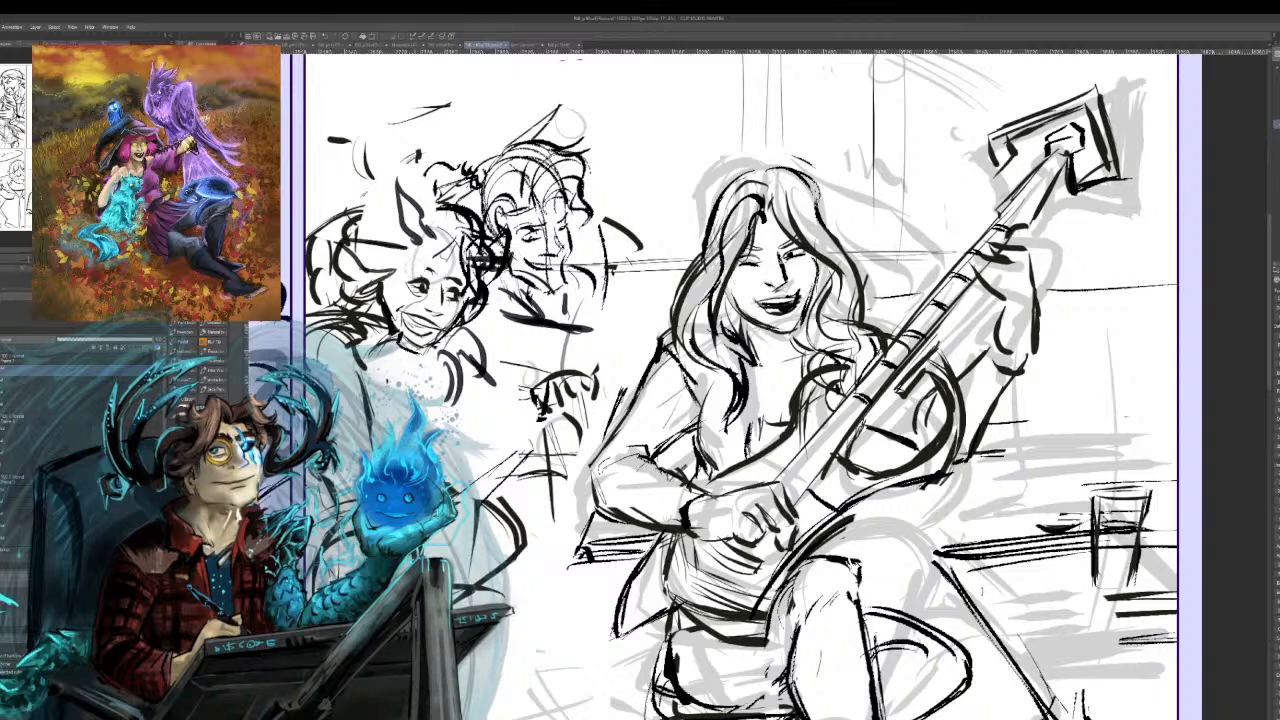
pyautogui.moveTo(426, 245); pyautogui.dragTo(437, 254)
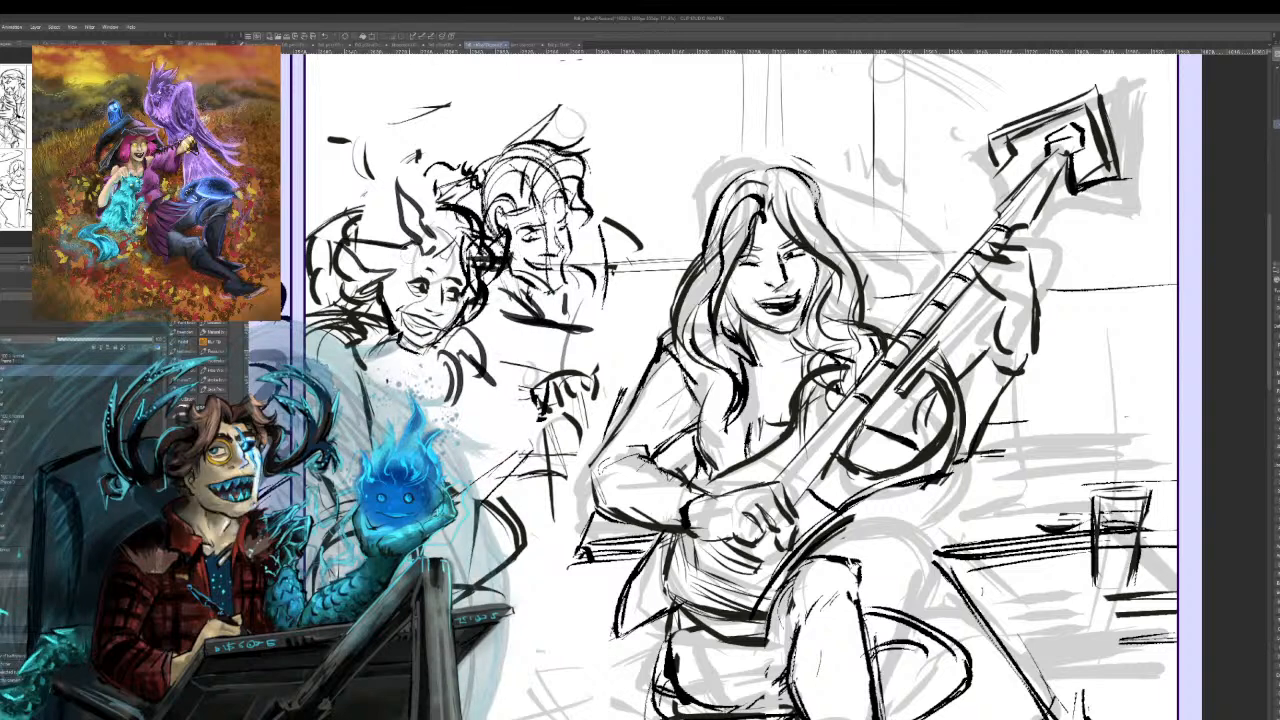
pyautogui.moveTo(340, 240)
pyautogui.mouseDown()
pyautogui.moveTo(390, 264)
pyautogui.moveTo(414, 250)
pyautogui.mouseUp()
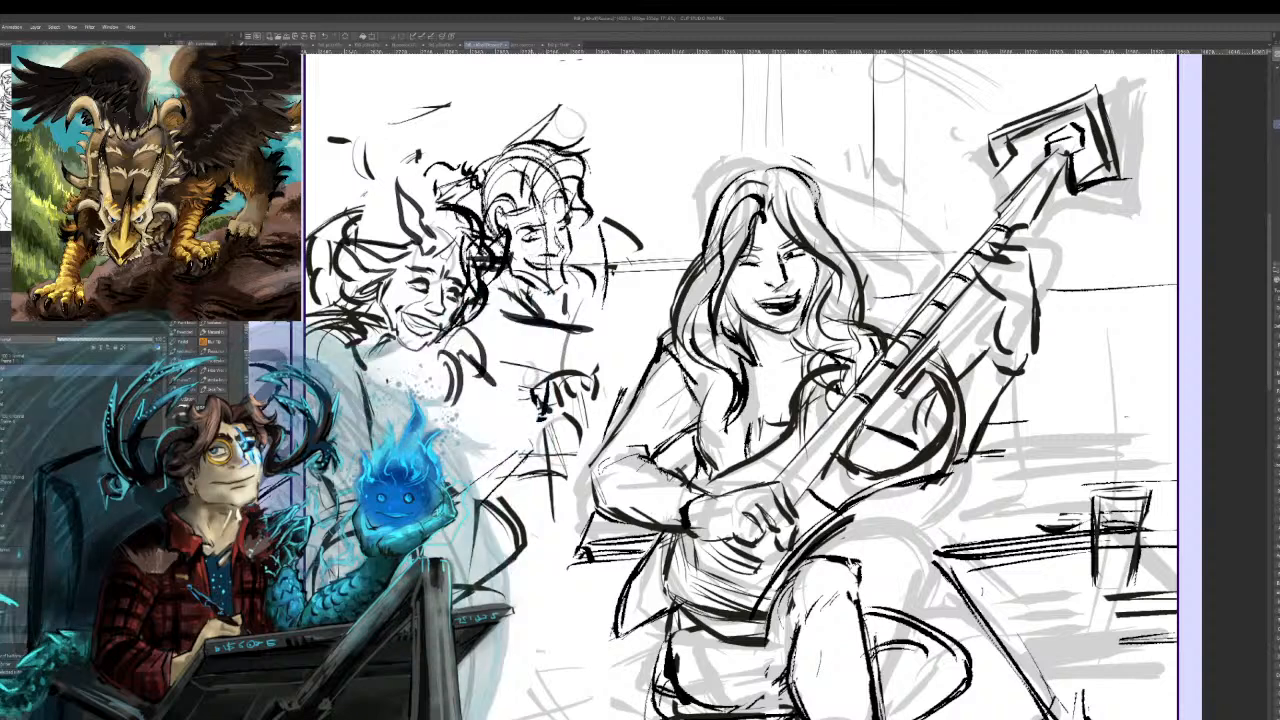
pyautogui.moveTo(532, 217); pyautogui.dragTo(546, 222)
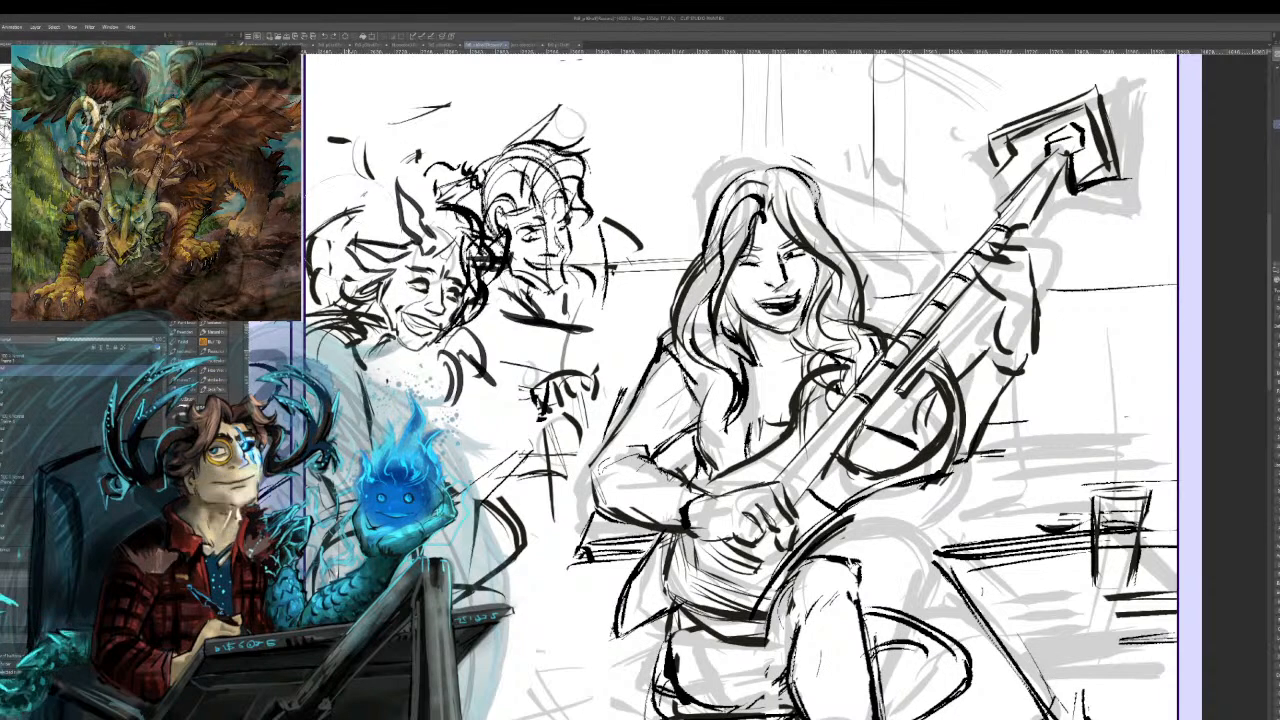
# Erase that listener's horn and long ear, and check the coloured comic page and the redhead's character sheet for reference.
pyautogui.moveTo(402, 190)
pyautogui.mouseDown()
pyautogui.moveTo(424, 238)
pyautogui.moveTo(390, 198)
pyautogui.mouseUp()
pyautogui.moveTo(450, 232); pyautogui.dragTo(386, 262)
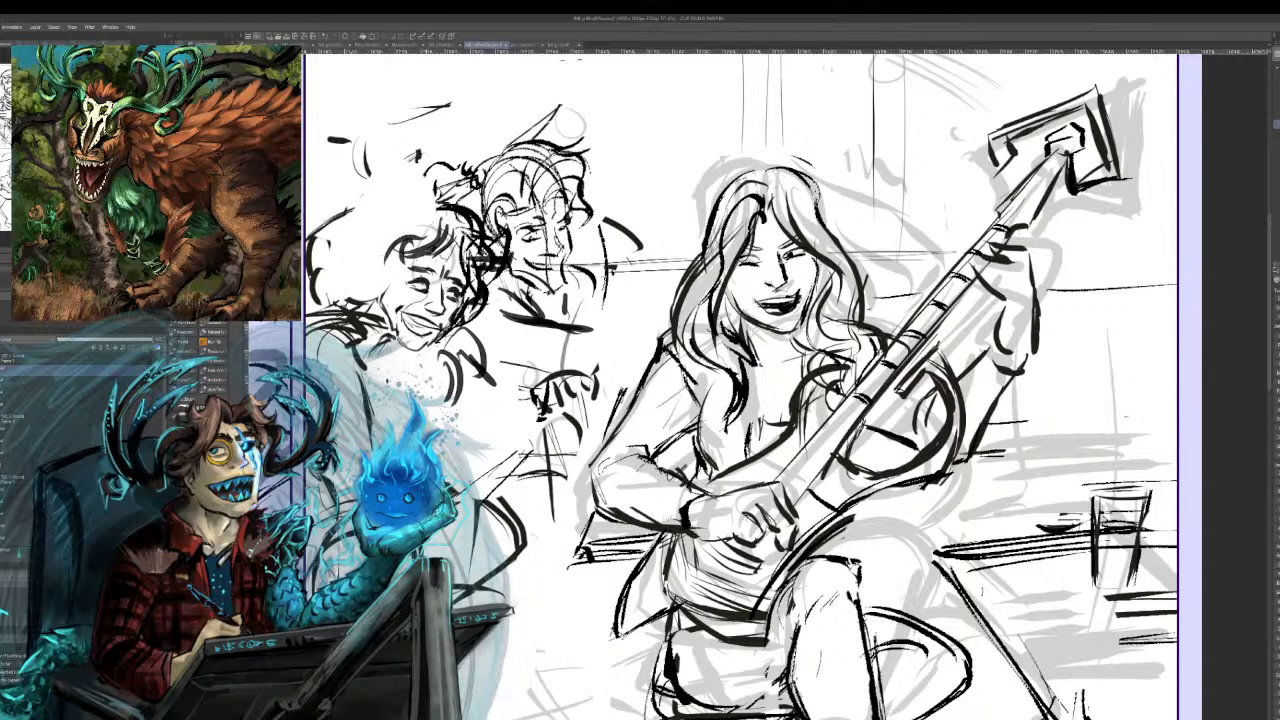
pyautogui.click(557, 45)
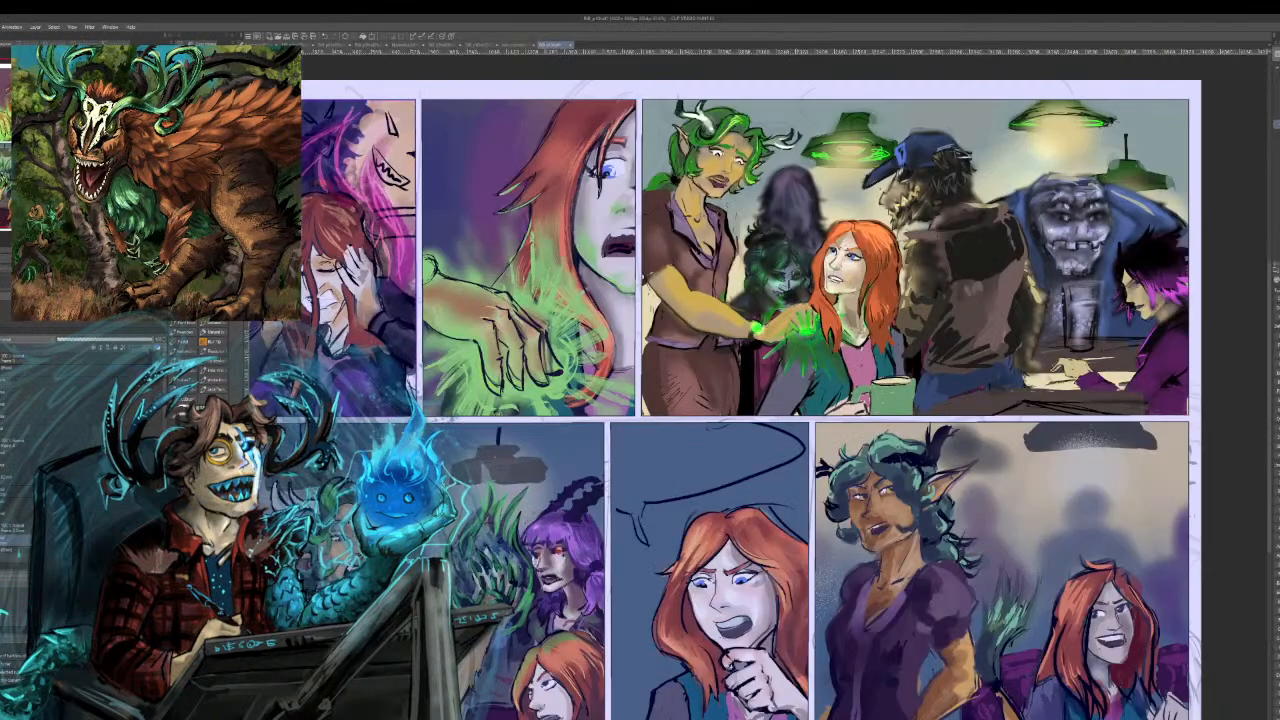
pyautogui.click(516, 45)
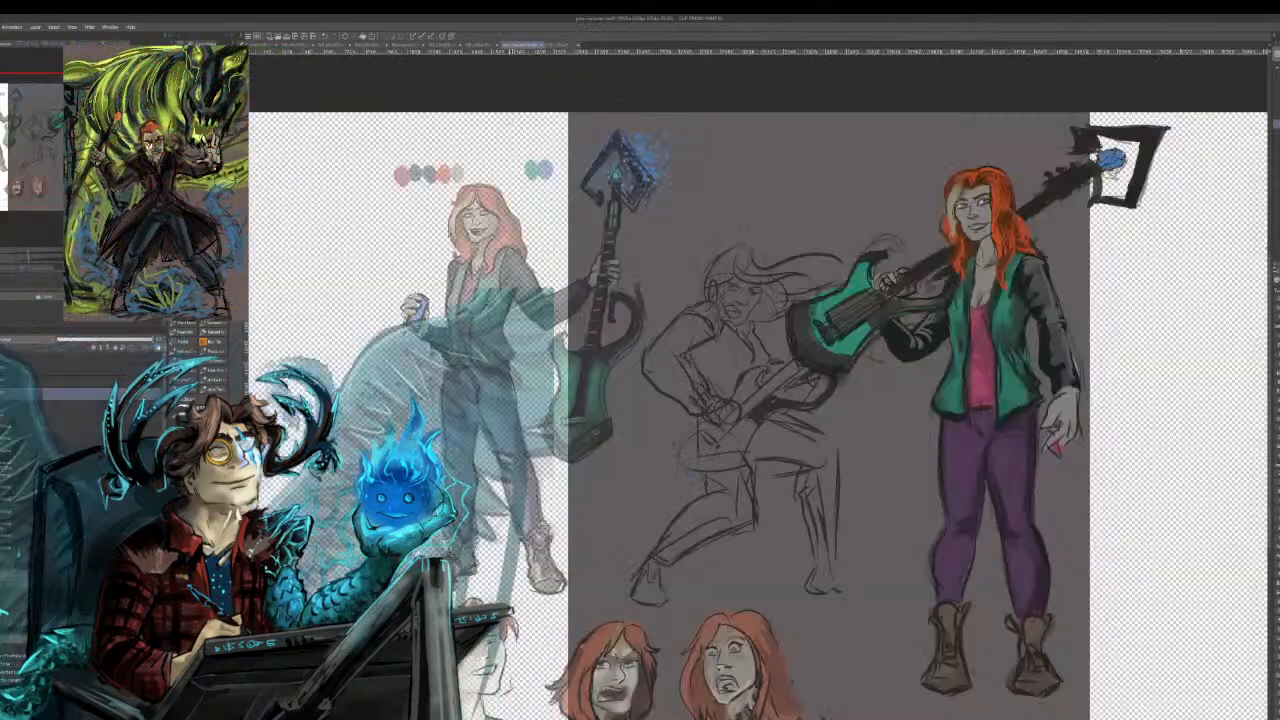
pyautogui.click(485, 45)
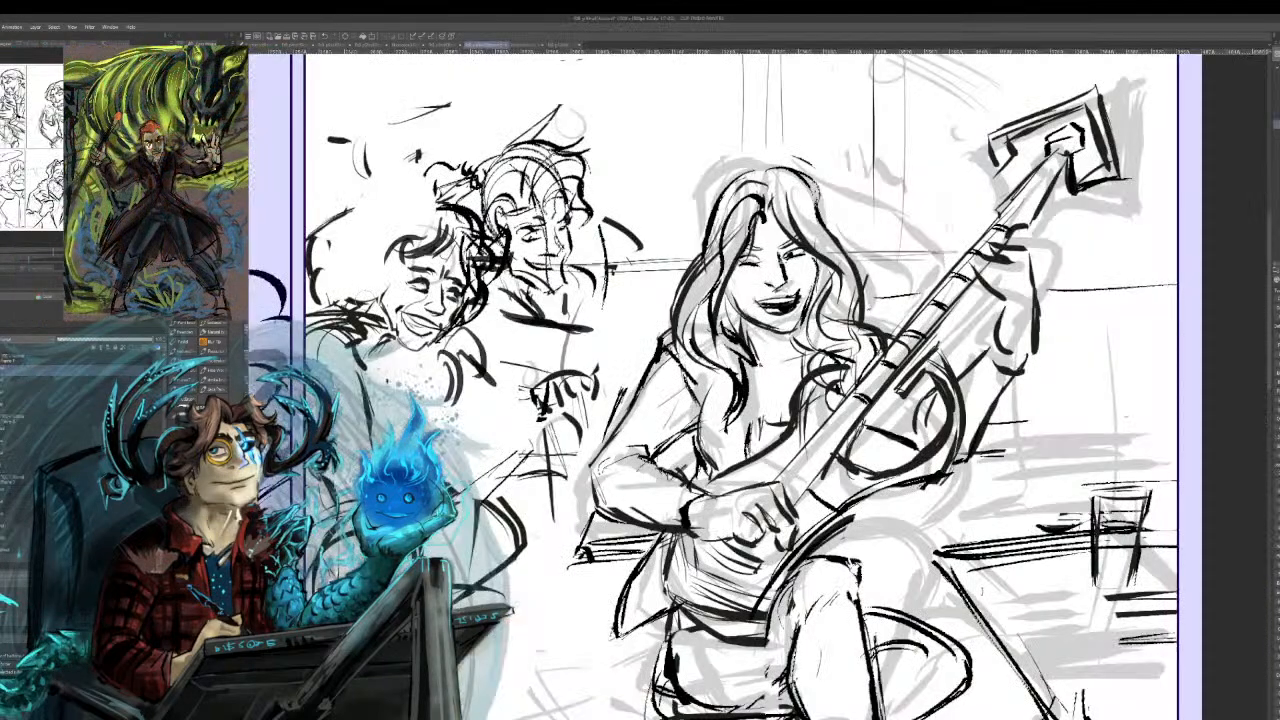
# Draw voluminous curly hair around the smiling listener's head and a small pointed ear beside the cheek.
pyautogui.moveTo(356, 254)
pyautogui.mouseDown()
pyautogui.moveTo(444, 204)
pyautogui.moveTo(348, 254)
pyautogui.moveTo(396, 198)
pyautogui.mouseUp()
pyautogui.moveTo(358, 210)
pyautogui.mouseDown()
pyautogui.moveTo(402, 182)
pyautogui.moveTo(434, 186)
pyautogui.mouseUp()
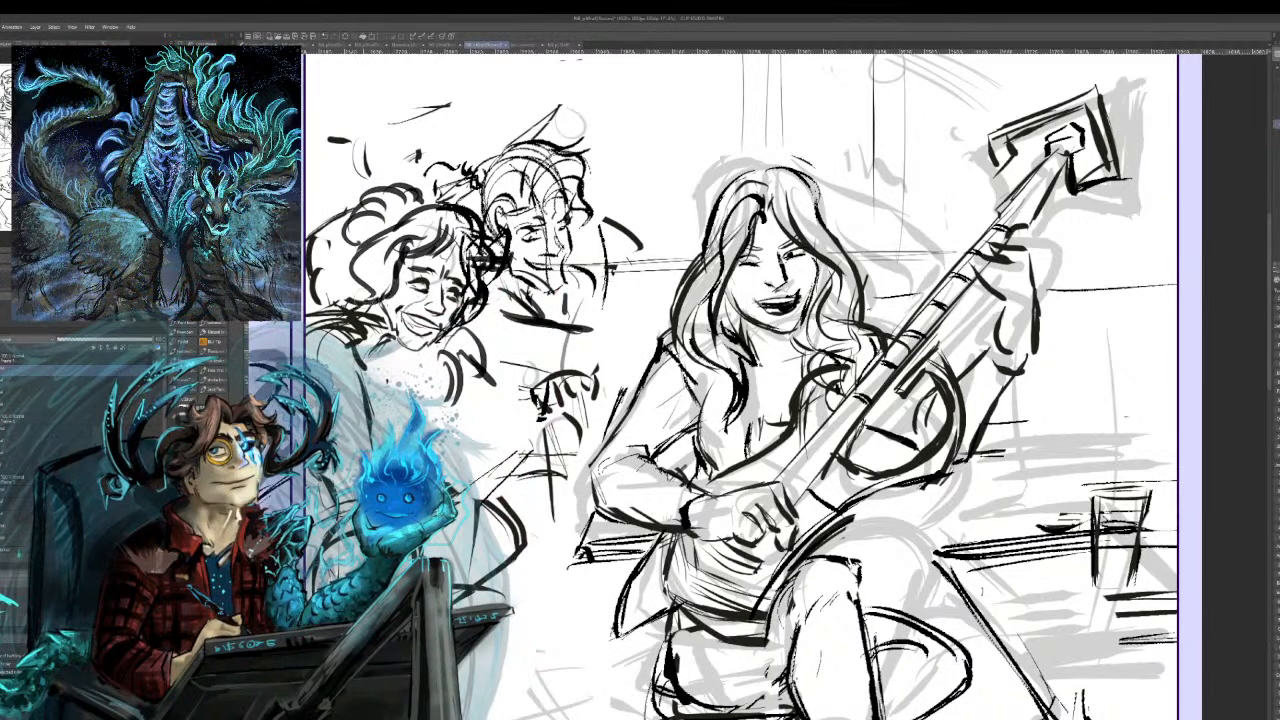
pyautogui.moveTo(385, 296)
pyautogui.mouseDown()
pyautogui.moveTo(390, 264)
pyautogui.moveTo(380, 285)
pyautogui.mouseUp()
pyautogui.moveTo(377, 274); pyautogui.dragTo(363, 284)
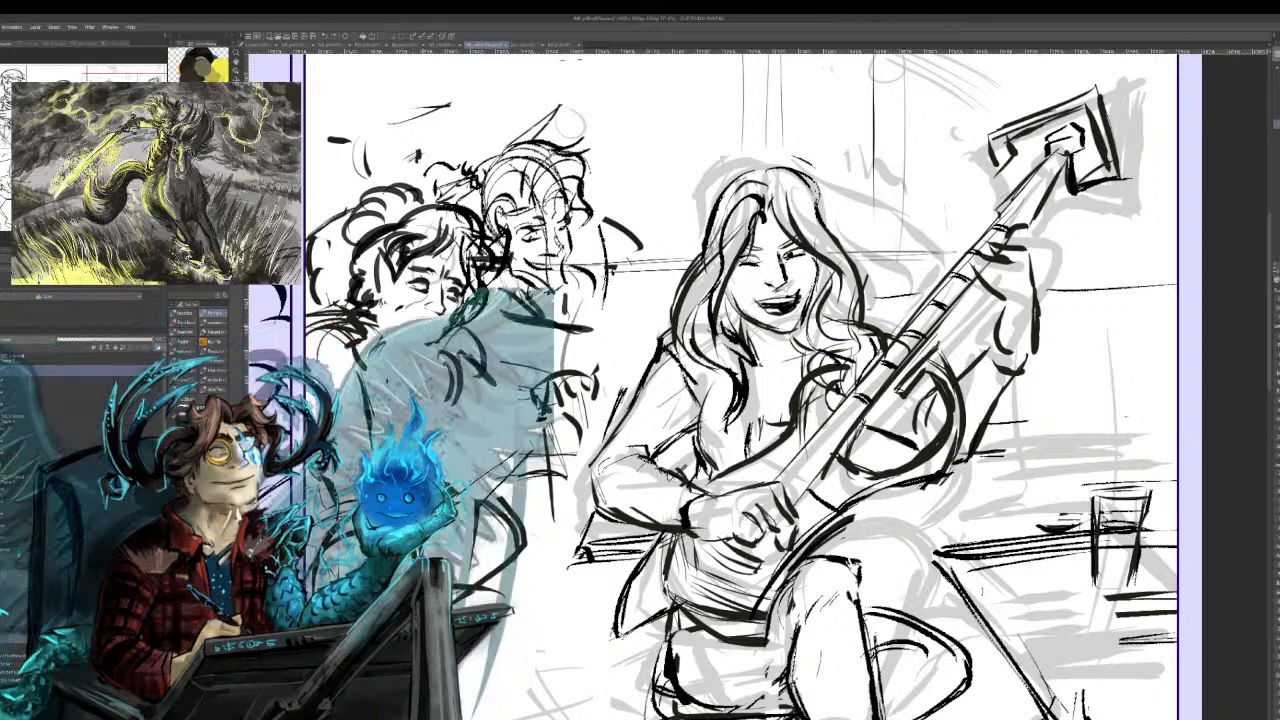
# Redraw the smiling listener's chin and jawline below the mouth.
pyautogui.moveTo(408, 312); pyautogui.dragTo(433, 324)
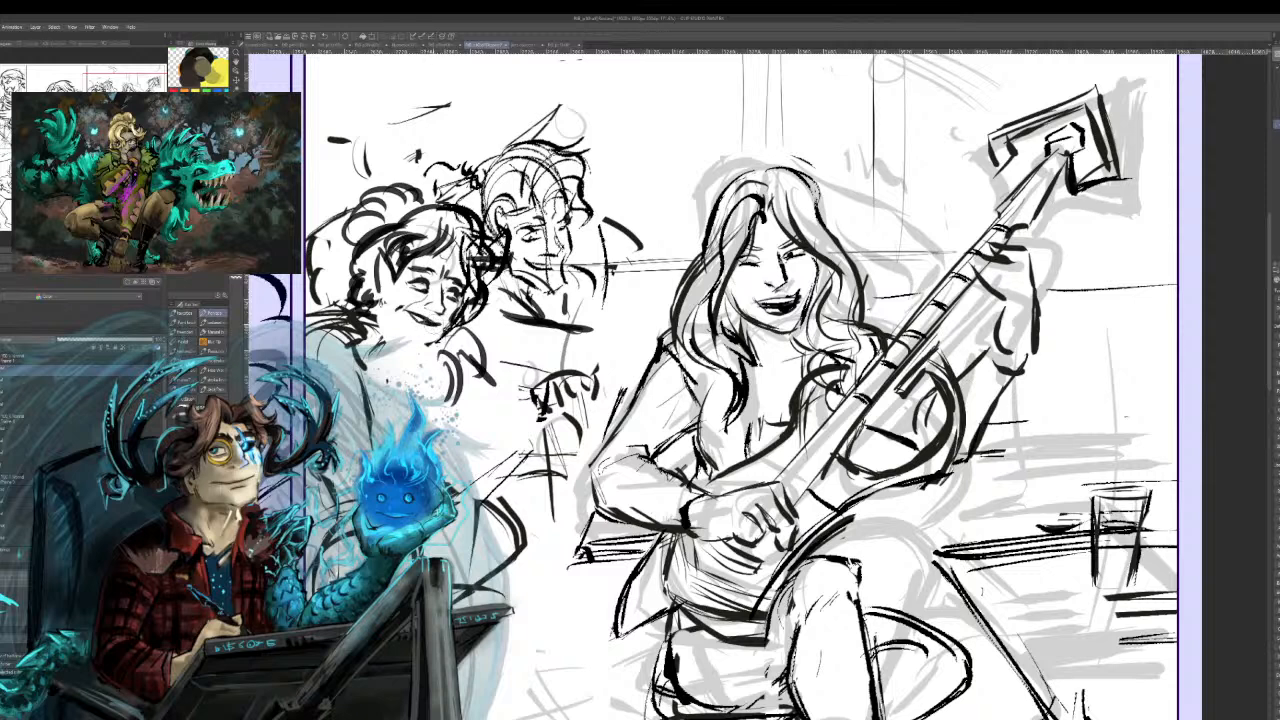
pyautogui.hotkey('ctrl', 'z')
pyautogui.moveTo(405, 315); pyautogui.dragTo(443, 325)
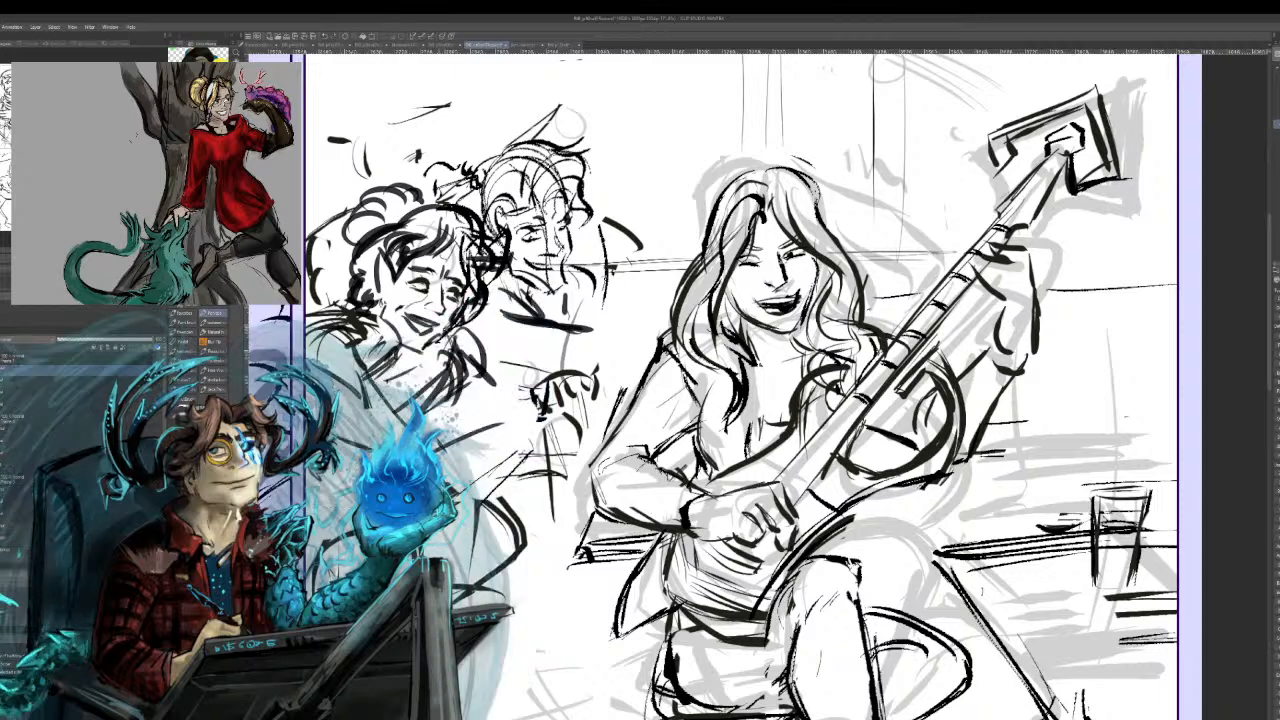
# Sketch the smiling listener's open collar, outstretched sleeve and raised hand reaching toward the guitarist.
pyautogui.moveTo(486, 405)
pyautogui.mouseDown()
pyautogui.moveTo(538, 386)
pyautogui.moveTo(527, 414)
pyautogui.moveTo(543, 422)
pyautogui.moveTo(496, 432)
pyautogui.mouseUp()
pyautogui.moveTo(495, 430)
pyautogui.mouseDown()
pyautogui.moveTo(510, 442)
pyautogui.moveTo(486, 429)
pyautogui.moveTo(553, 375)
pyautogui.mouseUp()
pyautogui.moveTo(442, 438); pyautogui.dragTo(486, 421)
pyautogui.moveTo(444, 462); pyautogui.dragTo(490, 441)
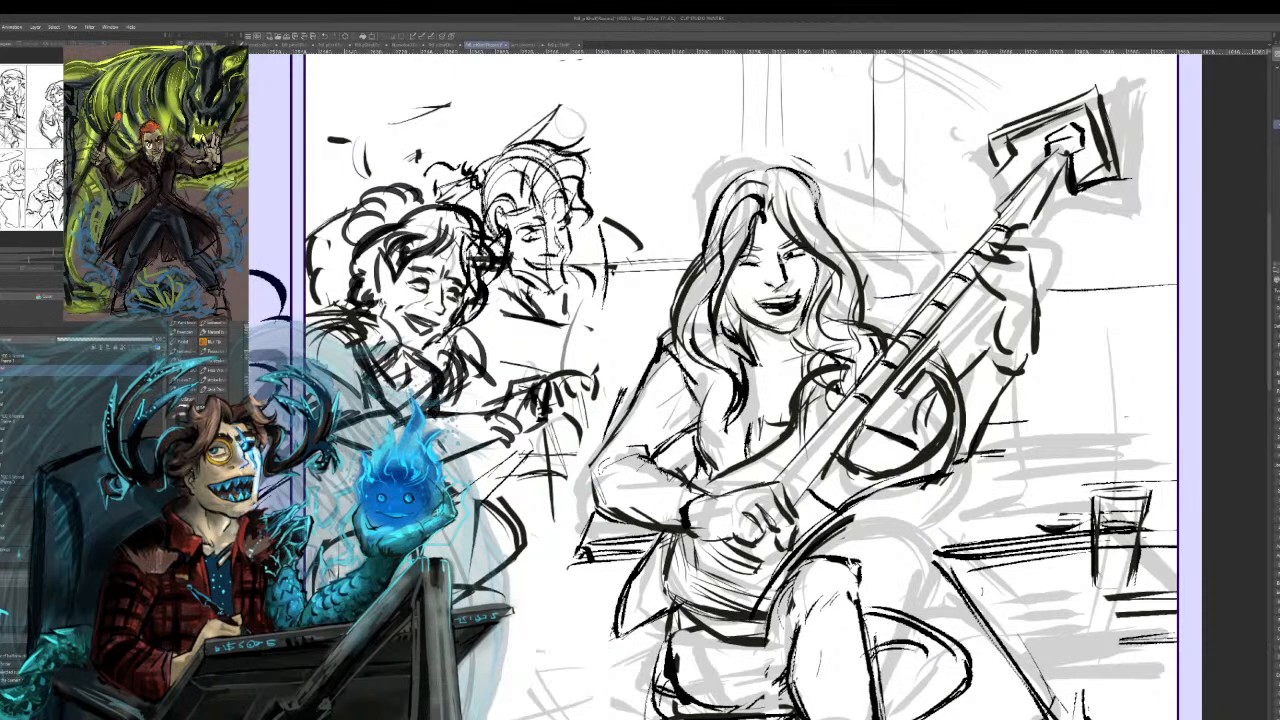
# Refine the rear listener's brows, closed eyes and grin, and sketch the collar, shoulder and arm beneath the face.
pyautogui.moveTo(496, 279)
pyautogui.mouseDown()
pyautogui.moveTo(487, 296)
pyautogui.moveTo(582, 312)
pyautogui.moveTo(599, 341)
pyautogui.mouseUp()
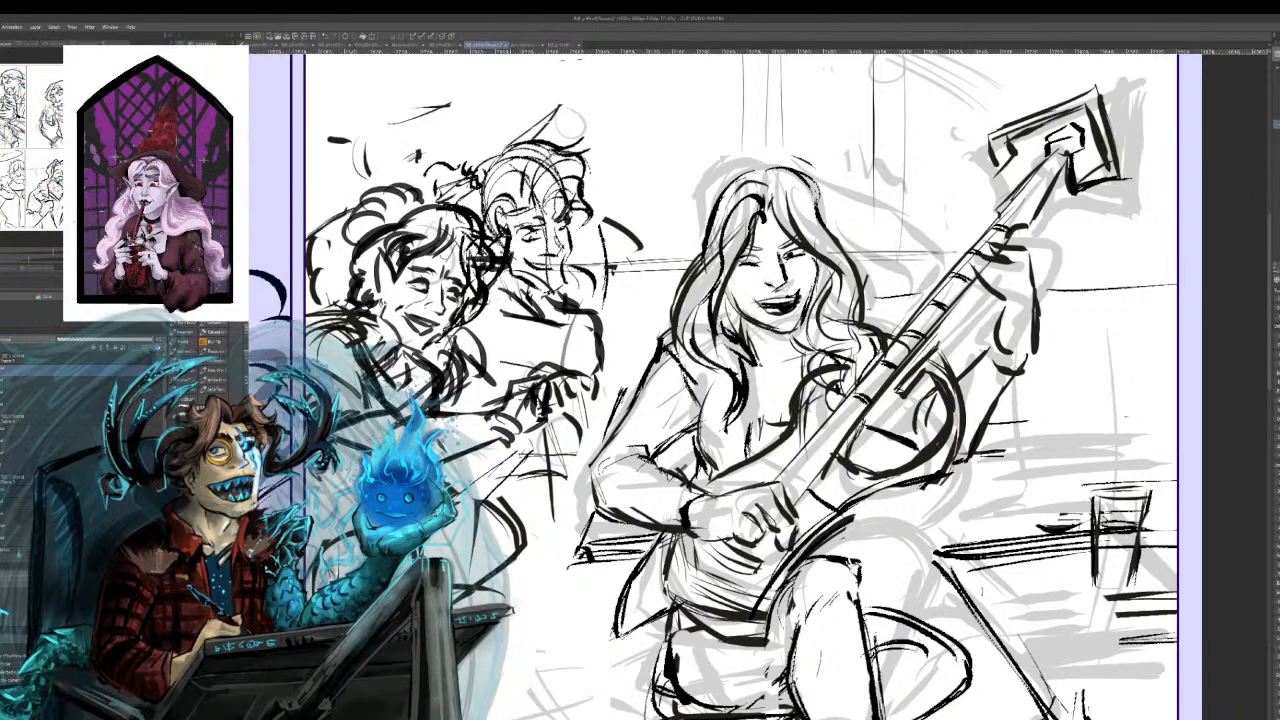
pyautogui.moveTo(508, 219)
pyautogui.mouseDown()
pyautogui.moveTo(532, 227)
pyautogui.moveTo(583, 209)
pyautogui.mouseUp()
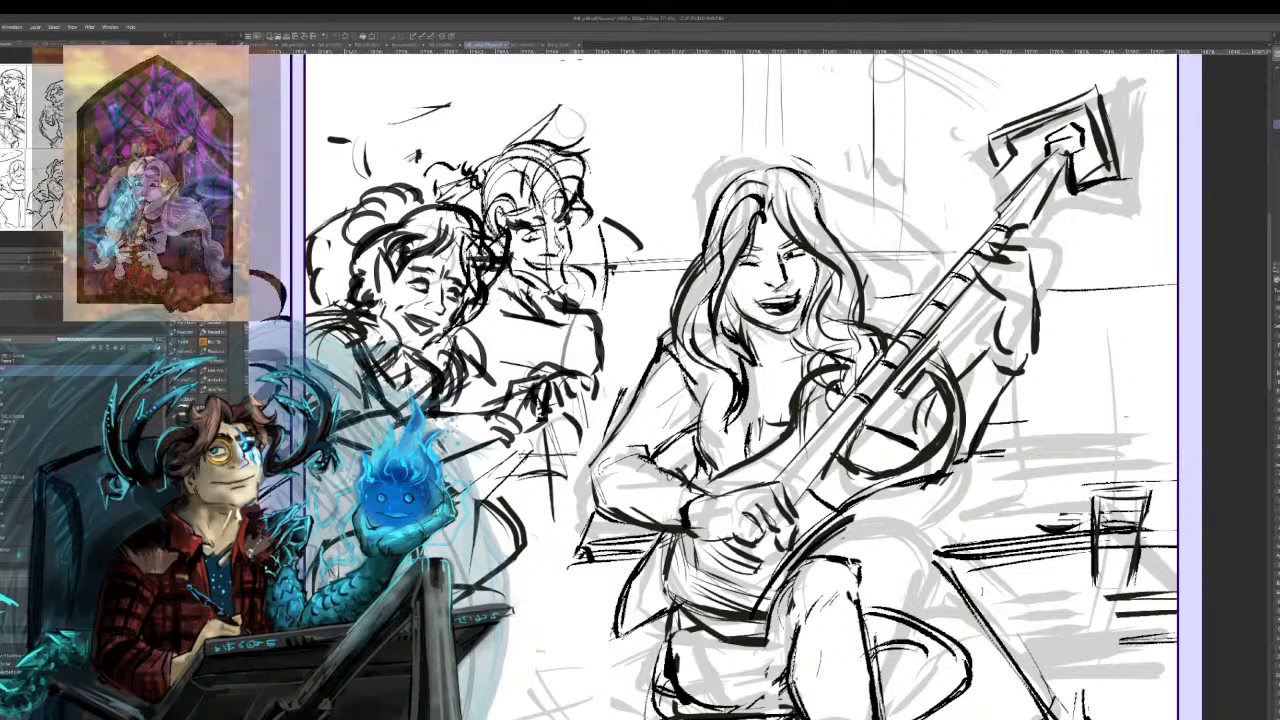
pyautogui.moveTo(540, 258)
pyautogui.mouseDown()
pyautogui.moveTo(527, 232)
pyautogui.moveTo(530, 300)
pyautogui.mouseUp()
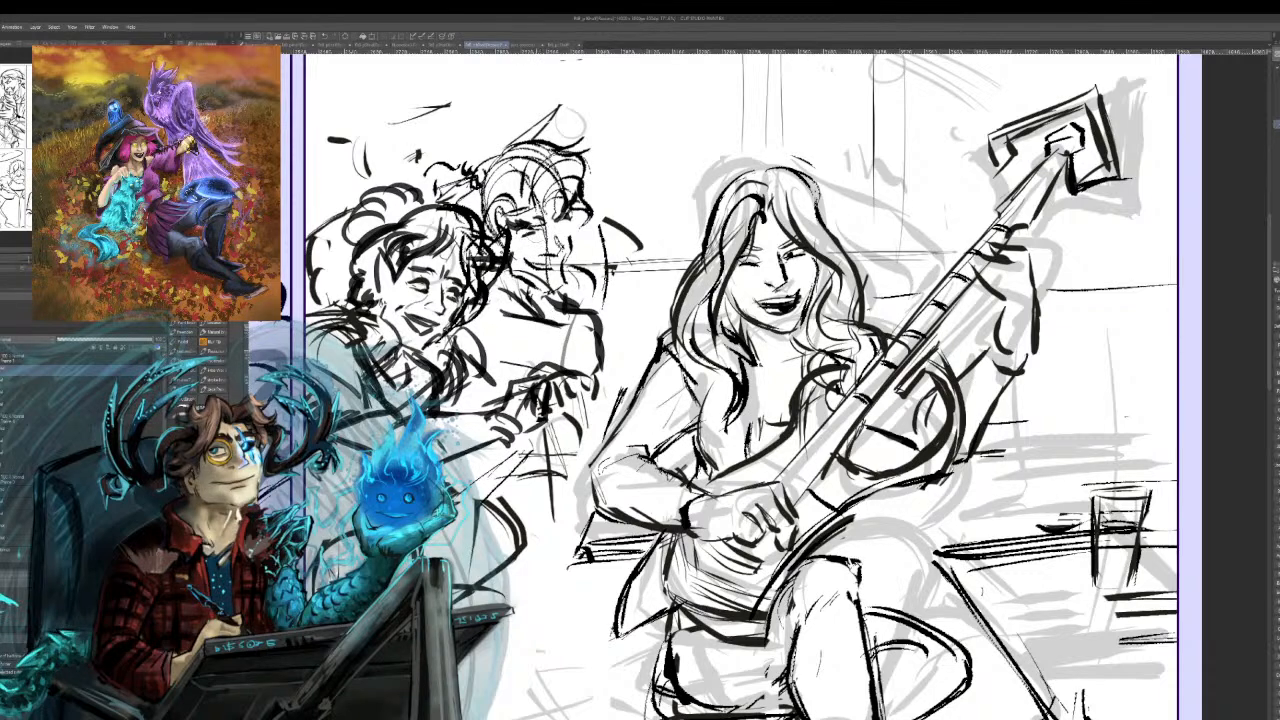
pyautogui.moveTo(520, 234)
pyautogui.mouseDown()
pyautogui.moveTo(538, 239)
pyautogui.moveTo(519, 252)
pyautogui.mouseUp()
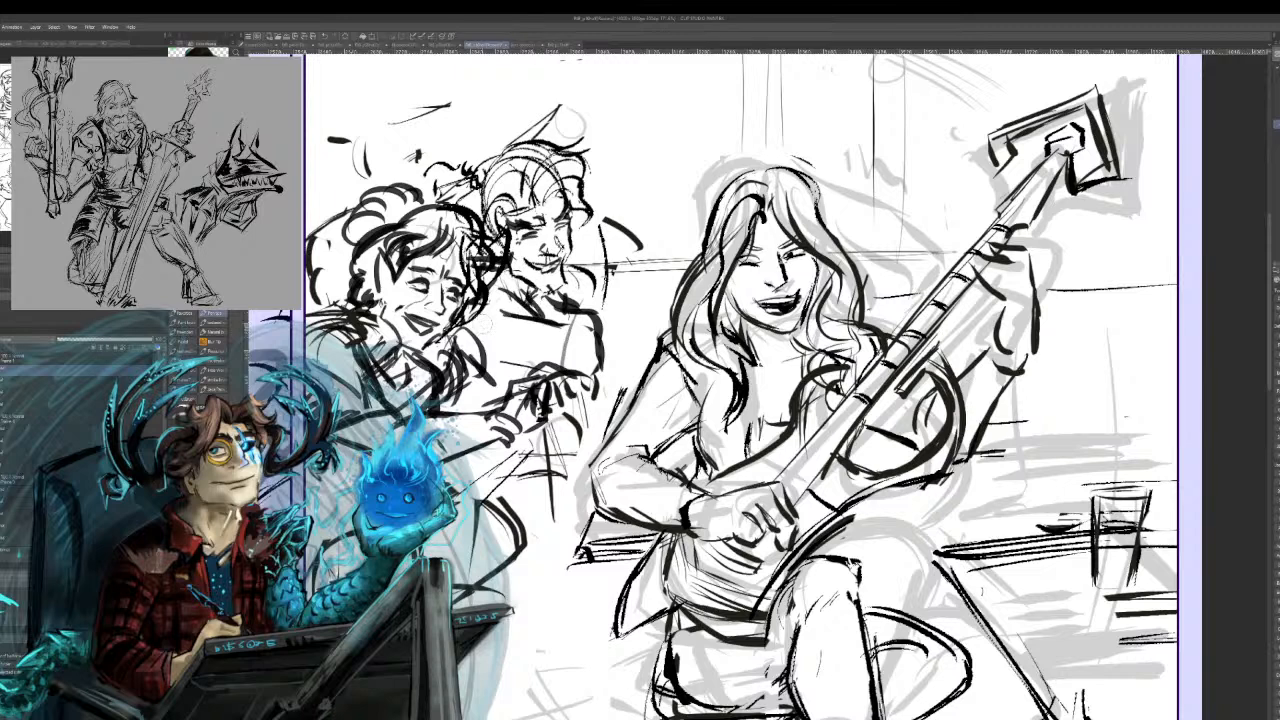
pyautogui.moveTo(492, 300); pyautogui.dragTo(518, 310)
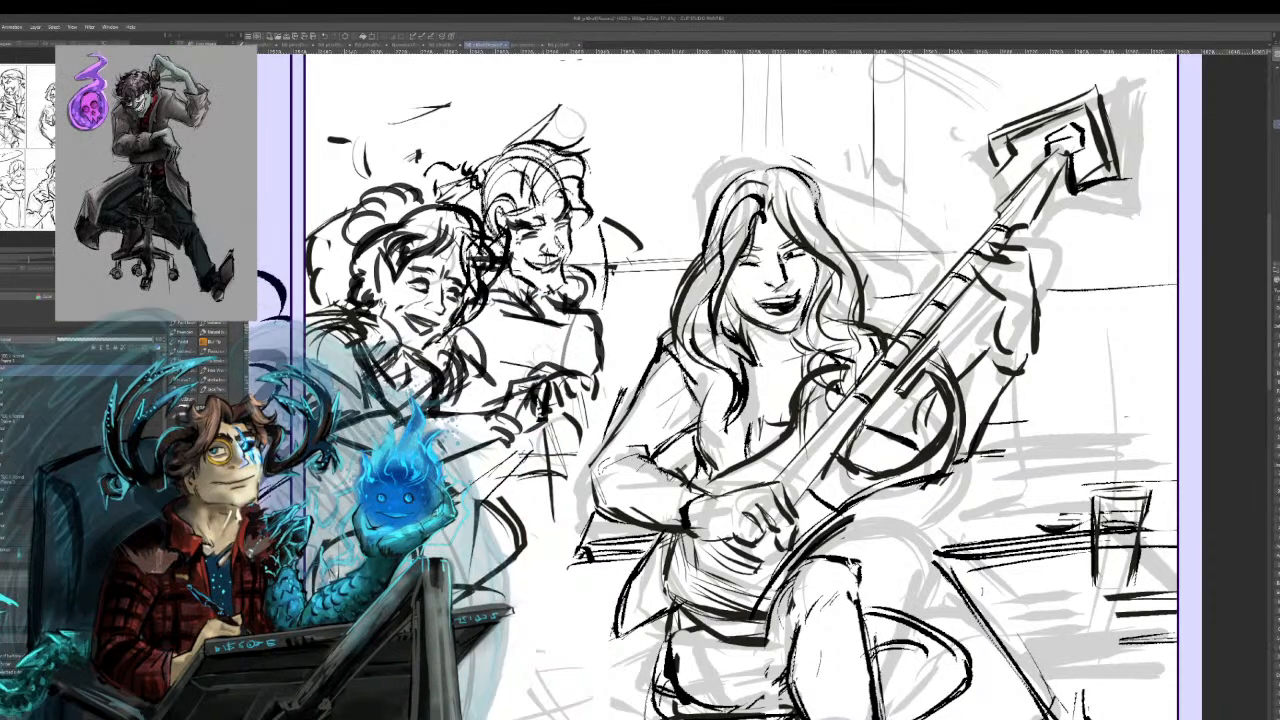
pyautogui.moveTo(590, 254)
pyautogui.mouseDown()
pyautogui.moveTo(570, 272)
pyautogui.moveTo(600, 312)
pyautogui.moveTo(588, 330)
pyautogui.moveTo(478, 348)
pyautogui.mouseUp()
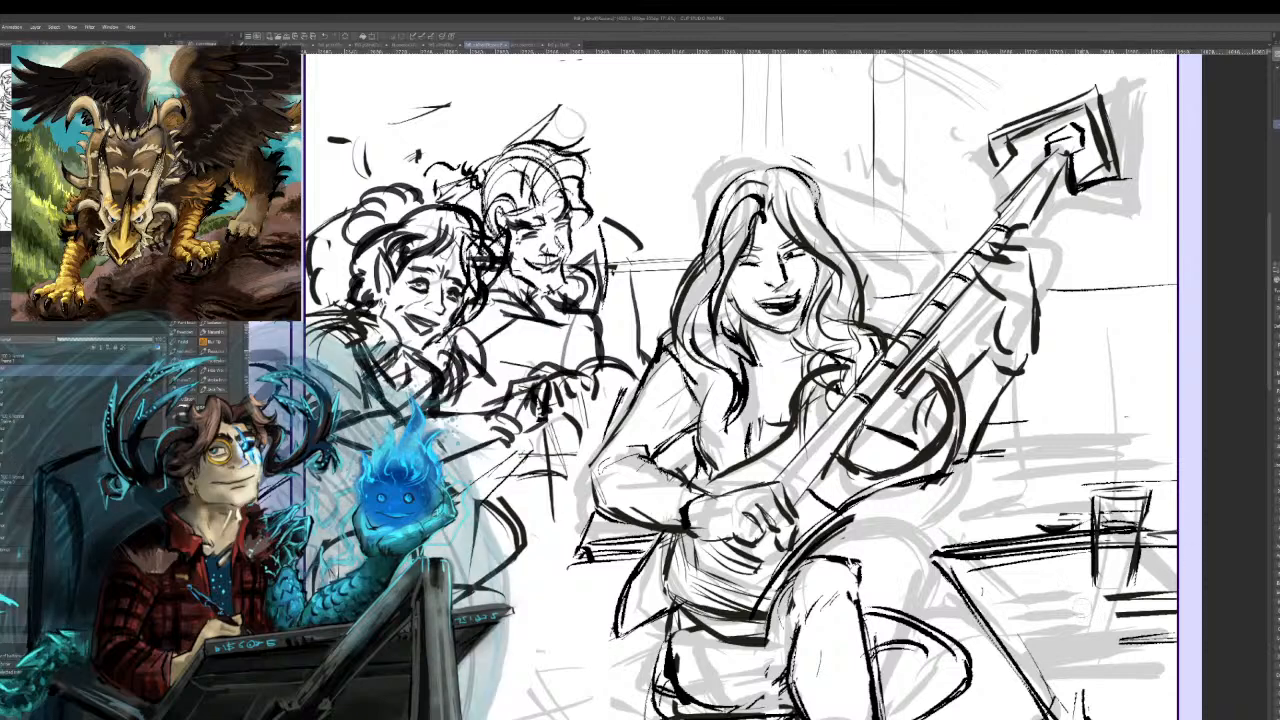
# Try a flat dish beside the rough glass on the table, and clear both from the sketch.
pyautogui.moveTo(1012, 520)
pyautogui.mouseDown()
pyautogui.moveTo(1066, 503)
pyautogui.moveTo(1056, 487)
pyautogui.moveTo(1005, 490)
pyautogui.mouseUp()
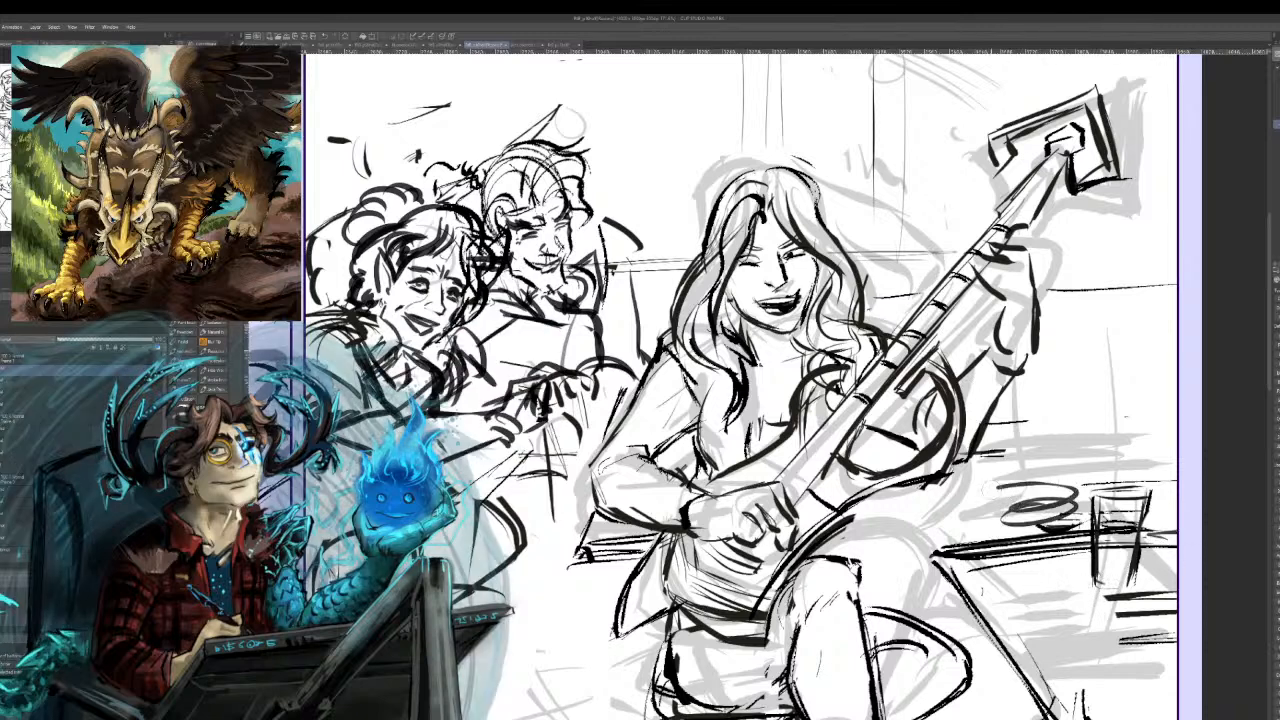
pyautogui.hotkey('ctrl', 'z')
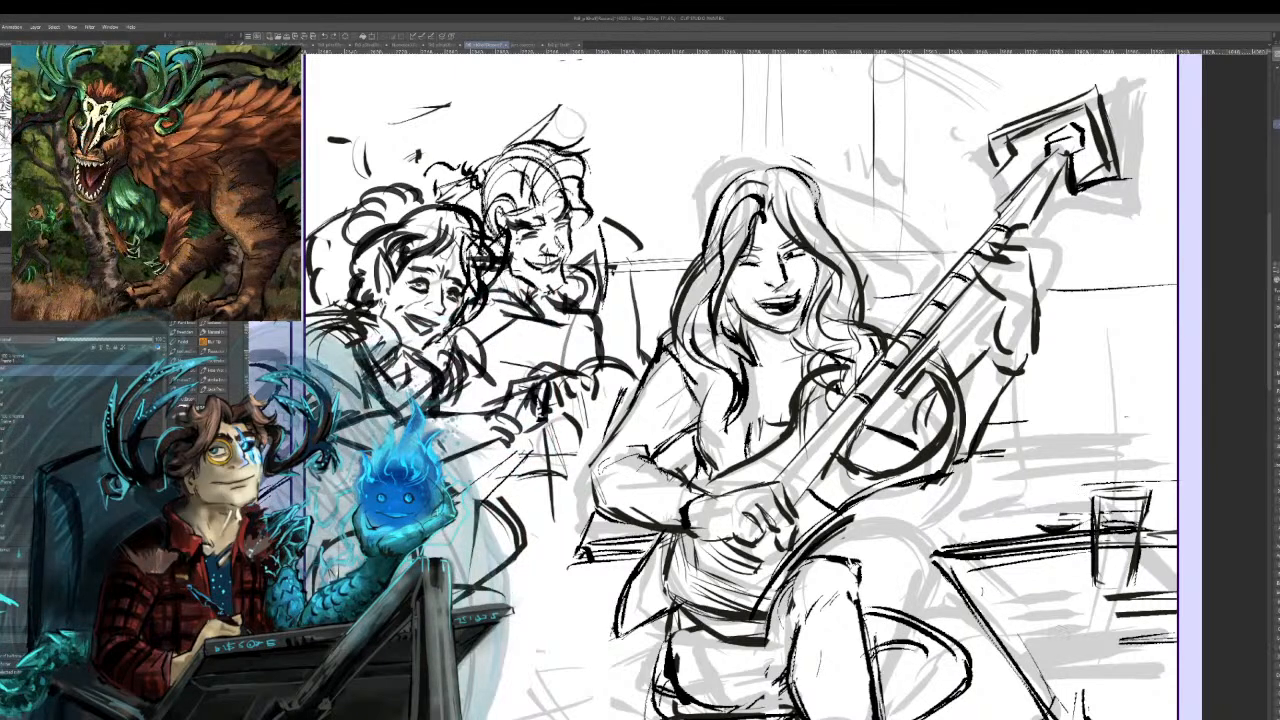
pyautogui.hotkey('ctrl', 'z')
pyautogui.hotkey('ctrl', 'z')
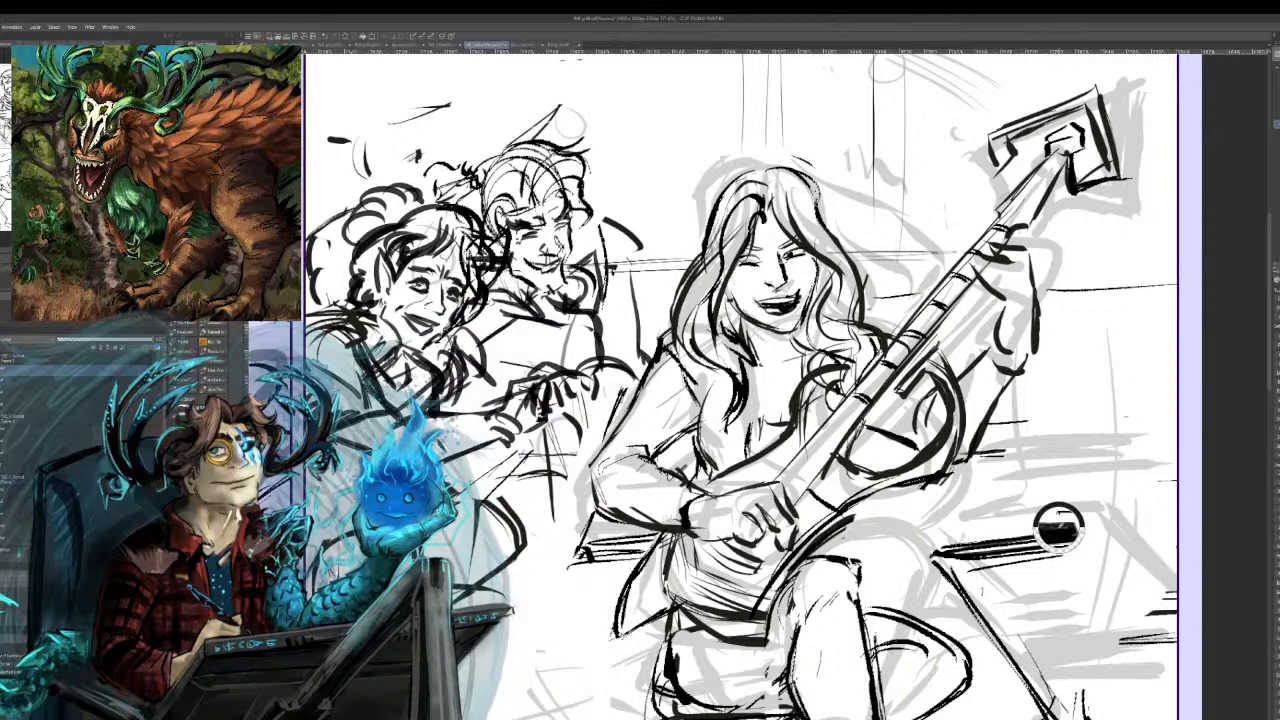
# Draw a mug with a handle on the table beside the guitarist and thicken the table's diagonal front edge.
pyautogui.moveTo(1074, 466); pyautogui.dragTo(1082, 550)
pyautogui.moveTo(1146, 470)
pyautogui.mouseDown()
pyautogui.moveTo(1089, 462)
pyautogui.moveTo(1137, 488)
pyautogui.moveTo(1141, 536)
pyautogui.moveTo(1076, 556)
pyautogui.moveTo(1144, 562)
pyautogui.mouseUp()
pyautogui.moveTo(1086, 514)
pyautogui.mouseDown()
pyautogui.moveTo(1076, 558)
pyautogui.moveTo(1062, 476)
pyautogui.moveTo(1080, 536)
pyautogui.mouseUp()
pyautogui.moveTo(1066, 472)
pyautogui.mouseDown()
pyautogui.moveTo(1138, 468)
pyautogui.moveTo(1135, 556)
pyautogui.mouseUp()
pyautogui.moveTo(1140, 490); pyautogui.dragTo(1134, 555)
pyautogui.moveTo(1142, 500)
pyautogui.mouseDown()
pyautogui.moveTo(1142, 560)
pyautogui.moveTo(1178, 526)
pyautogui.mouseUp()
pyautogui.moveTo(996, 540); pyautogui.dragTo(1072, 532)
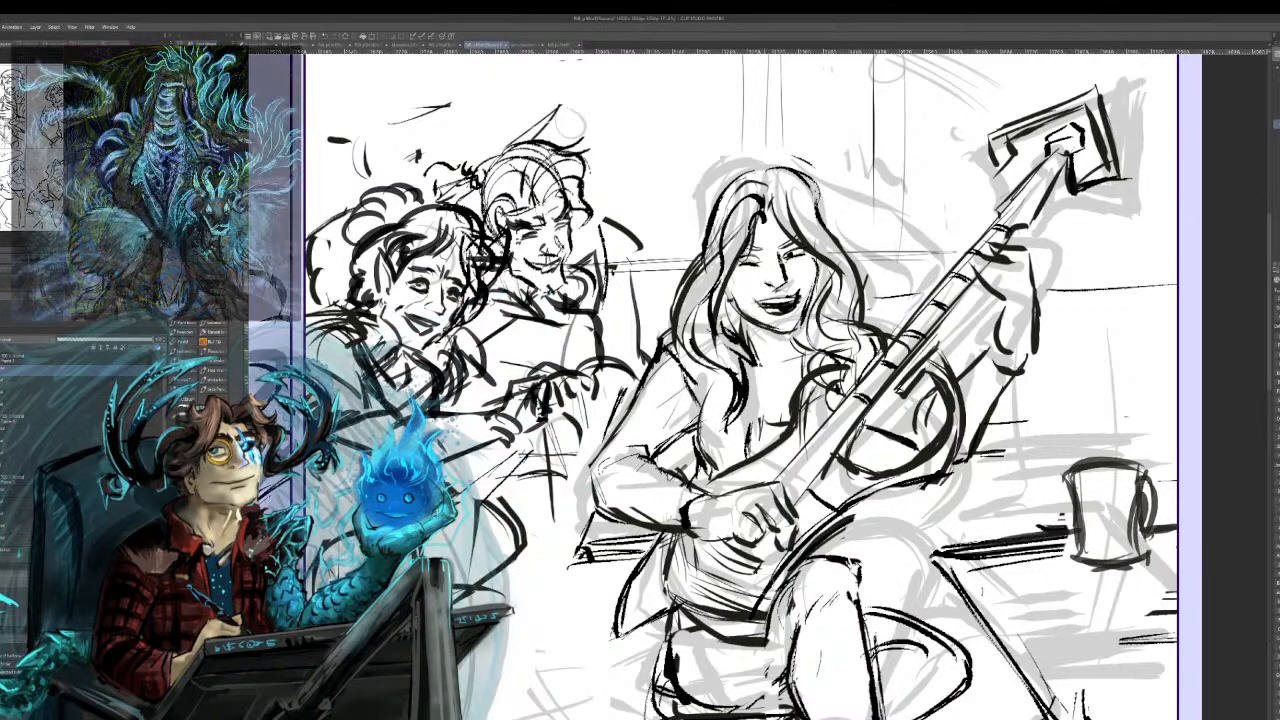
pyautogui.moveTo(942, 564); pyautogui.dragTo(1076, 684)
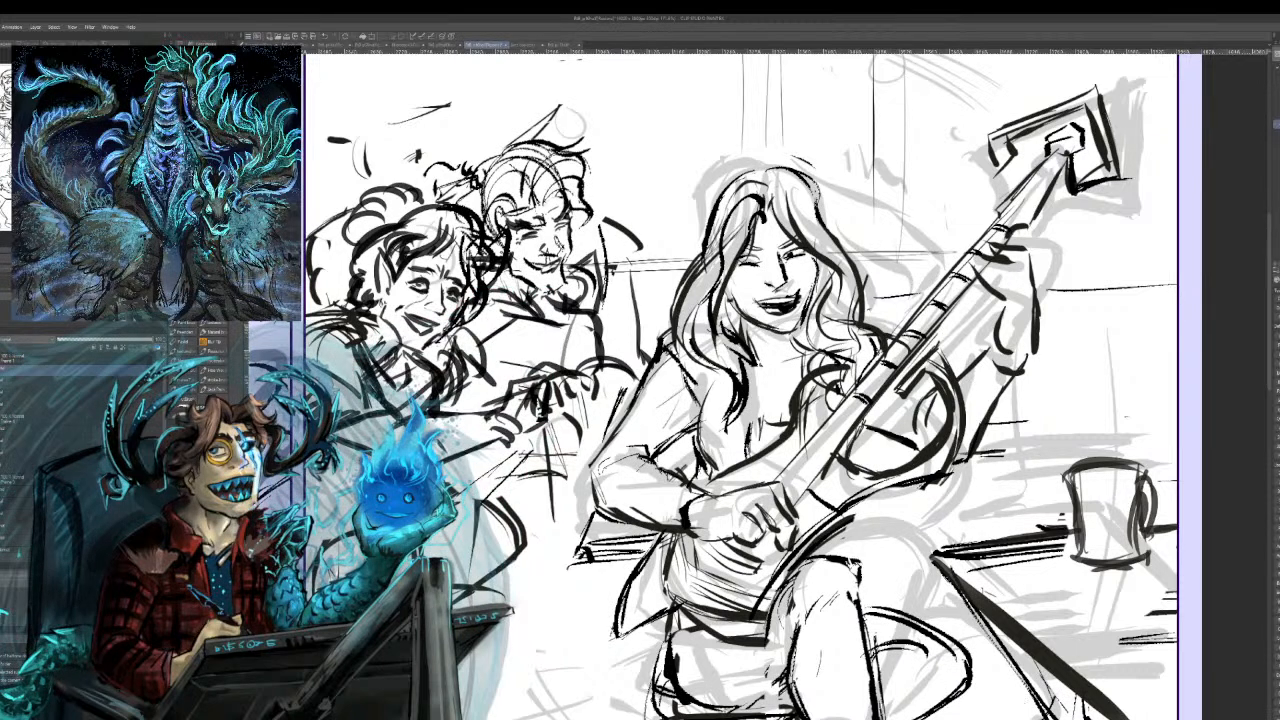
pyautogui.scroll(-1, 740, 387)
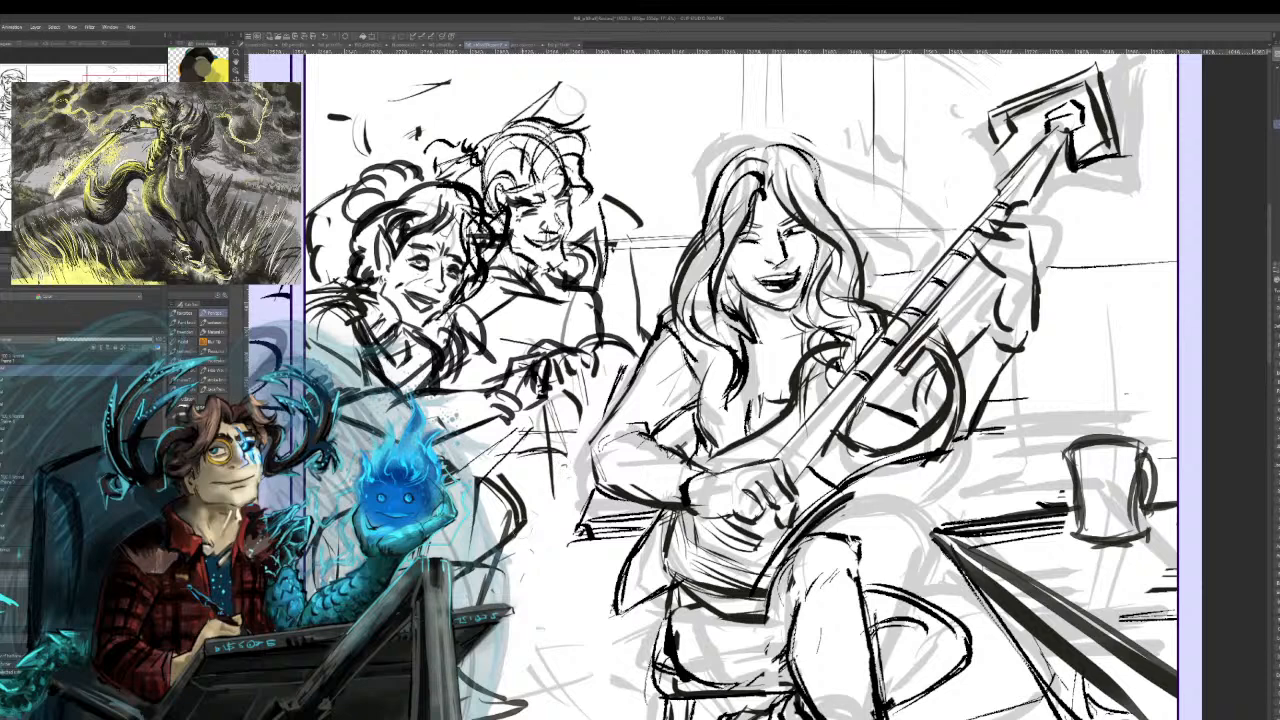
pyautogui.moveTo(578, 458); pyautogui.dragTo(508, 530)
pyautogui.moveTo(580, 455)
pyautogui.mouseDown()
pyautogui.moveTo(516, 522)
pyautogui.moveTo(526, 526)
pyautogui.mouseUp()
pyautogui.moveTo(620, 572); pyautogui.dragTo(500, 556)
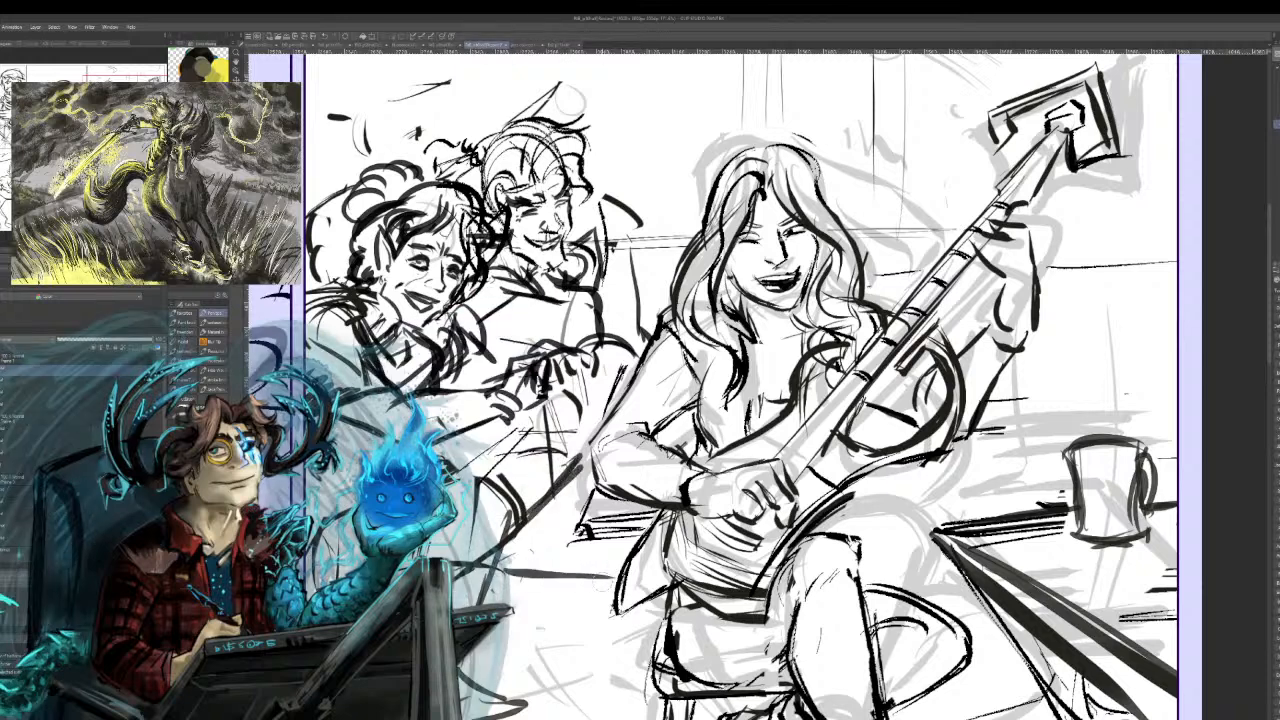
pyautogui.hotkey('ctrl', 'z')
pyautogui.hotkey('ctrl', 'z')
# Select the sketch of the two listeners, move it slightly left away from the guitarist, and clear the selection.
pyautogui.moveTo(580, 505)
pyautogui.mouseDown()
pyautogui.moveTo(520, 512)
pyautogui.moveTo(566, 497)
pyautogui.mouseUp()
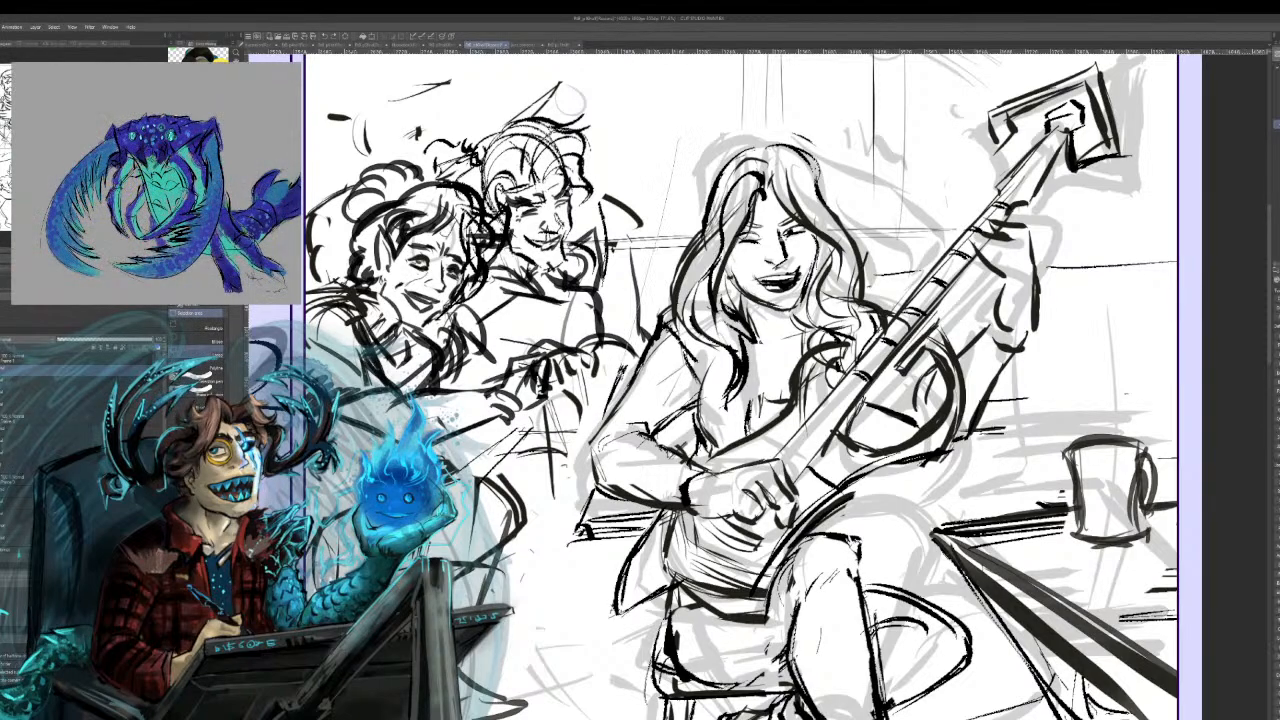
pyautogui.scroll(-3, 740, 386)
pyautogui.scroll(4, 740, 386)
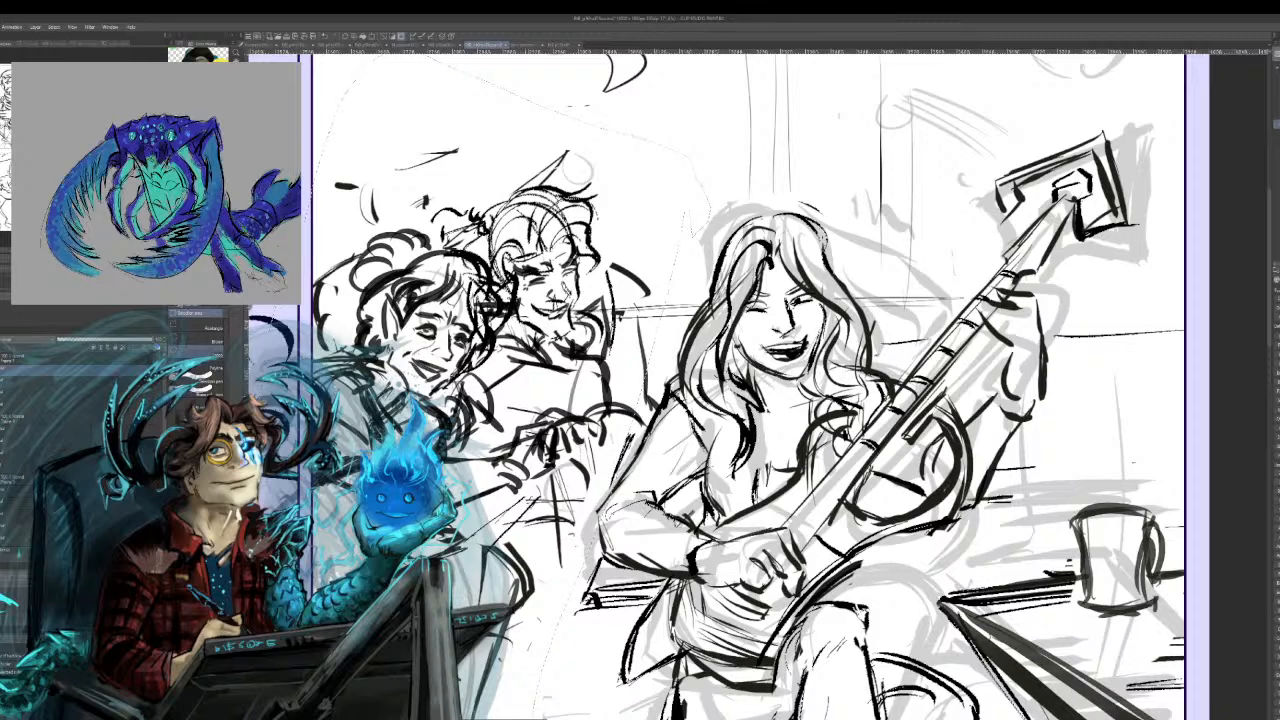
pyautogui.moveTo(540, 330); pyautogui.dragTo(553, 283)
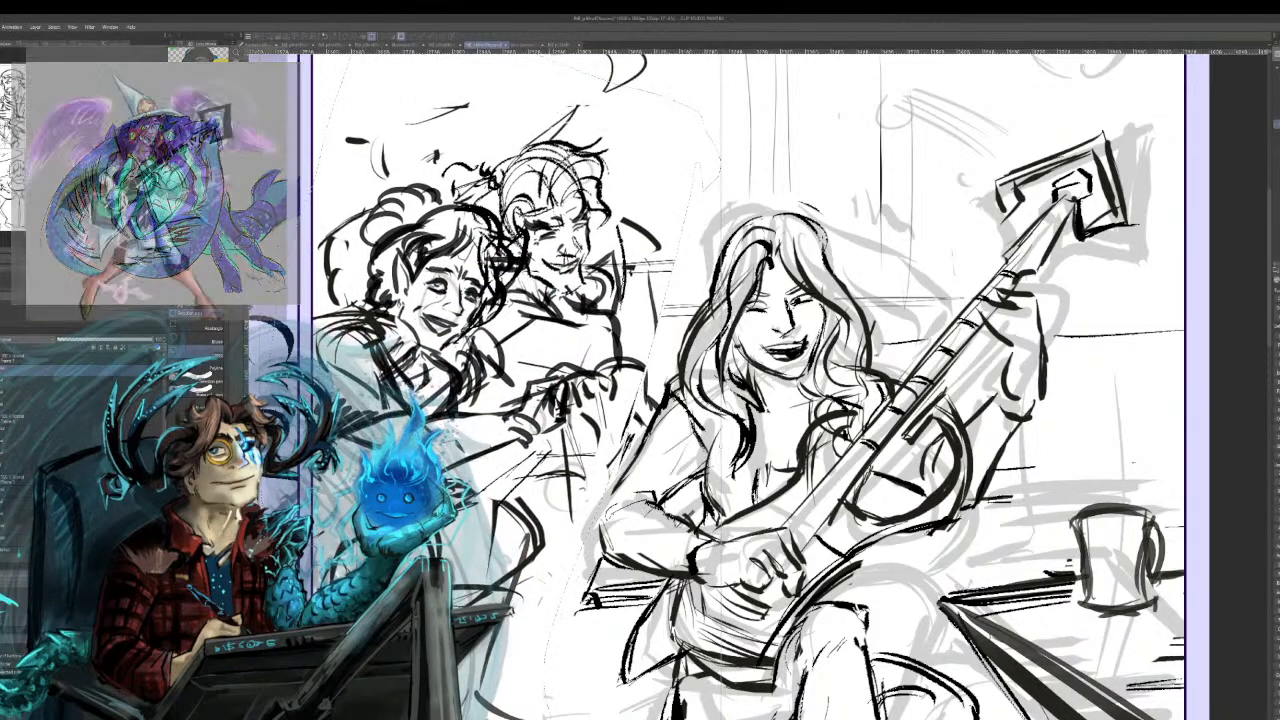
pyautogui.moveTo(719, 447); pyautogui.dragTo(856, 247)
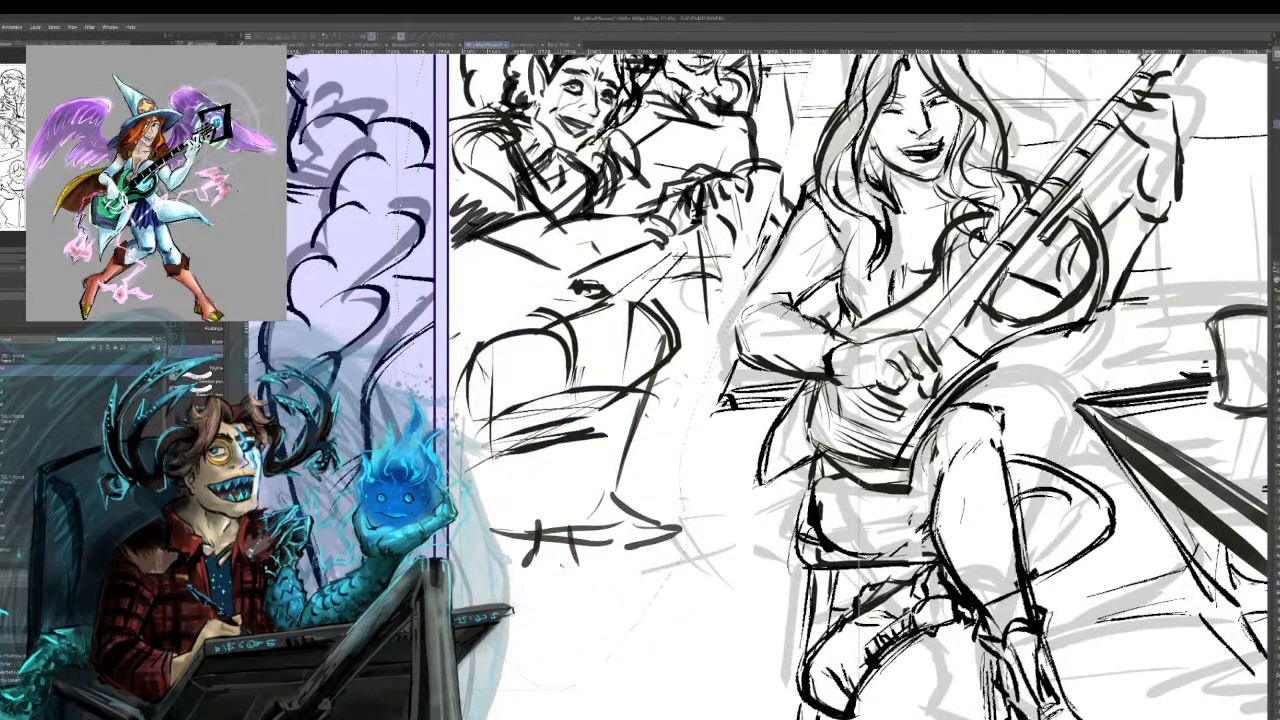
pyautogui.moveTo(626, 330); pyautogui.dragTo(626, 375)
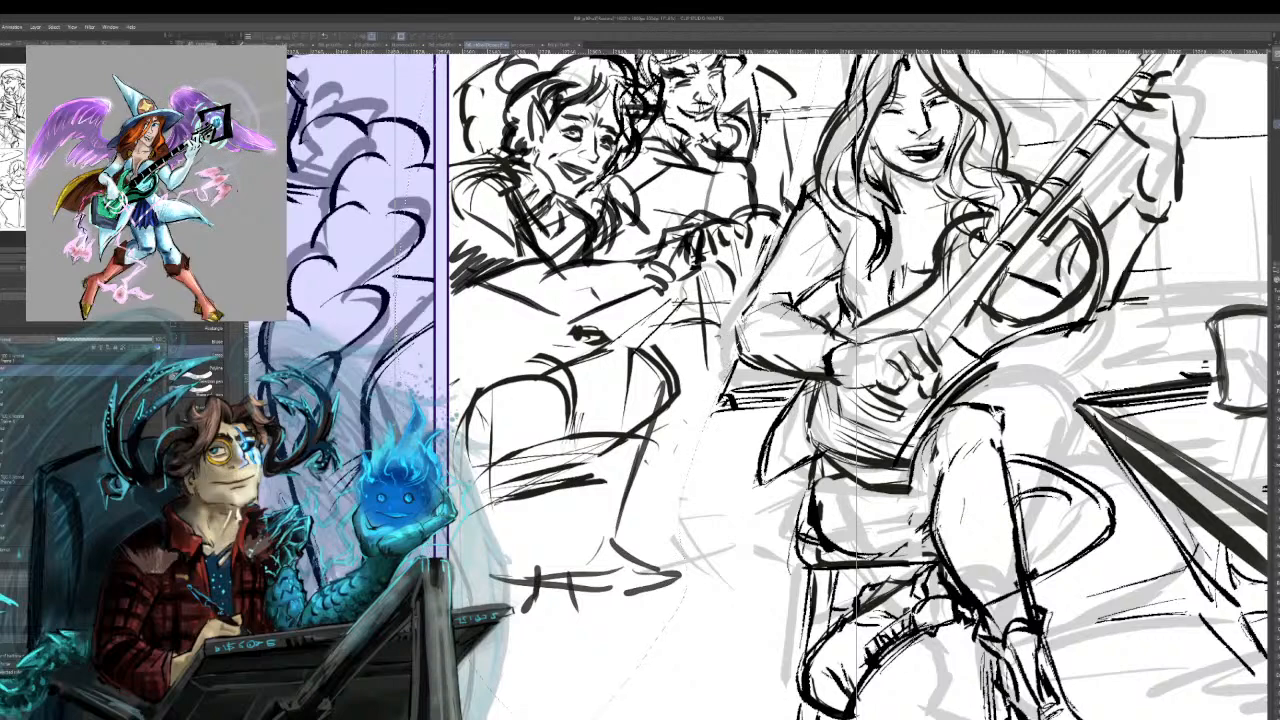
pyautogui.hotkey('ctrl', 't')
pyautogui.moveTo(630, 714)
pyautogui.mouseDown()
pyautogui.moveTo(646, 654)
pyautogui.moveTo(591, 666)
pyautogui.mouseUp()
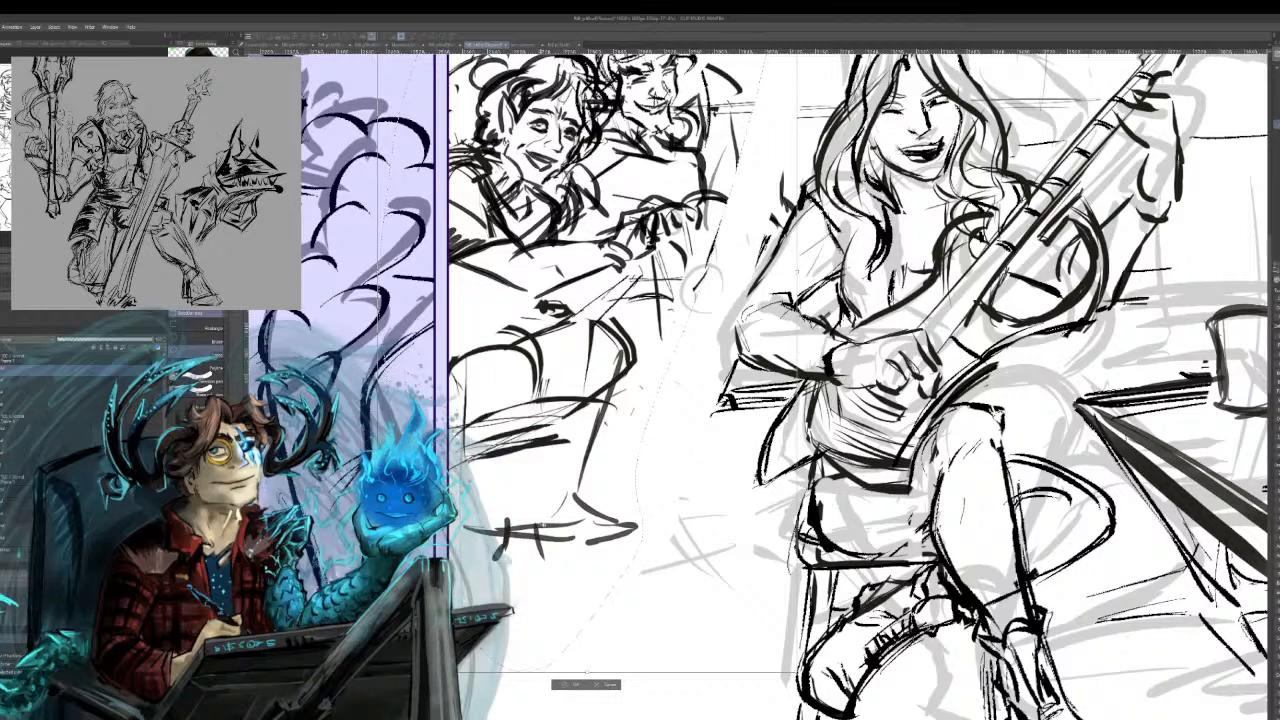
pyautogui.press('Return')
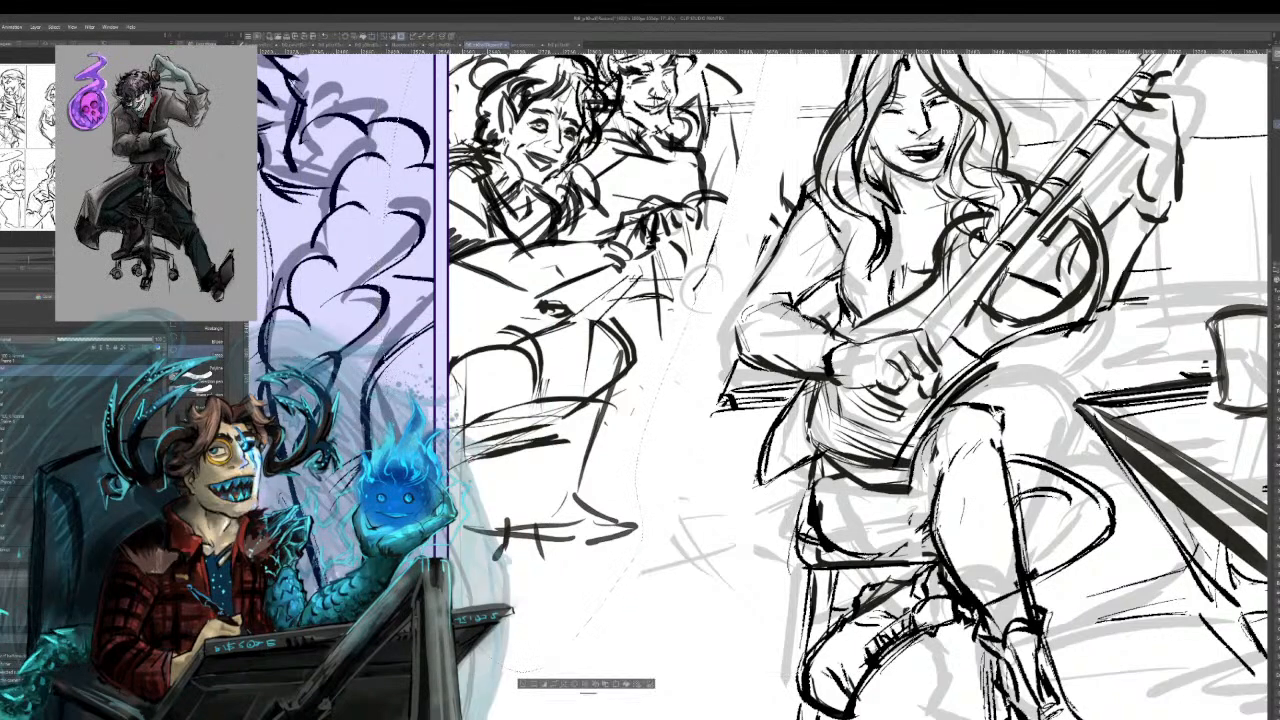
pyautogui.hotkey('ctrl', 'd')
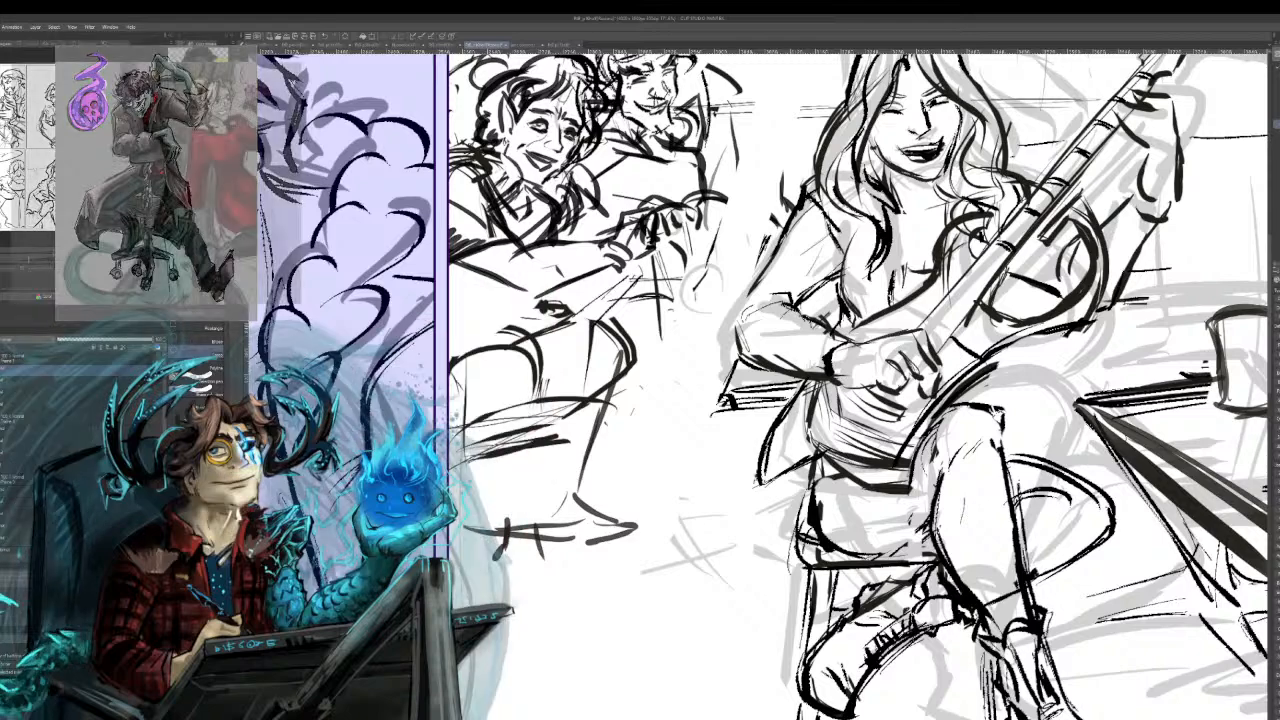
pyautogui.moveTo(753, 230)
pyautogui.mouseDown()
pyautogui.moveTo(659, 358)
pyautogui.moveTo(652, 332)
pyautogui.mouseUp()
pyautogui.hotkey('ctrl', 'z')
pyautogui.hotkey('ctrl', 'z')
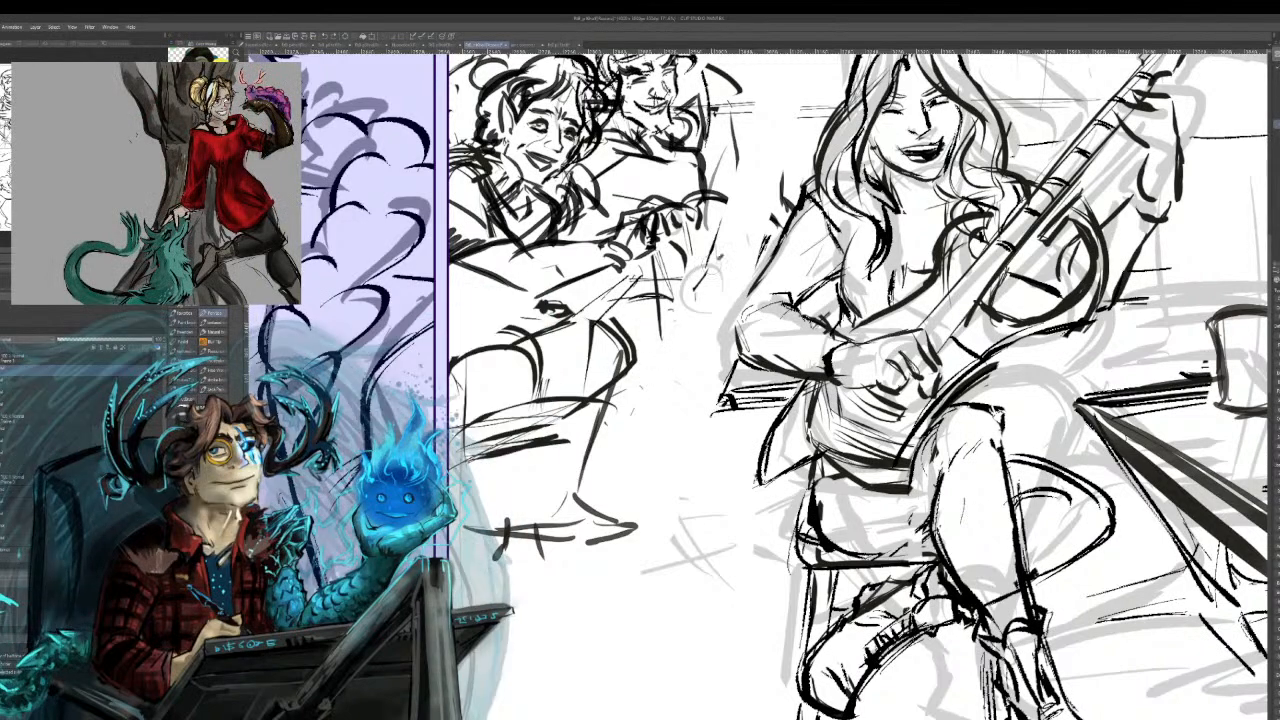
# Sketch a pedestal table with splayed feet in front of the listeners and add a dark lock beside the rear listener's neck.
pyautogui.moveTo(632, 266)
pyautogui.mouseDown()
pyautogui.moveTo(540, 338)
pyautogui.moveTo(768, 322)
pyautogui.moveTo(518, 325)
pyautogui.mouseUp()
pyautogui.moveTo(618, 322); pyautogui.dragTo(720, 314)
pyautogui.moveTo(728, 204); pyautogui.dragTo(780, 205)
pyautogui.moveTo(712, 322)
pyautogui.mouseDown()
pyautogui.moveTo(526, 338)
pyautogui.moveTo(700, 326)
pyautogui.moveTo(662, 498)
pyautogui.mouseUp()
pyautogui.moveTo(698, 345)
pyautogui.mouseDown()
pyautogui.moveTo(666, 504)
pyautogui.moveTo(700, 492)
pyautogui.moveTo(716, 420)
pyautogui.moveTo(726, 496)
pyautogui.moveTo(626, 499)
pyautogui.moveTo(716, 512)
pyautogui.moveTo(750, 490)
pyautogui.moveTo(664, 570)
pyautogui.mouseUp()
pyautogui.moveTo(672, 516)
pyautogui.mouseDown()
pyautogui.moveTo(645, 576)
pyautogui.moveTo(658, 568)
pyautogui.mouseUp()
pyautogui.moveTo(608, 497); pyautogui.dragTo(668, 490)
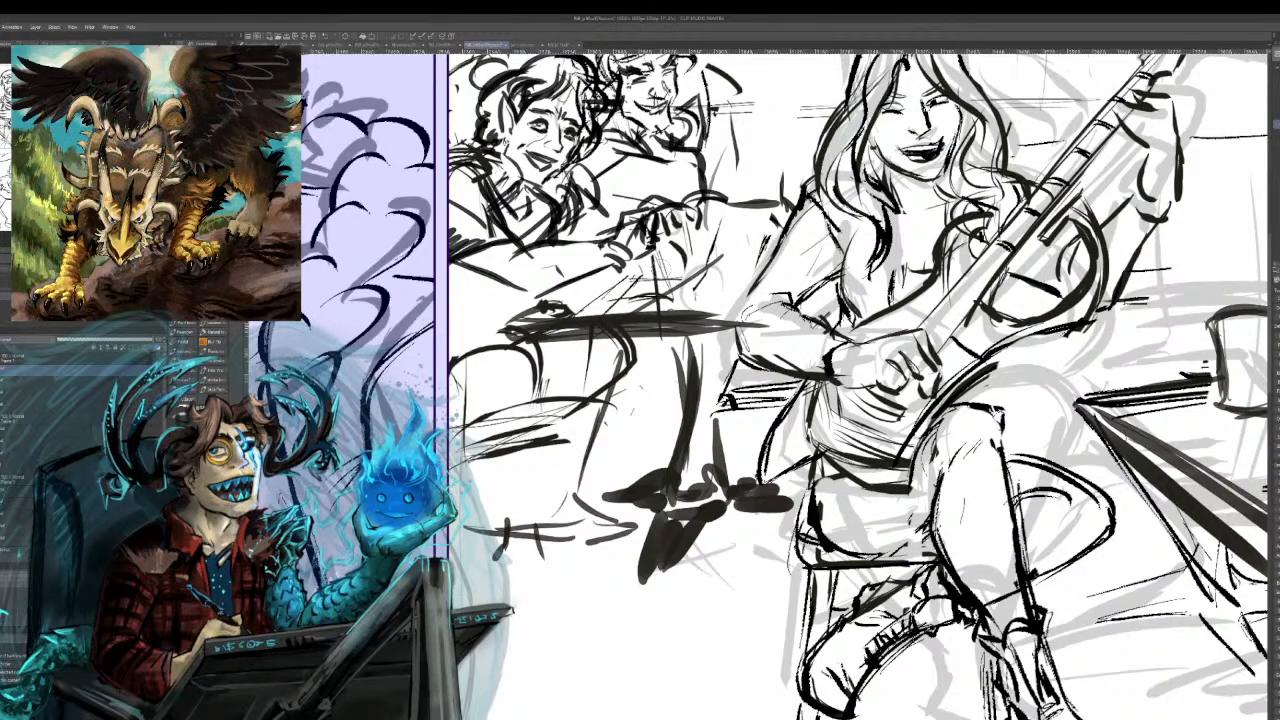
pyautogui.moveTo(700, 300)
pyautogui.mouseDown()
pyautogui.moveTo(564, 658)
pyautogui.moveTo(680, 440)
pyautogui.moveTo(1065, 405)
pyautogui.moveTo(967, 375)
pyautogui.moveTo(838, 572)
pyautogui.moveTo(705, 500)
pyautogui.moveTo(687, 433)
pyautogui.mouseUp()
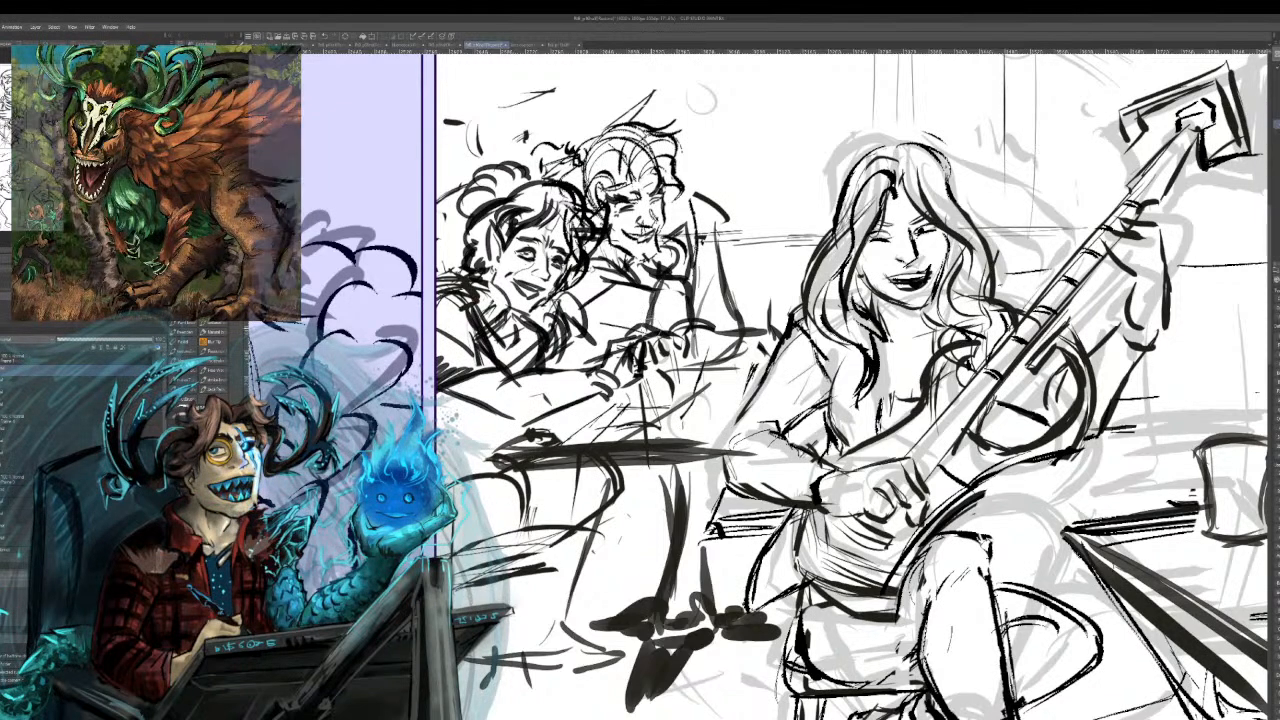
pyautogui.moveTo(652, 270)
pyautogui.mouseDown()
pyautogui.moveTo(687, 225)
pyautogui.moveTo(680, 236)
pyautogui.mouseUp()
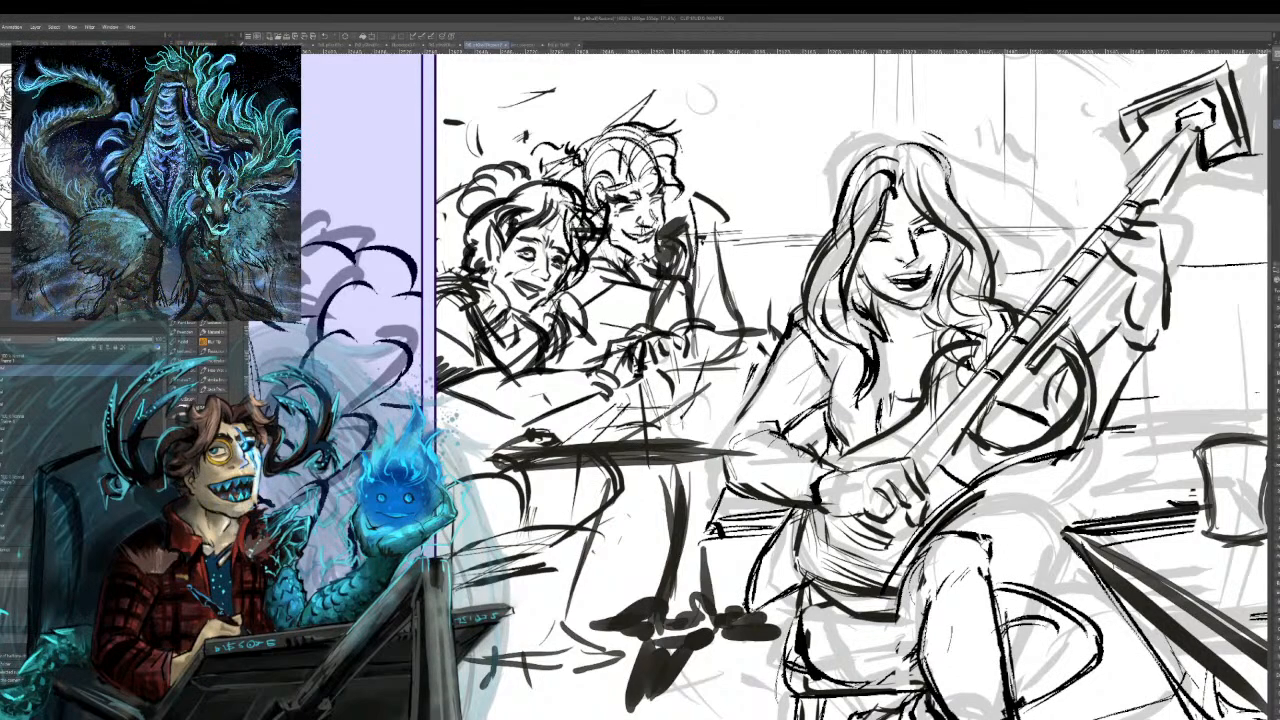
pyautogui.moveTo(702, 604); pyautogui.dragTo(598, 323)
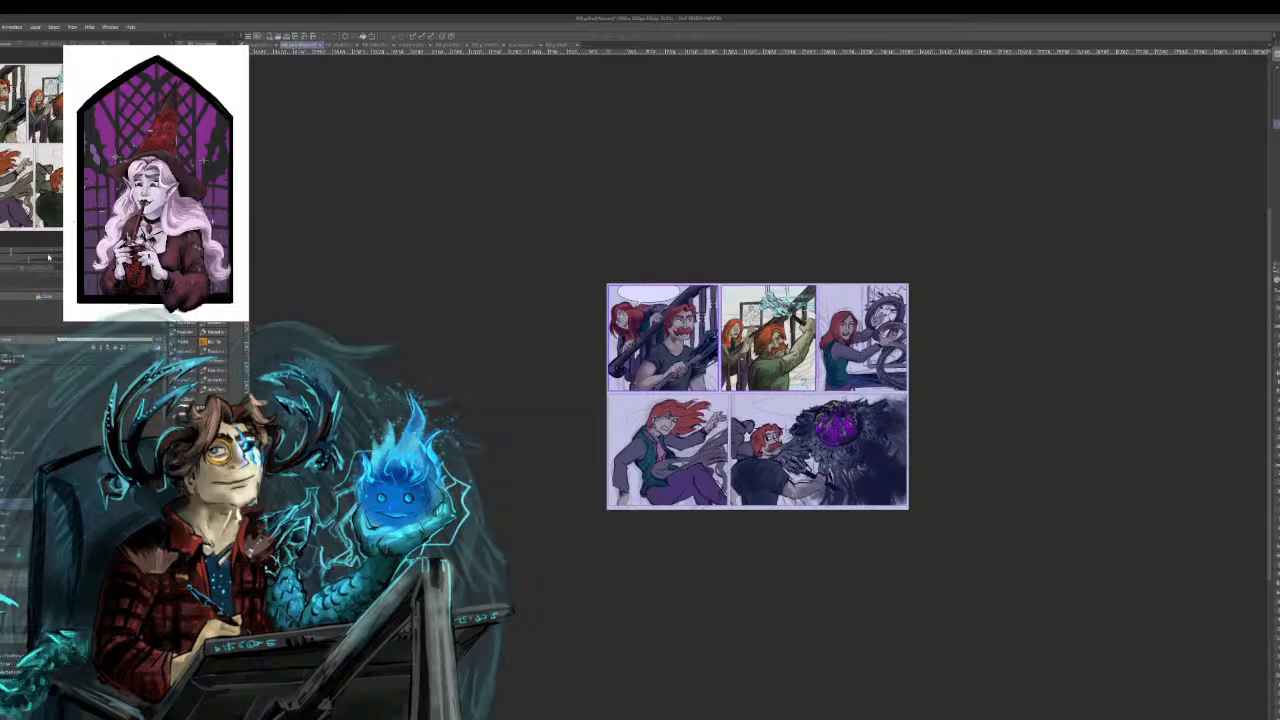
# Examine the two coloured comic pages and the redhead's character sheet for reference.
pyautogui.click(49, 256)
pyautogui.click(41, 253)
pyautogui.click(36, 254)
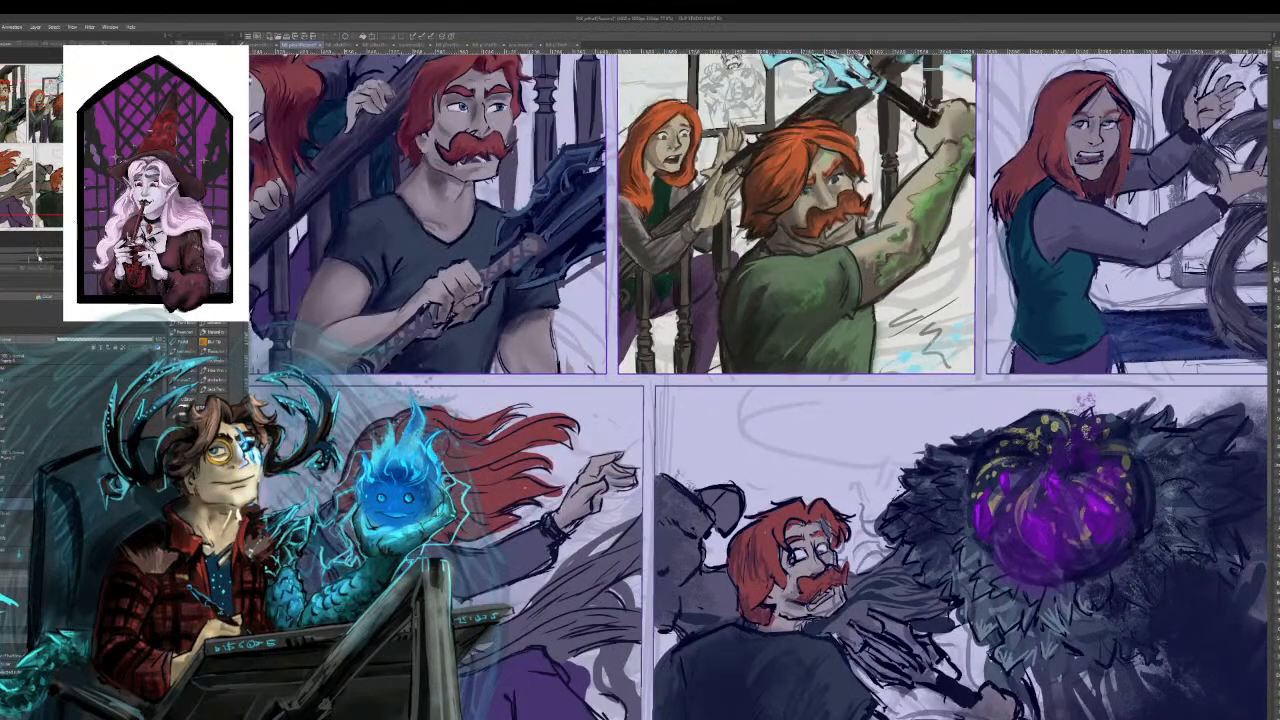
pyautogui.moveTo(120, 145); pyautogui.dragTo(109, 110)
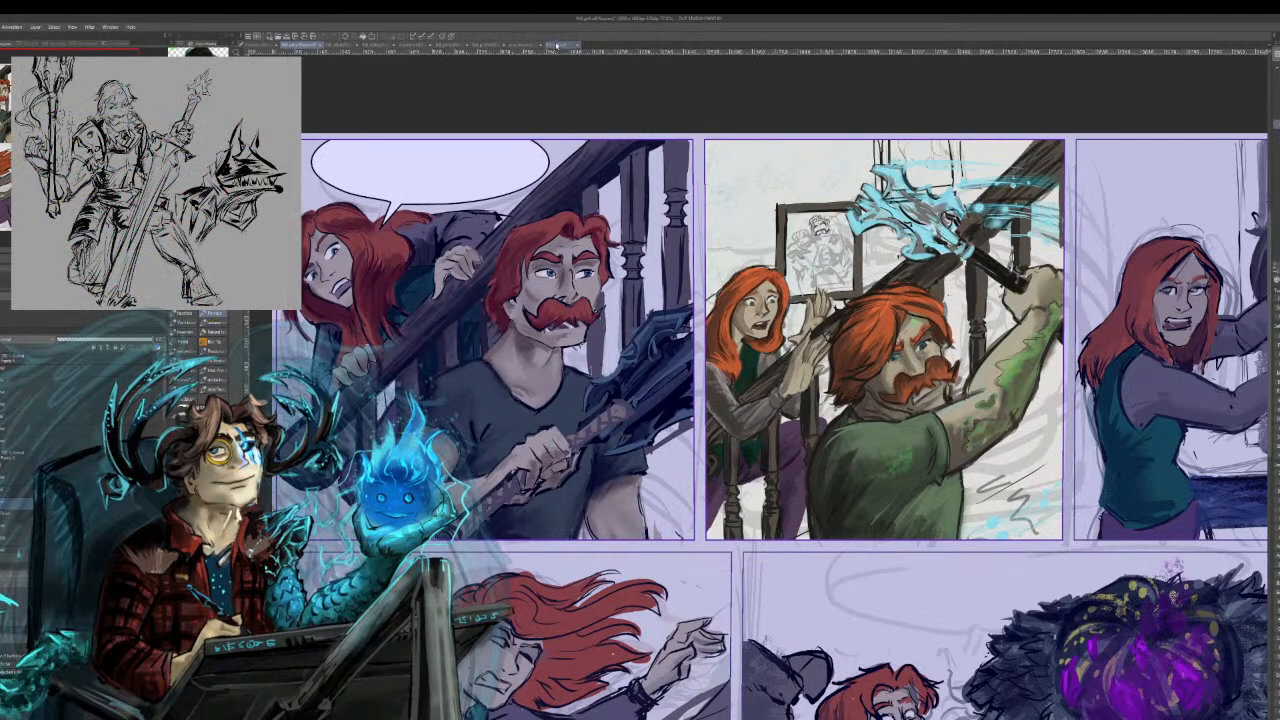
pyautogui.click(548, 47)
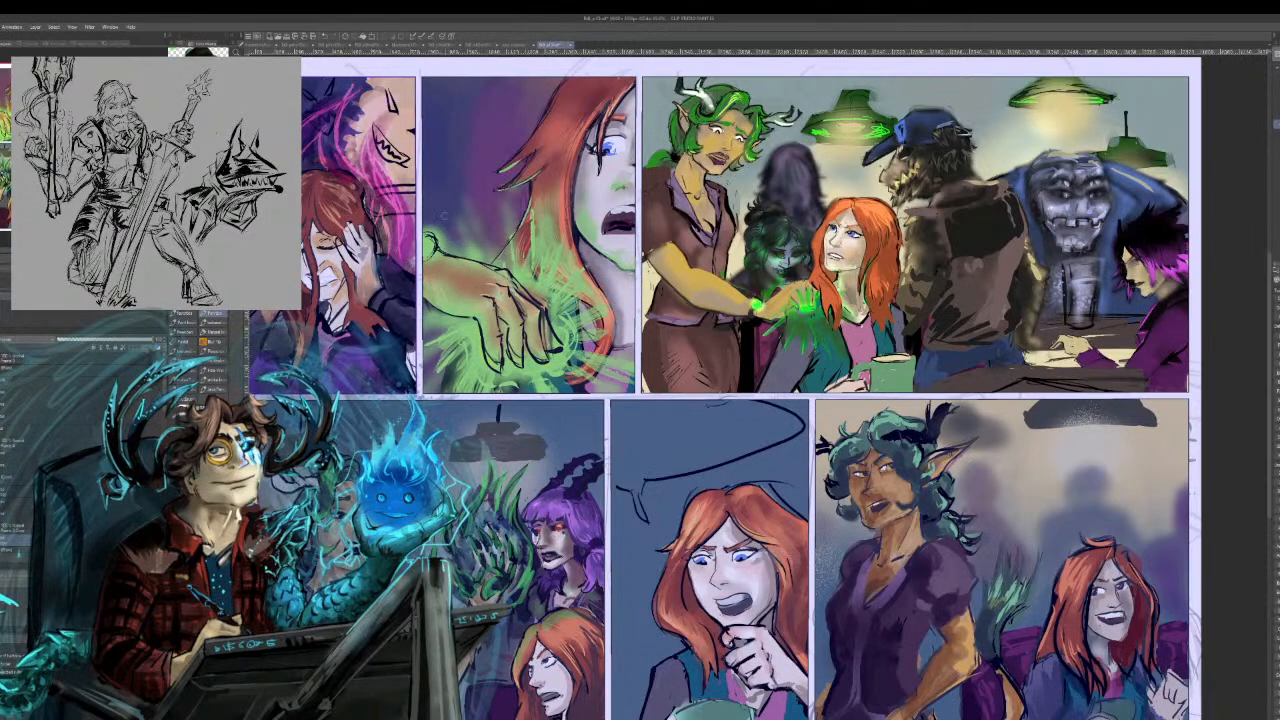
pyautogui.click(522, 45)
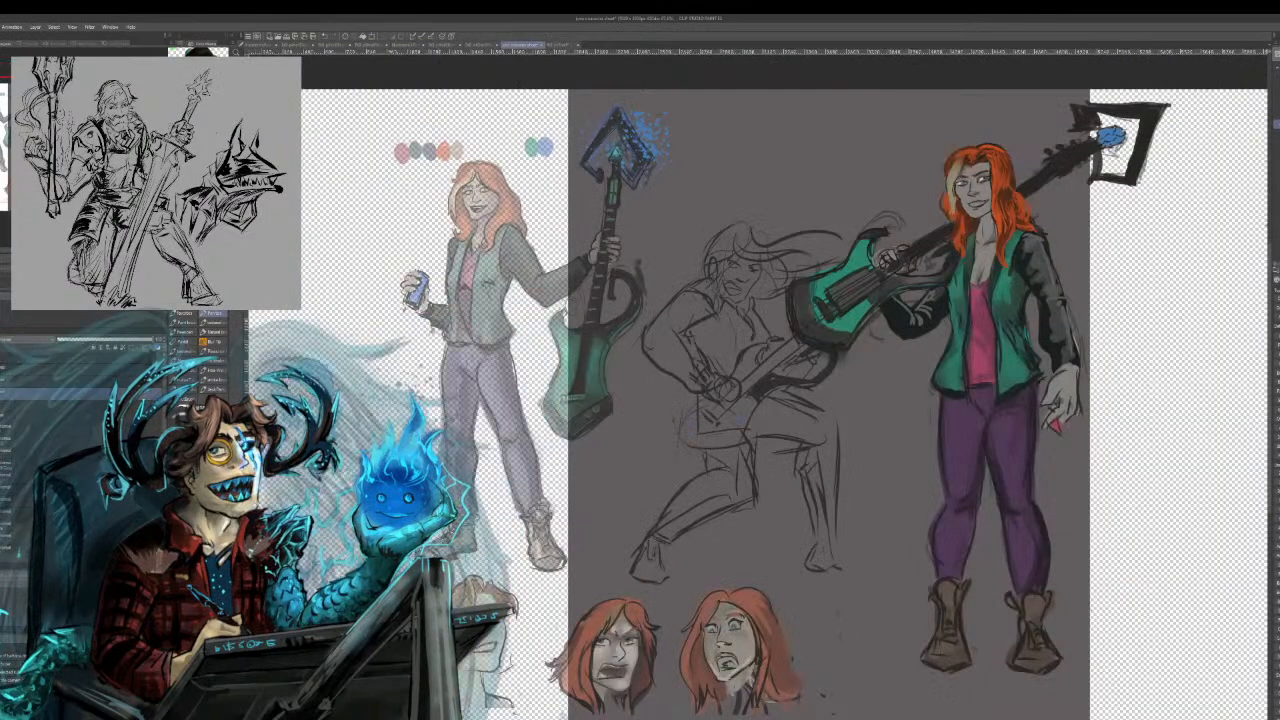